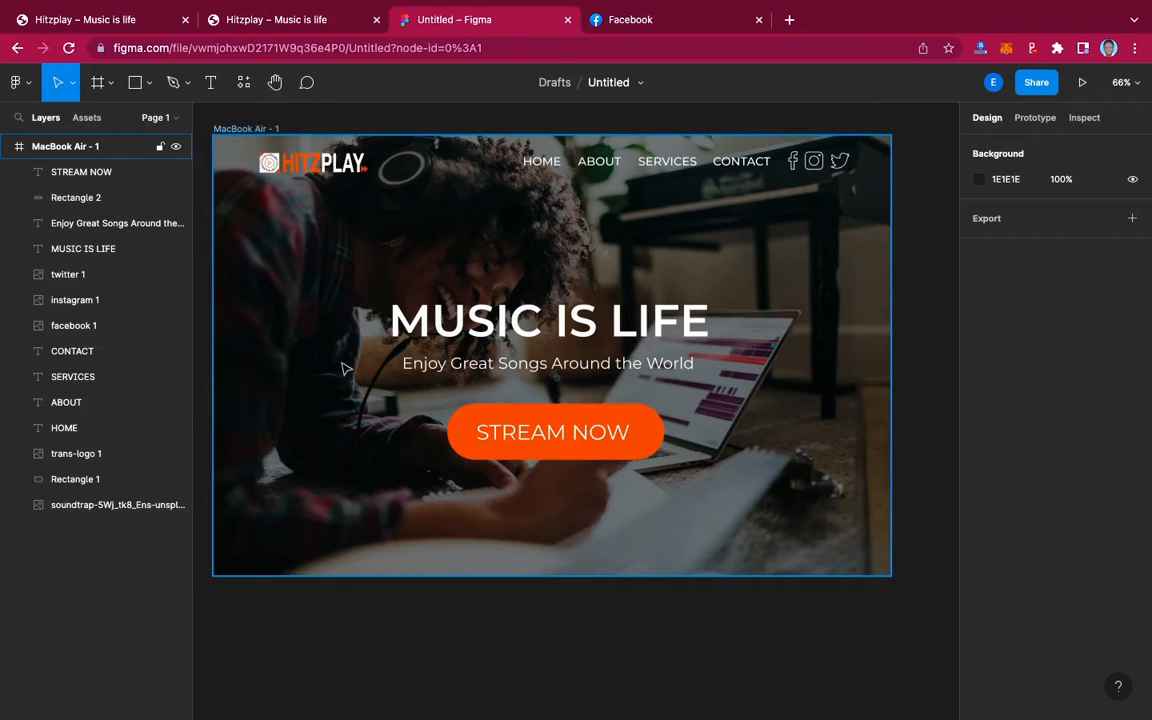
Compare the Hitzplay landing page design with the live website it was turned into.
left_click(906, 424)
left_click(280, 18)
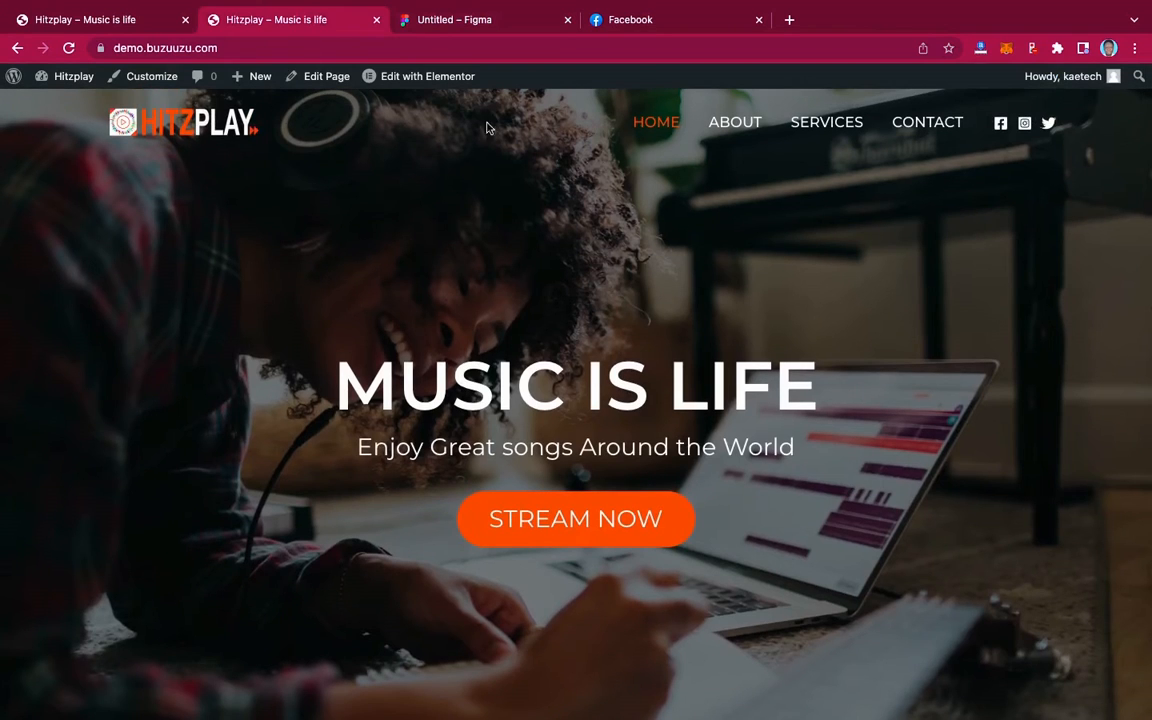
left_click(490, 22)
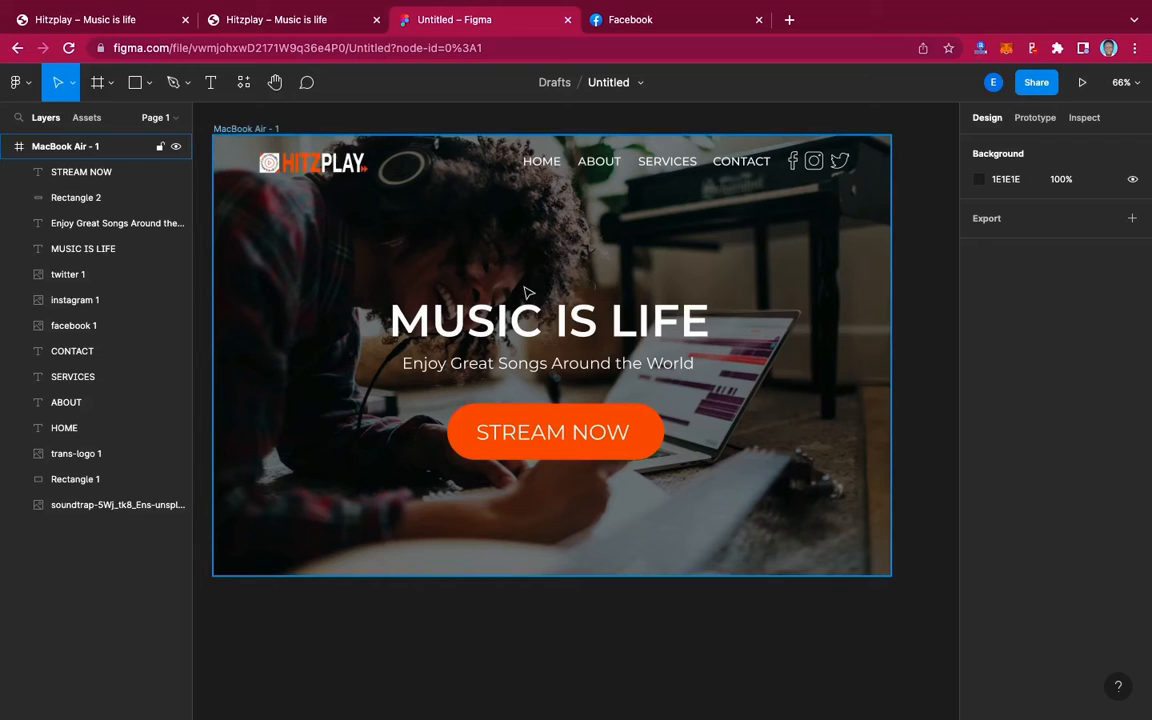
left_click(311, 20)
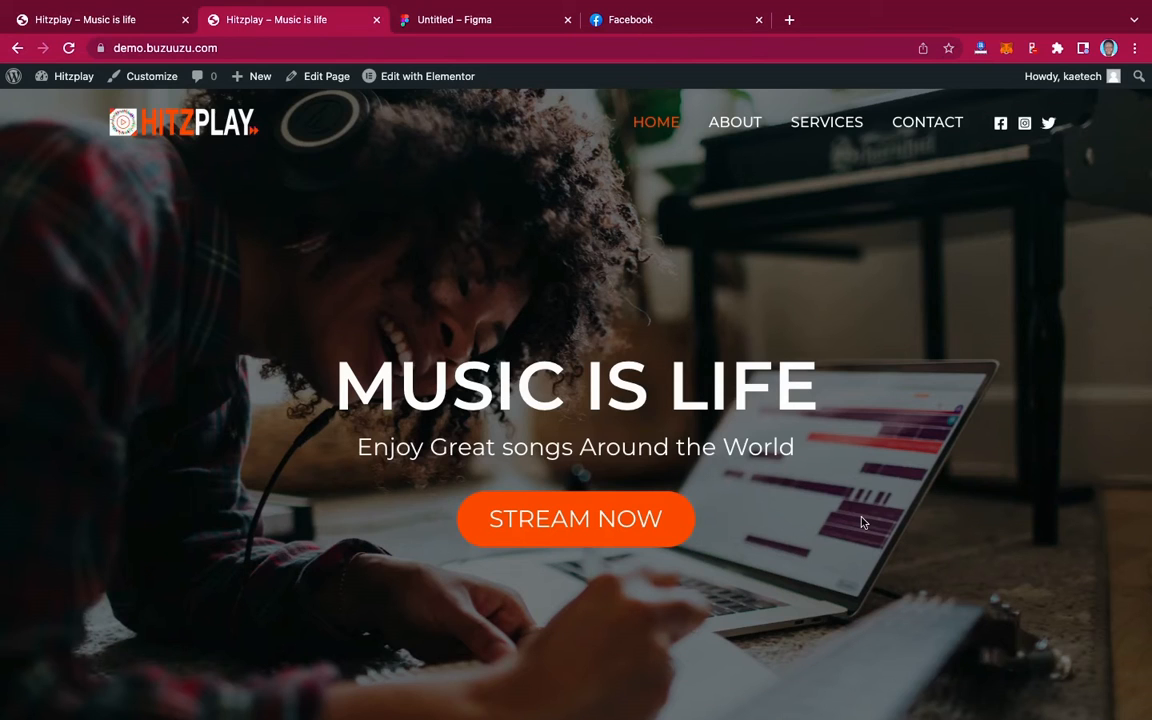
scroll(864, 522, "down", 1)
scroll(864, 522, "up", 1)
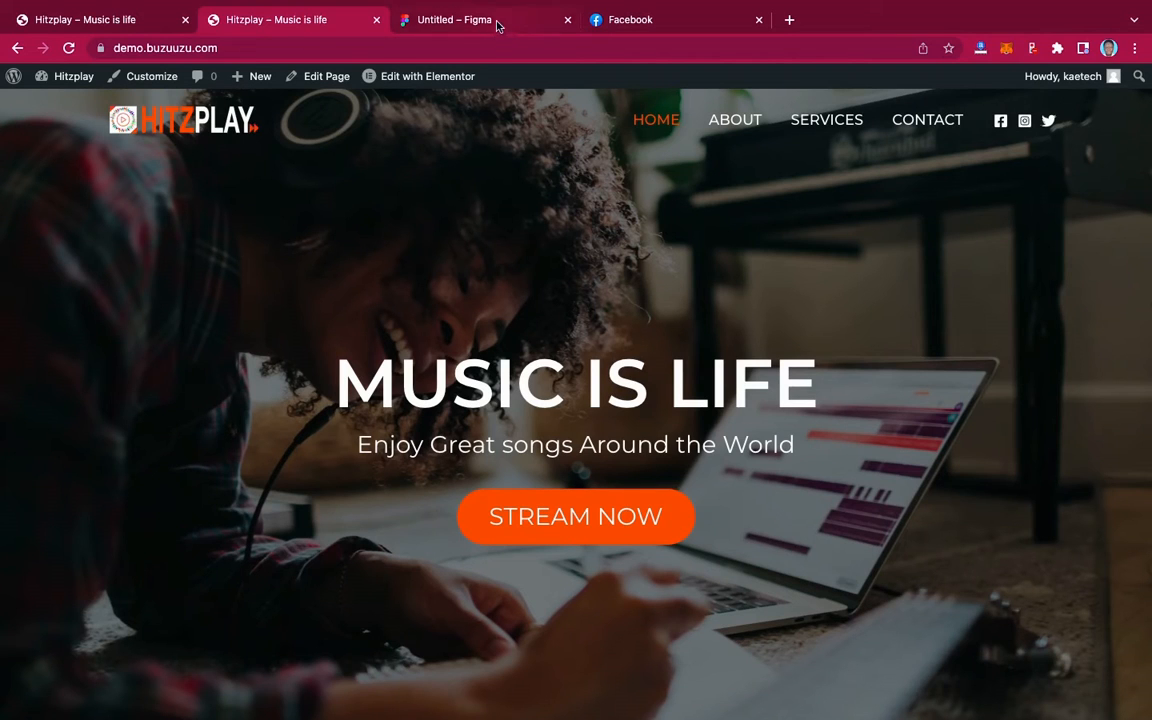
left_click(449, 21)
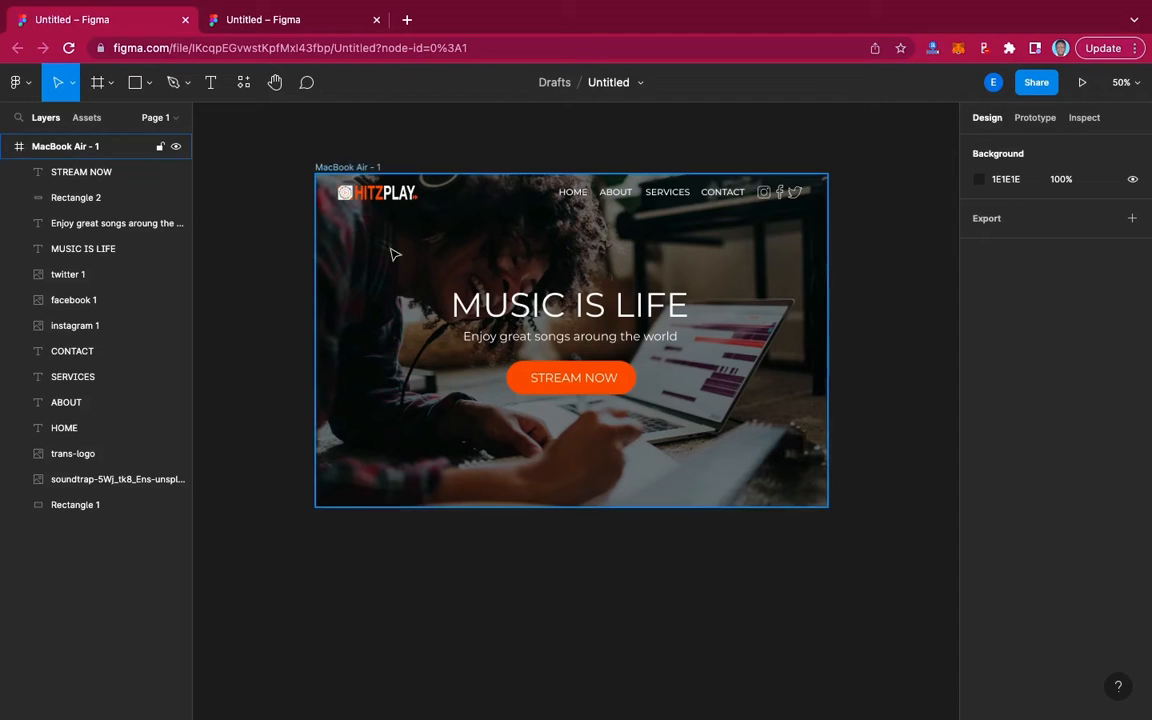
Open figma.com in a new browser tab.
left_click(407, 20)
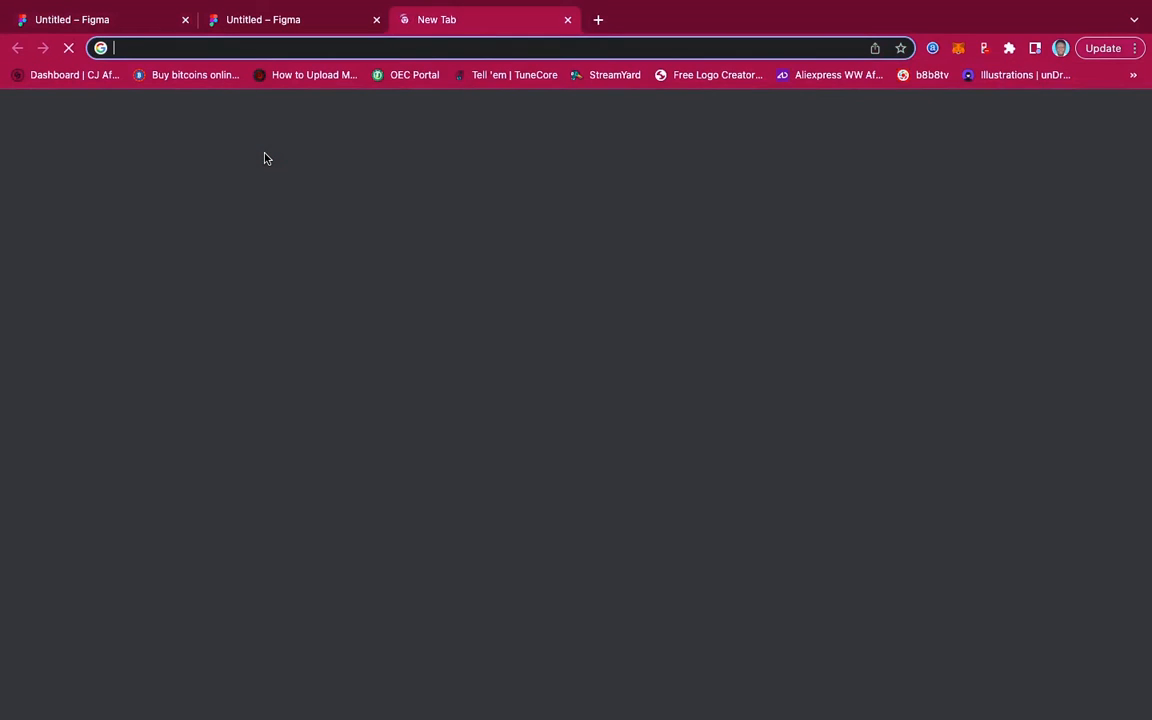
type("figm")
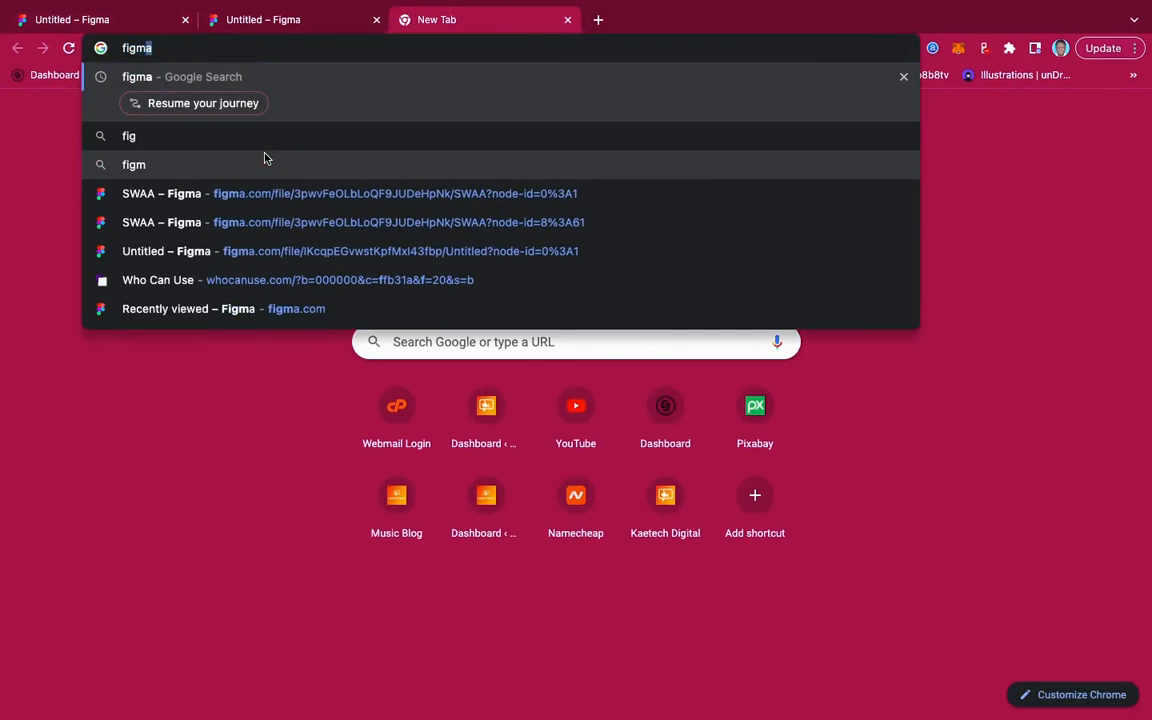
type("a.com")
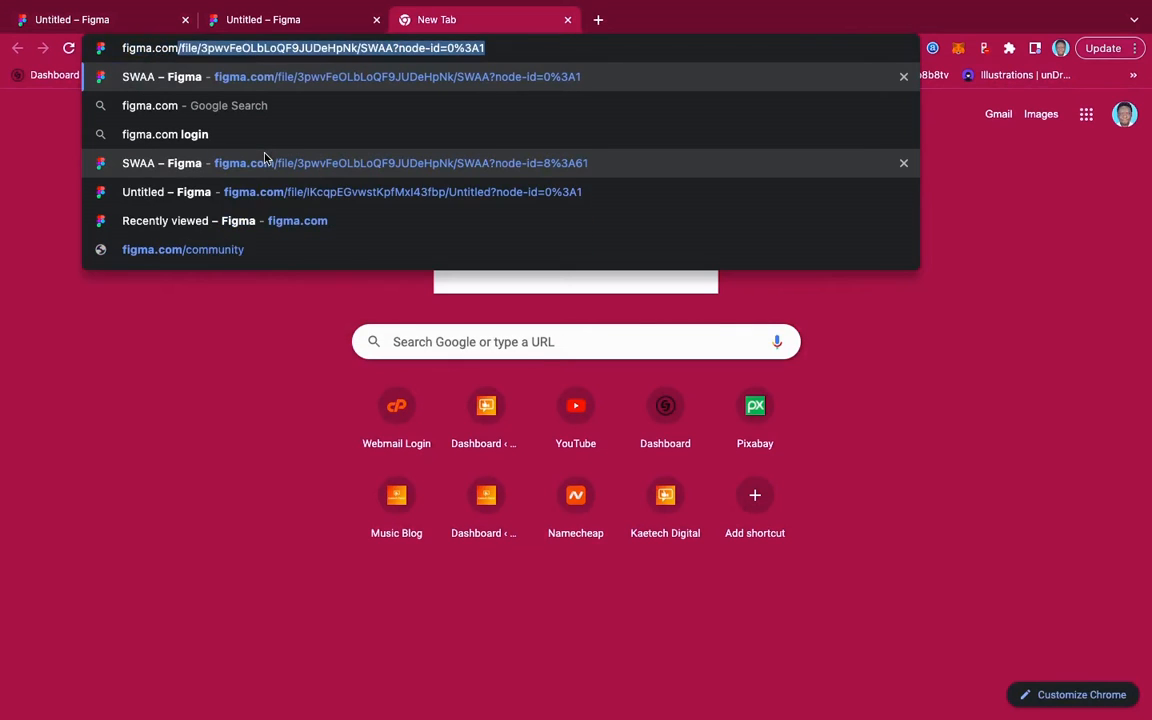
key("Delete")
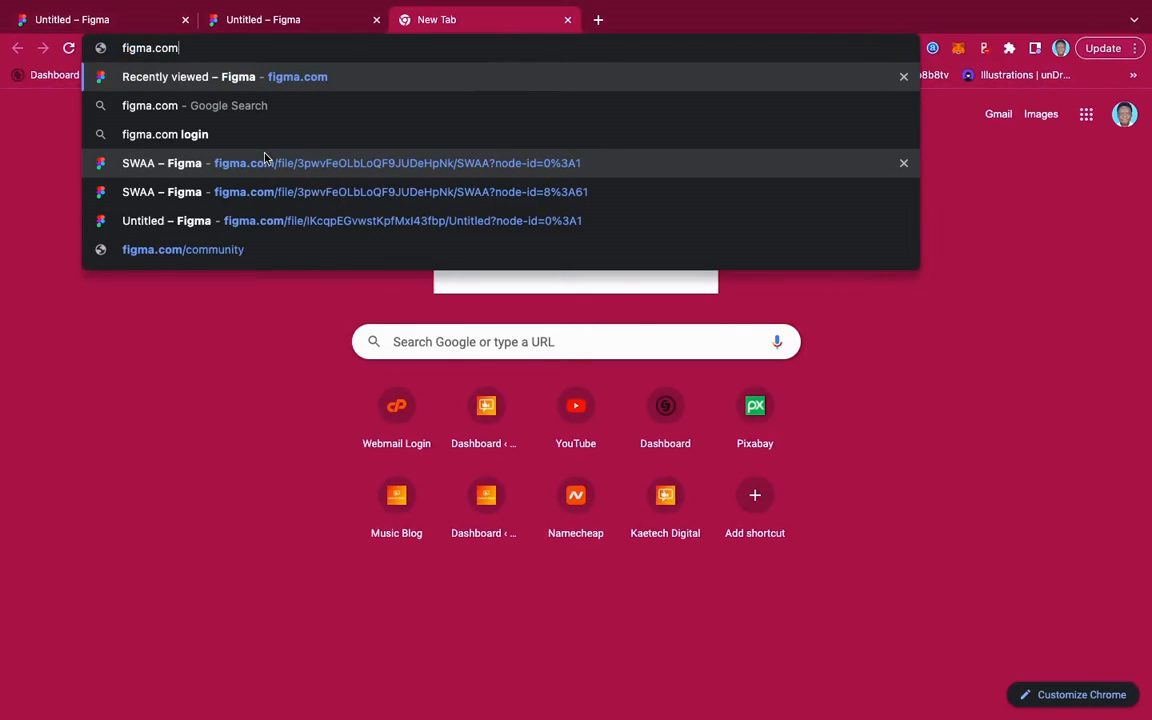
key("Return")
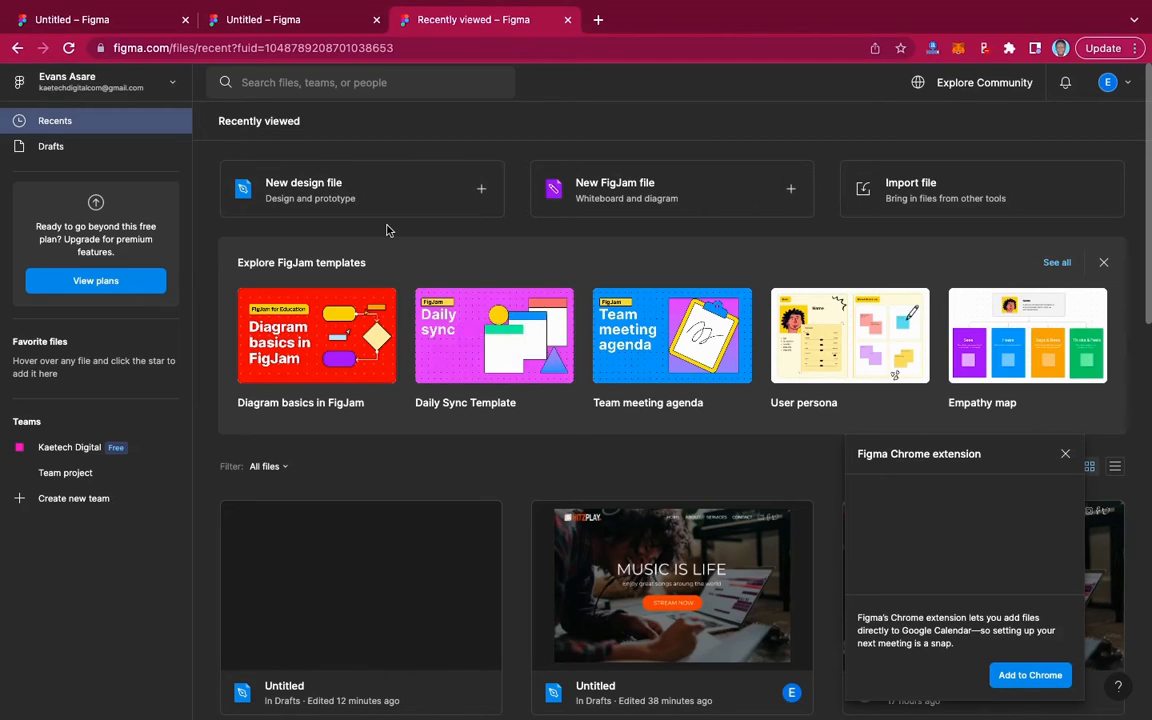
Close the Recently viewed page and the blank Untitled file, keeping only the finished Hitzplay design open.
left_click(132, 20)
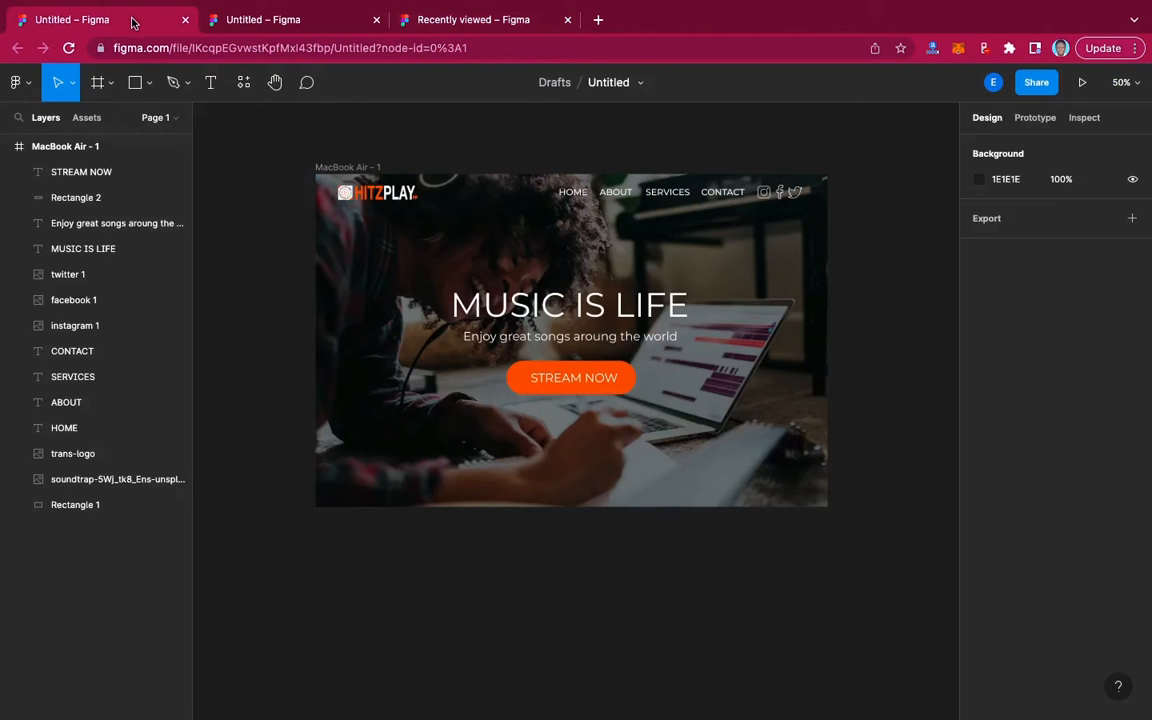
left_click(24, 84)
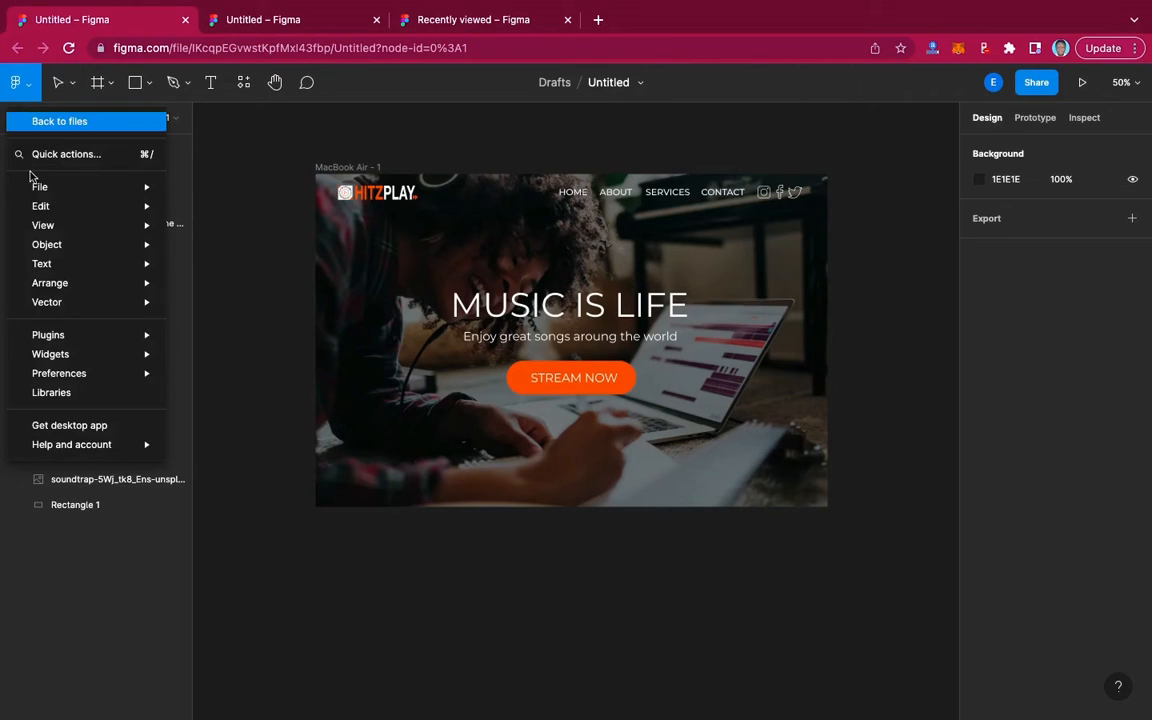
mouse_move(42, 188)
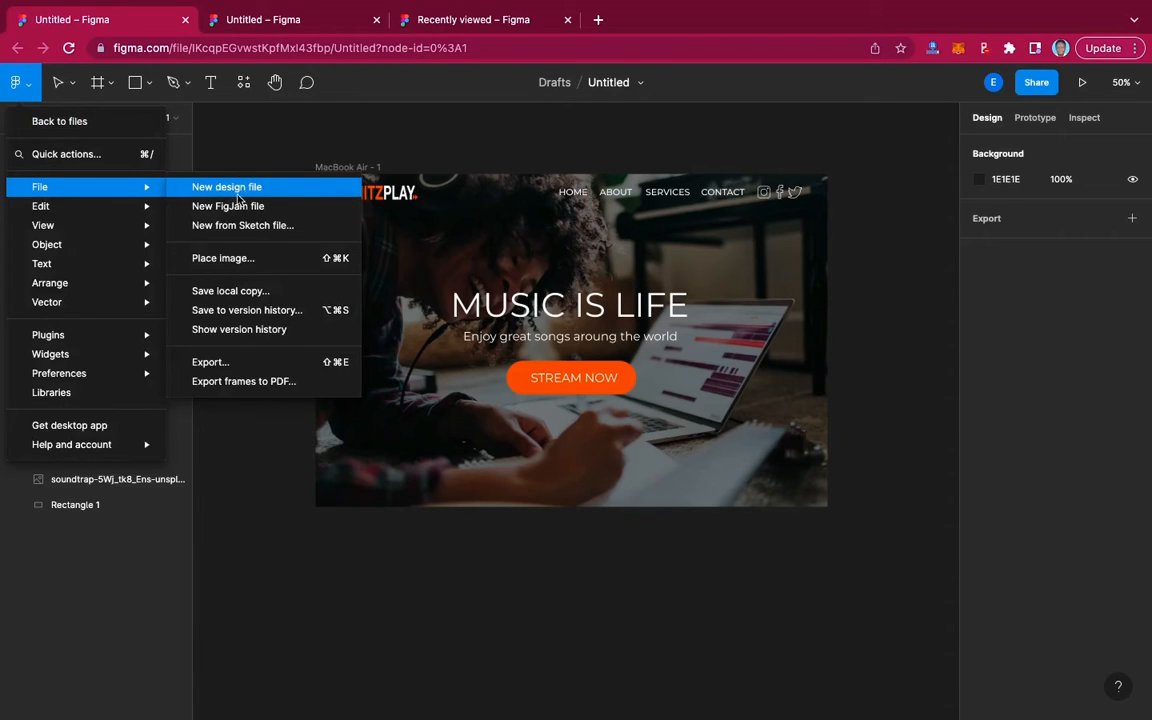
left_click(312, 19)
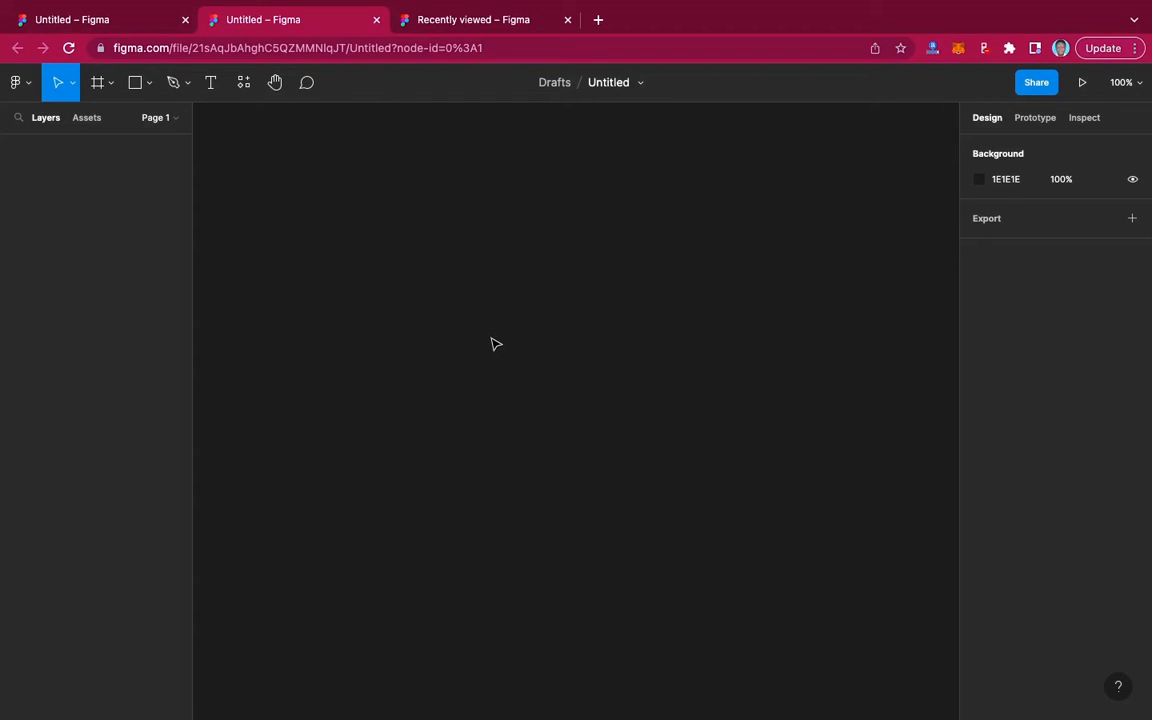
left_click(568, 21)
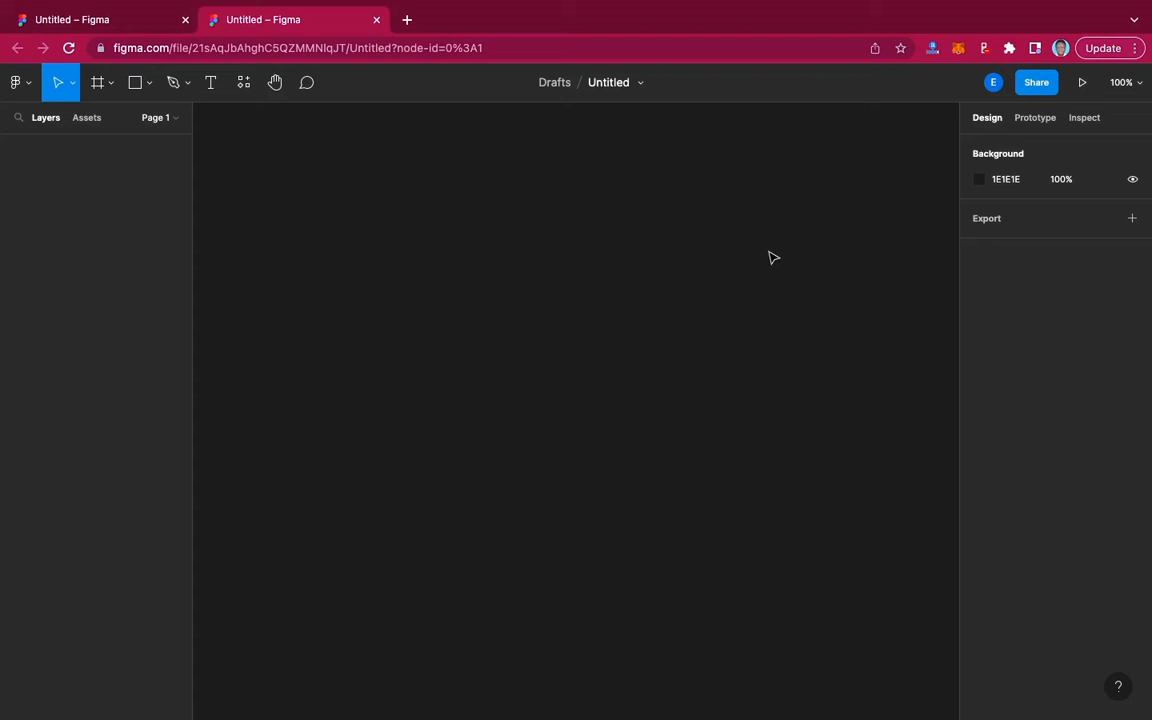
left_click(376, 20)
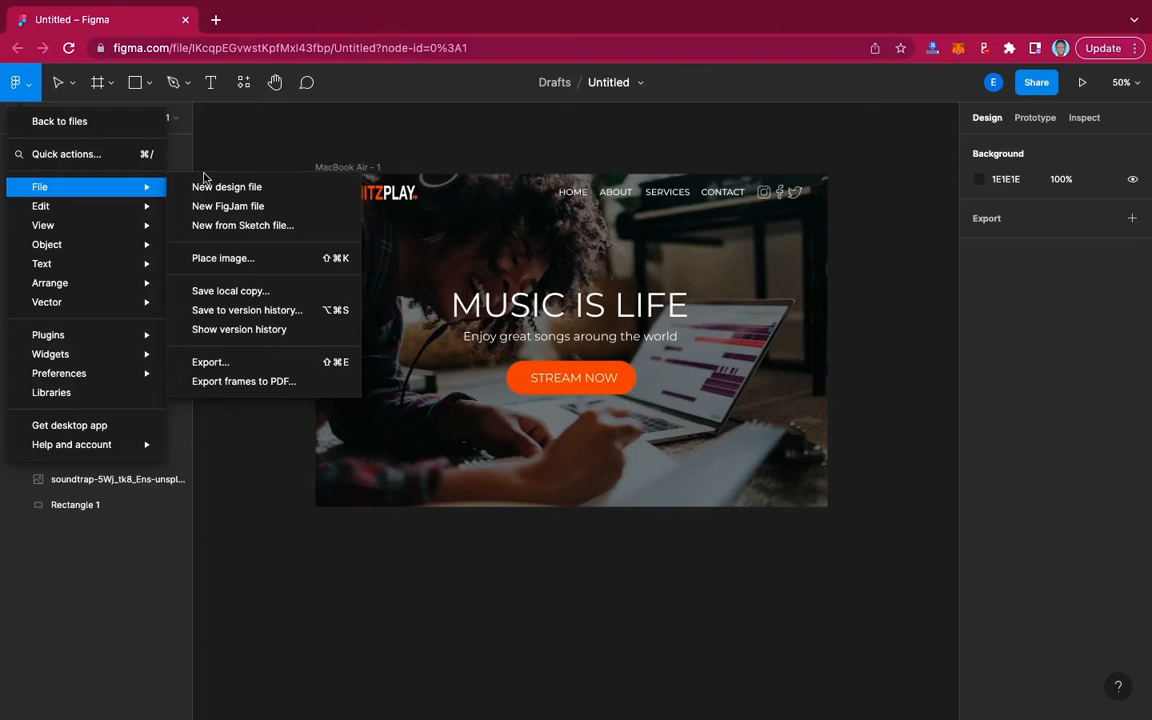
Create a new blank design file and return to it after viewing the finished Hitzplay design again.
left_click(185, 160)
left_click(28, 84)
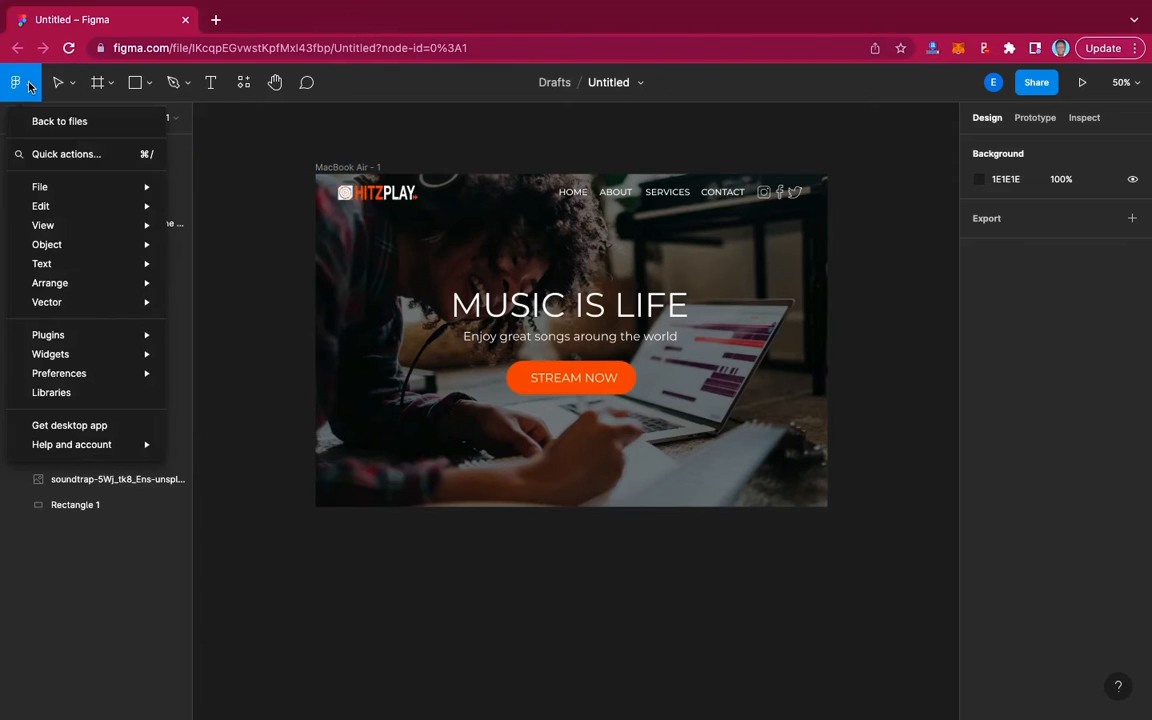
mouse_move(64, 188)
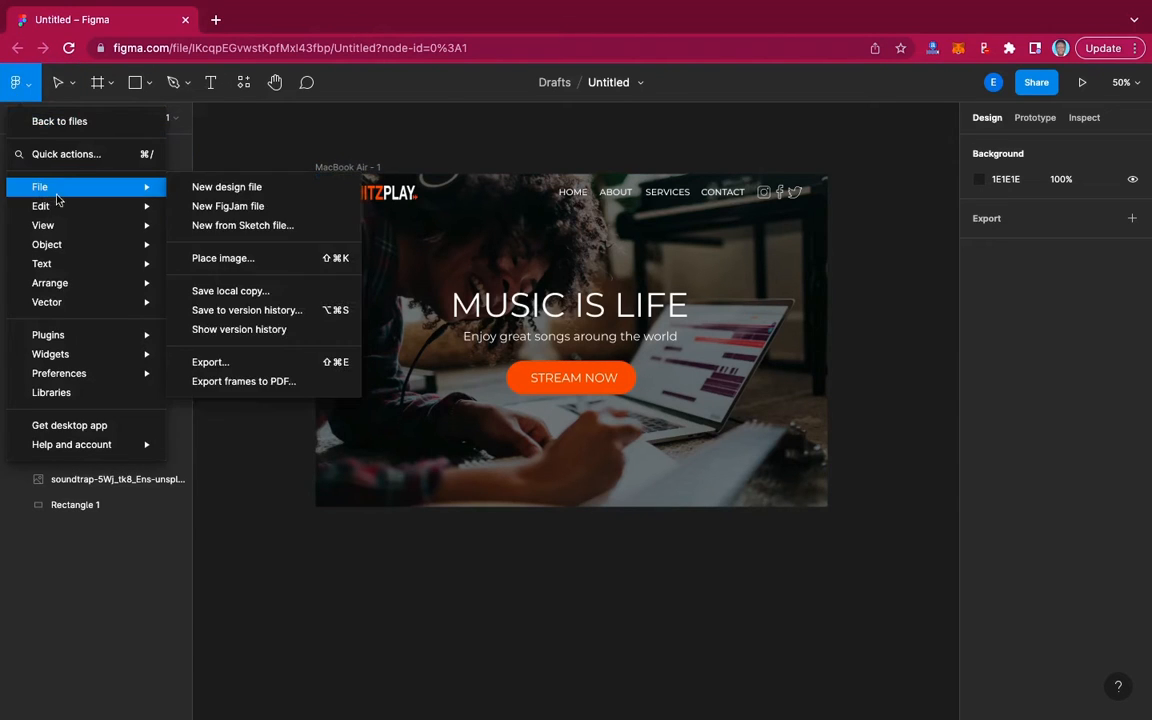
left_click(223, 188)
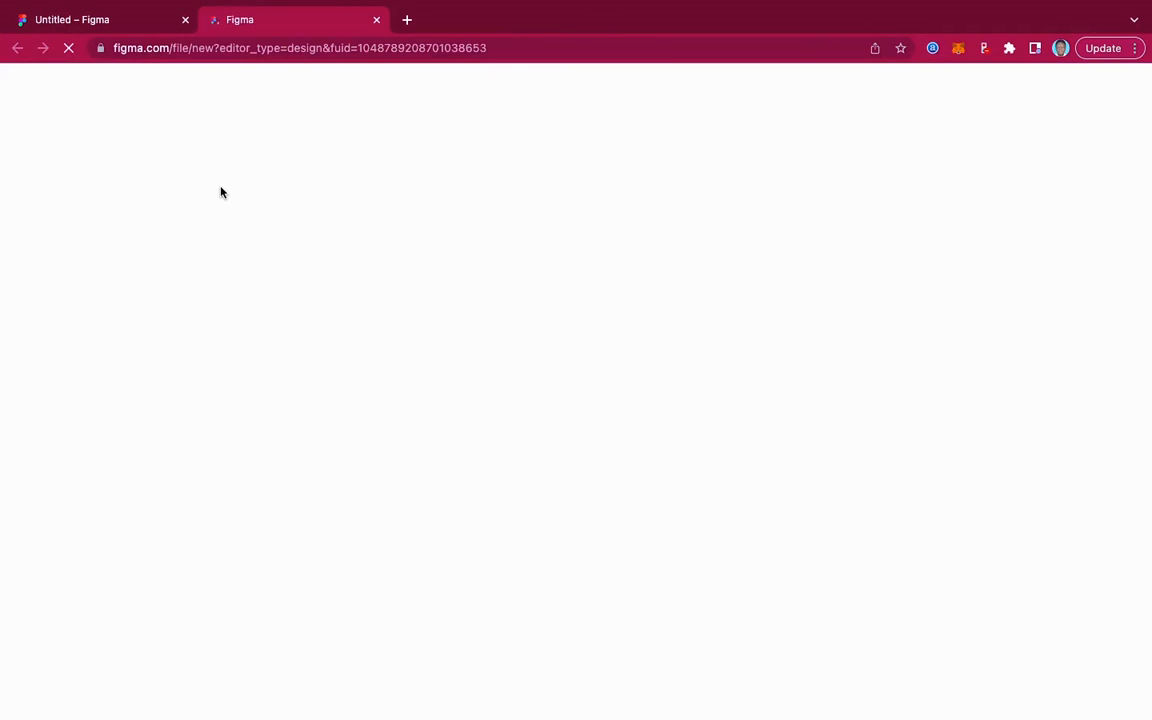
left_click(85, 21)
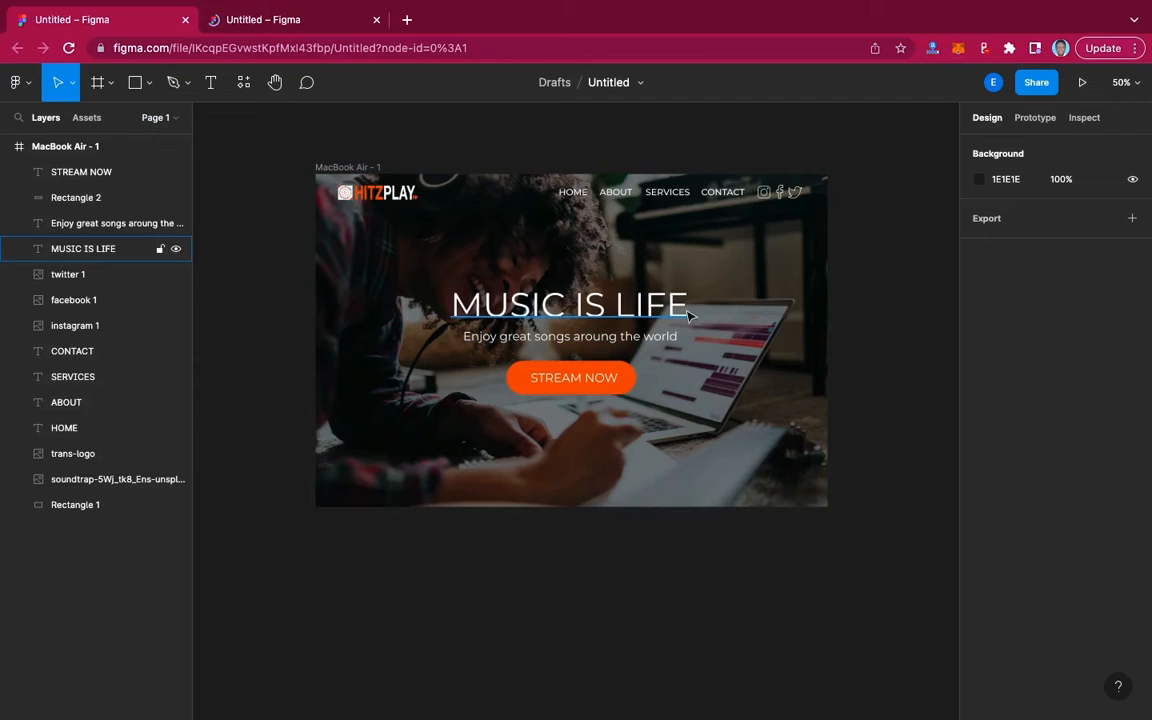
left_click(283, 22)
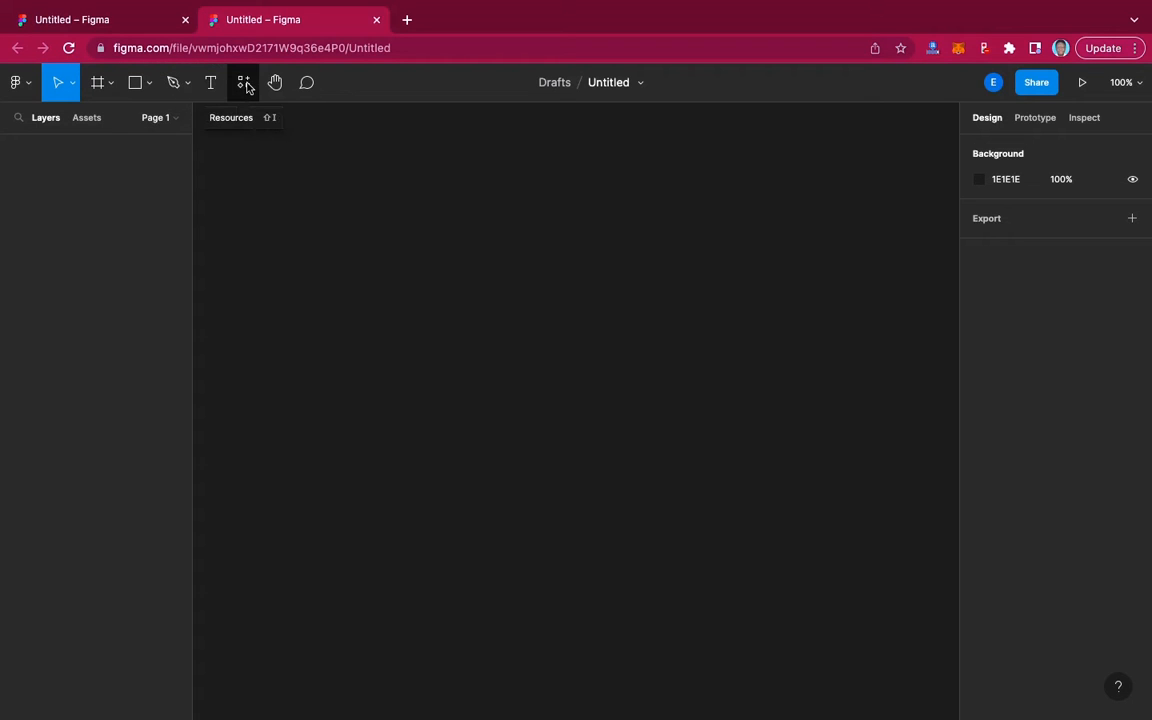
left_click(112, 89)
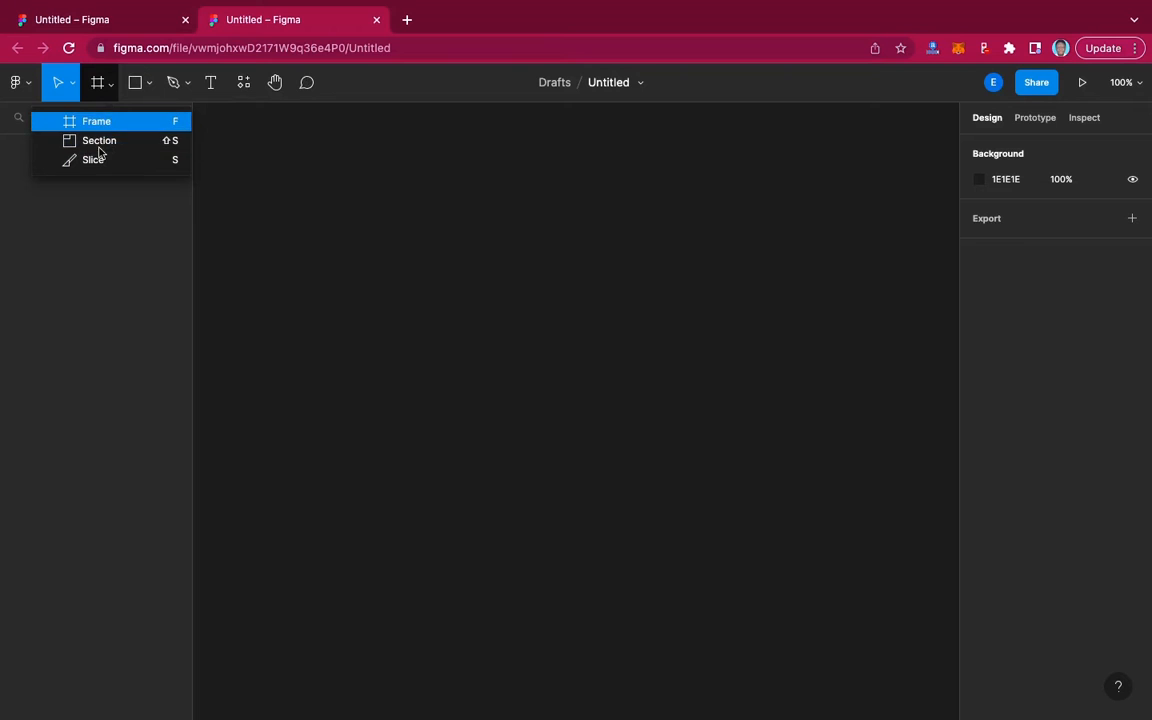
left_click(113, 90)
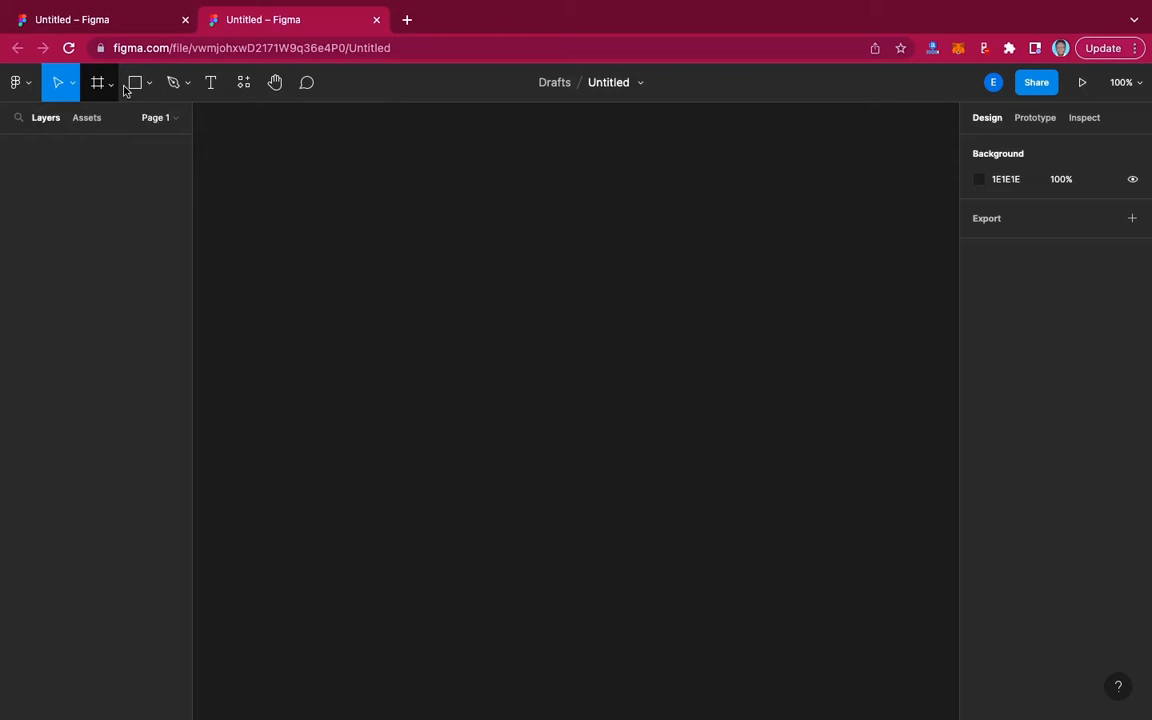
left_click(151, 89)
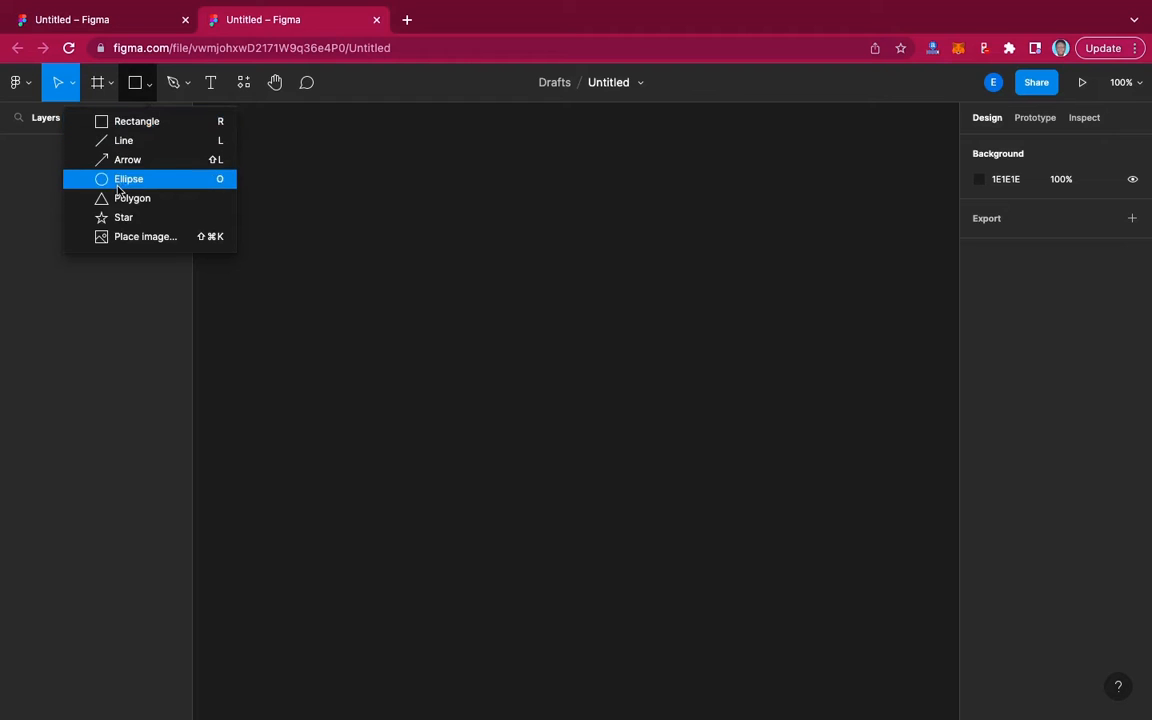
left_click(190, 89)
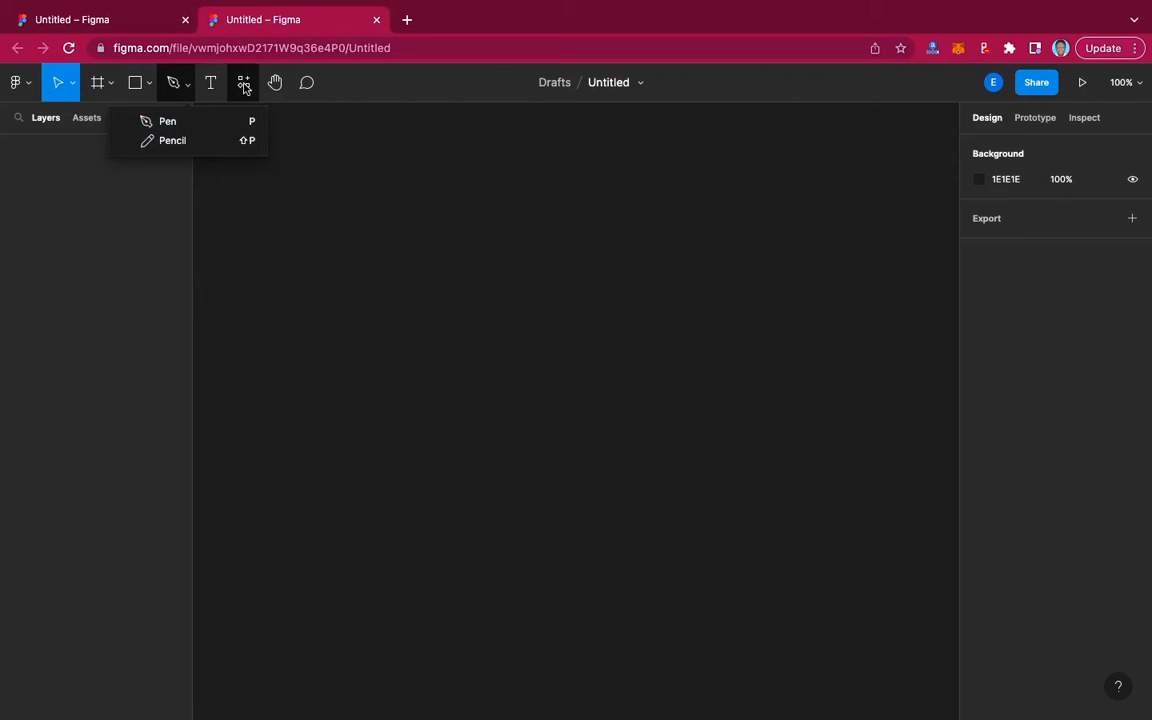
left_click(425, 101)
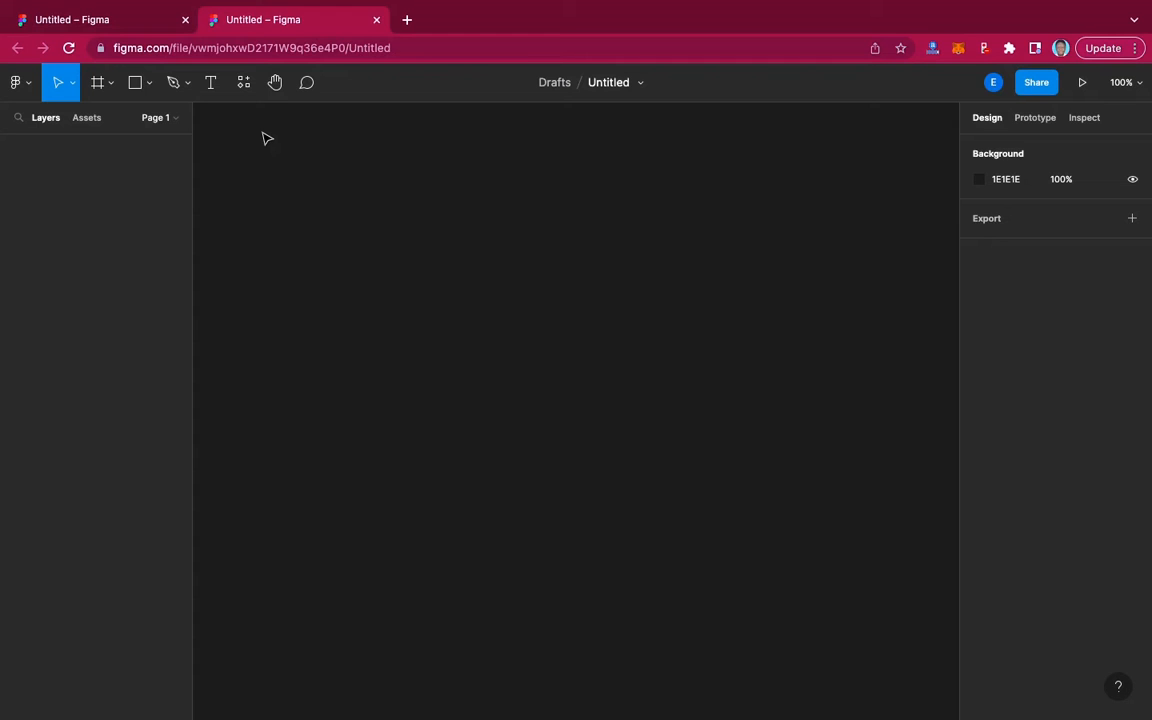
Add a frame using the MacBook Air desktop preset, 1280×832.
left_click(98, 87)
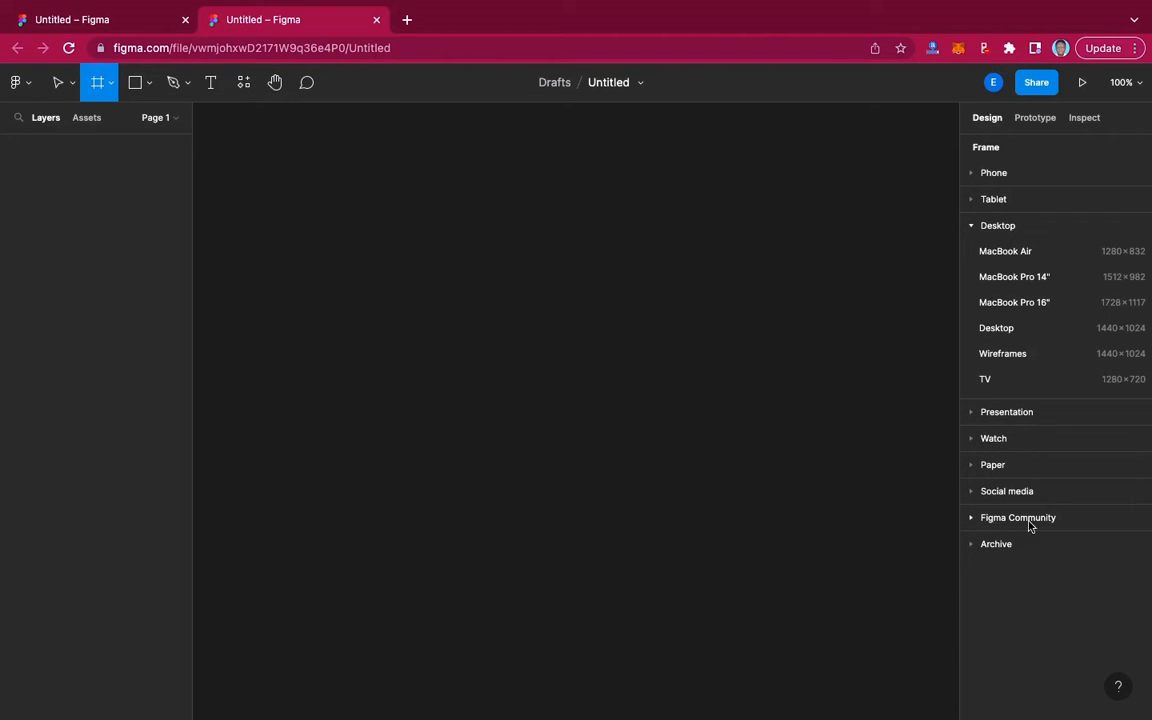
left_click(1005, 253)
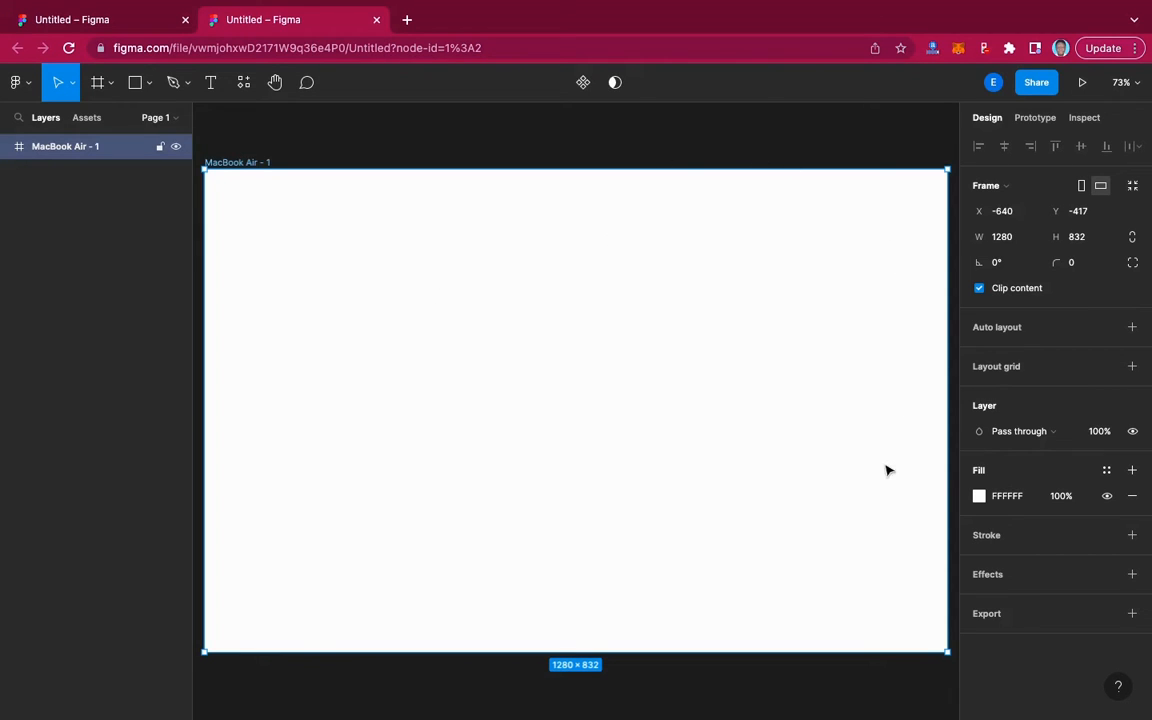
scroll(886, 470, "down", 3)
scroll(886, 470, "up", 2)
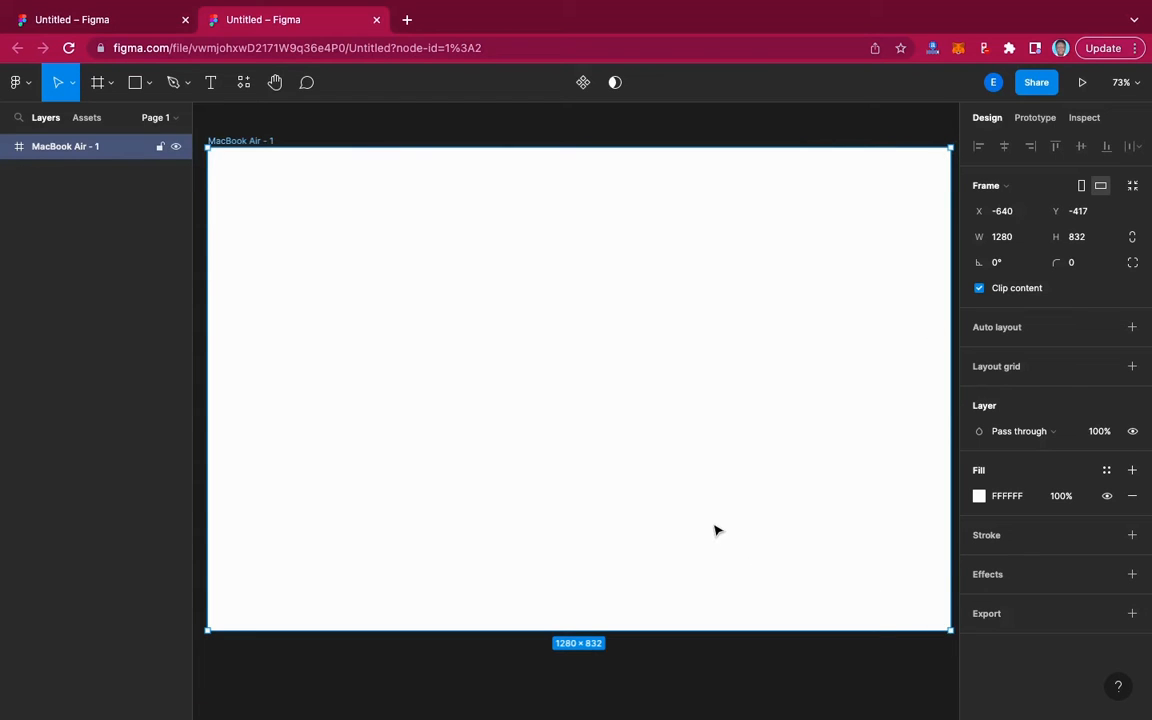
scroll(715, 530, "down", 3)
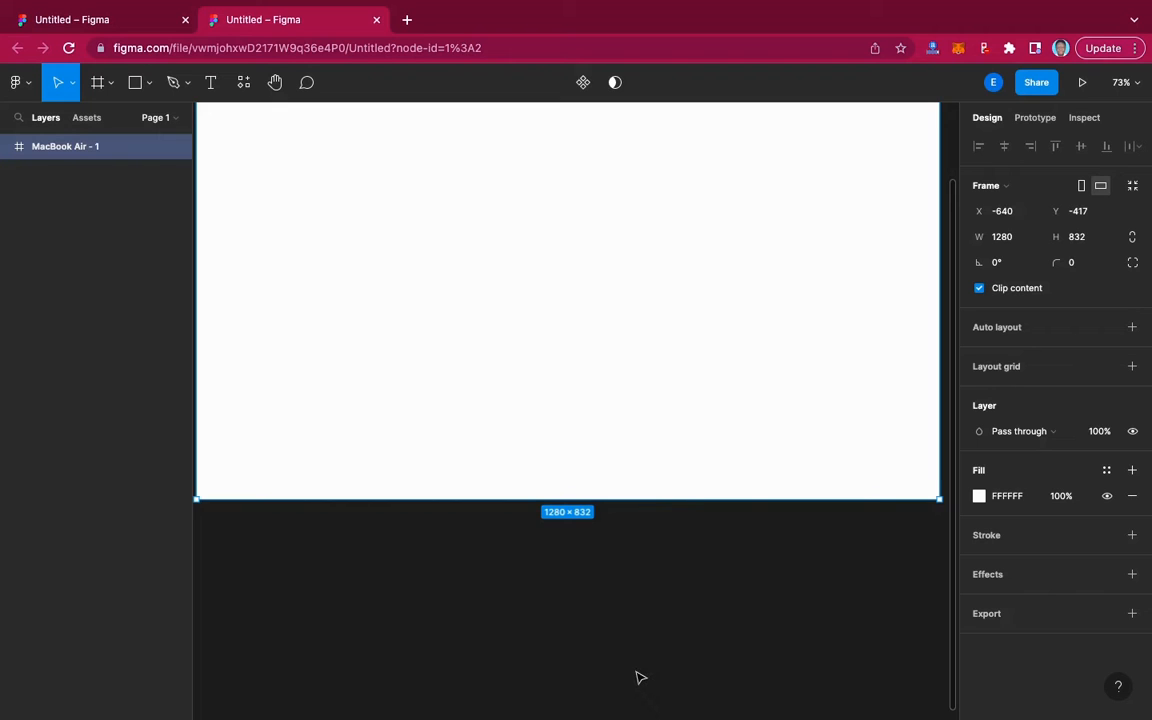
scroll(680, 486, "up", 3)
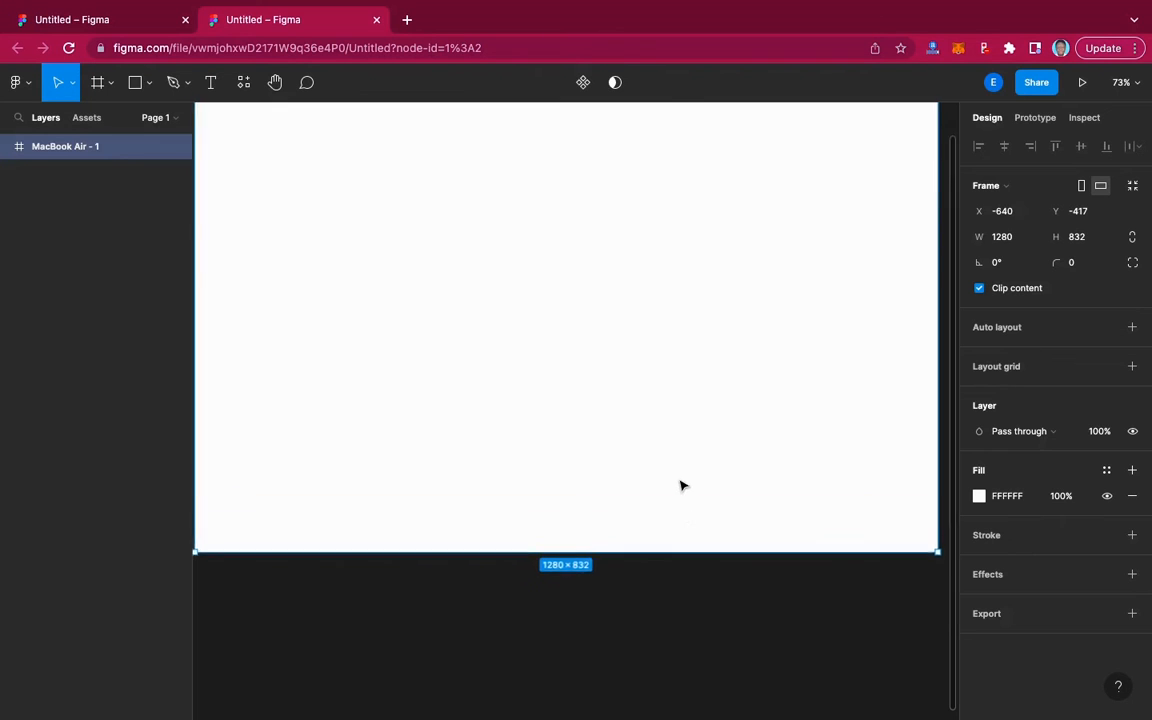
scroll(680, 486, "left", 1)
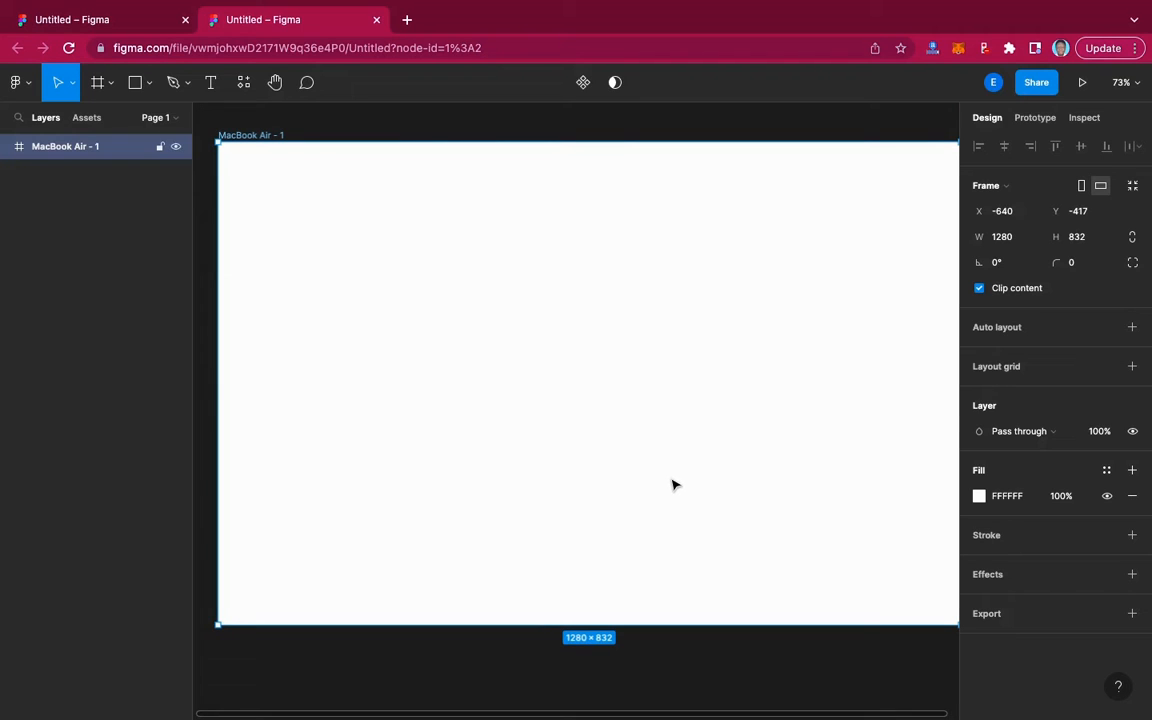
scroll(672, 486, "down", 1)
scroll(672, 486, "right", 1)
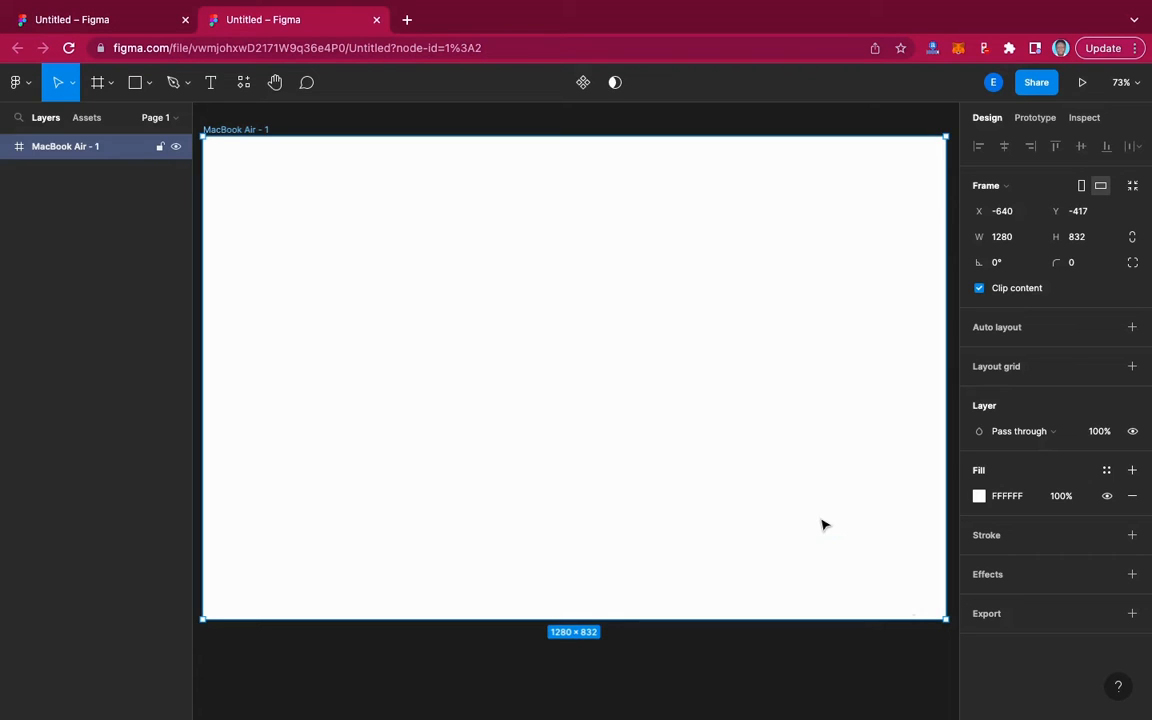
Draw a 1280×832 rectangle that covers the whole MacBook Air frame.
left_click(136, 85)
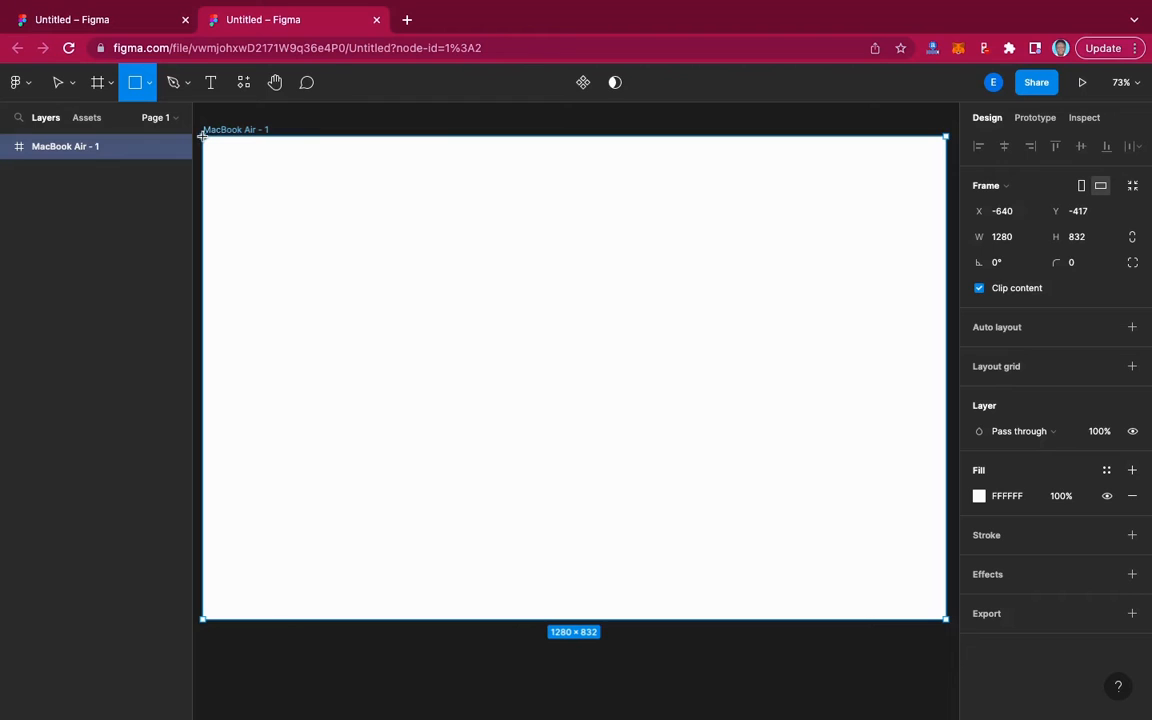
mouse_move(203, 137)
left_mouse_down()
mouse_move(404, 324)
mouse_move(584, 437)
mouse_move(895, 604)
mouse_move(943, 617)
left_mouse_up()
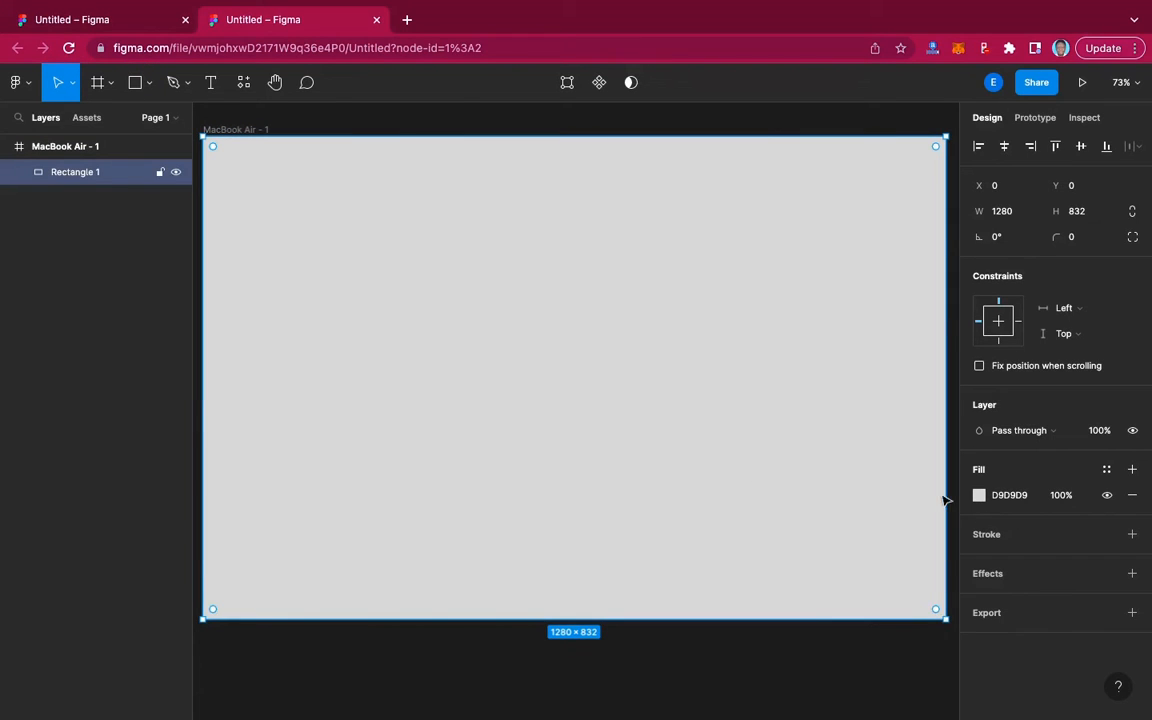
Change the fill of the rectangle covering the MacBook Air frame to solid black, 000000.
left_click(979, 496)
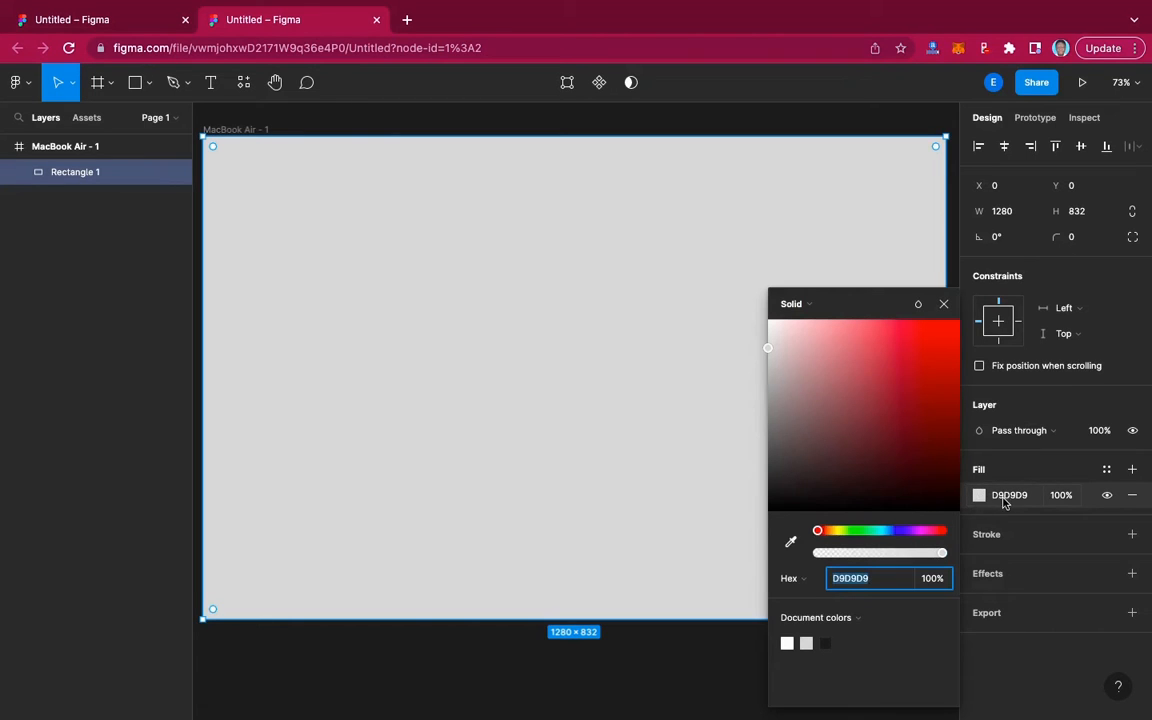
left_click_drag(780, 501, 766, 512)
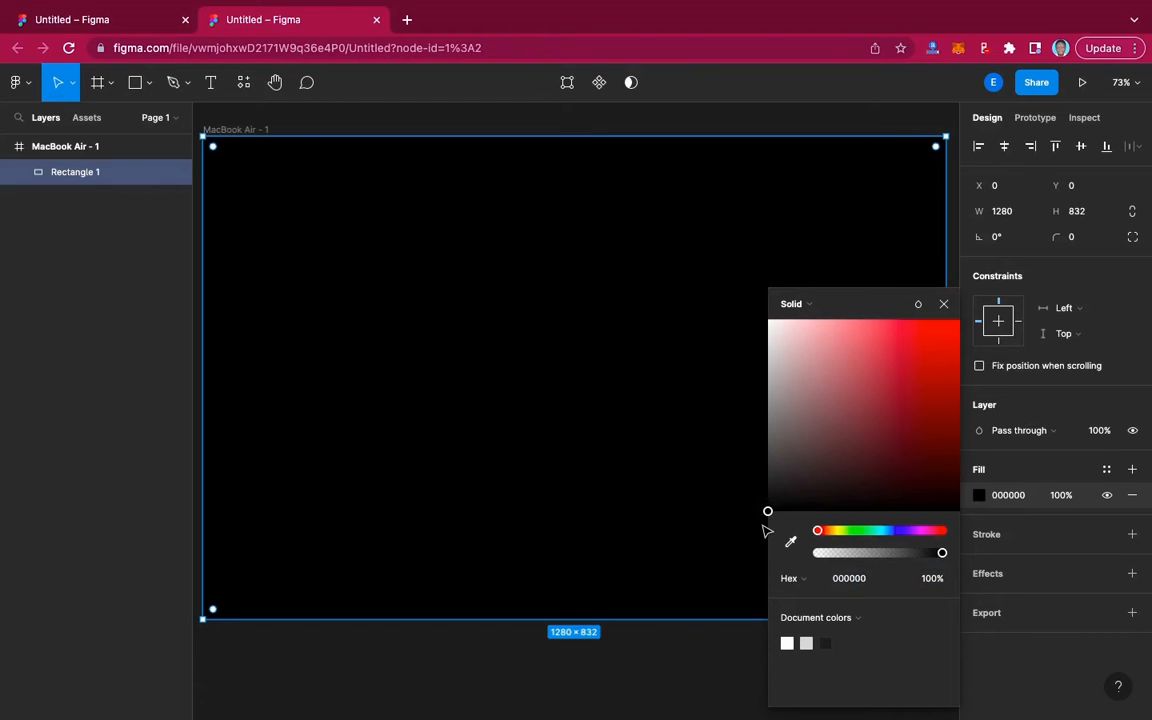
left_click(943, 303)
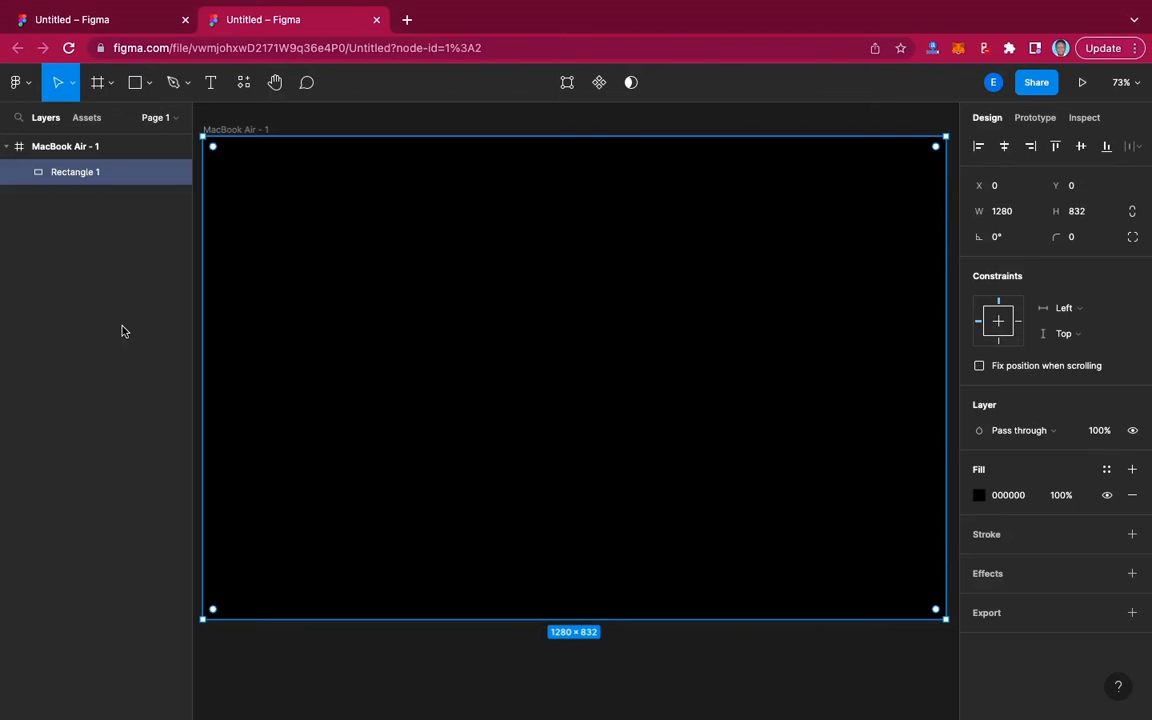
Switch to Finder to look at the soundtrap photo in the Figma folder, and return to the design file.
key("ctrl+Left")
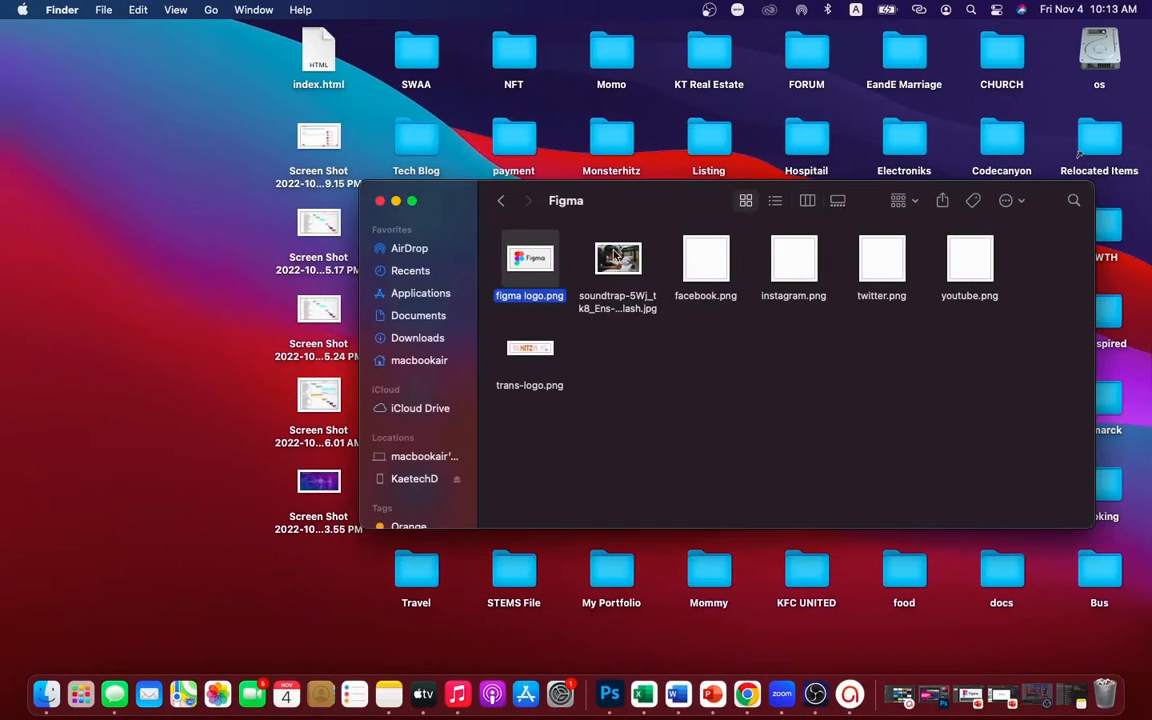
left_click(617, 258)
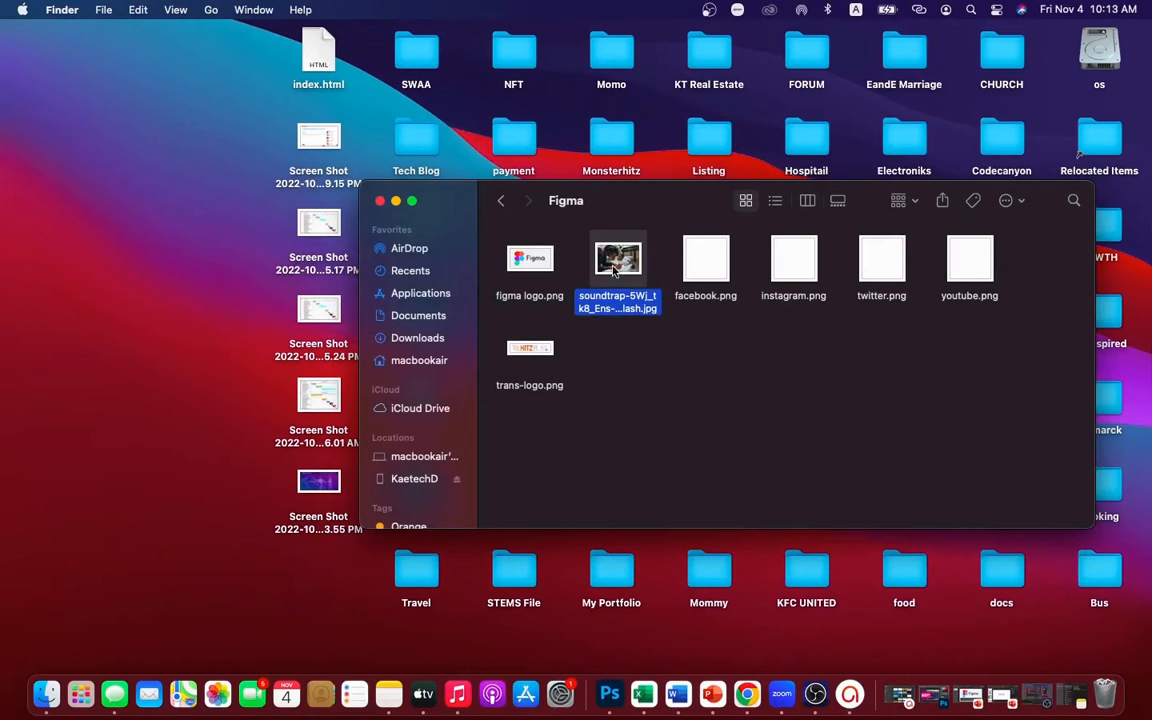
key("ctrl+Right")
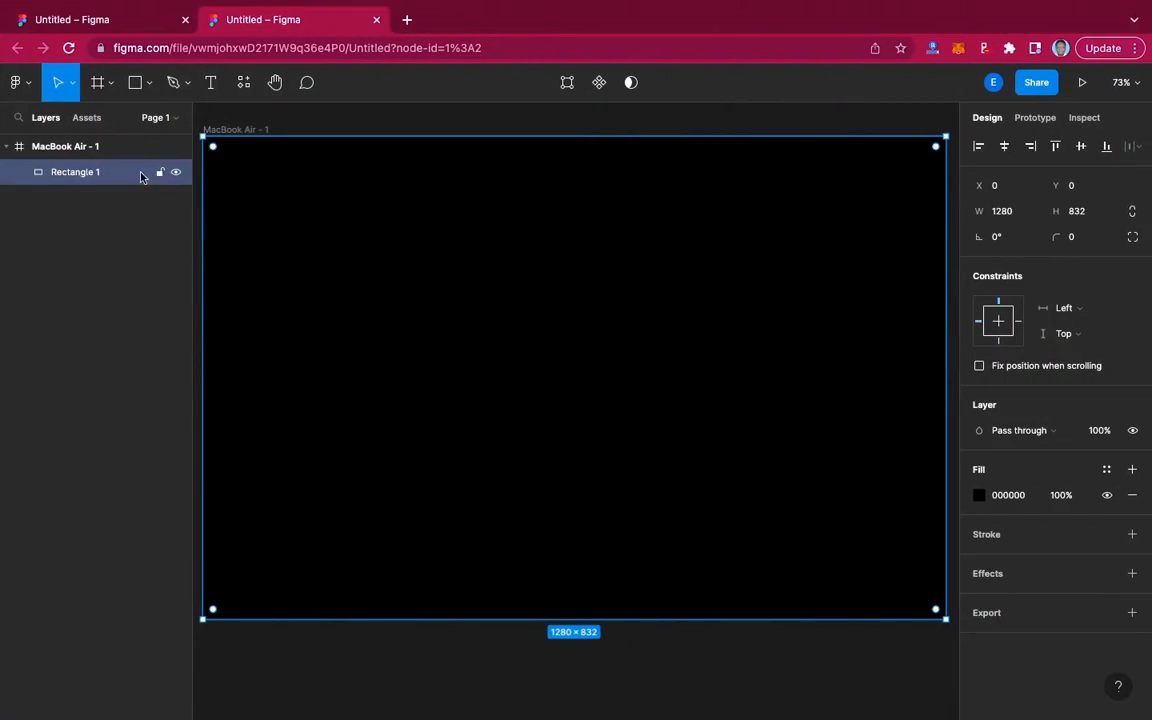
Choose the soundtrap photo from the Desktop's Figma folder as the image to place in the design.
left_click(29, 86)
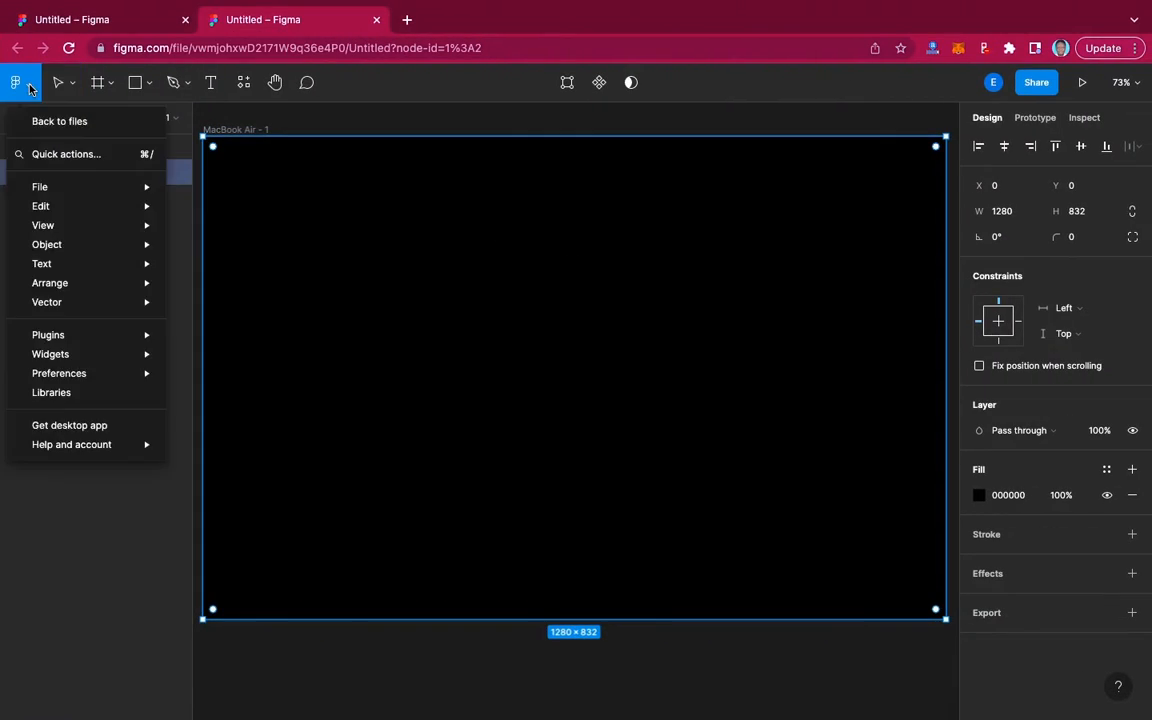
mouse_move(52, 193)
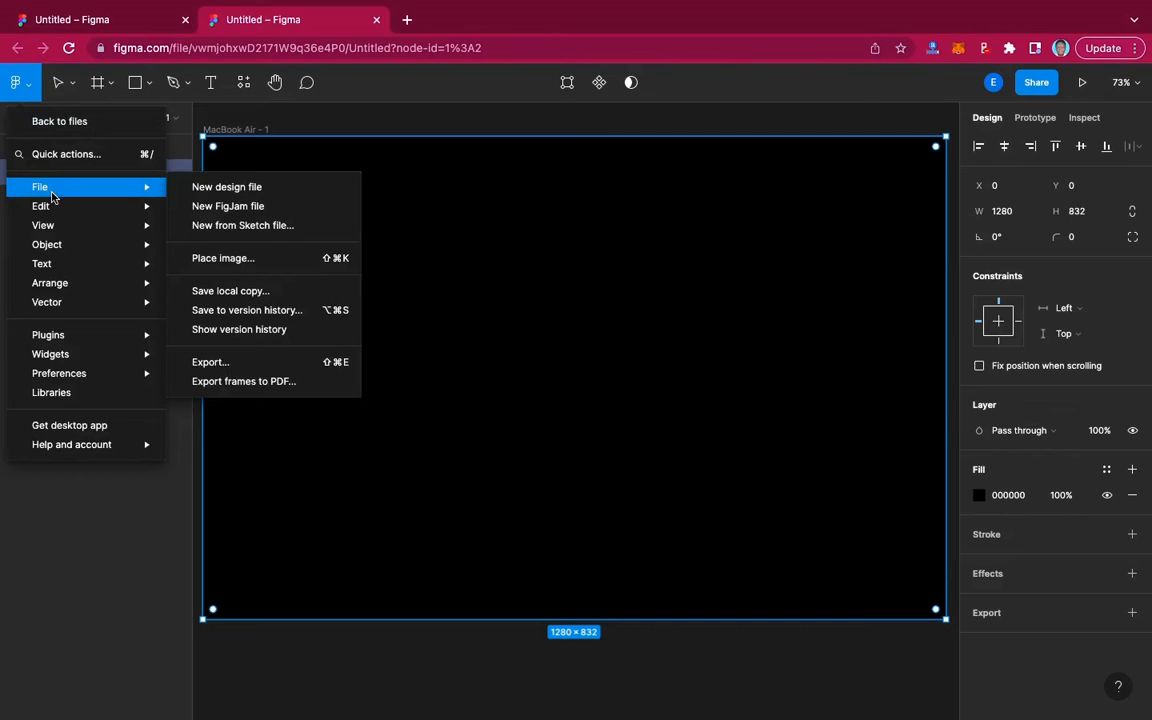
left_click(220, 259)
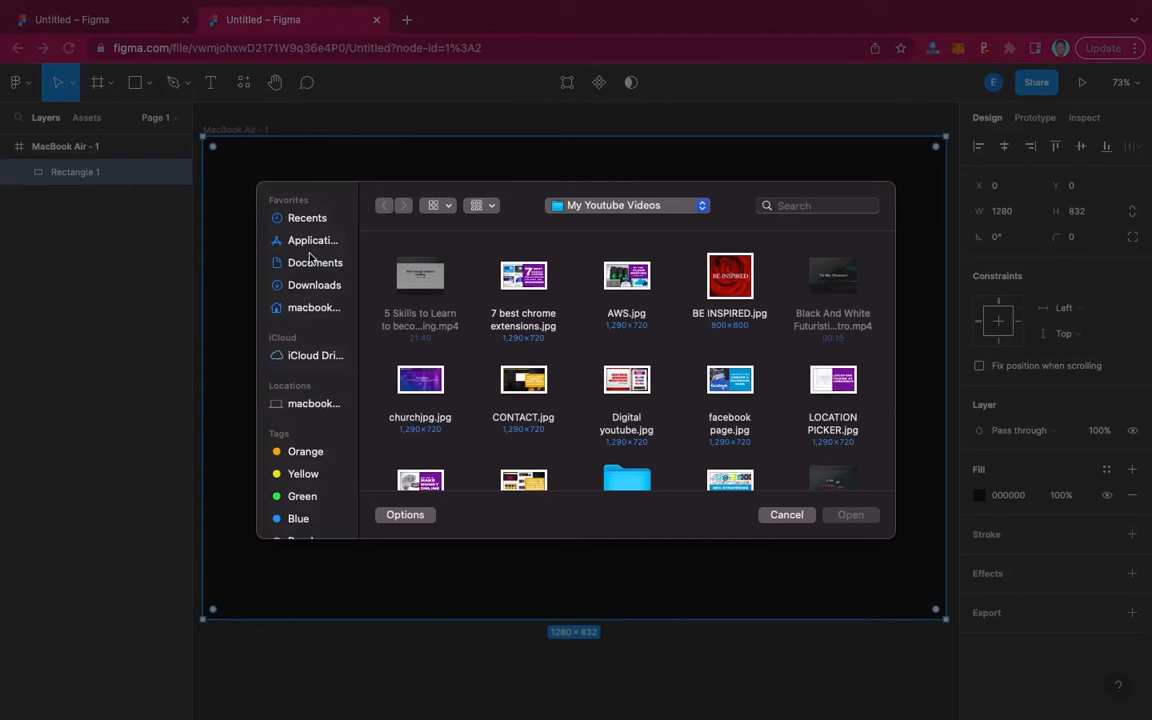
left_click(310, 311)
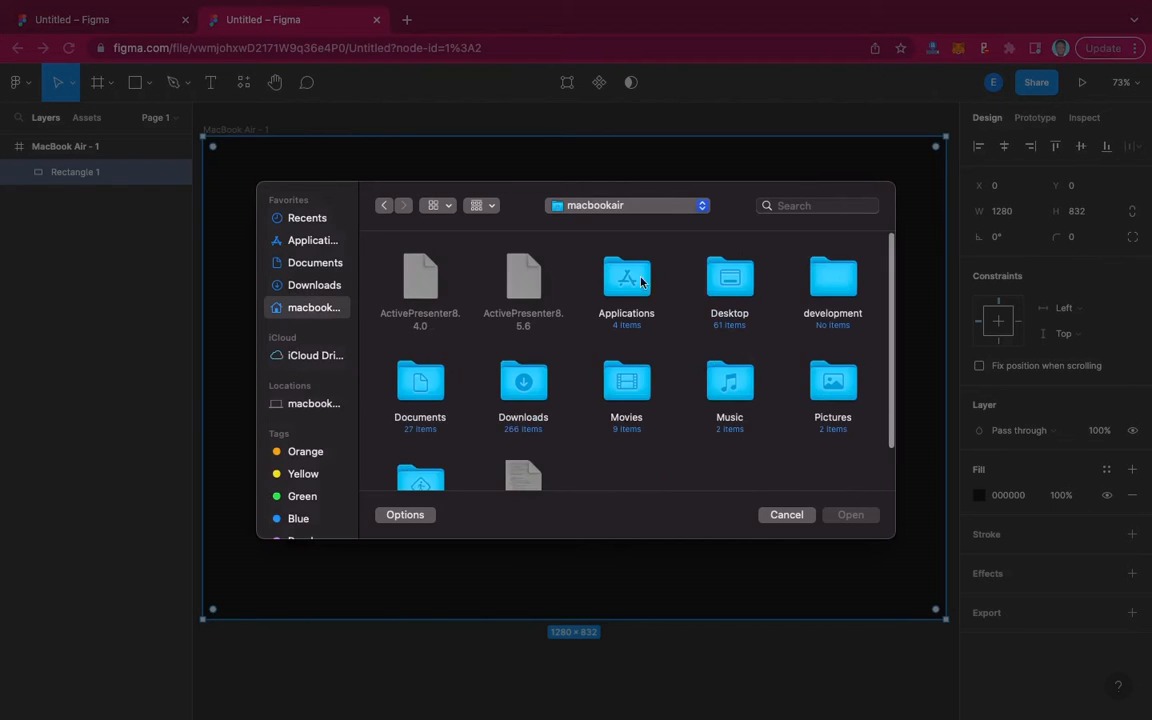
left_click(727, 282)
double_click(727, 282)
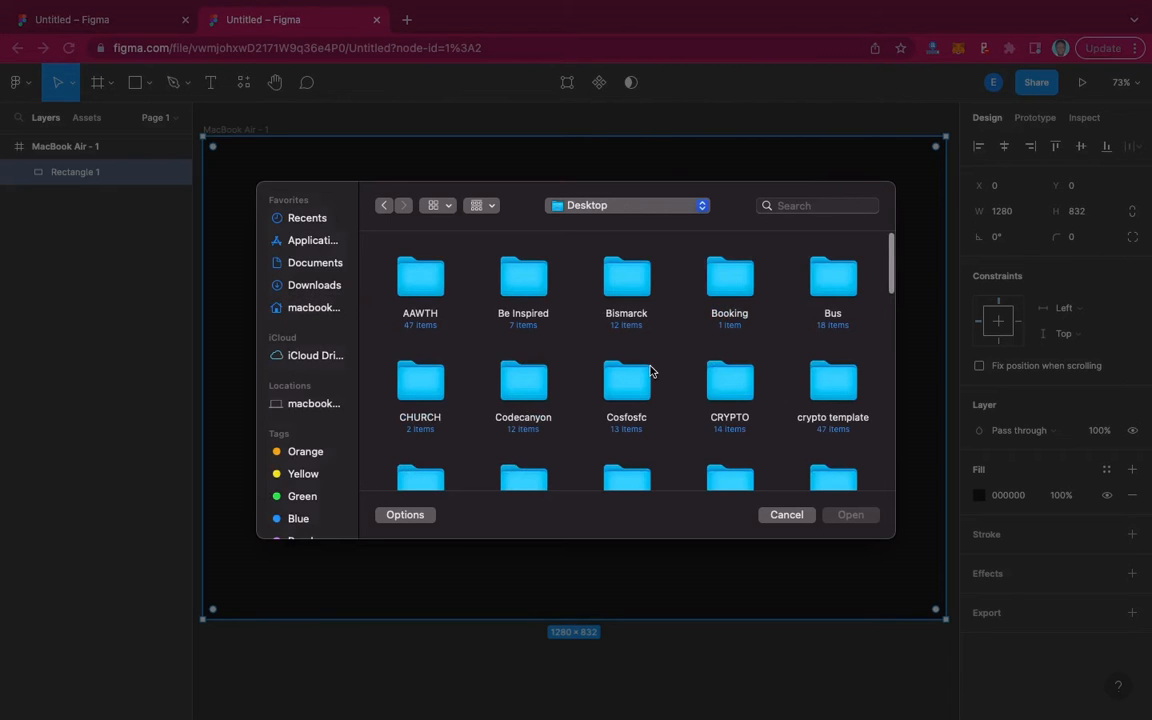
scroll(652, 372, "down", 5)
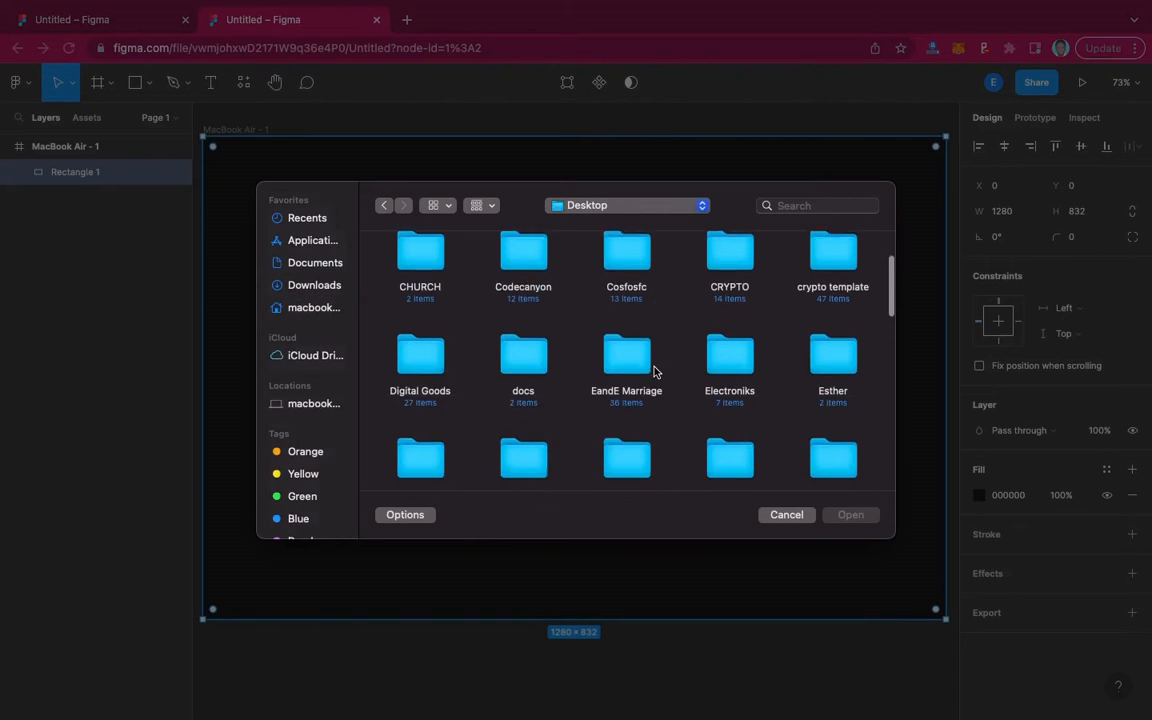
scroll(654, 372, "down", 3)
double_click(627, 330)
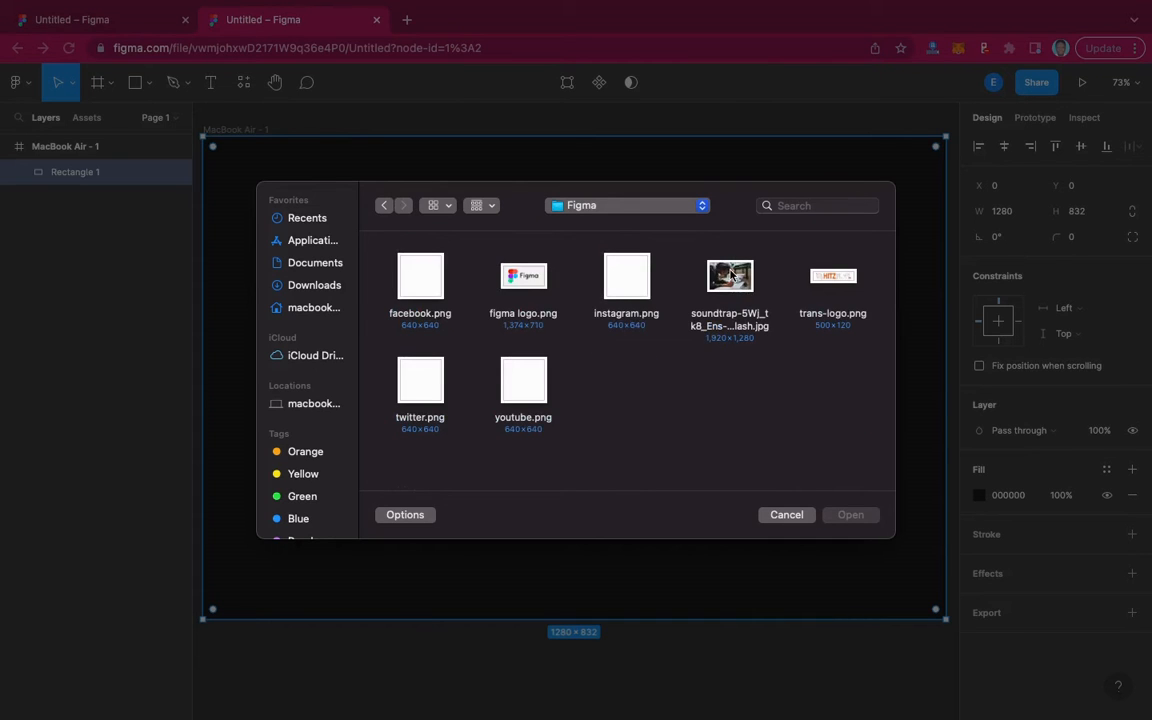
left_click(733, 288)
left_click(850, 514)
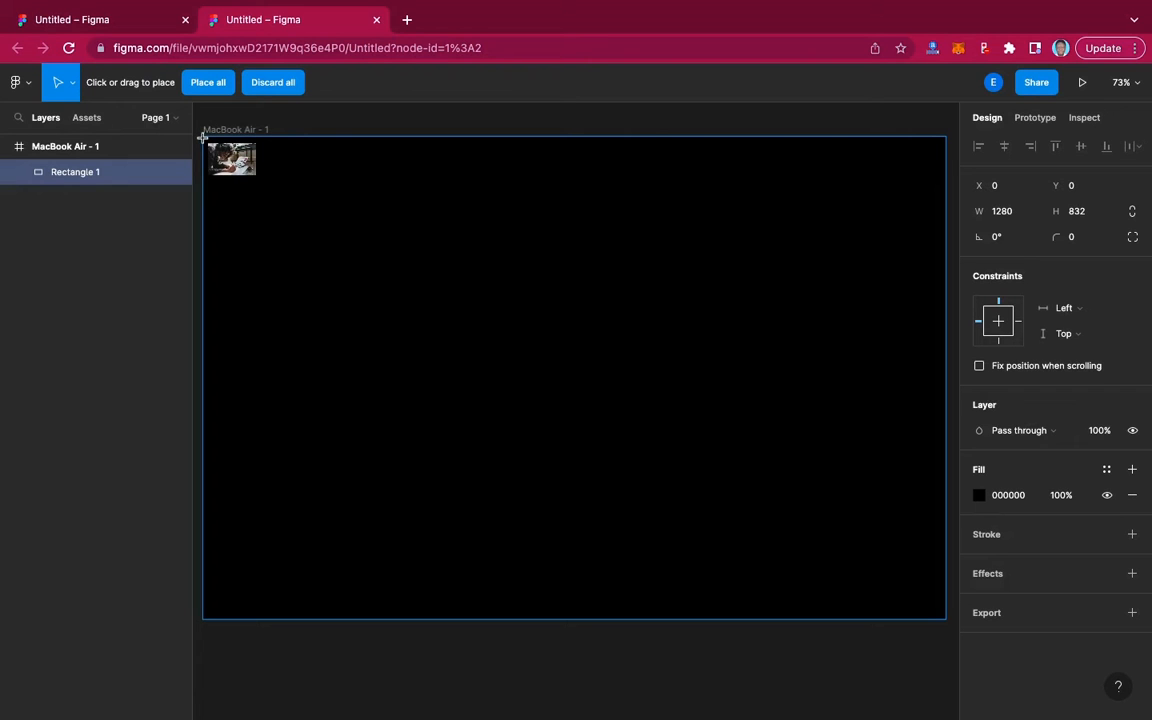
Place the soundtrap photo over the black rectangle and resize it to 1280×832 so it covers the whole frame.
left_click_drag(204, 140, 945, 617)
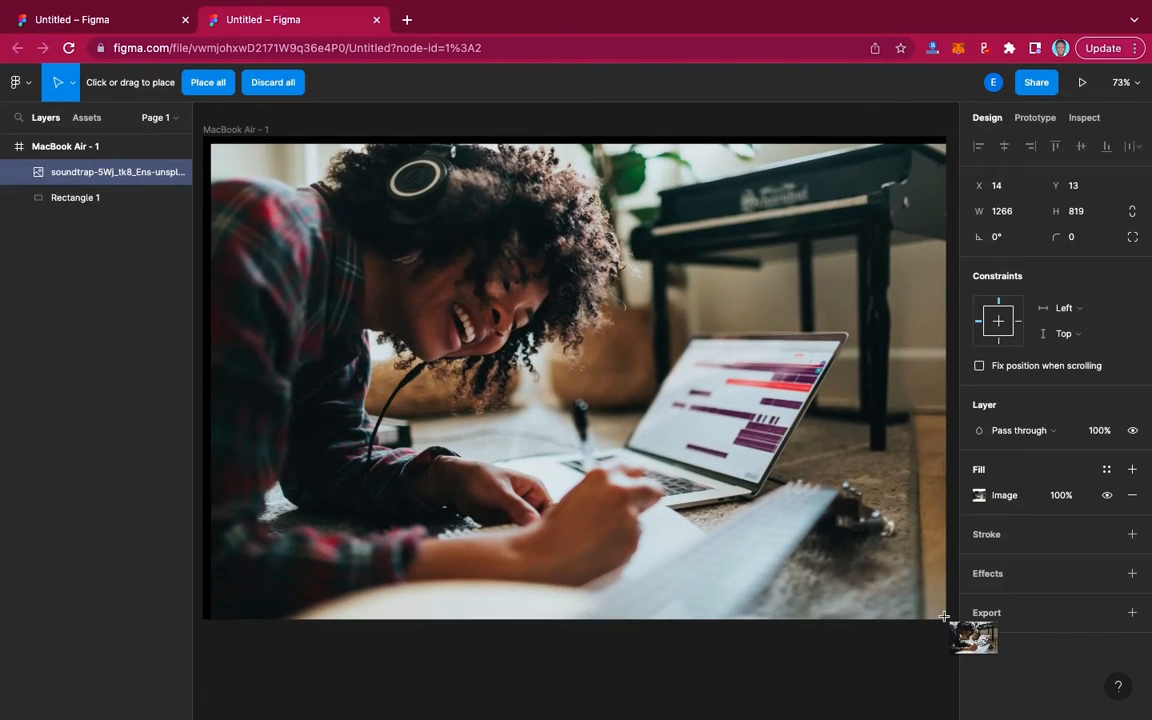
left_click_drag(944, 617, 944, 617)
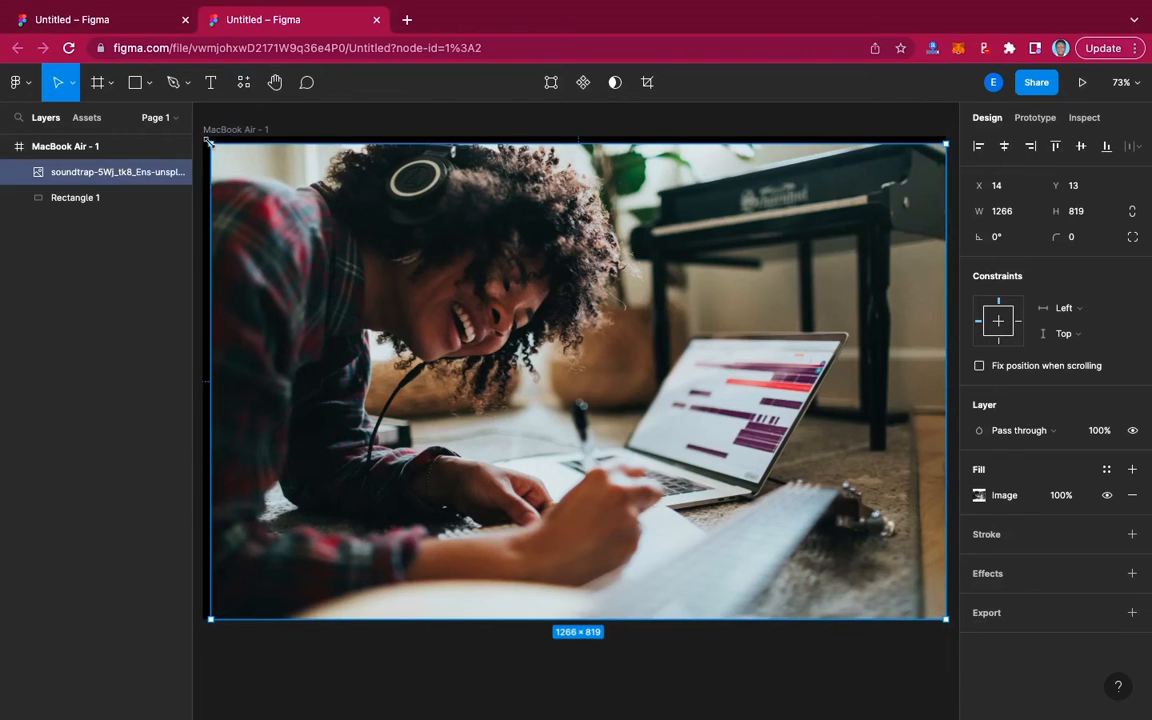
left_click_drag(208, 142, 202, 134)
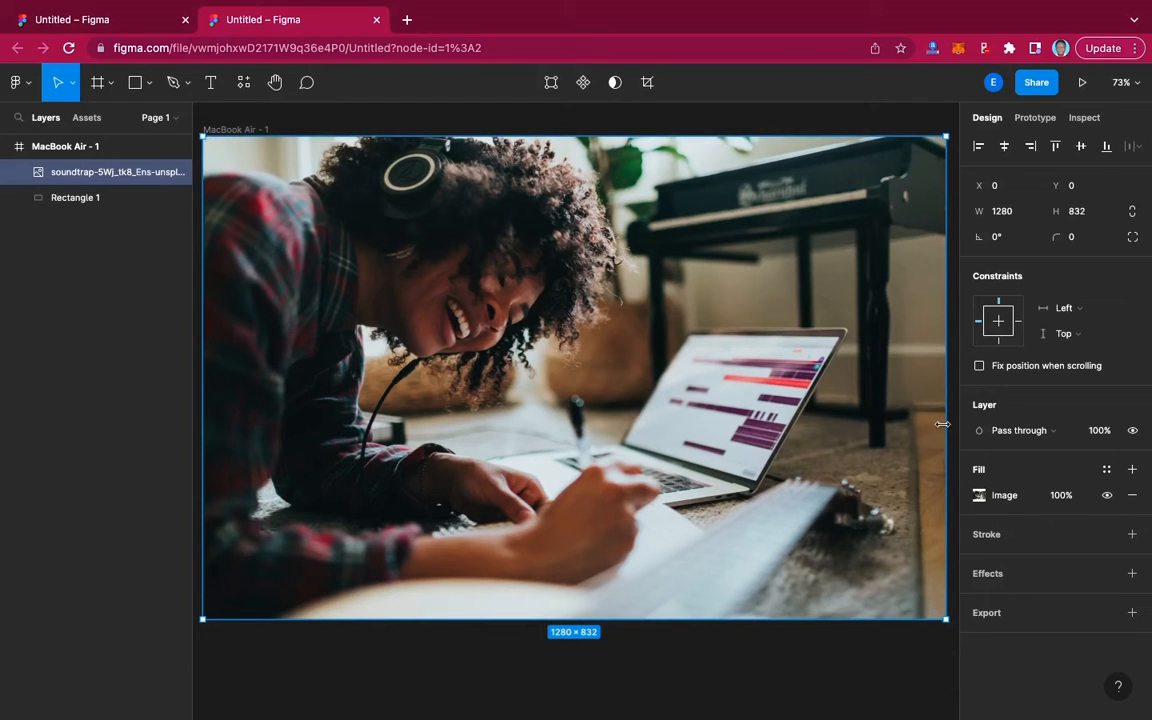
left_click_drag(943, 424, 944, 424)
Move the photo layer out of the MacBook Air frame and back in above the rectangle.
left_click_drag(86, 176, 80, 143)
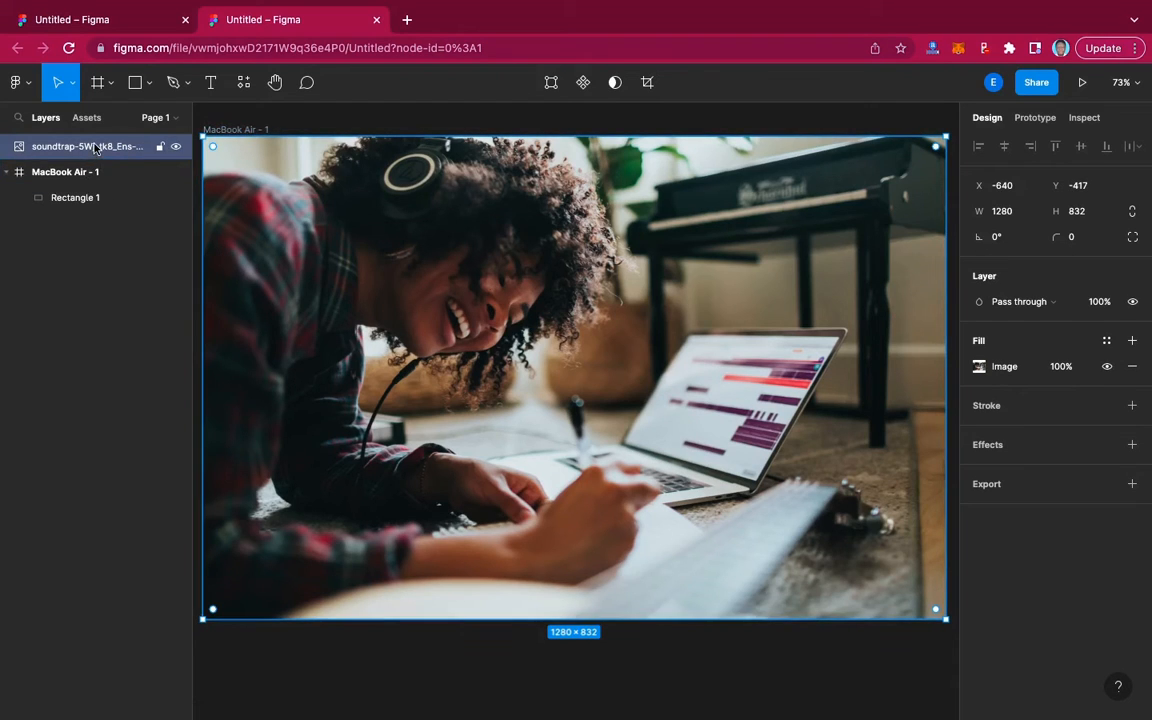
left_click_drag(95, 147, 92, 191)
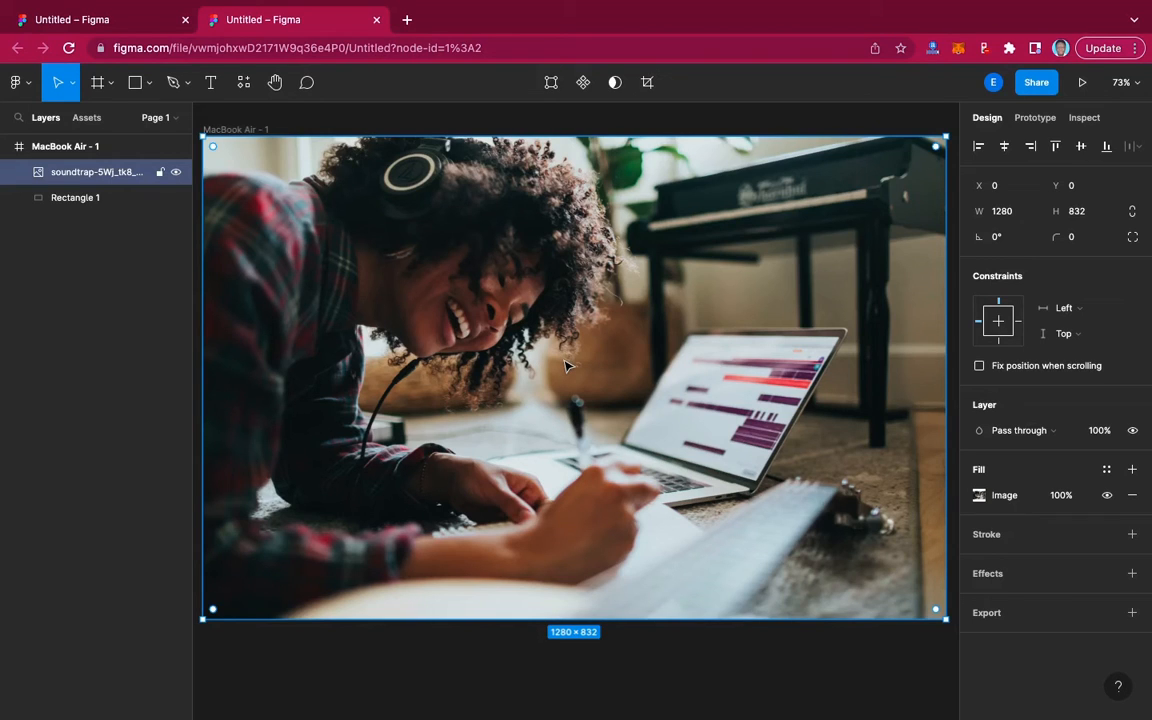
Try a fill opacity of 50% on the photo, and restore it to 100%.
left_click(1061, 499)
left_click(1061, 499)
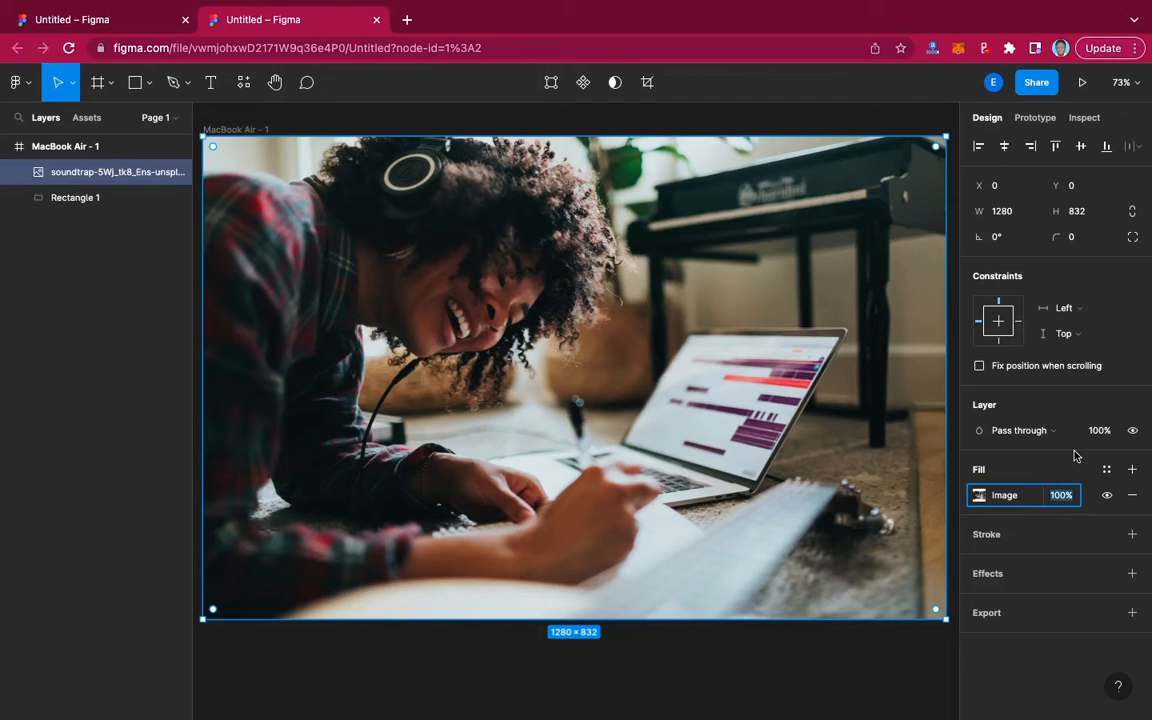
type("50")
key("Return")
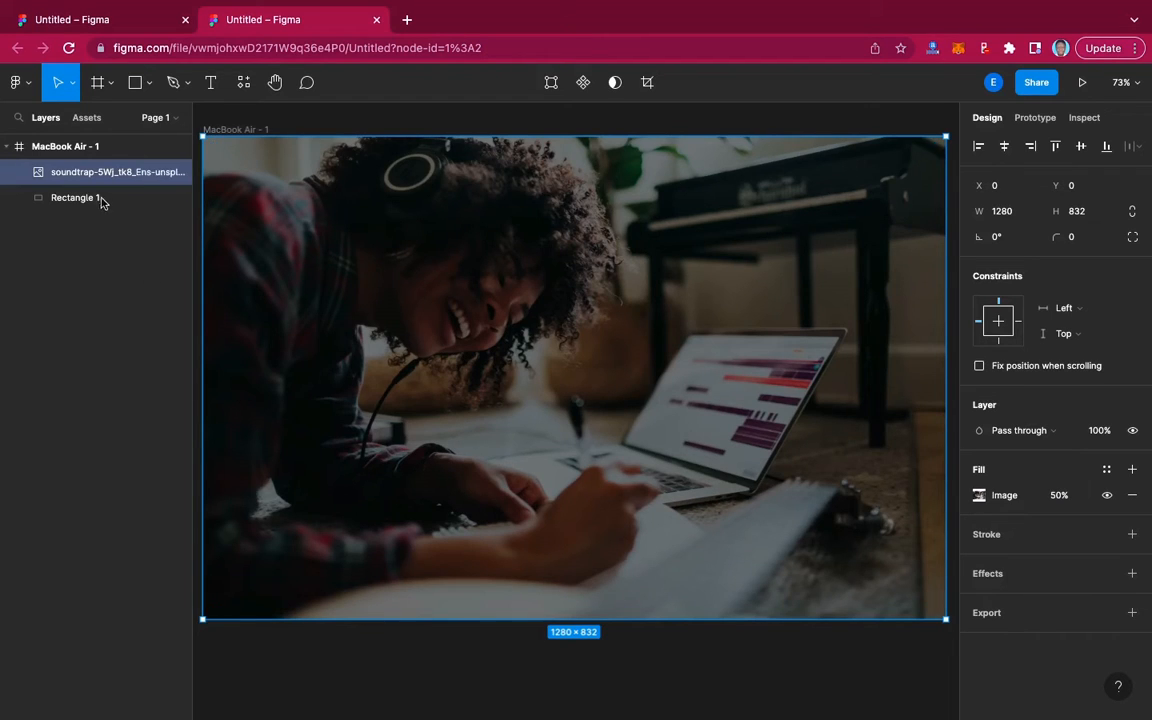
left_click(1058, 498)
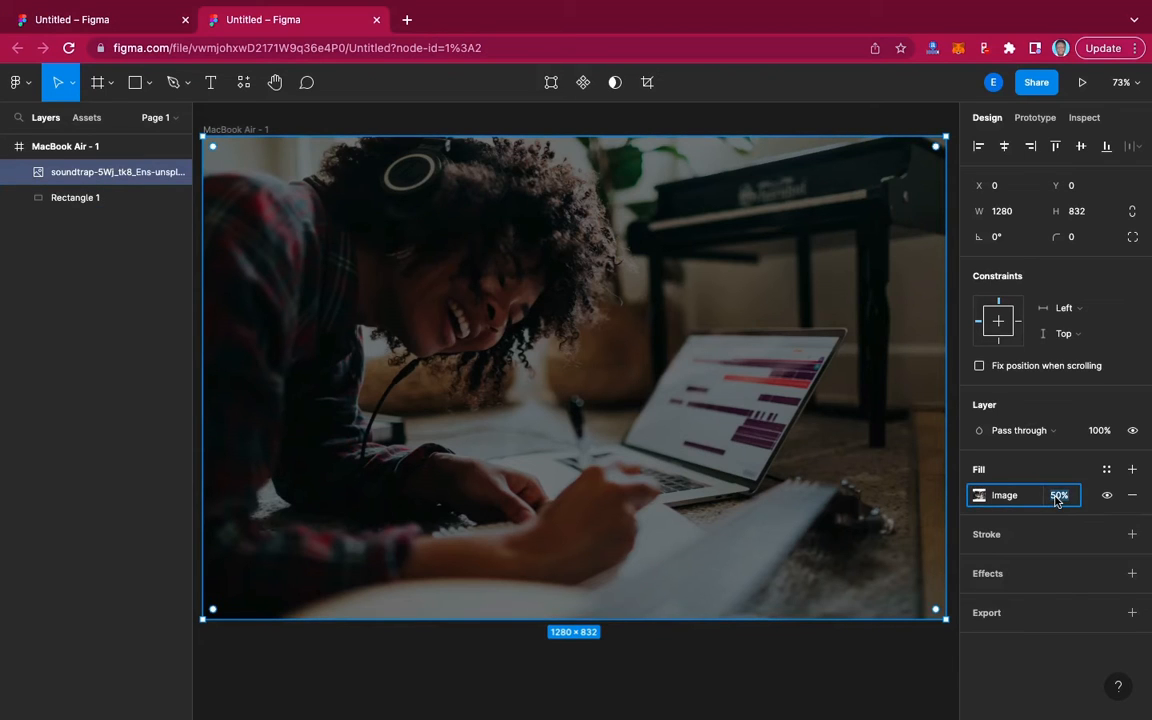
type("100")
key("Return")
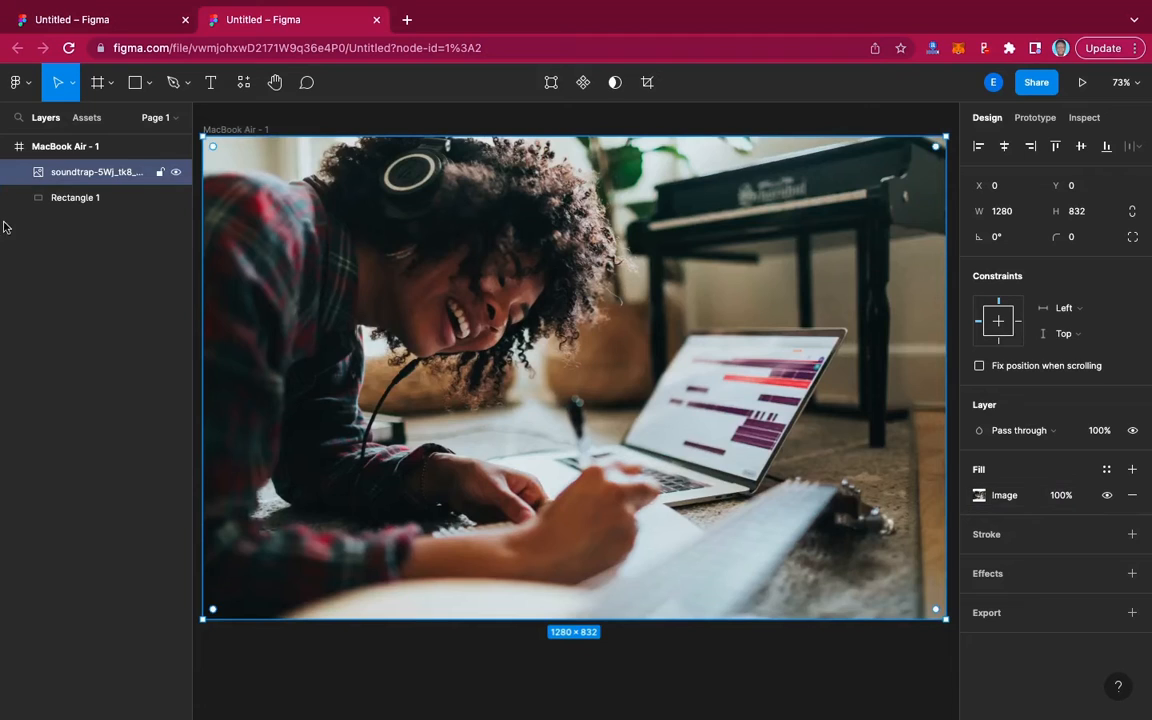
Move the black rectangle layer above the photo, try its fill opacity at 20%, and settle on 50%.
left_click_drag(83, 204, 75, 152)
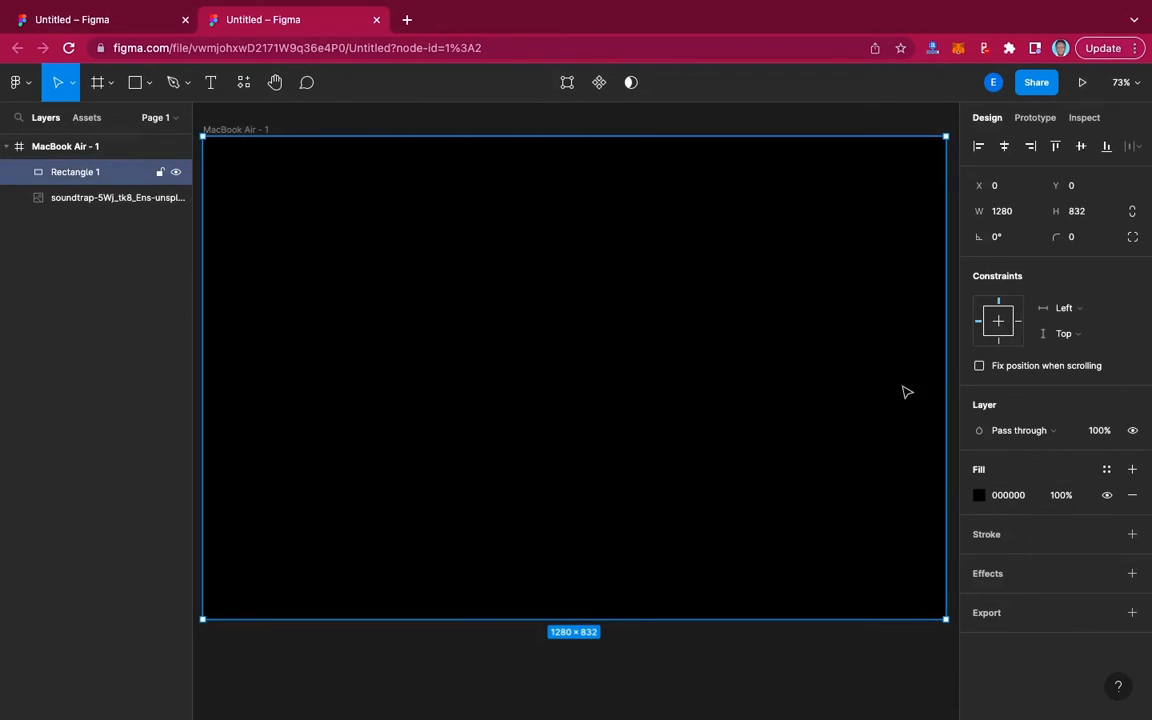
left_click(1062, 496)
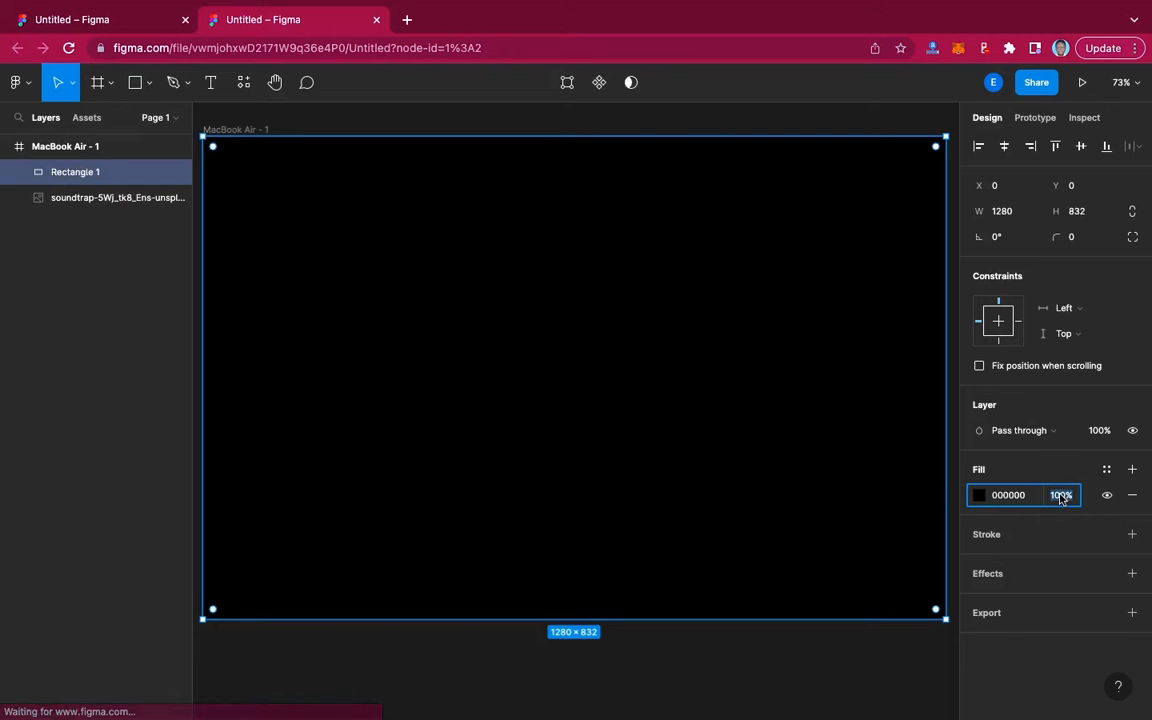
type("20")
key("Return")
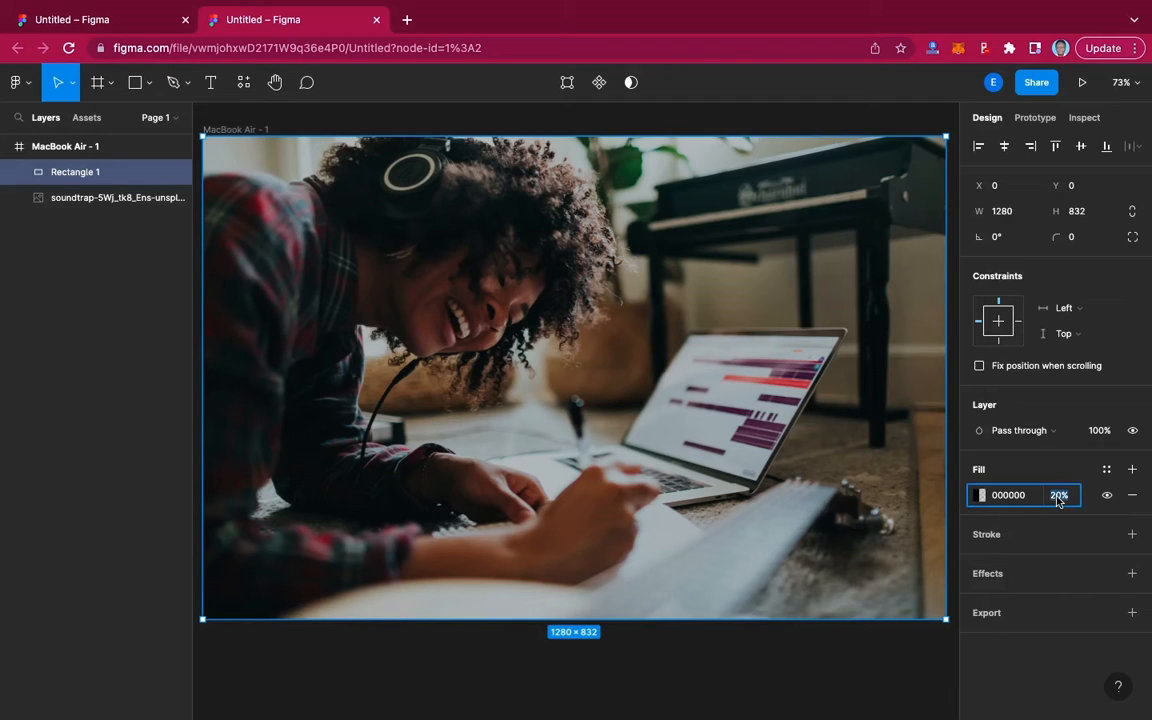
type("50")
key("Return")
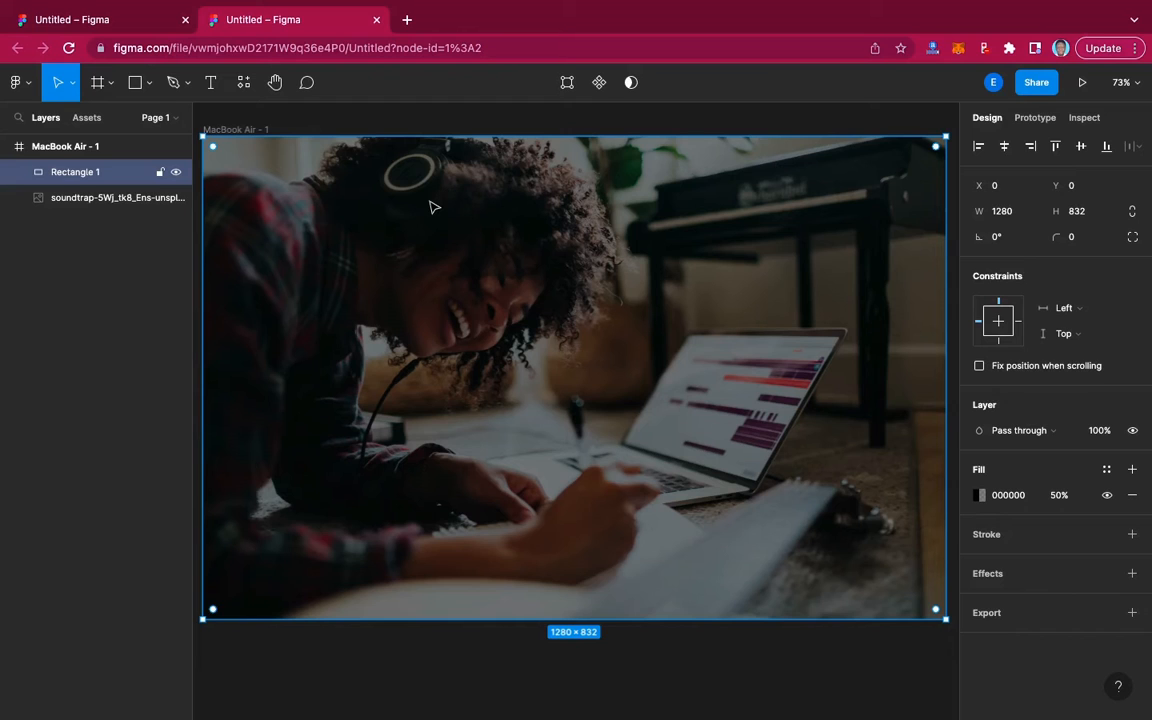
Examine the logo and navigation row in the finished Hitzplay design, and return to the new file.
left_click(108, 17)
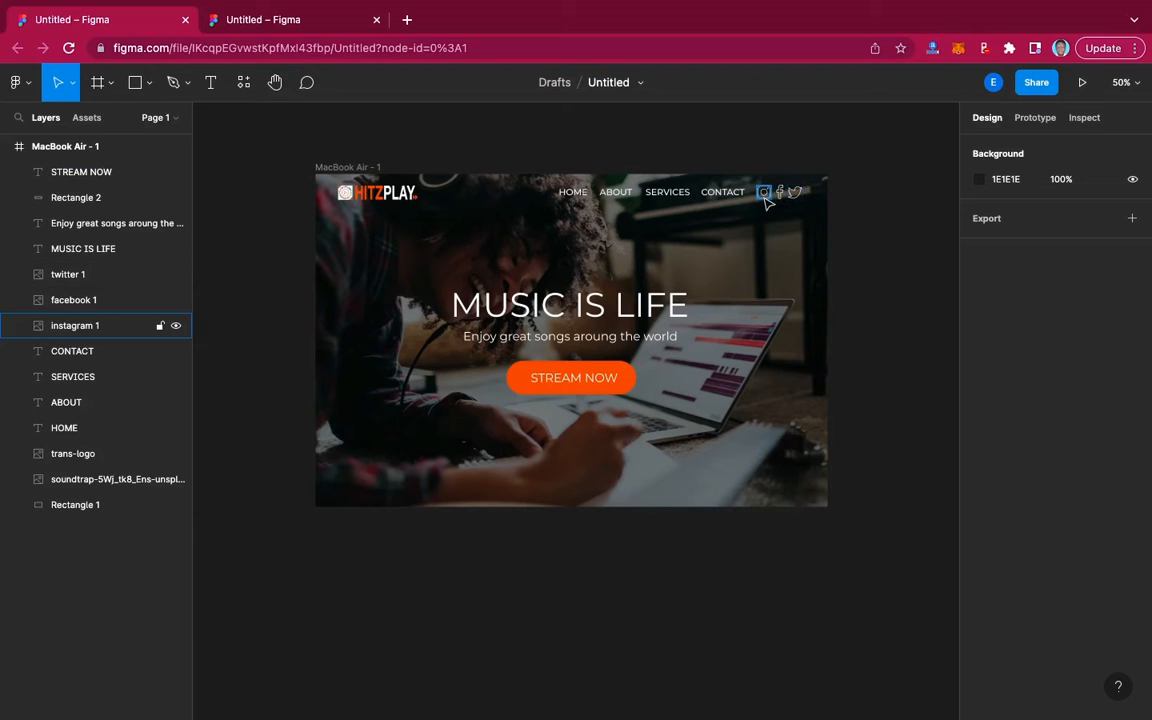
left_click(268, 18)
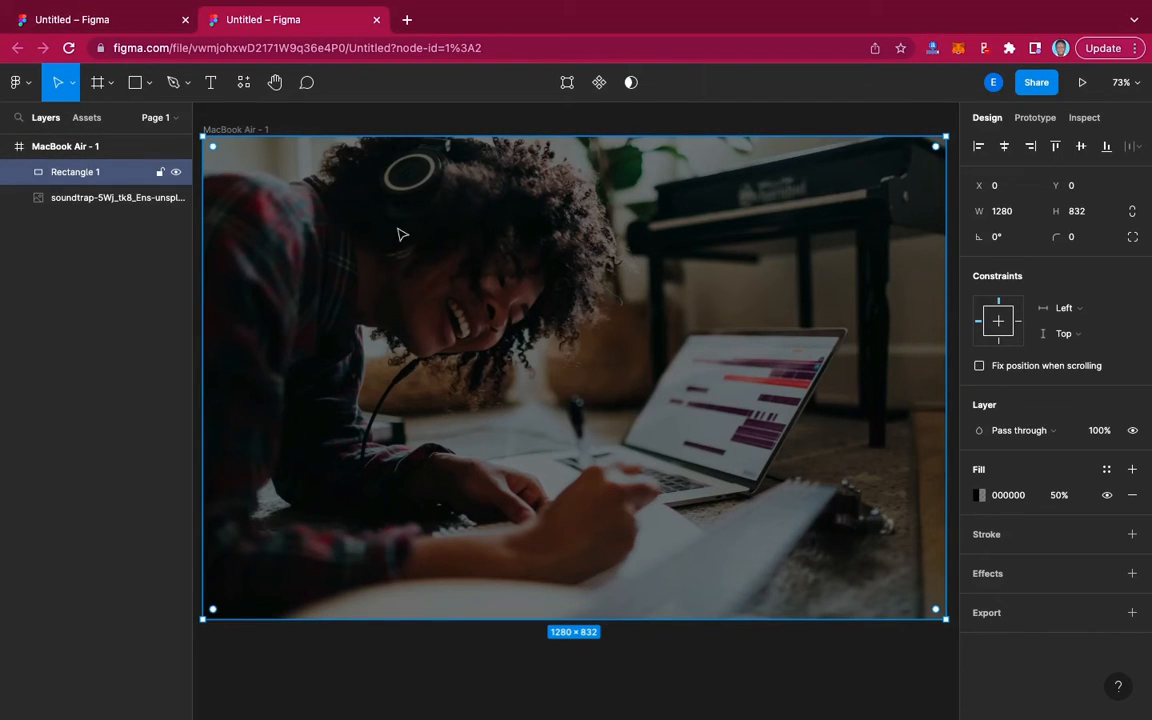
Leave full screen, show Finder's Figma folder over the design, and add trans-logo.png to the upper part of the MacBook Air frame.
mouse_move(422, 4)
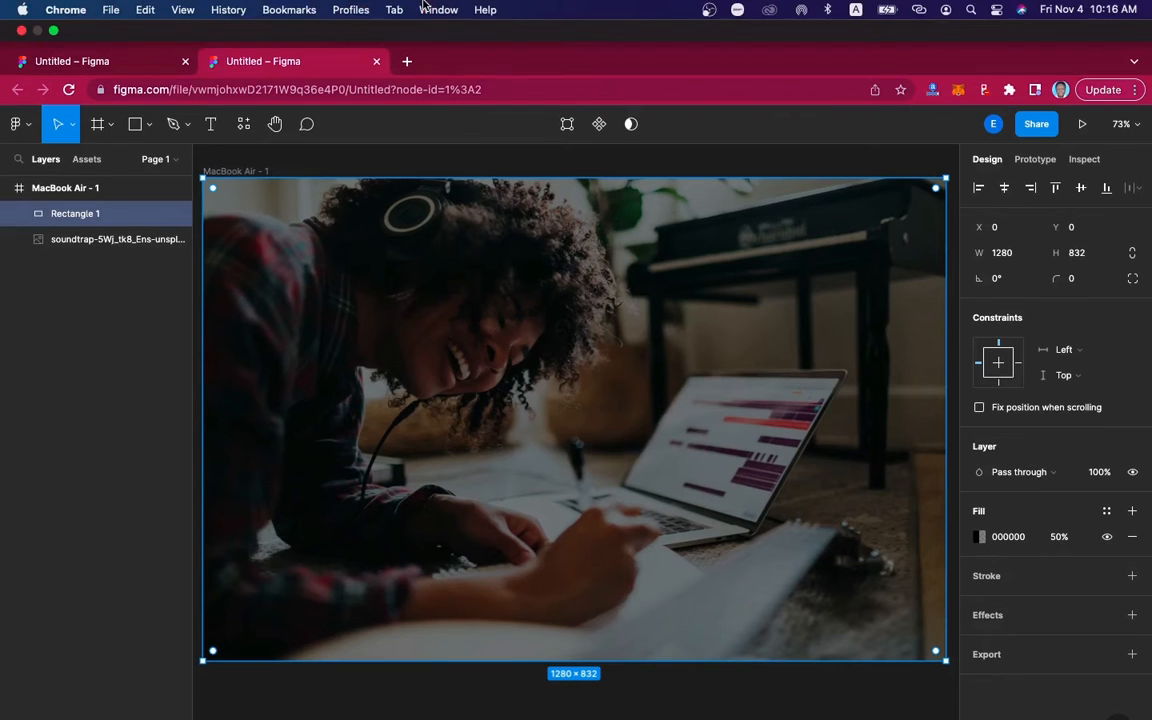
left_click(52, 31)
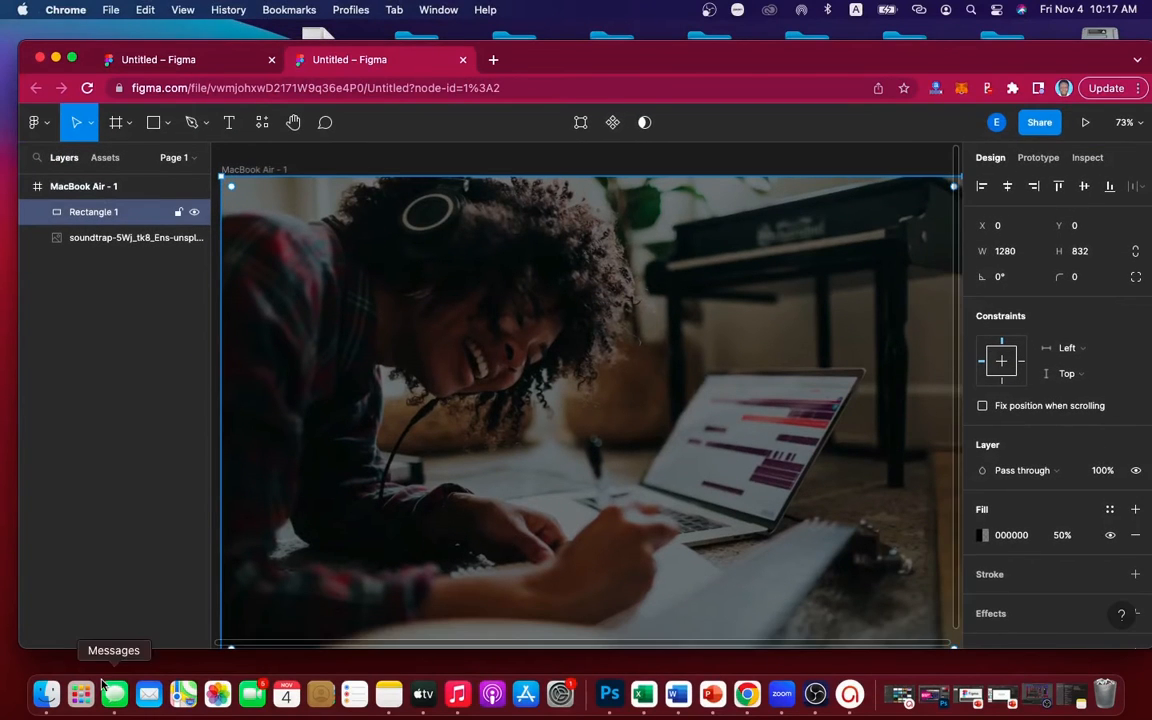
left_click(46, 693)
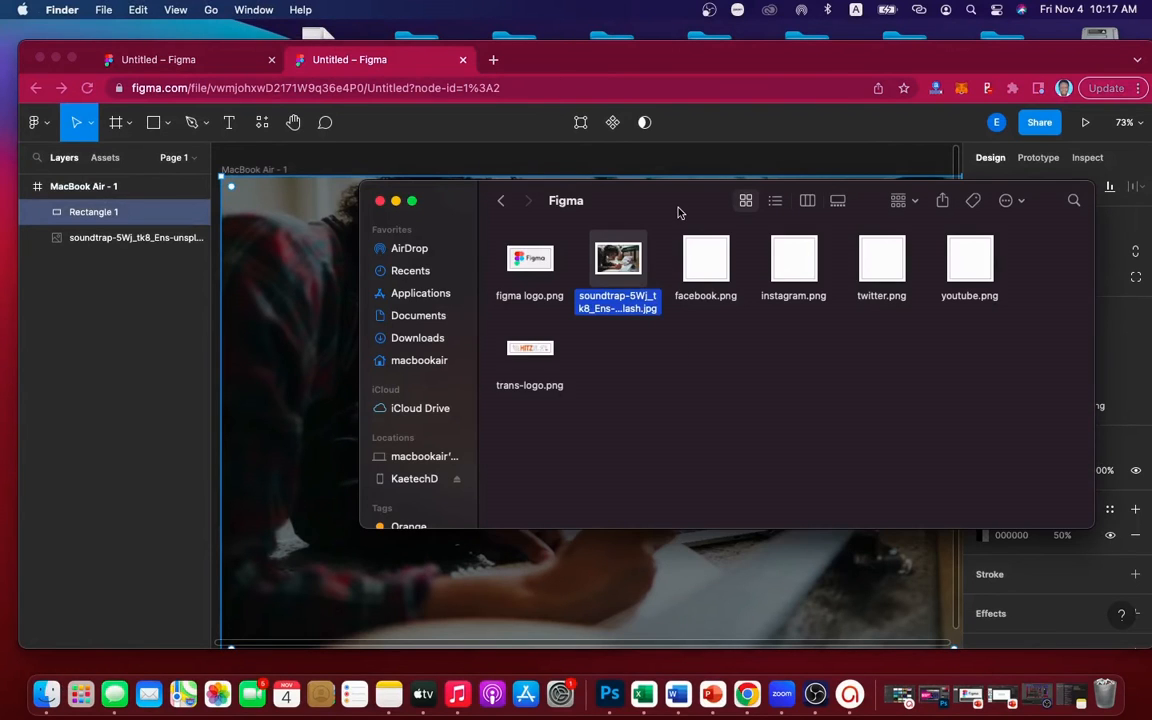
left_click_drag(678, 212, 268, 122)
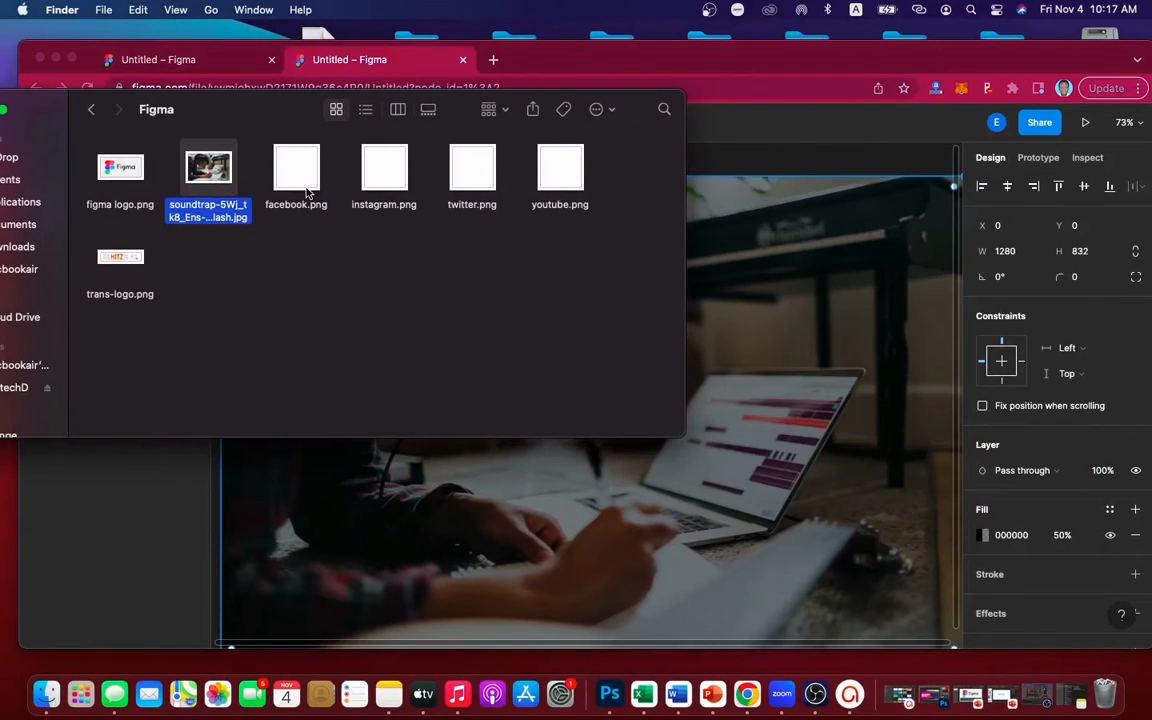
left_click(126, 262)
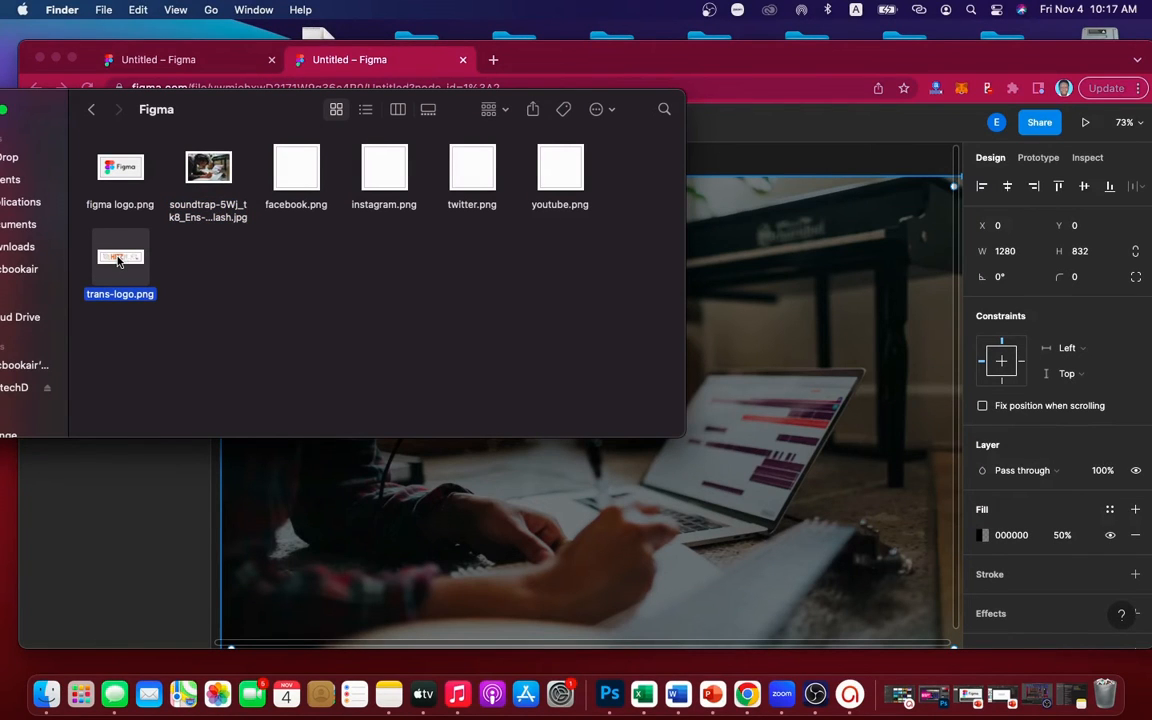
left_click_drag(118, 260, 766, 260)
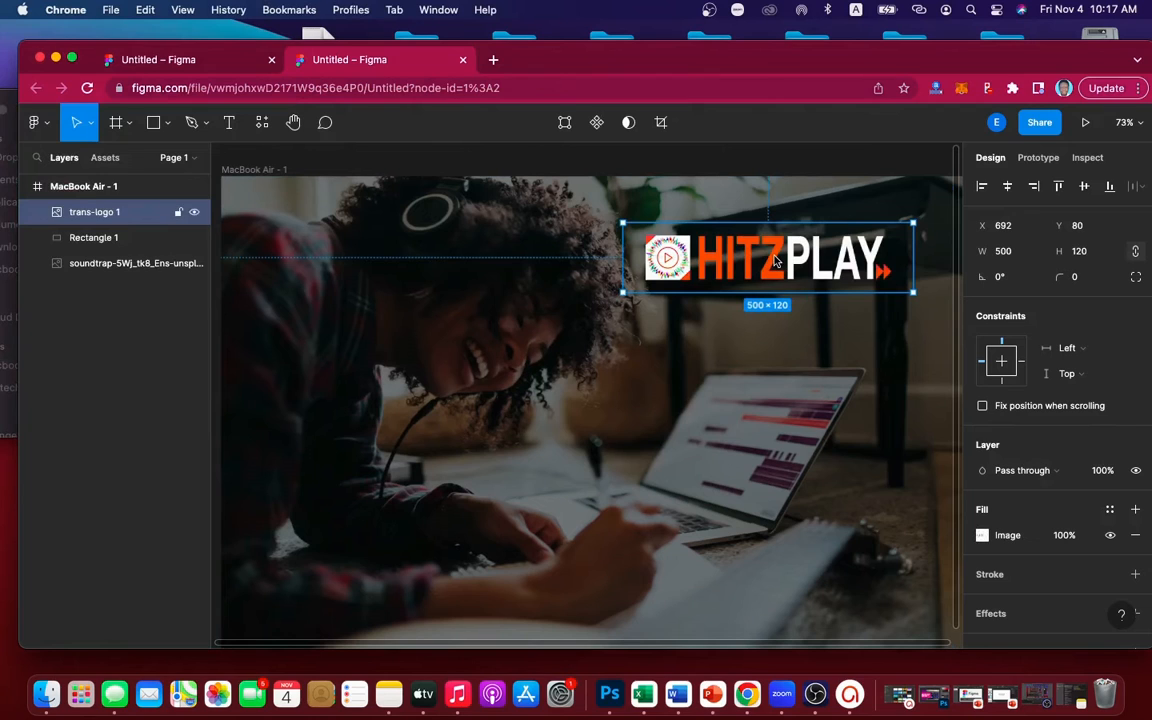
Scale the Hitzplay logo down to about 241 × 50 and place it near the frame's upper-left corner at about X 69, Y 27.
left_click_drag(775, 262, 382, 217)
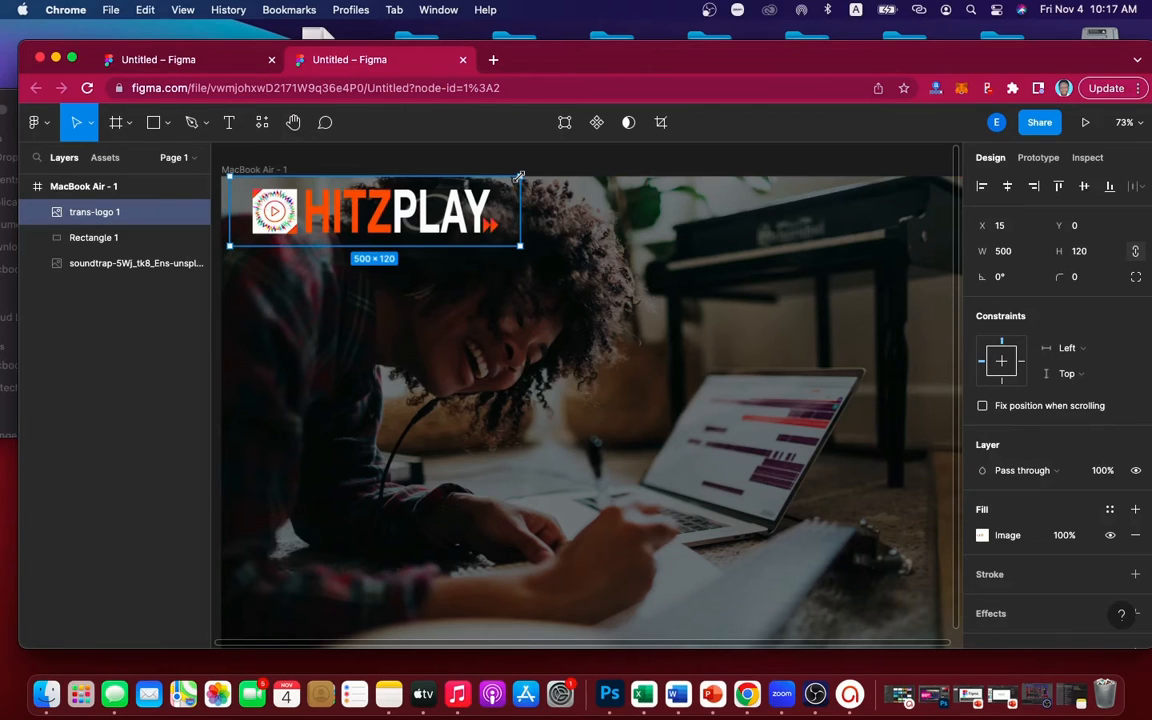
left_click_drag(519, 177, 384, 211)
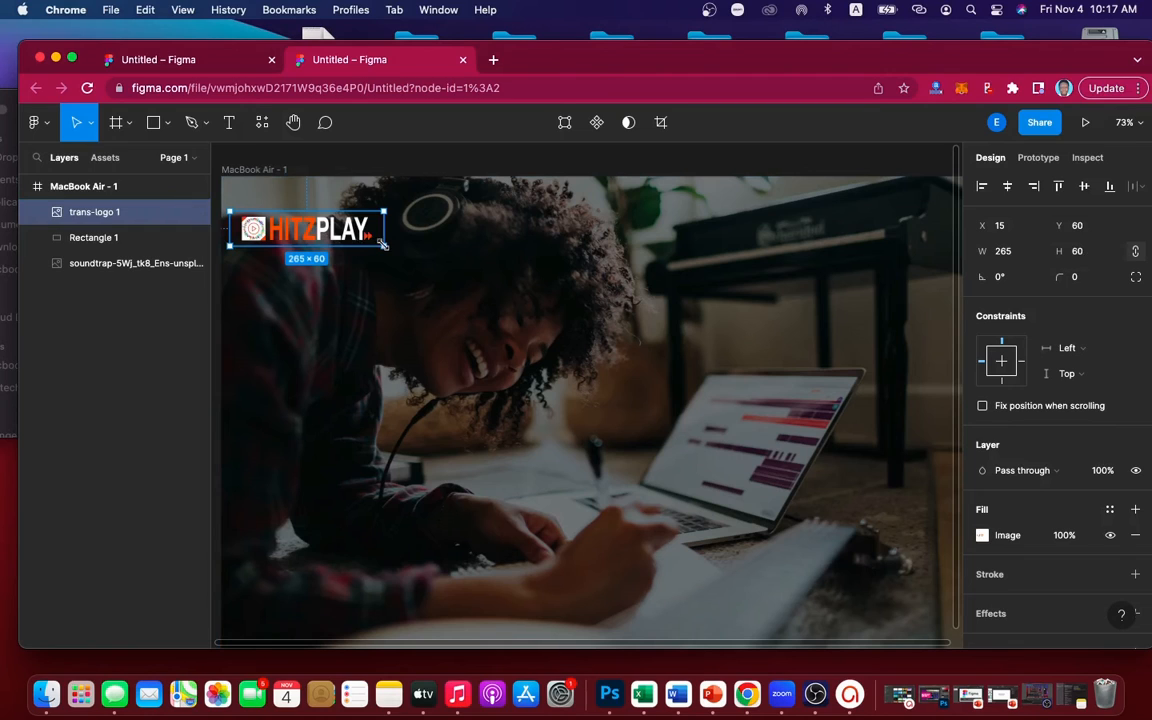
left_click_drag(384, 245, 370, 239)
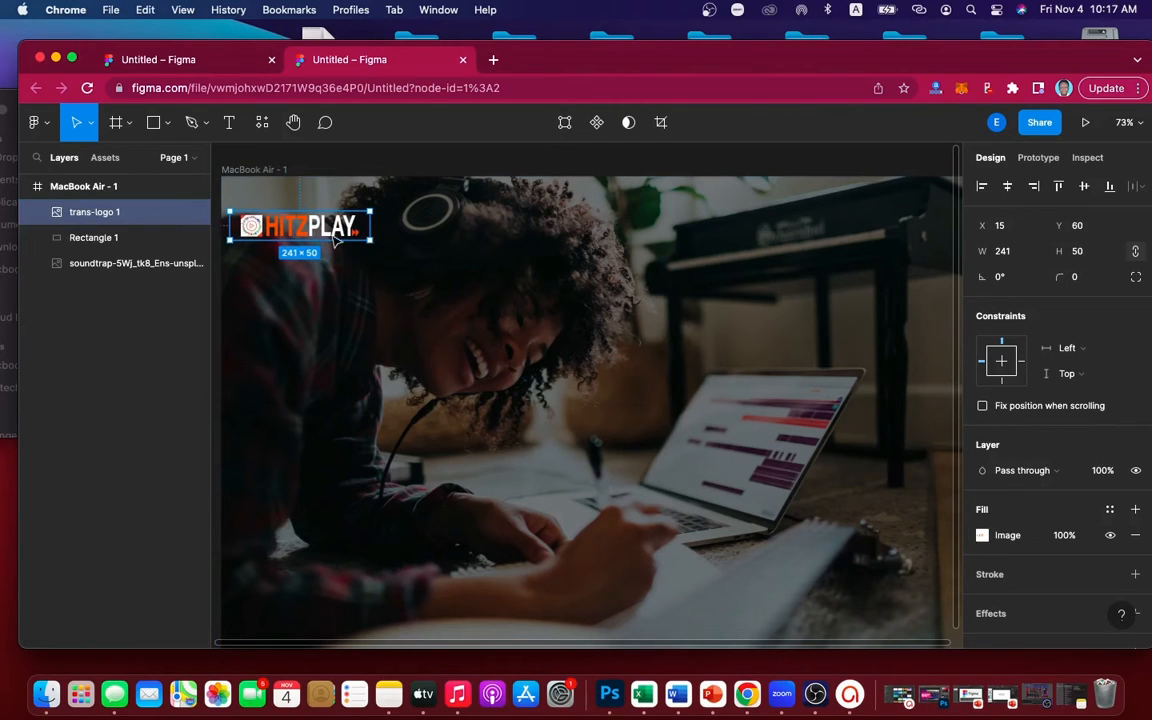
left_click_drag(313, 230, 344, 212)
left_click(343, 212)
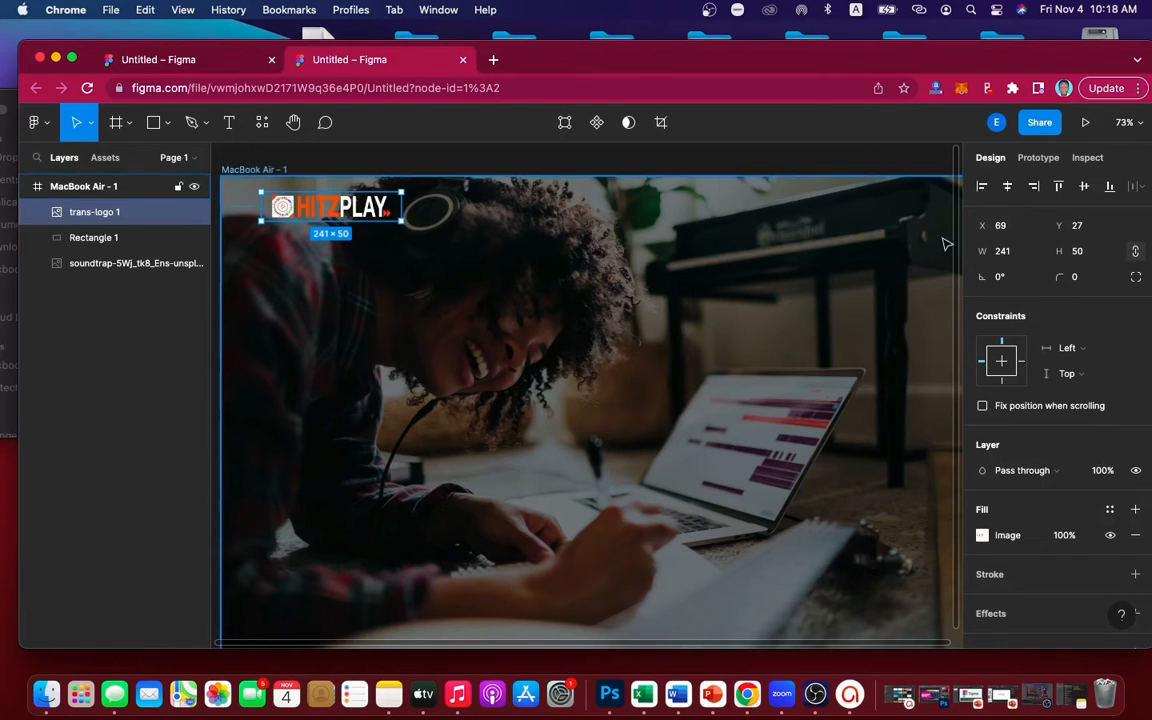
scroll(848, 264, "left", 5)
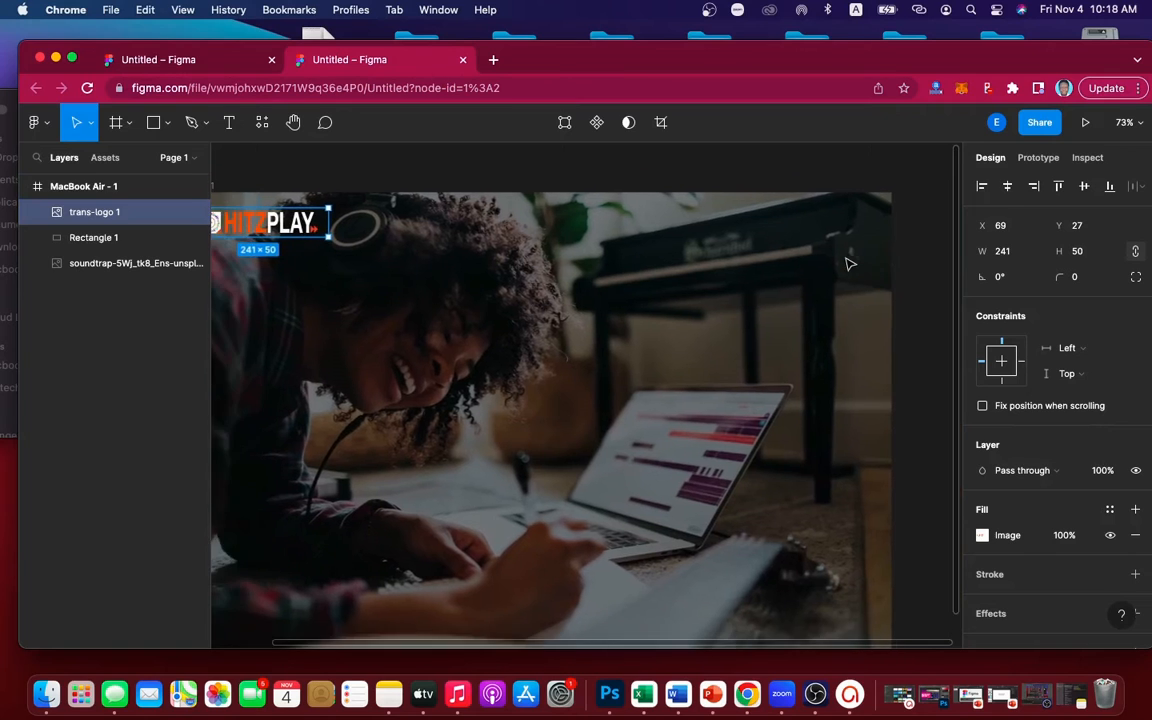
scroll(848, 264, "right", 1)
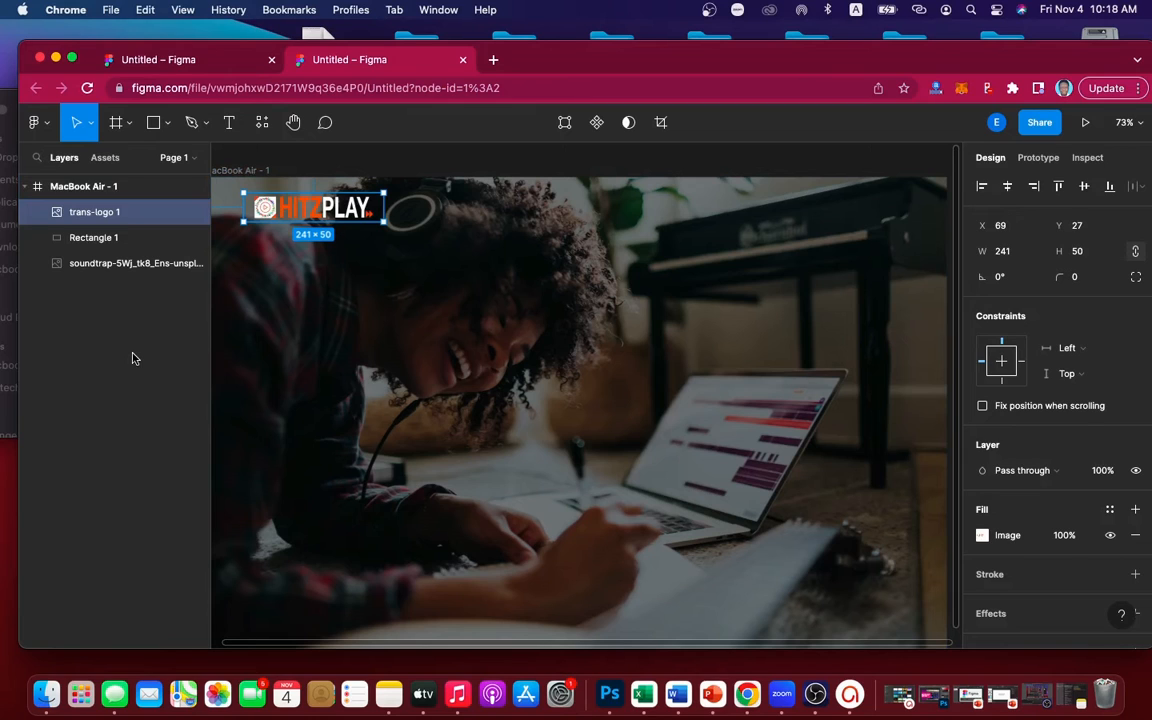
Examine the navigation links and social icons in the finished Hitzplay design in full screen, and return to the new file.
left_click(187, 57)
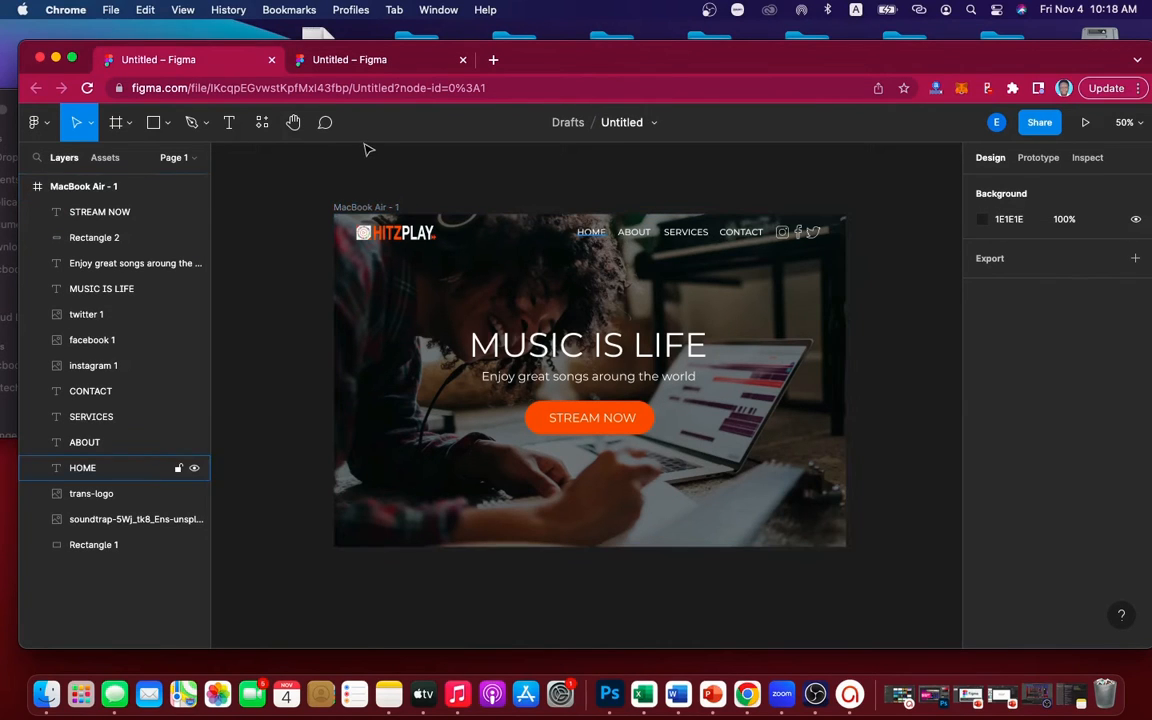
left_click(71, 57)
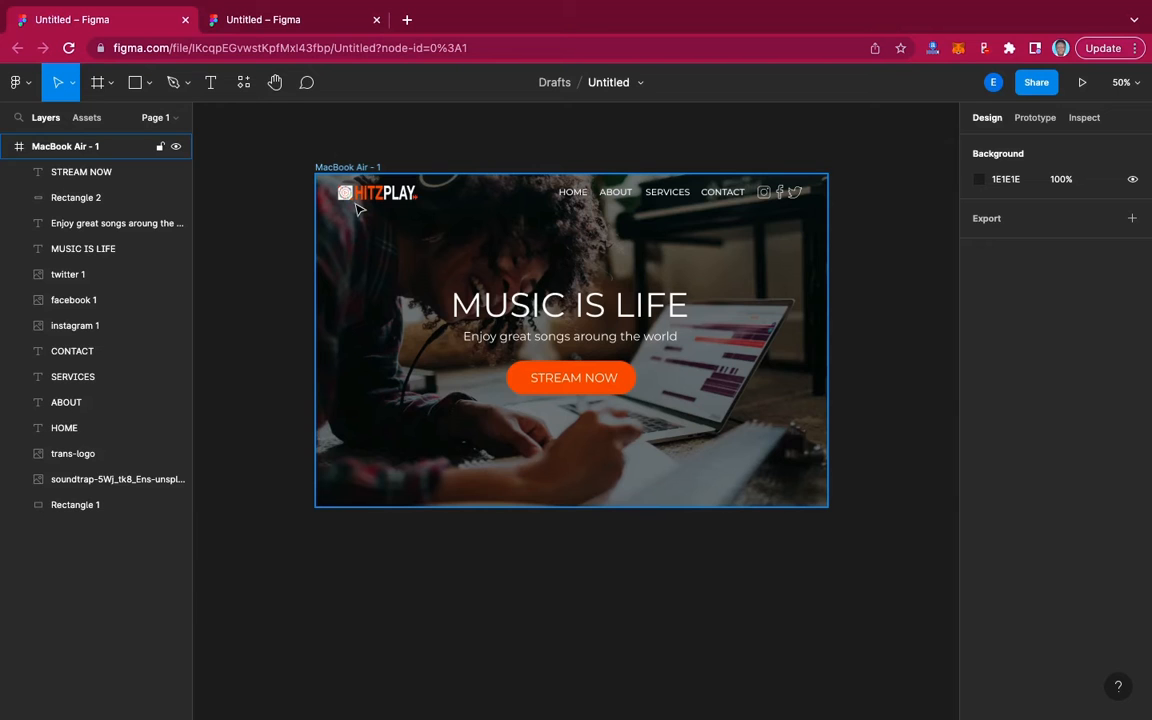
scroll(351, 205, "up", 3)
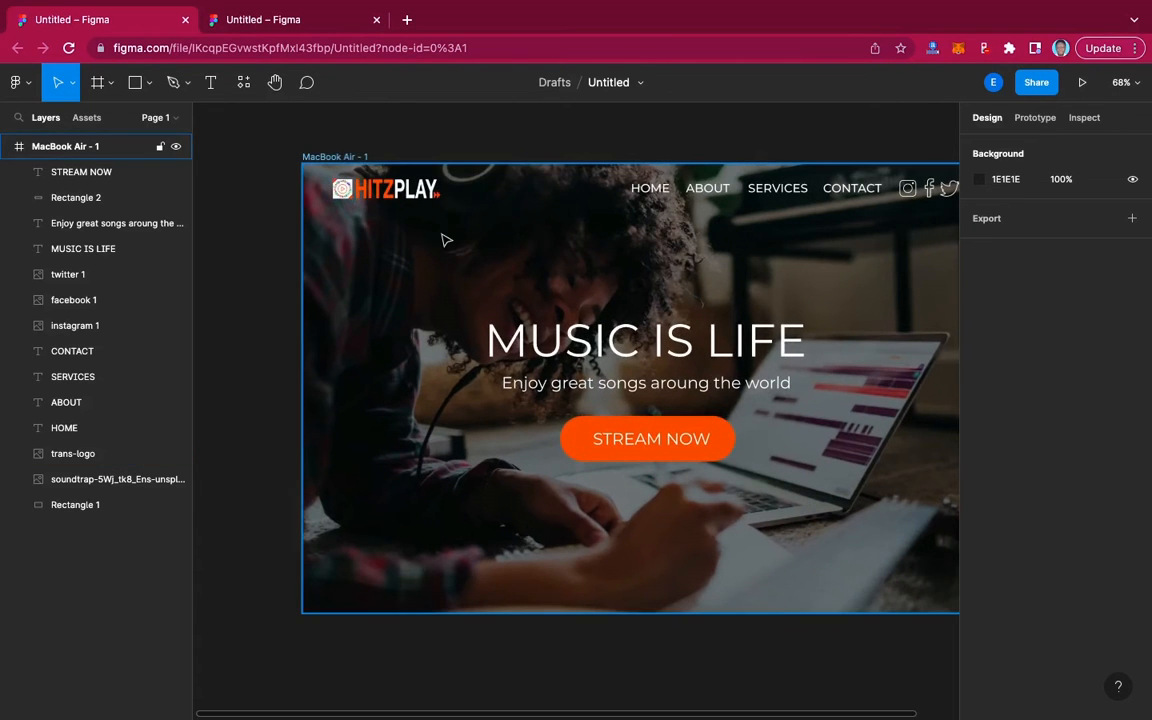
scroll(446, 240, "up", 2)
scroll(446, 240, "right", 3)
scroll(446, 240, "right", 2)
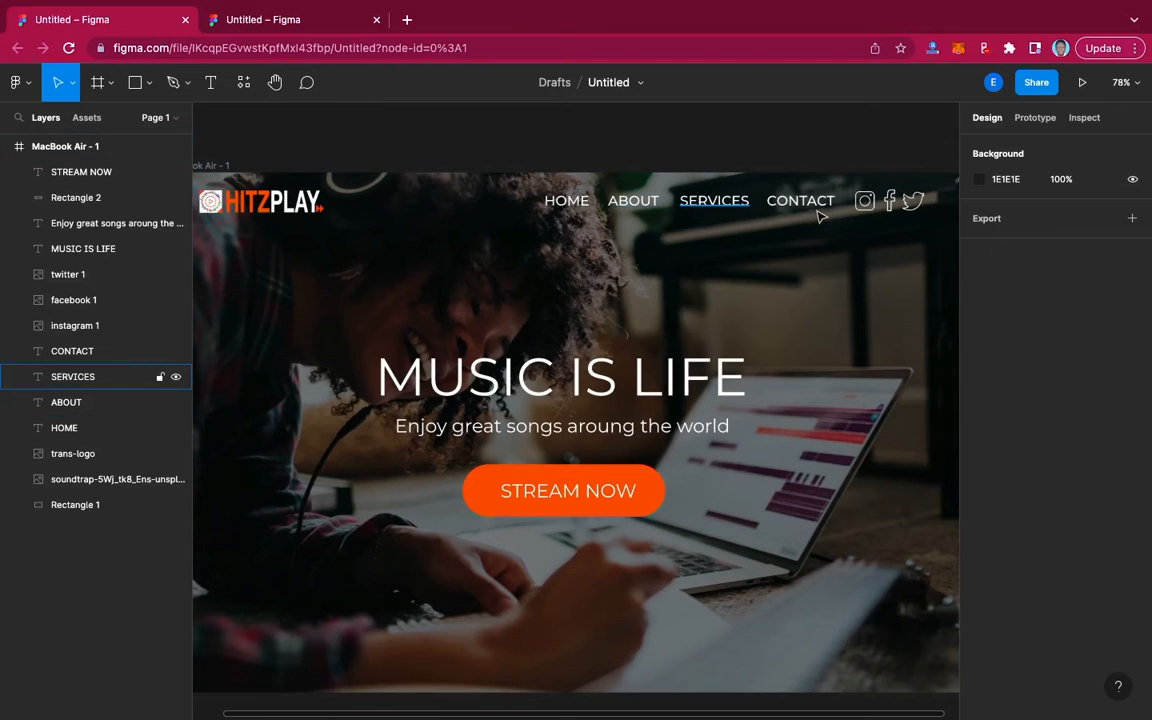
left_click(276, 24)
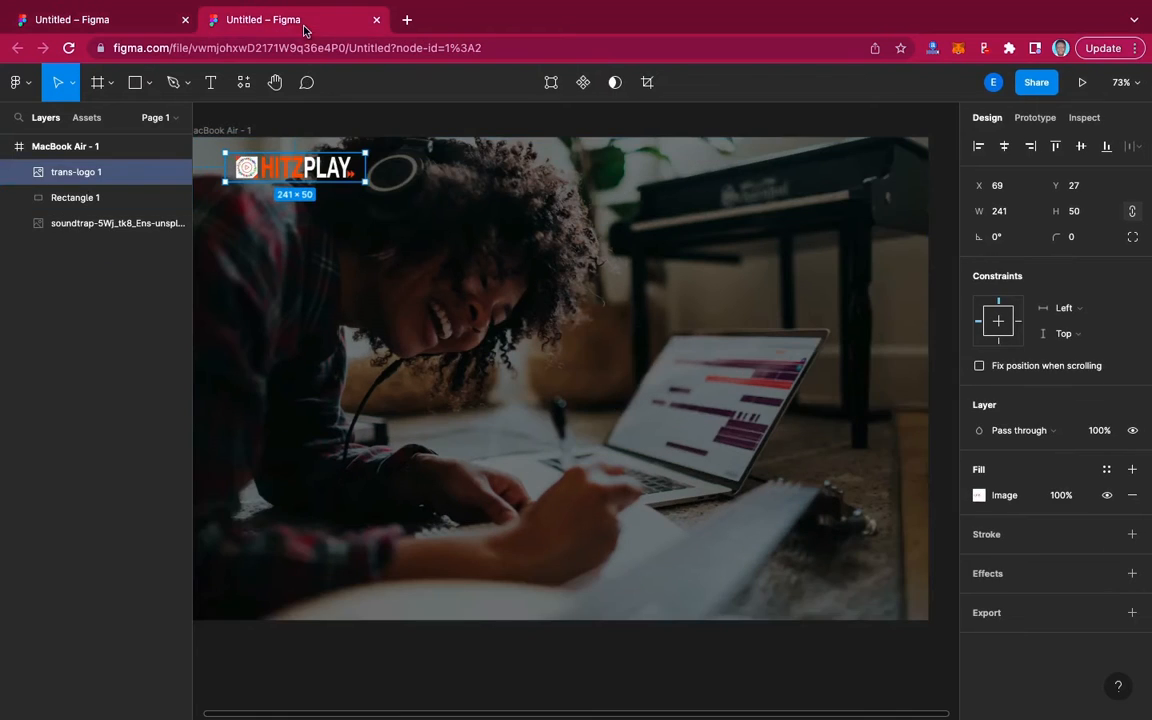
Add a text box of about 136 × 32 reading HOME to the right of the logo, at about X 610, Y 45.
scroll(560, 240, "up", 2)
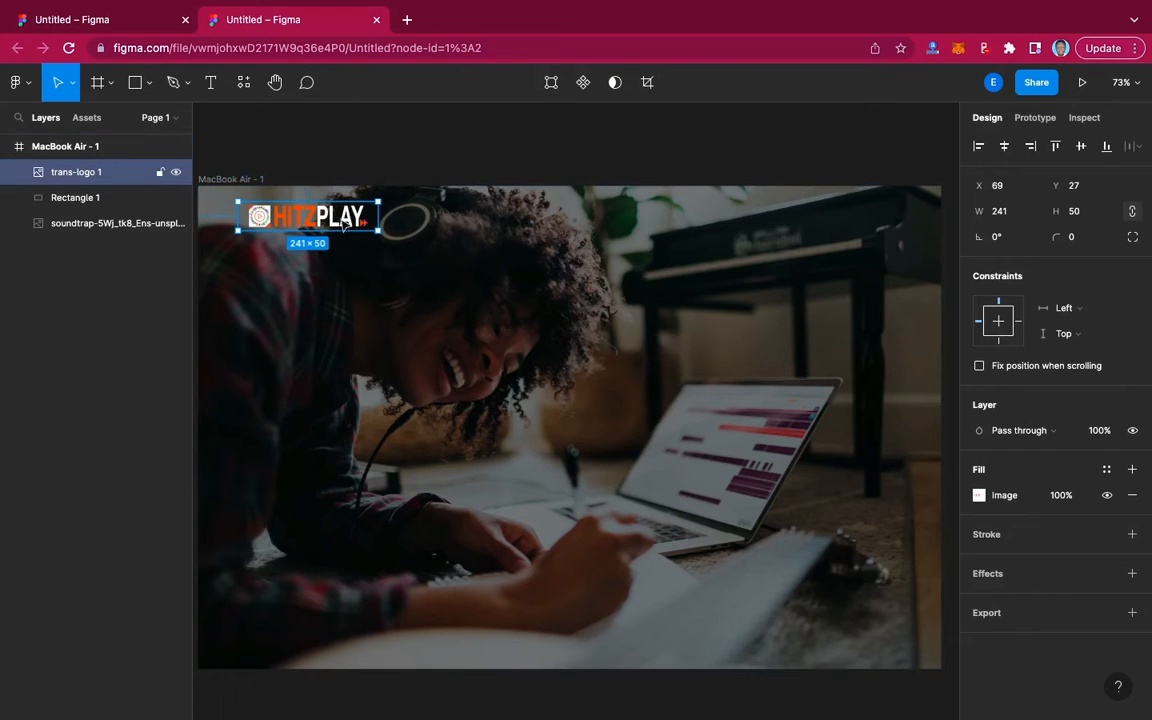
left_click(430, 145)
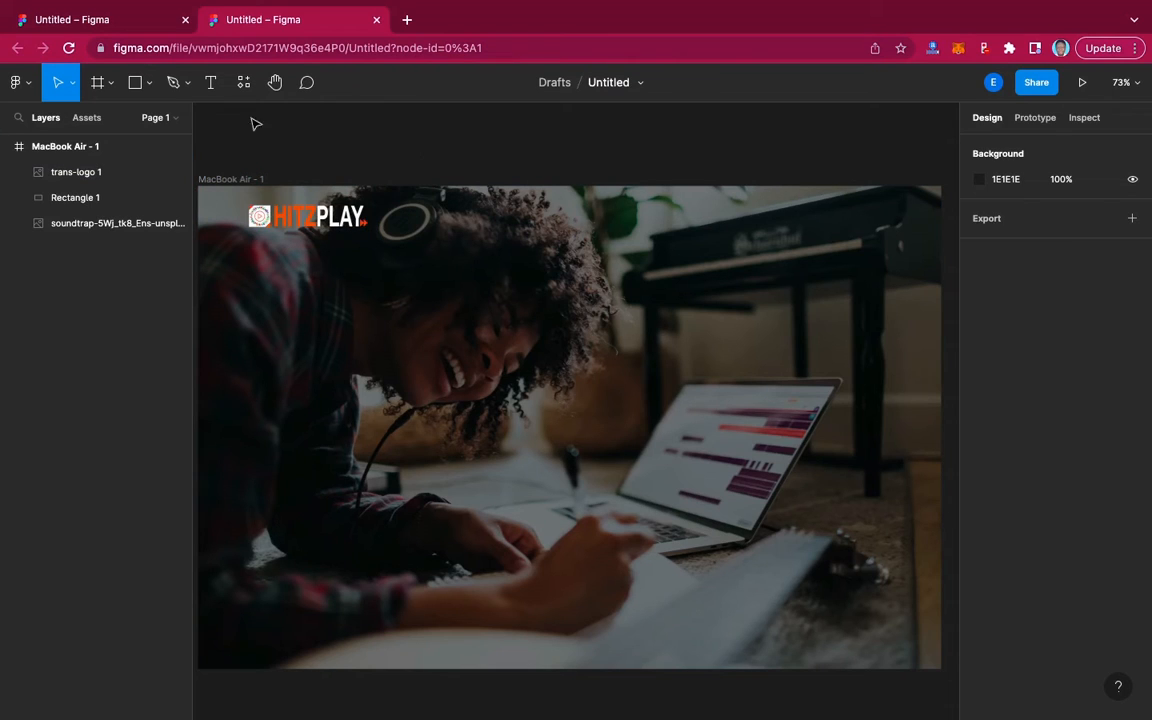
left_click(211, 86)
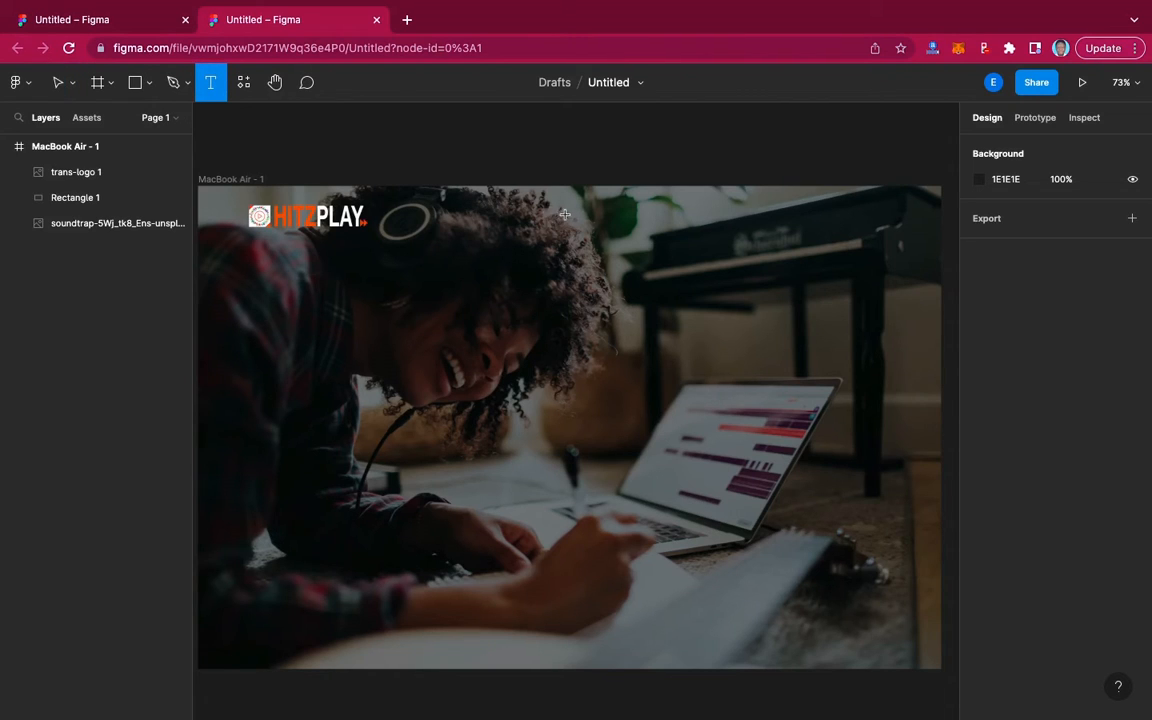
left_click_drag(551, 212, 631, 230)
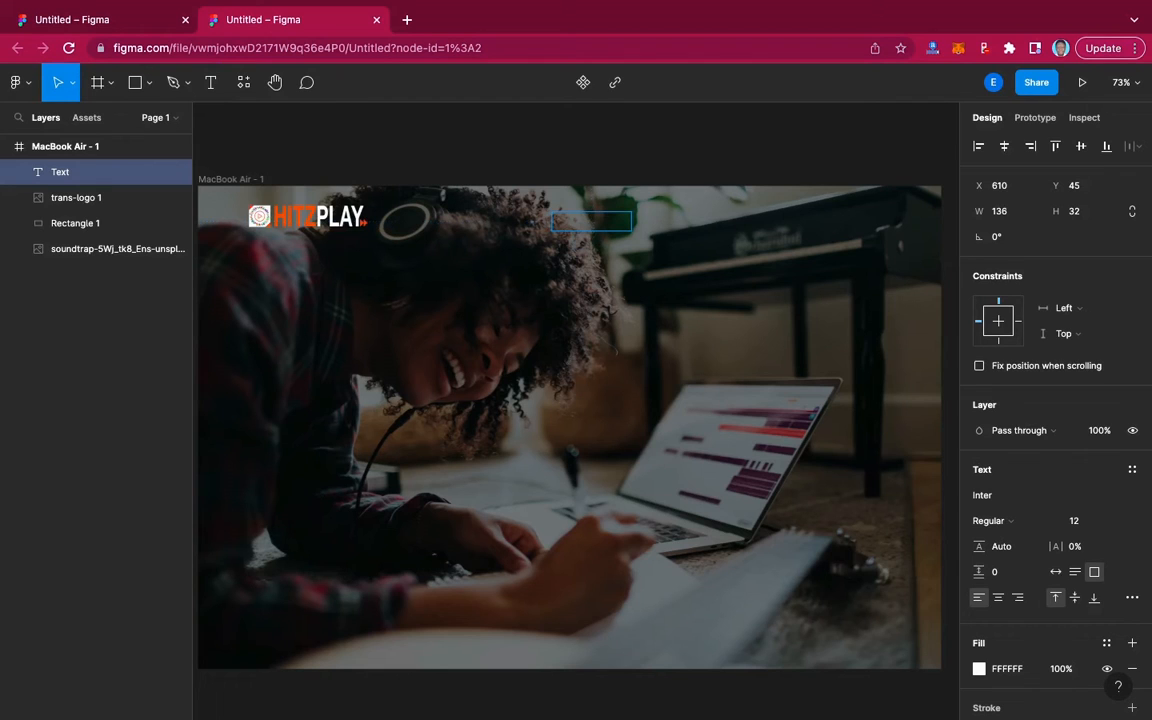
type("HOME")
Format the HOME text in Montserrat Medium at size 22.
left_click(1035, 497)
type("Montserrat")
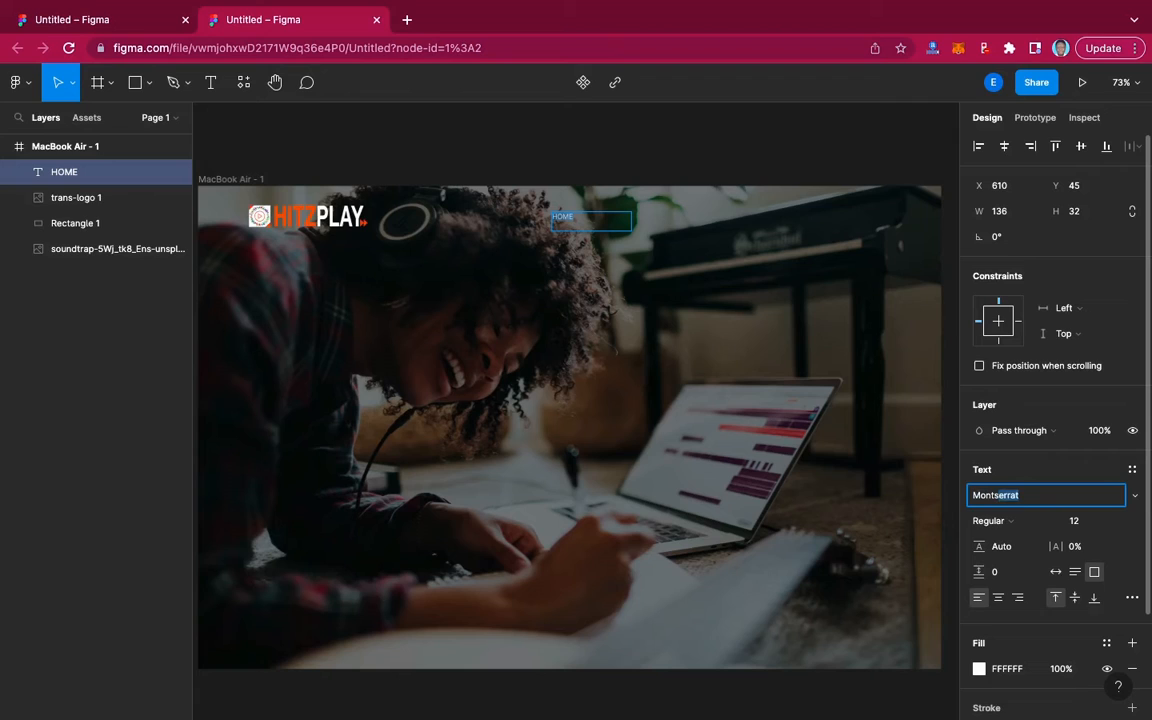
key("Return")
key("Return")
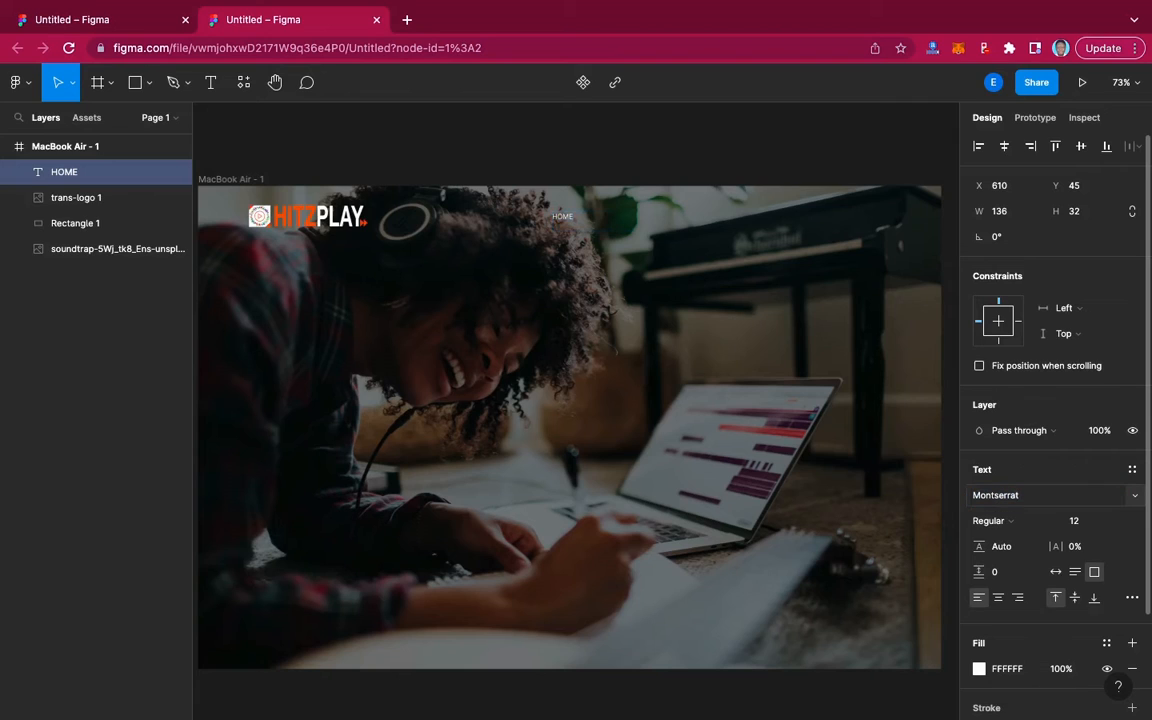
left_click(1074, 521)
type("22")
key("Return")
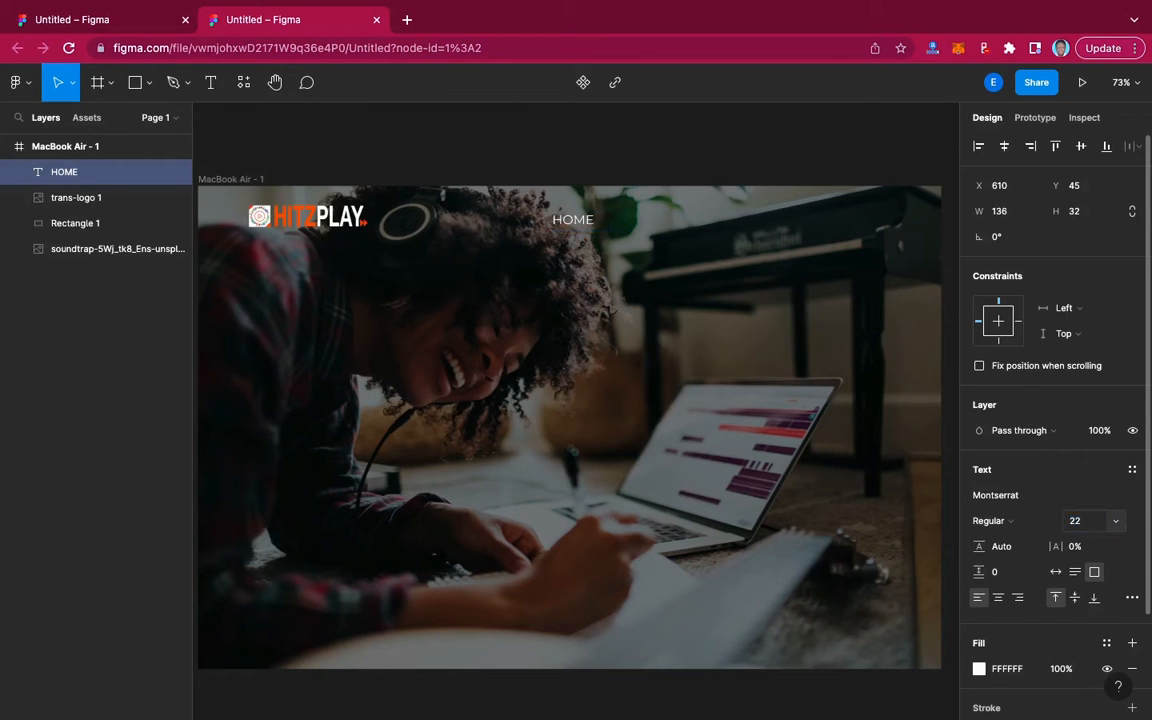
left_click(990, 521)
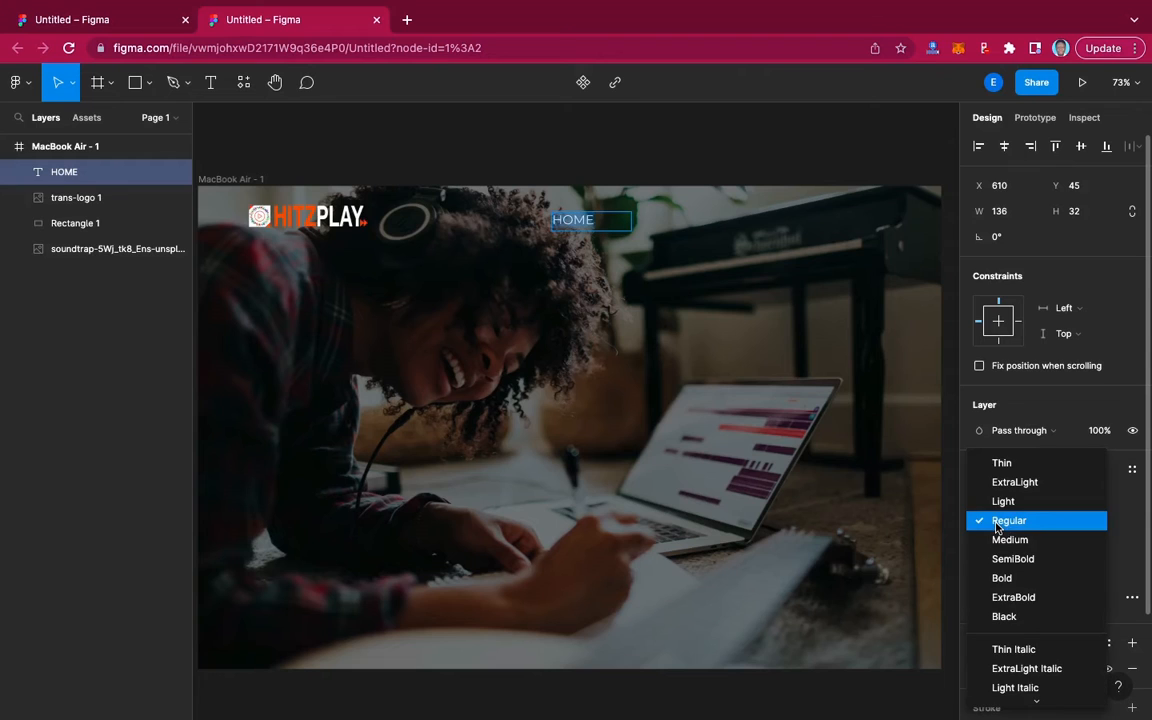
left_click(1005, 539)
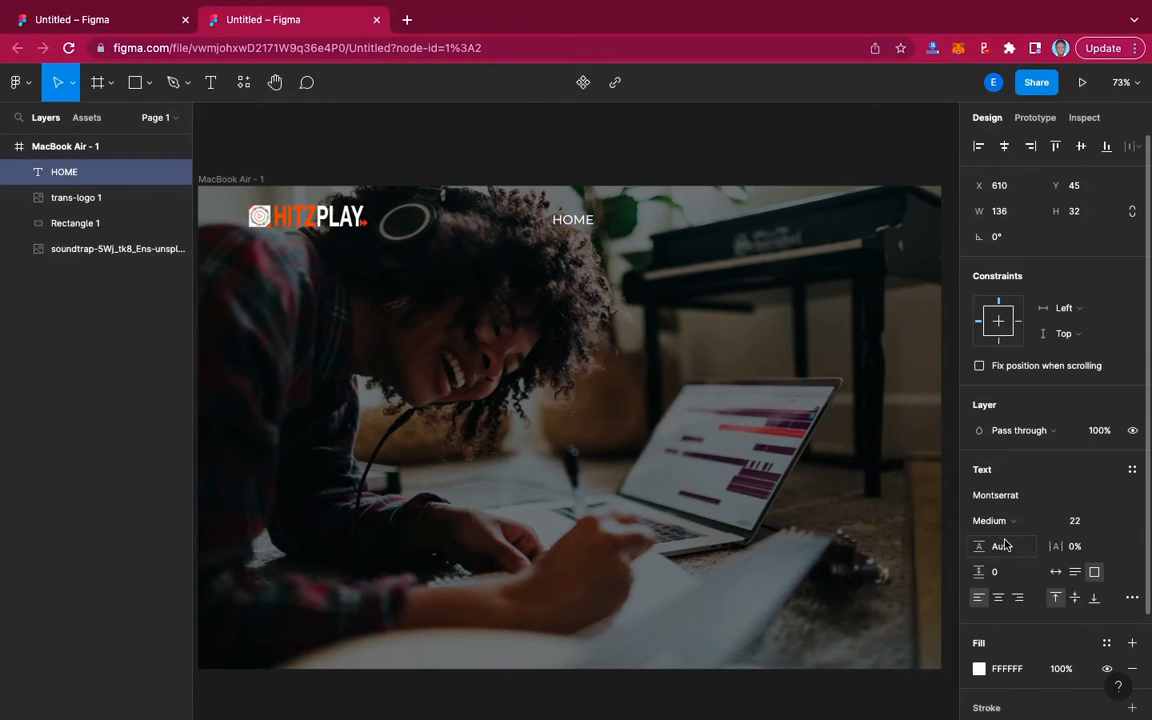
Align the HOME text with the logo at Y 36, and narrow its box to about 92 wide.
left_click(726, 225)
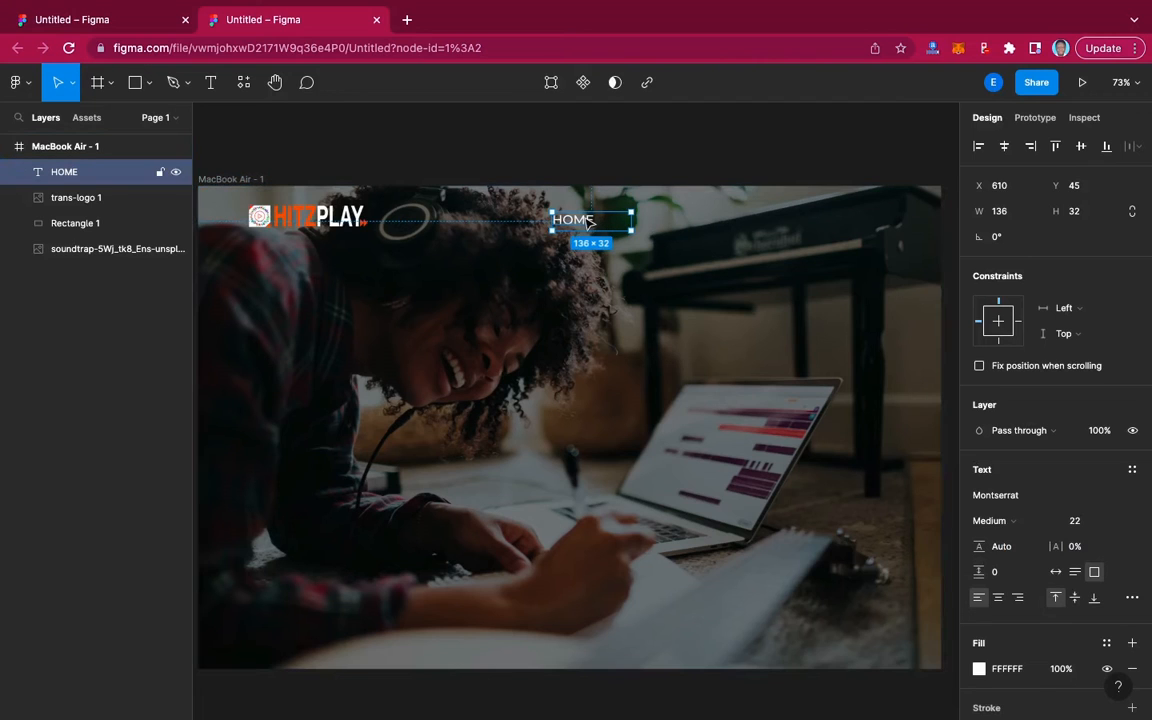
left_click_drag(588, 224, 589, 219)
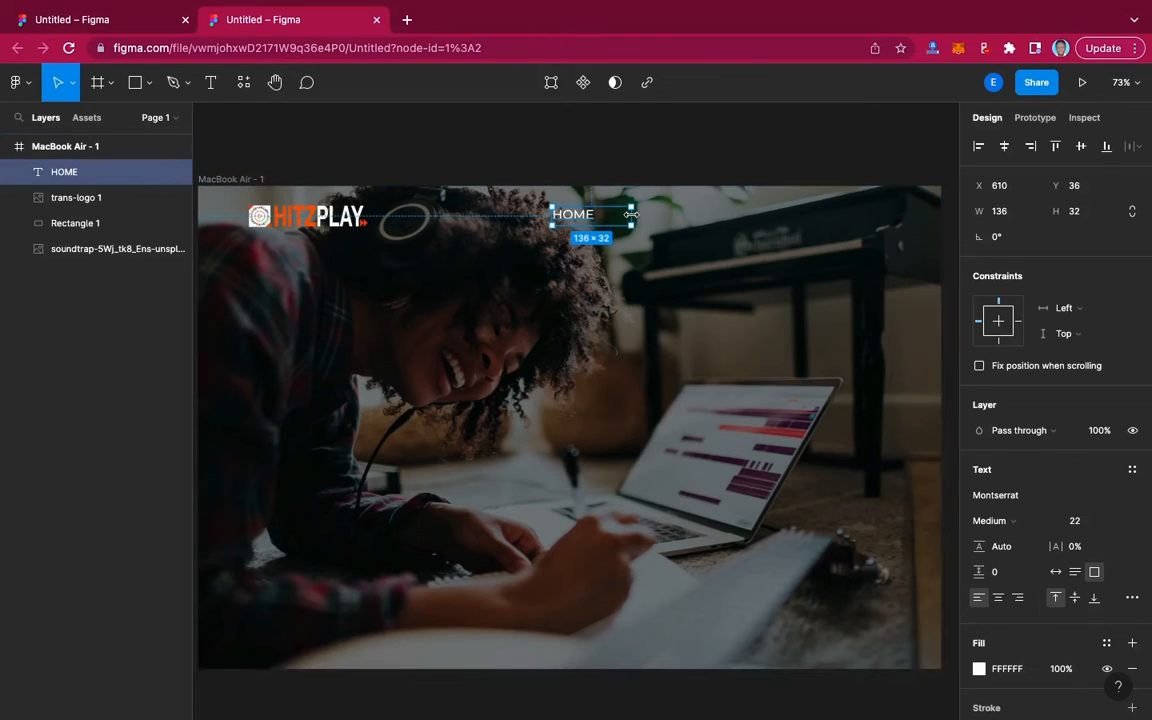
left_click_drag(631, 214, 604, 214)
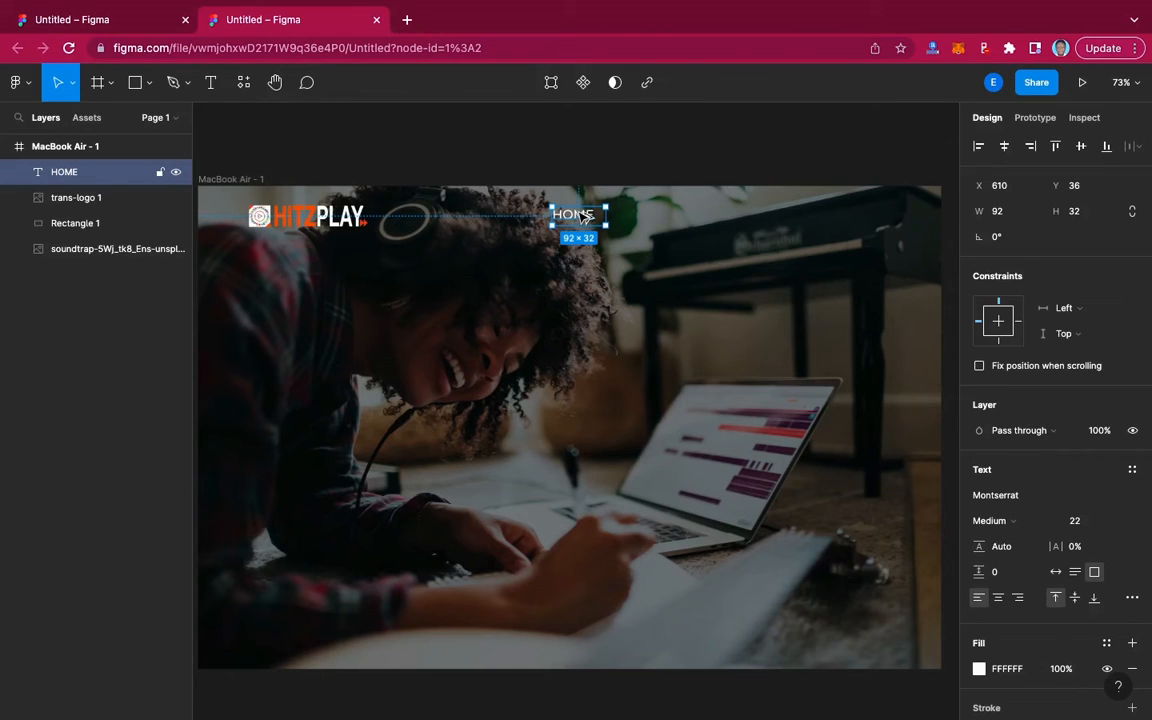
Duplicate the HOME text to its right at about X 724, Y 36, and change the copy to ABOUT.
left_click_drag(582, 216, 650, 218)
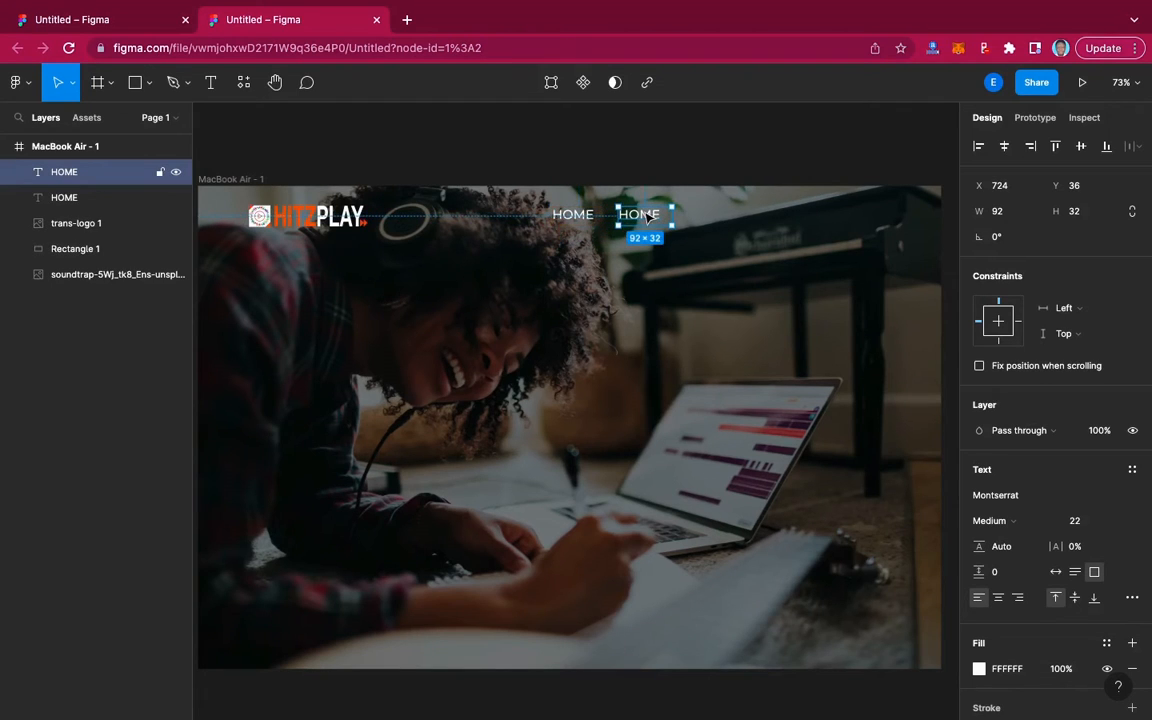
right_click(647, 215)
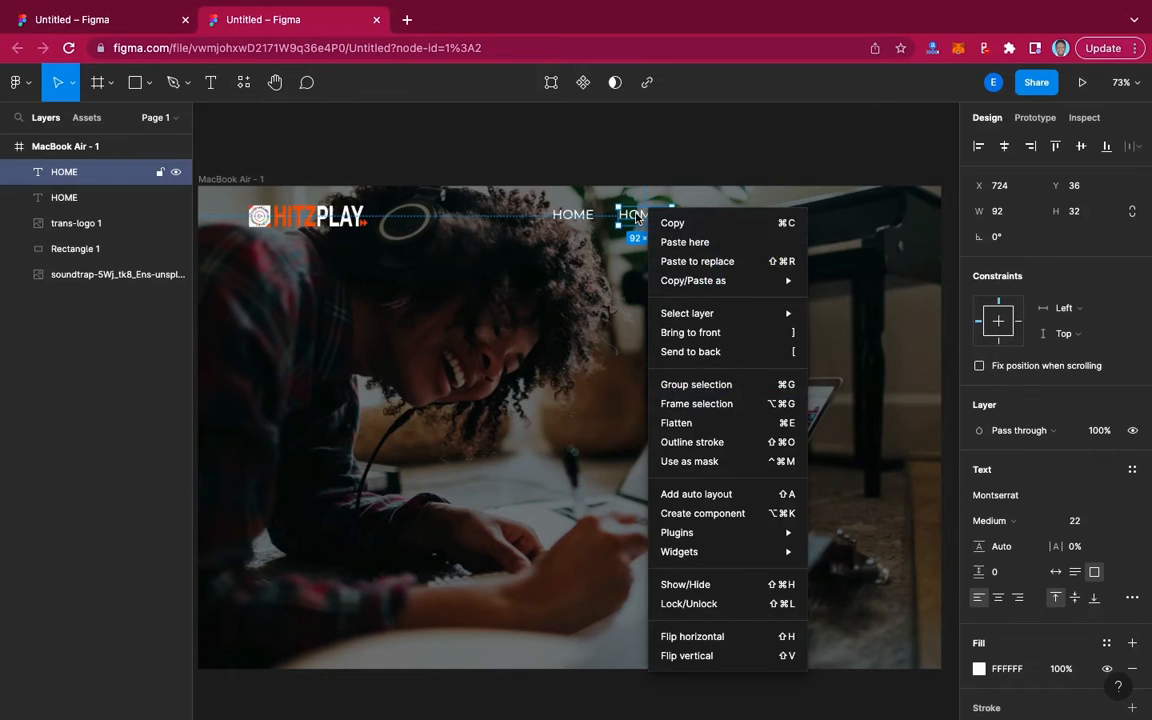
key("Escape")
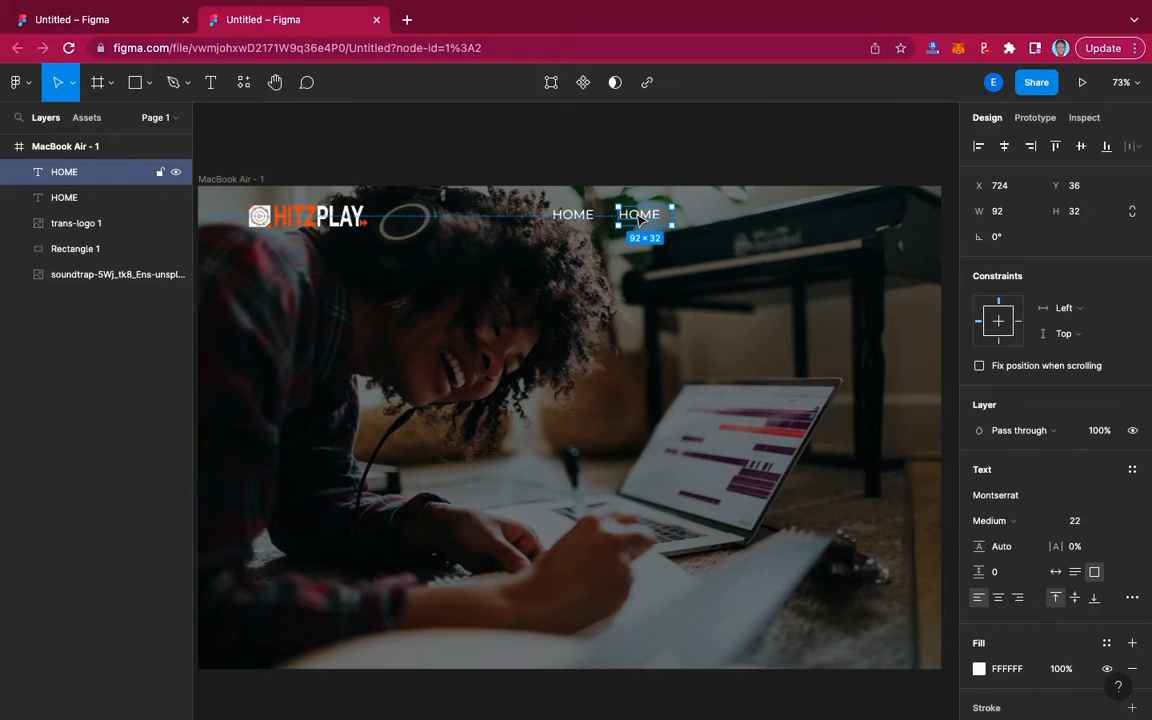
double_click(639, 217)
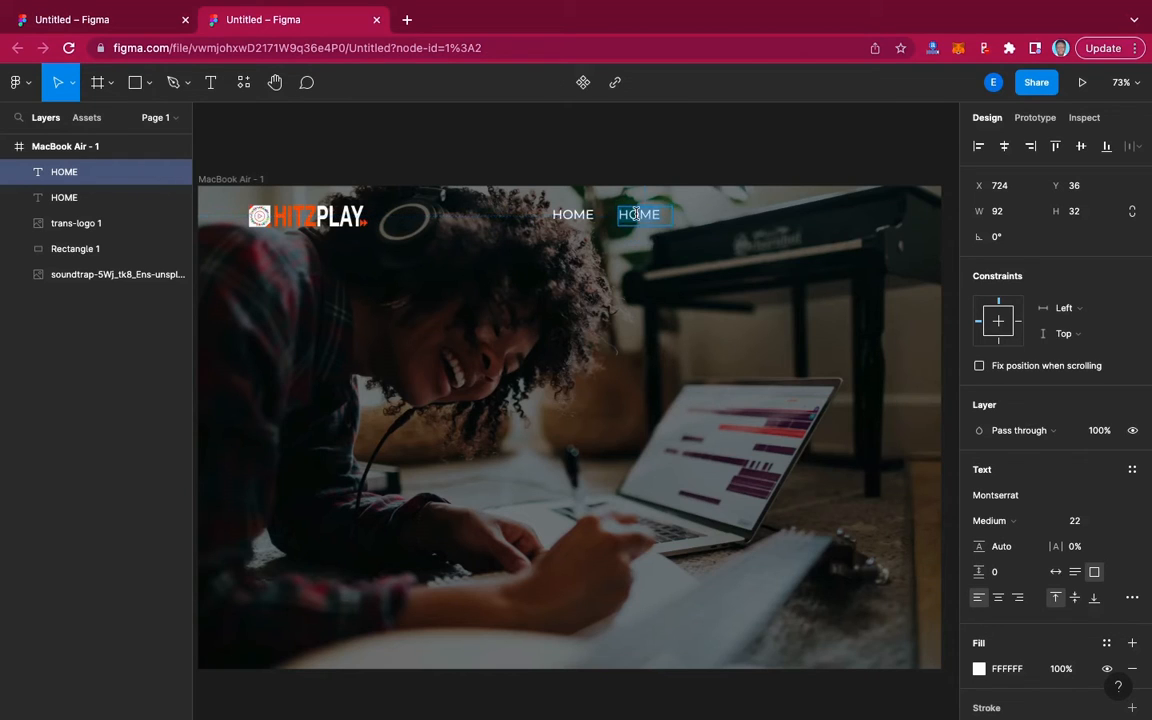
type("ABOUT")
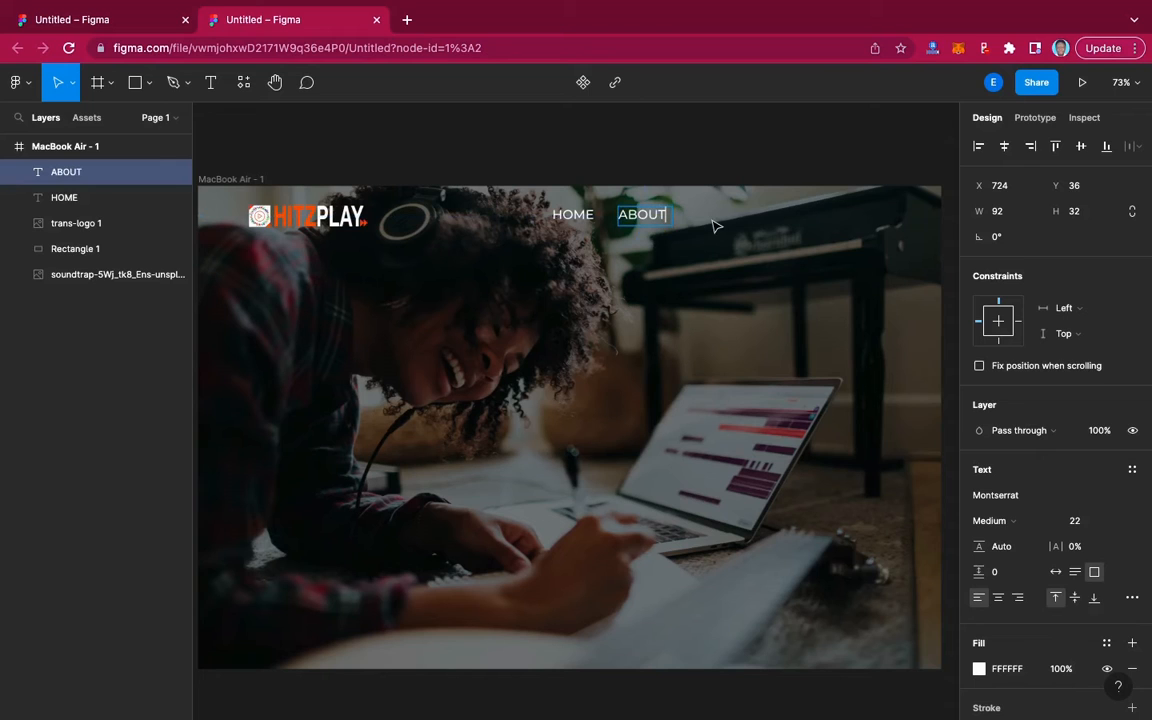
key("Escape")
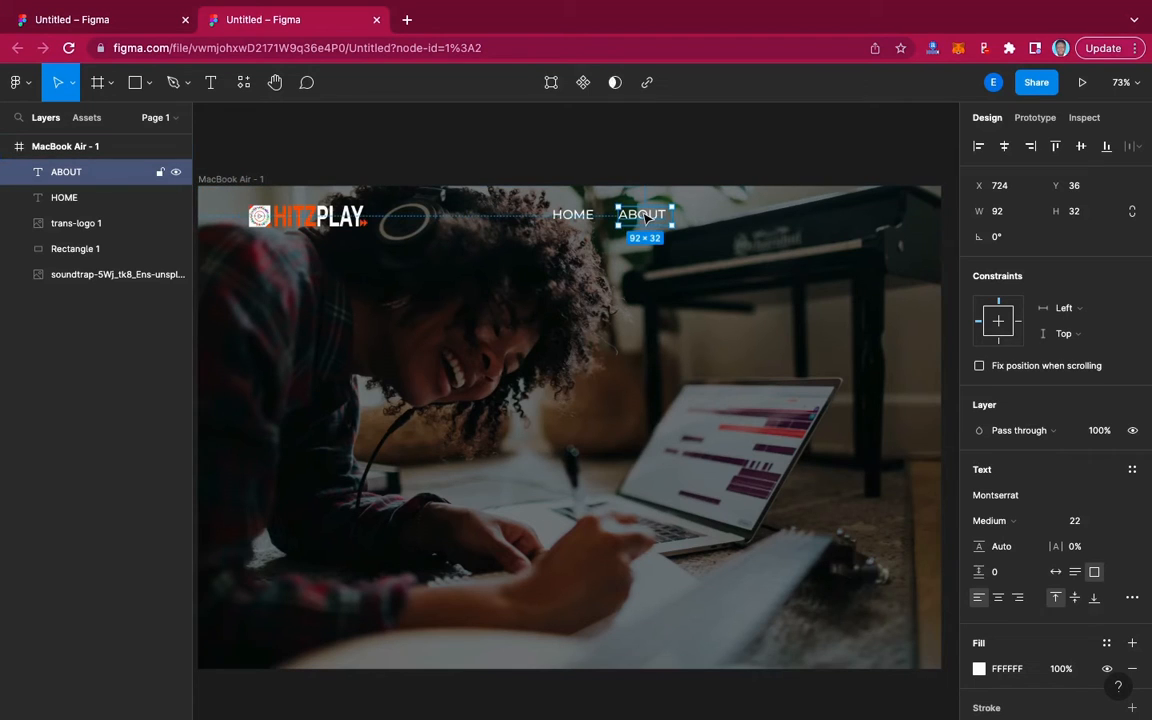
Duplicate ABOUT at about X 838, Y 36, change the copy to SERVICES, and widen its box to about 119 so it fits one line.
left_click_drag(647, 217, 713, 217)
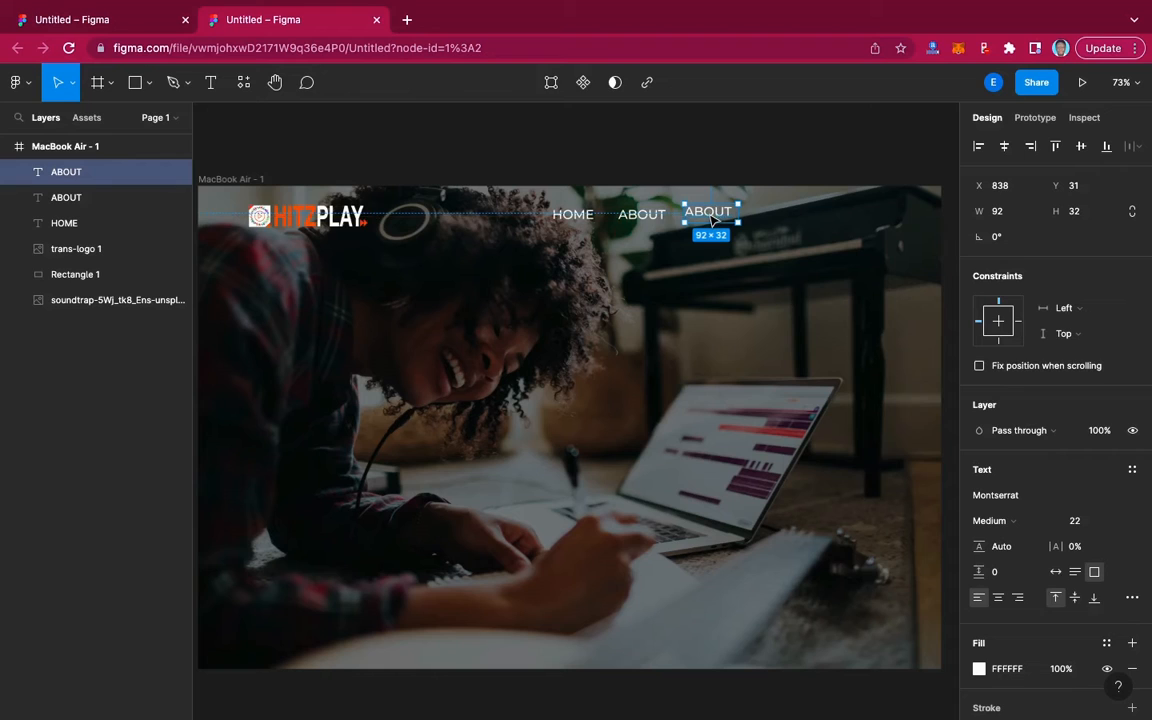
left_click_drag(710, 215, 713, 219)
double_click(709, 215)
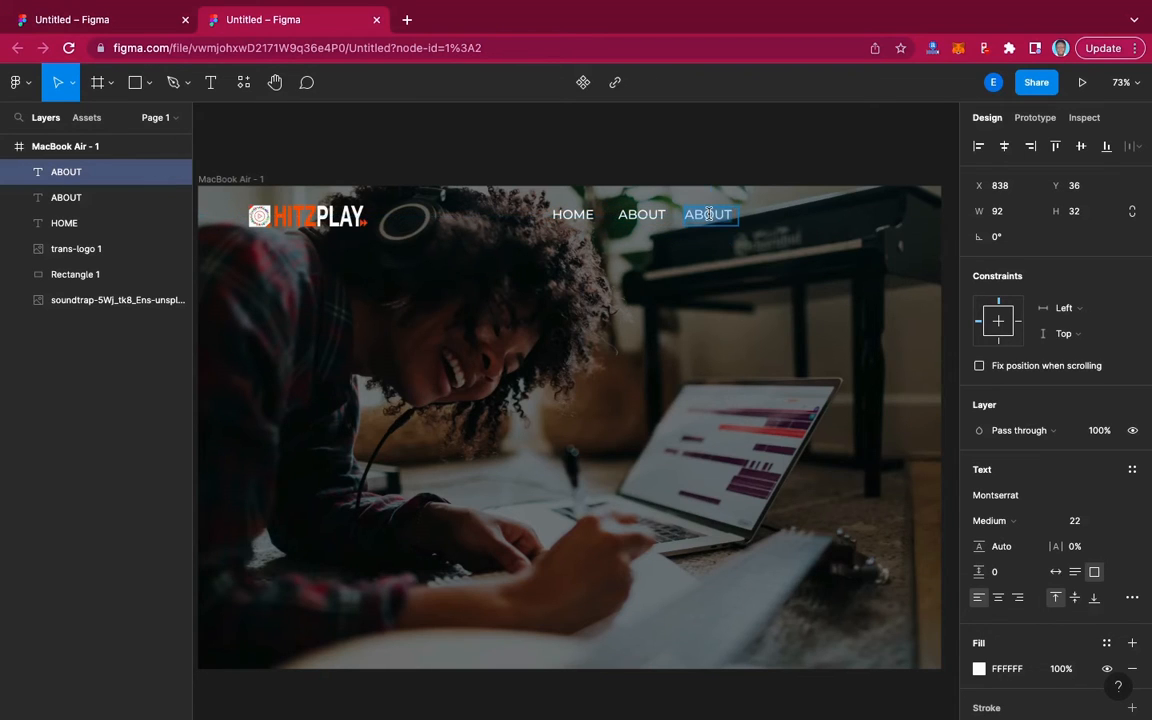
type("SERVICES")
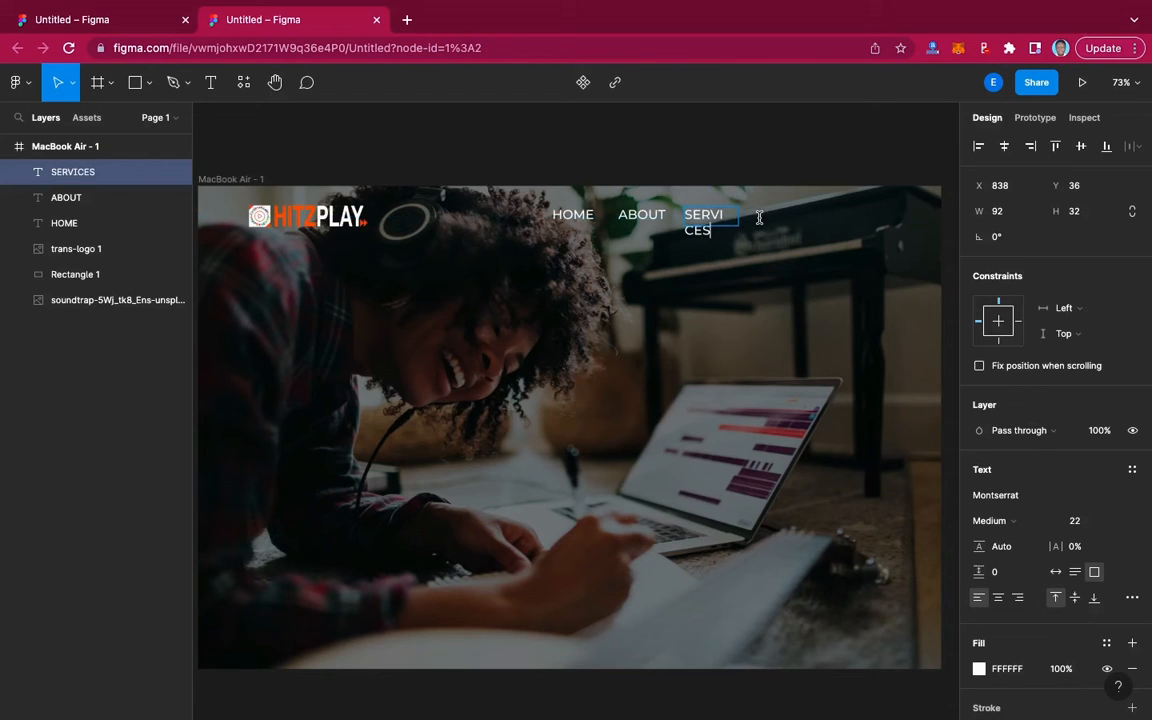
key("Escape")
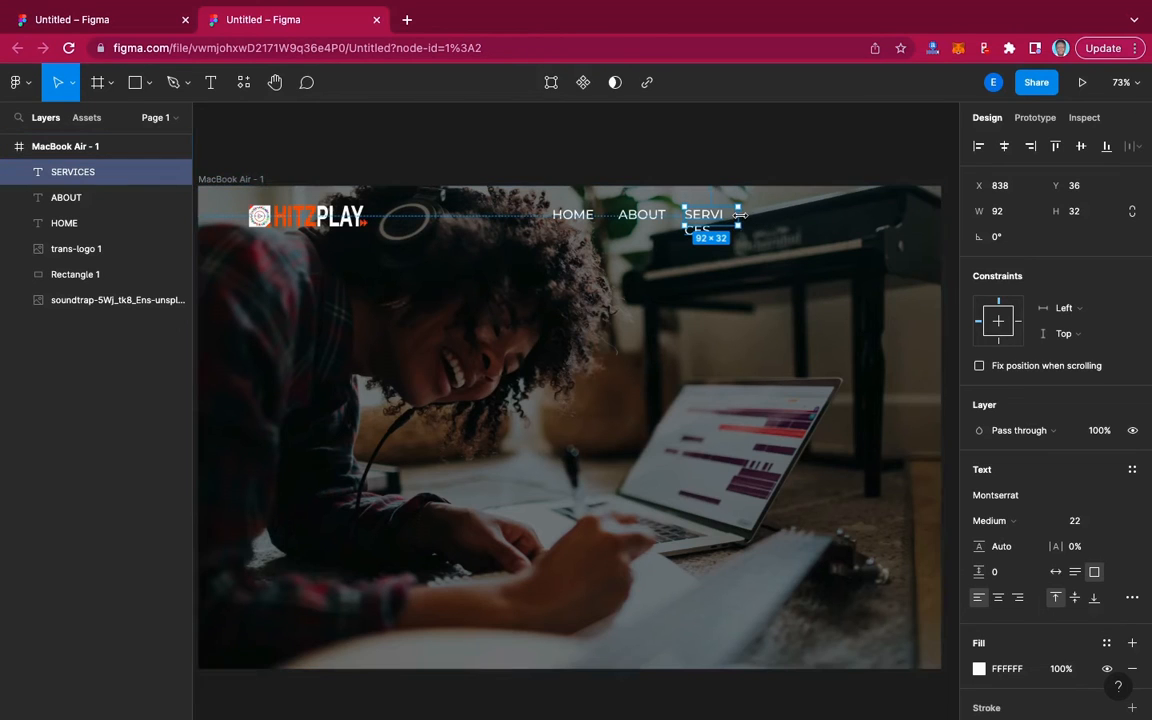
left_click_drag(740, 214, 756, 213)
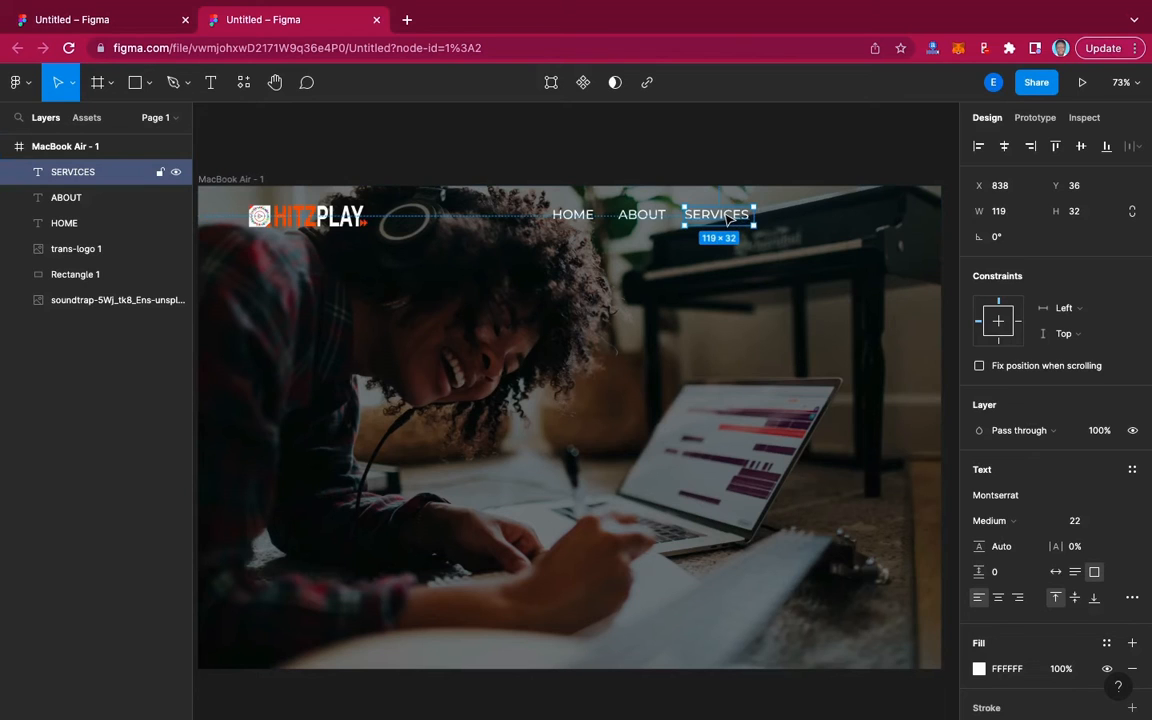
Duplicate SERVICES to its right at about X 979, Y 36, and change the copy to CONTACT.
left_click_drag(728, 220, 816, 220)
double_click(809, 213)
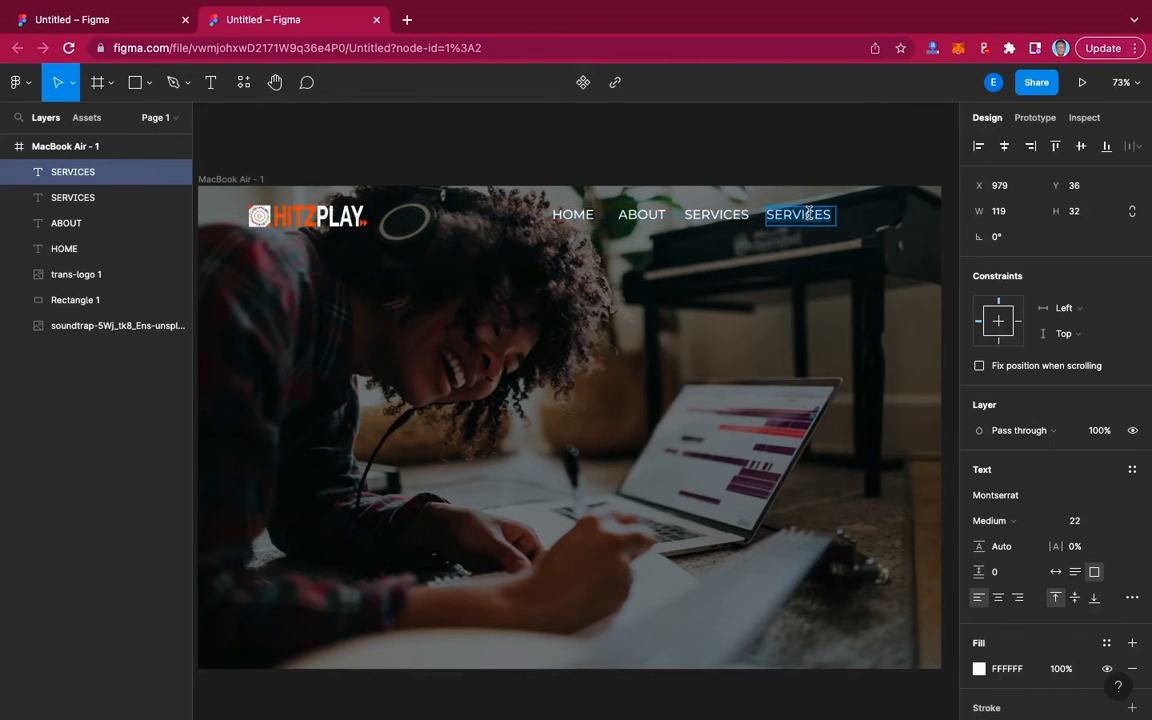
type("CONTACT")
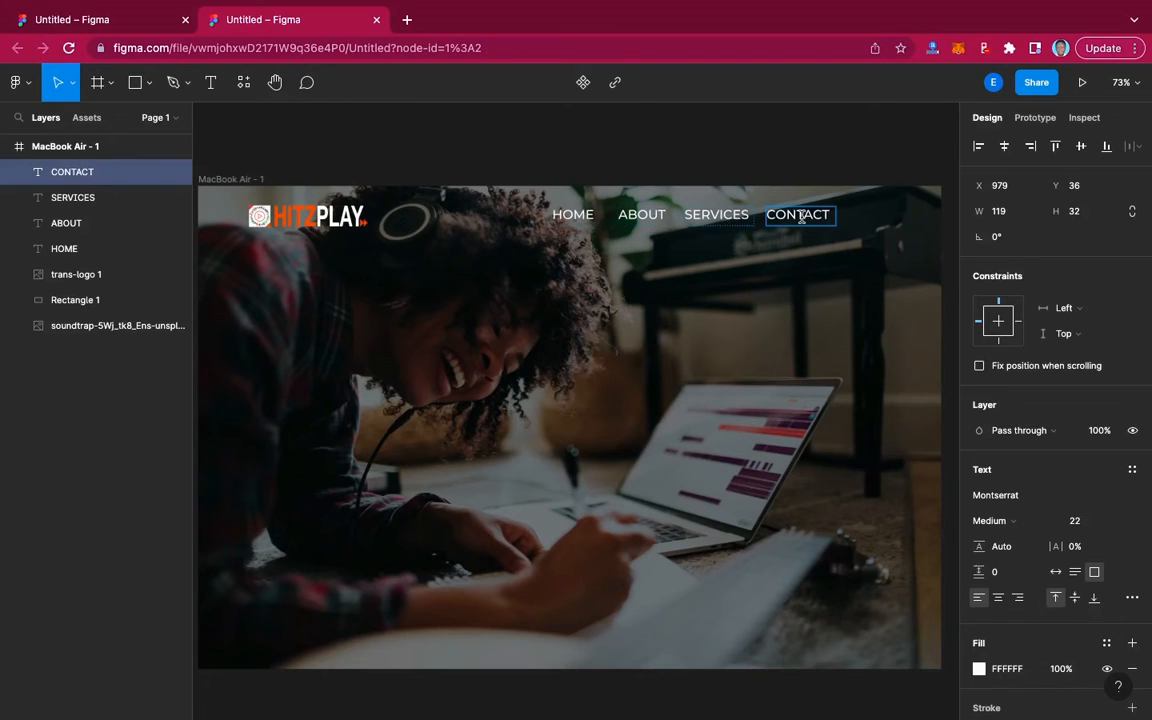
key("Escape")
left_click(952, 241)
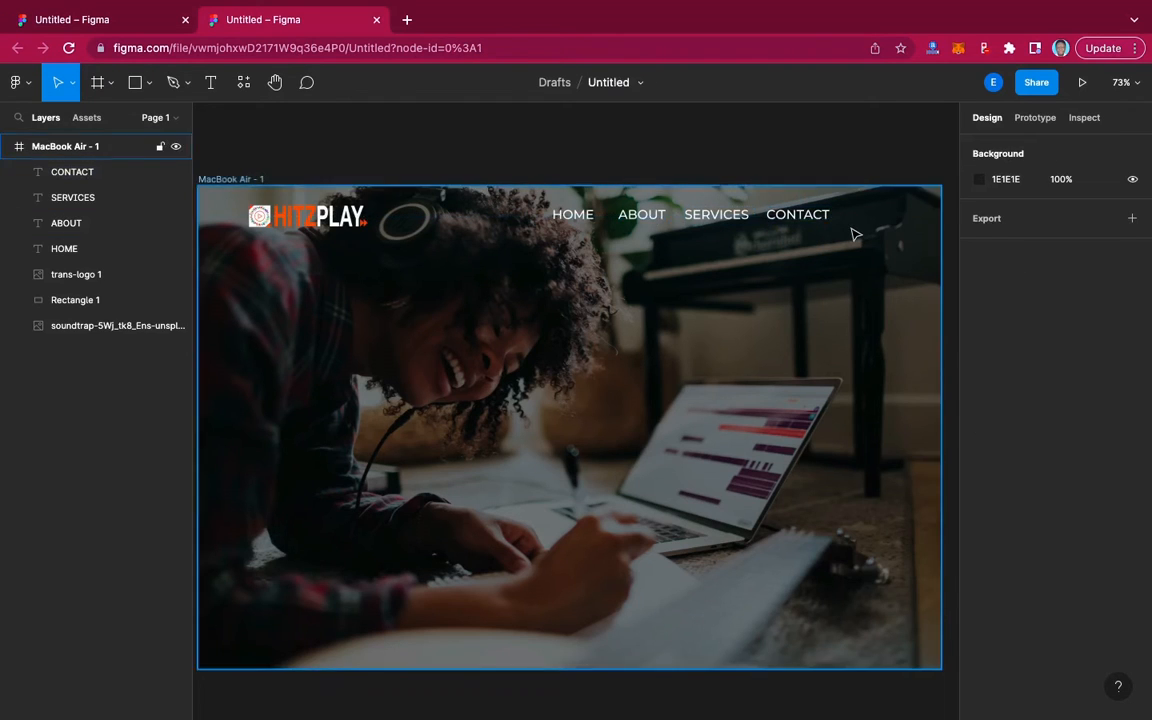
Check the link placement in the reference file, and shift all four navigation links about 25 px left at Y 36.
left_click(112, 24)
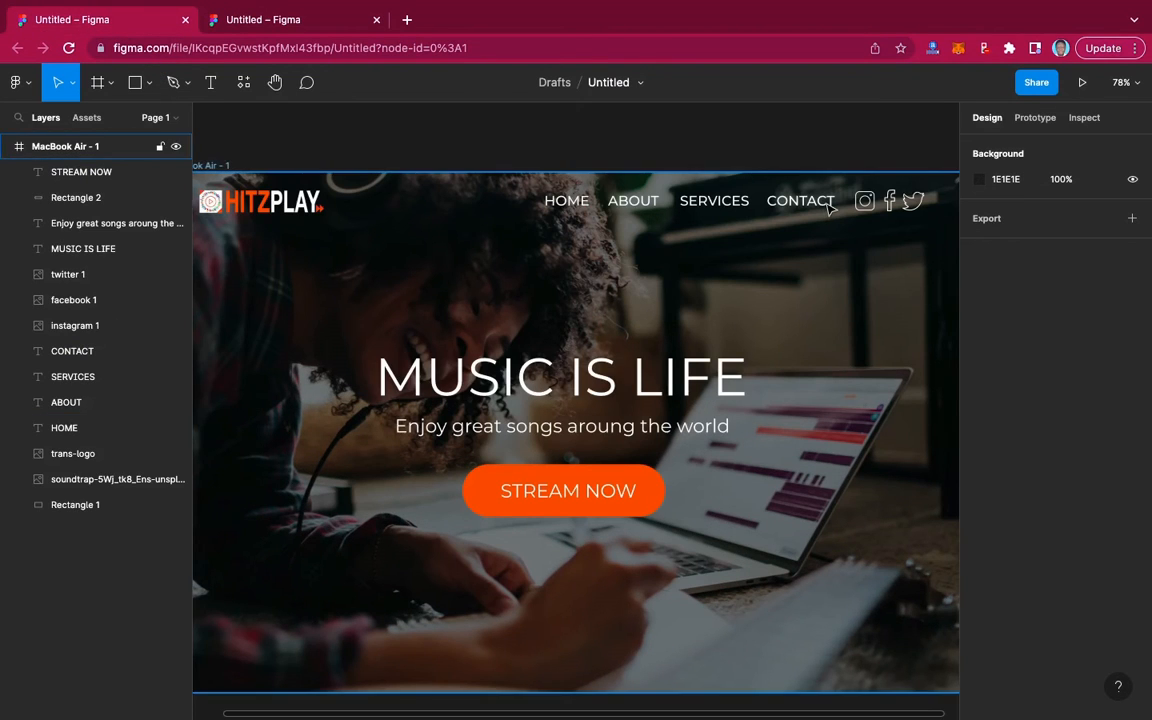
left_click(268, 26)
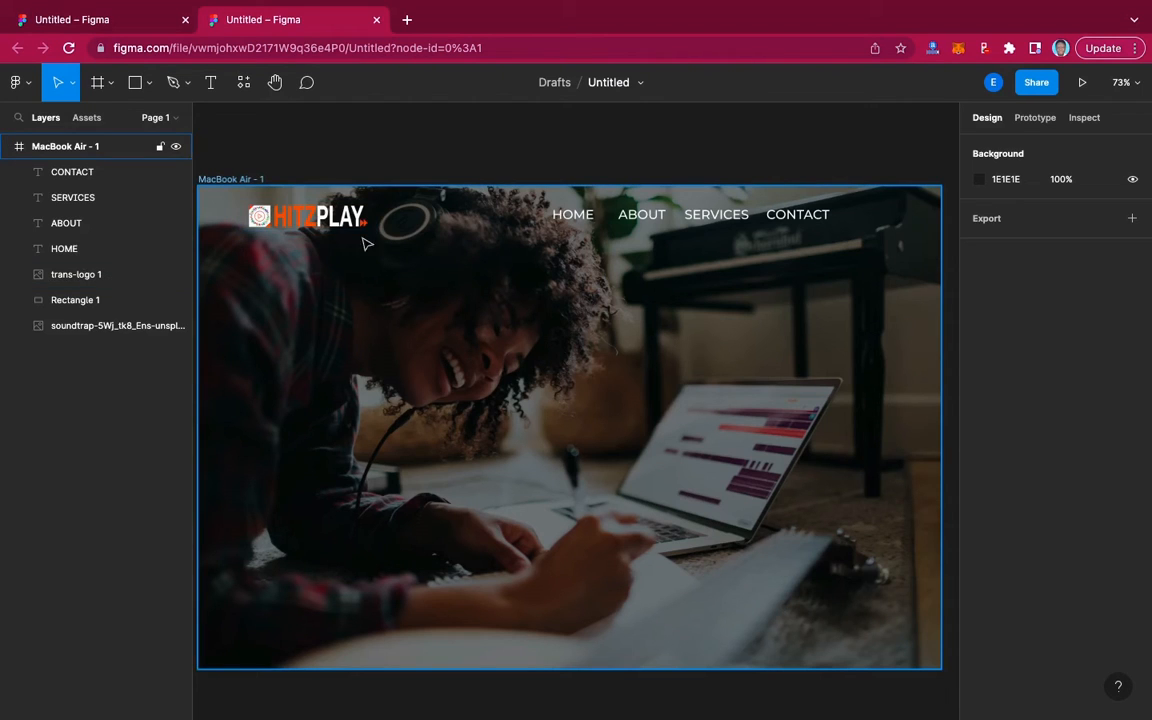
left_click(120, 180)
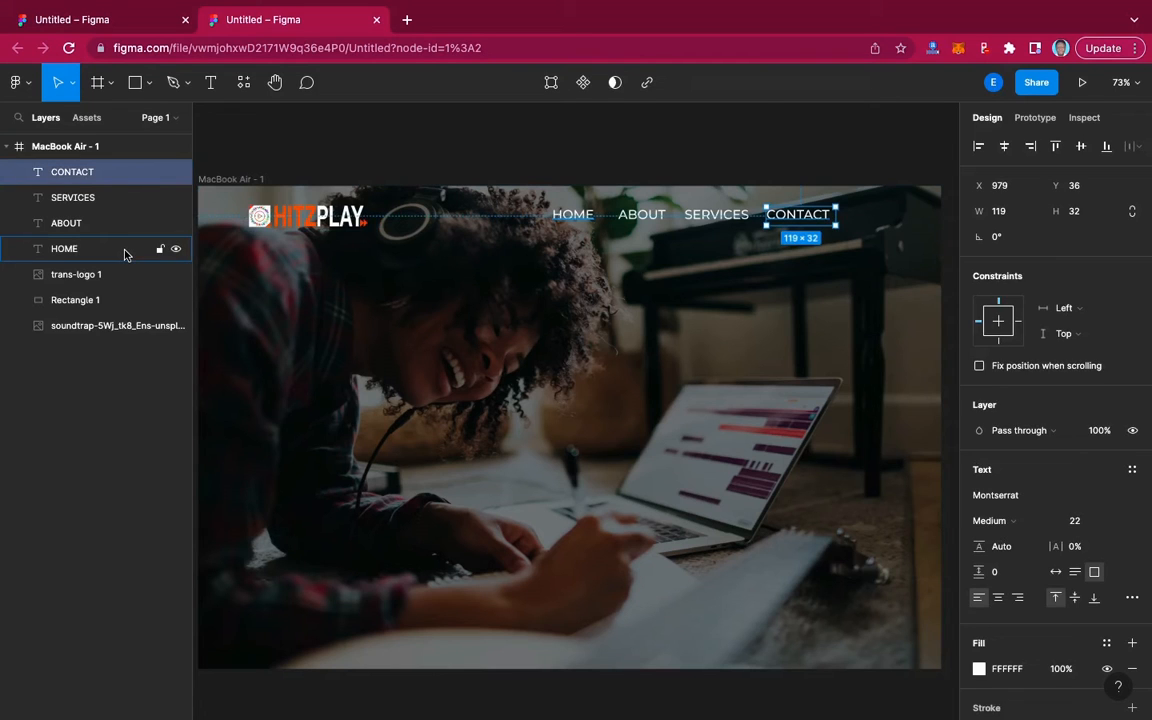
left_click(125, 252, "shift")
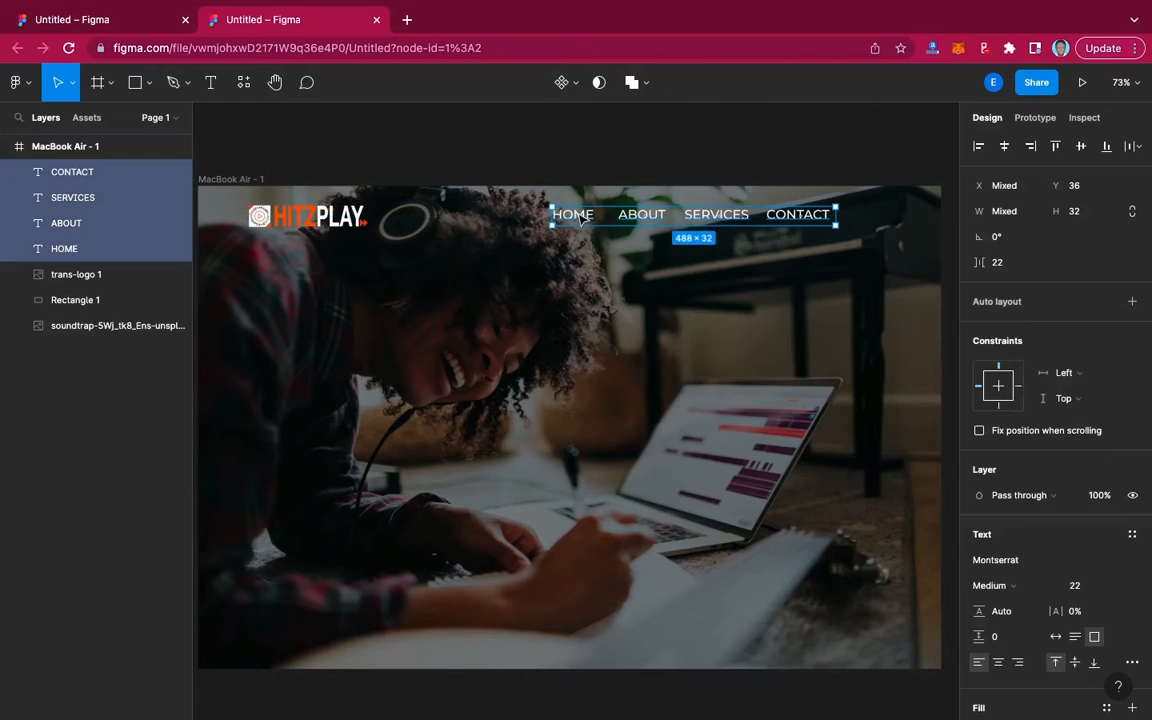
left_click_drag(580, 218, 567, 218)
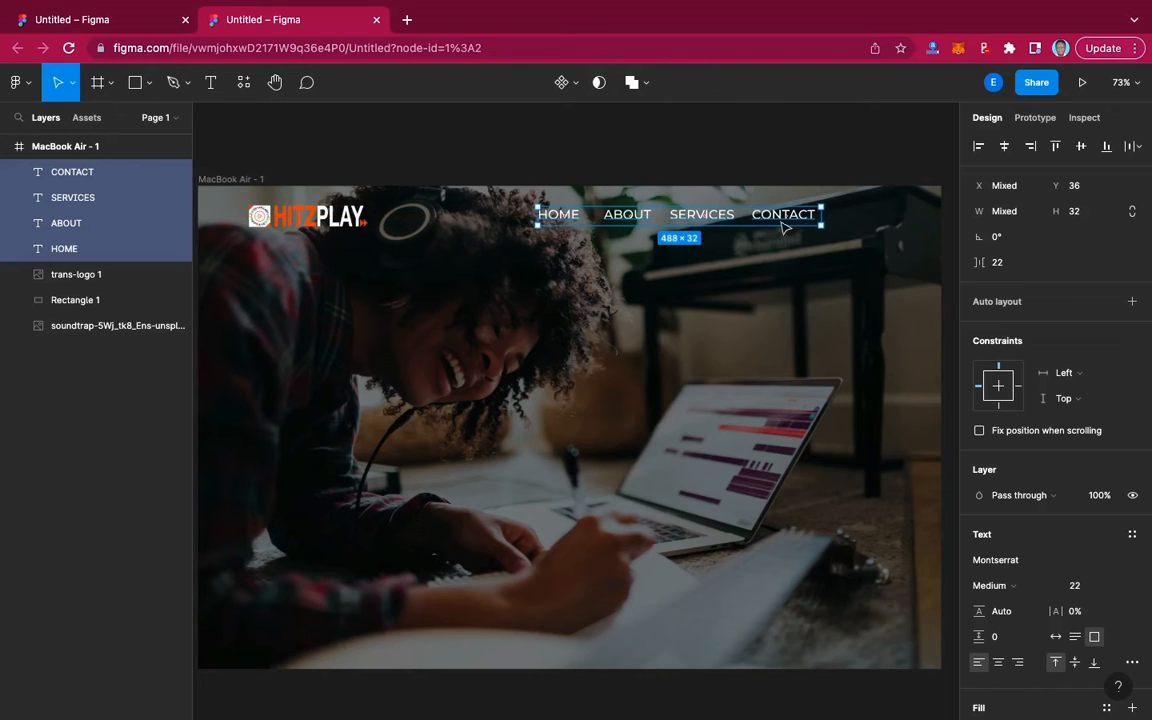
left_click(487, 166)
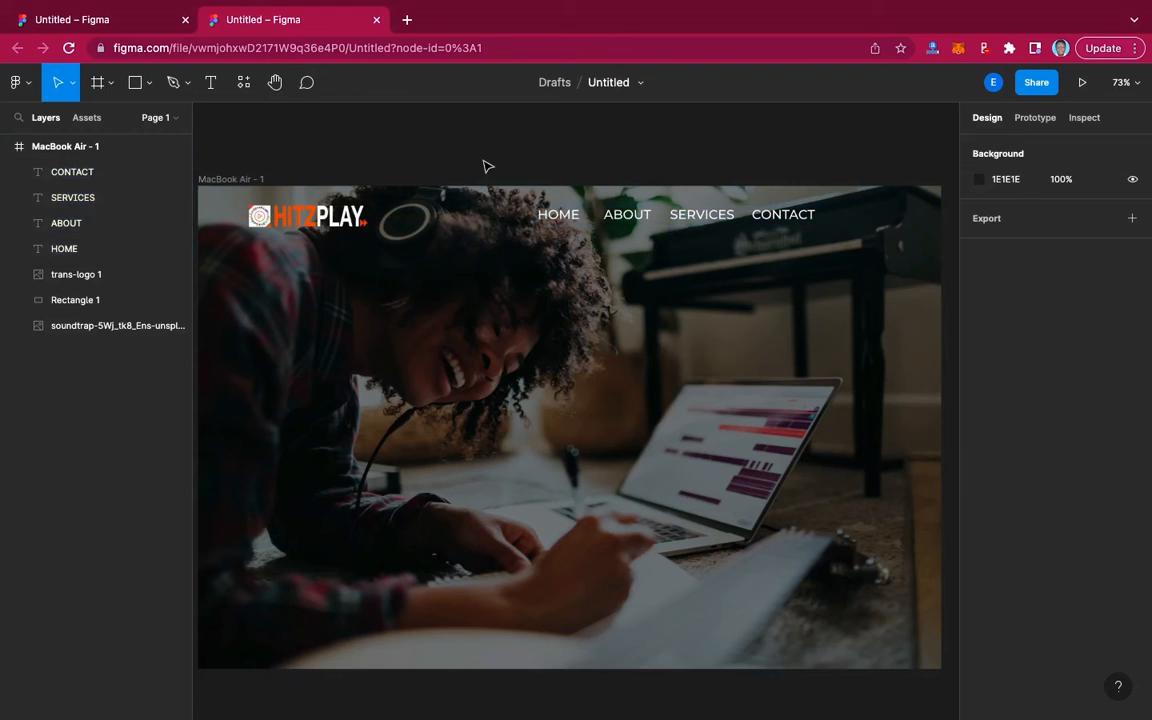
Shift ABOUT, SERVICES and CONTACT together towards HOME, placing CONTACT at about X 932, Y 36.
left_click(629, 219)
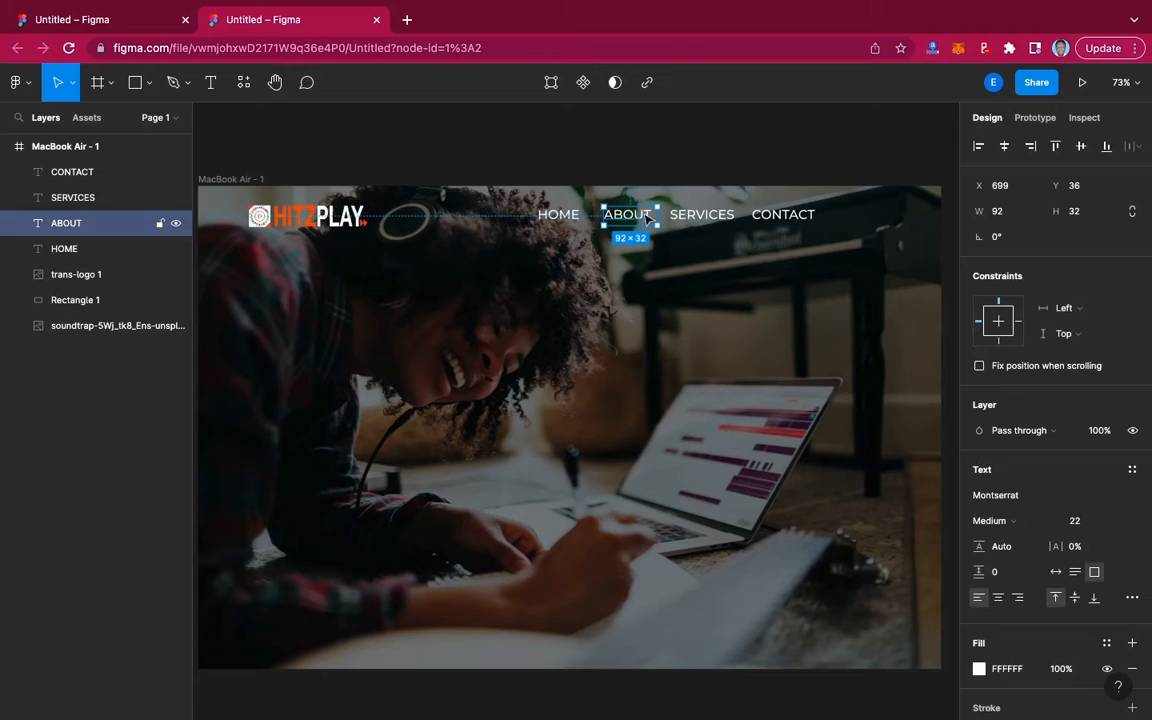
left_click(690, 216)
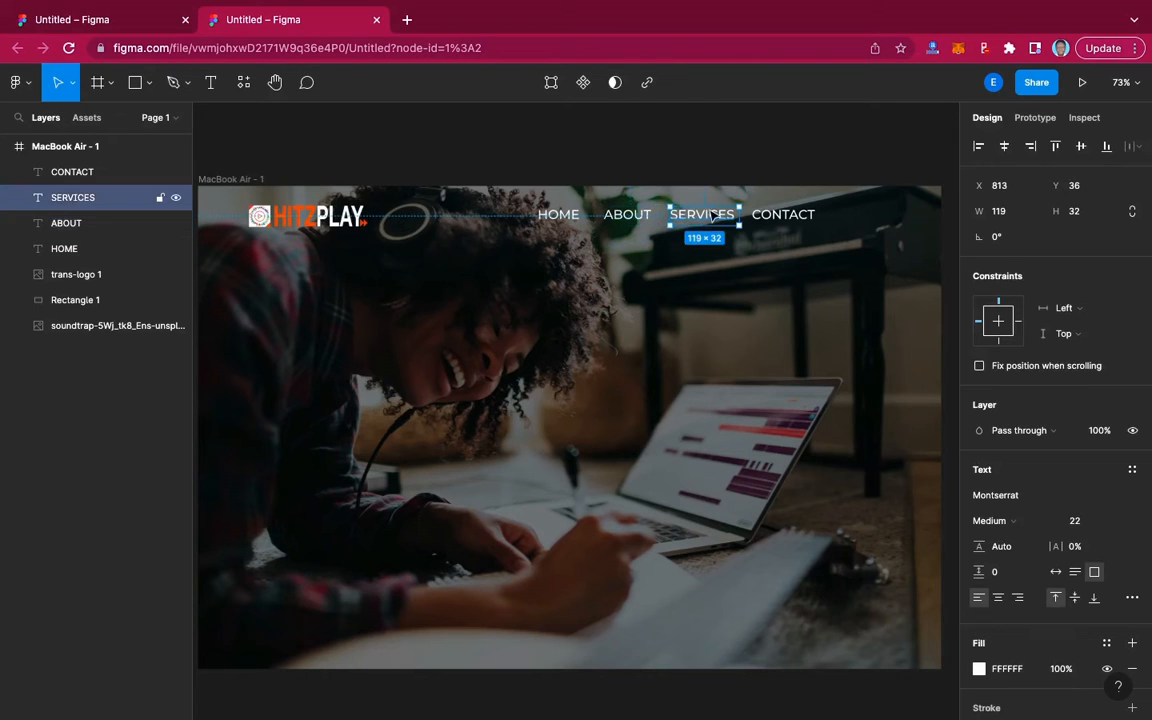
left_click(103, 225, "shift")
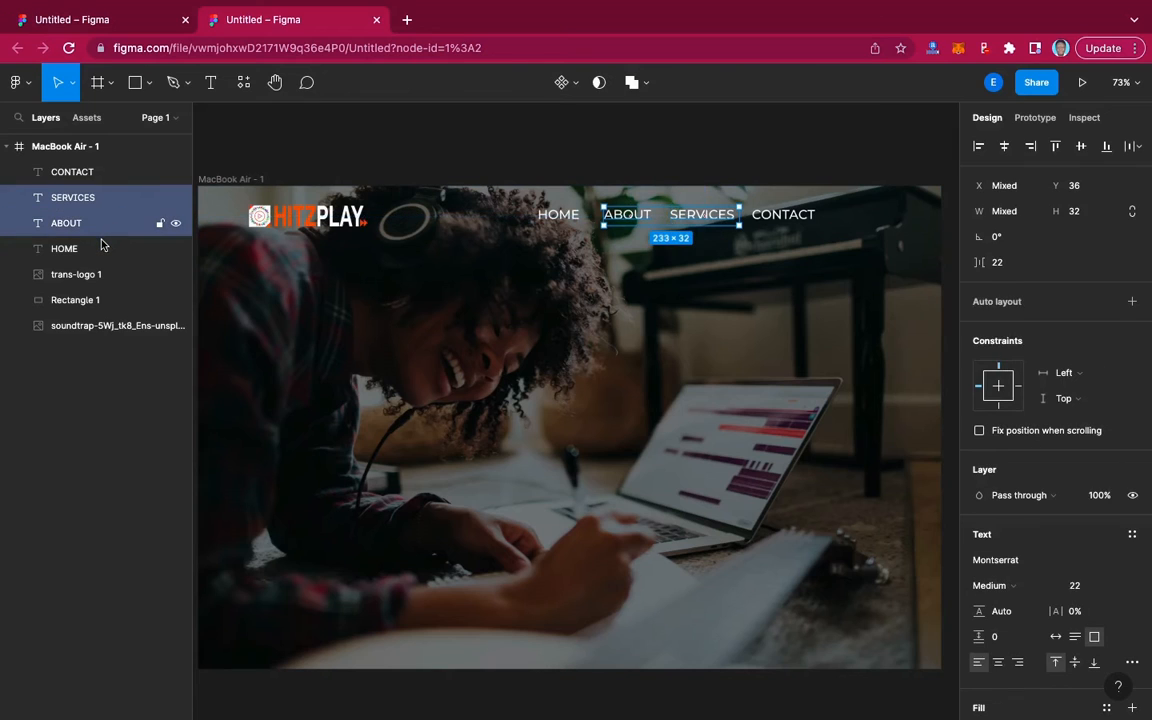
left_click(100, 172, "shift")
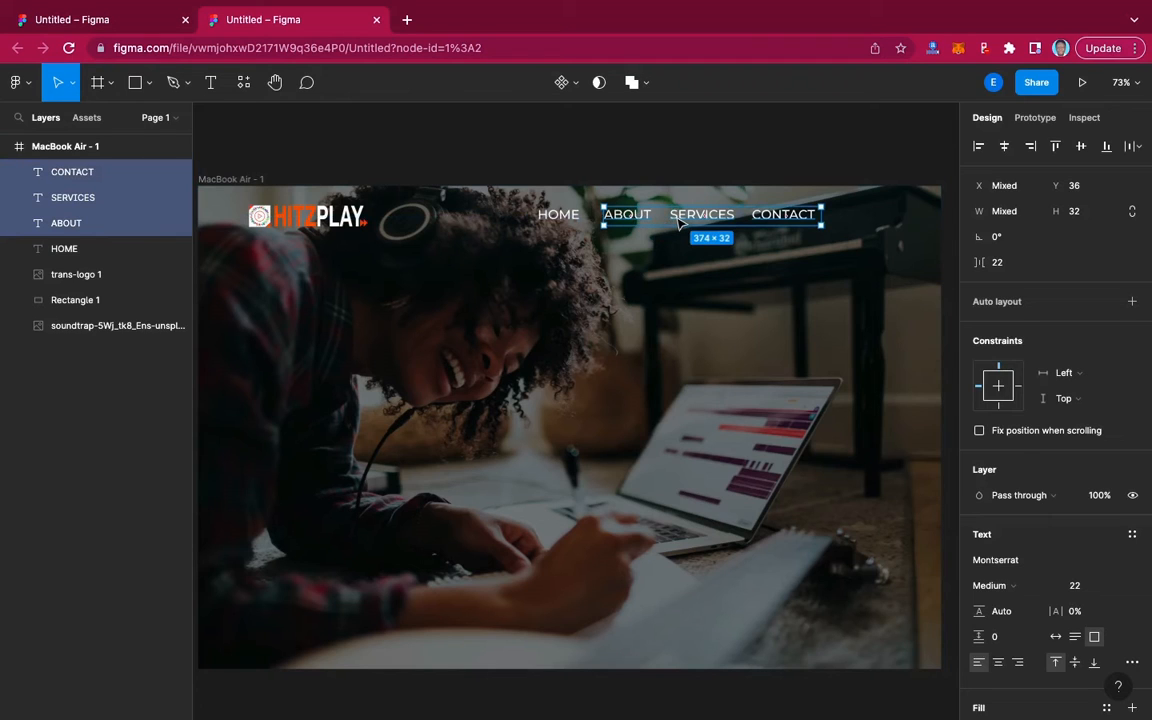
left_click_drag(677, 224, 671, 224)
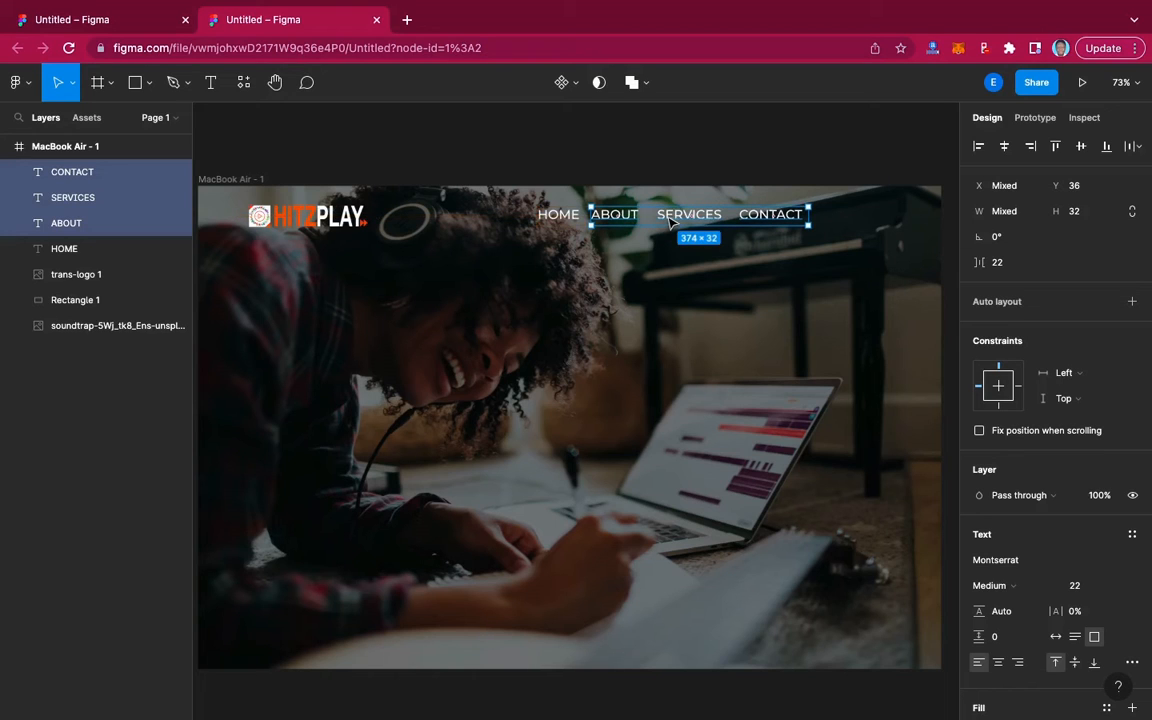
left_click(862, 135)
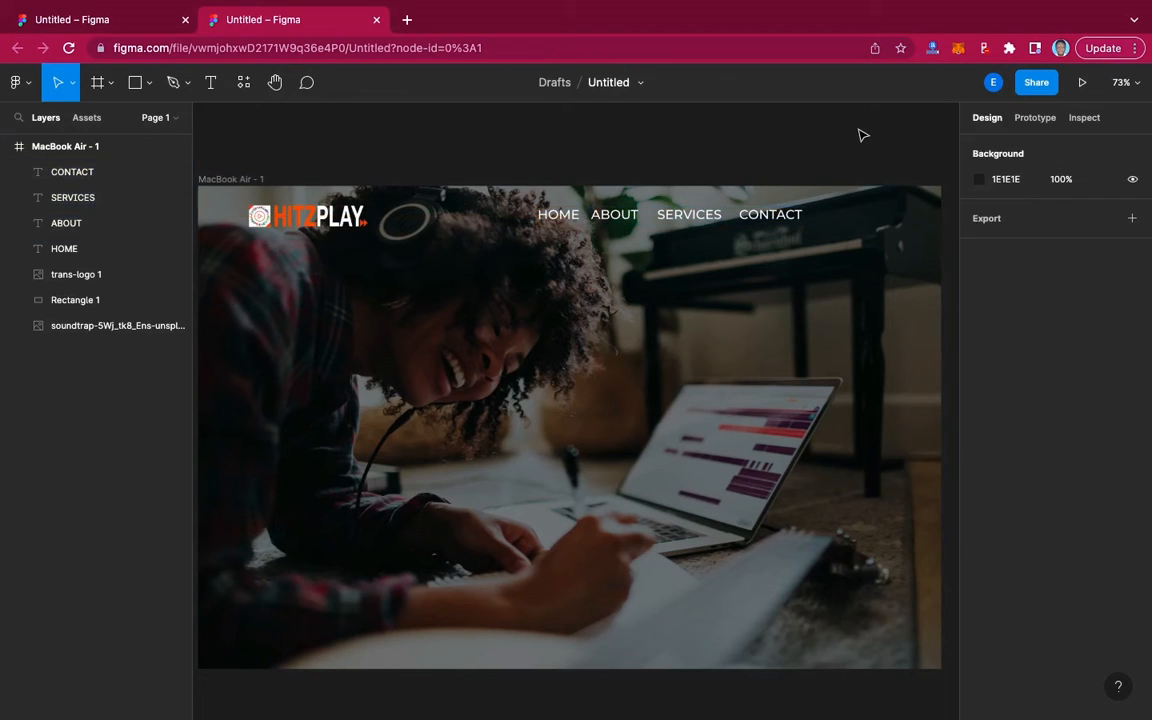
Nudge ABOUT, SERVICES and CONTACT together about 12 px right, widening the gap after HOME.
left_click(107, 180)
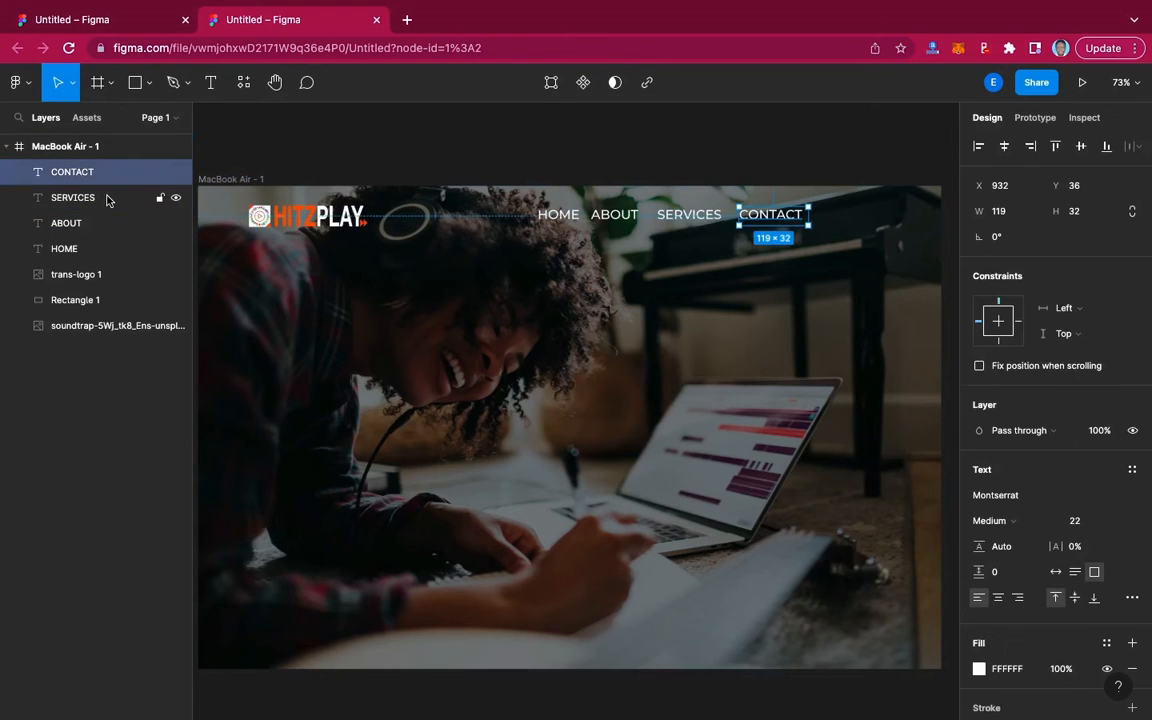
left_click(105, 197, "shift")
left_click(107, 222, "shift")
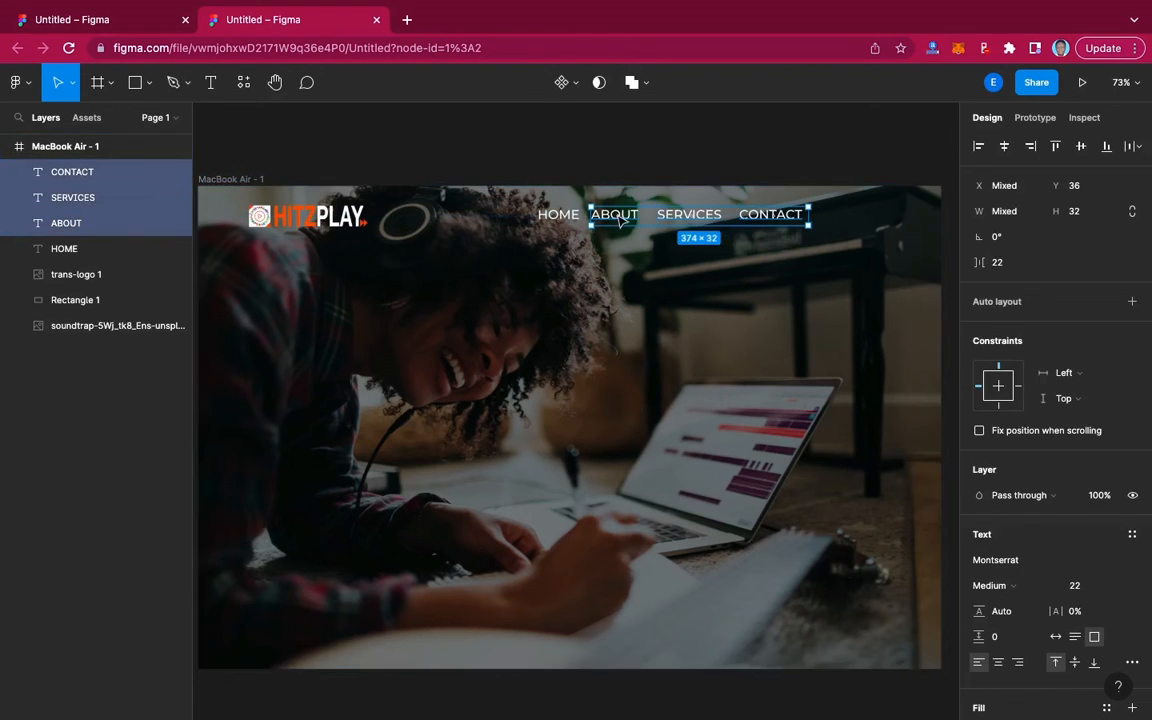
left_click_drag(625, 220, 631, 220)
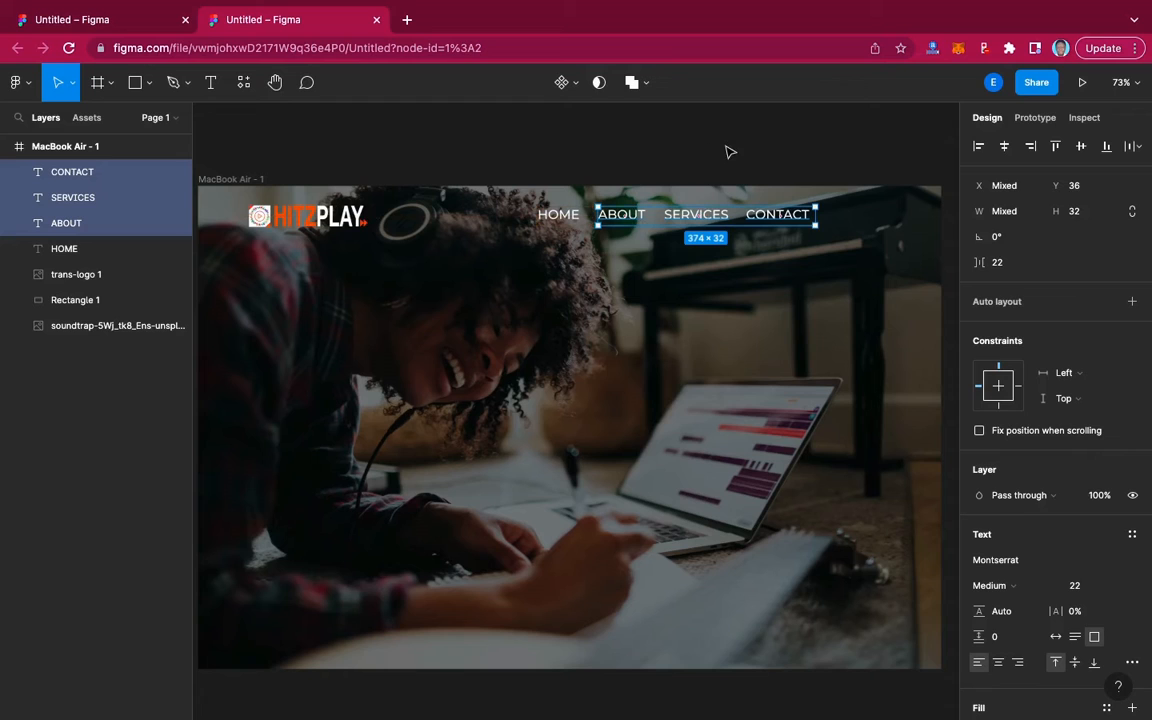
left_click(760, 153)
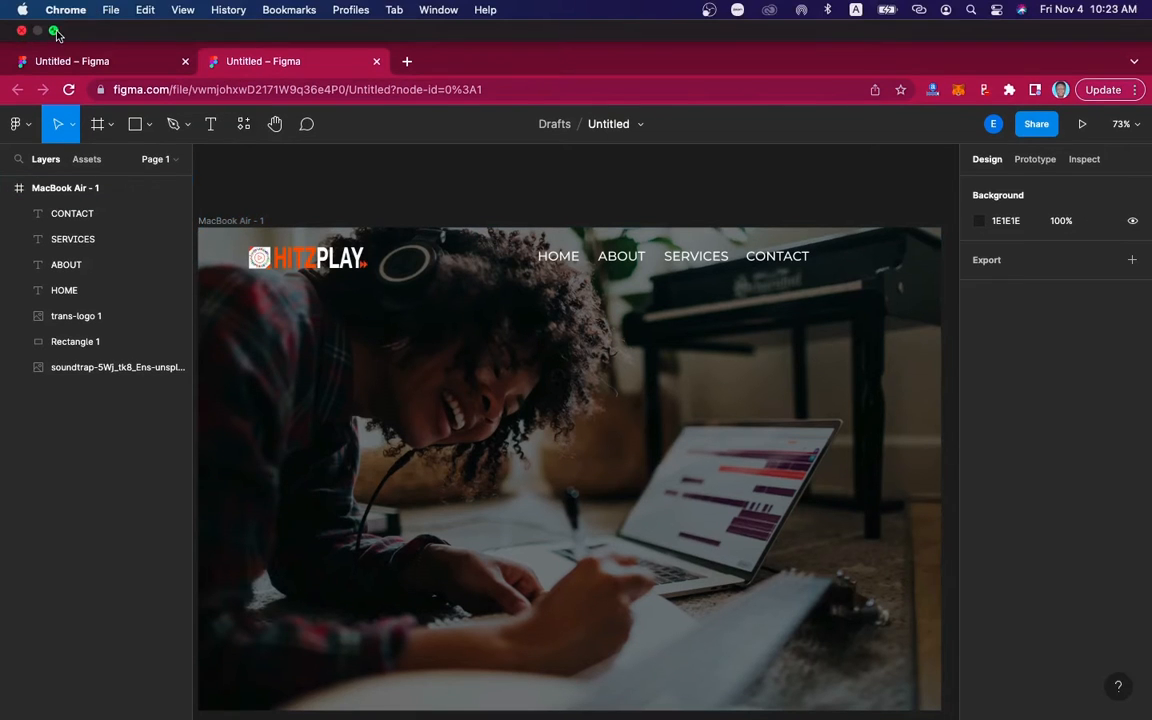
Take the browser out of full screen and switch to Finder's Figma folder, selecting facebook.png.
left_click(55, 32)
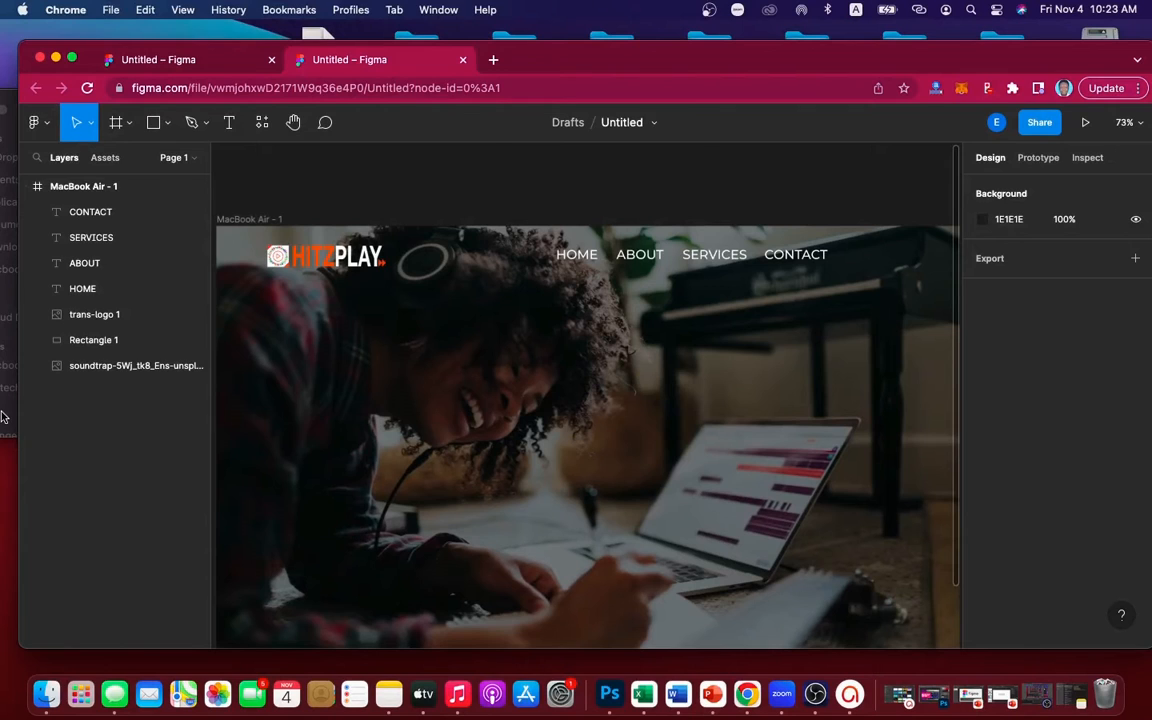
left_click(5, 372)
left_click(285, 165)
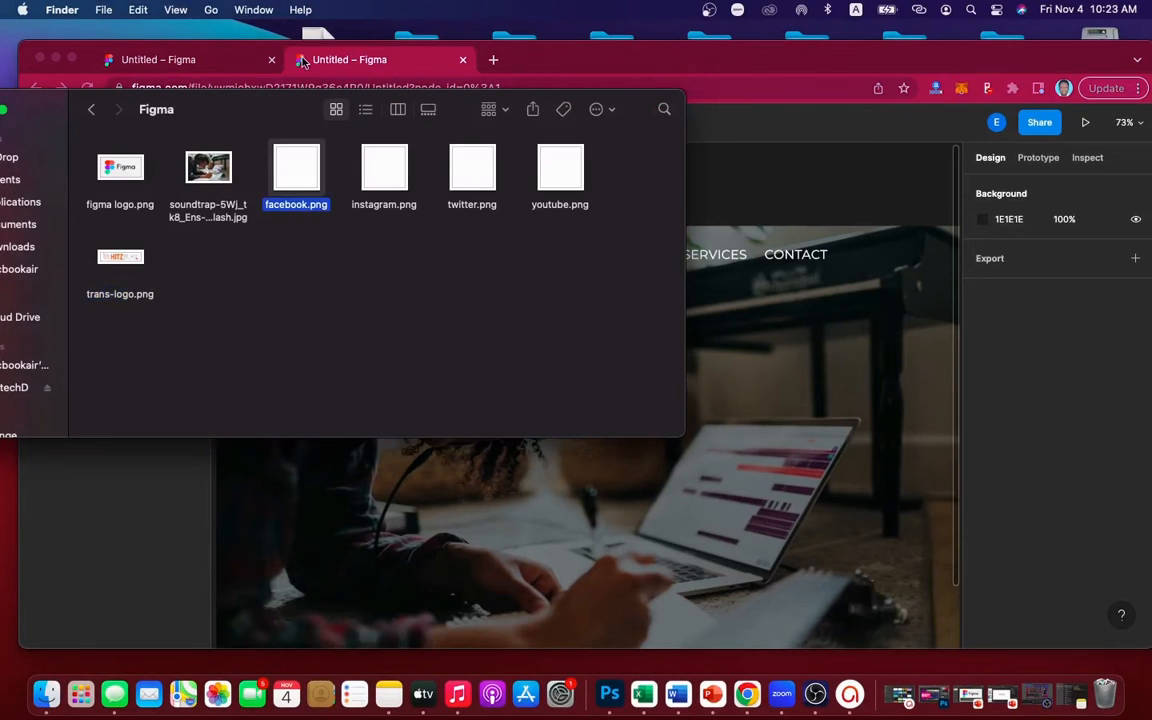
Import facebook.png, instagram.png and twitter.png from Finder into the finished reference file.
left_click(219, 62)
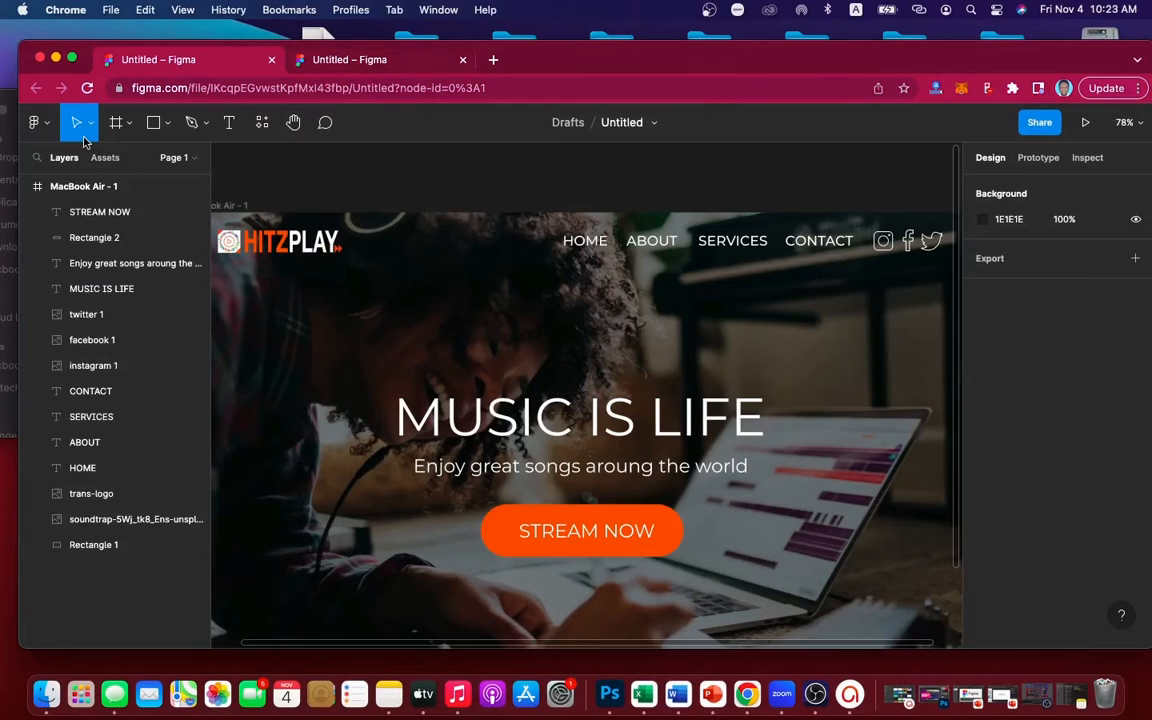
left_click(10, 92)
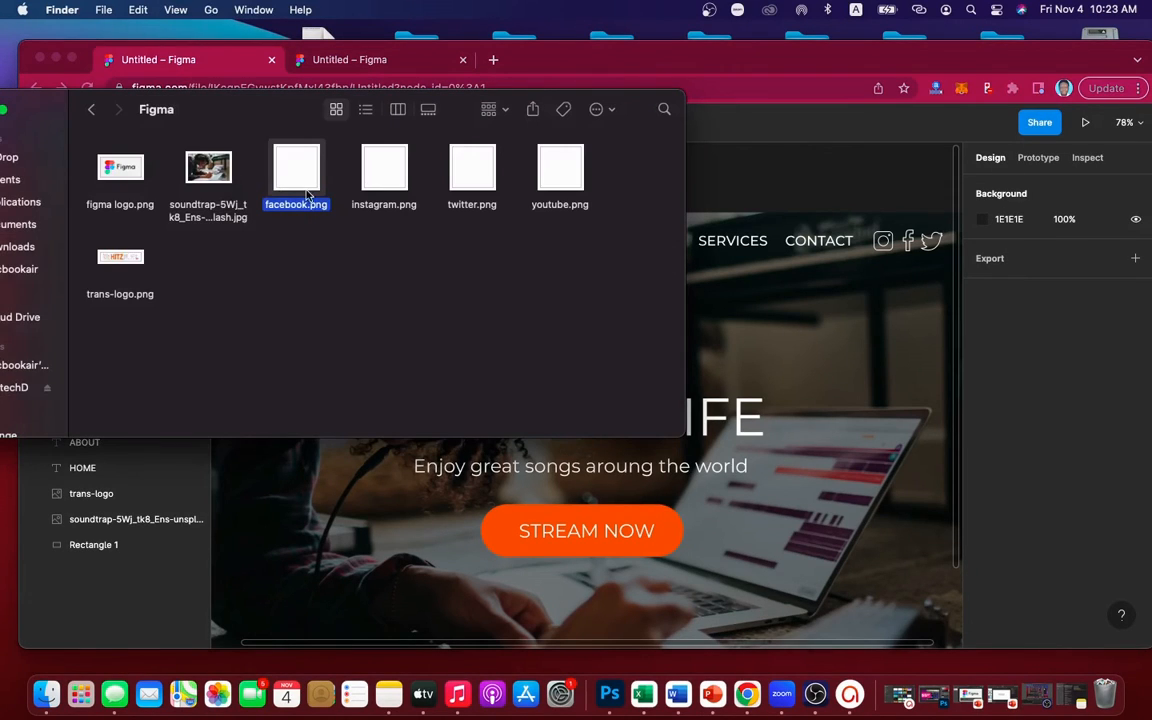
left_click(358, 165, "super")
left_click(471, 176, "super")
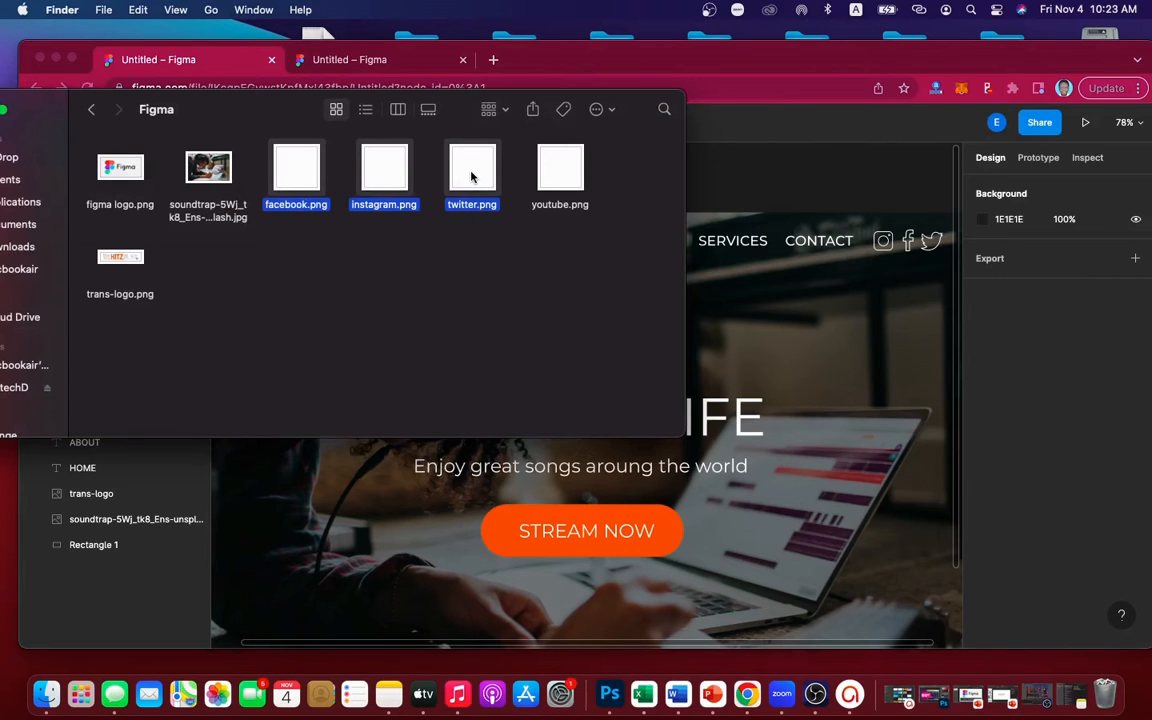
left_click_drag(471, 176, 866, 506)
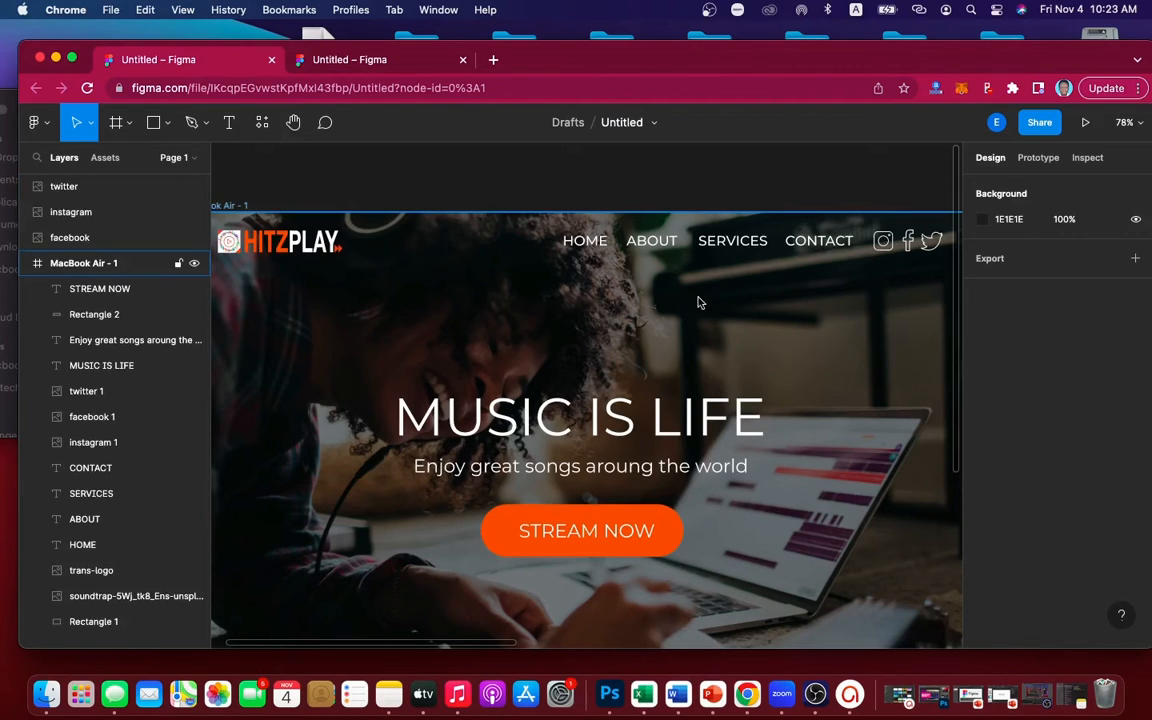
Return to the new landing page file and import facebook.png from Finder onto the MacBook Air - 1 frame.
left_click(403, 59)
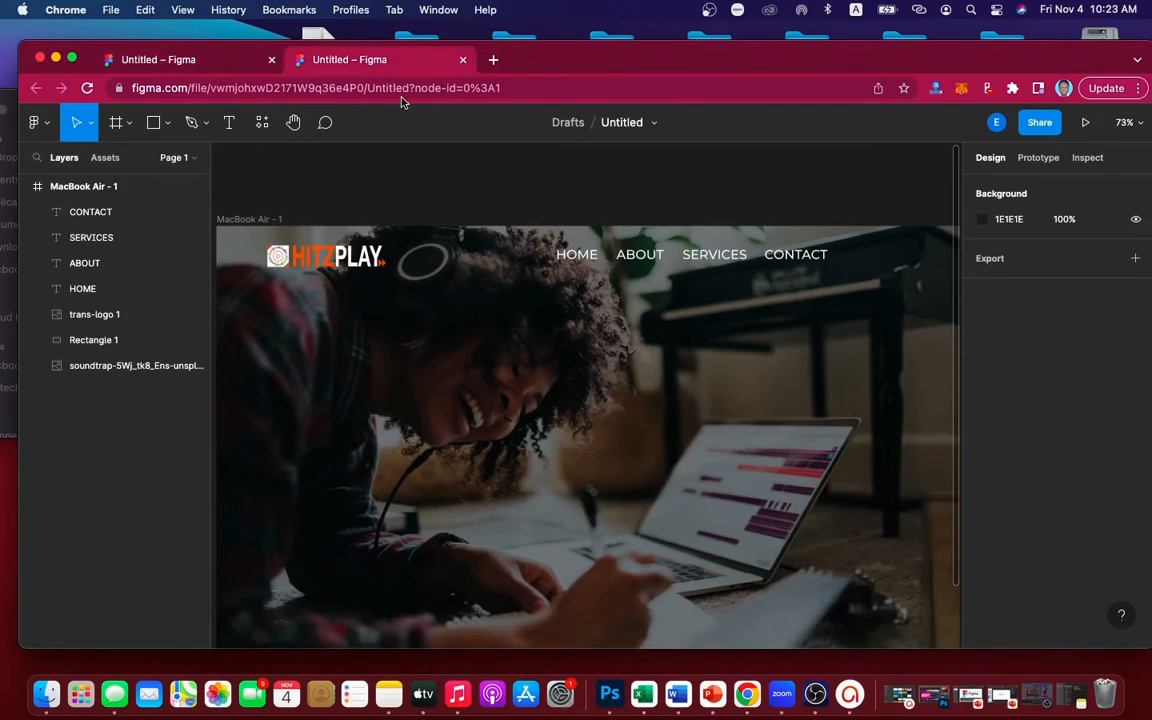
left_click(13, 100)
left_click(350, 232)
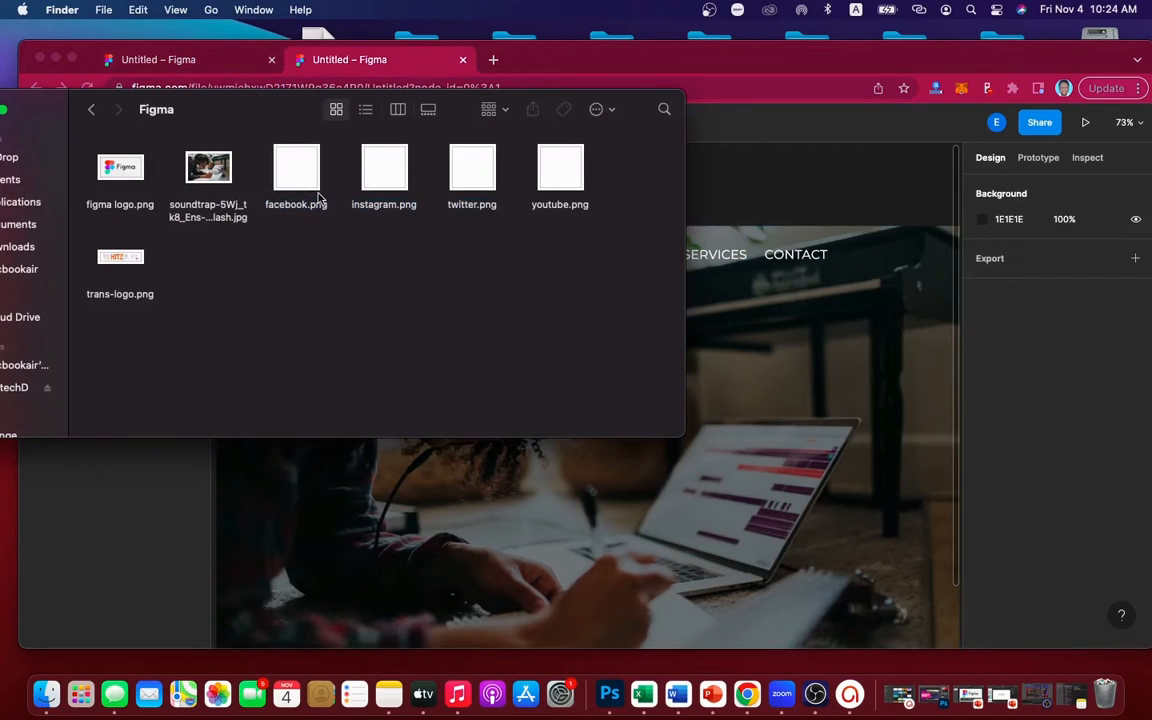
left_click_drag(291, 172, 768, 392)
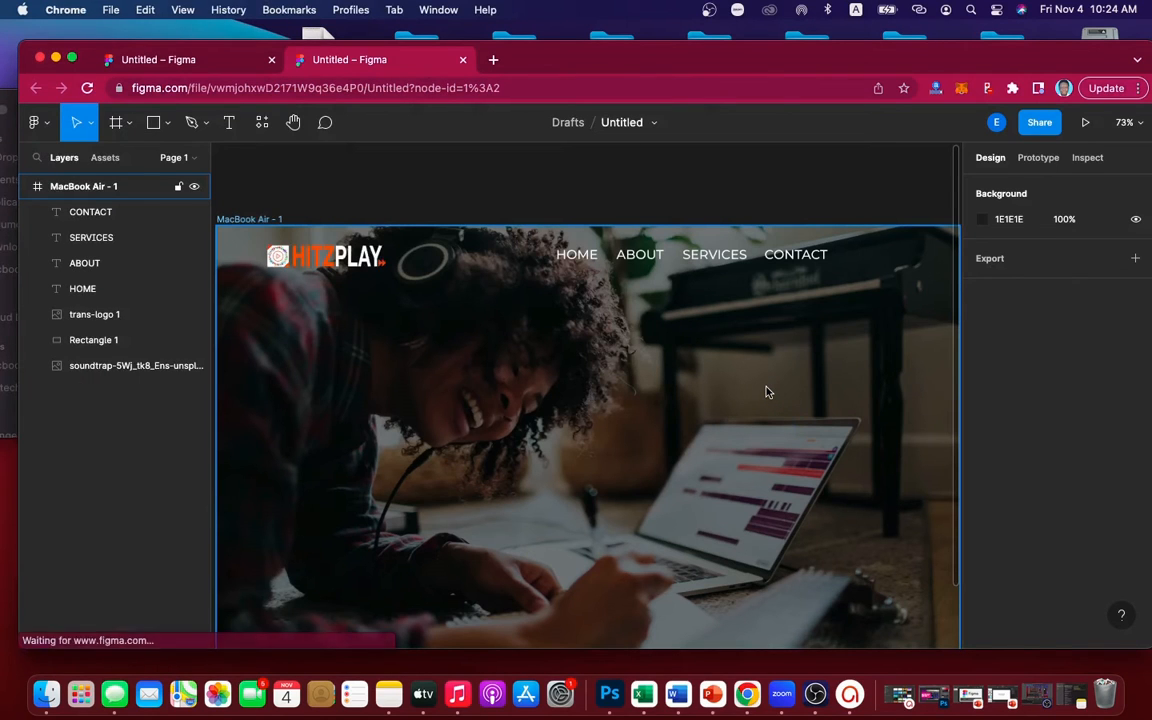
scroll(768, 392, "down", 5)
scroll(768, 392, "up", 3)
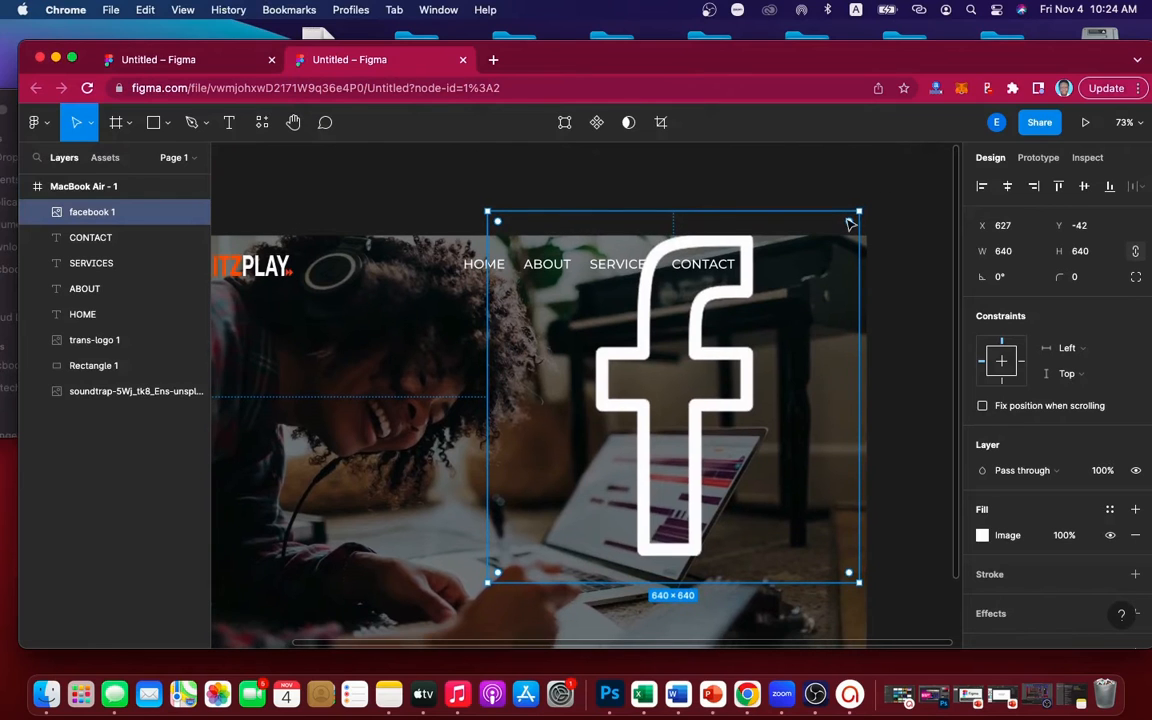
Shrink the Facebook icon, unlink its proportions, and set its width and height to 40.
left_click_drag(857, 212, 765, 330)
left_click_drag(716, 382, 509, 561)
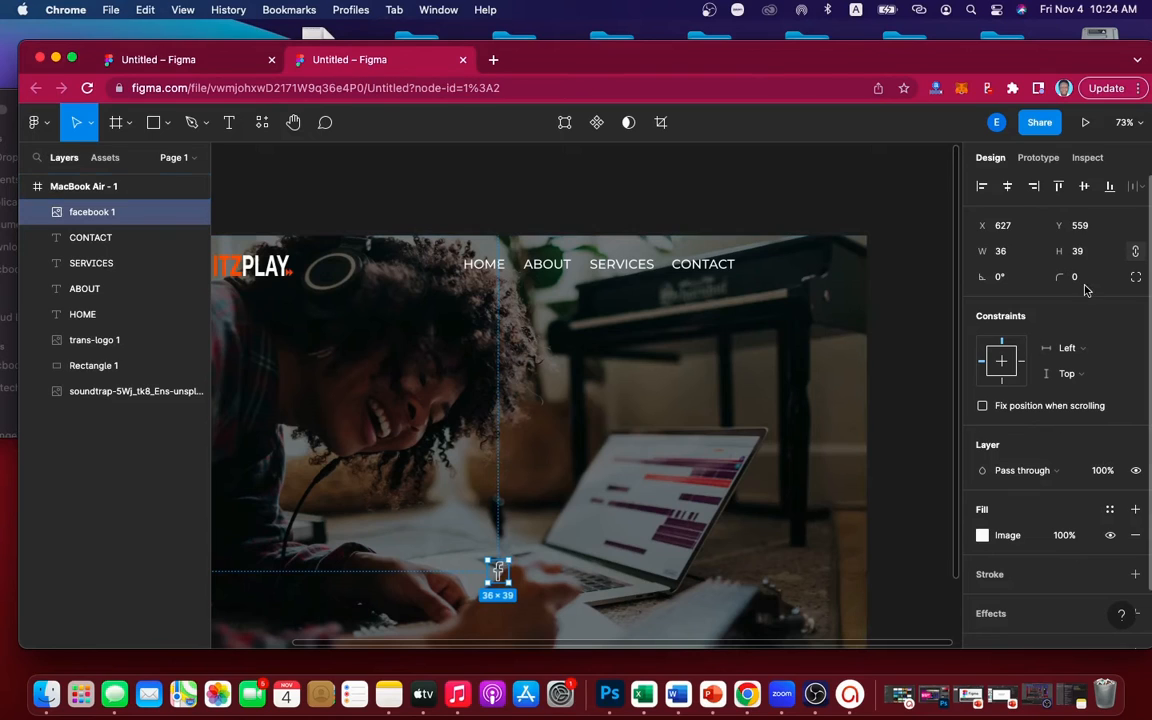
left_click(1008, 254)
type("40")
key("Return")
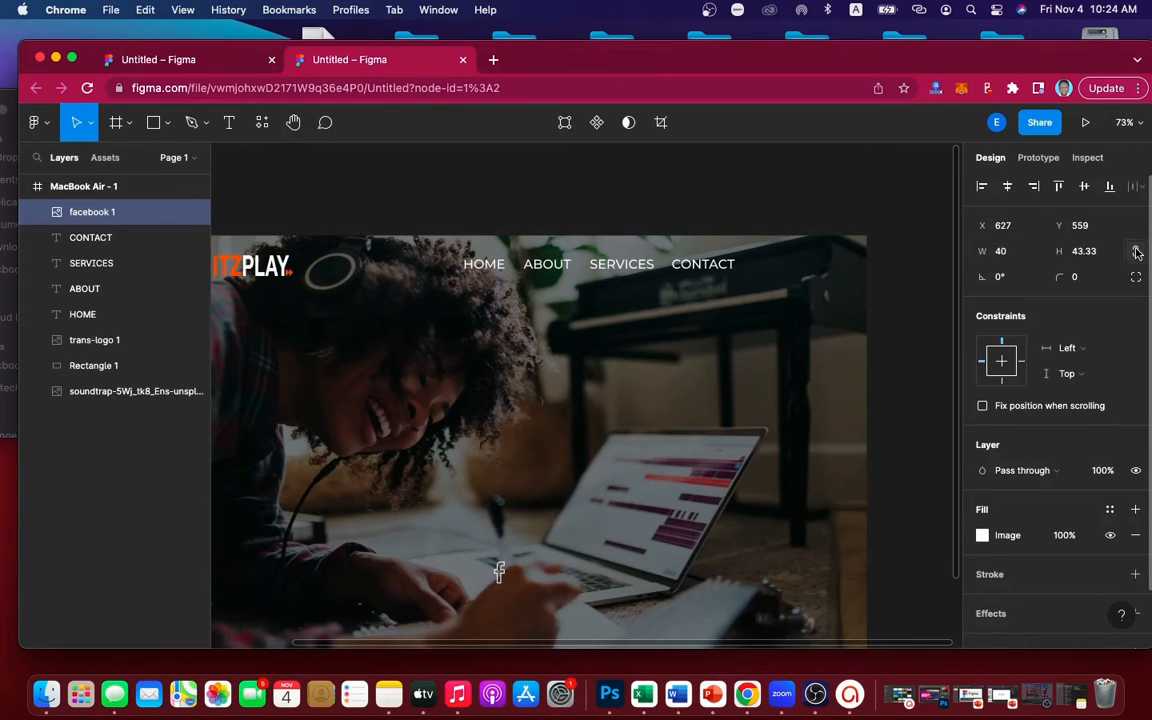
left_click(1090, 252)
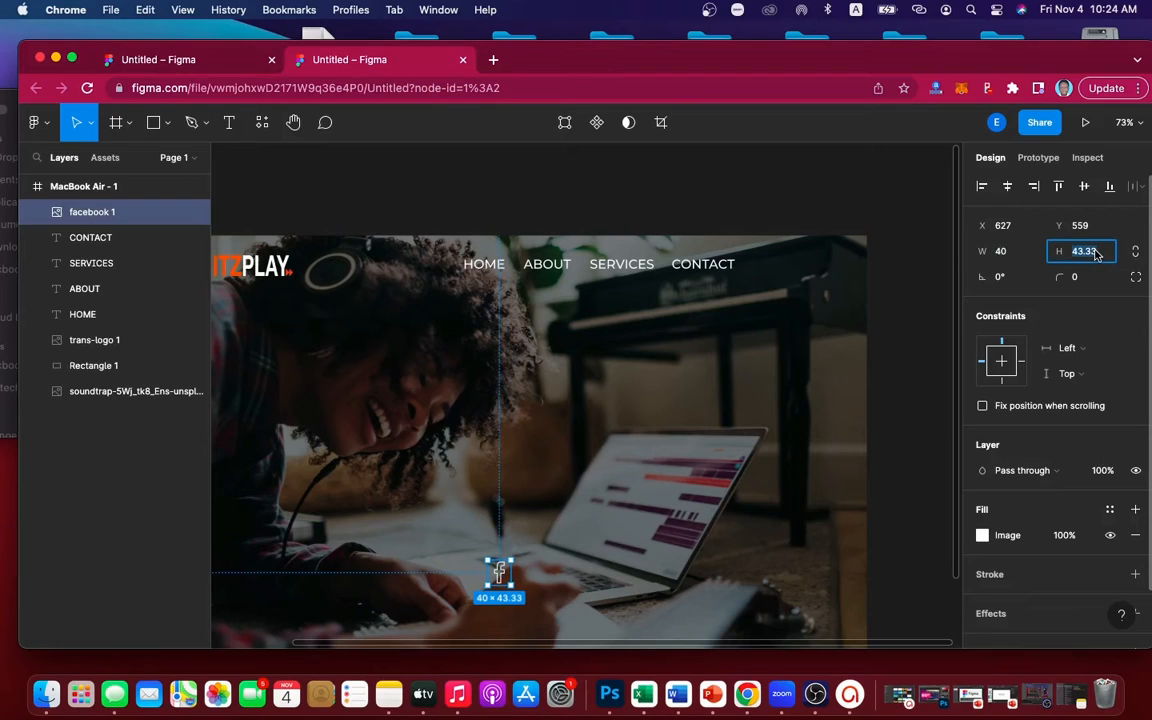
type("40")
key("Return")
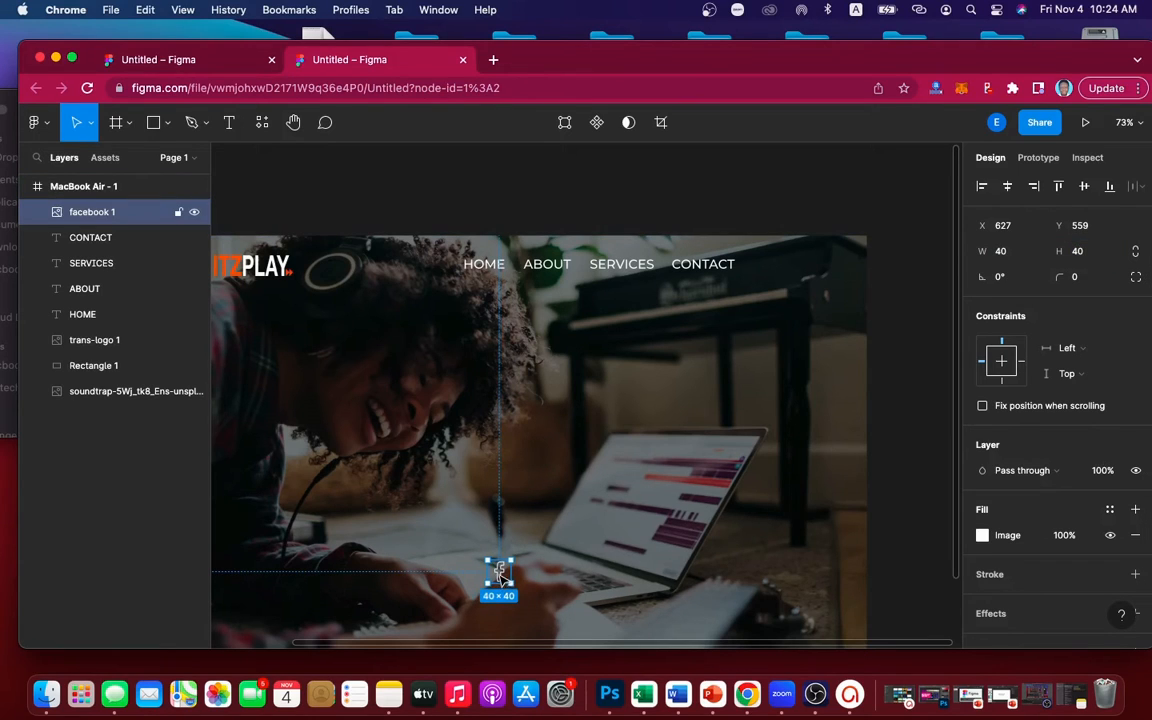
Move the Facebook icon into the navigation row after CONTACT, at about X 1075, Y 27.
left_click_drag(499, 574, 764, 266)
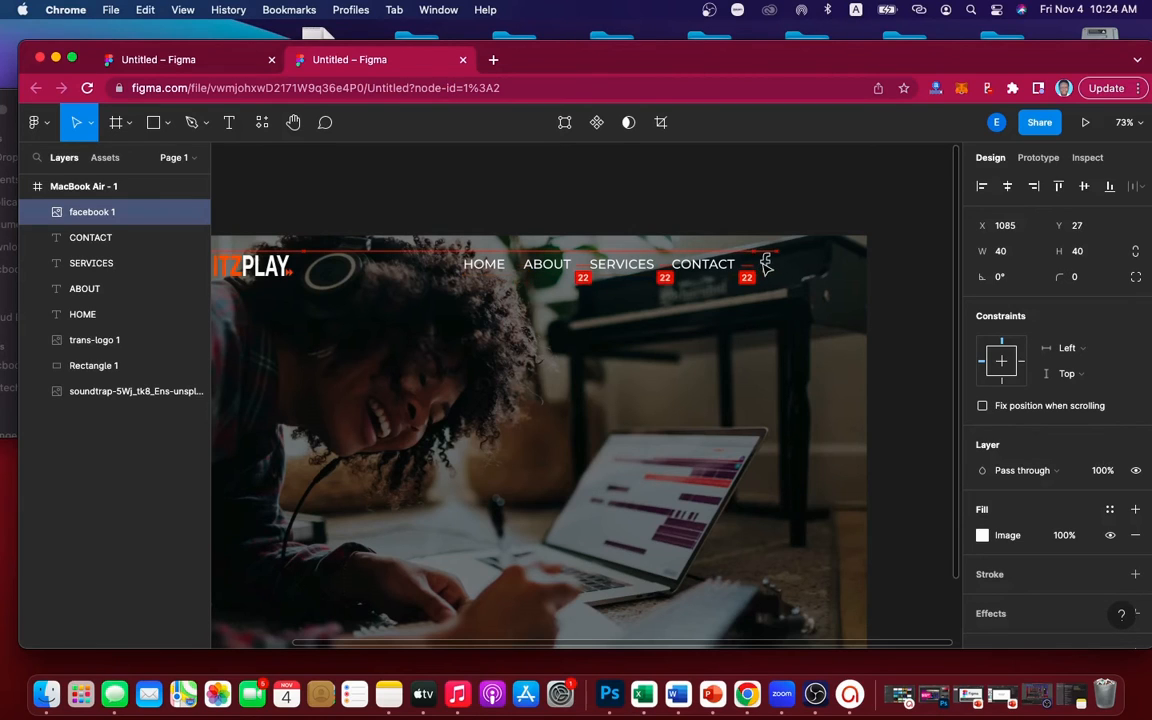
left_click_drag(762, 266, 762, 266)
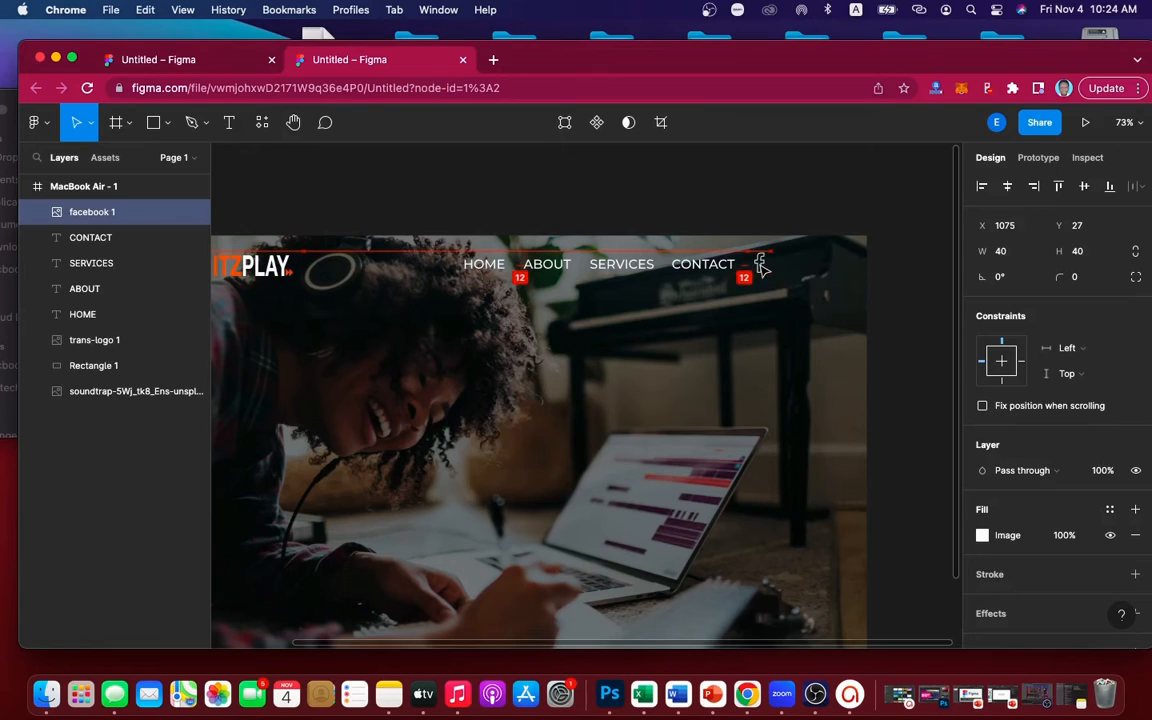
Nudge the Facebook icon down to Y 28 to line up with the navigation row, and deselect it.
left_click(761, 266)
left_click_drag(761, 265, 762, 268)
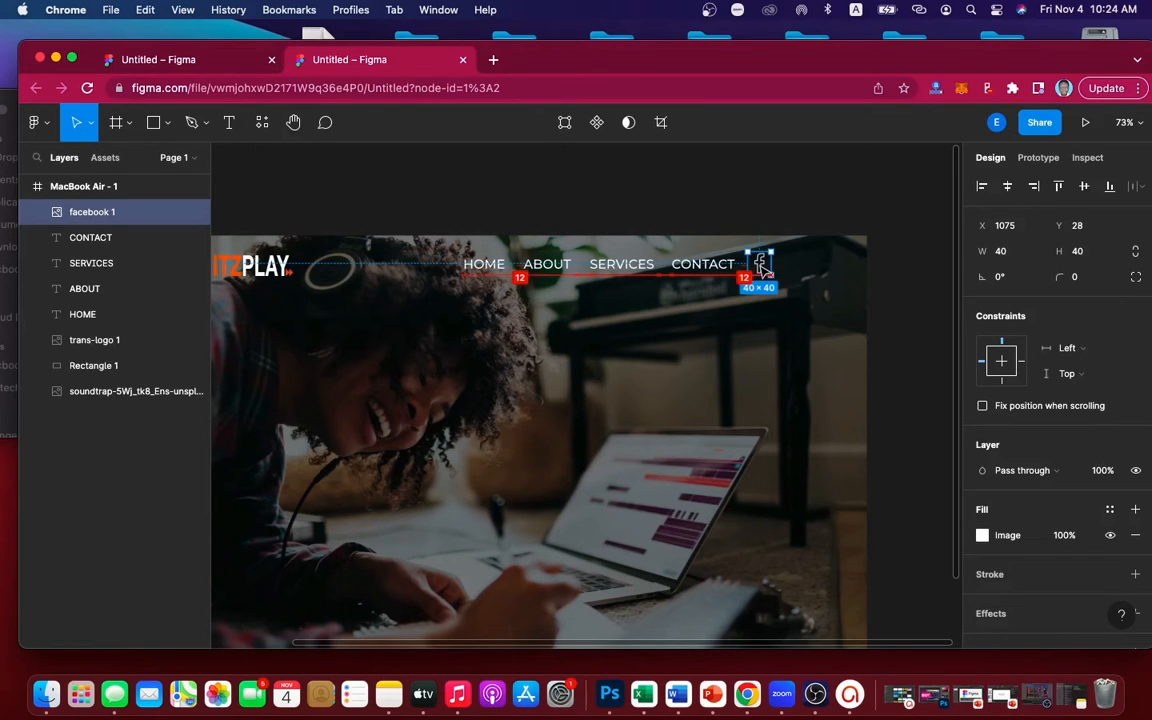
left_click(741, 325)
scroll(741, 325, "down", 5)
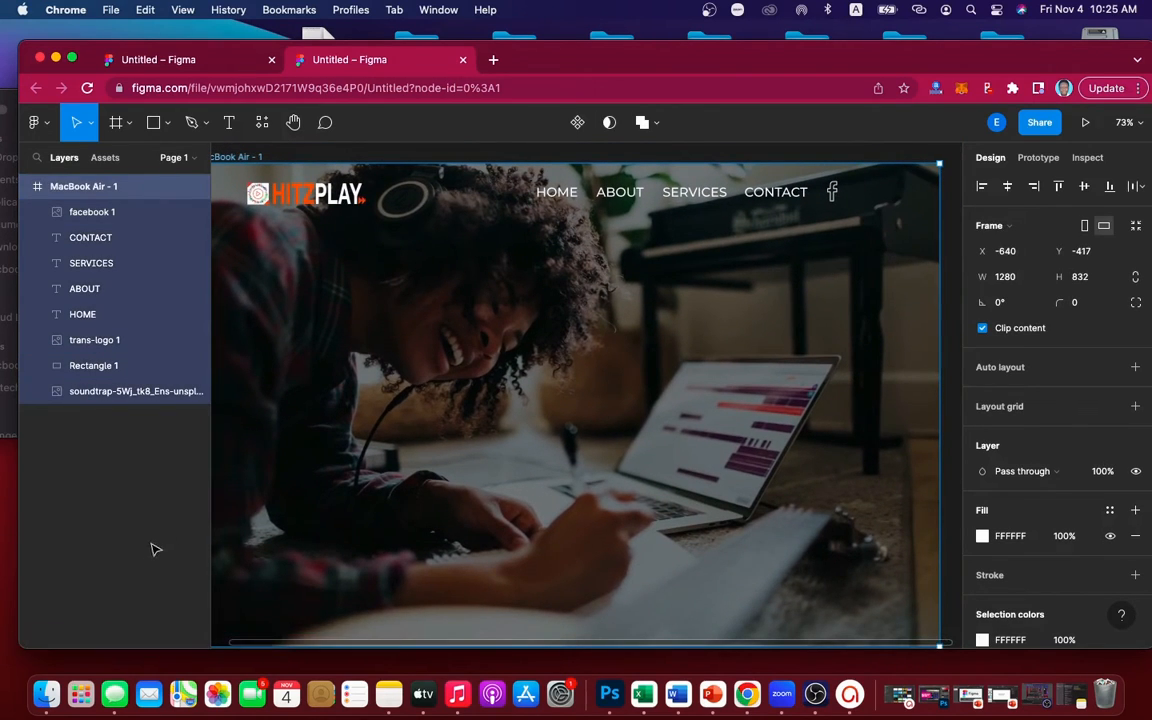
left_click(124, 490)
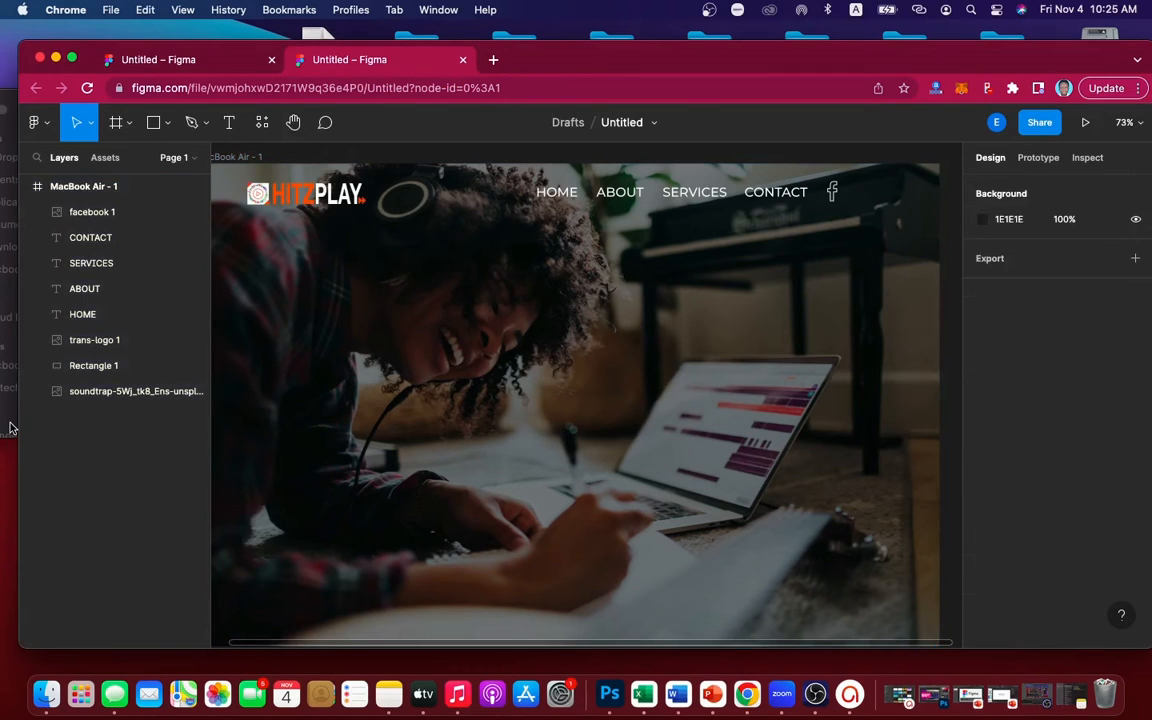
Import instagram.png from Finder onto the MacBook Air - 1 frame.
left_click(10, 390)
left_click(386, 177)
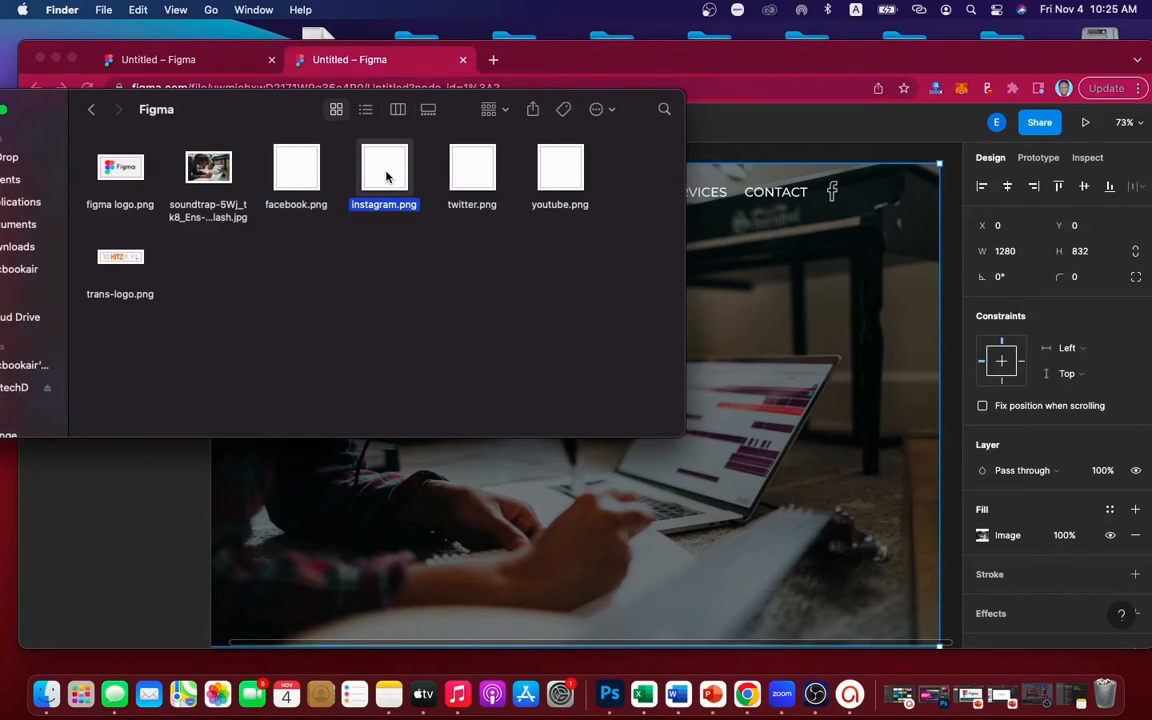
left_click_drag(386, 177, 657, 541)
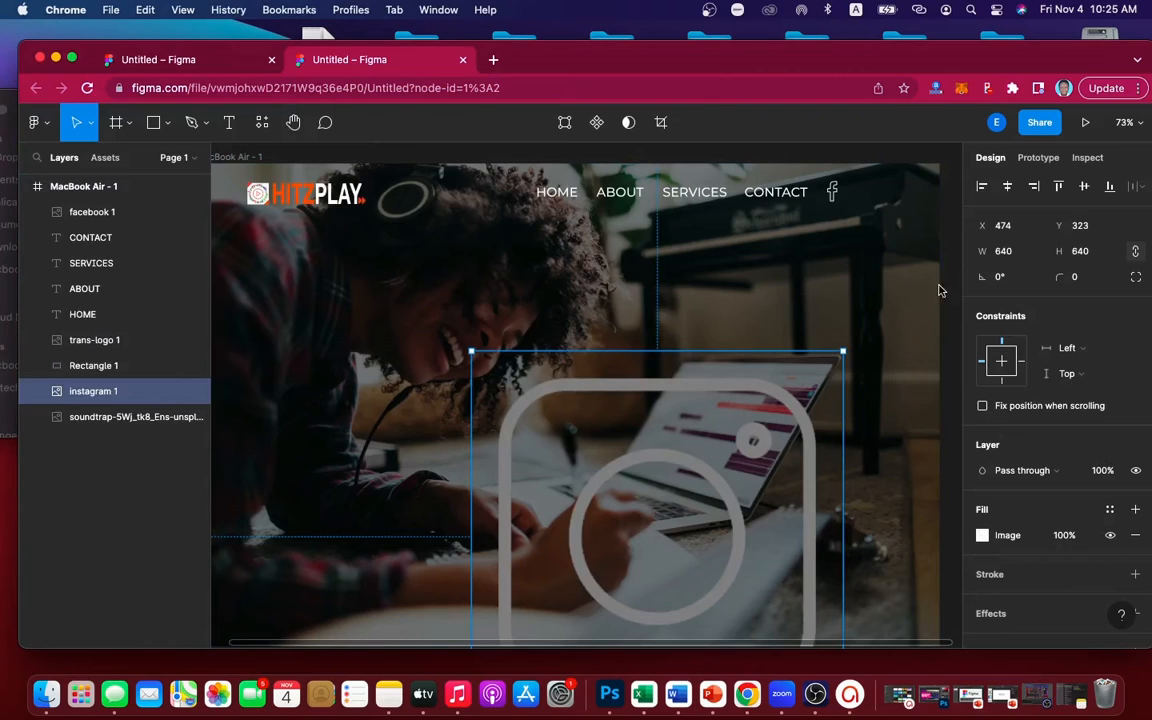
Resize the Instagram icon to 40 by 40 with unlinked proportions and place it after the Facebook icon at about X 1115, Y 28.
left_click(1137, 253)
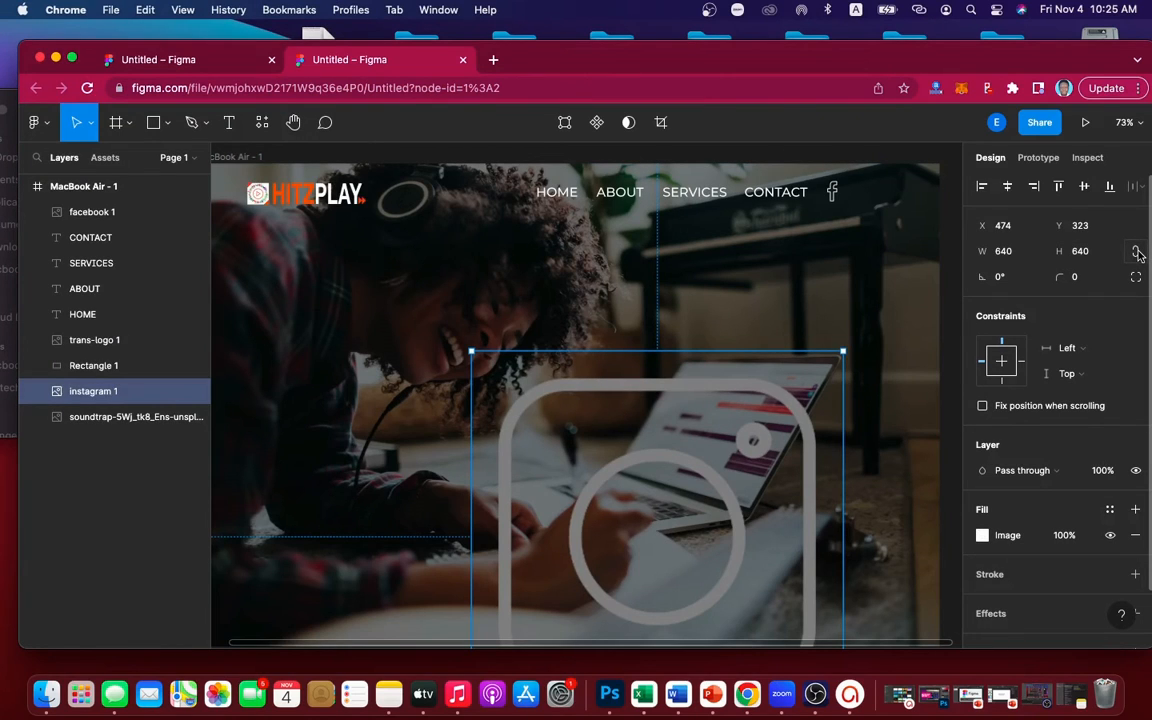
left_click(1014, 256)
type("40")
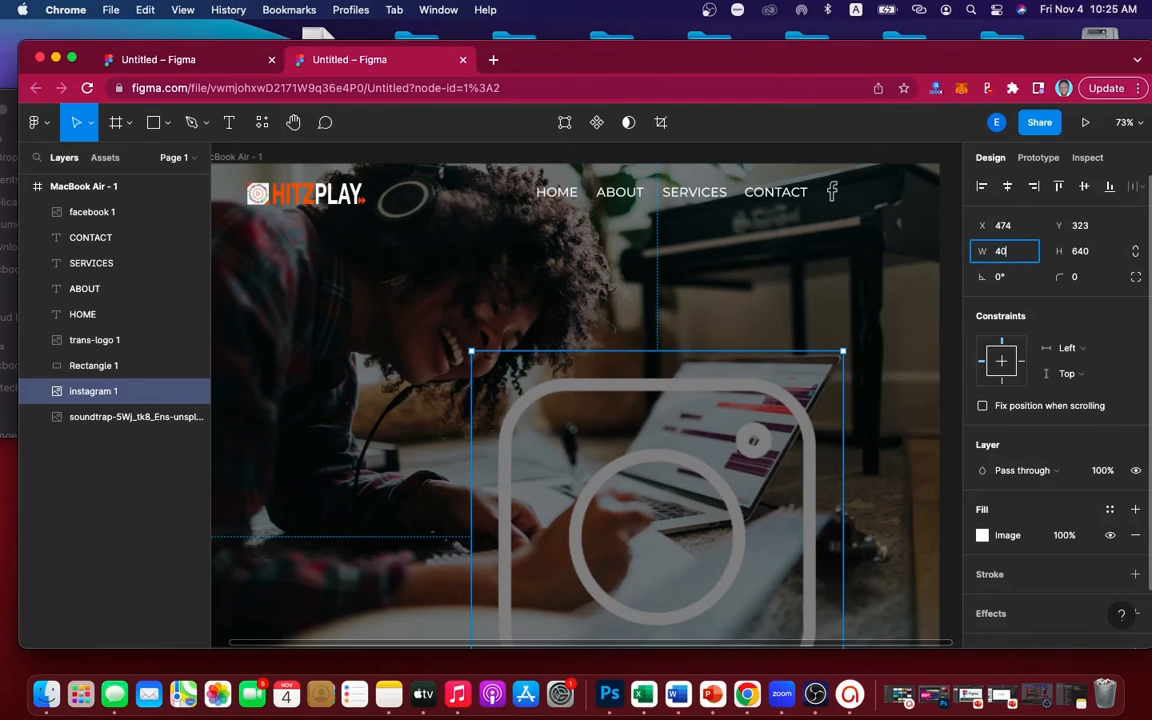
left_click(1080, 253)
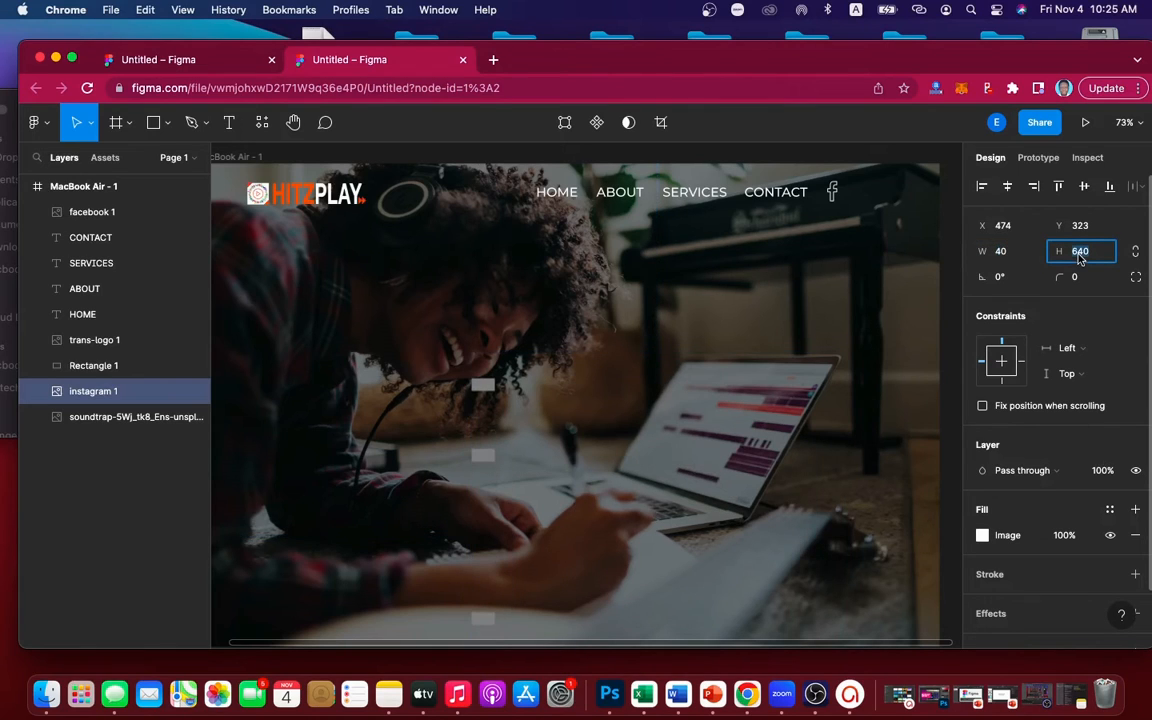
type("40")
key("Return")
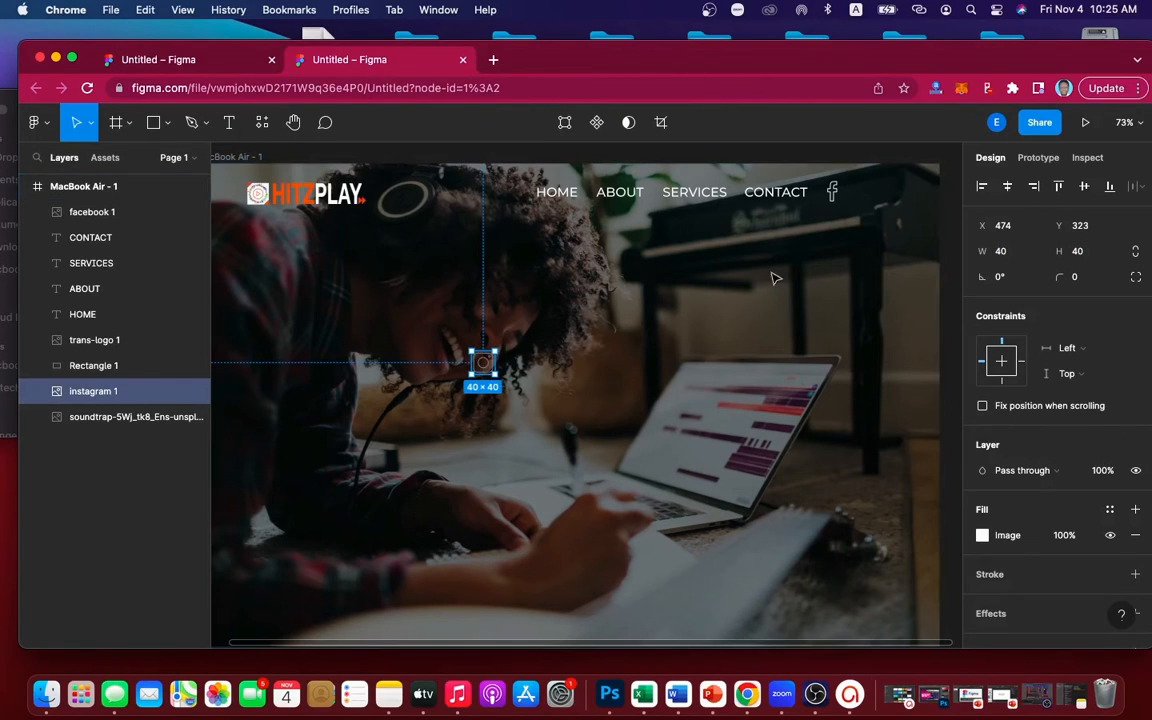
left_click_drag(484, 361, 858, 198)
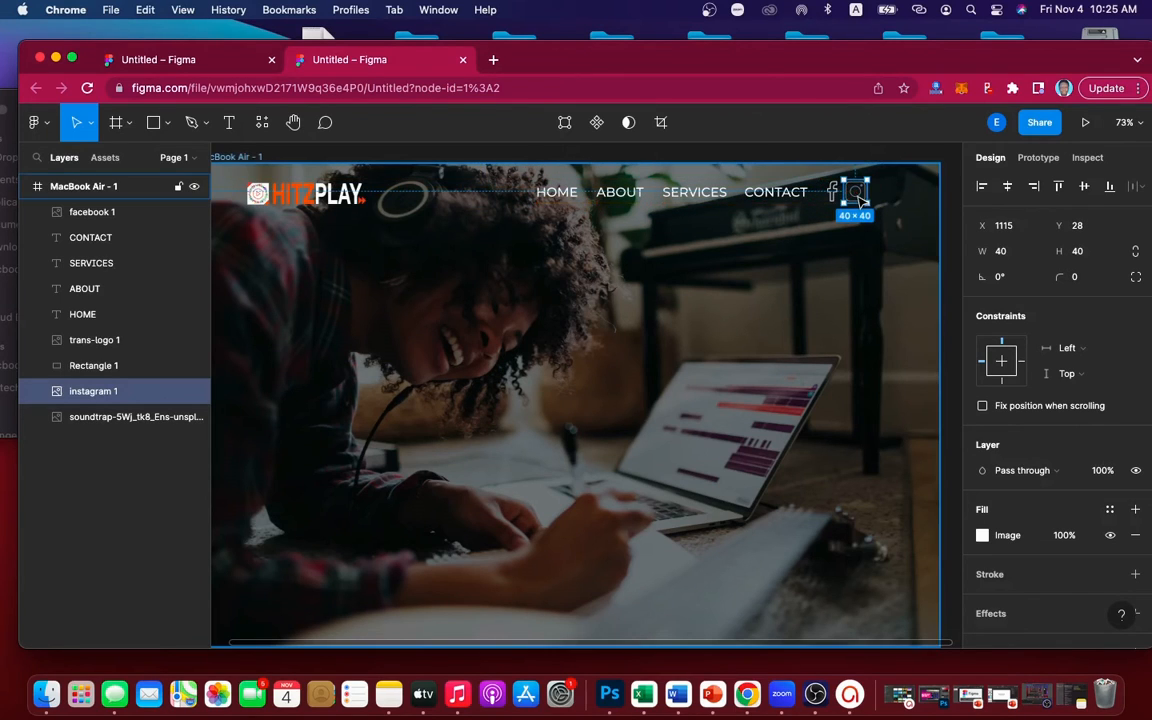
Import twitter.png from Finder onto the MacBook Air - 1 frame.
left_click(10, 390)
left_click(476, 172)
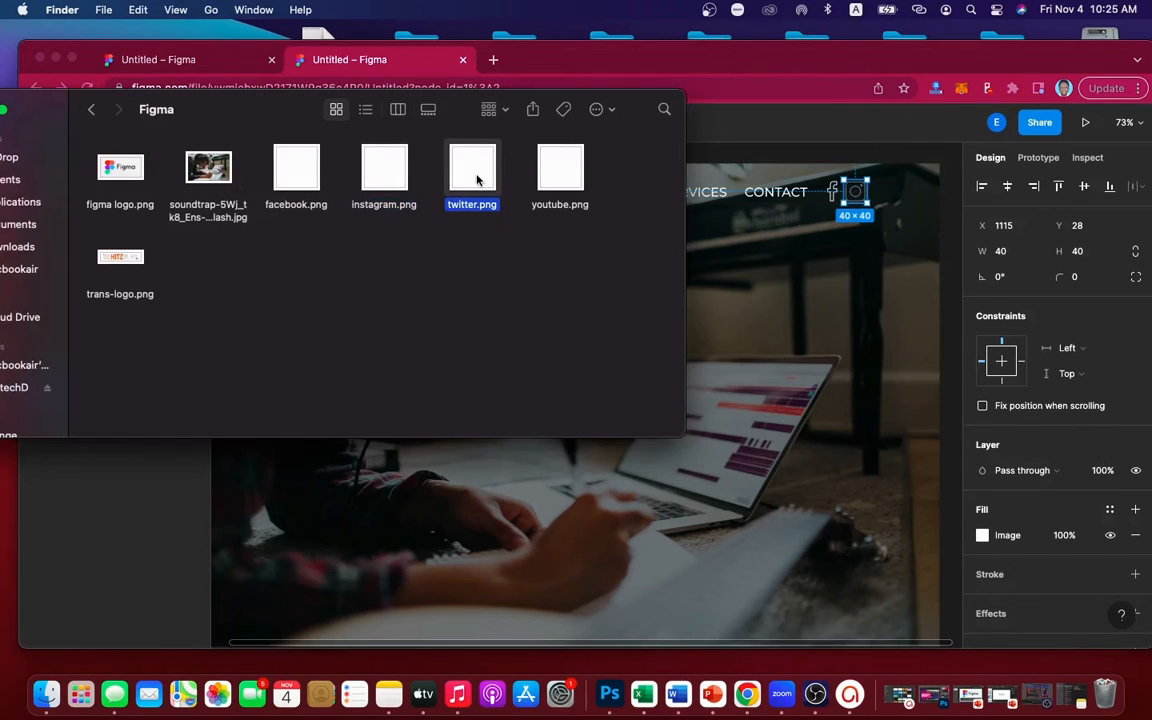
left_click_drag(476, 172, 748, 397)
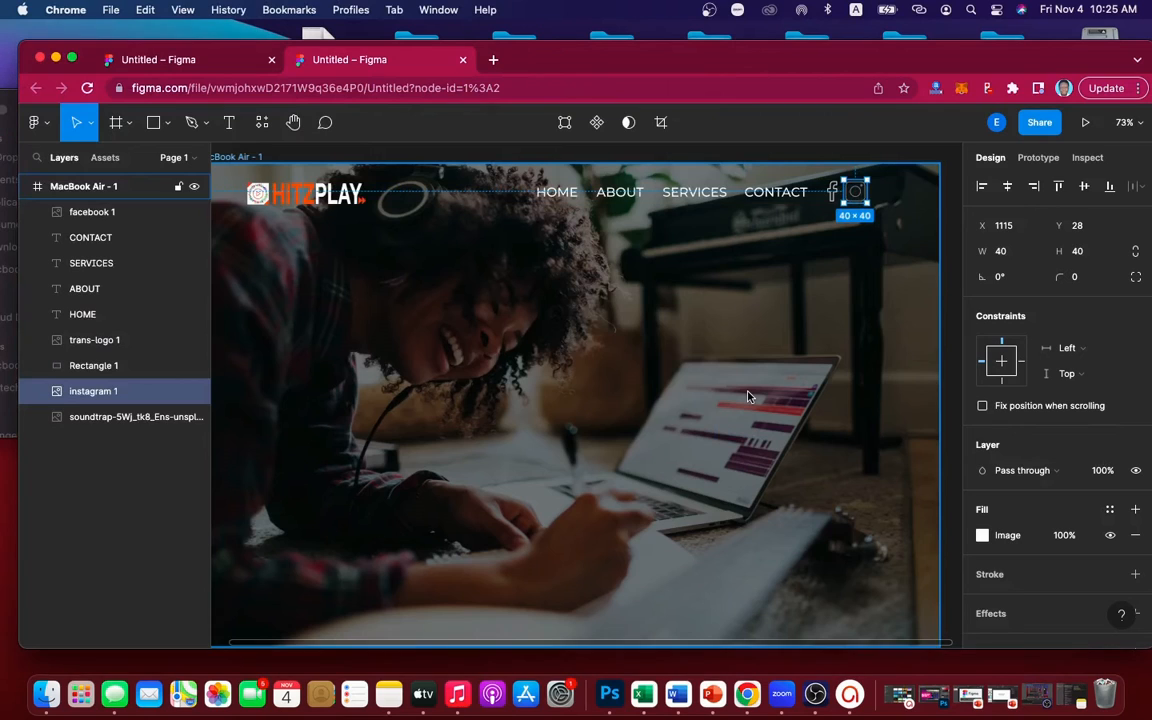
Set the Twitter icon's width to 40 with its proportions kept linked, and deselect it.
left_click(1007, 252)
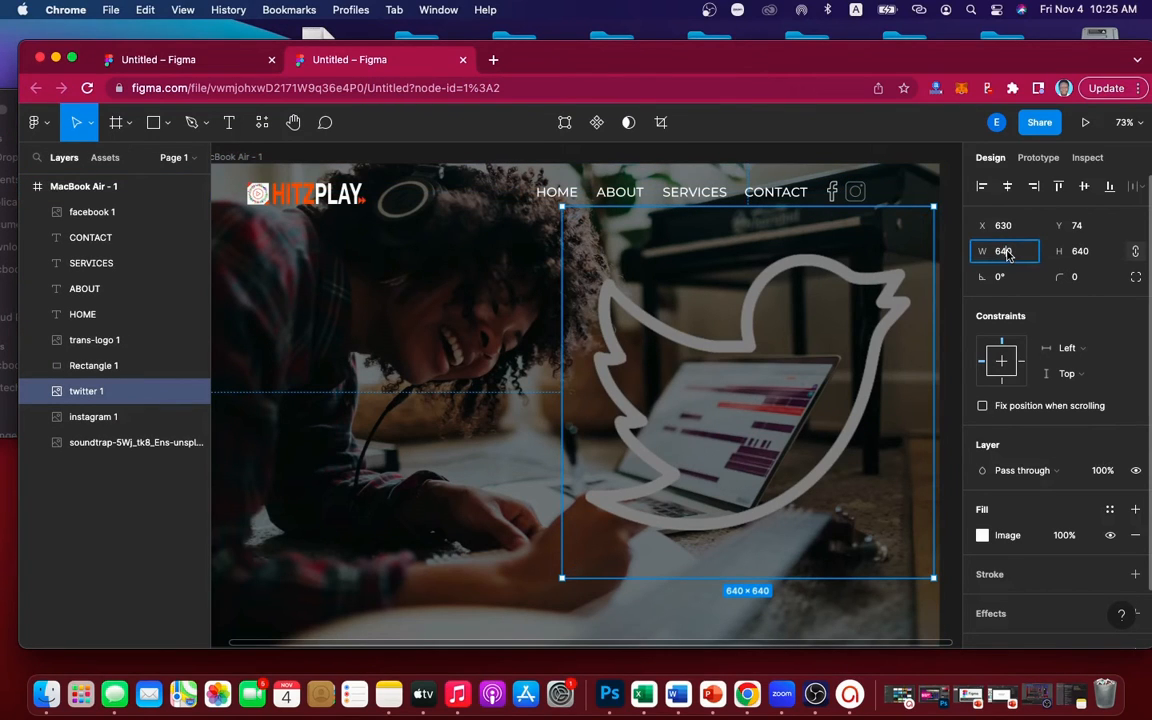
type("40")
key("Return")
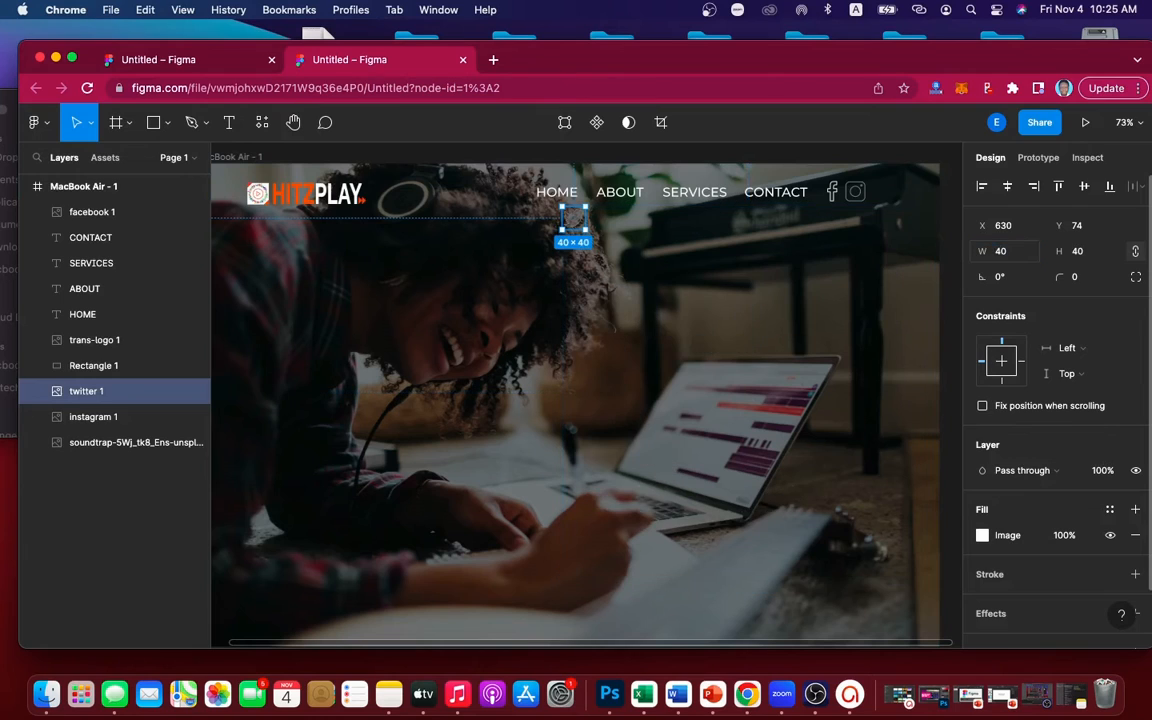
left_click(1085, 252)
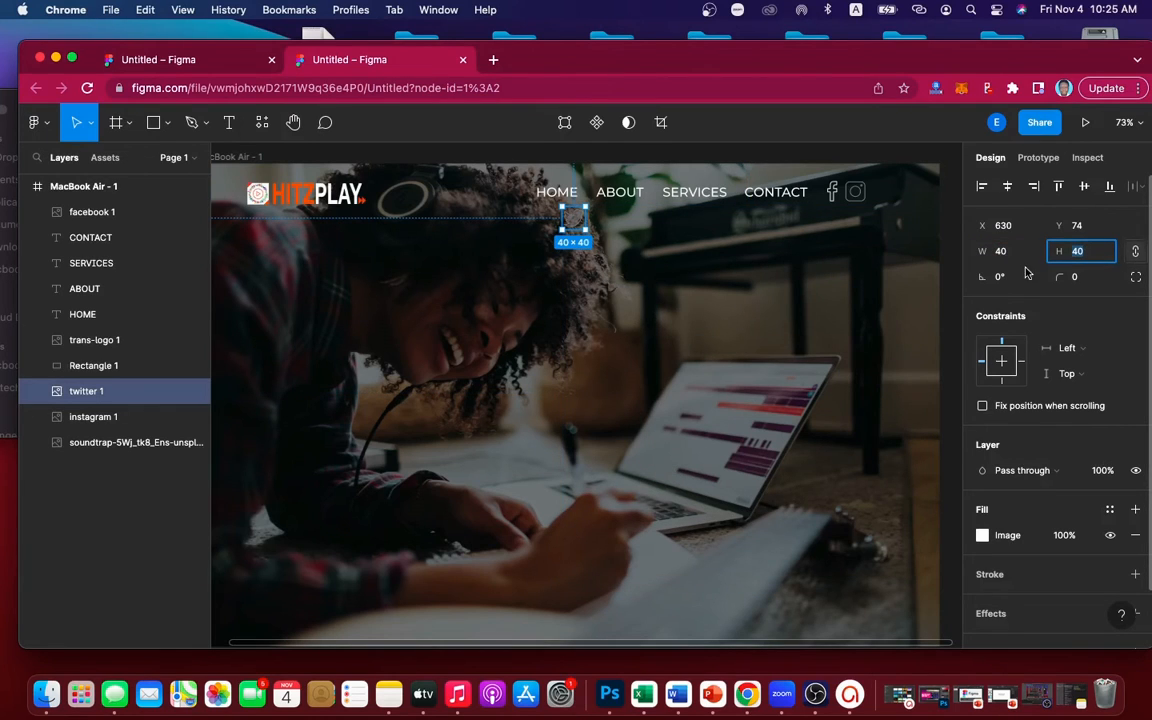
left_click(765, 298)
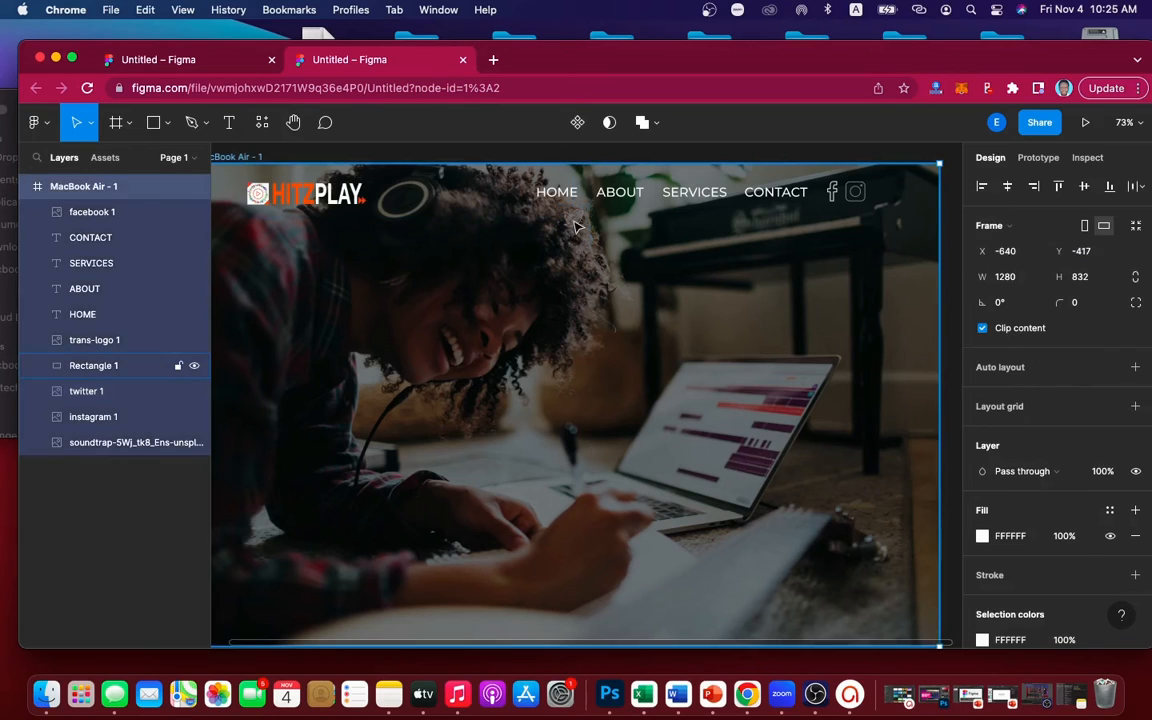
Move the twitter 1 and instagram 1 layers together above facebook 1, in front of the dark overlay rectangle.
left_click(577, 227)
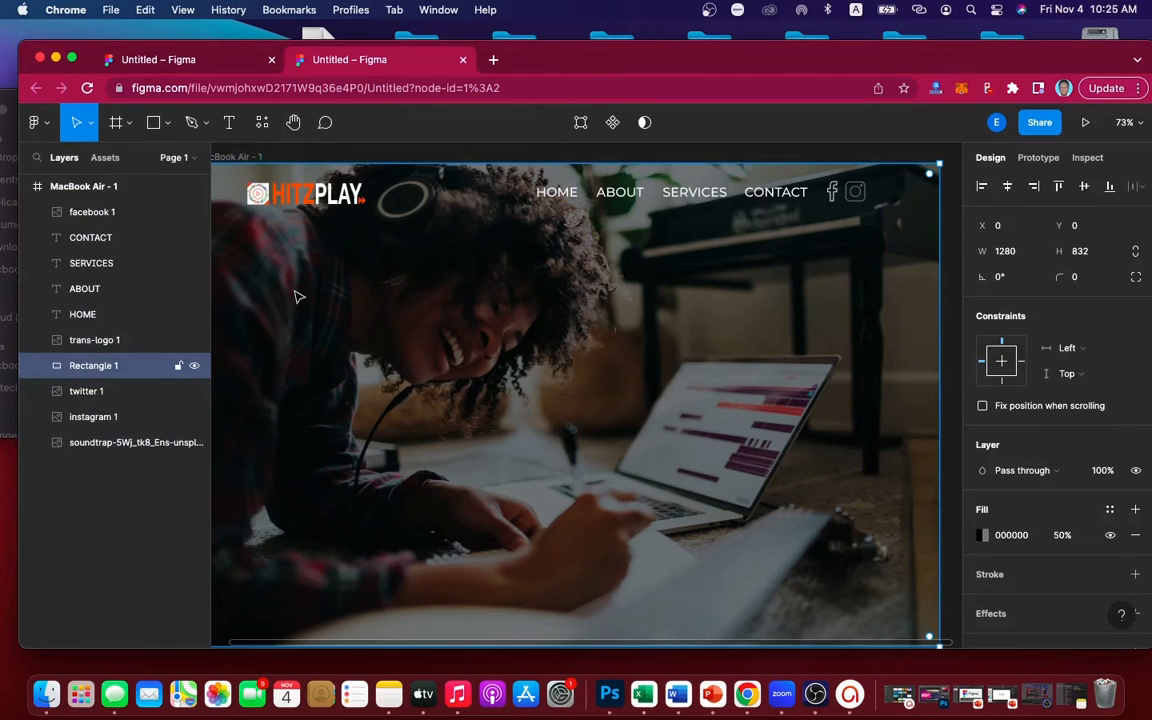
left_click(120, 394)
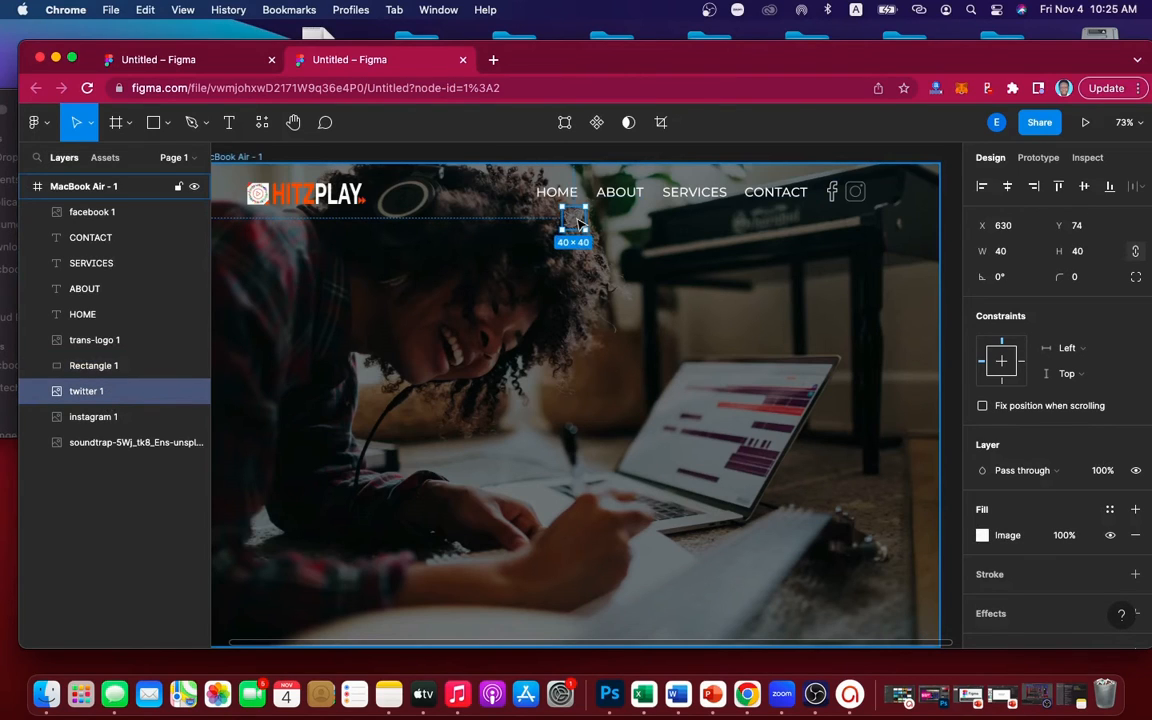
left_click(128, 418, "shift")
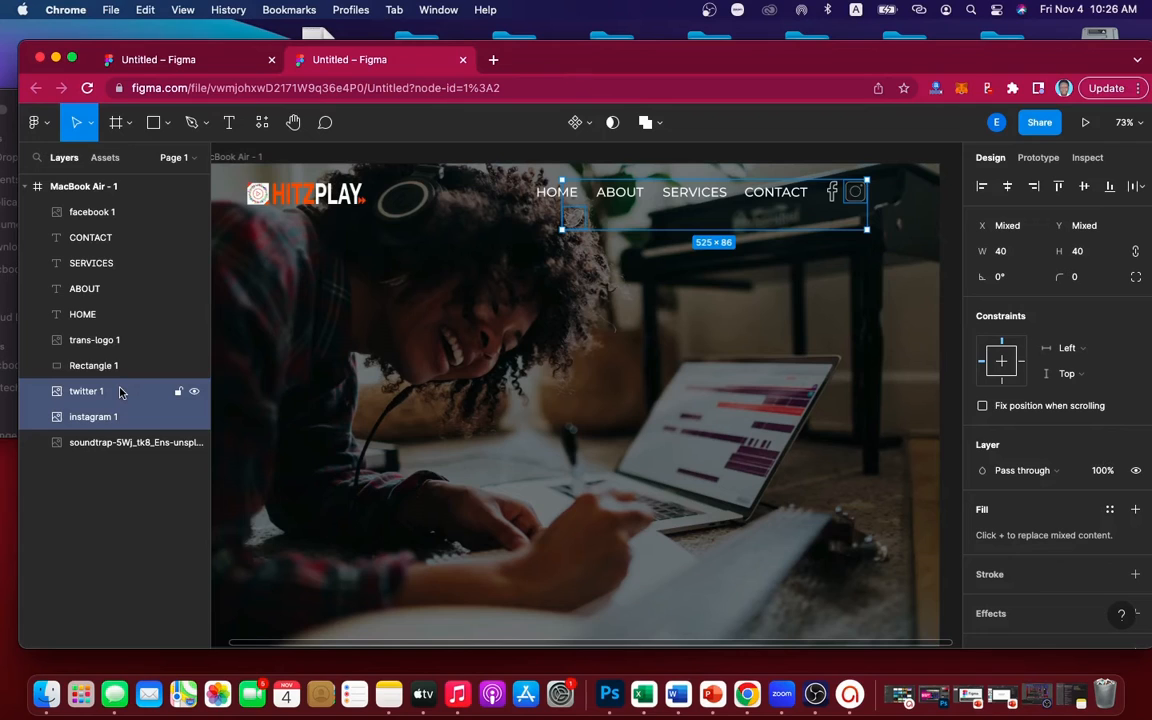
left_click_drag(119, 392, 131, 212)
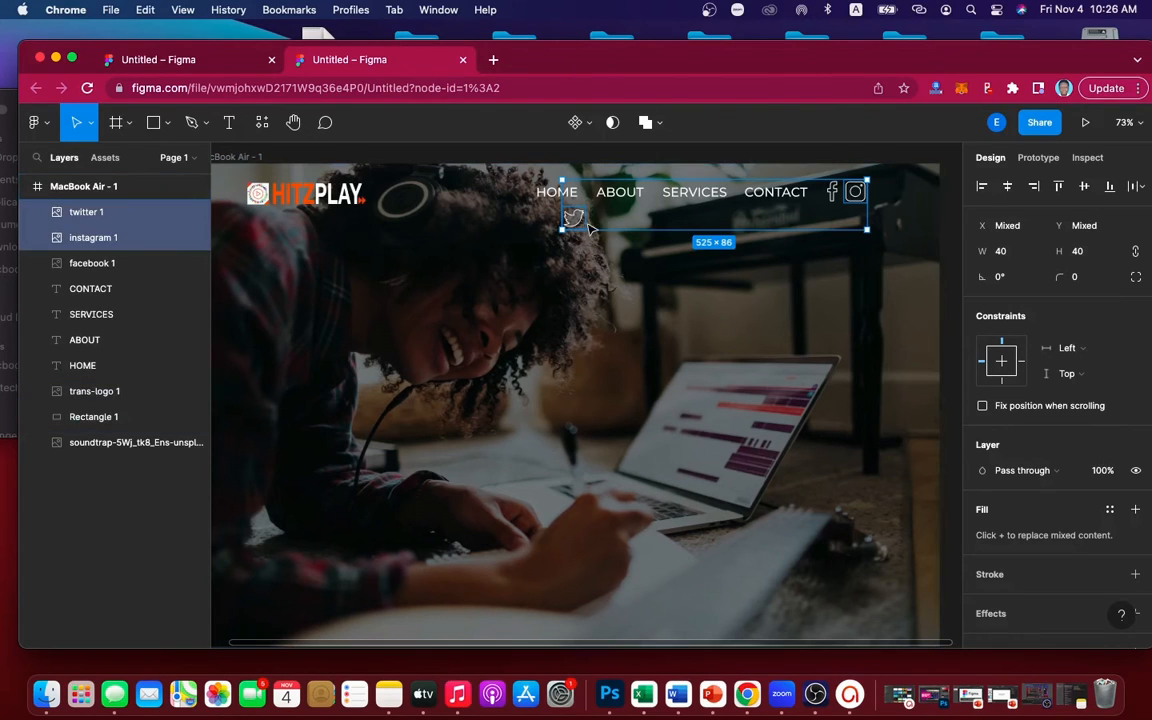
Move the Twitter icon into the navigation row after the Instagram icon, at X 1164, Y 28, and deselect it.
left_click(113, 216)
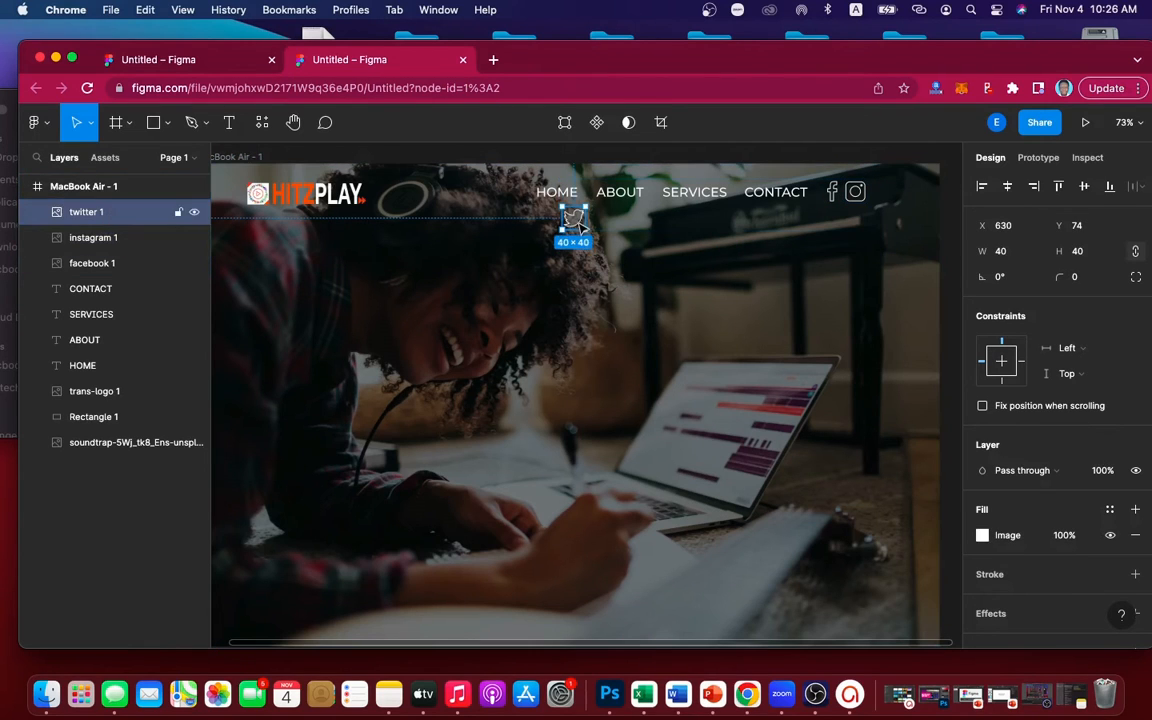
left_click_drag(580, 225, 886, 196)
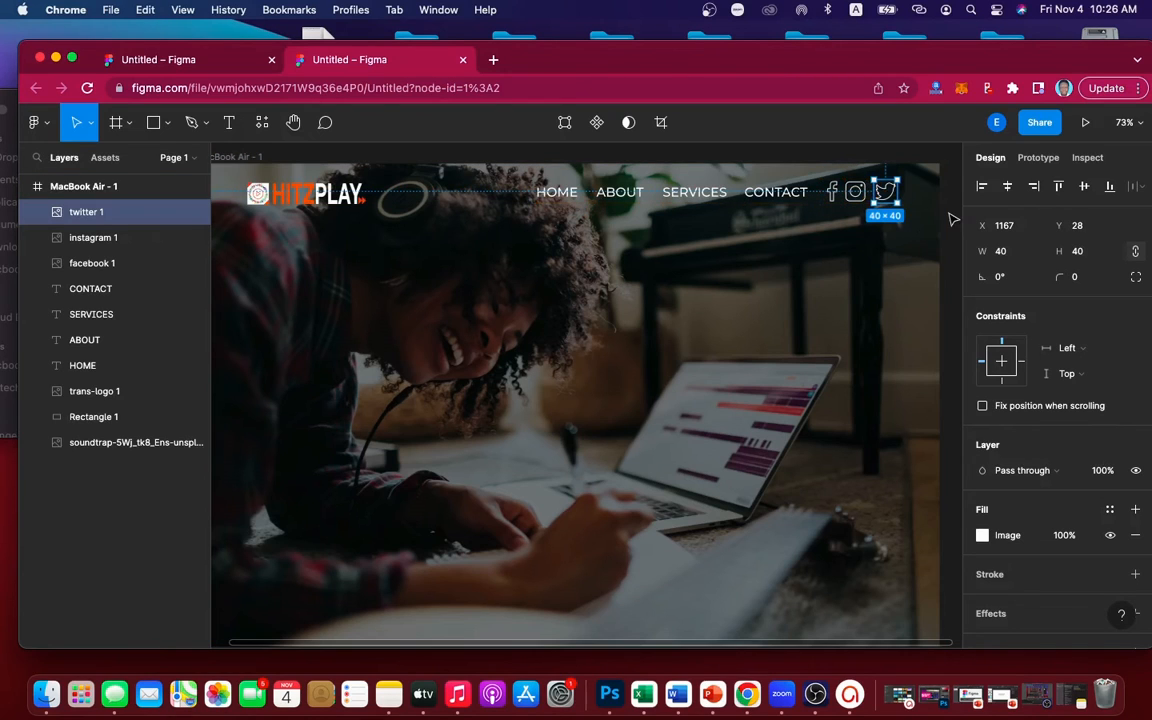
key("Left")
key("Left")
key("Left")
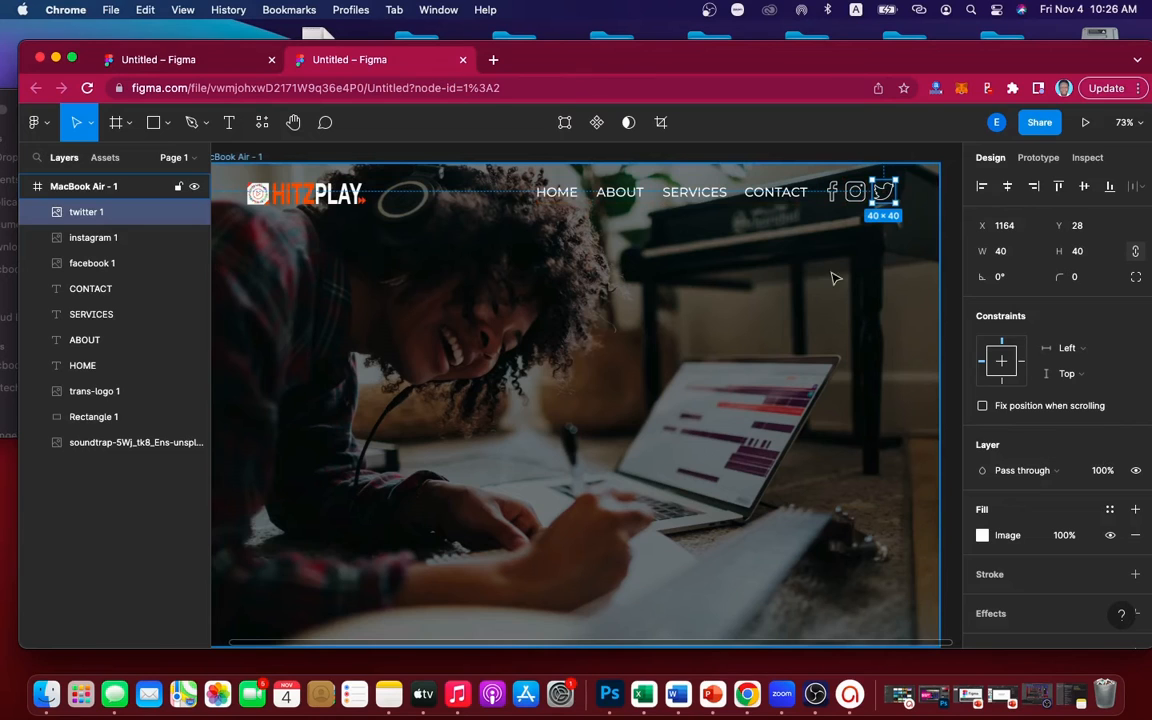
scroll(818, 319, "down", 3)
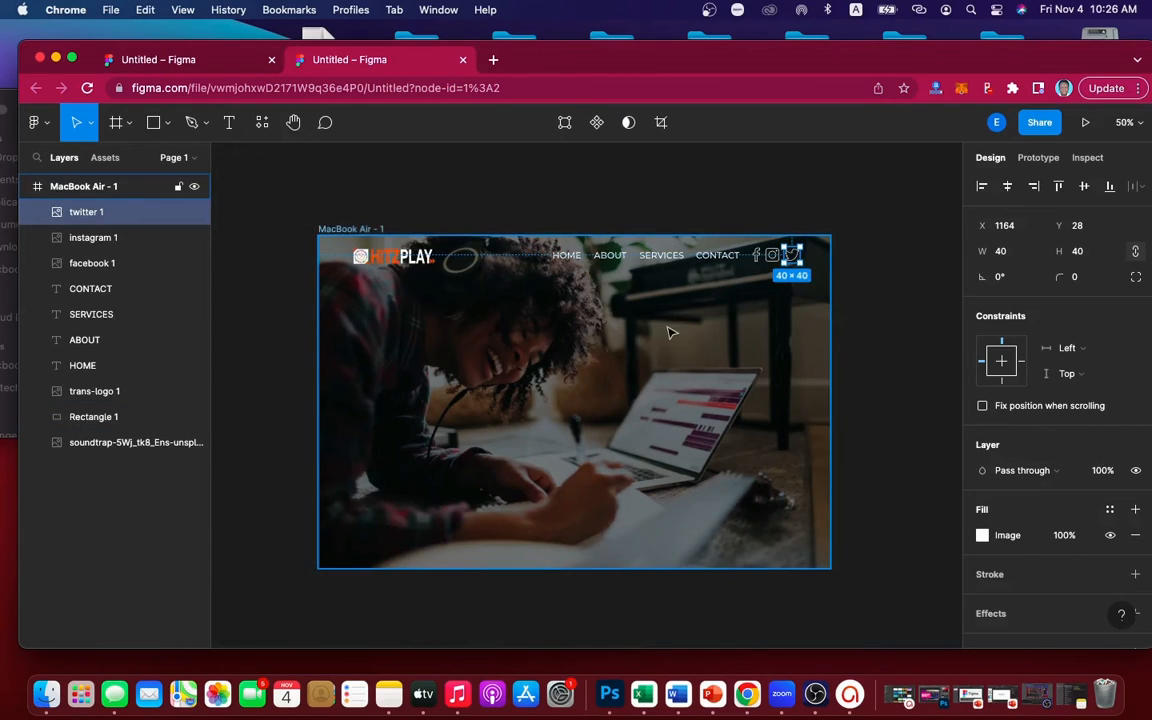
left_click(921, 301)
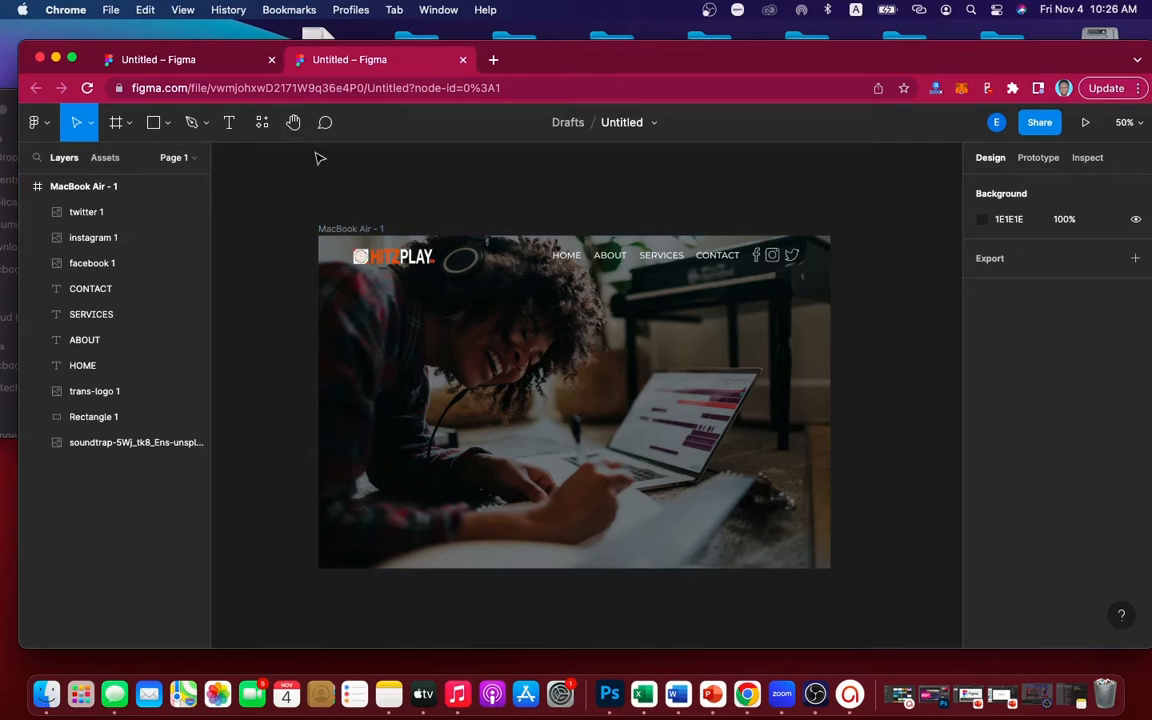
In the finished reference file, examine the text settings of the headline, the tagline and the STREAM NOW label.
left_click(170, 60)
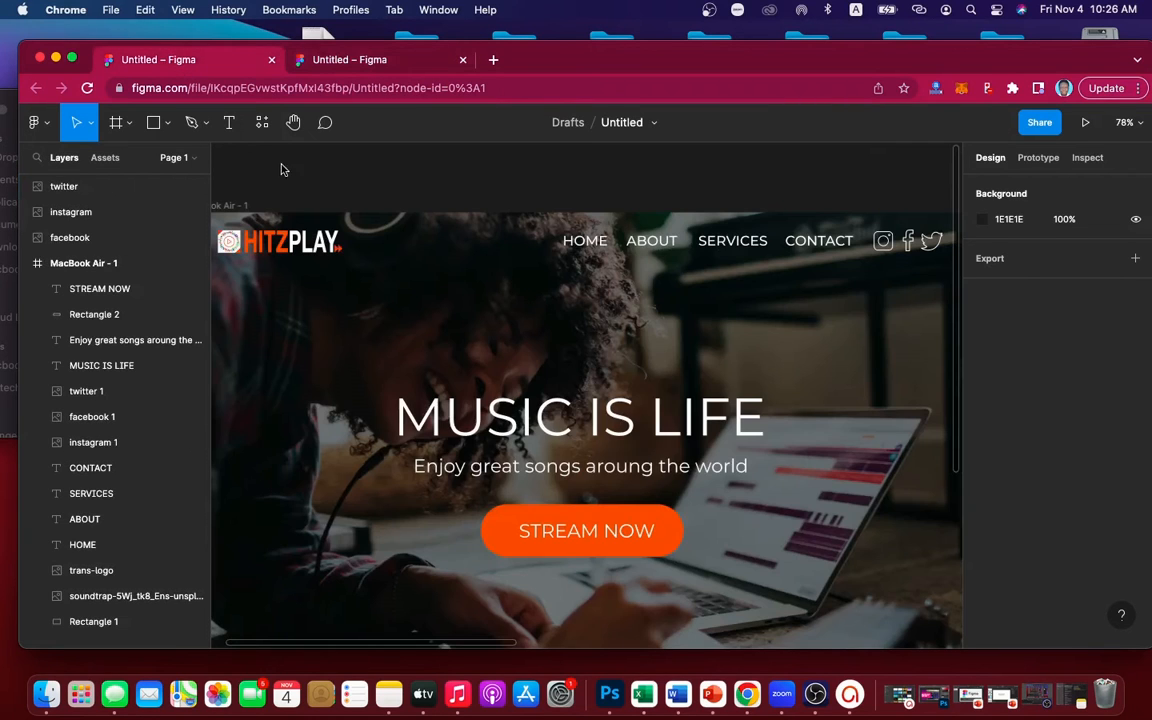
scroll(503, 361, "down", 3)
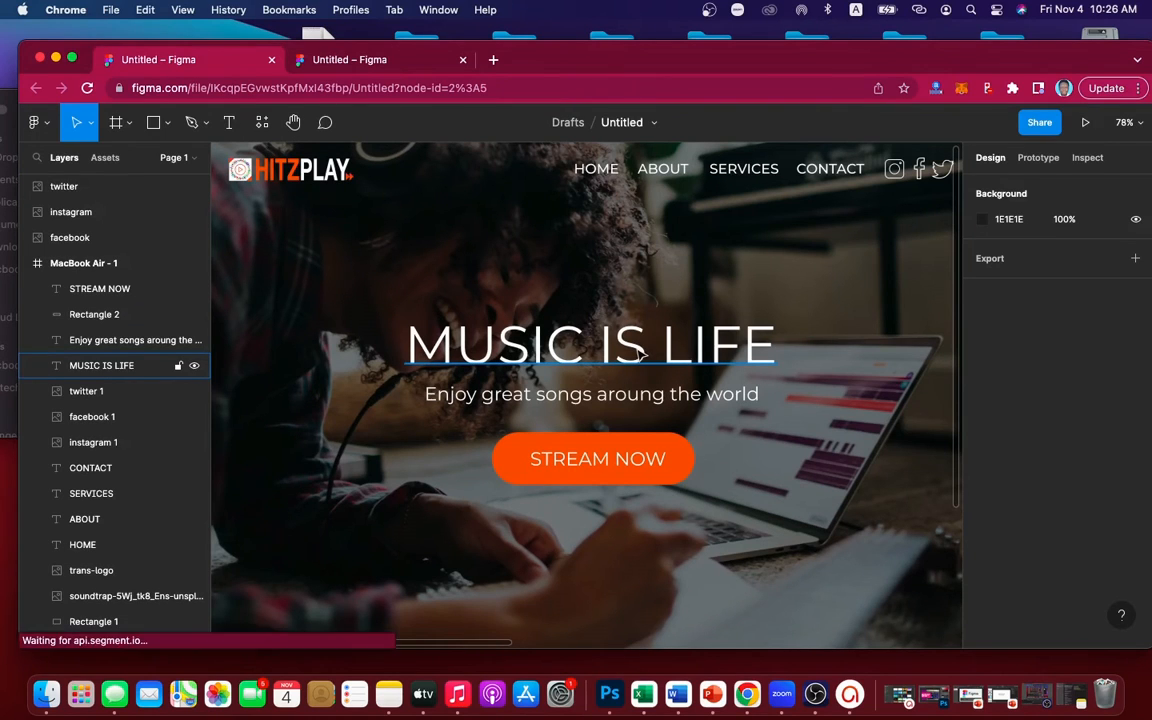
left_click(688, 361)
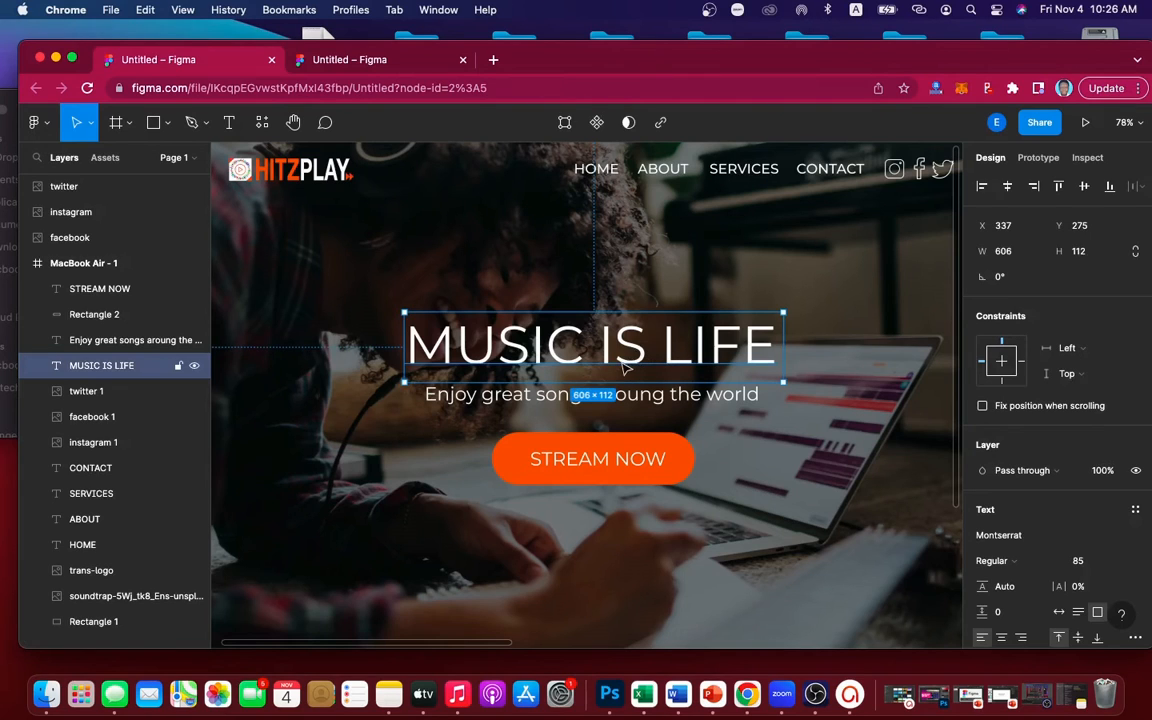
left_click(551, 397)
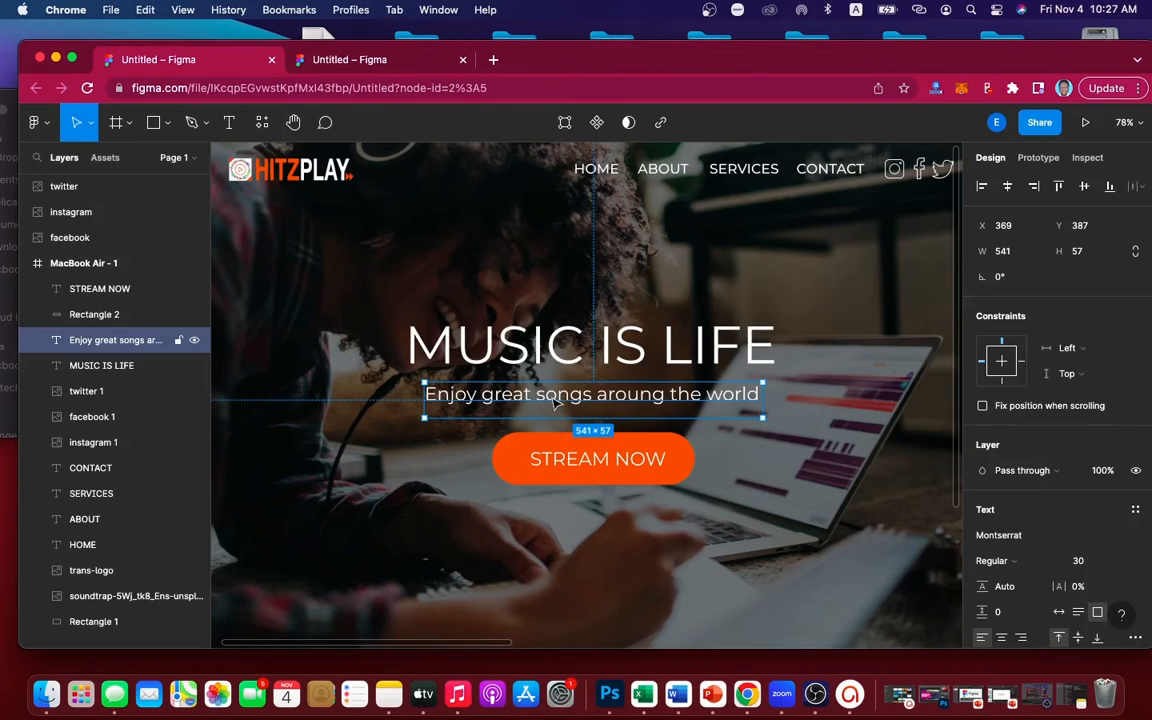
left_click(560, 461)
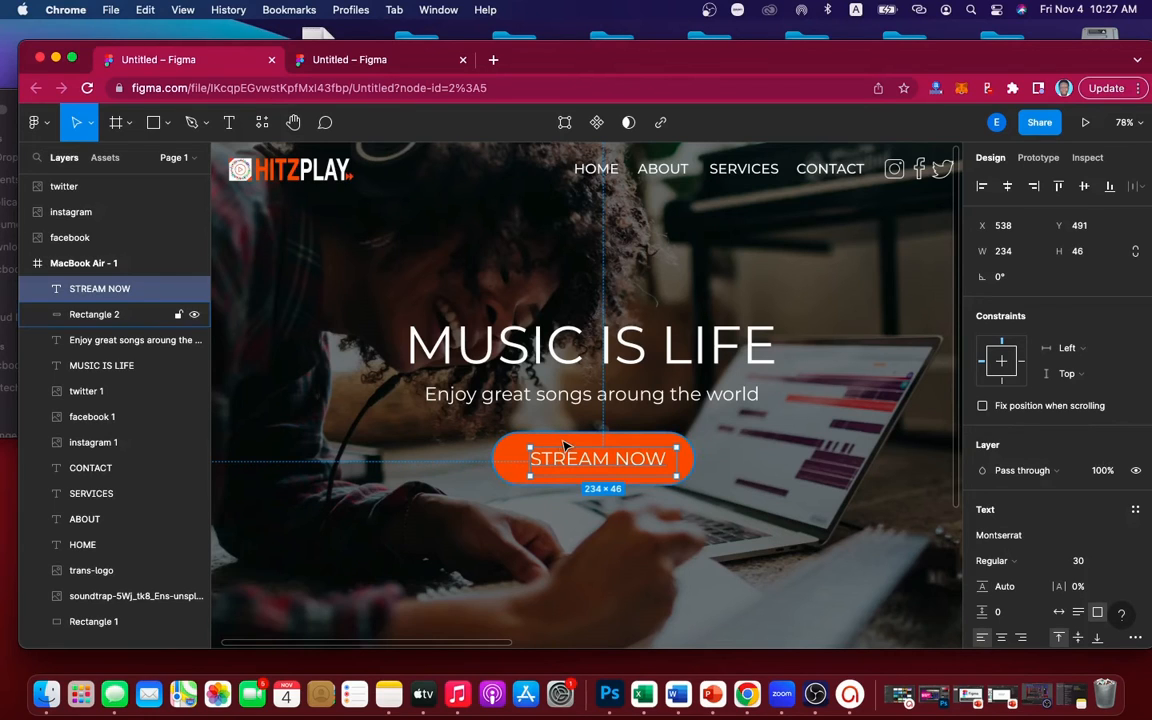
left_click(605, 343)
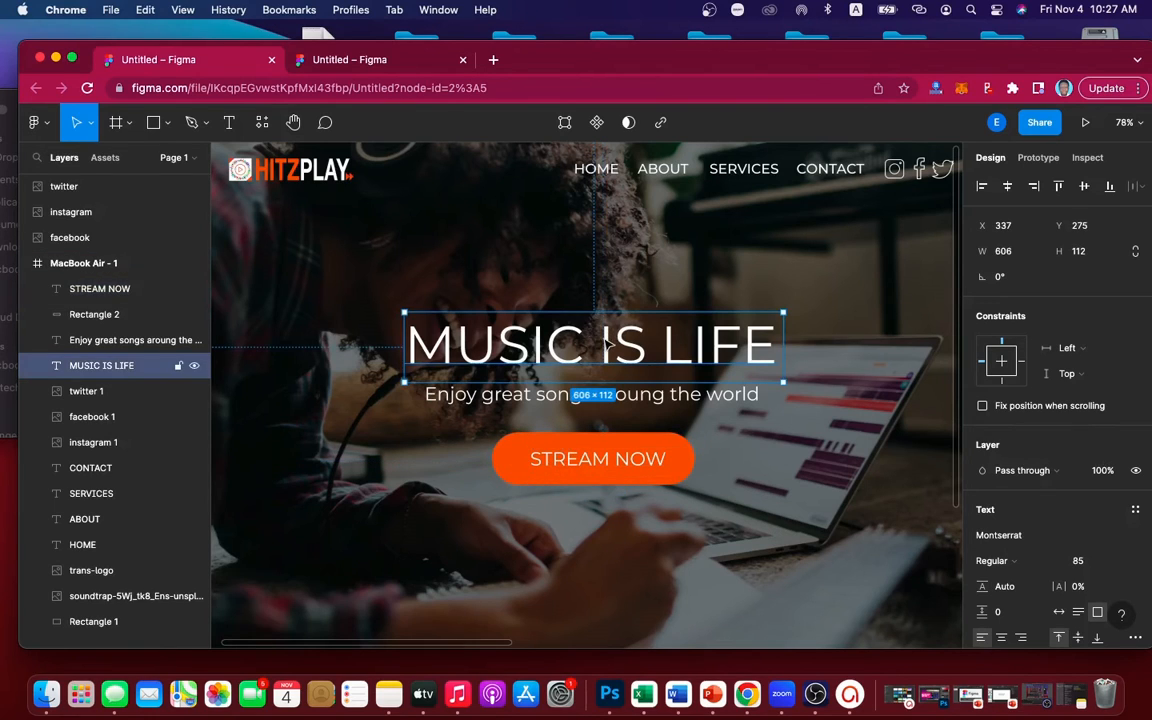
In the new file, add a text box about 634 × 149 over the middle of the photo reading "MUSIC IS LIFE".
left_click(390, 61)
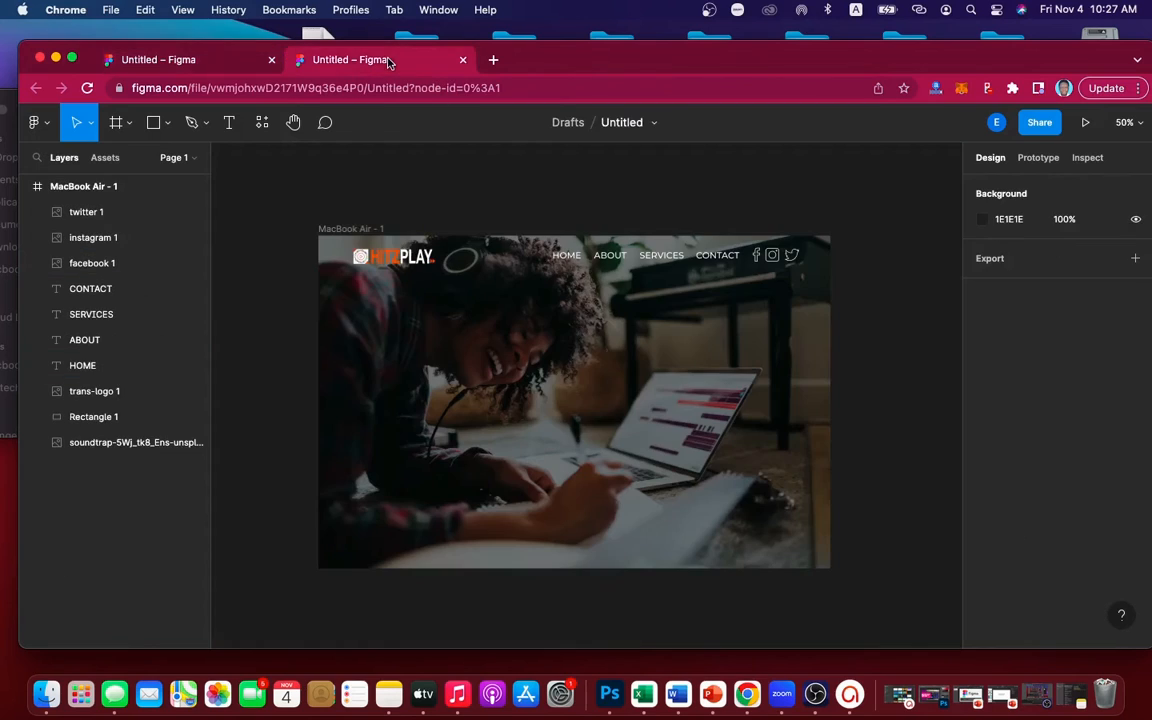
left_click(229, 124)
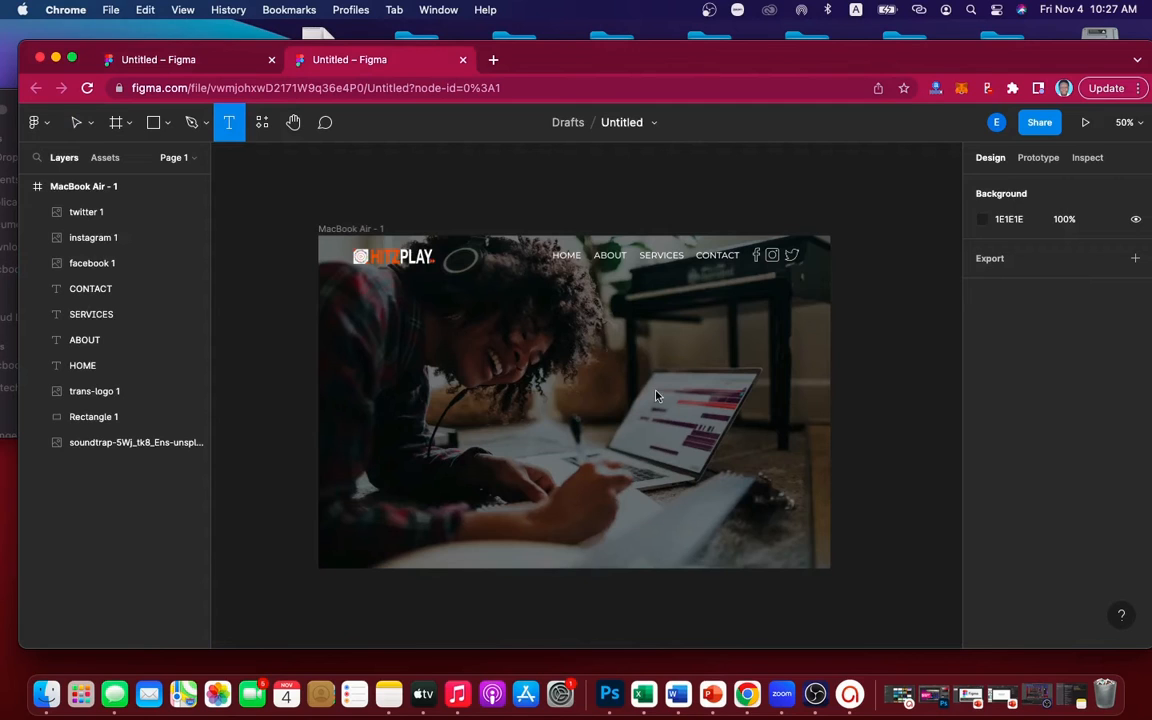
left_click_drag(457, 342, 711, 403)
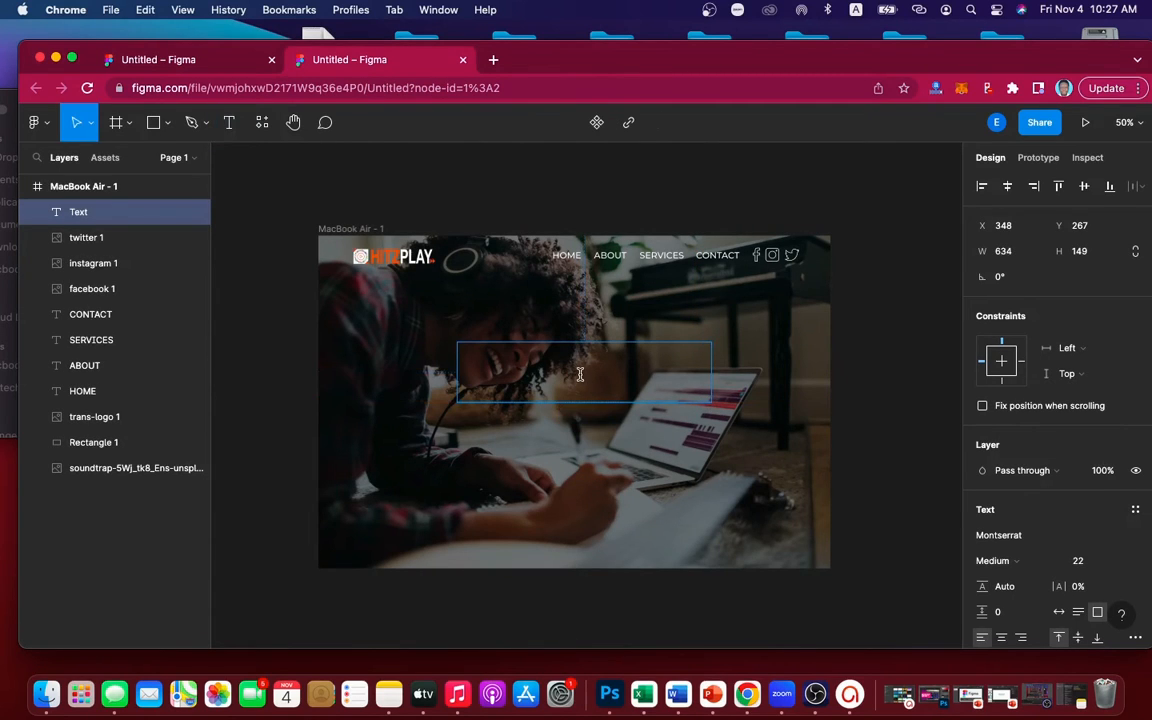
type("MUSIC IS LI")
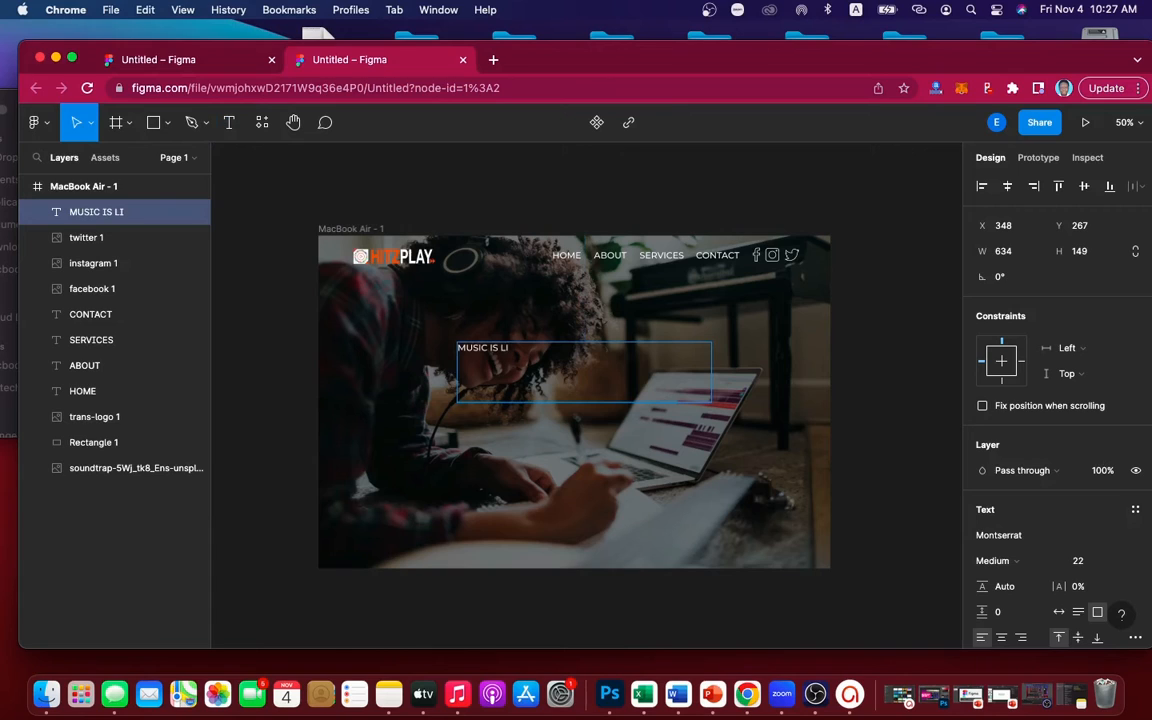
type("FE")
Set the whole MUSIC IS LIFE headline to font size 85 and SemiBold weight, and finish editing the text.
key("super+a")
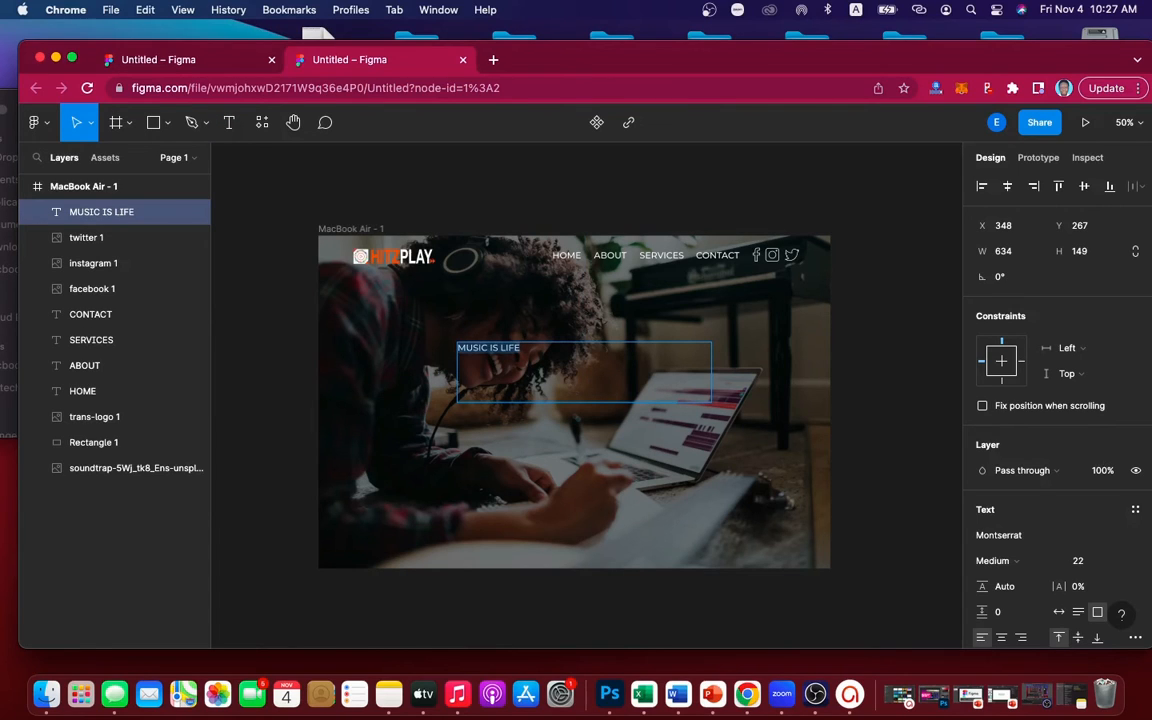
left_click(1080, 566)
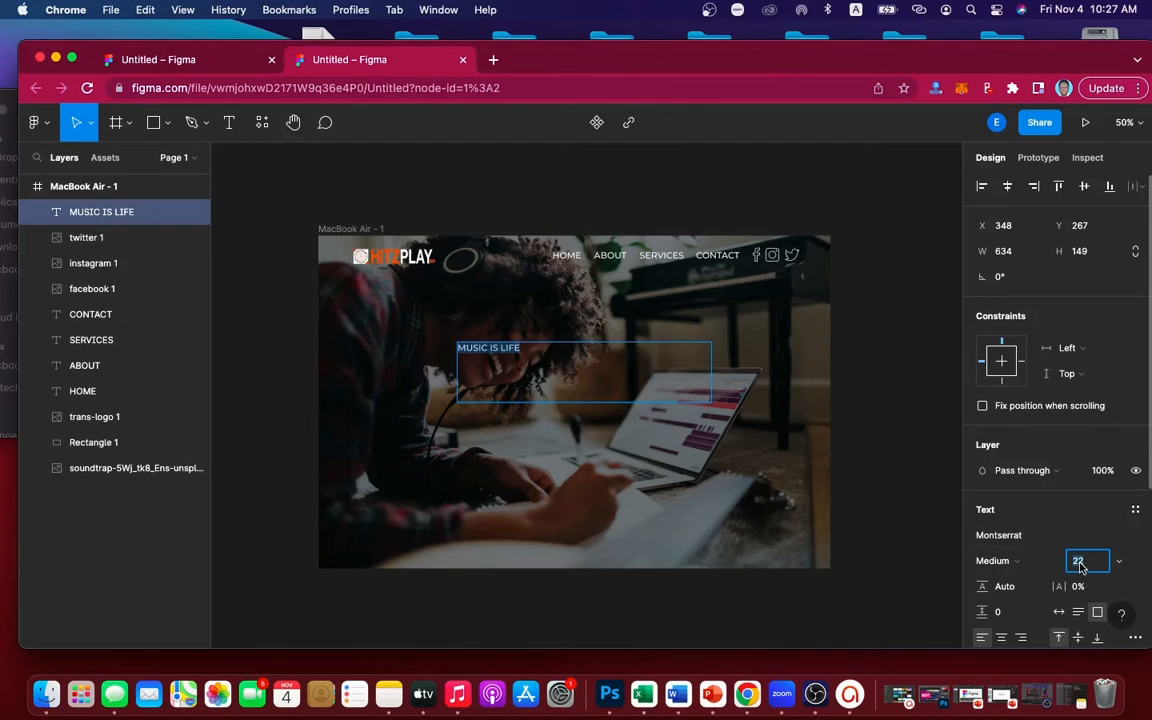
type("85")
key("Return")
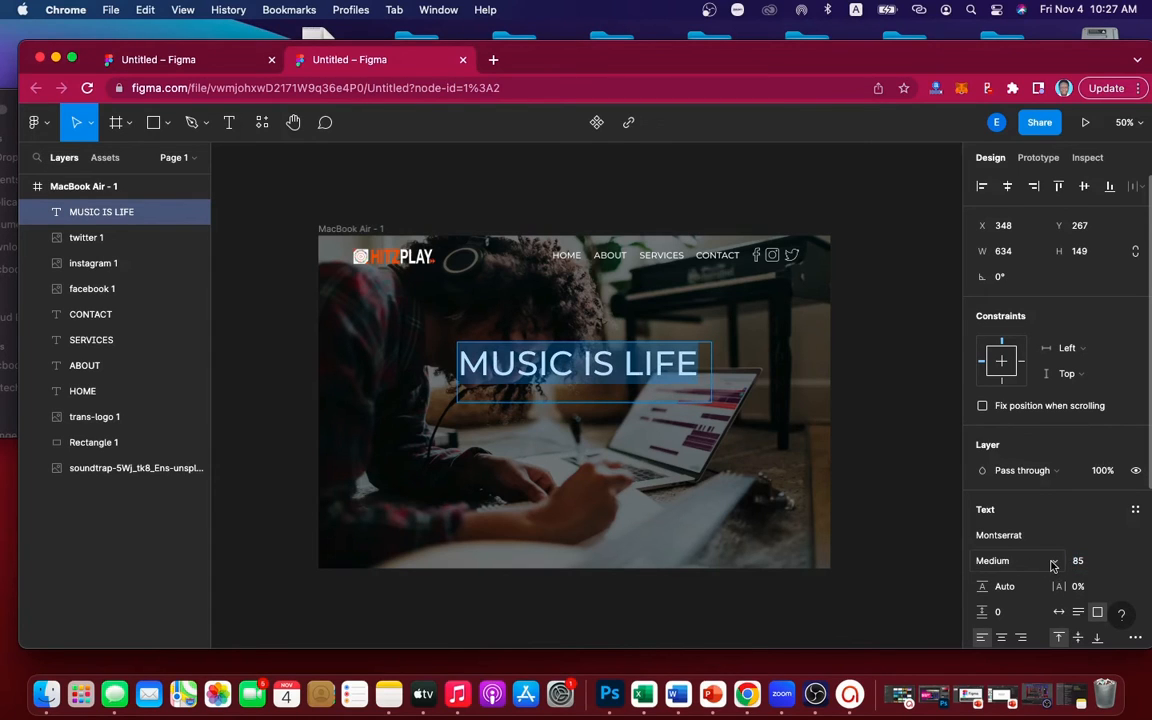
left_click(1052, 566)
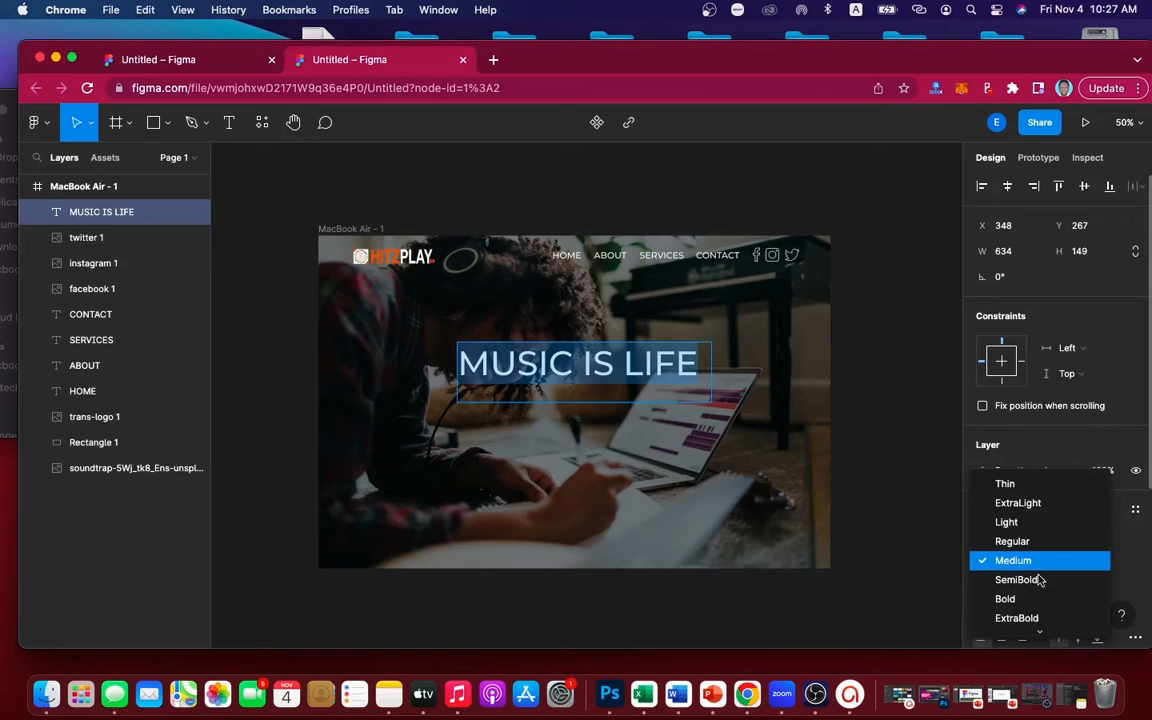
left_click(1040, 580)
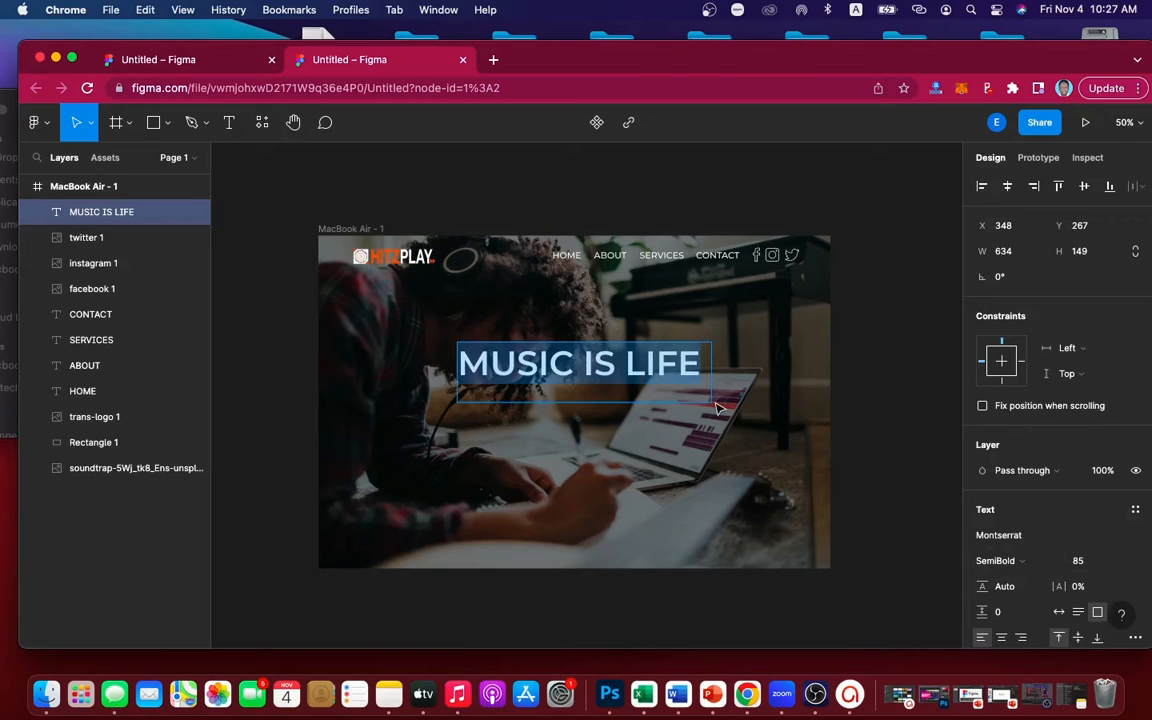
key("Escape")
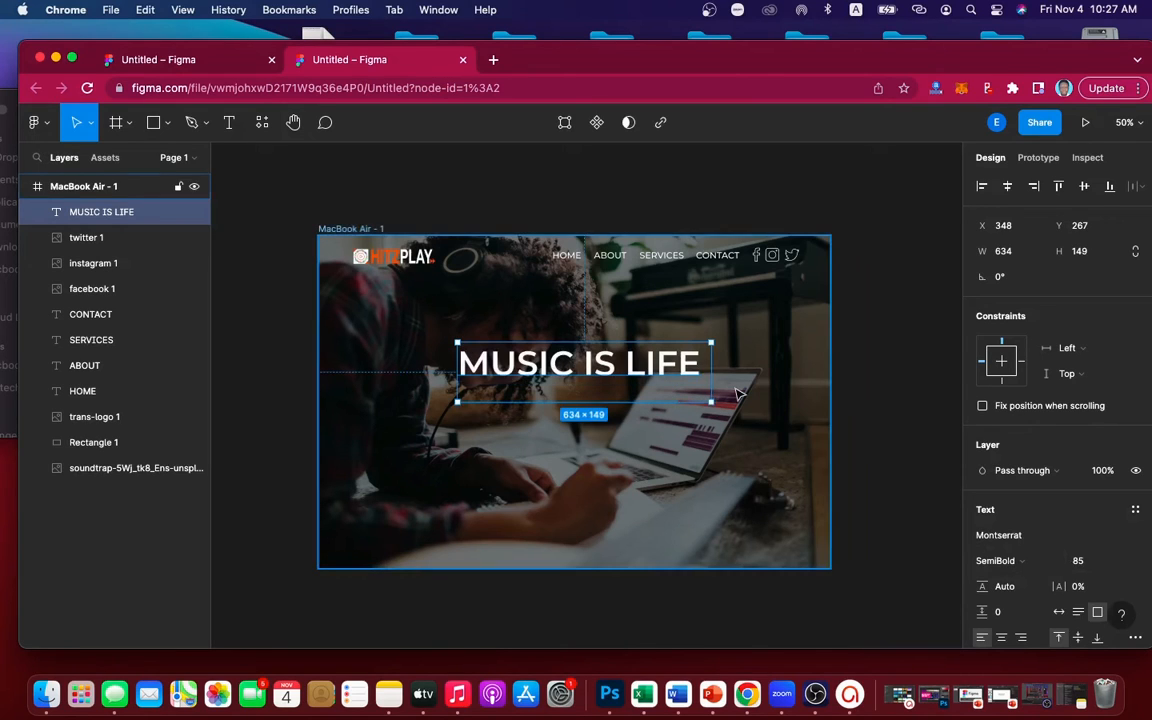
Shrink the headline's text box to 618 × 102 and center it horizontally in the frame at X 331, Y 273.
double_click(707, 400)
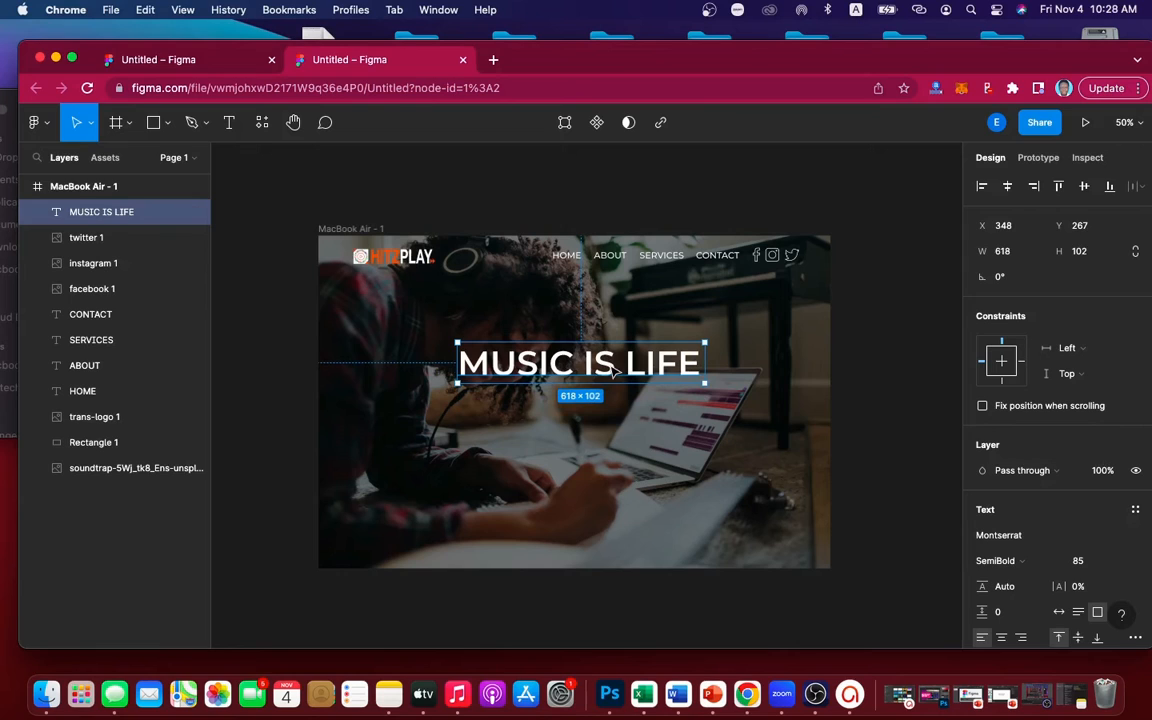
key("Right")
key("Right")
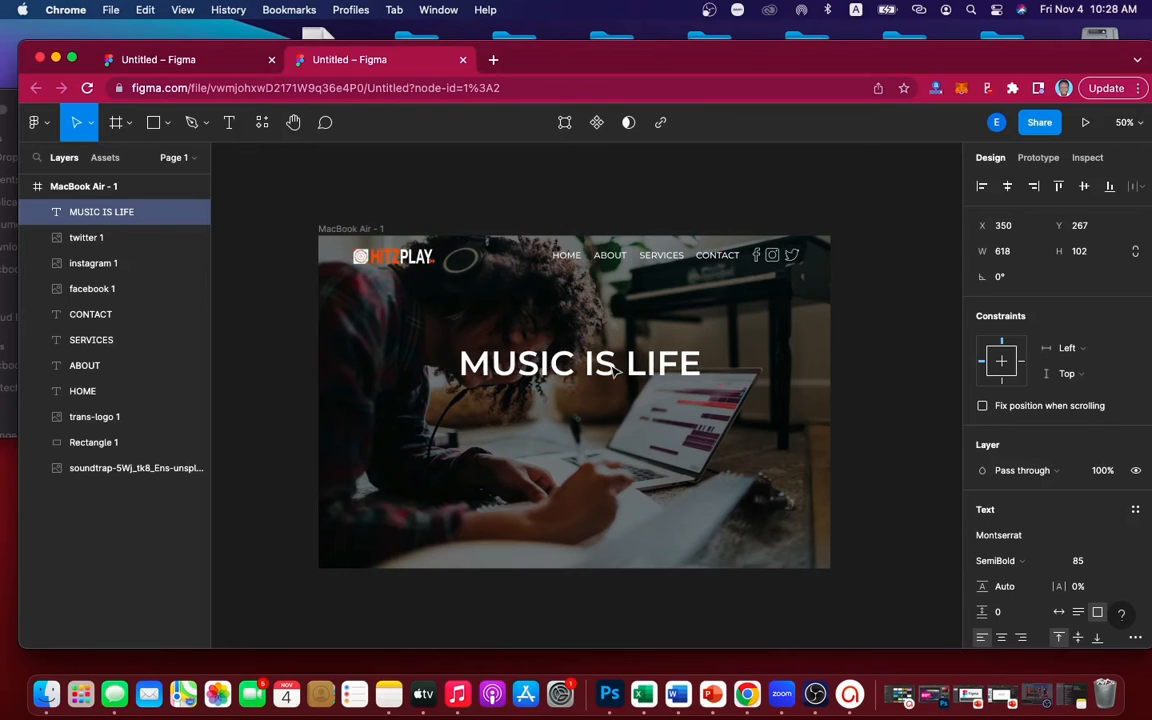
left_click_drag(614, 371, 608, 375)
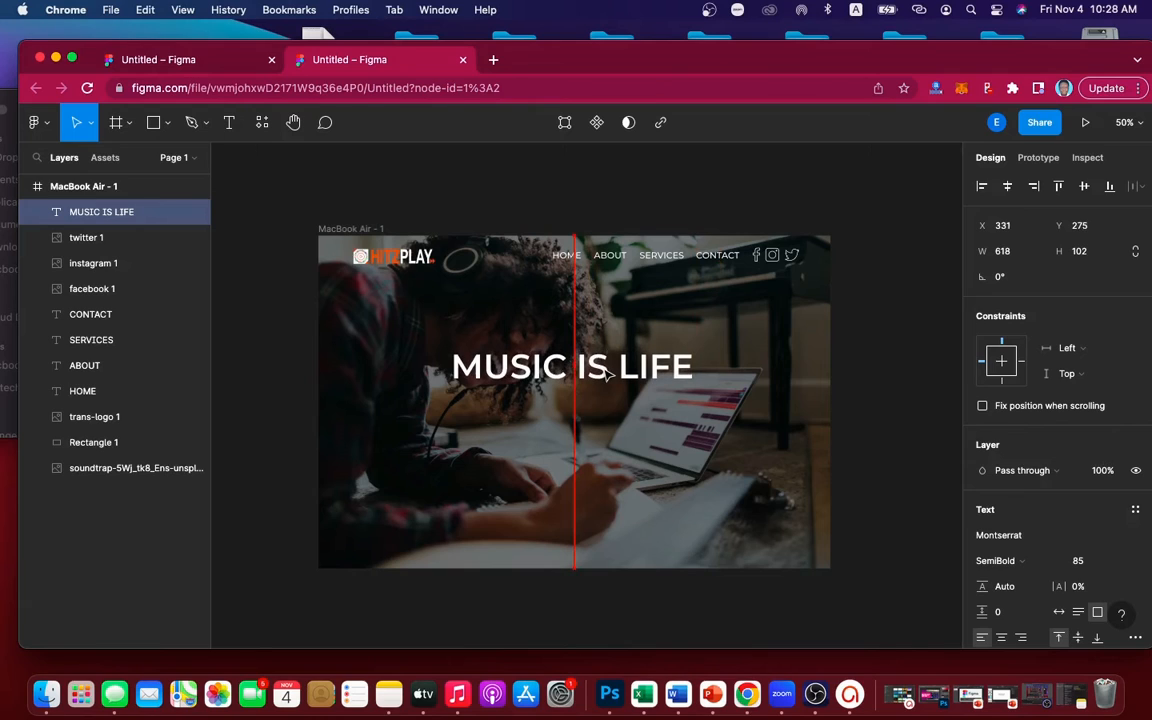
key("Up")
key("Up")
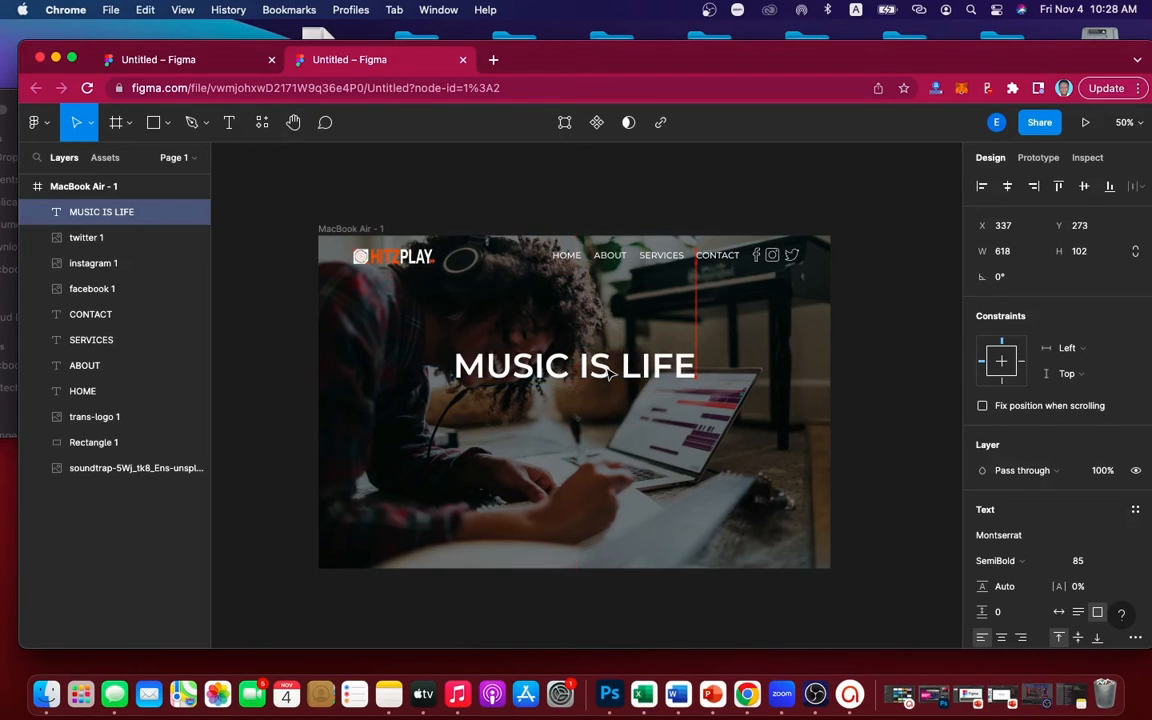
key("Left")
key("Left")
key("Left")
key("Left")
key("Left")
key("Left")
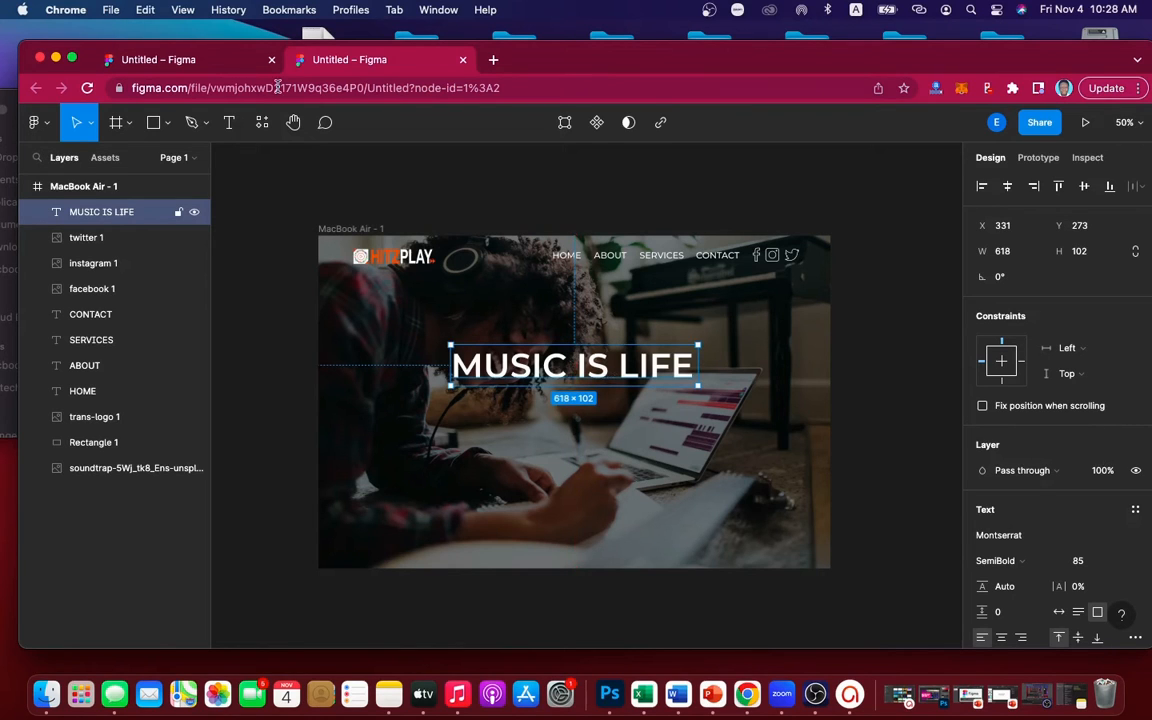
Check the tagline in the reference file and duplicate the new file's headline directly below the original, at X 331, Y 355.
left_click(203, 62)
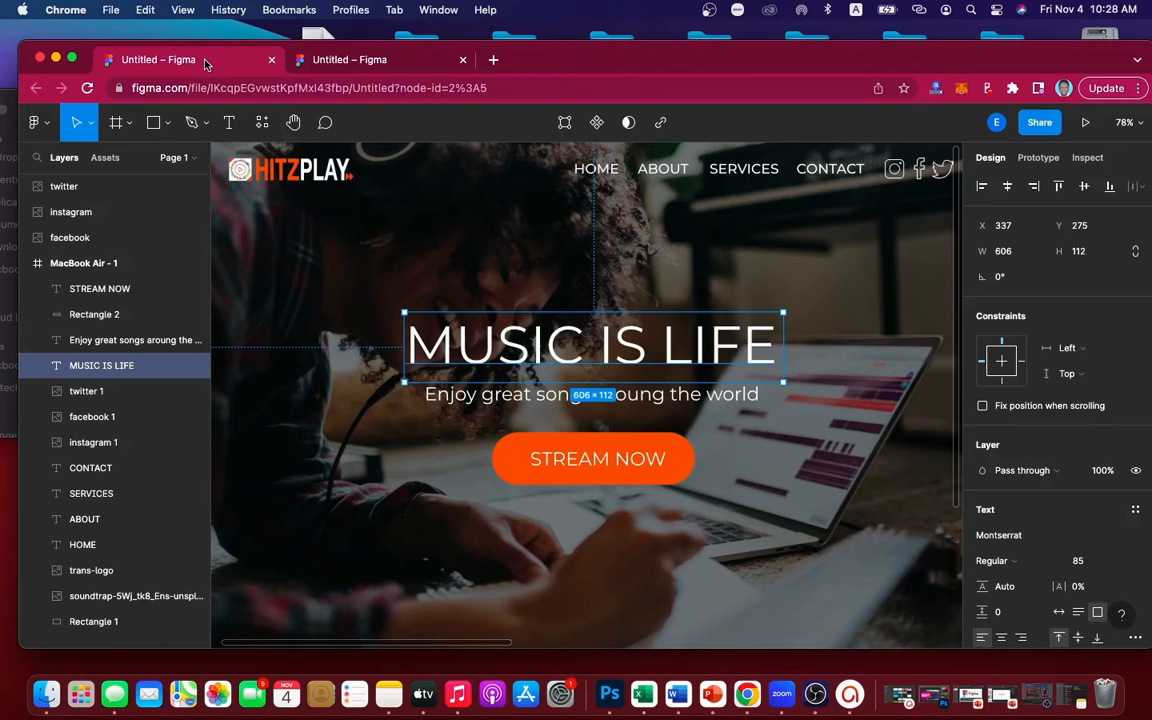
left_click(558, 268)
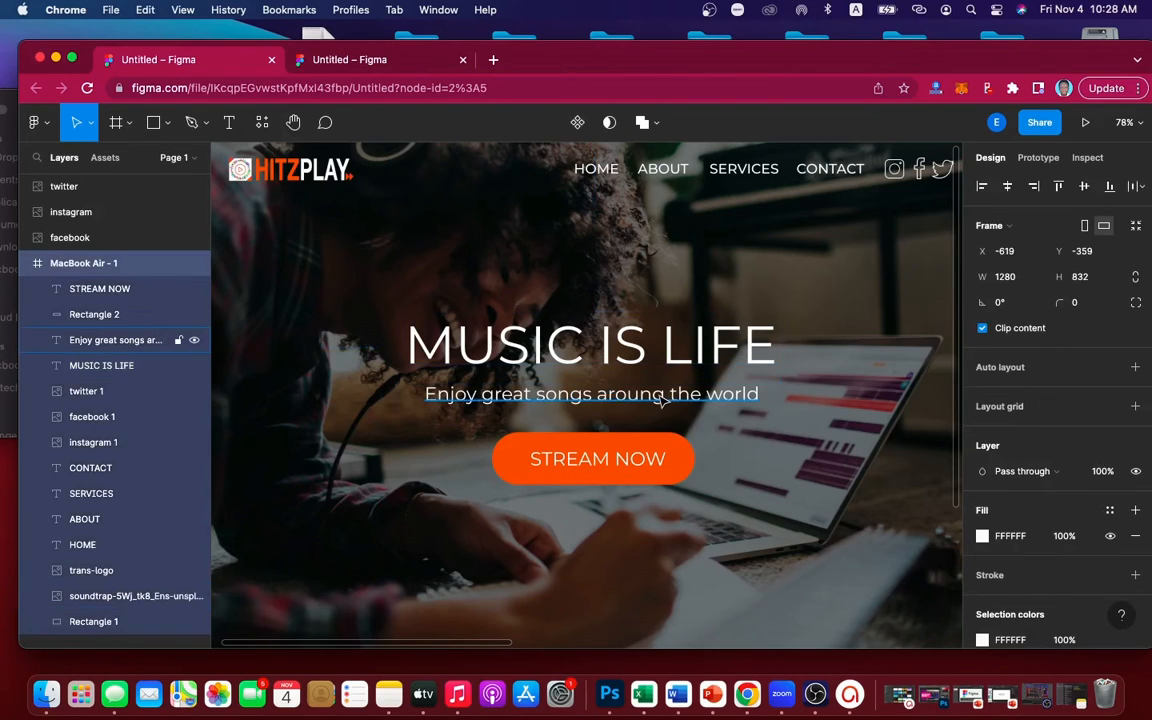
left_click(321, 56)
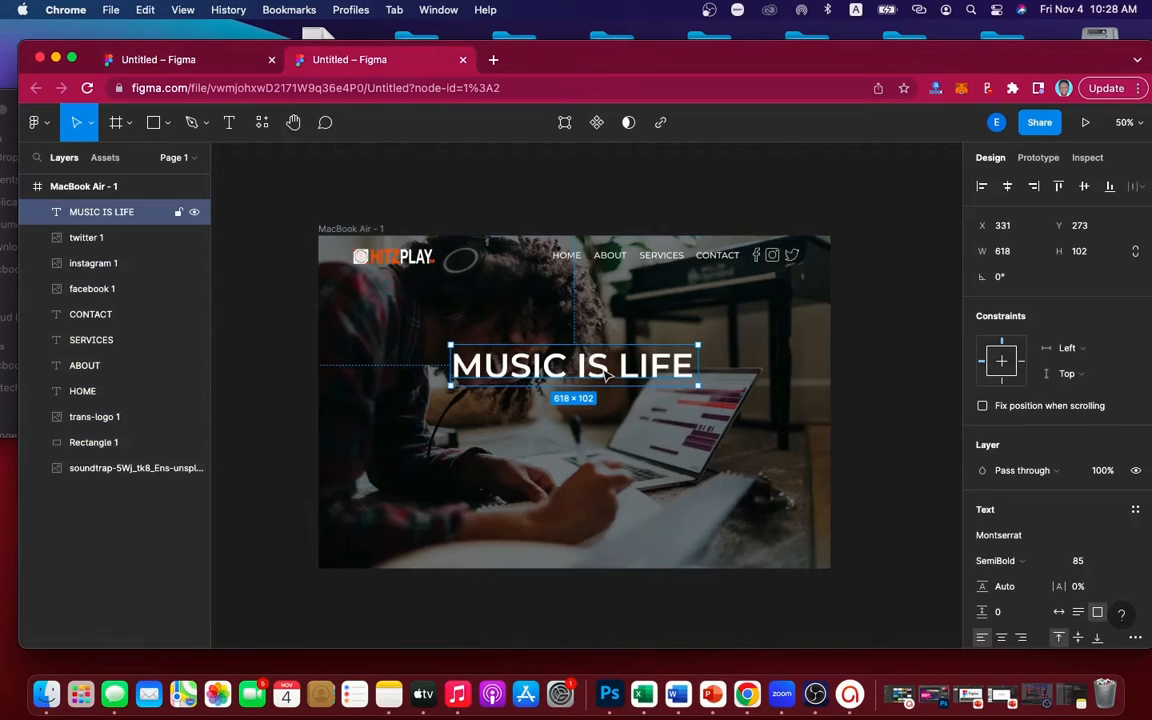
left_click_drag(606, 373, 607, 404)
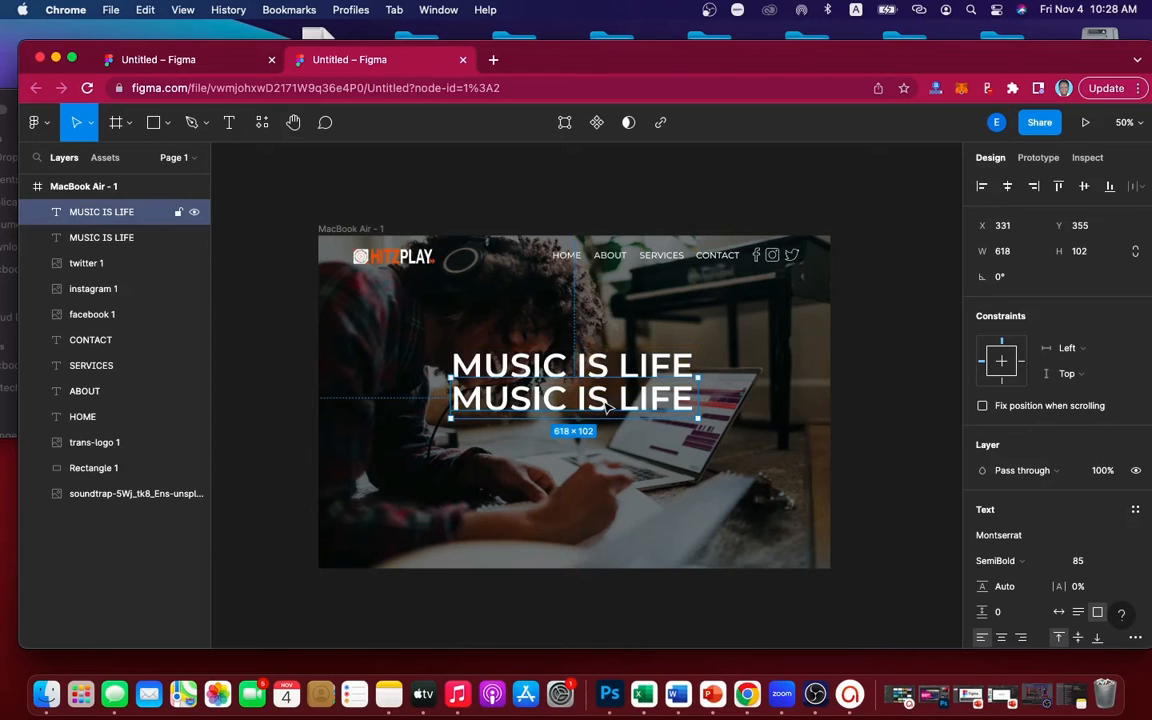
Set the duplicated headline text to font size 30 and Regular weight.
double_click(606, 402)
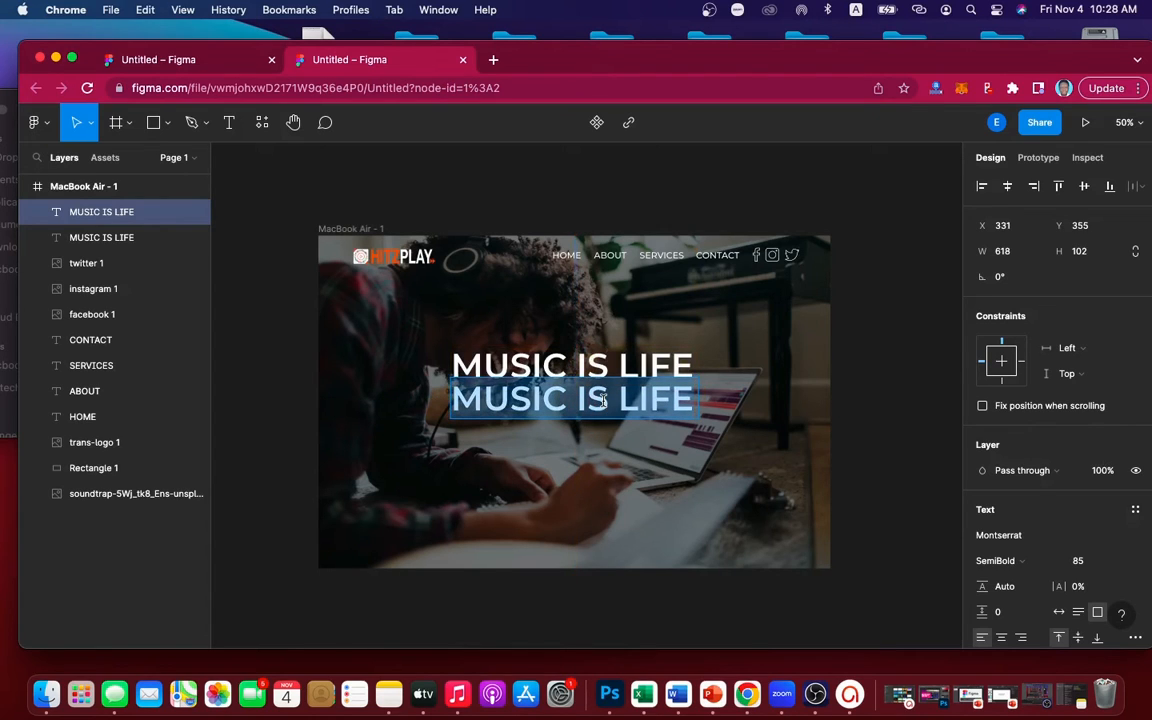
left_click(1078, 561)
type("30")
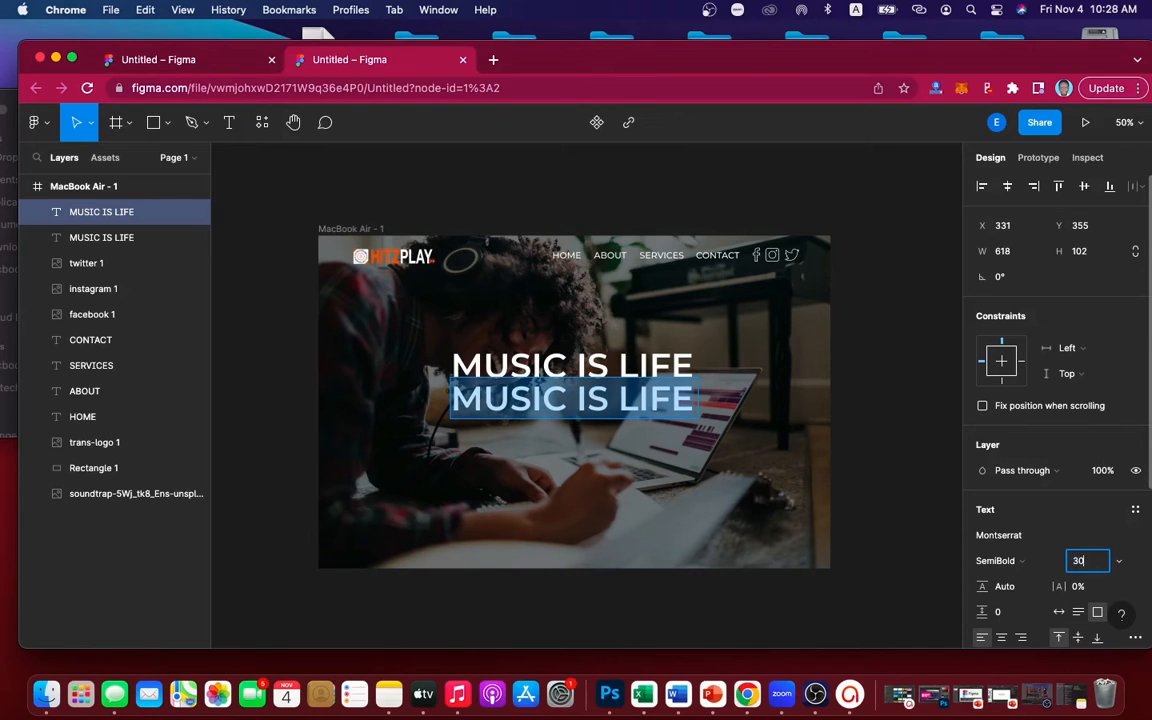
key("Return")
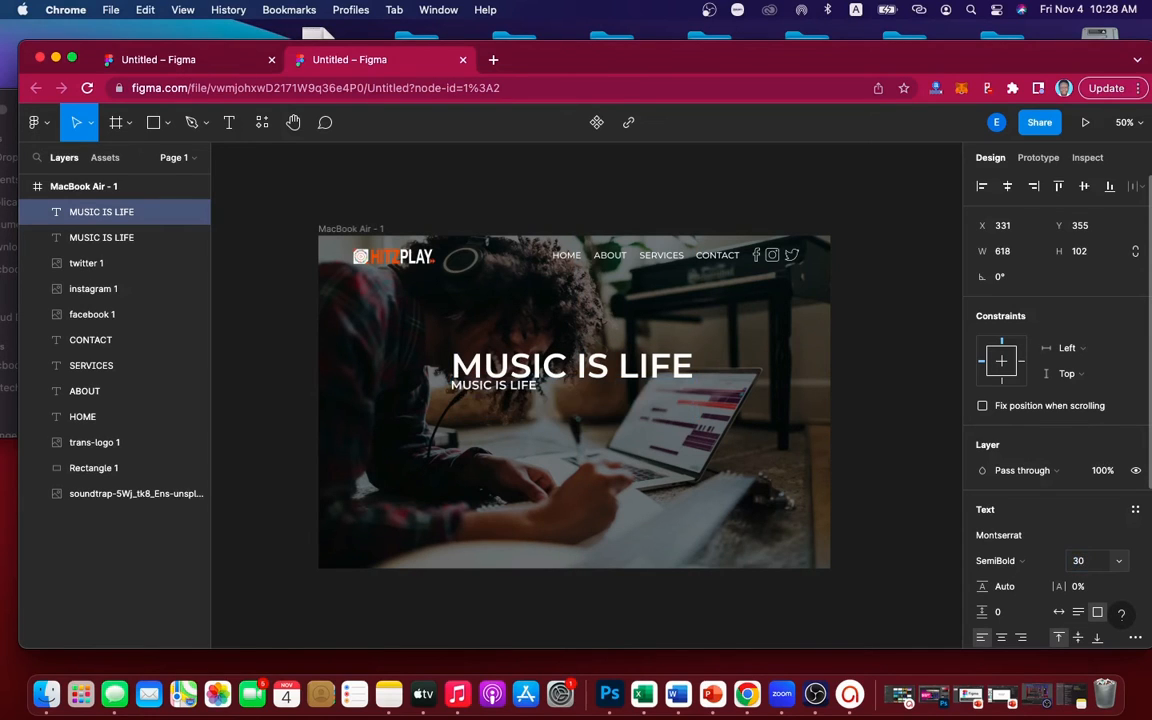
left_click(1005, 561)
left_click(1015, 542)
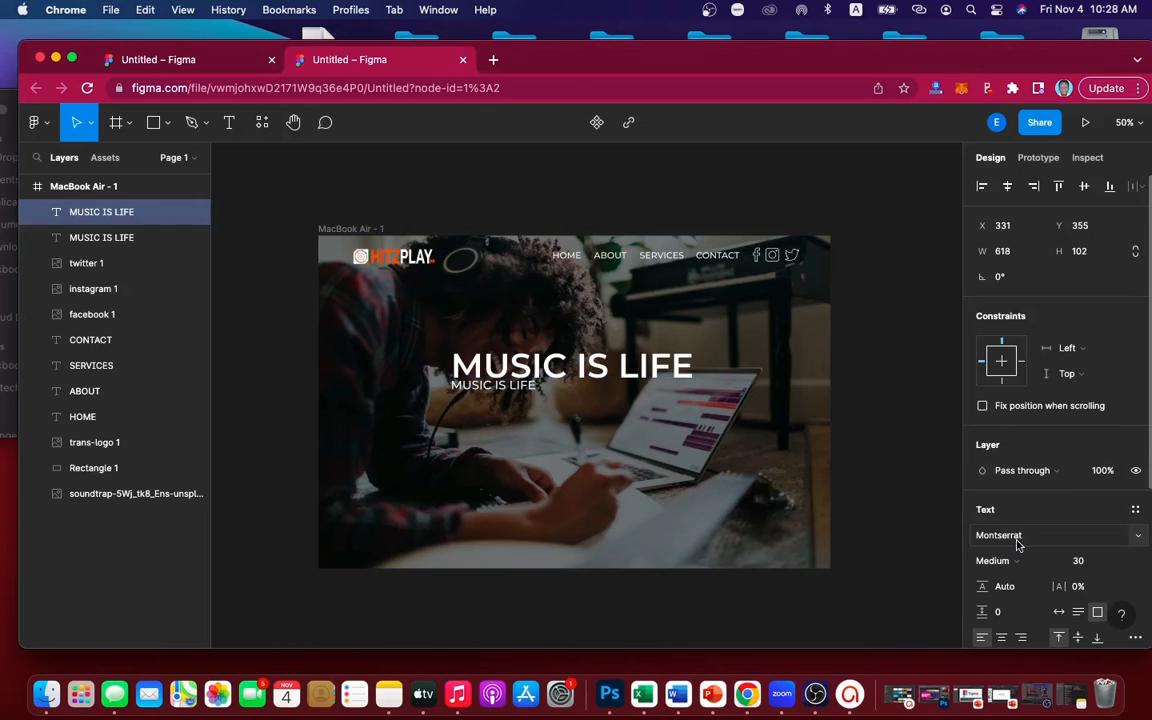
left_click(1008, 563)
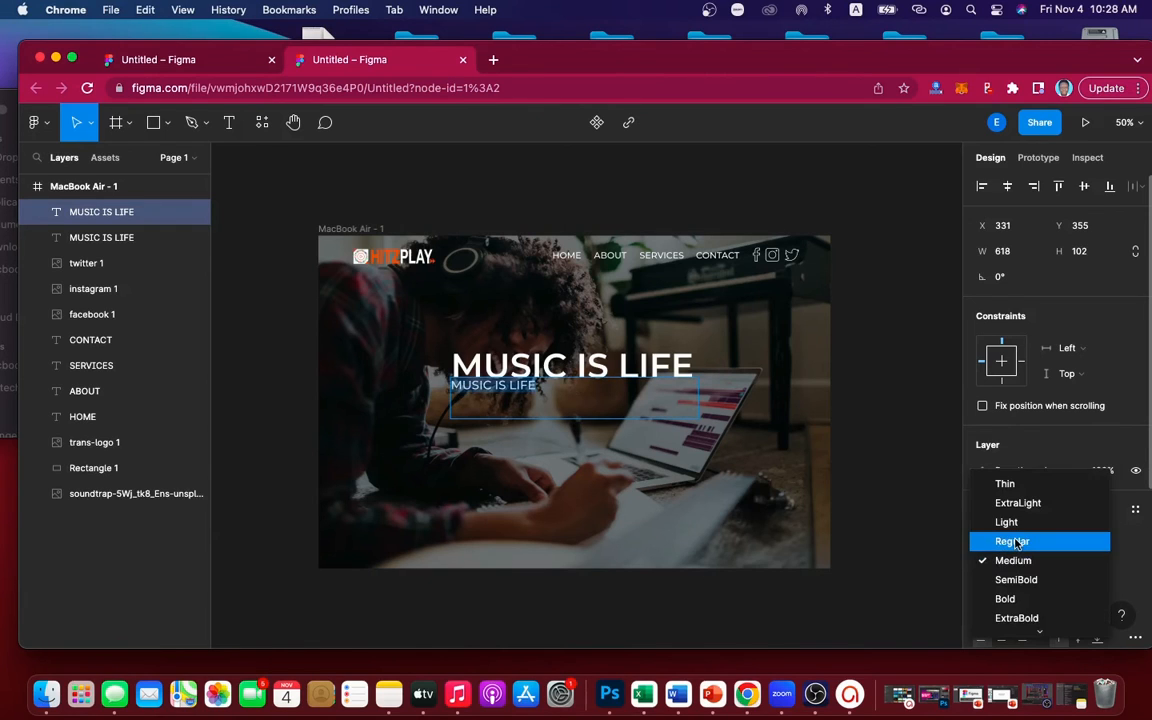
left_click(1010, 540)
Replace the duplicated text with the tagline "Enjoy Great Songs Around the World" and finish editing it.
double_click(548, 388)
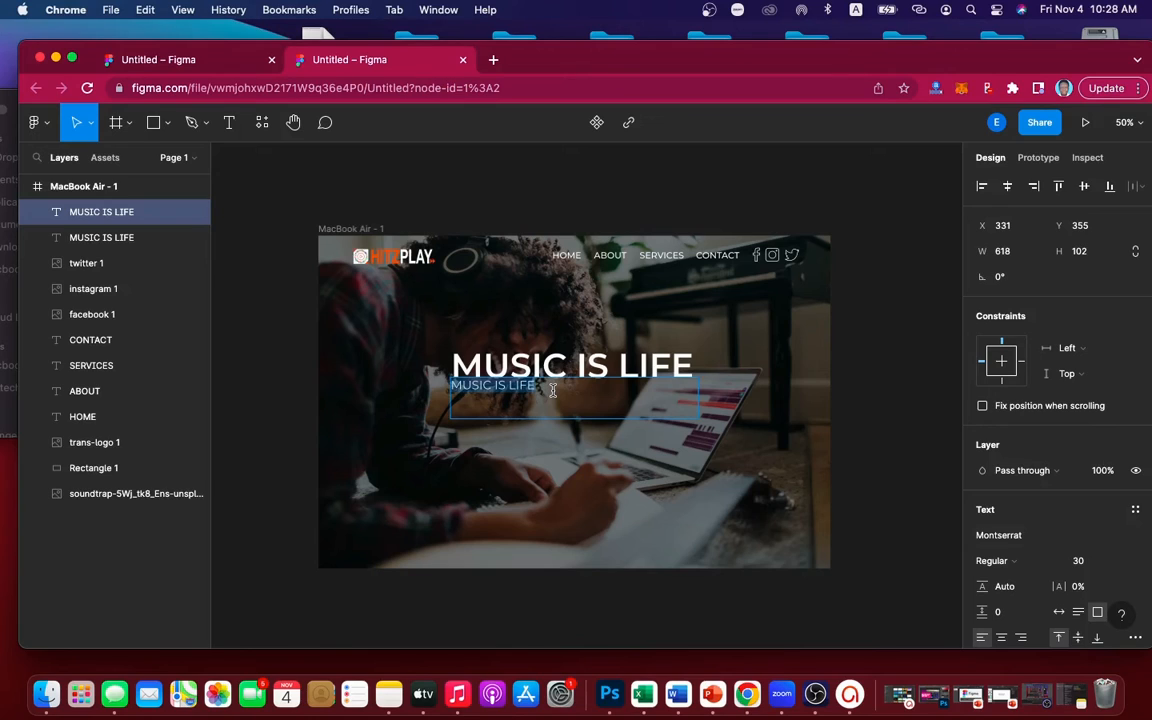
type("E")
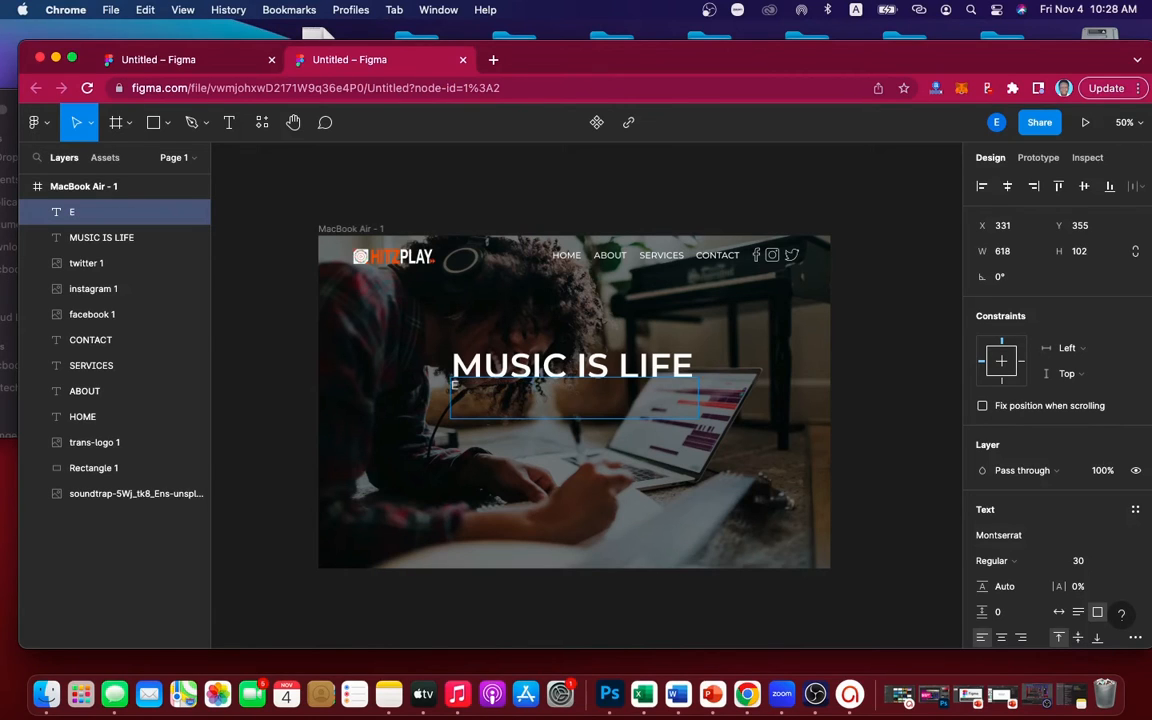
type("njoy Great Songs")
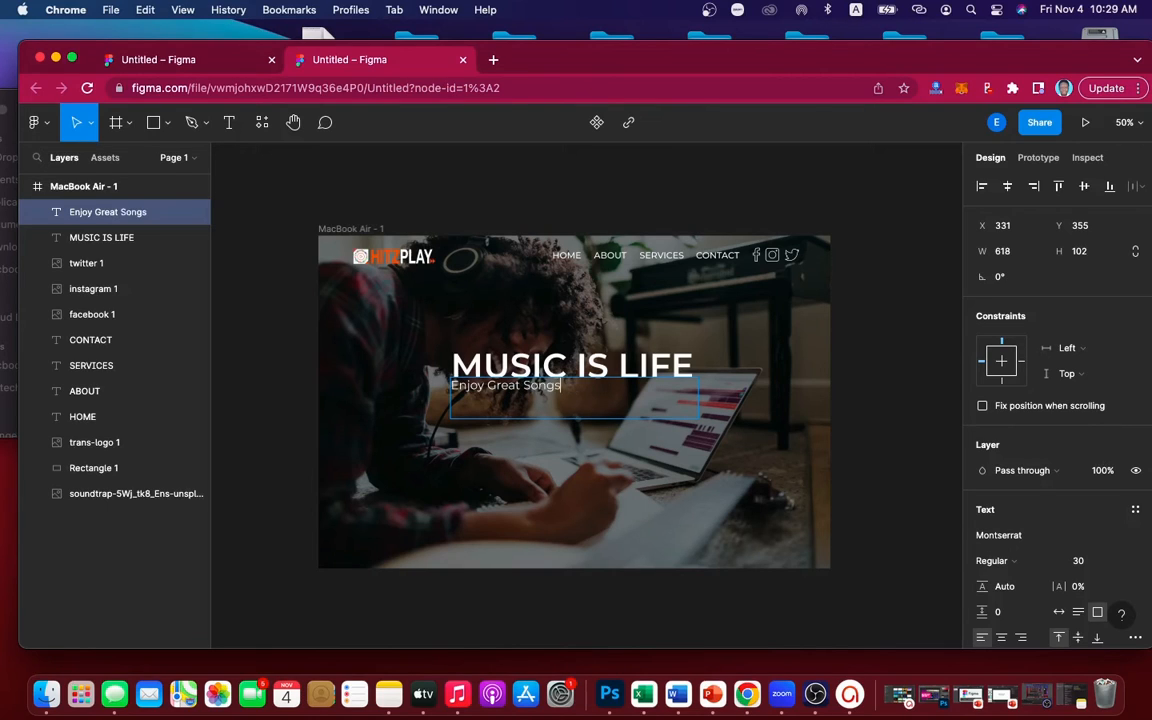
type(" Around the World")
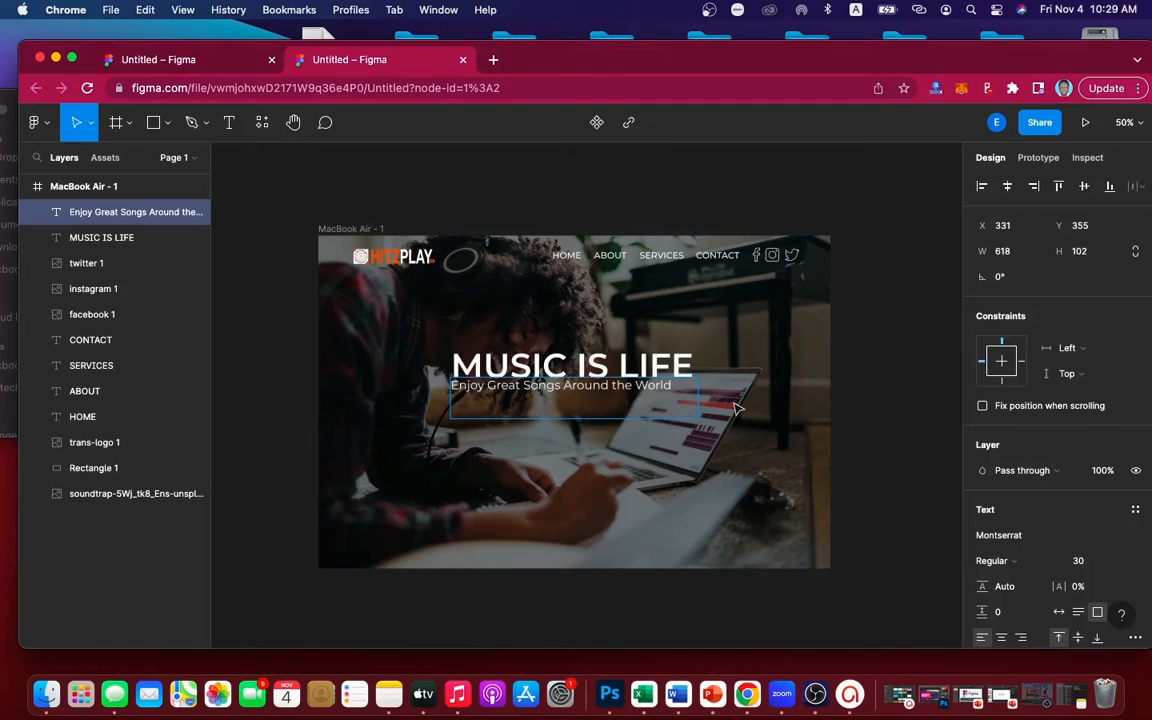
key("Escape")
Shrink the tagline's text box to 565 × 46 and center it beneath the headline at X 357, Y 387.
left_click_drag(694, 416, 678, 395)
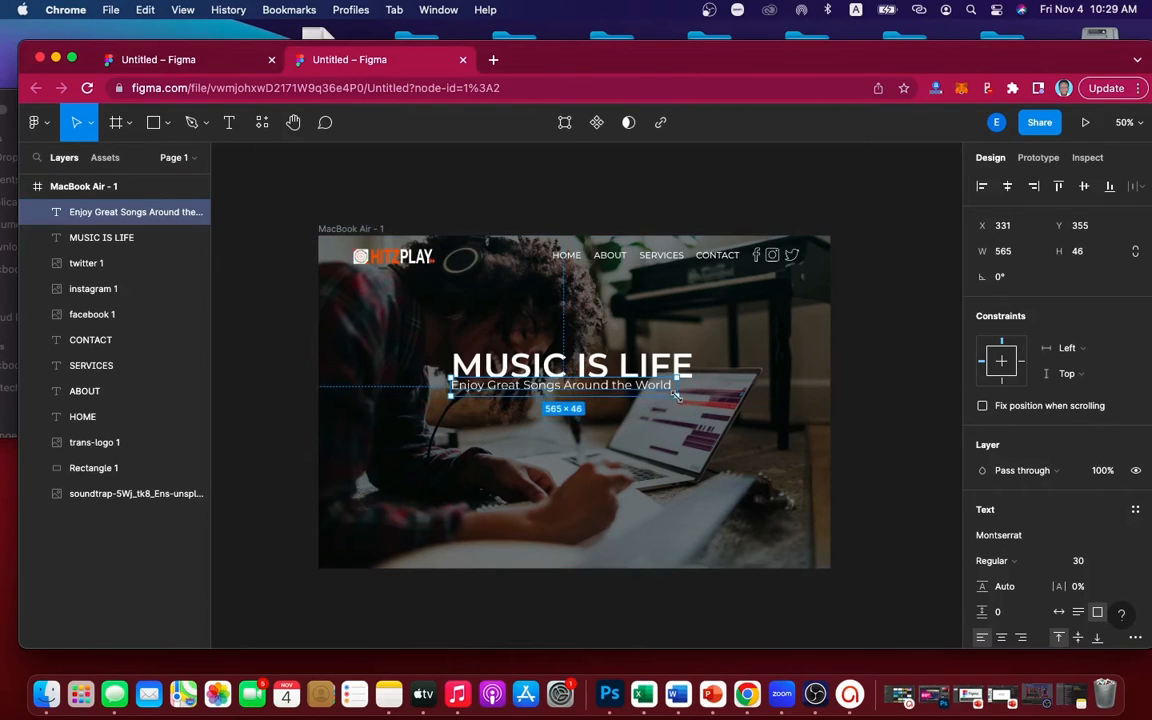
mouse_move(607, 390)
left_mouse_down()
mouse_move(630, 395)
mouse_move(621, 398)
left_mouse_up()
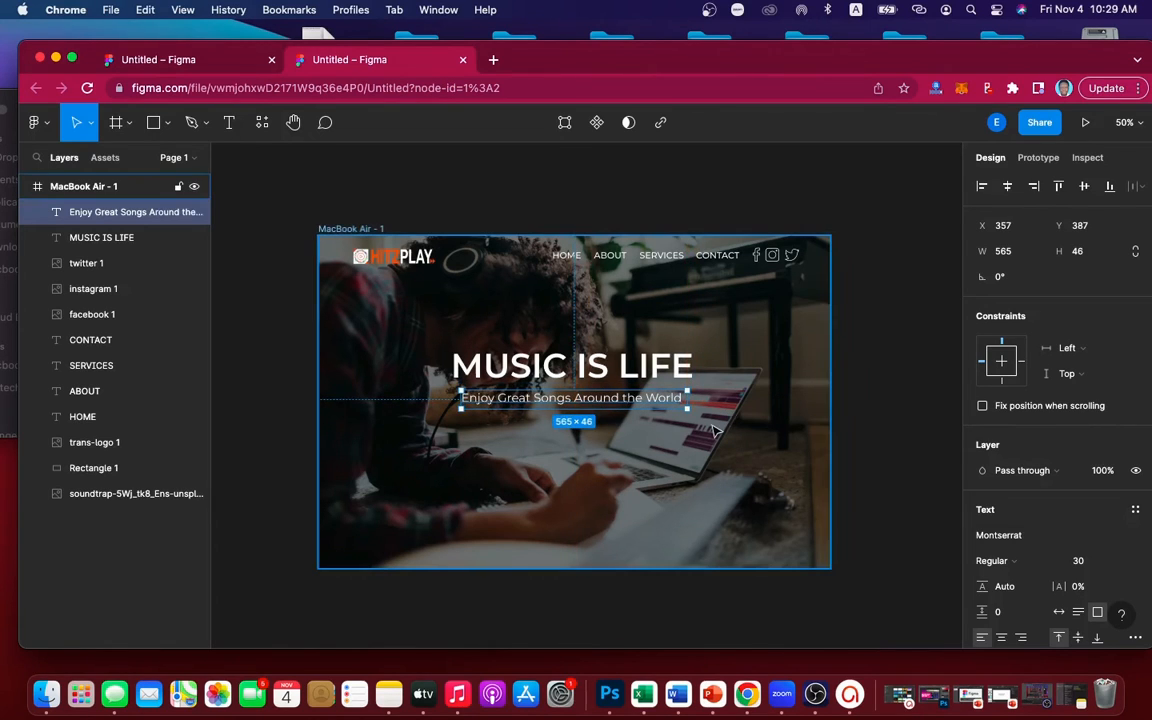
key("Escape")
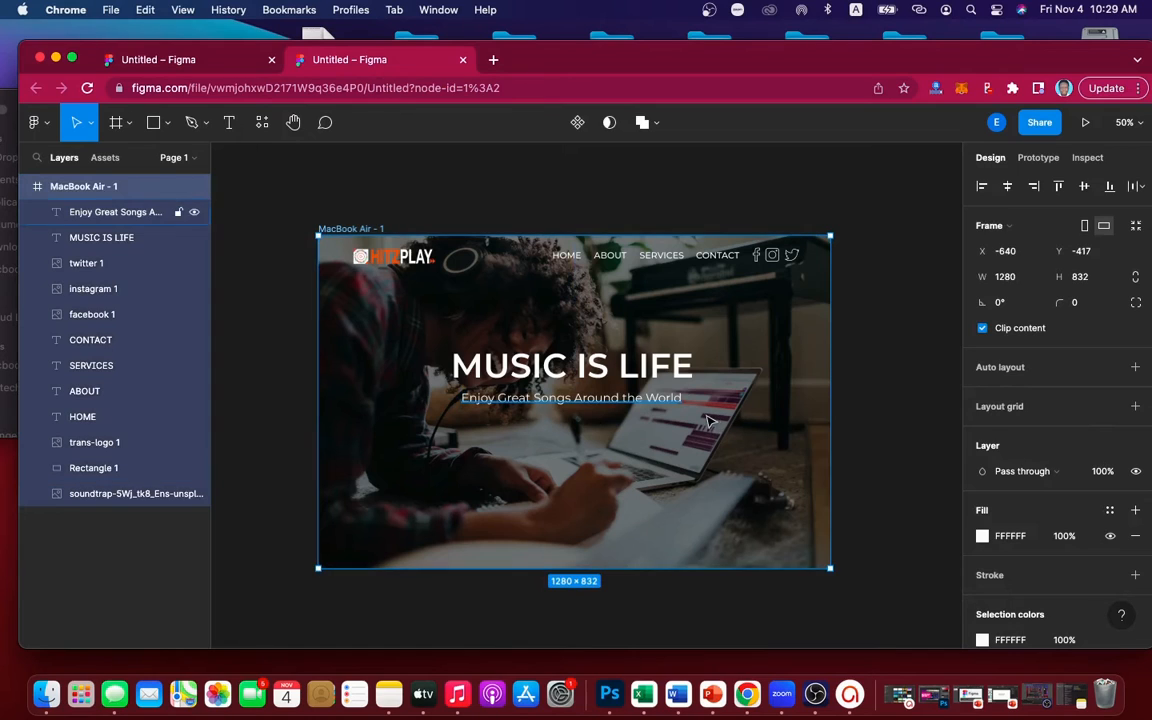
Select the MUSIC IS LIFE headline and the tagline together and move both down by 10 pixels.
left_click(588, 370)
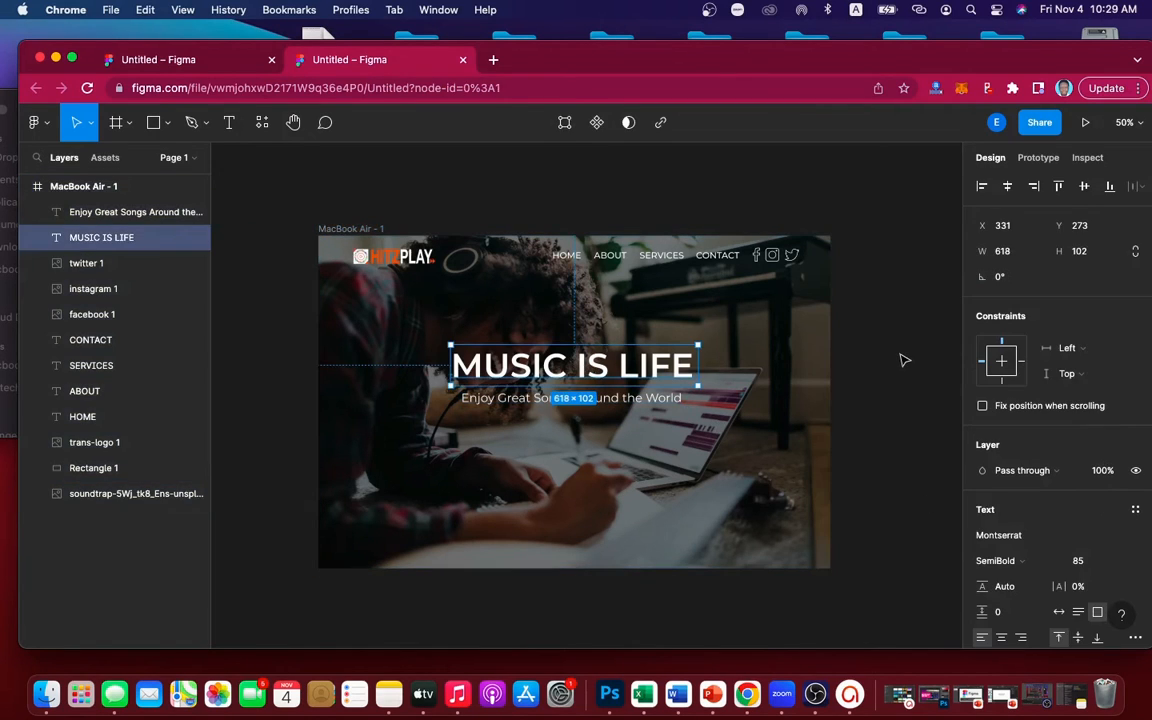
left_click(900, 360)
left_click(112, 237)
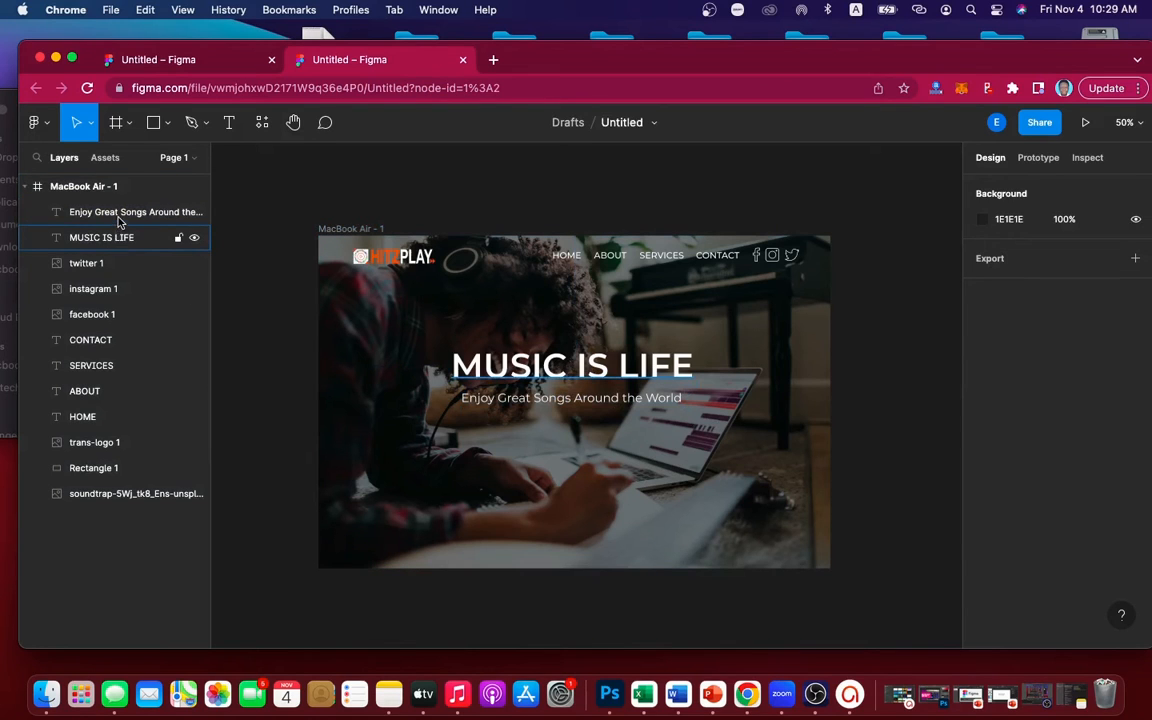
left_click(120, 214, "shift")
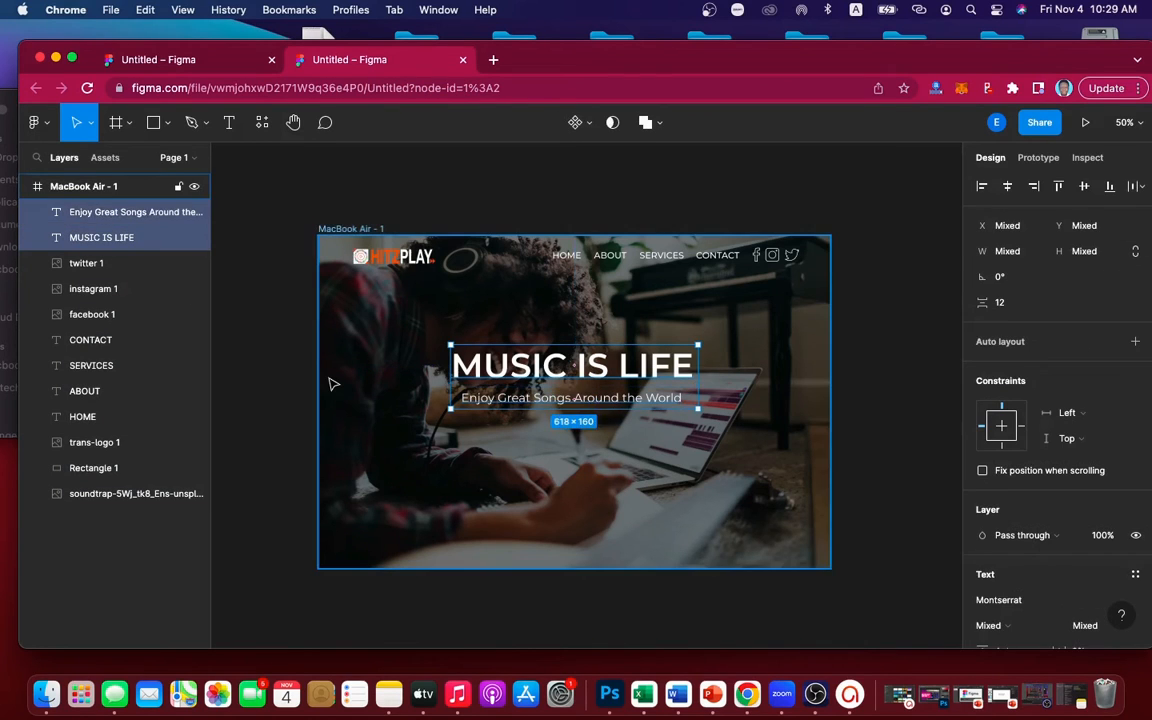
key("Down")
key("Down")
key("Down")
key("Down")
key("Down")
key("Down")
key("Down")
key("Down")
key("Down")
key("Down")
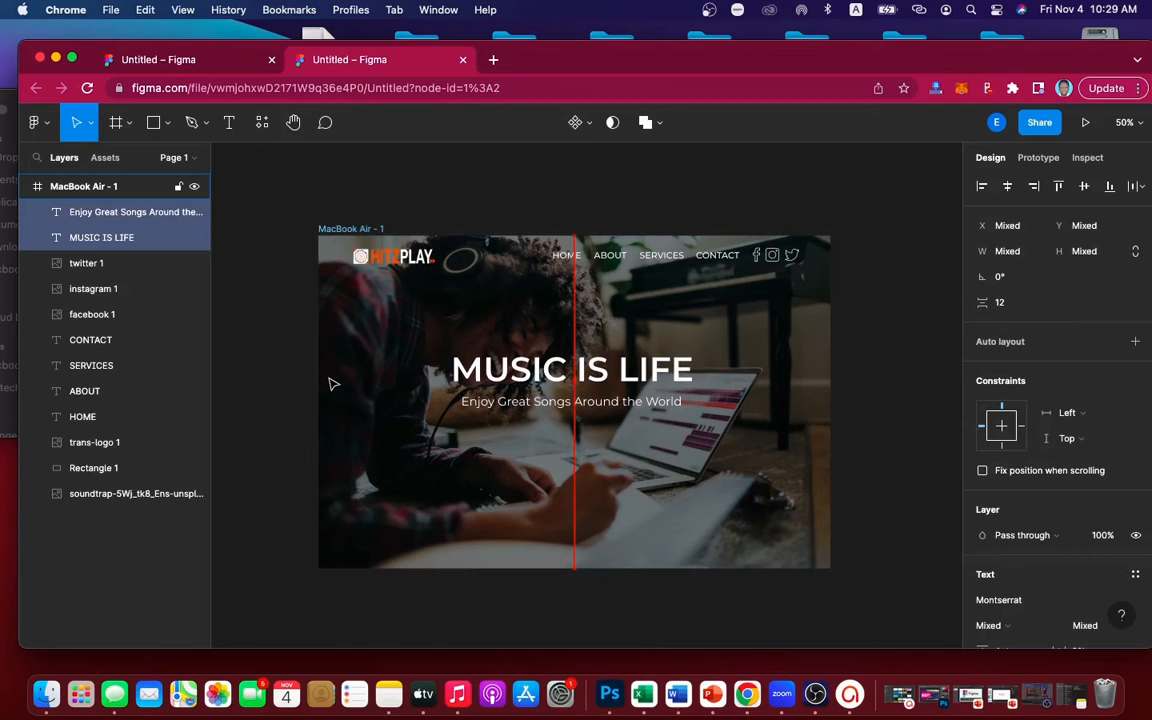
Nudge the MUSIC IS LIFE headline and the tagline together slightly further down, then deselect them.
key("Down")
key("Down")
key("Down")
key("Down")
key("Down")
key("Down")
key("Down")
key("Down")
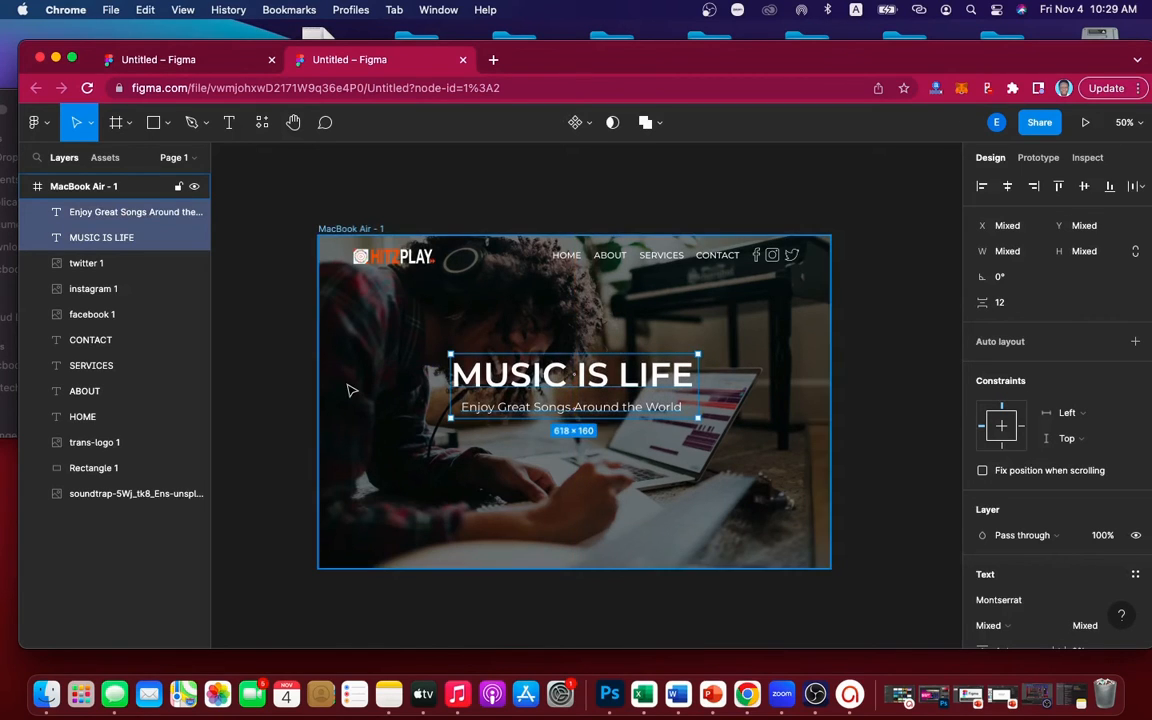
key("Down")
key("Down")
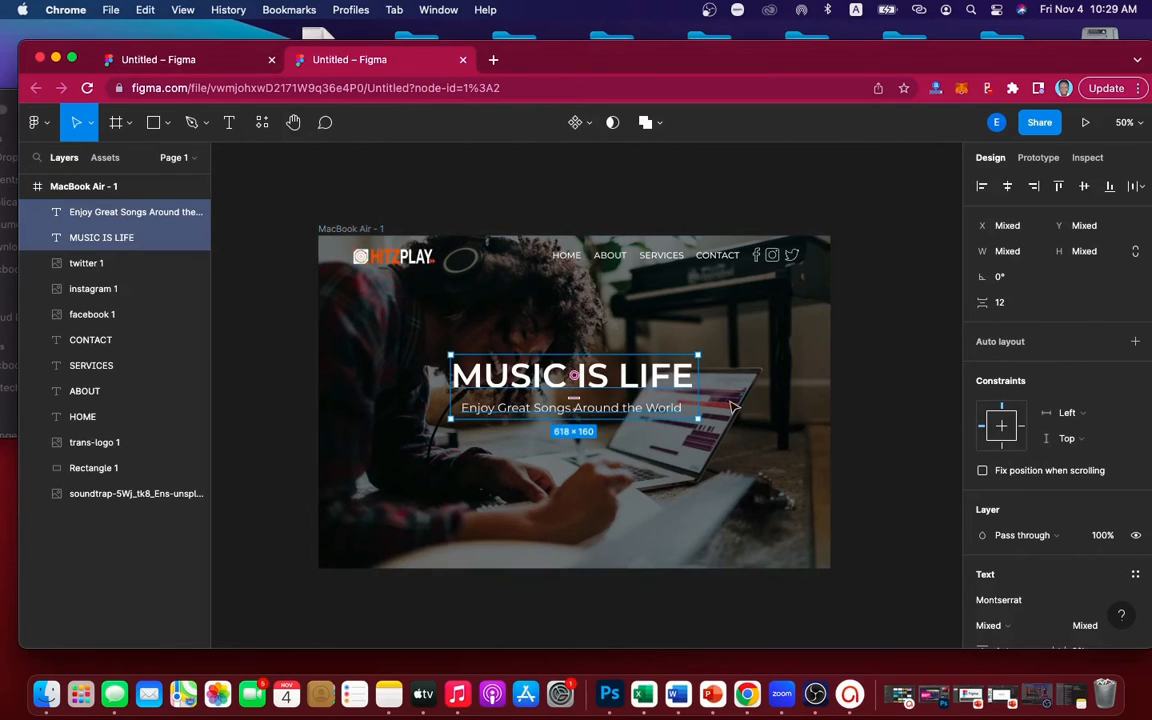
left_click(893, 390)
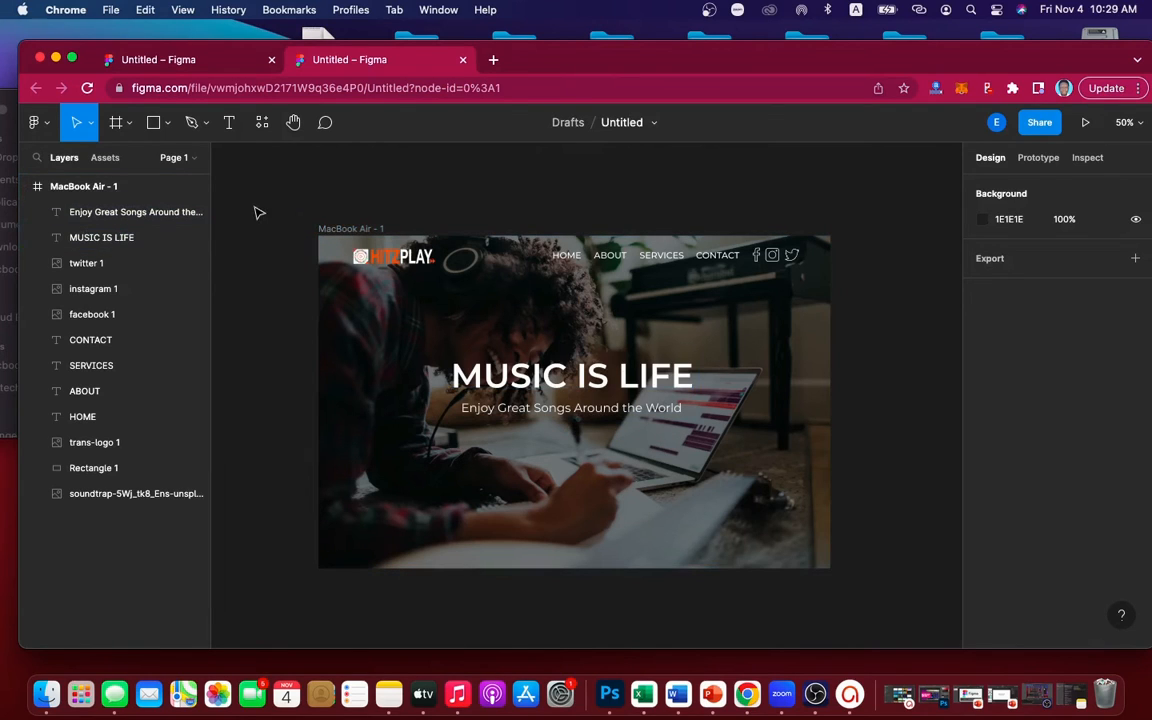
Draw a button rectangle about 448 × 116 beneath the tagline and fill it with orange FD6410 sampled from the logo.
left_click(154, 124)
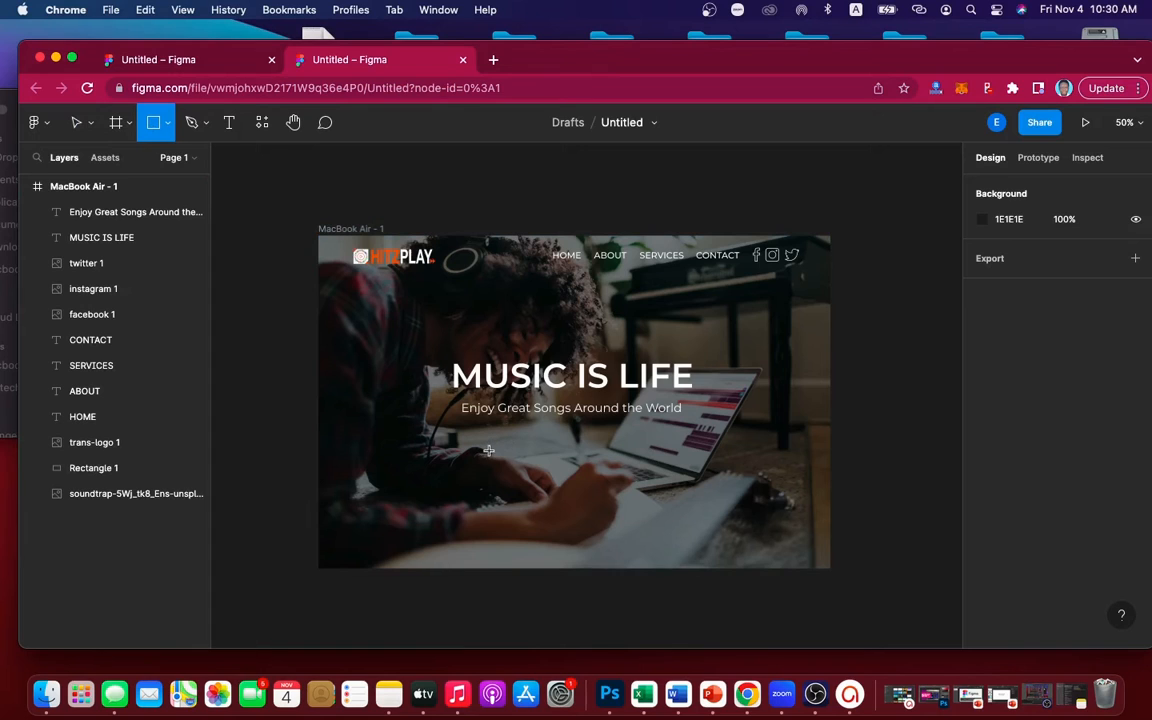
left_click_drag(488, 450, 668, 497)
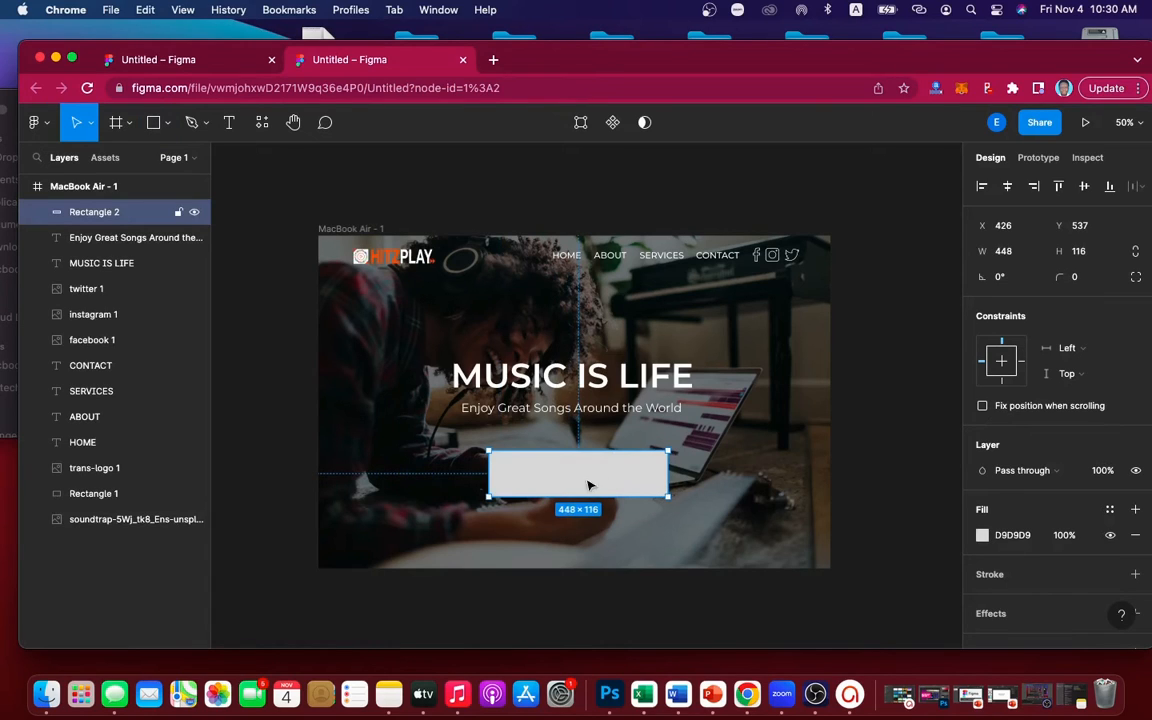
left_click(983, 537)
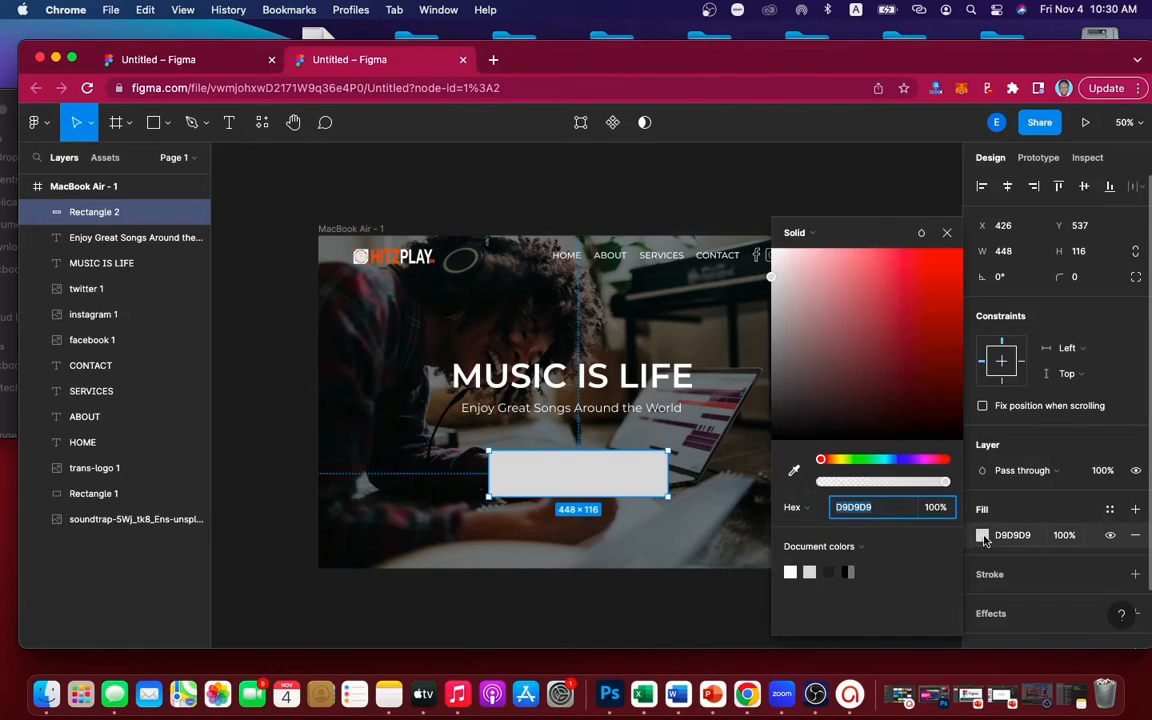
left_click(793, 472)
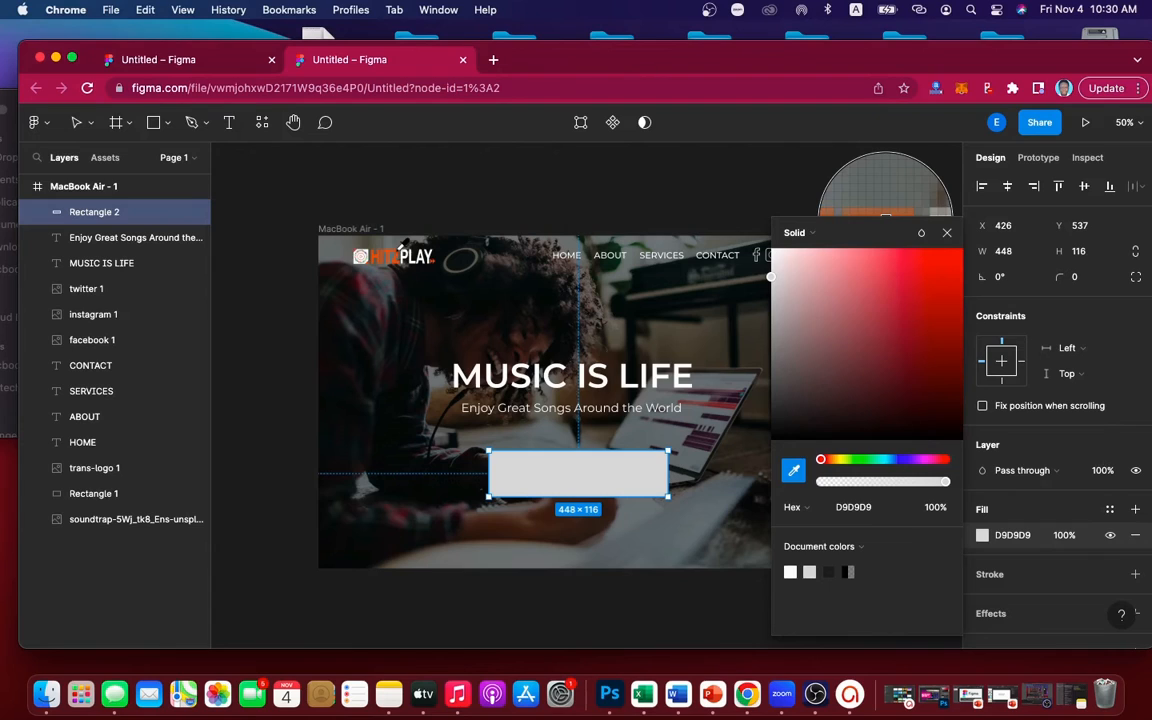
left_click(398, 258)
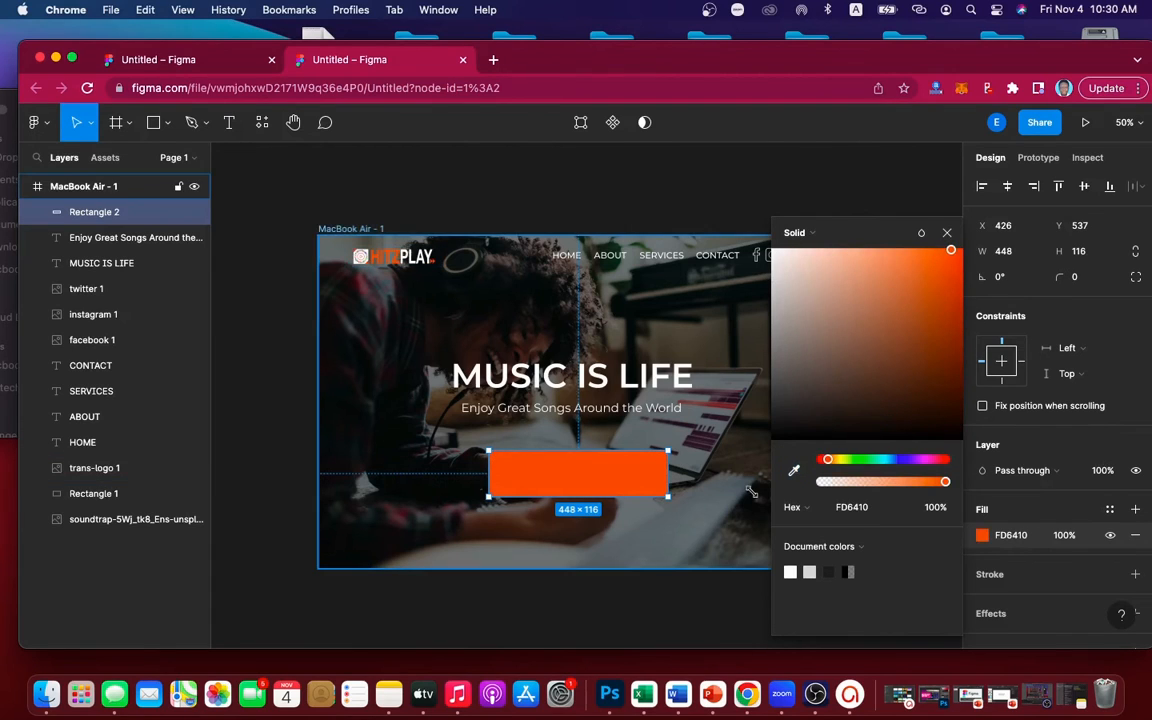
left_click(948, 234)
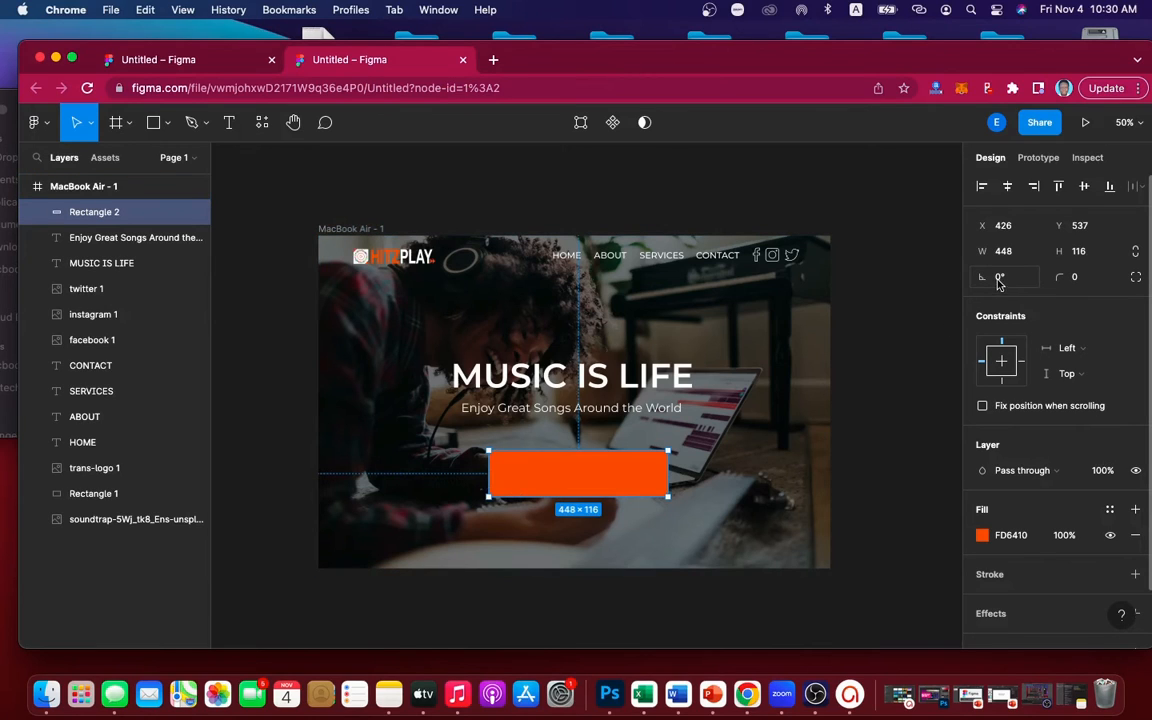
Round the orange button rectangle's corners with a radius of 100.
left_click(1077, 282)
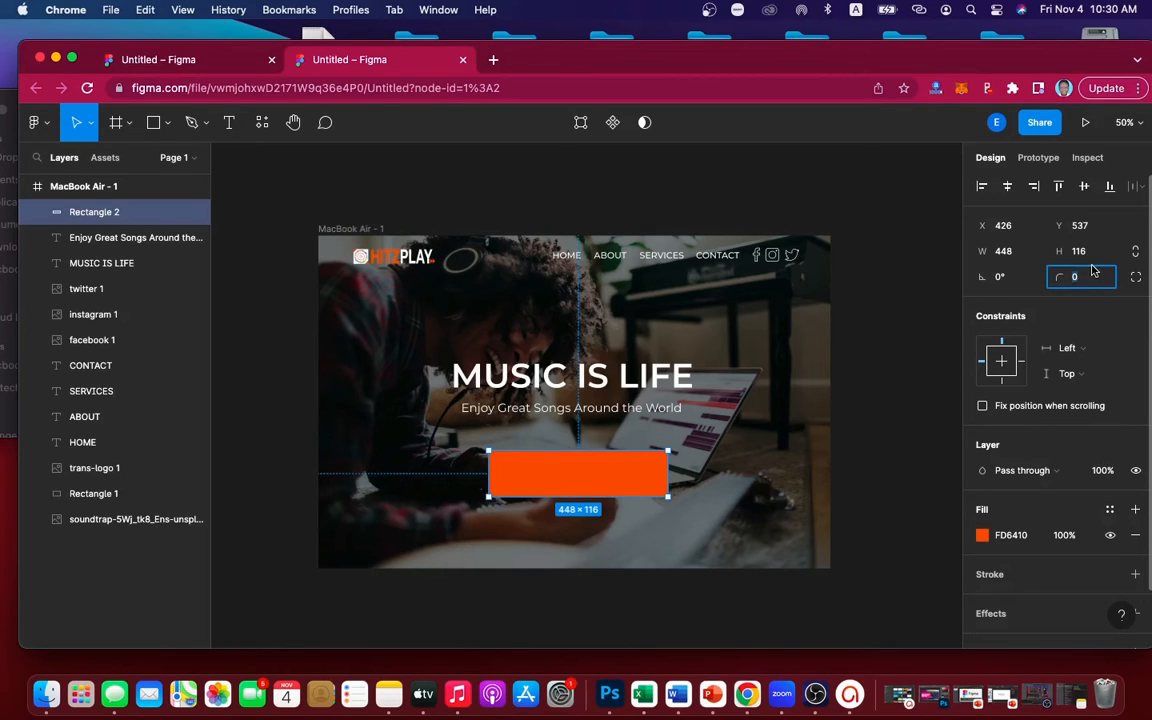
key("Return")
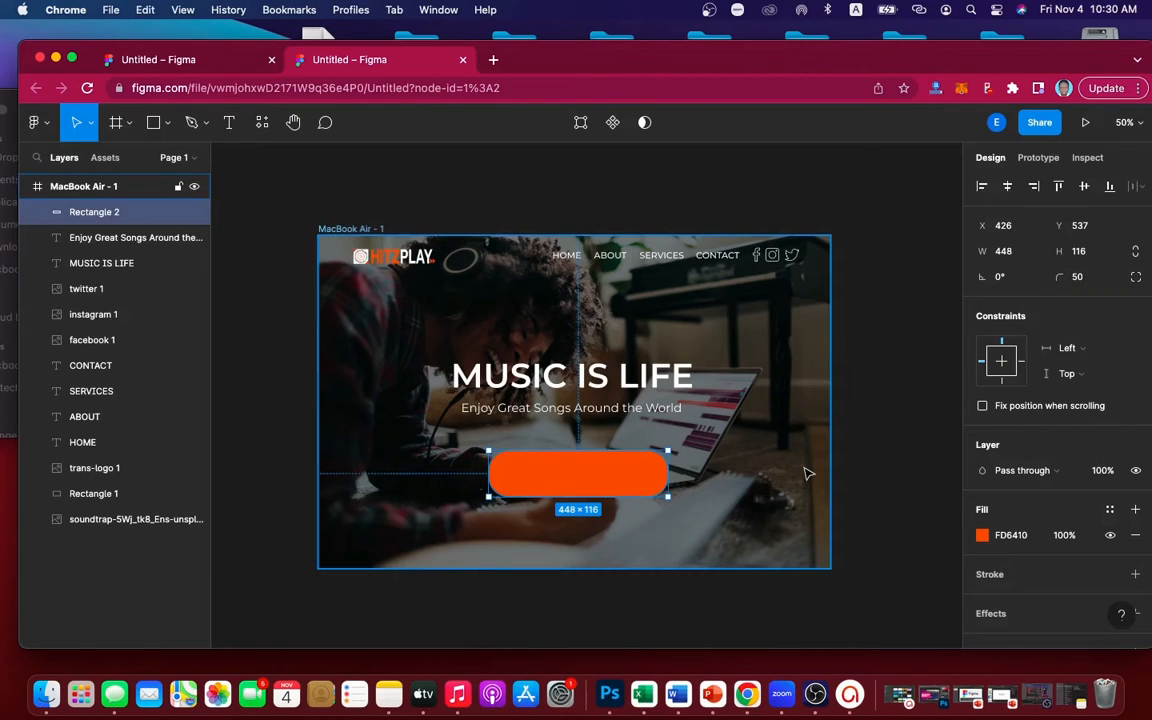
left_click(1077, 281)
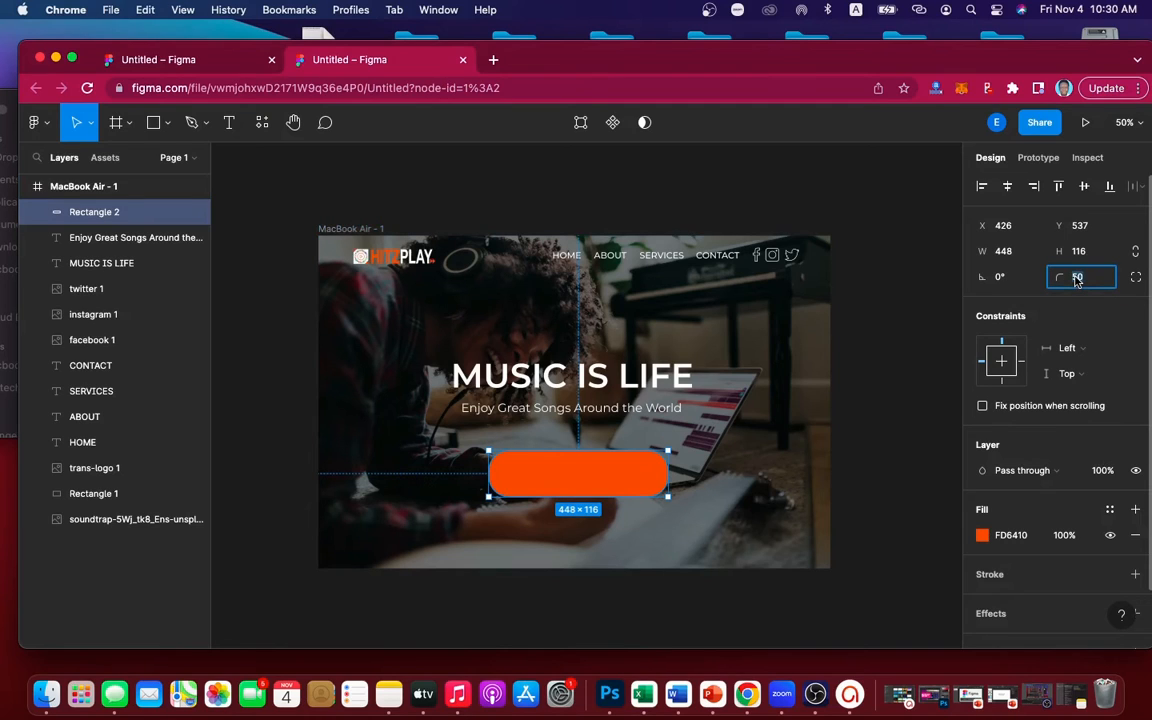
type("100")
key("Return")
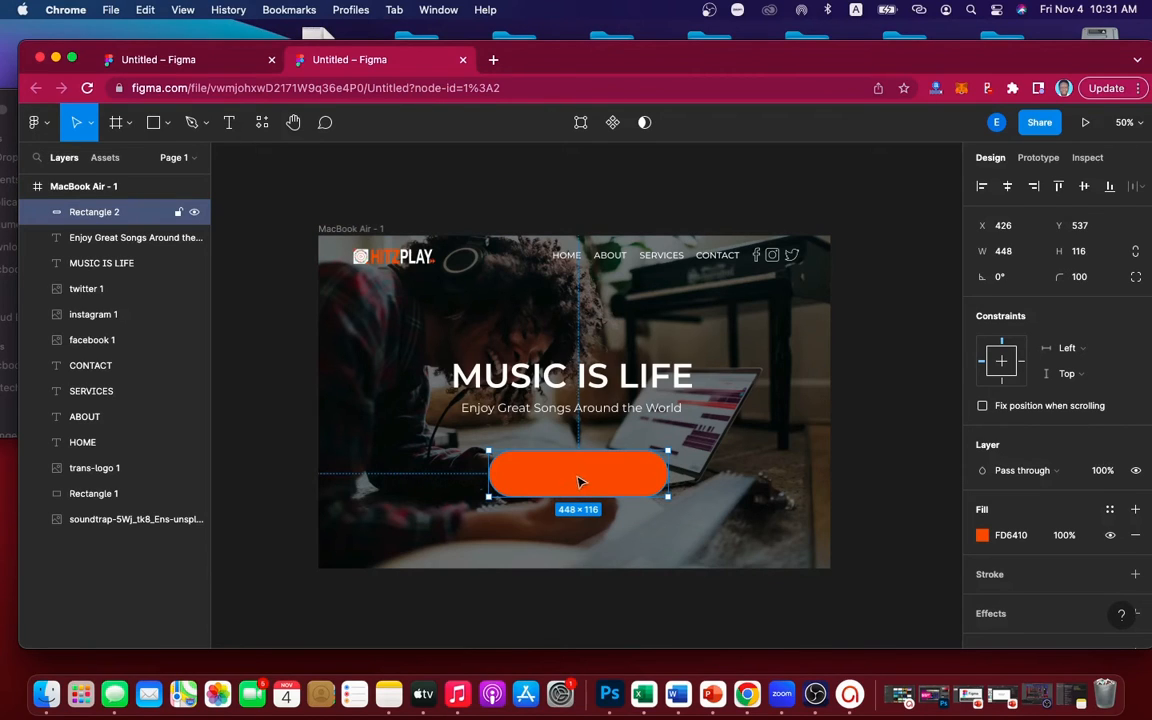
Add the text "STREAM NOW" in a text box about 370 × 82 over the orange button.
left_click(229, 124)
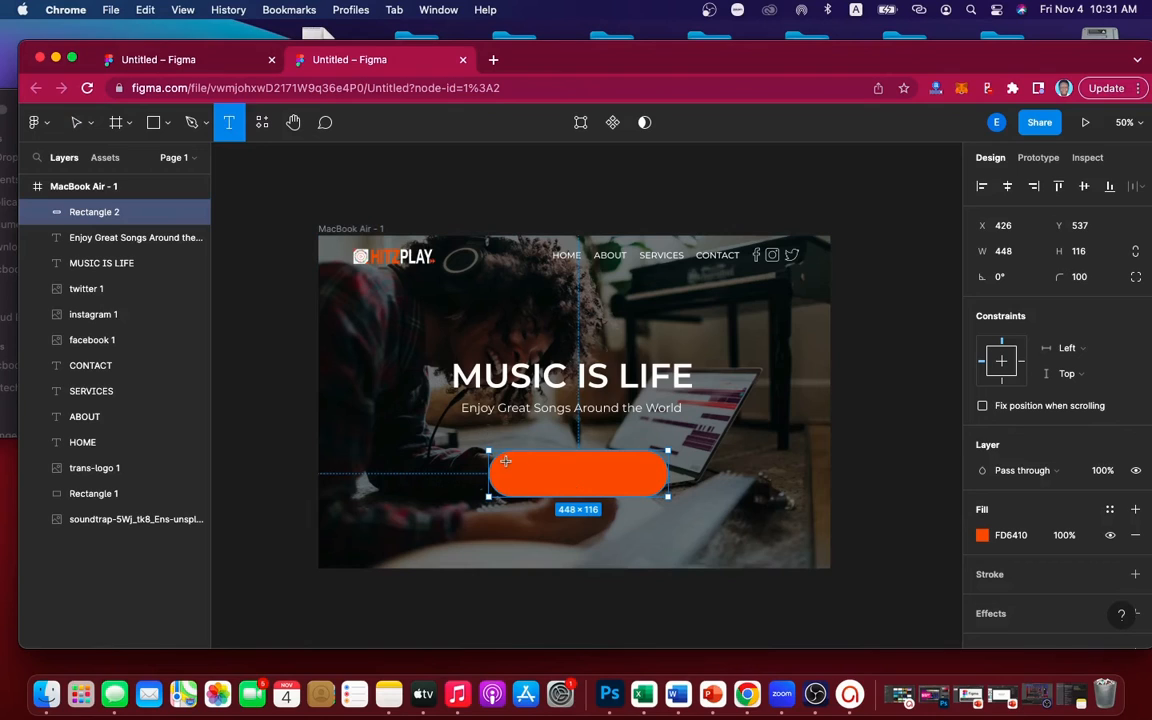
left_click_drag(505, 458, 653, 495)
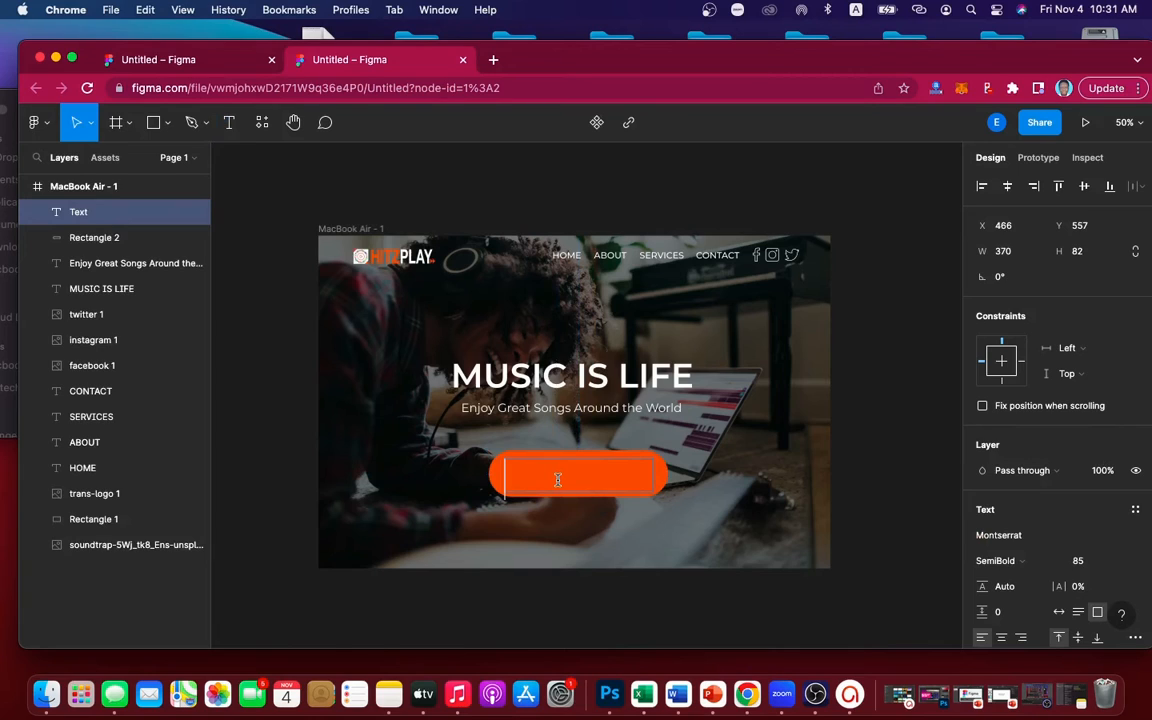
type("S")
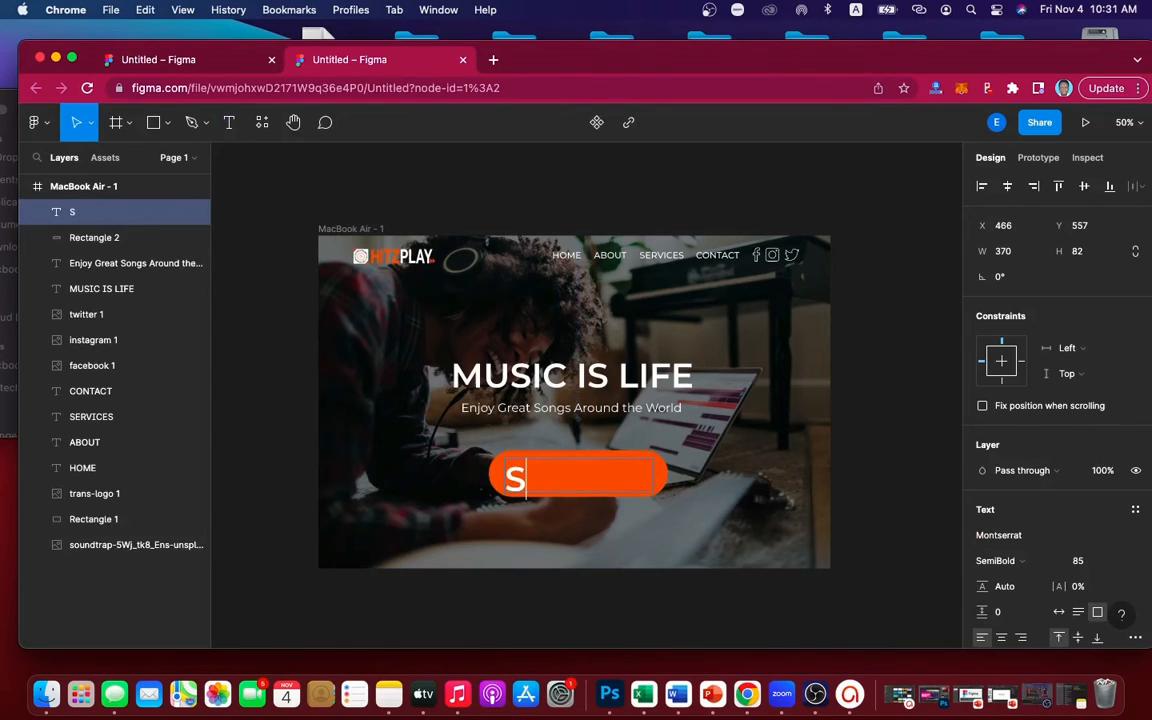
type("TREAM NOW")
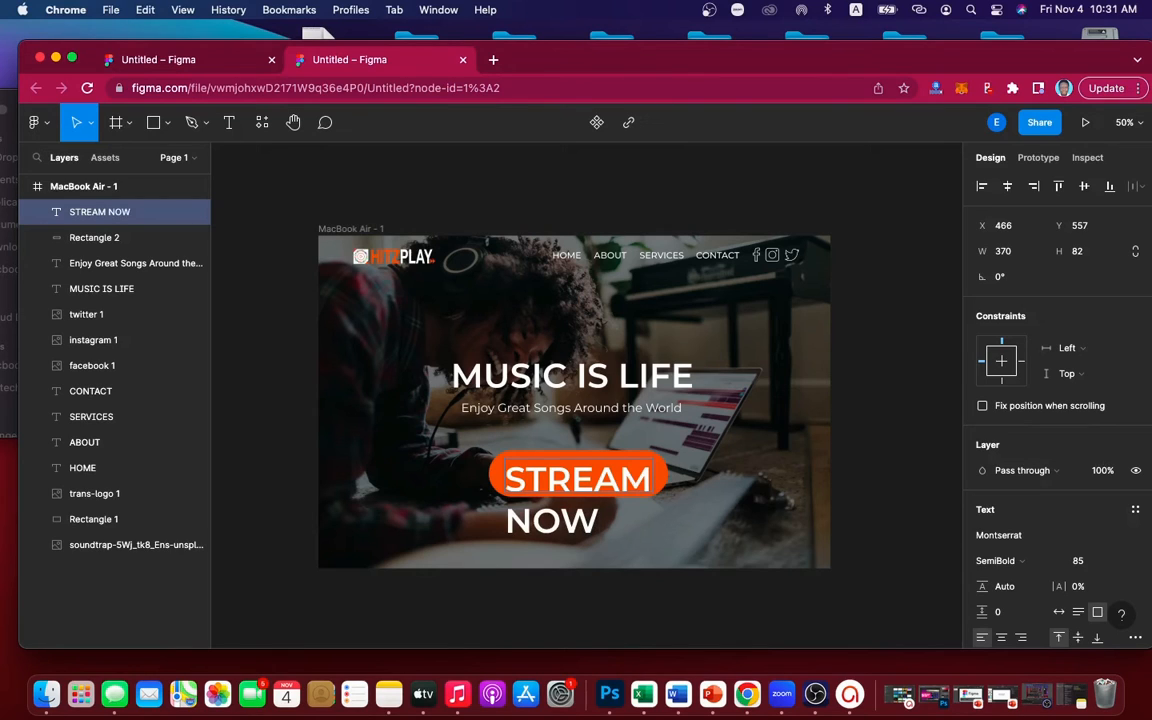
Change the weight of the whole STREAM NOW text to Regular.
key("super+a")
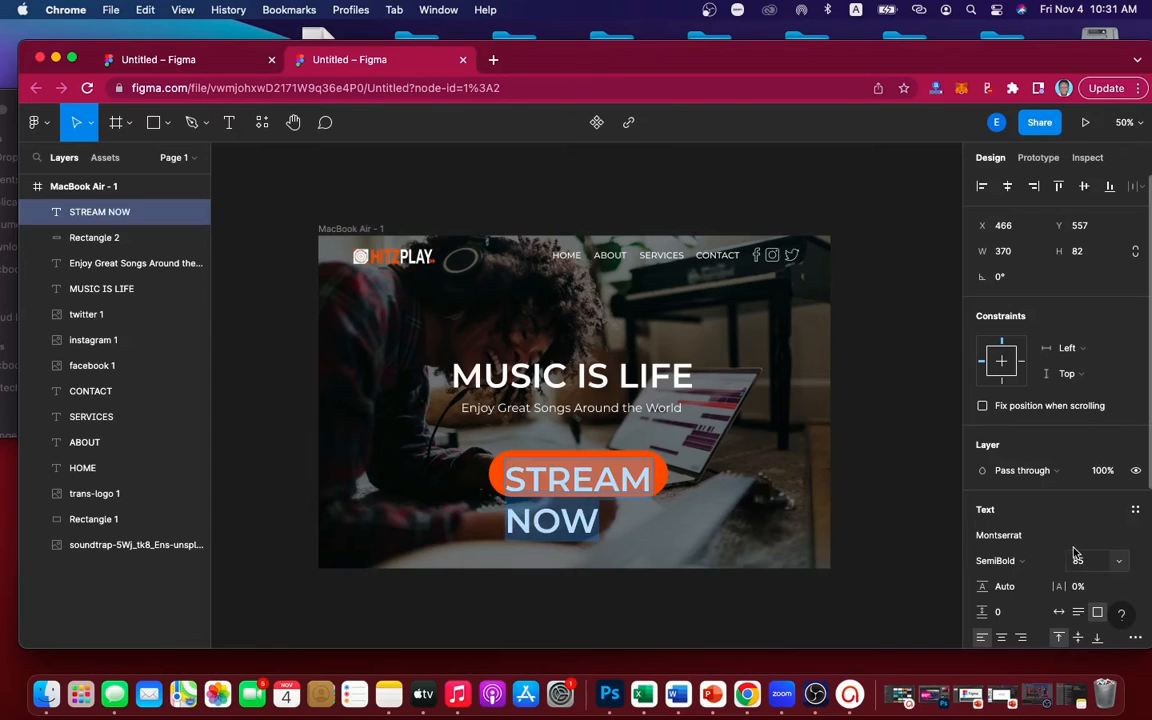
scroll(1075, 553, "down", 3)
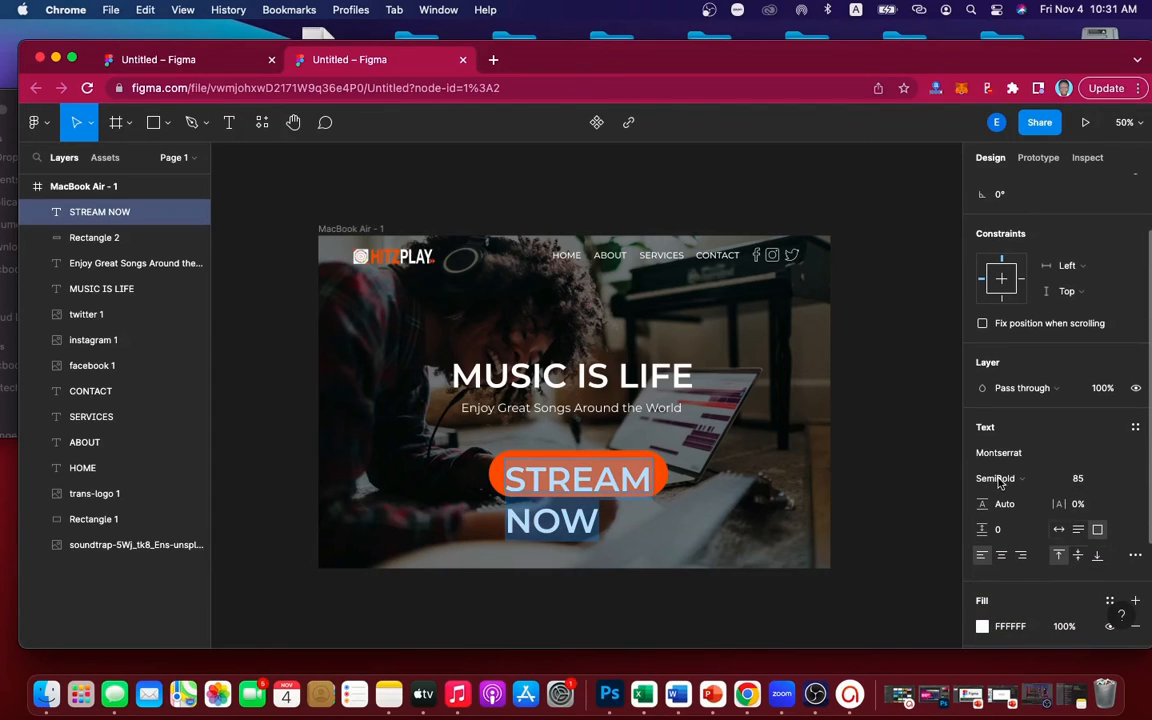
left_click(1000, 481)
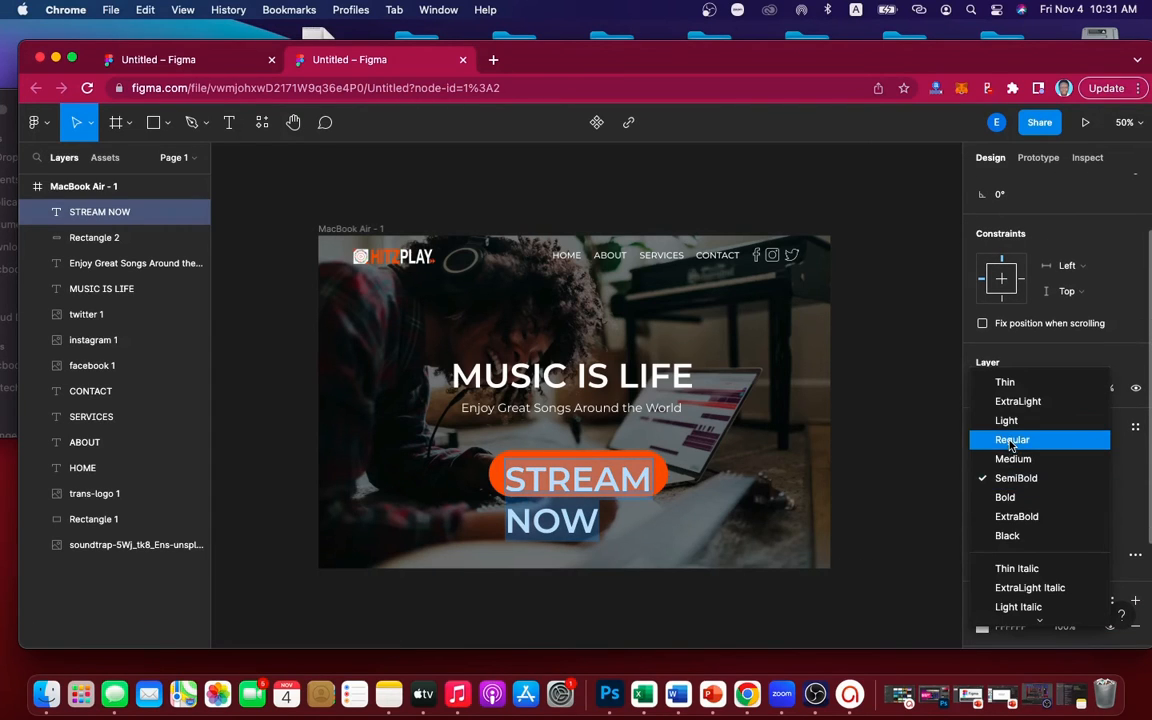
left_click(1012, 440)
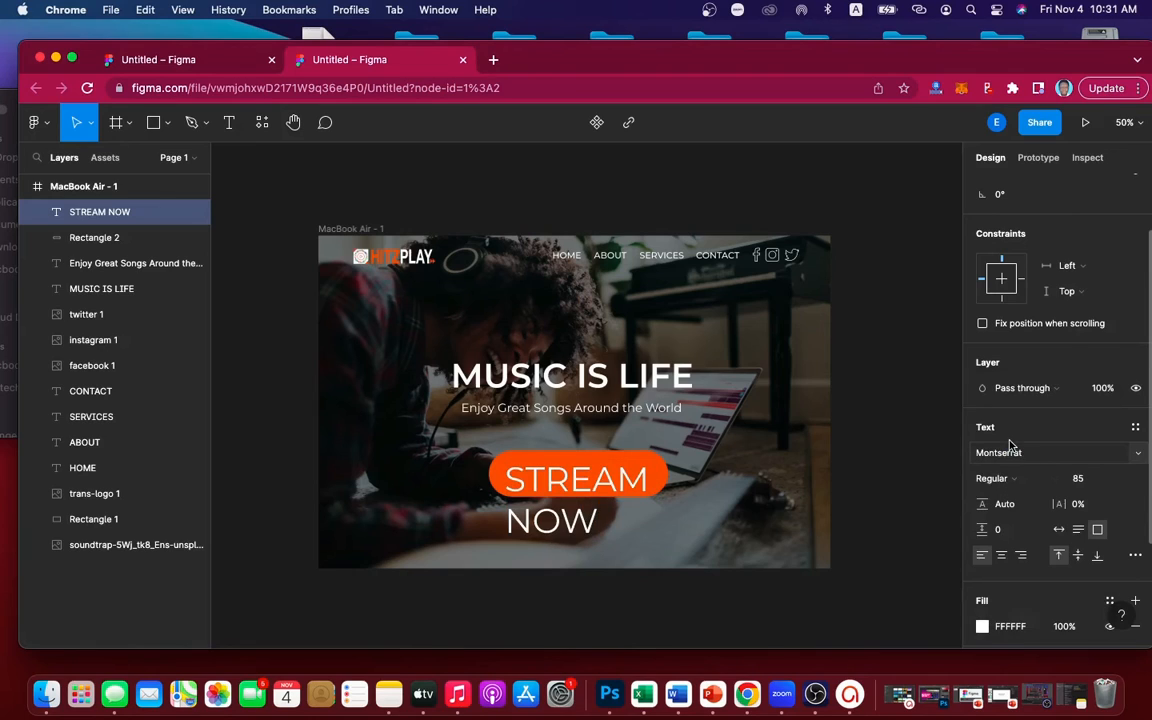
Try font sizes 30 and 50 on the STREAM NOW text.
left_click(1085, 480)
type("30")
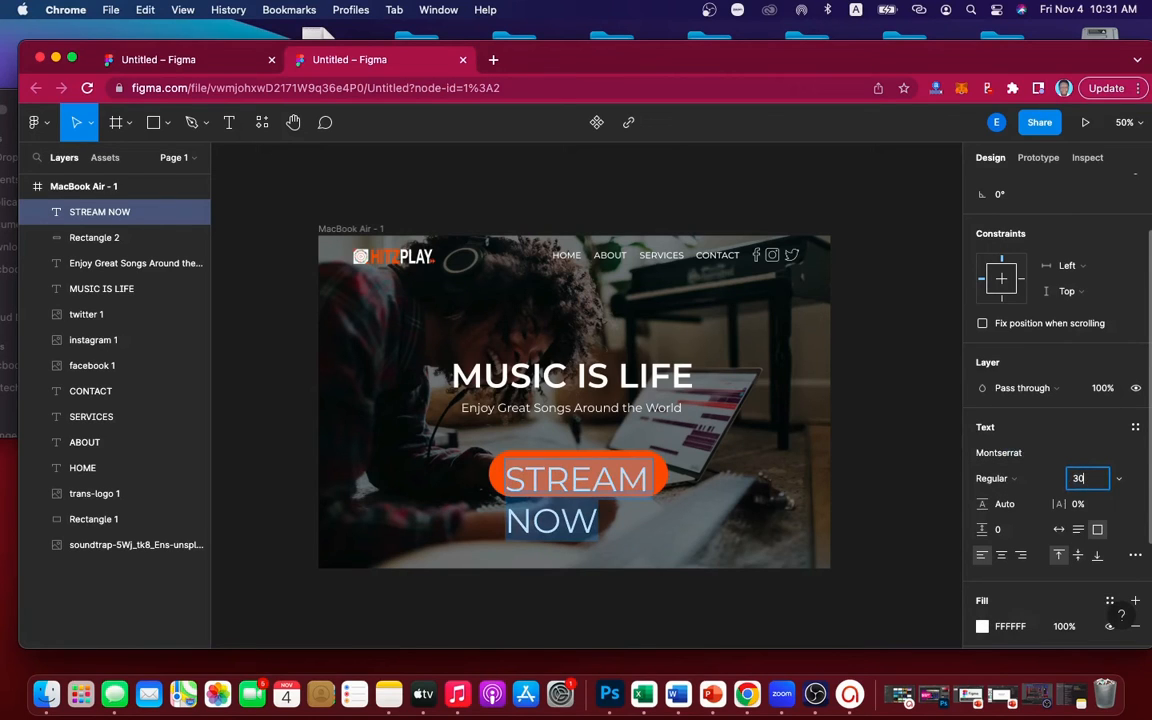
key("Return")
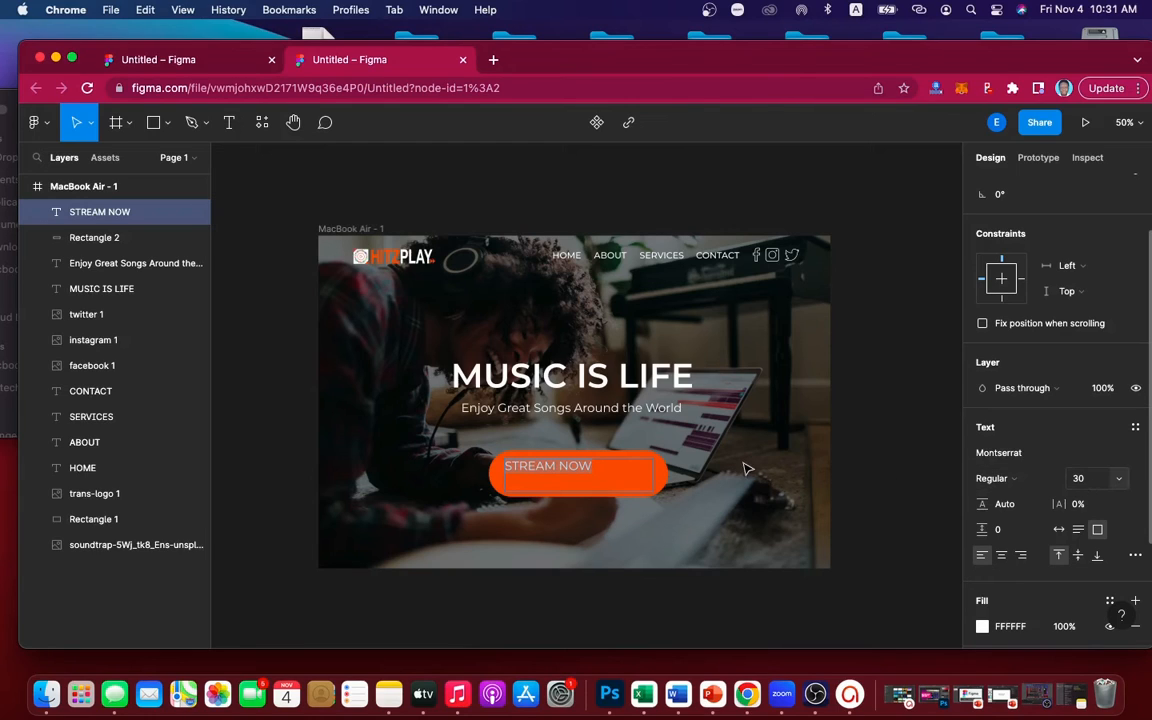
left_click(1078, 481)
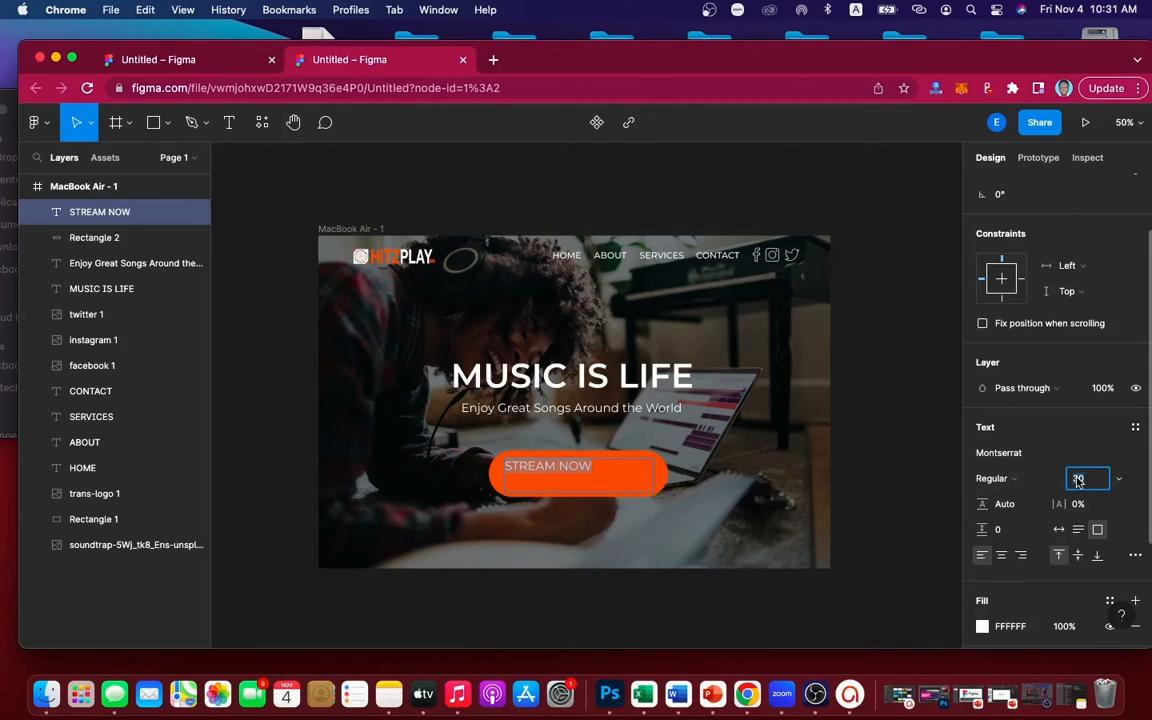
type("50")
key("Return")
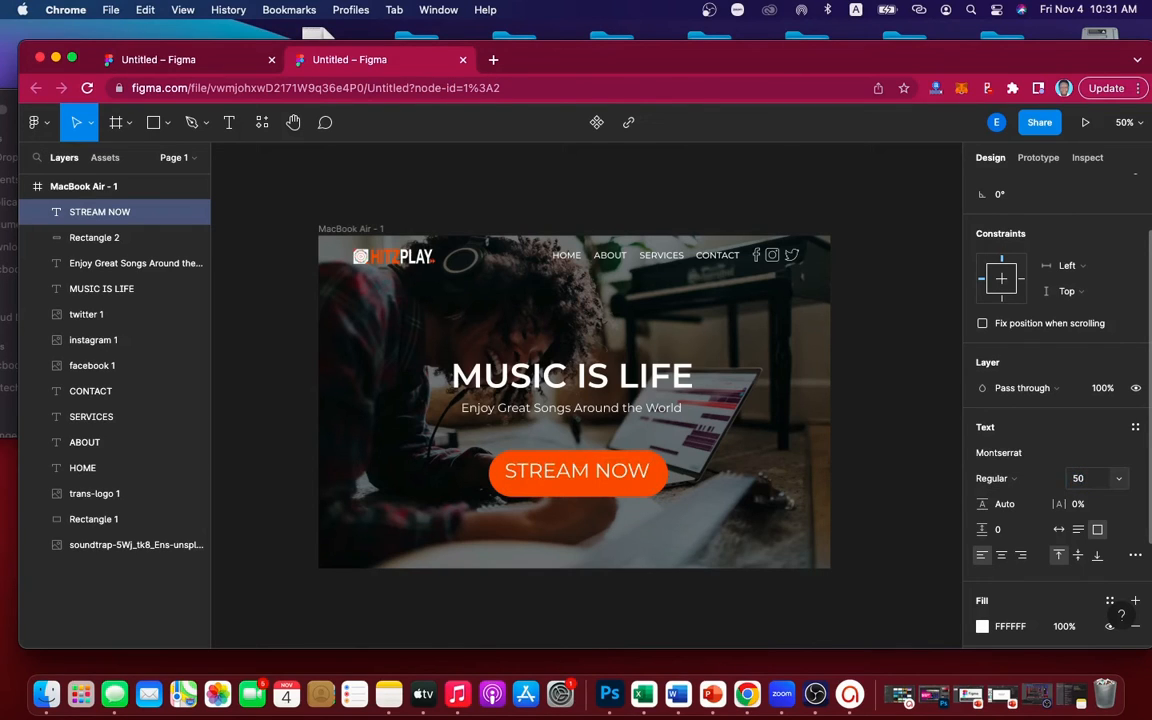
Set the STREAM NOW text's font size to 45 and finish editing it.
left_click(1078, 481)
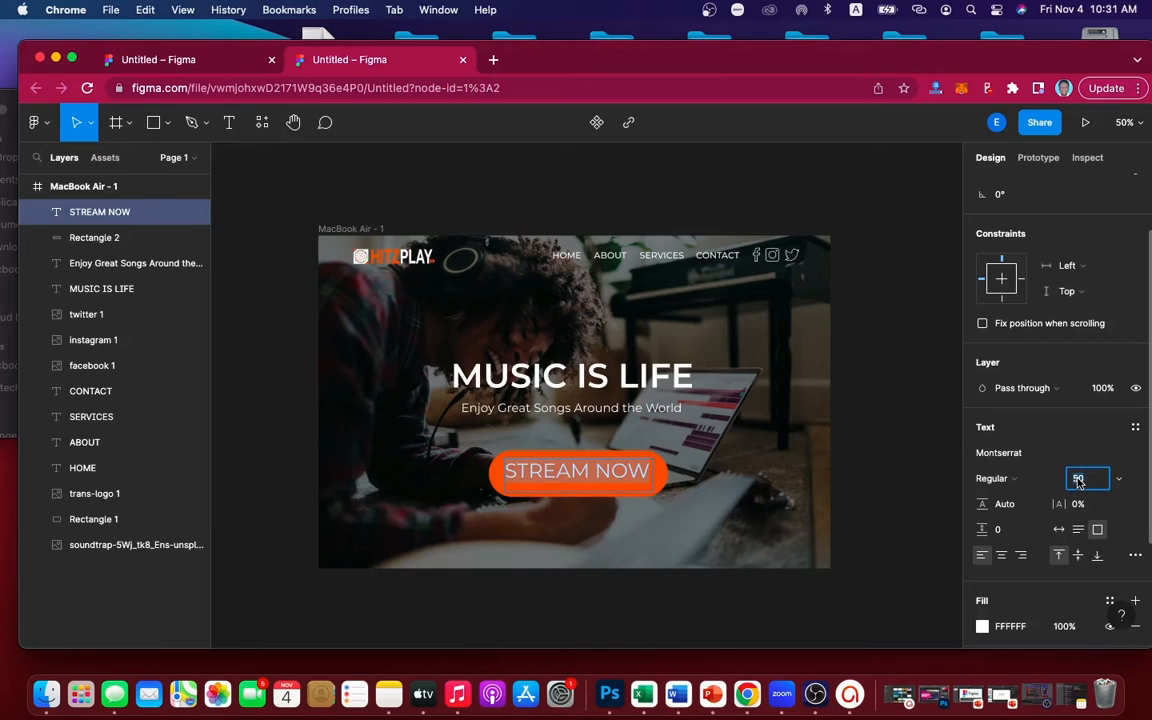
type("45")
key("Return")
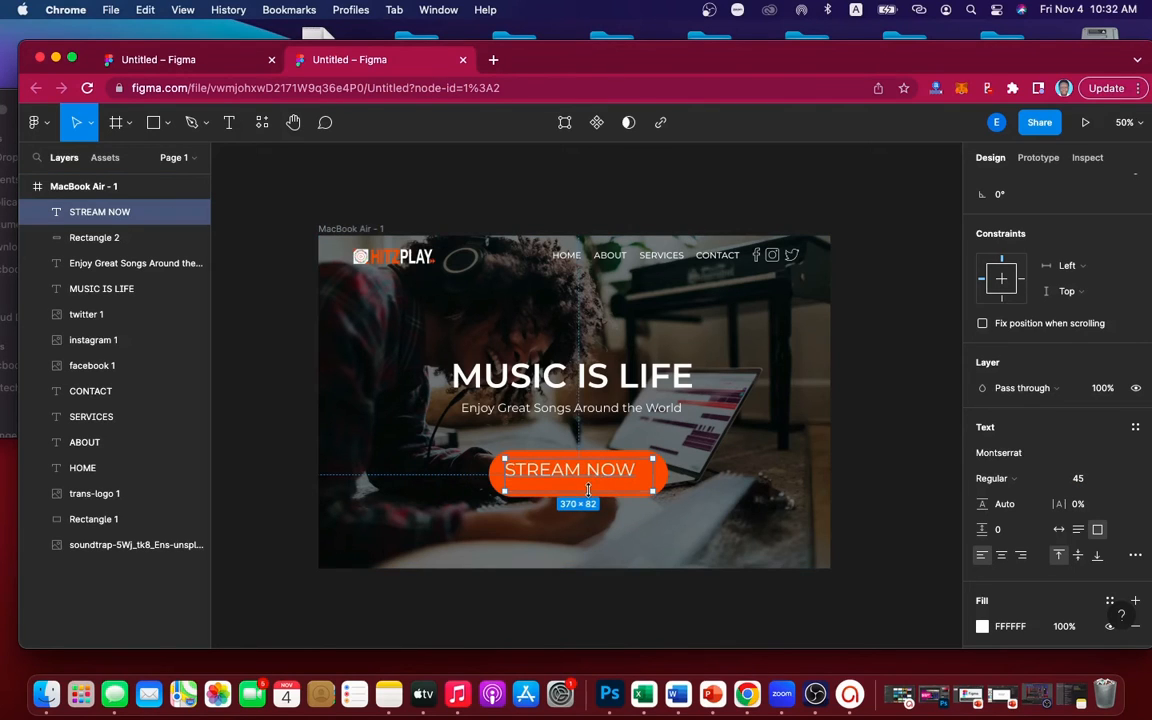
Shrink the STREAM NOW text box to about 337 × 62 and center it on the orange button.
left_click_drag(589, 487, 589, 482)
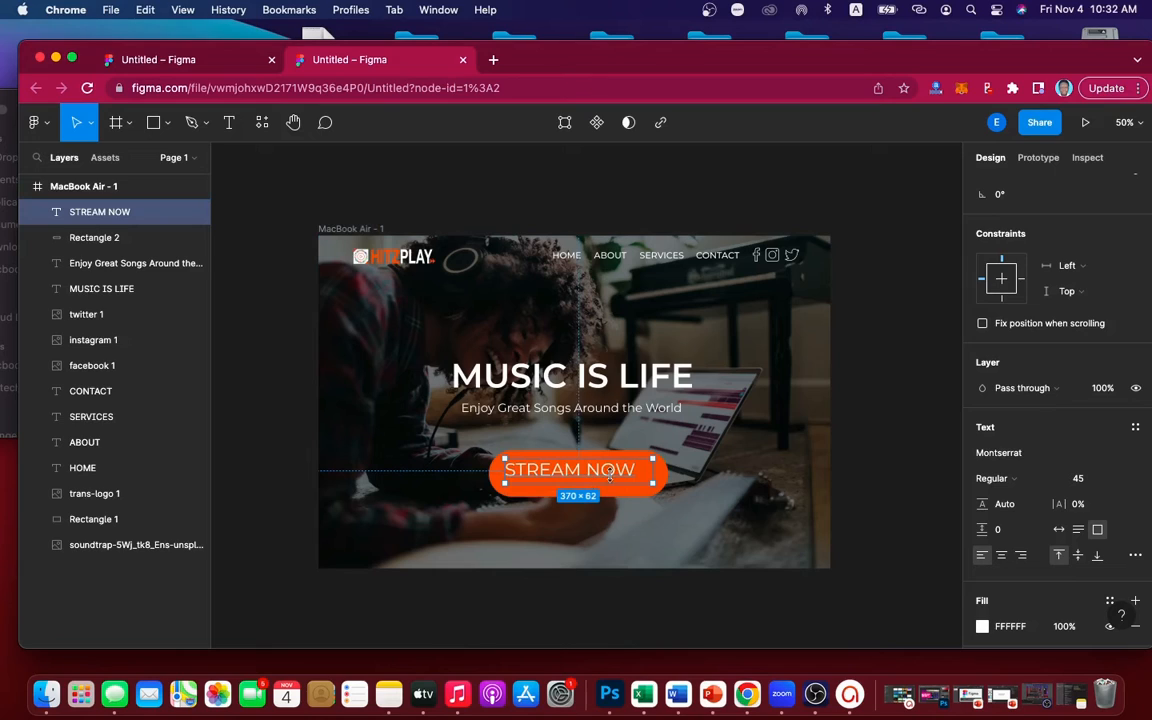
left_click_drag(648, 469, 643, 469)
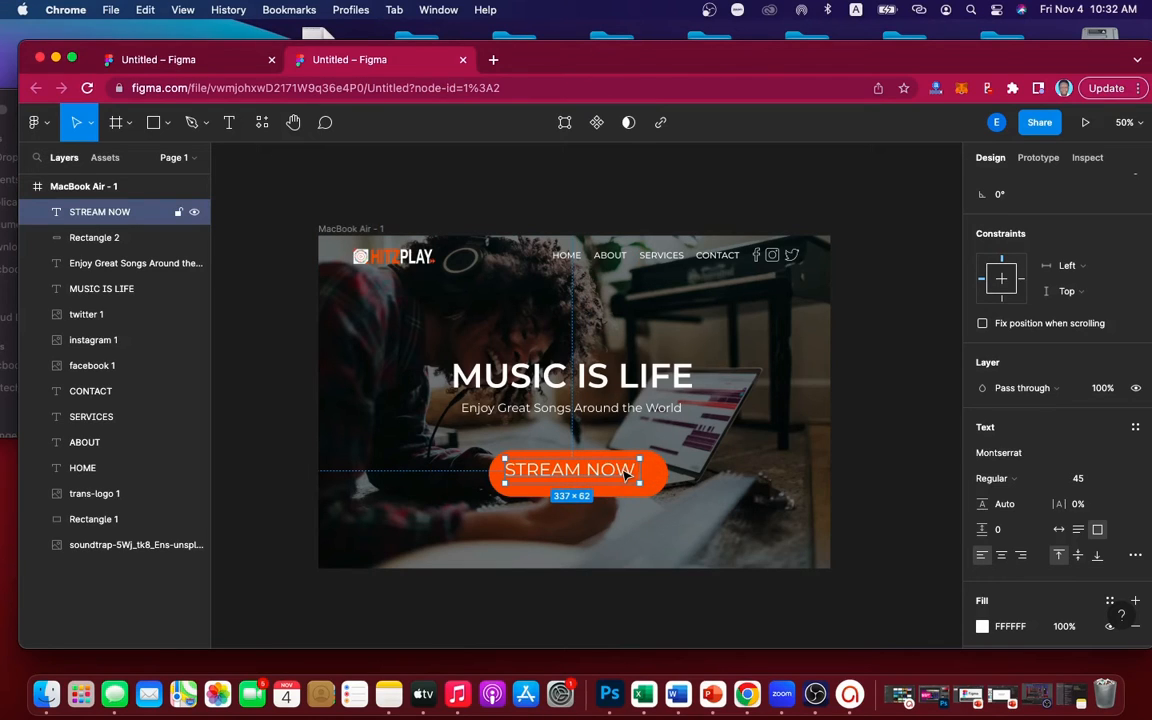
left_click_drag(625, 473, 632, 480)
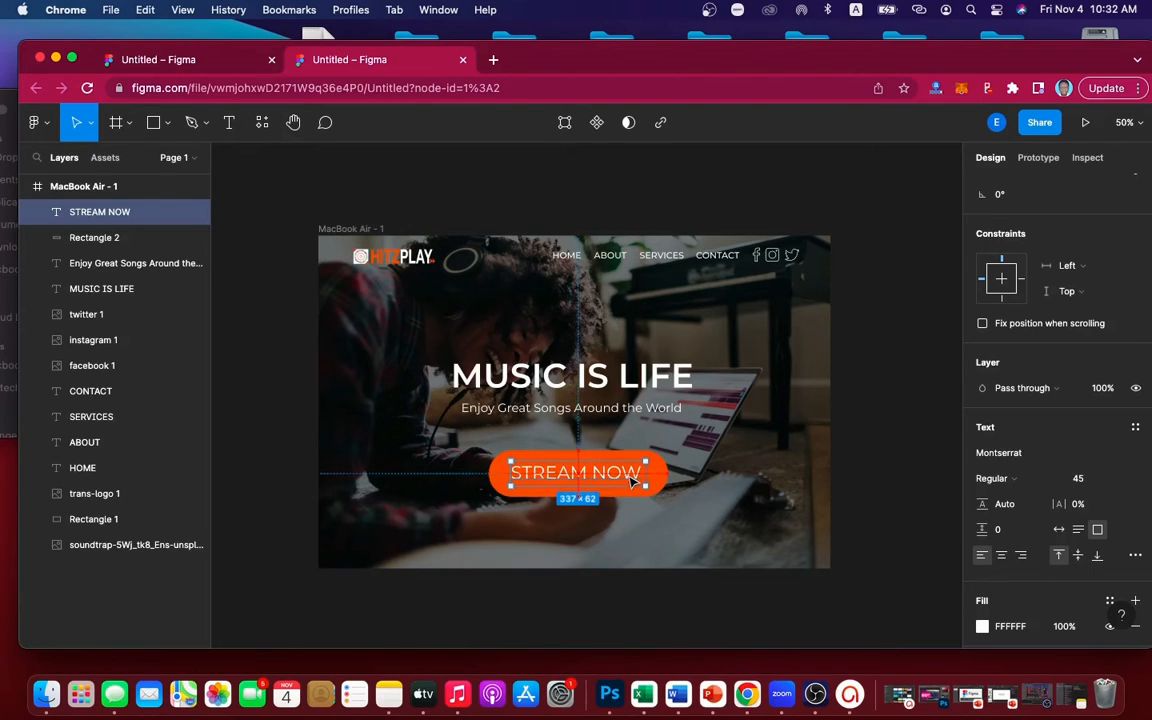
left_click(895, 465)
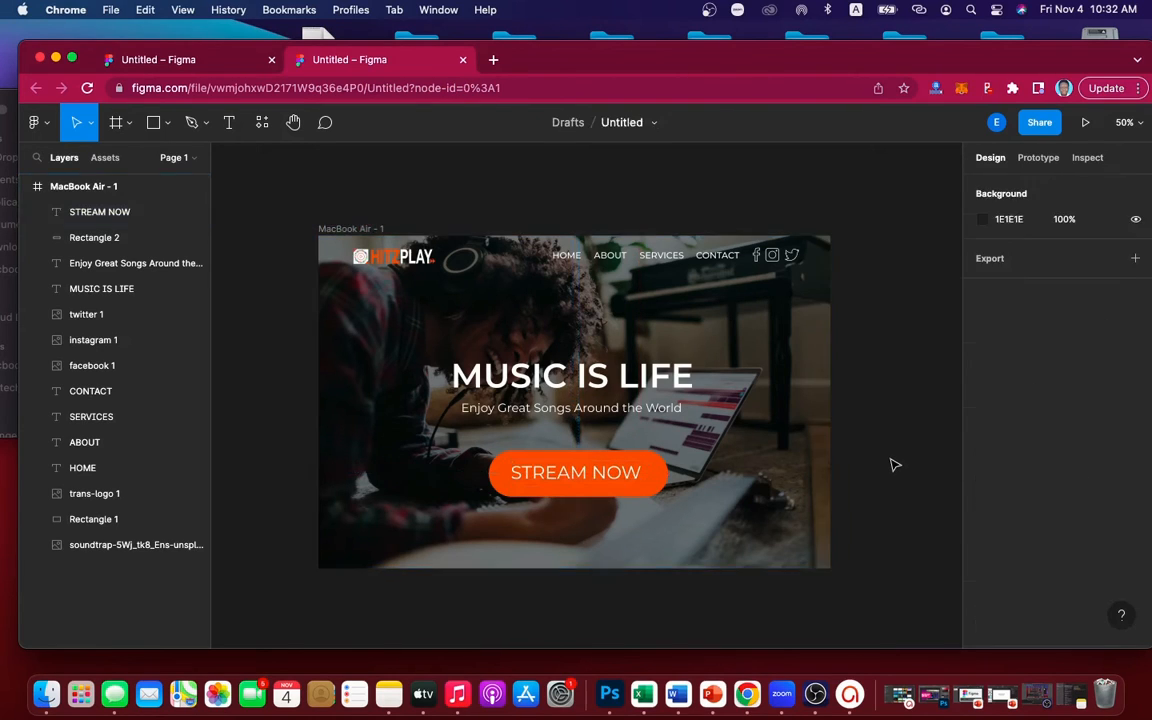
Resize the orange button rectangle to about 410 × 106 at X 442, Y 547 around the STREAM NOW text.
left_click(655, 489)
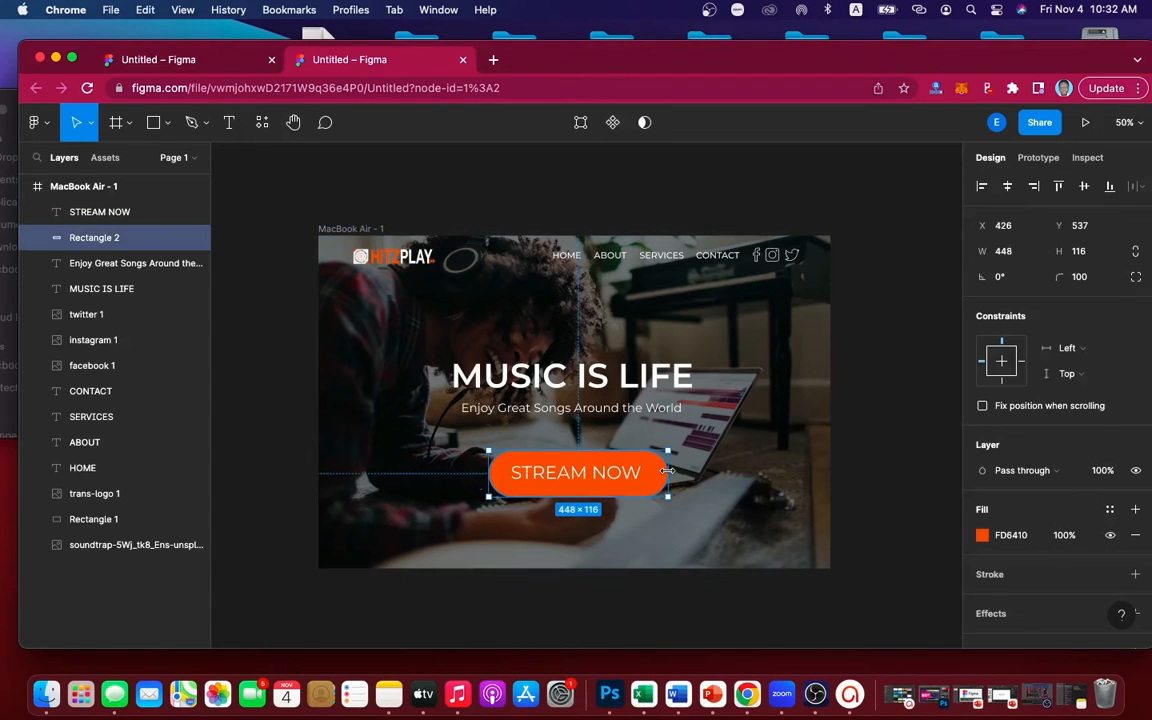
left_click_drag(666, 470, 659, 470)
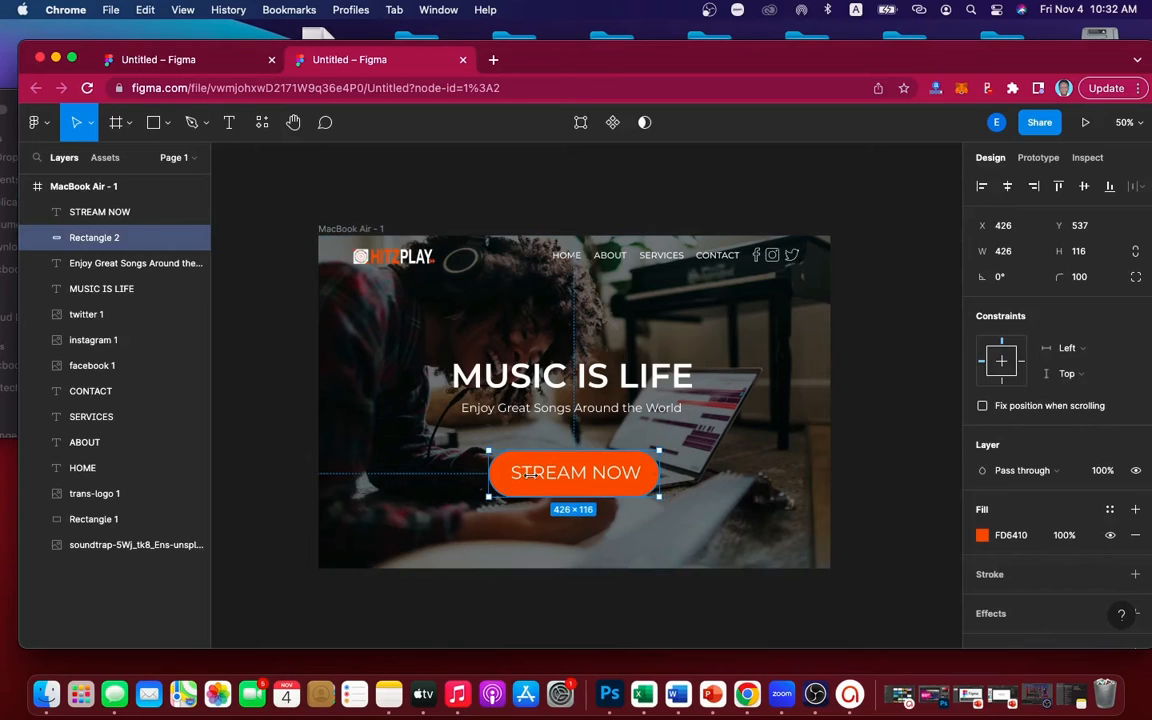
left_click_drag(488, 474, 494, 473)
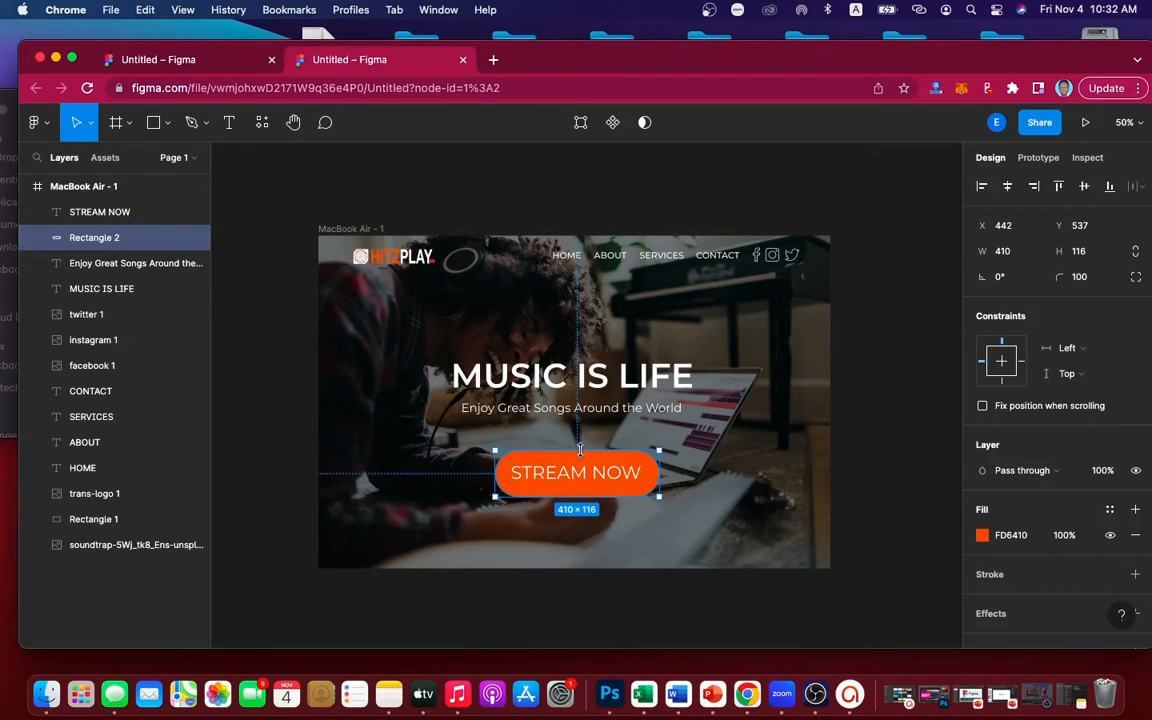
left_click_drag(580, 451, 580, 455)
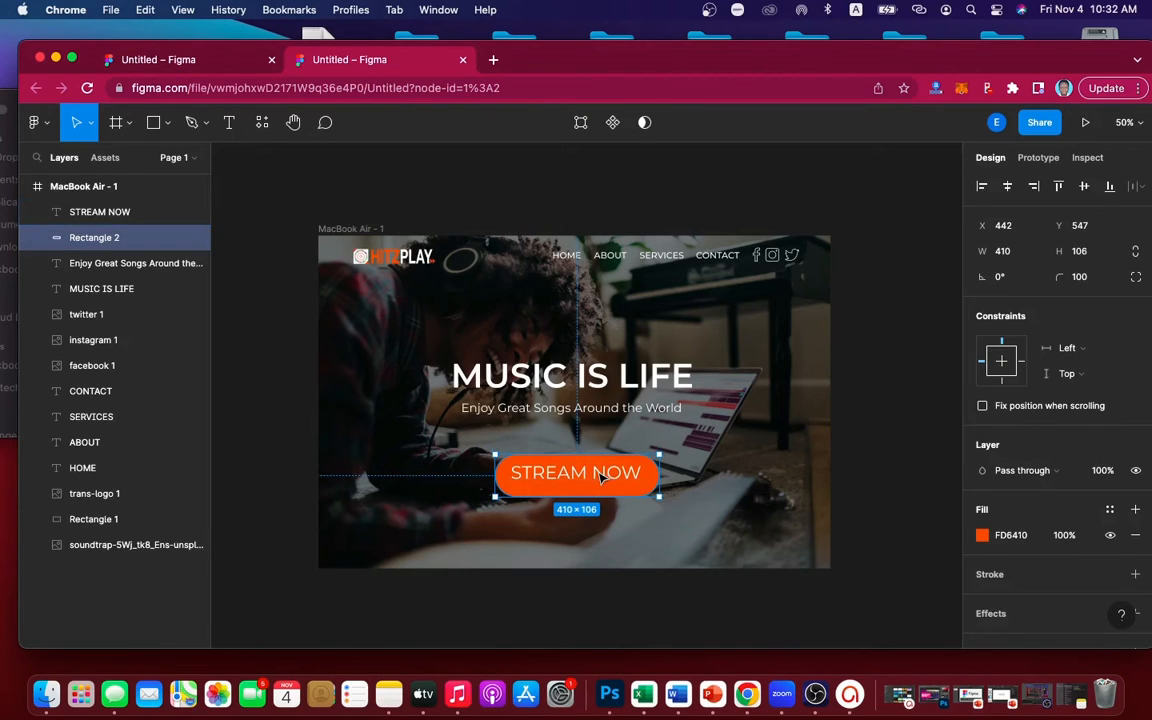
Move the STREAM NOW text slightly down on the orange button, to X 480, Y 570.
left_click(601, 477)
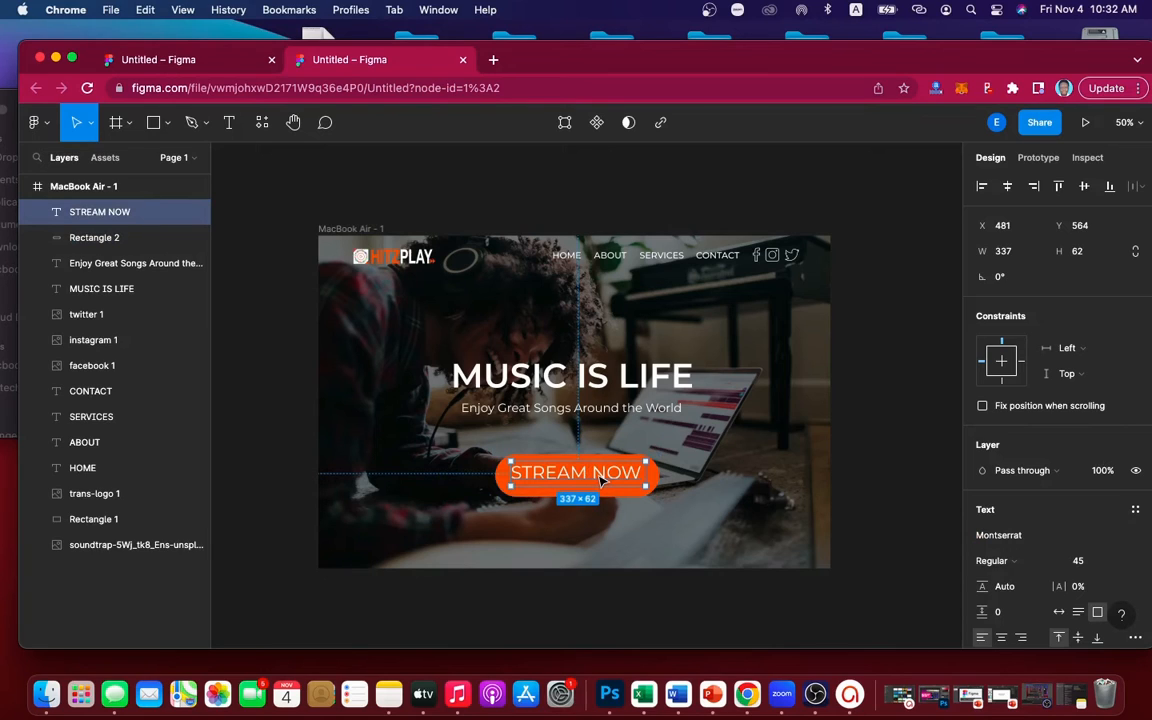
left_click_drag(601, 480, 601, 481)
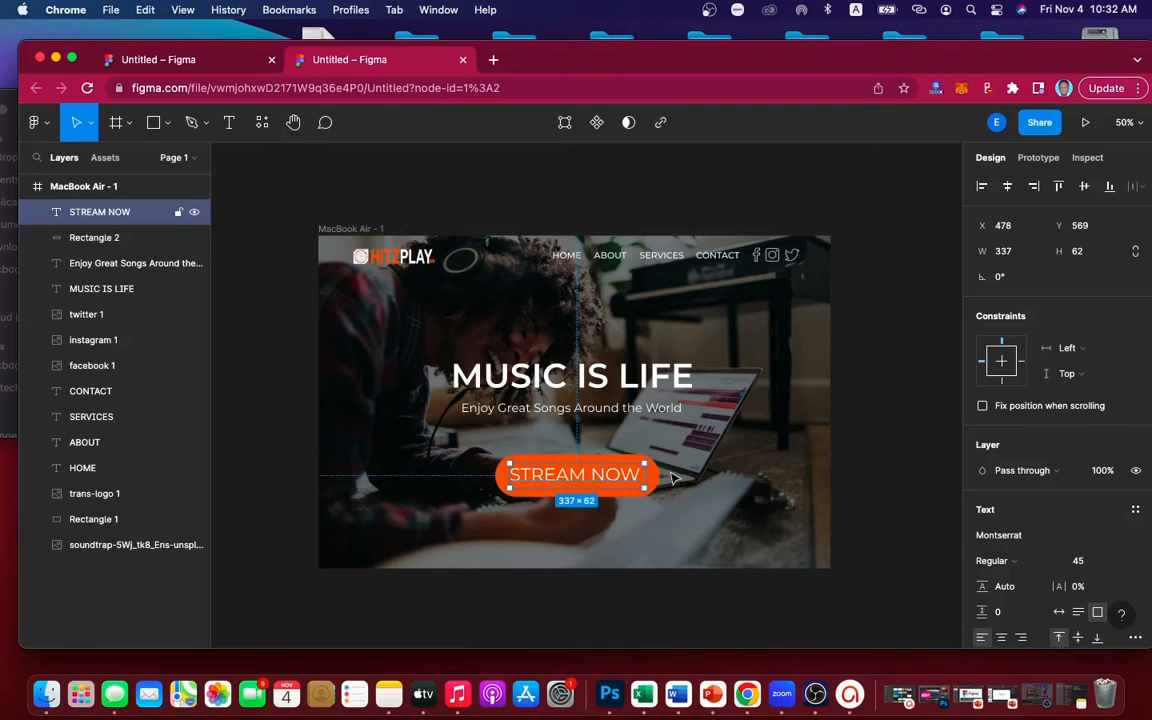
key("Escape")
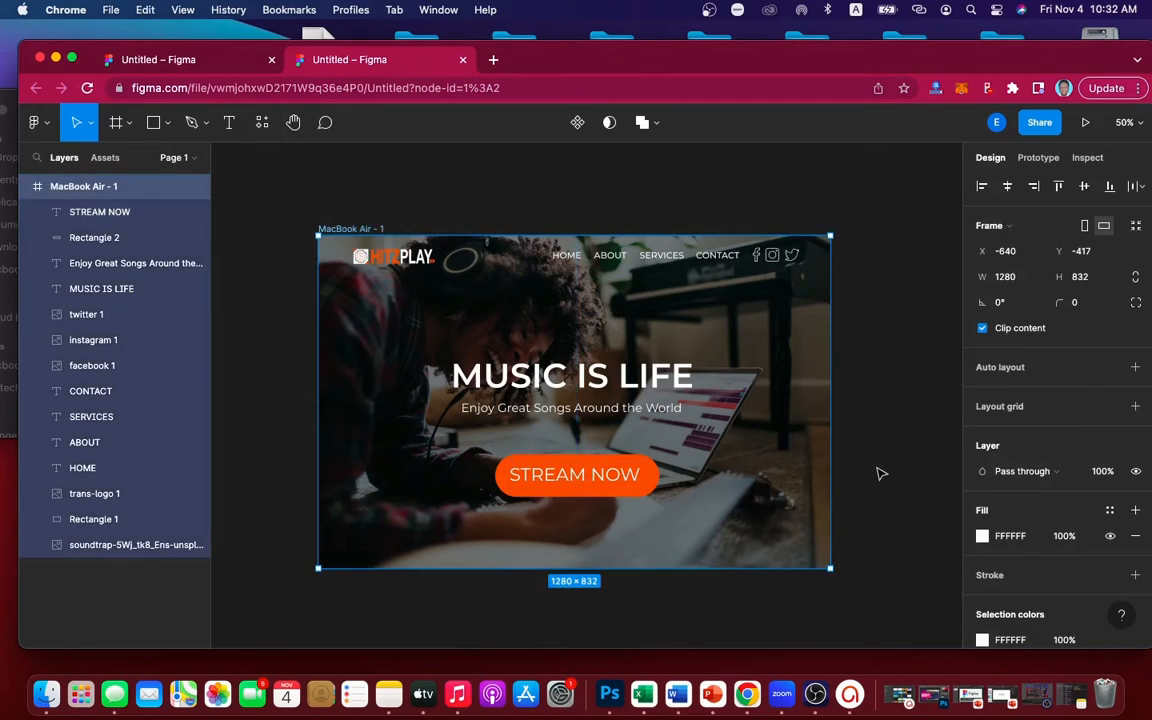
key("Escape")
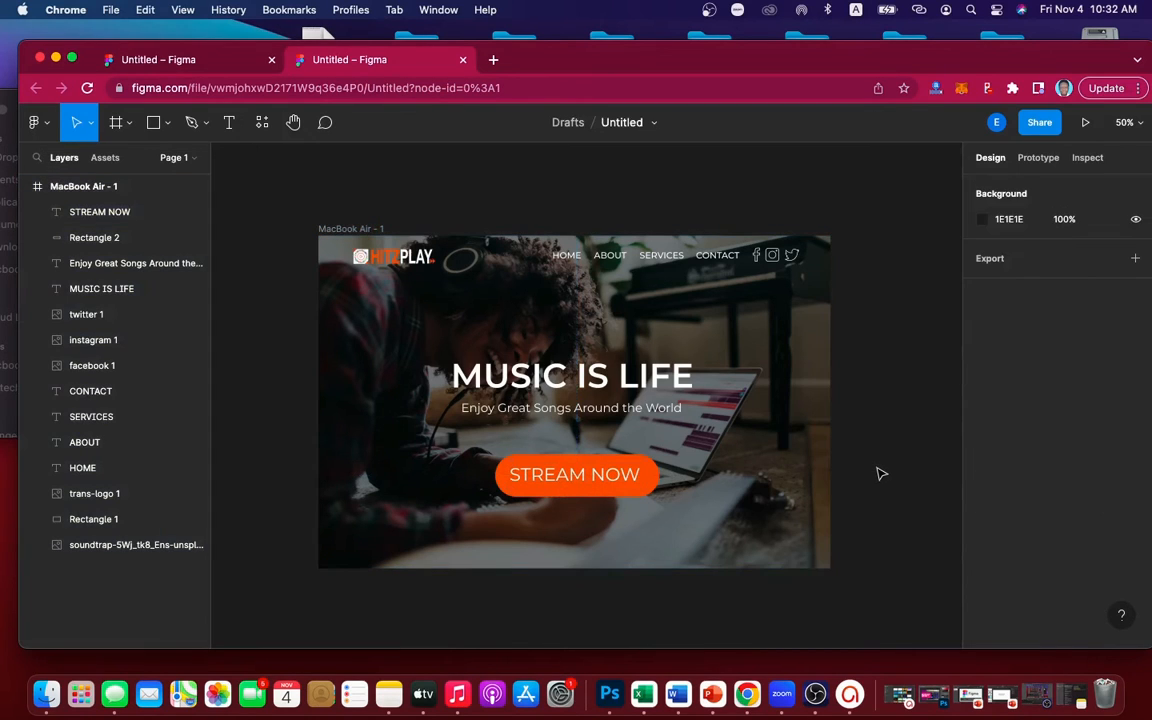
left_click(583, 479)
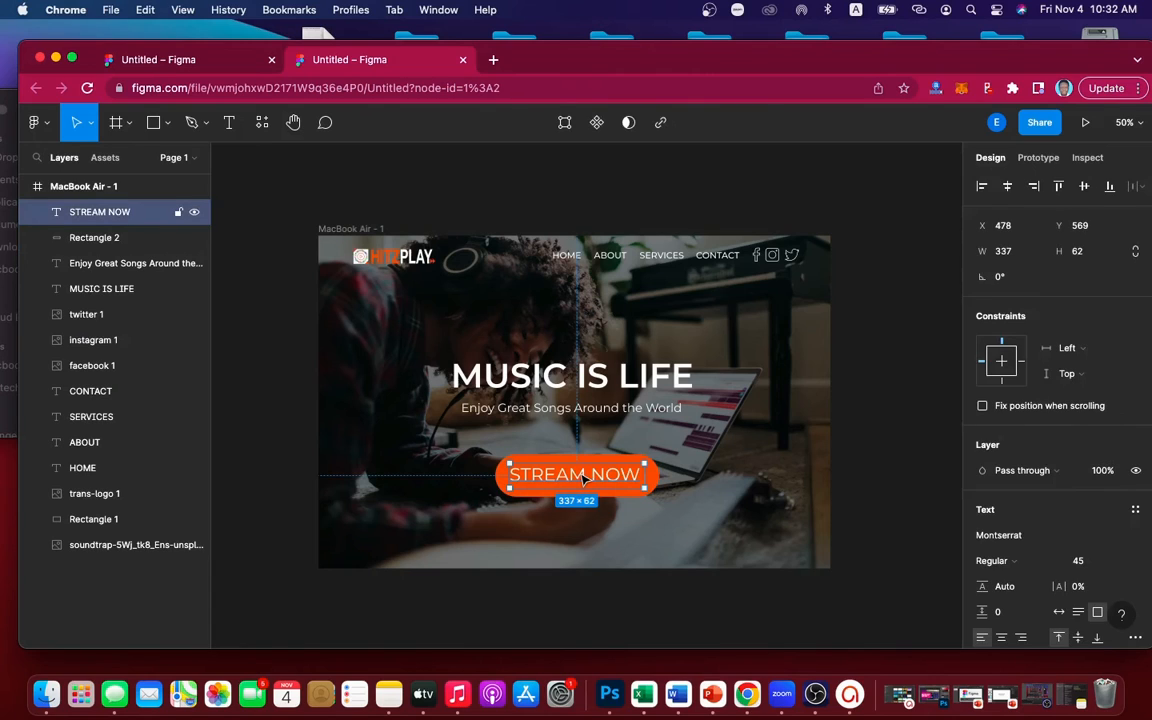
key("Right")
key("Right")
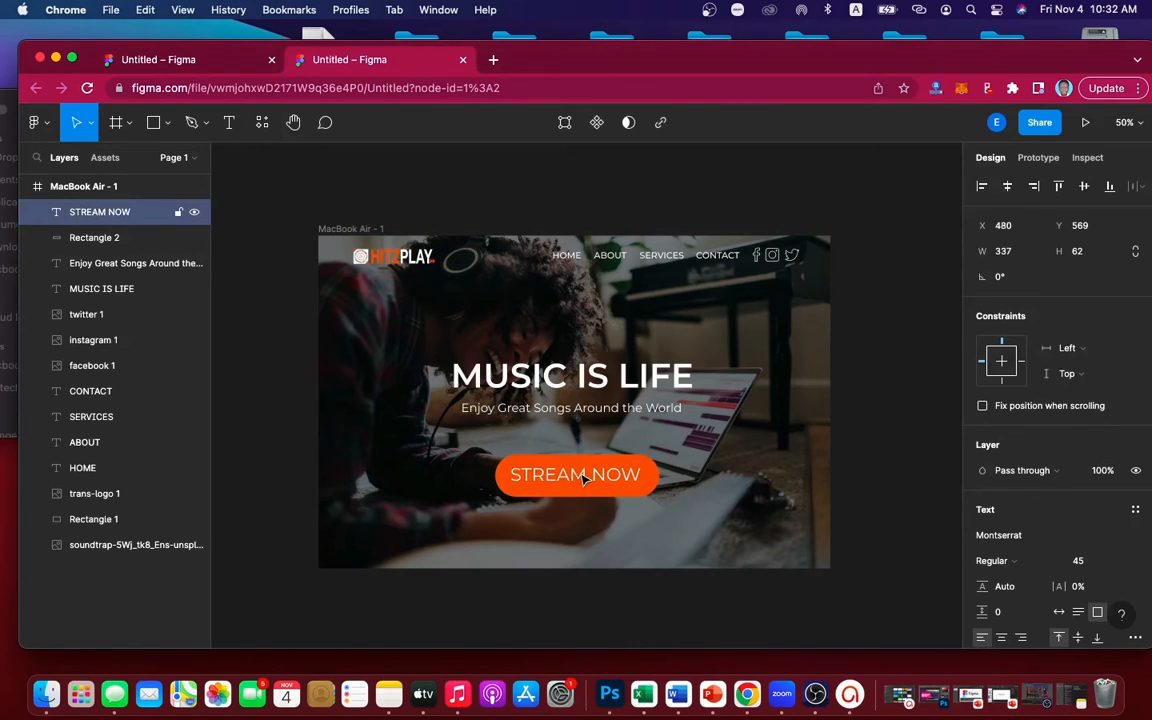
key("Down")
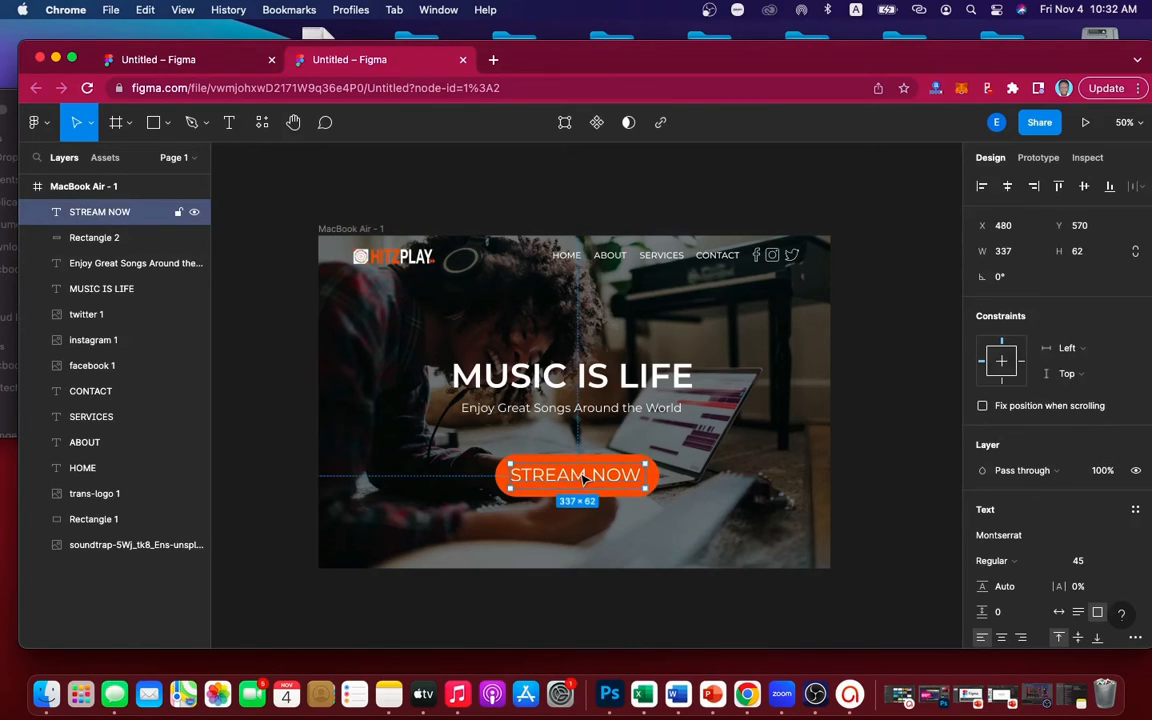
Set the STREAM NOW text's font size to 40, narrow its box to about 301 × 62 and recenter it on the button.
left_click(1080, 562)
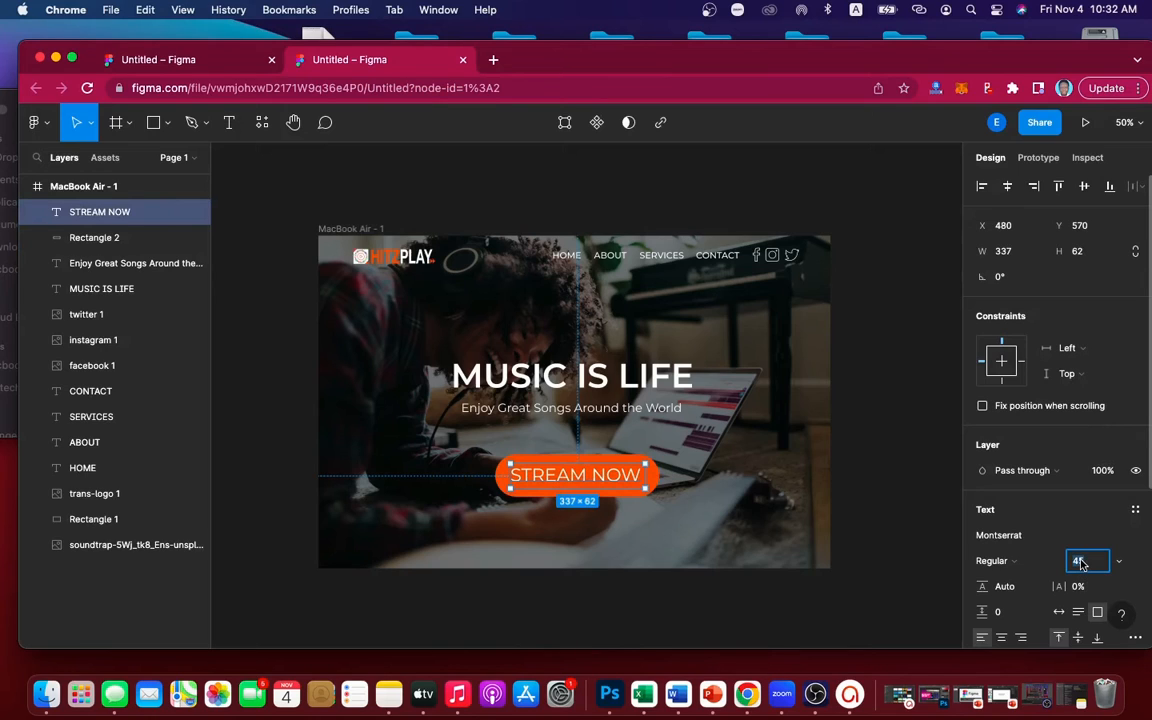
type("40")
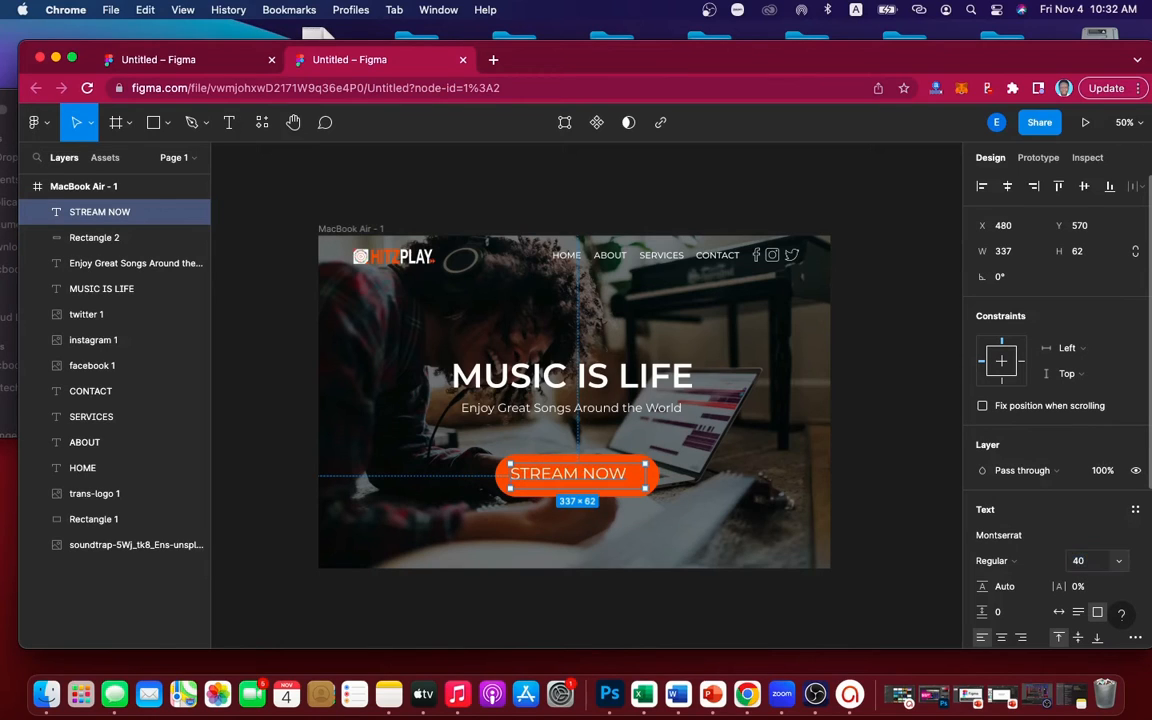
key("Return")
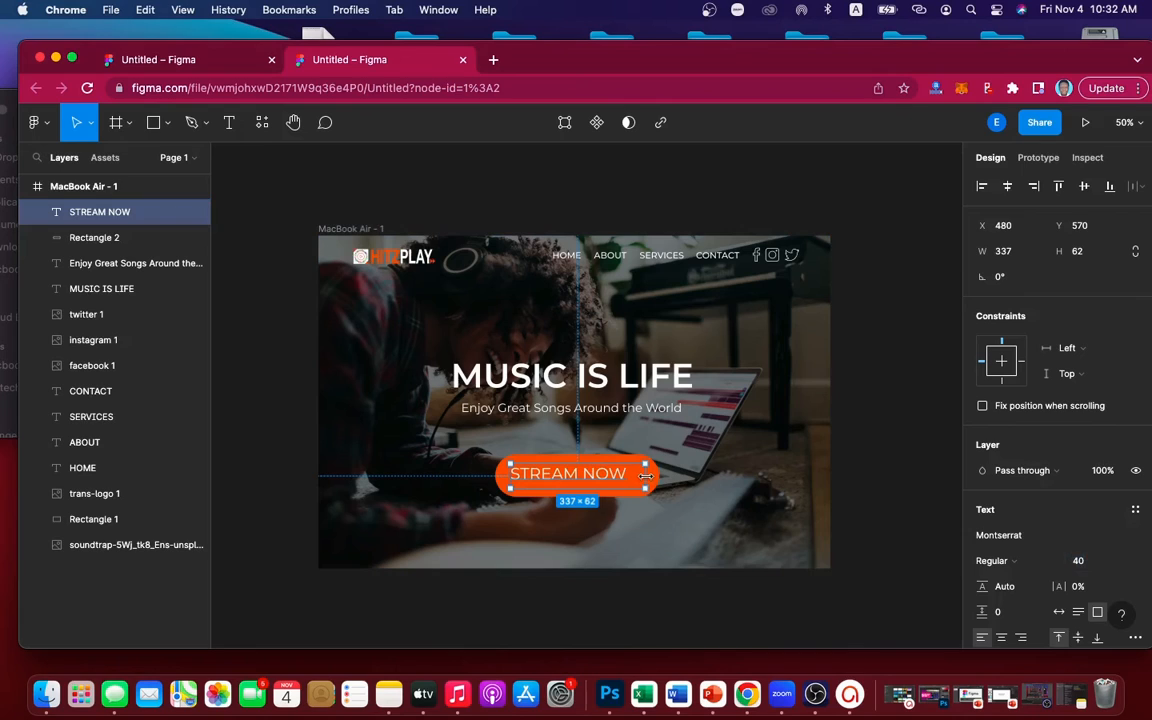
left_click_drag(647, 476, 617, 482)
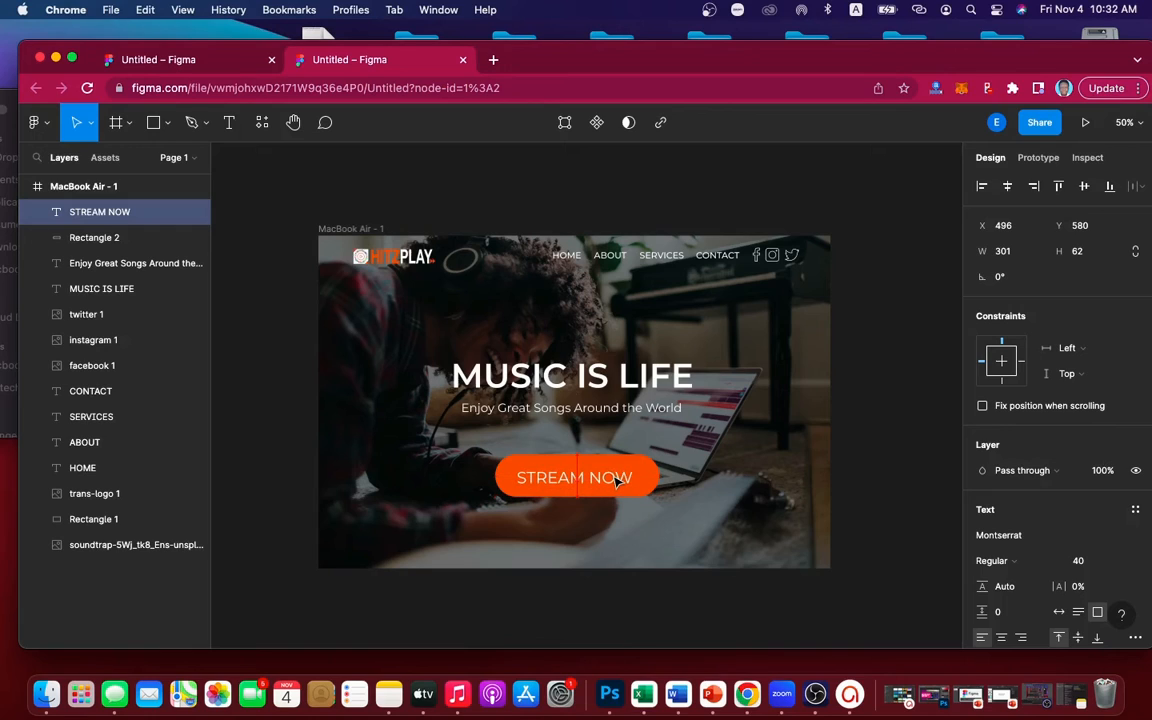
left_click(890, 482)
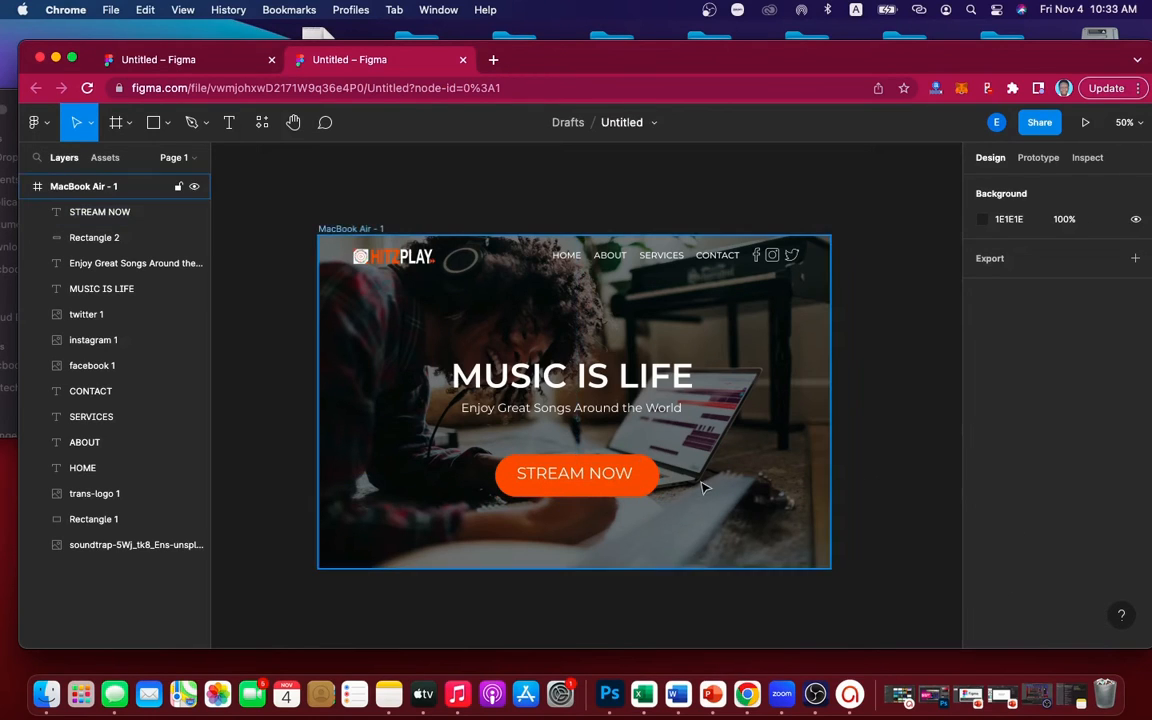
Nudge the STREAM NOW text to X 497, Y 576 to center it vertically on the orange button, and deselect it.
left_click(619, 477)
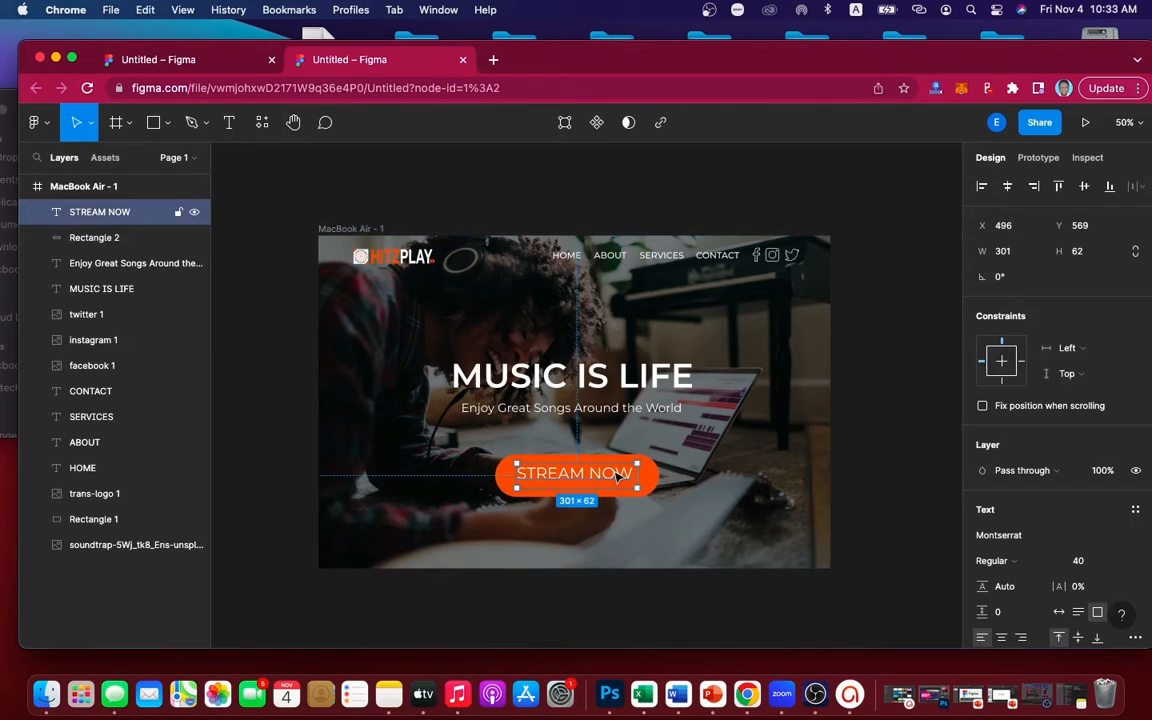
key("Down")
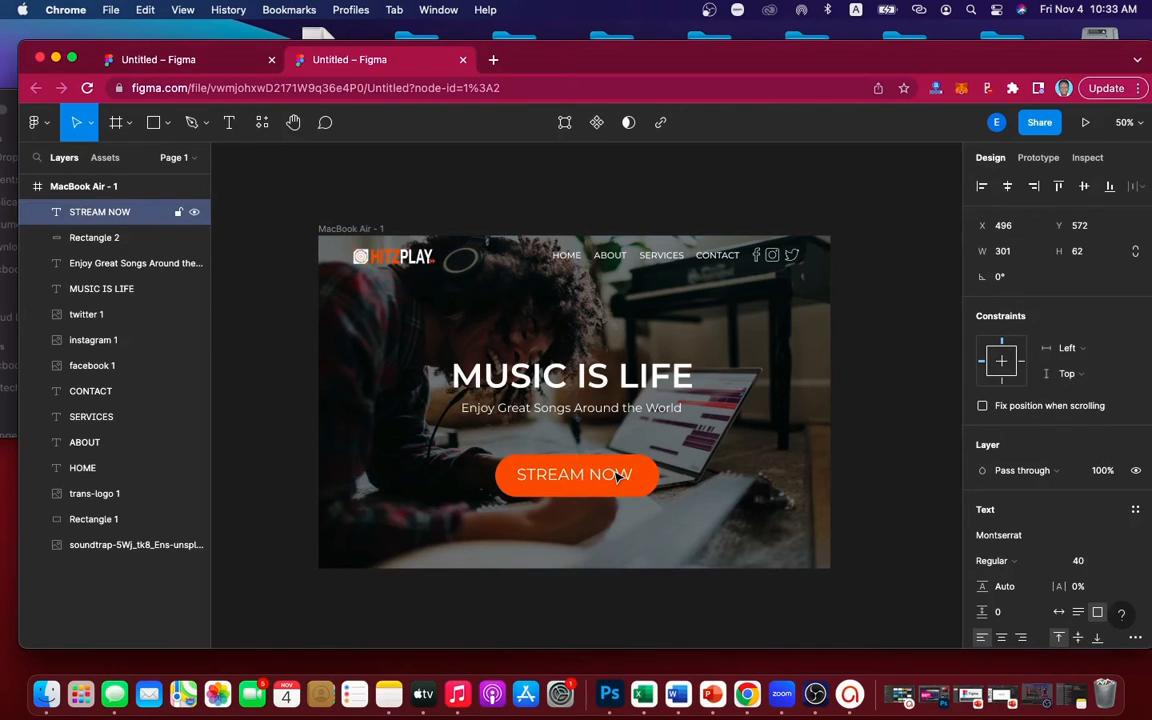
key("Down")
key("Down")
key("Right")
key("Down")
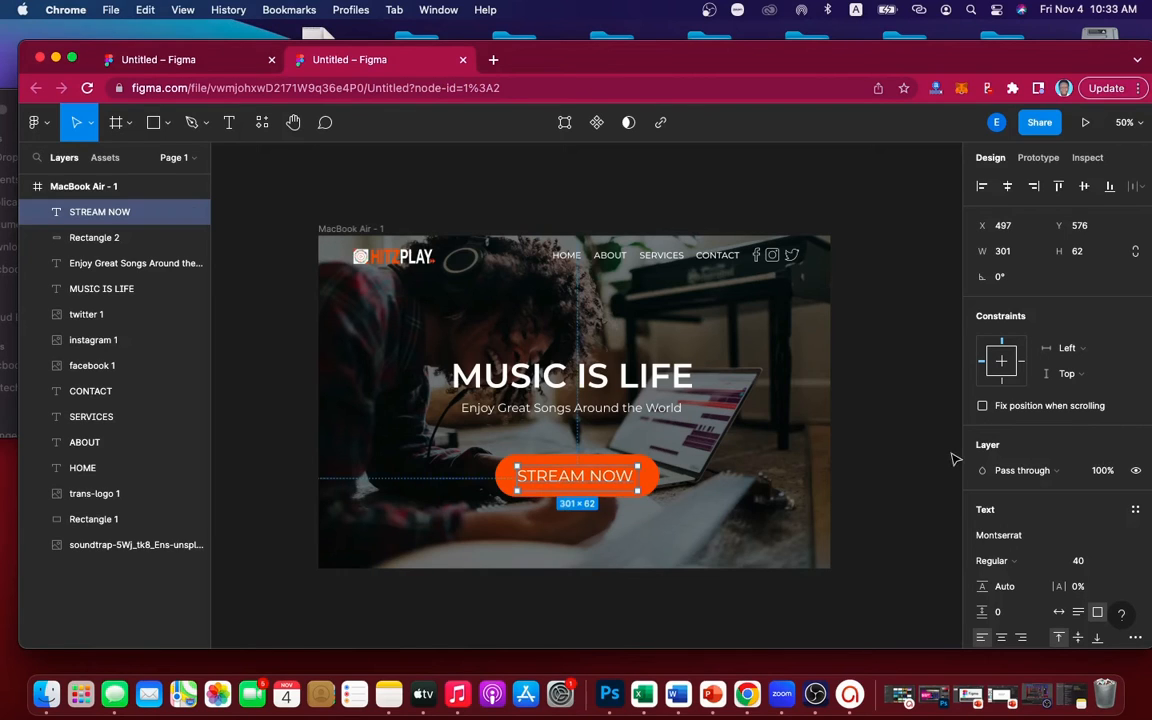
left_click(906, 455)
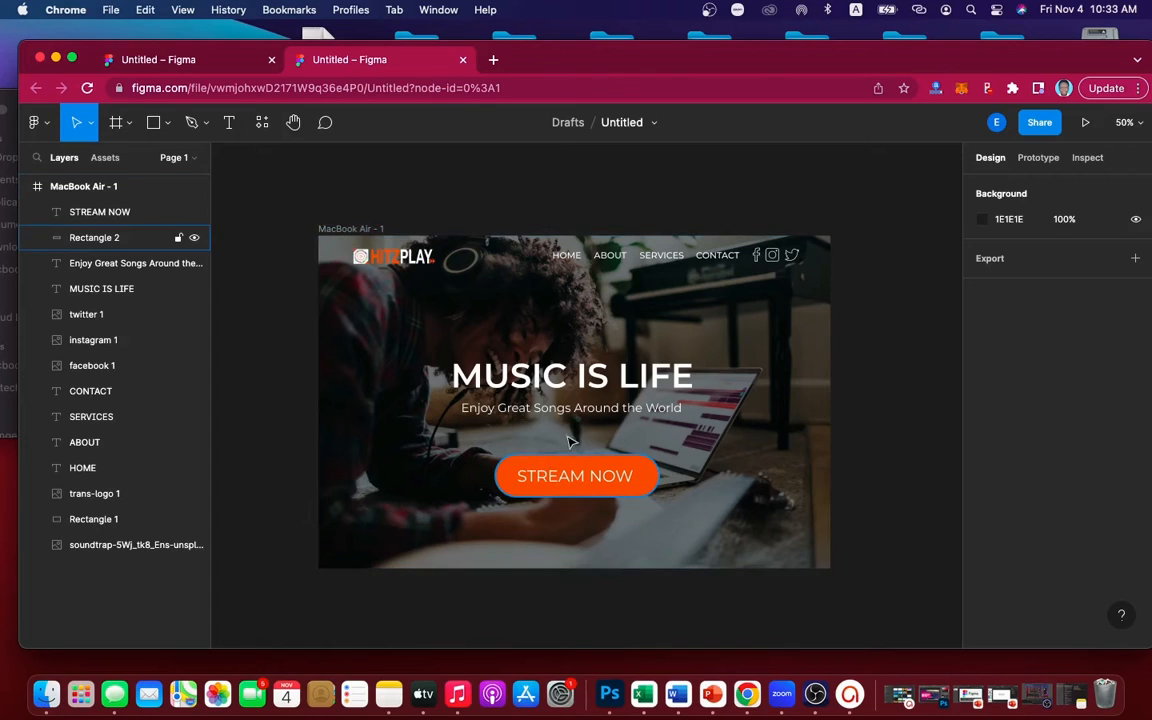
Move the STREAM NOW text and the orange rectangle up together until the rectangle sits at Y 529.
left_click(120, 238)
left_click(130, 212, "shift")
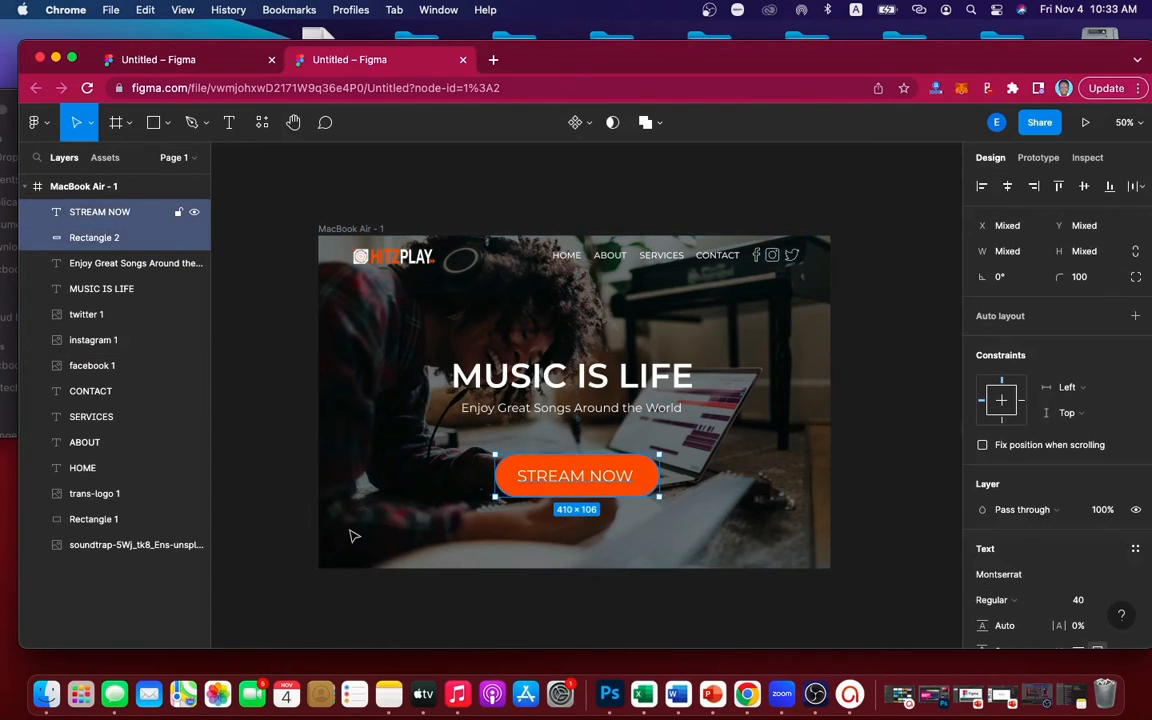
key("Up")
key("Up")
key("Up")
key("Up")
key("Up")
key("Up")
key("Up")
key("Up")
key("Up")
key("Up")
key("Up")
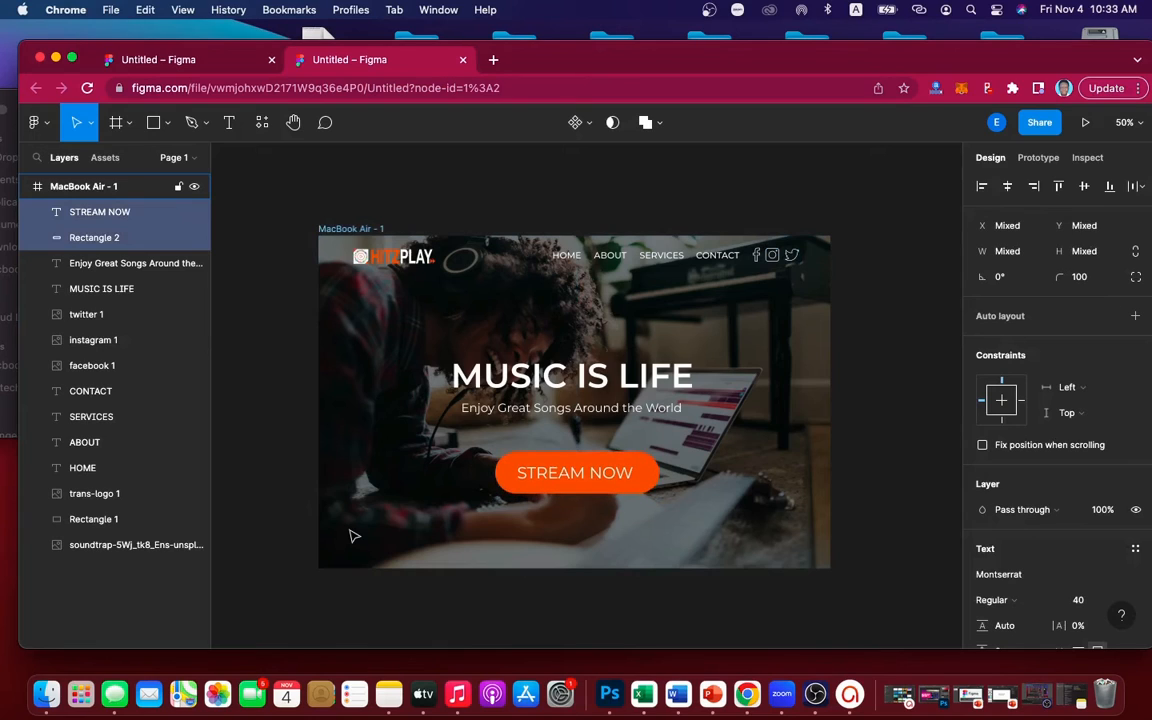
key("Up")
key("Up")
key("Up")
key("Up")
key("Up")
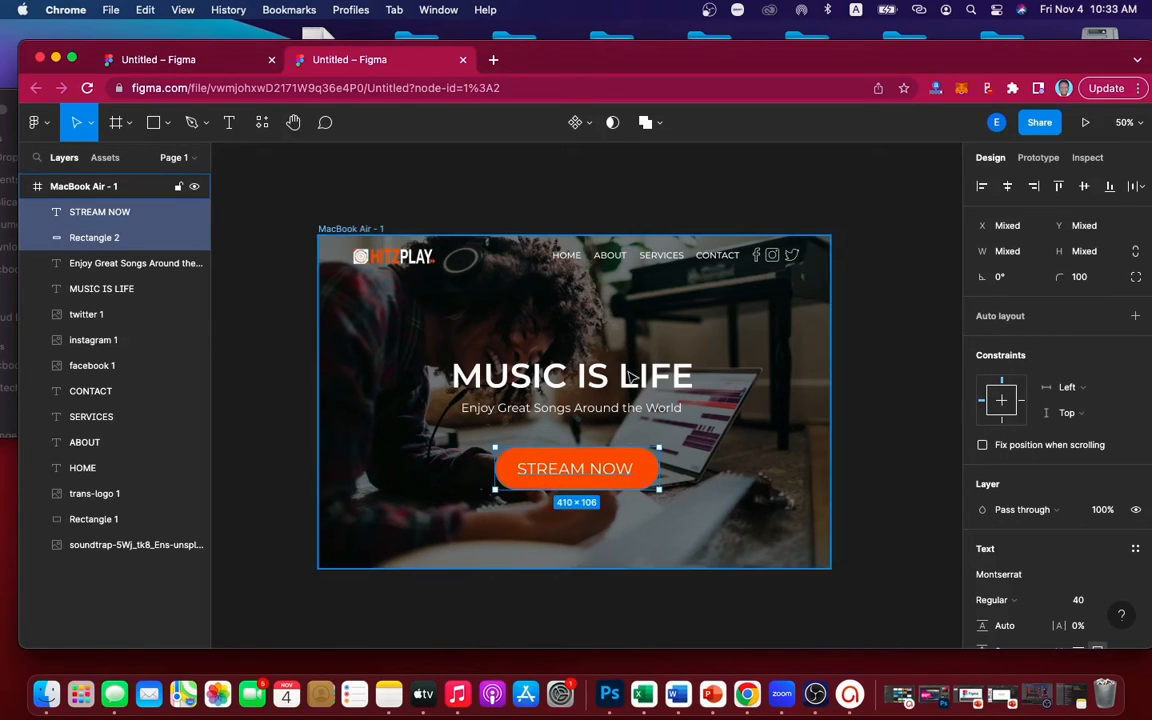
left_click(904, 264)
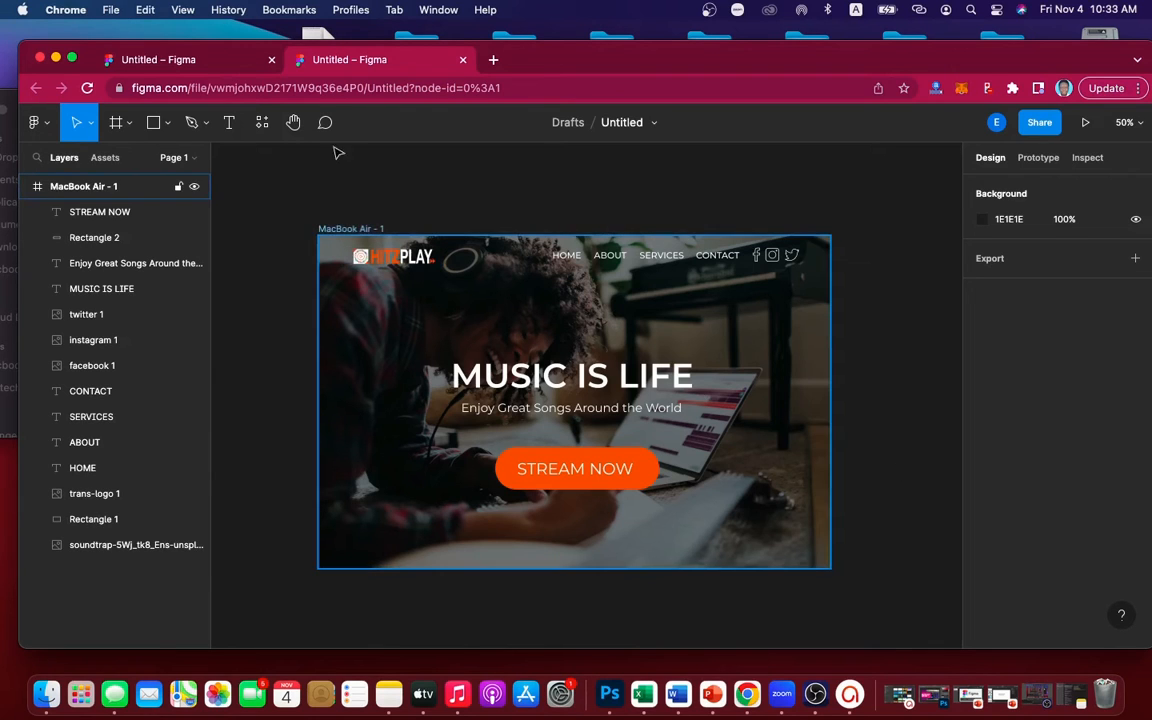
Check the button spacing in the reference design and move the STREAM NOW text and orange rectangle further up, closer to the tagline.
left_click(195, 61)
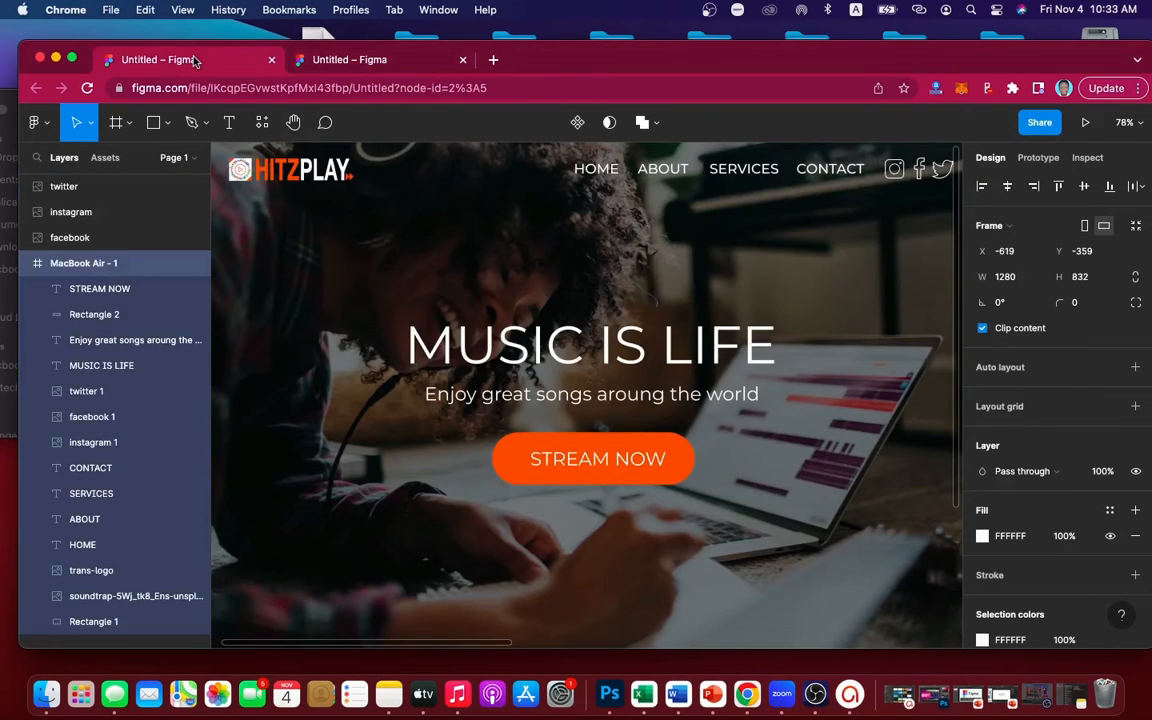
left_click(404, 67)
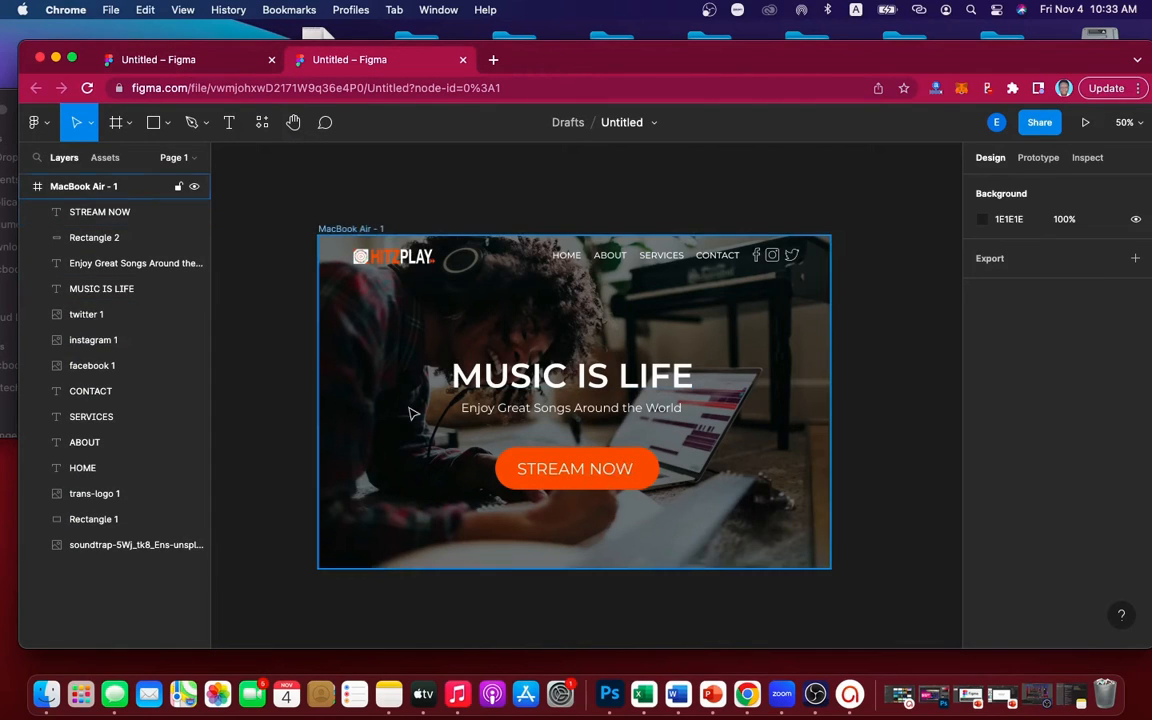
left_click(138, 237)
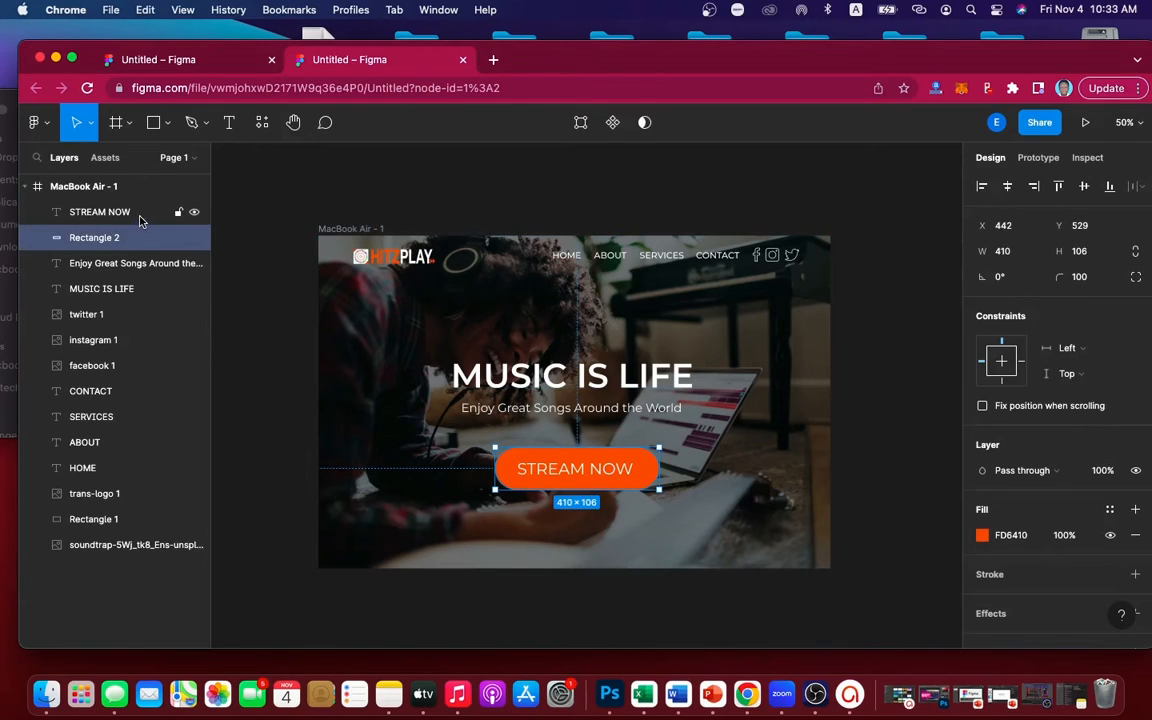
left_click(128, 212, "shift")
key("Up")
key("Up")
key("Up")
key("Up")
key("Up")
key("Up")
key("Up")
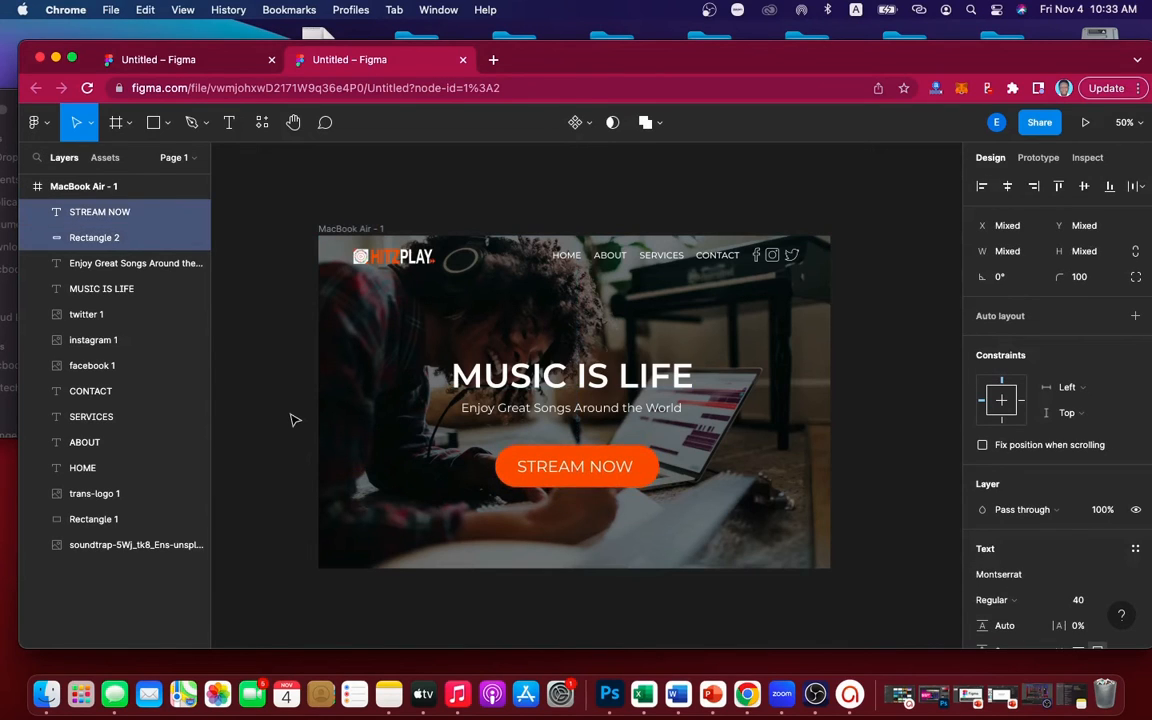
key("Up")
key("Up")
key("Up")
key("Up")
key("Up")
key("Up")
key("Up")
key("Up")
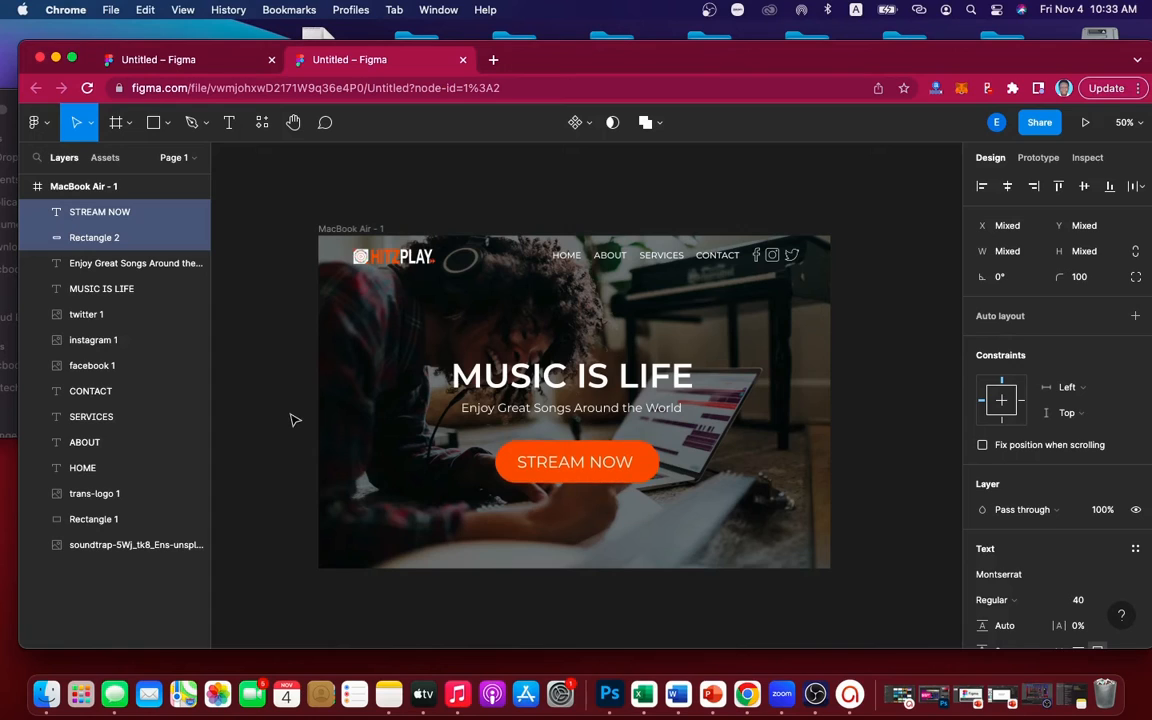
key("Up")
key("Up")
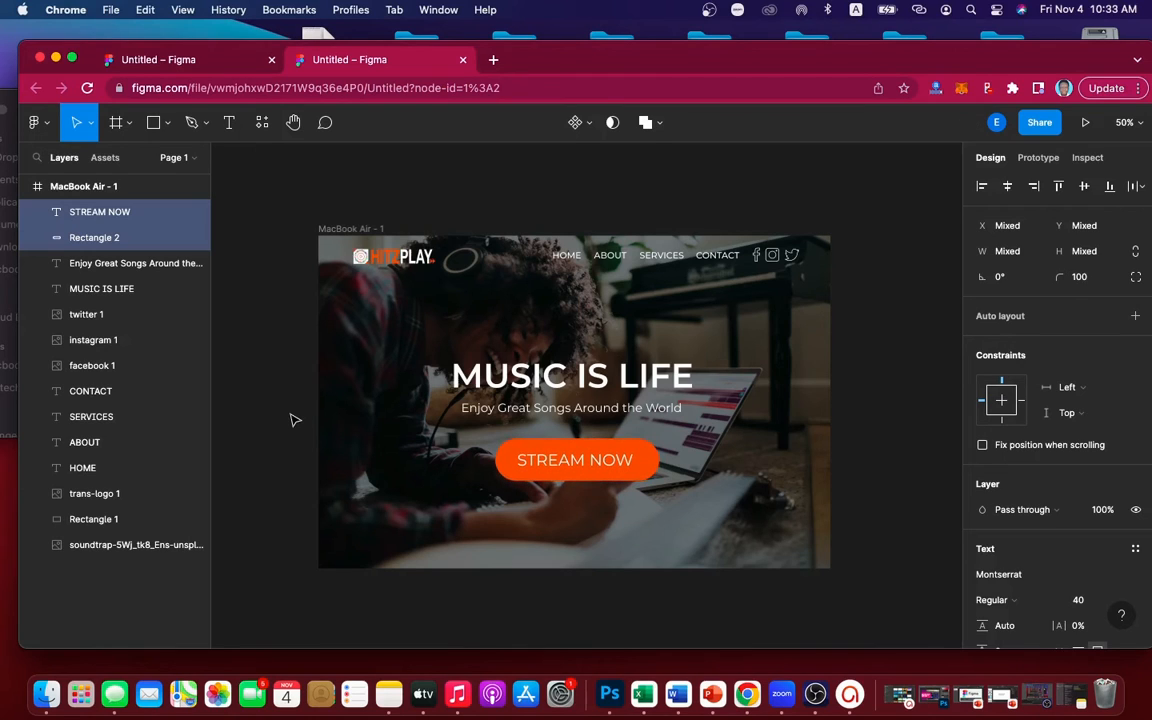
left_click(869, 394)
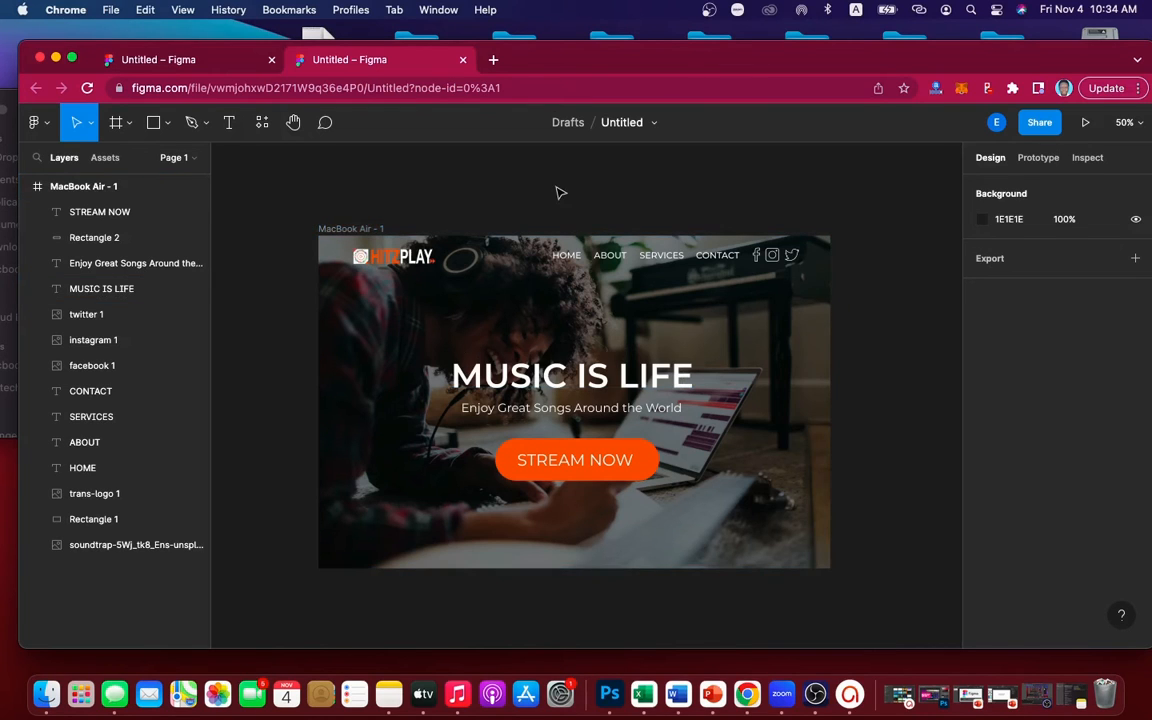
Preview the MacBook Air - 1 frame in presentation view, return to the design file and deselect the frame.
left_click(113, 187)
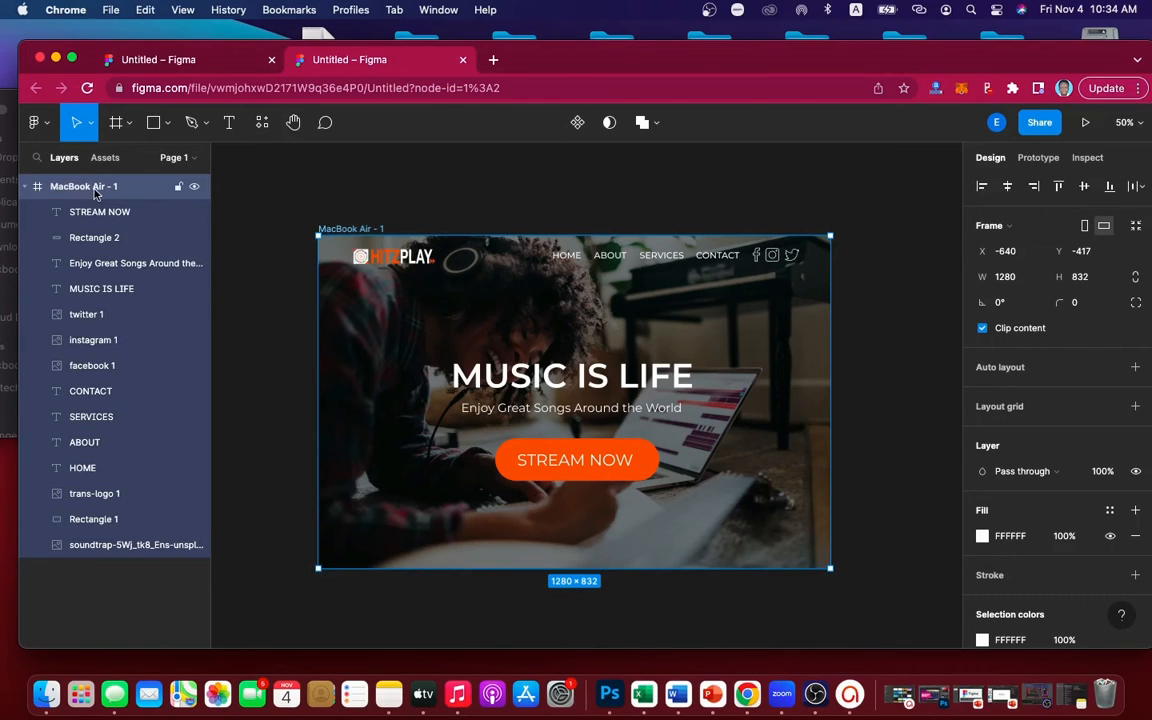
left_click(1087, 126)
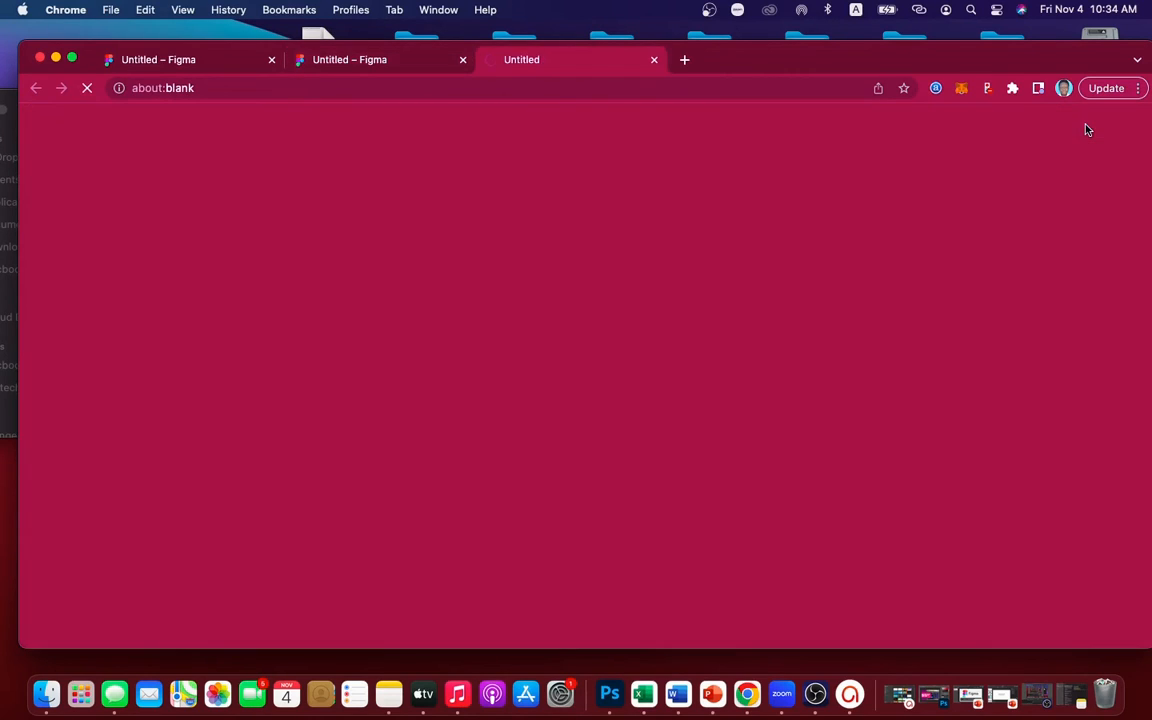
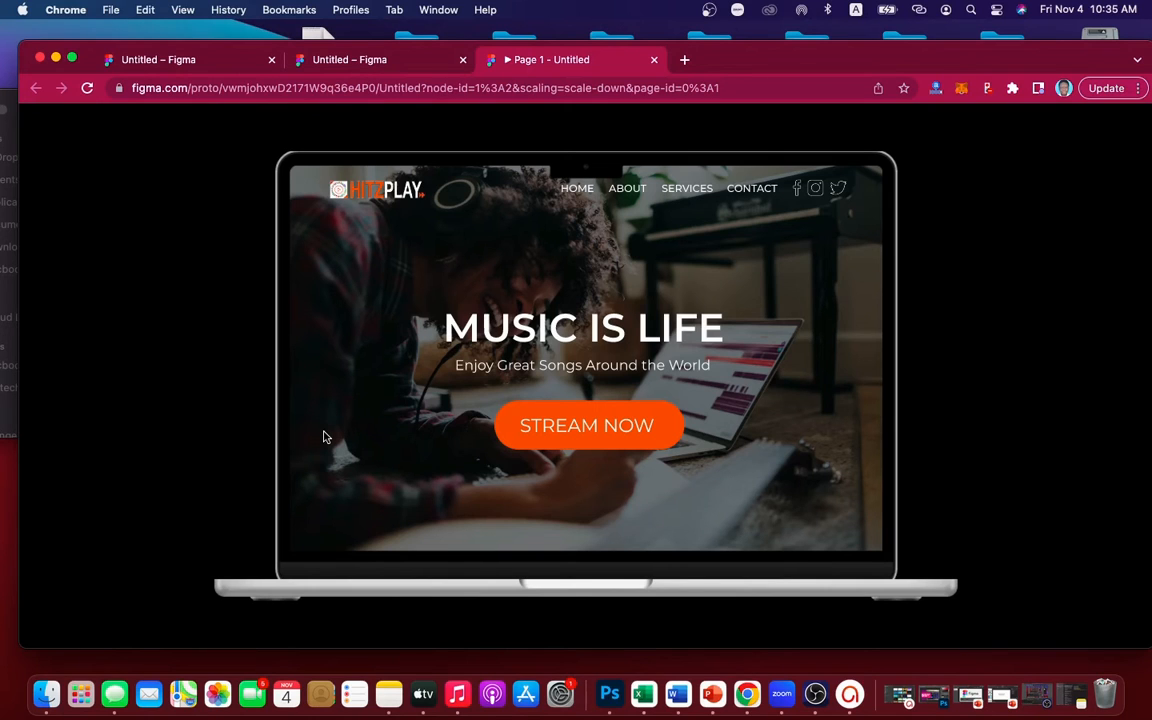
left_click(349, 60)
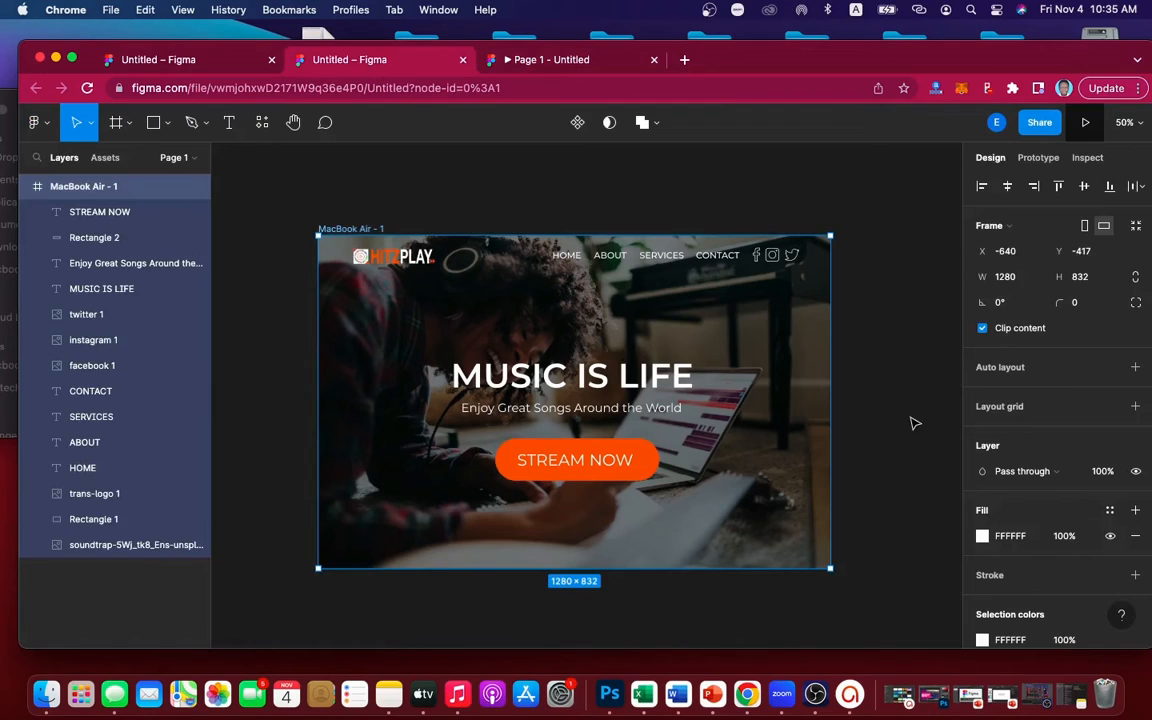
left_click(898, 236)
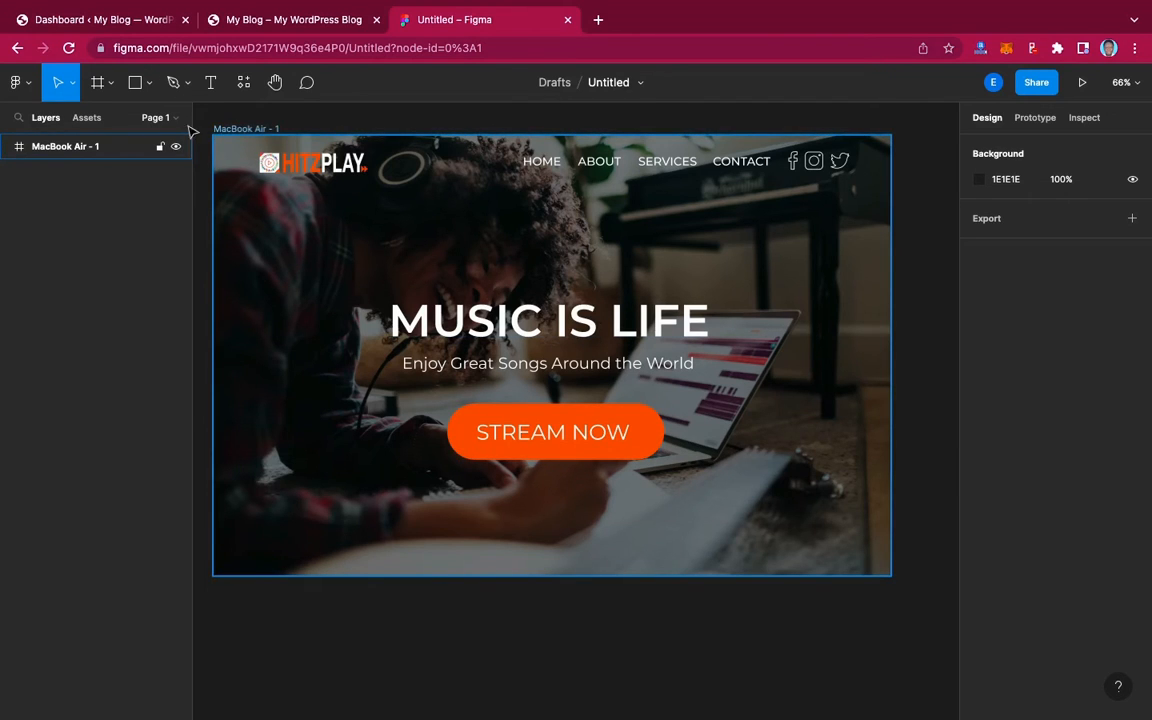
Switch to the My Blog WordPress dashboard, looking back once at the finished landing page design in Figma.
left_click(132, 20)
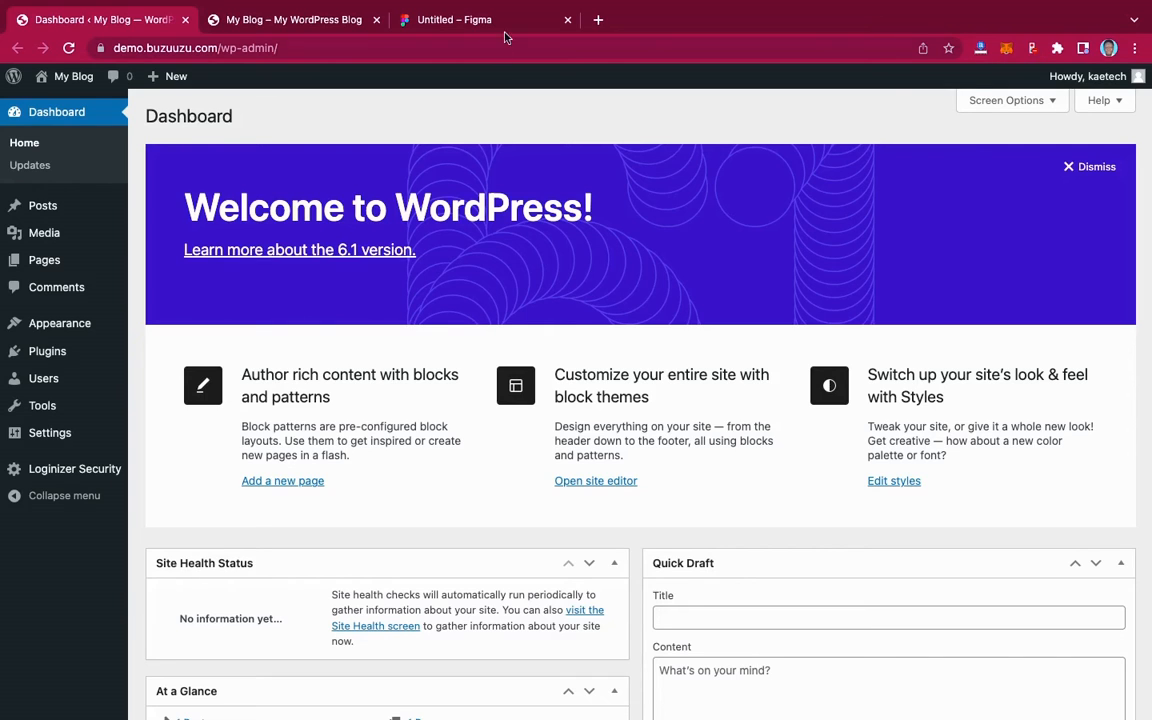
left_click(460, 20)
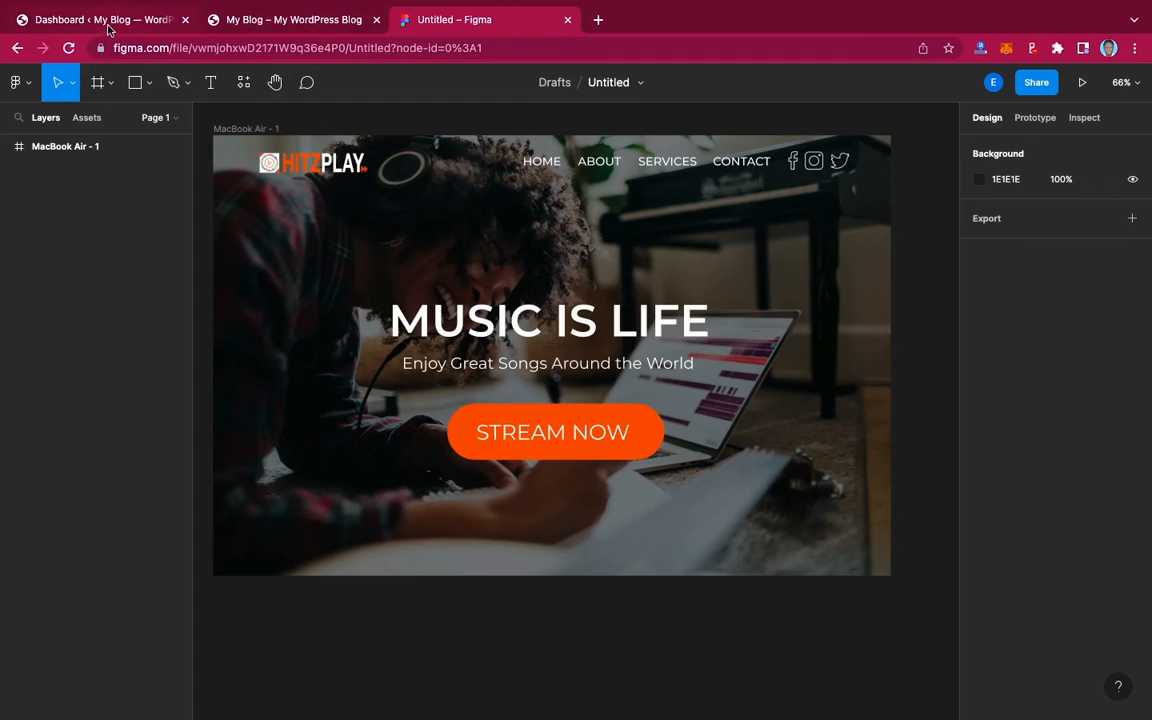
left_click(110, 21)
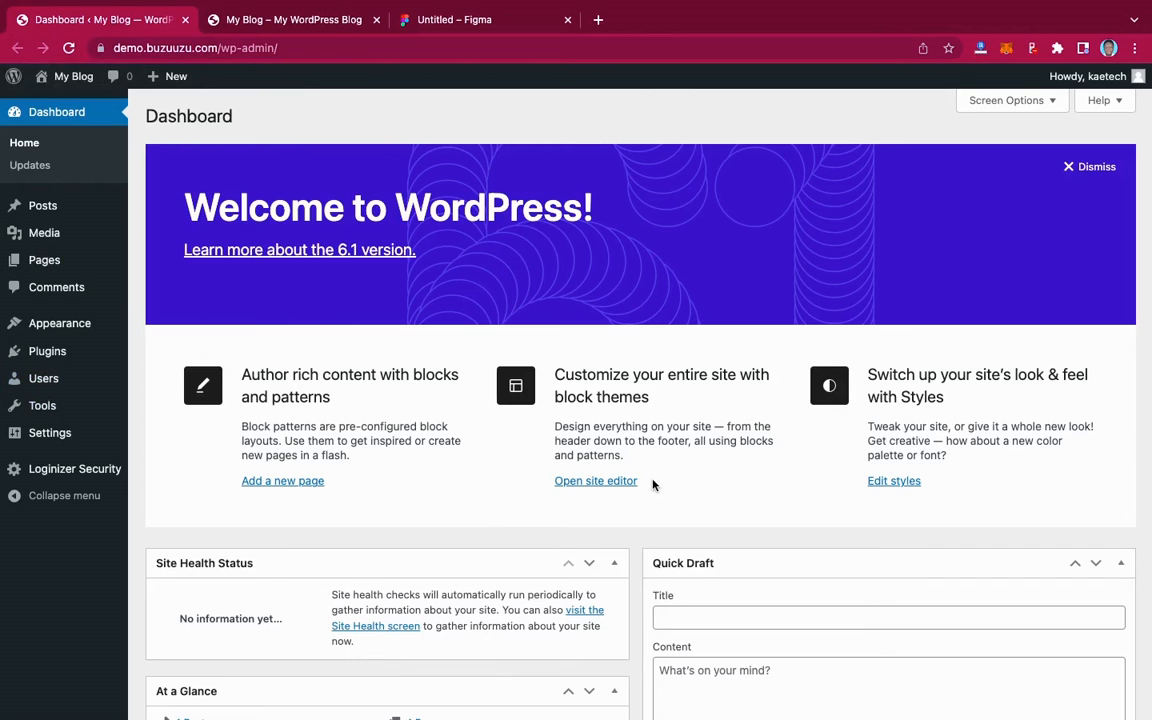
Look over the dashboard widgets and the blog's default front page from header to footer, ending back on the dashboard.
scroll(746, 525, "down", 5)
scroll(745, 523, "up", 3)
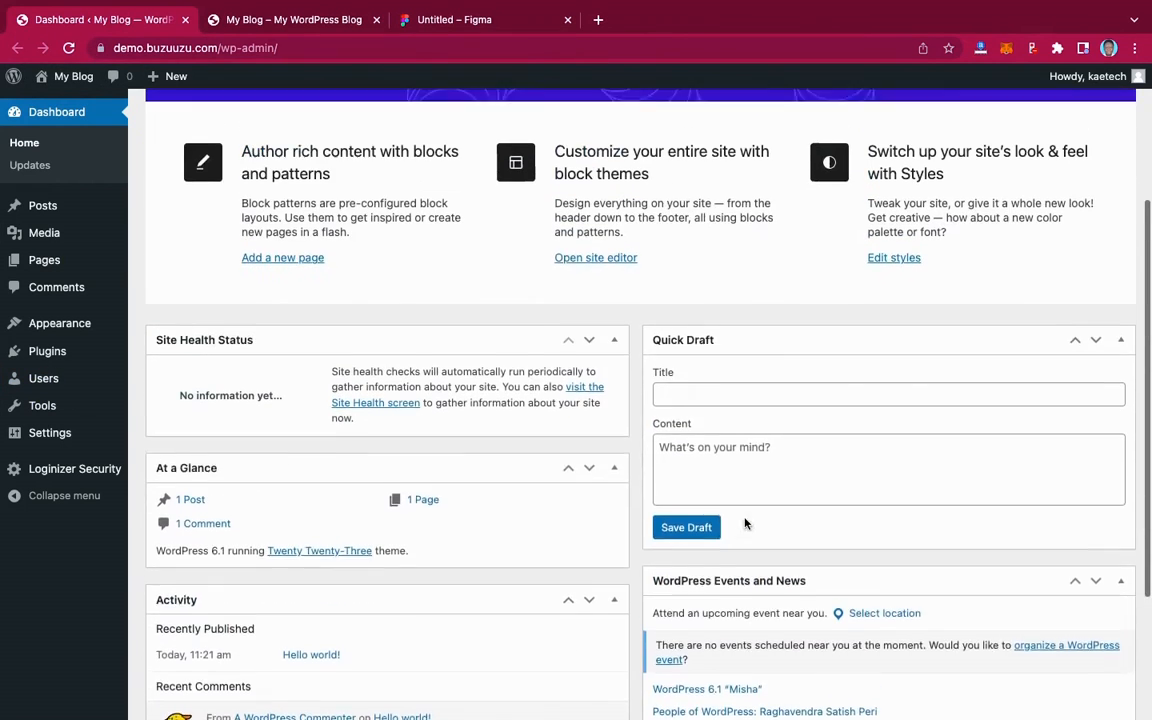
left_click(300, 22)
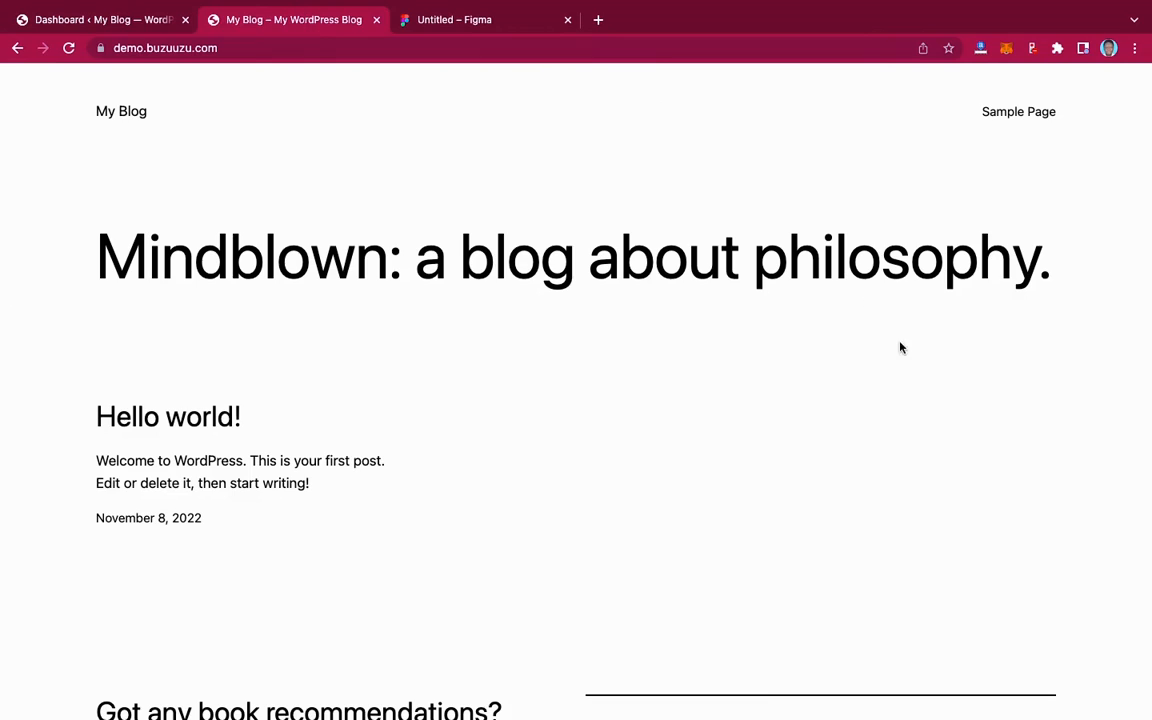
scroll(900, 347, "down", 3)
scroll(900, 347, "up", 3)
scroll(698, 556, "down", 3)
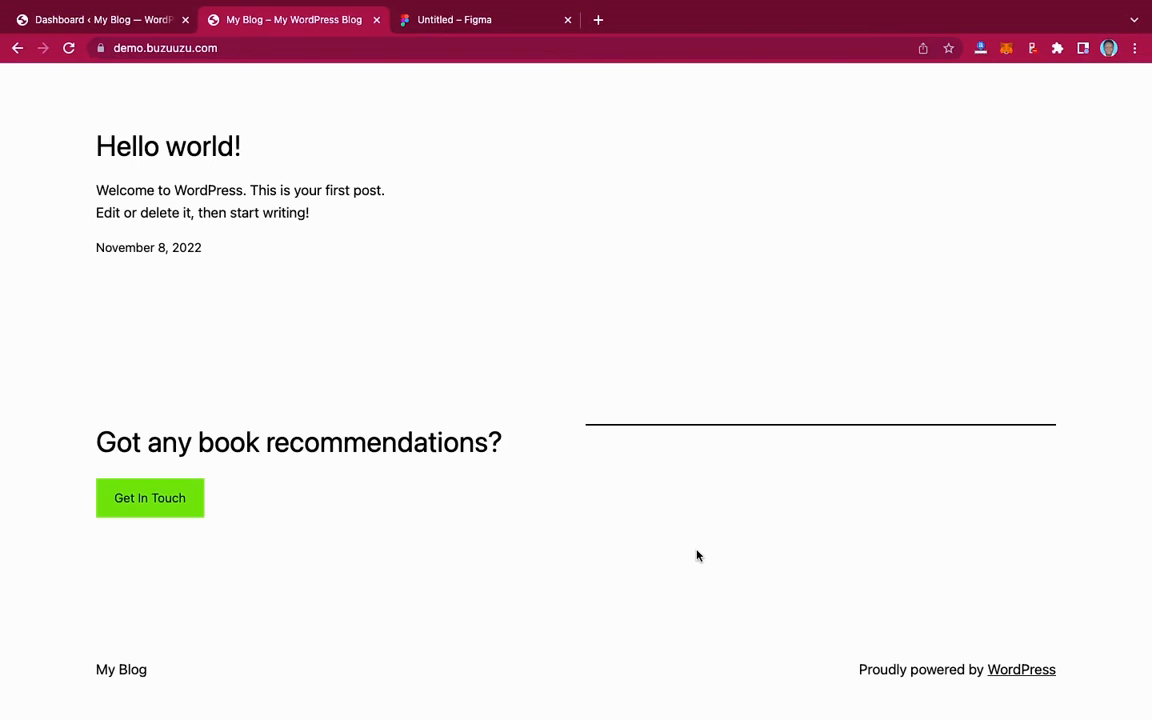
scroll(698, 556, "up", 3)
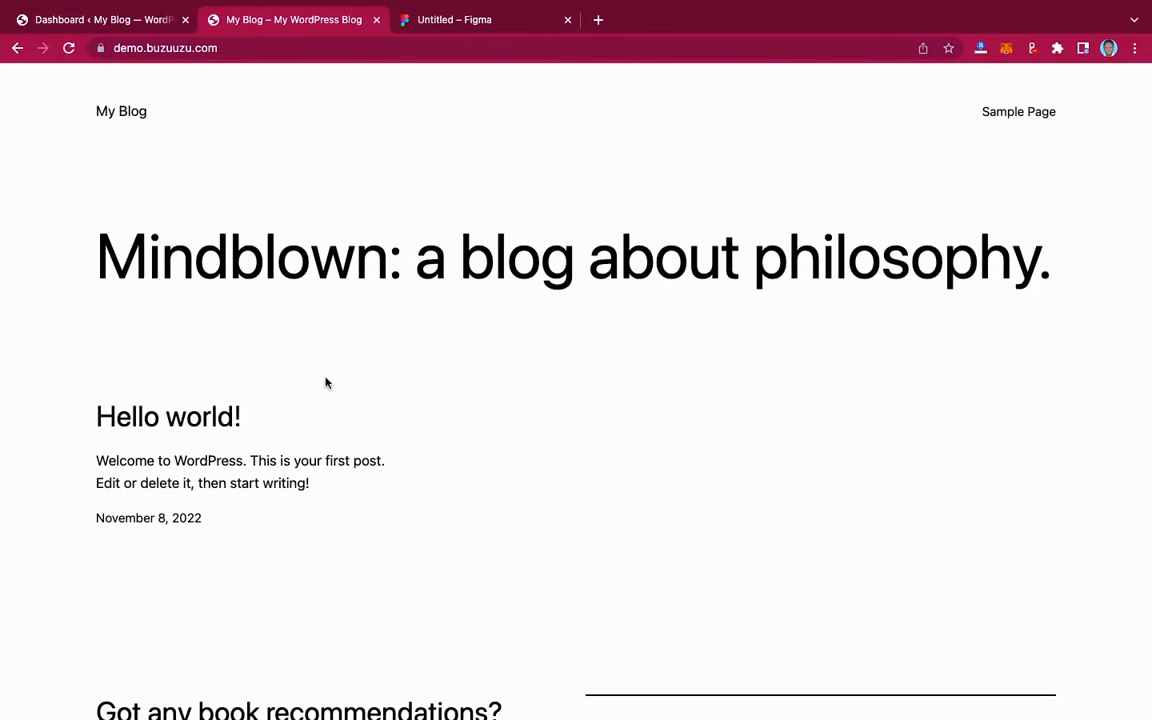
left_click(104, 24)
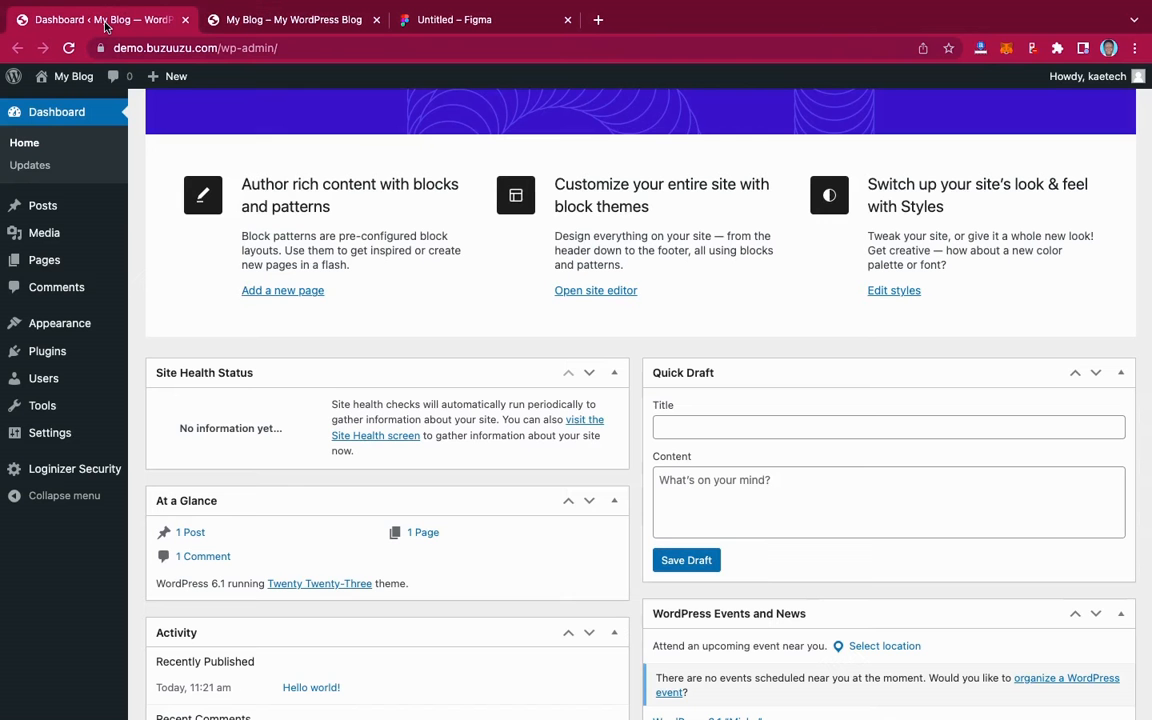
scroll(378, 283, "up", 3)
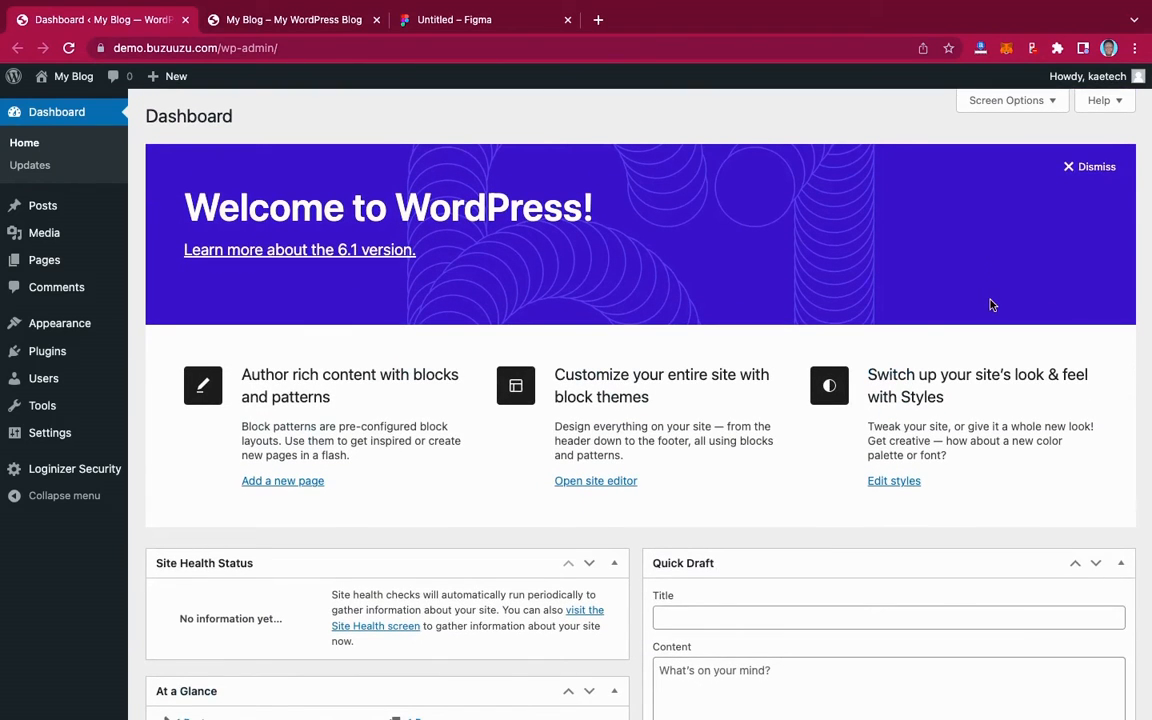
Dismiss the Welcome banner and hide Site Health Status, At a Glance, Activity, Quick Draft, and WordPress Events and News from the dashboard.
left_click(1092, 168)
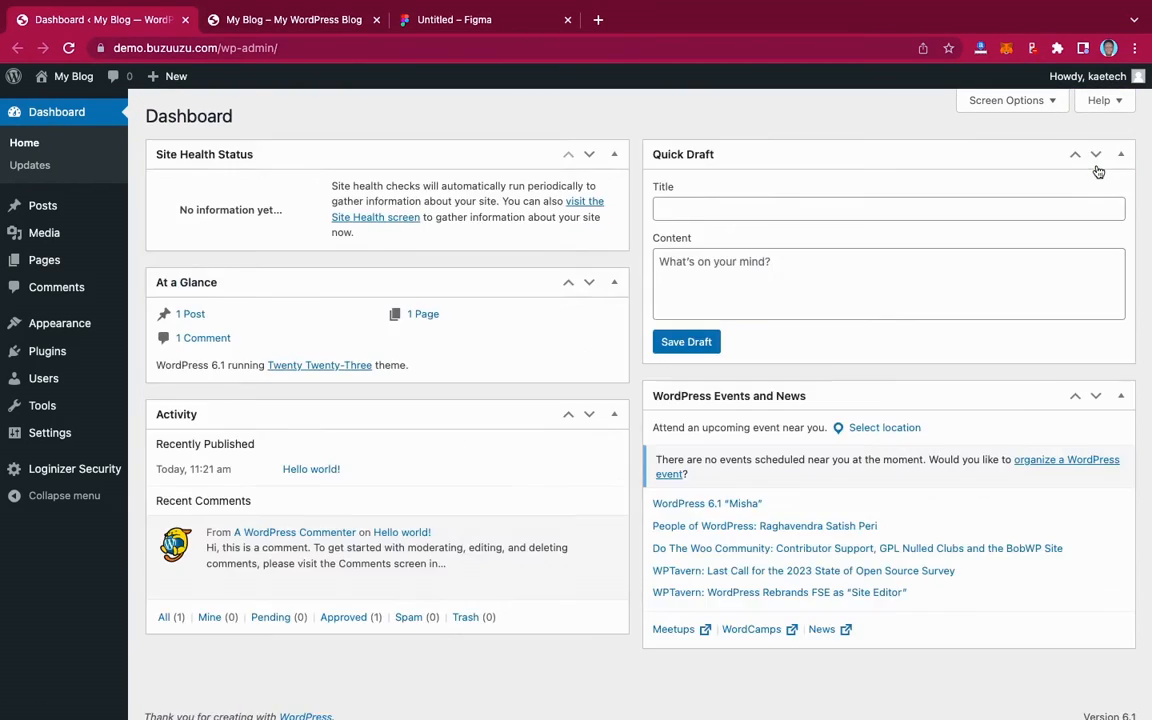
left_click(980, 102)
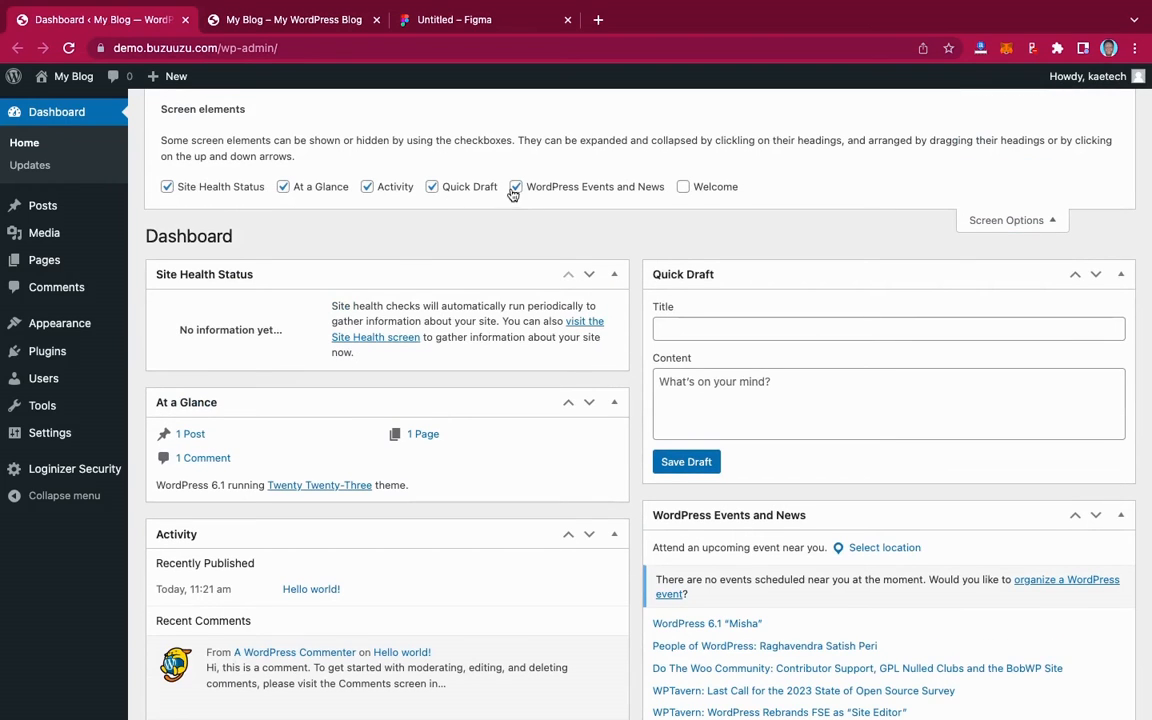
left_click(515, 187)
left_click(433, 187)
left_click(368, 187)
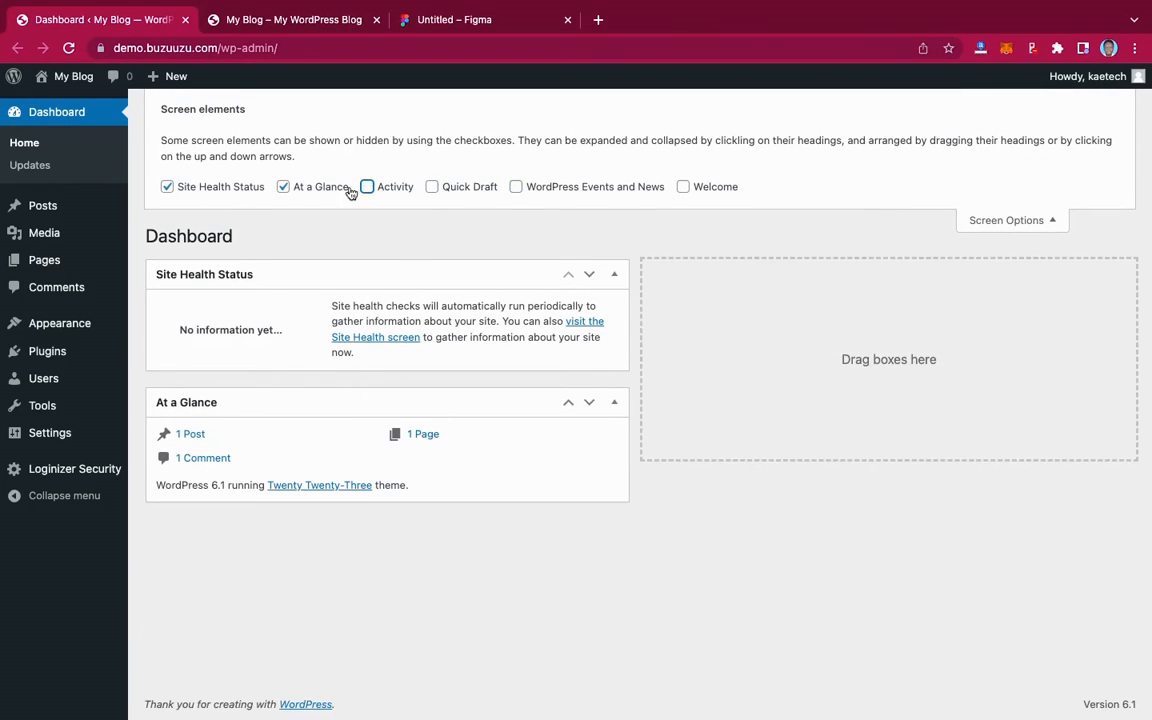
left_click(283, 187)
left_click(168, 187)
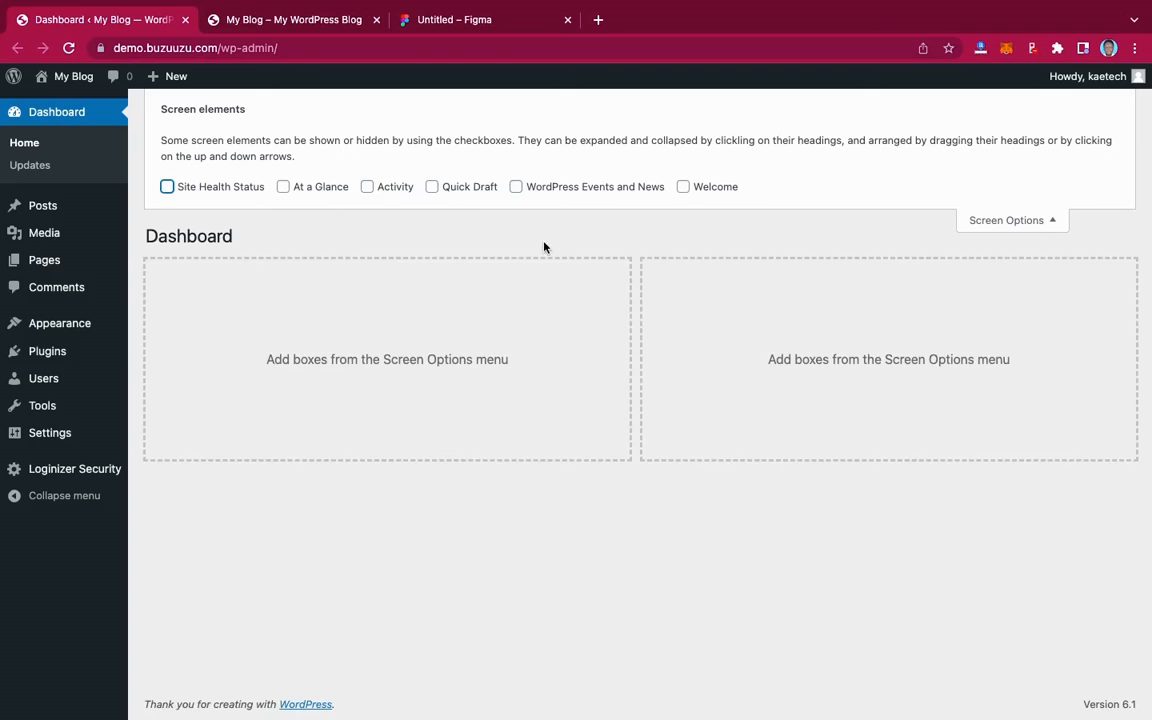
left_click(1020, 222)
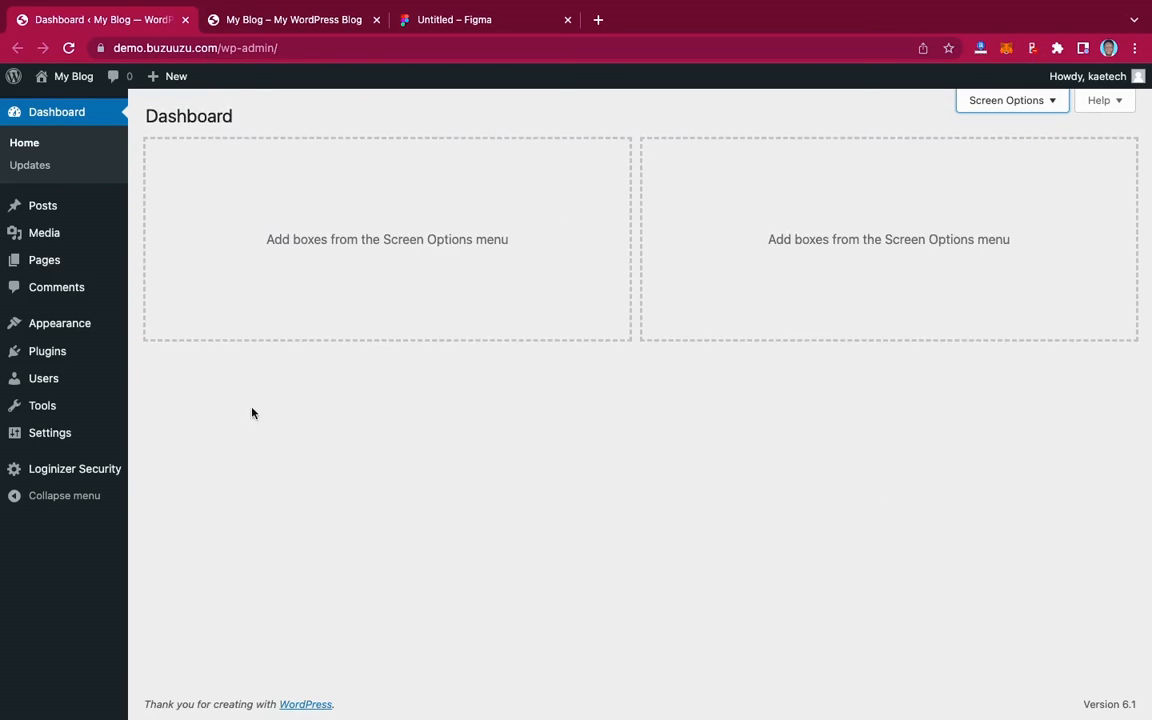
Set the site title to "Hitzplay" and the tagline to "Music is life" in the general settings and save them.
mouse_move(62, 433)
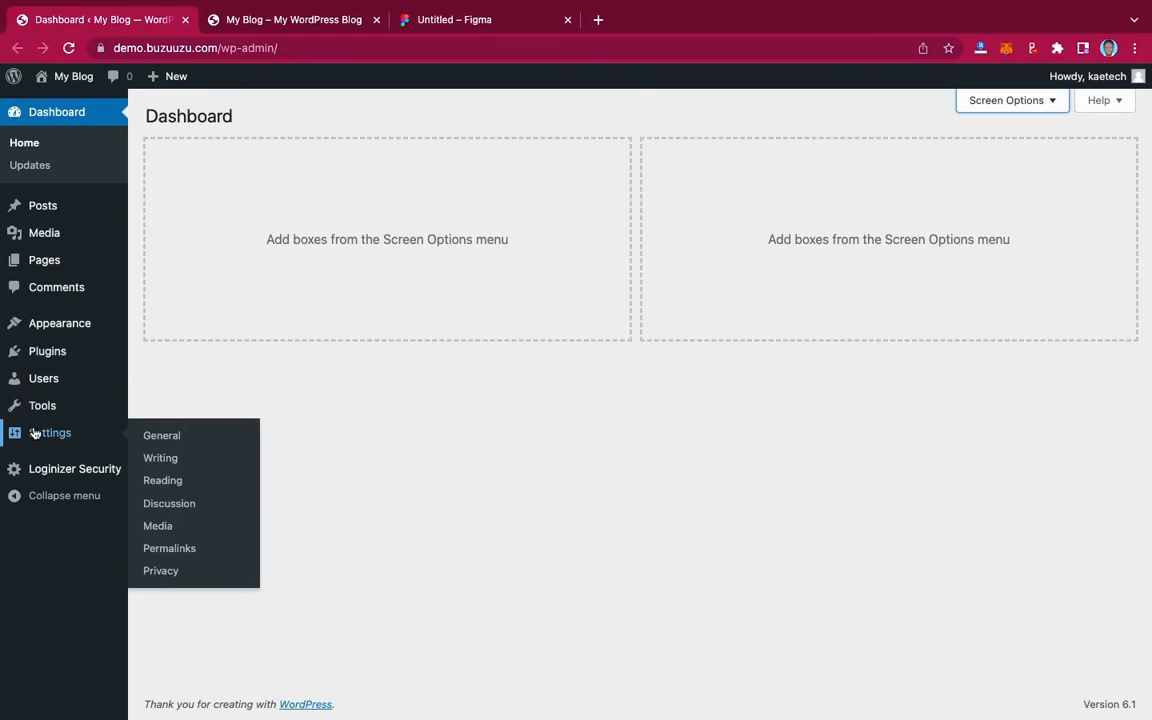
left_click(169, 439)
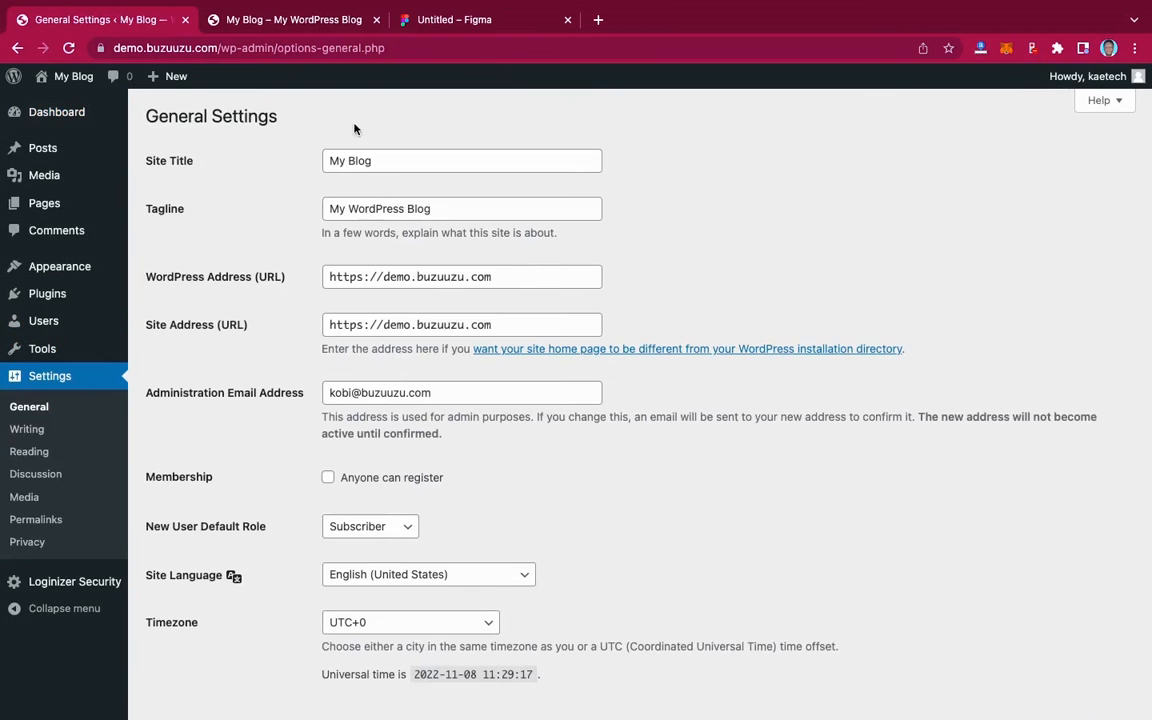
left_click_drag(386, 165, 260, 170)
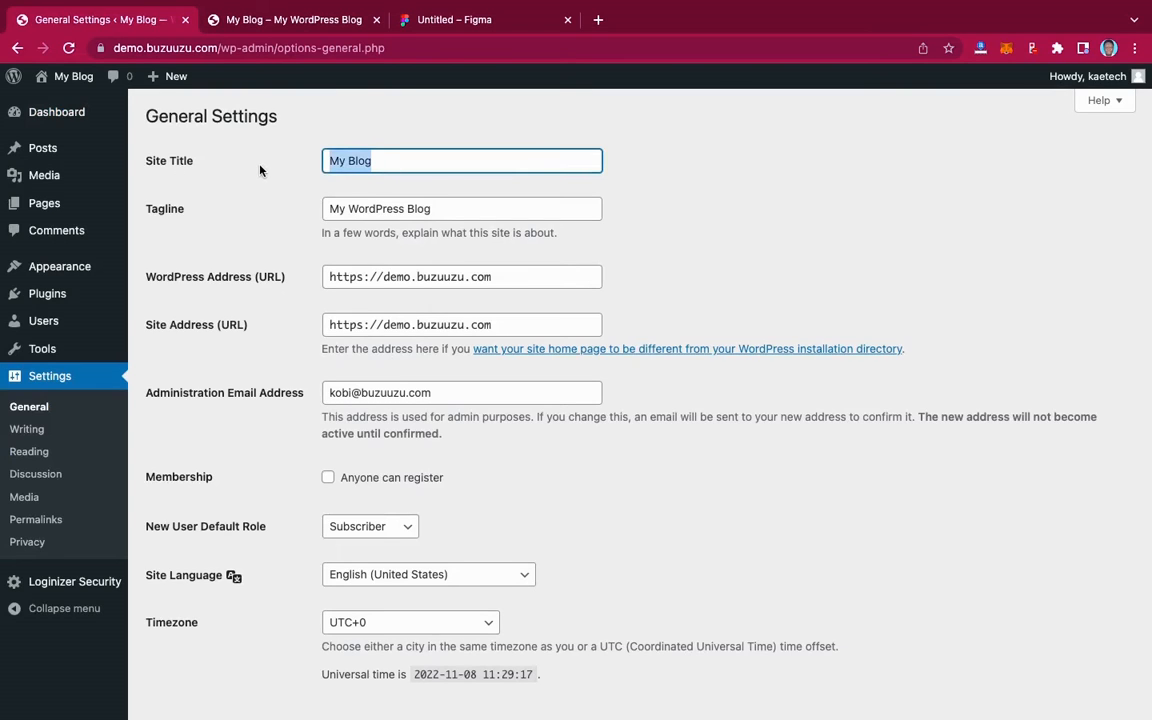
type("Hit")
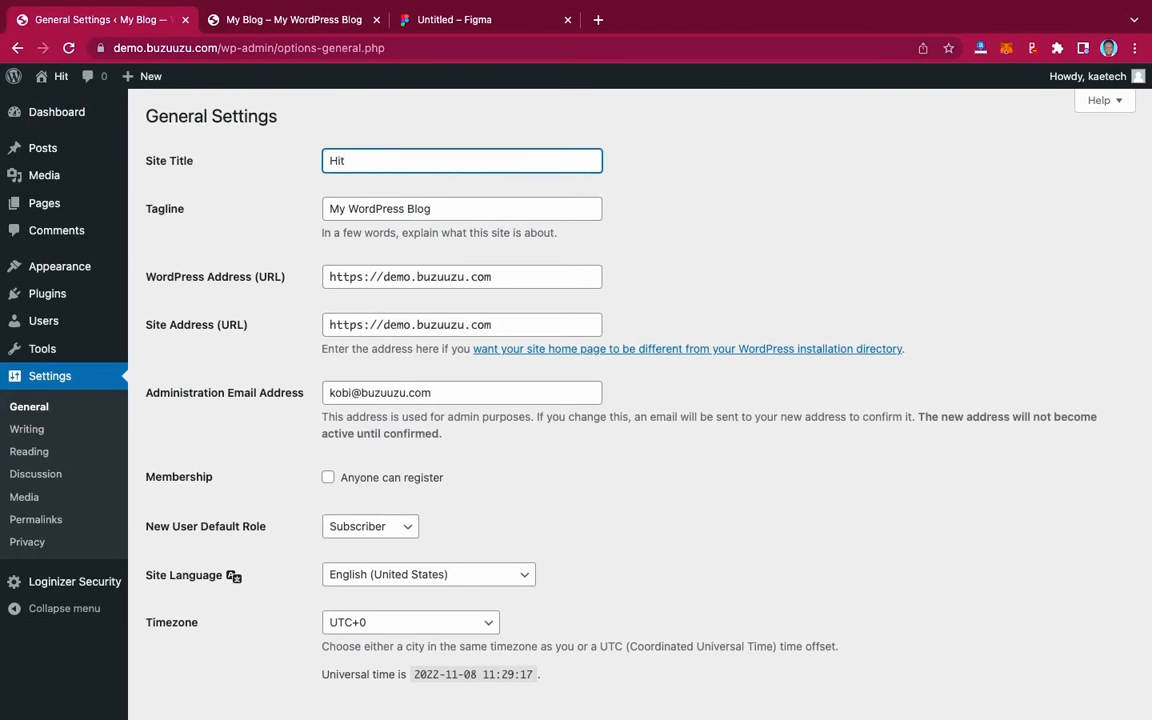
type("zplay")
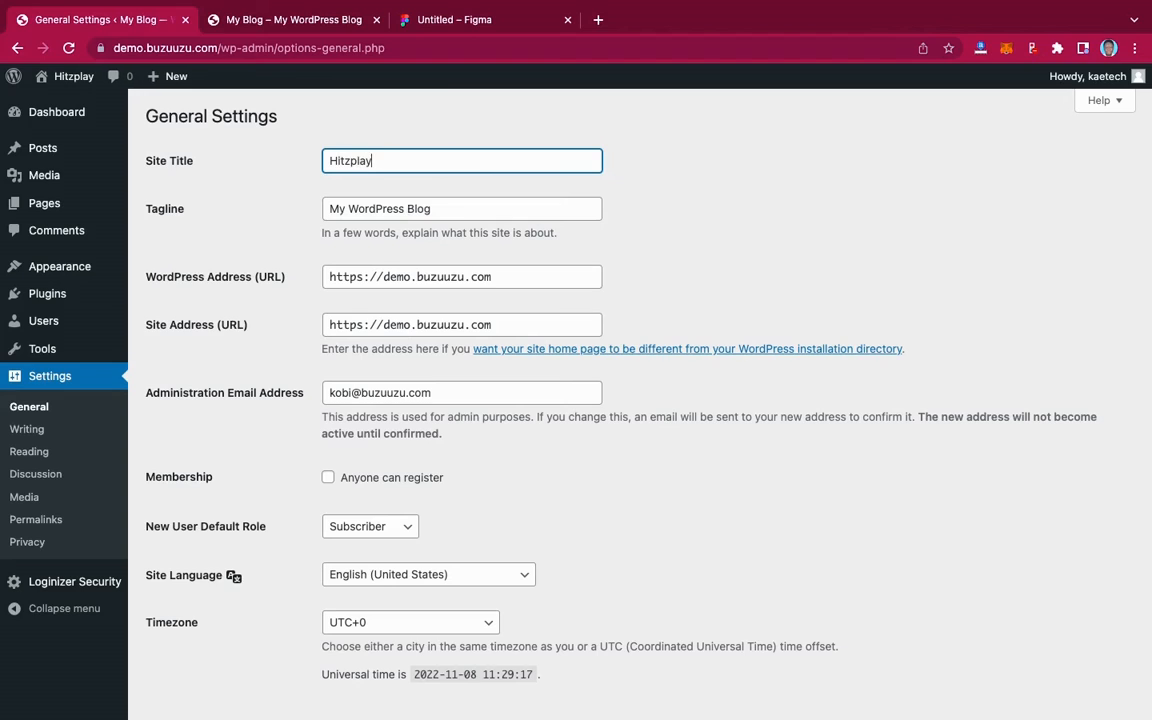
left_click_drag(450, 215, 290, 218)
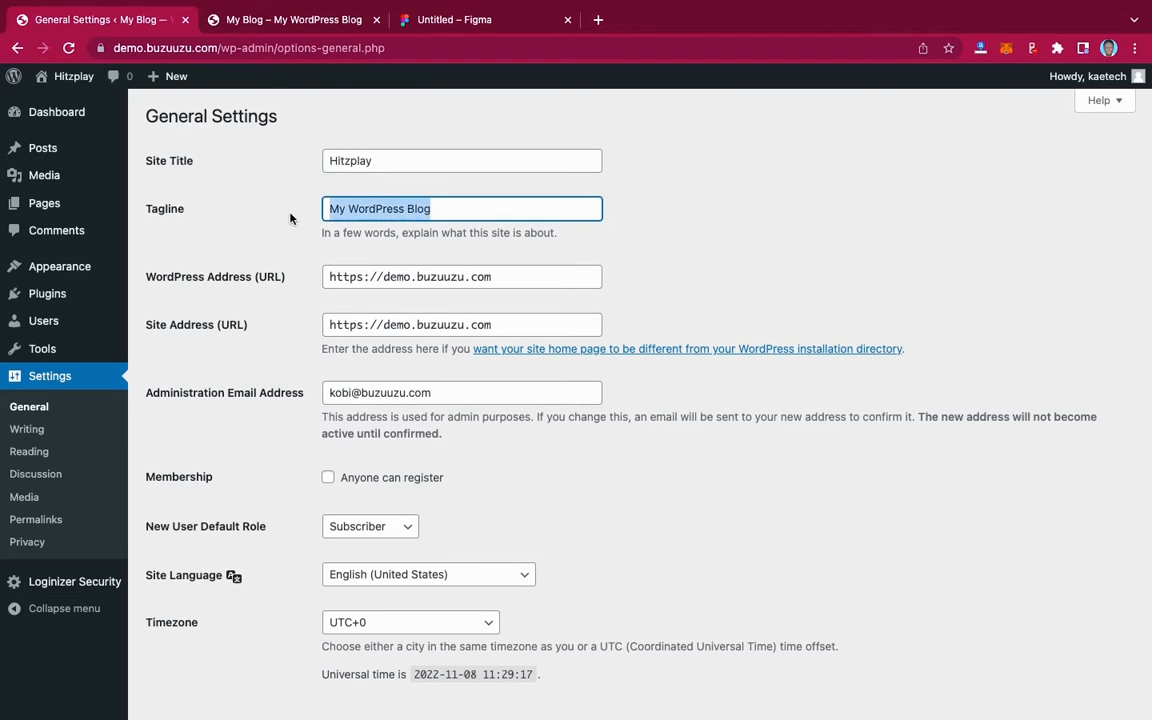
type("Mu")
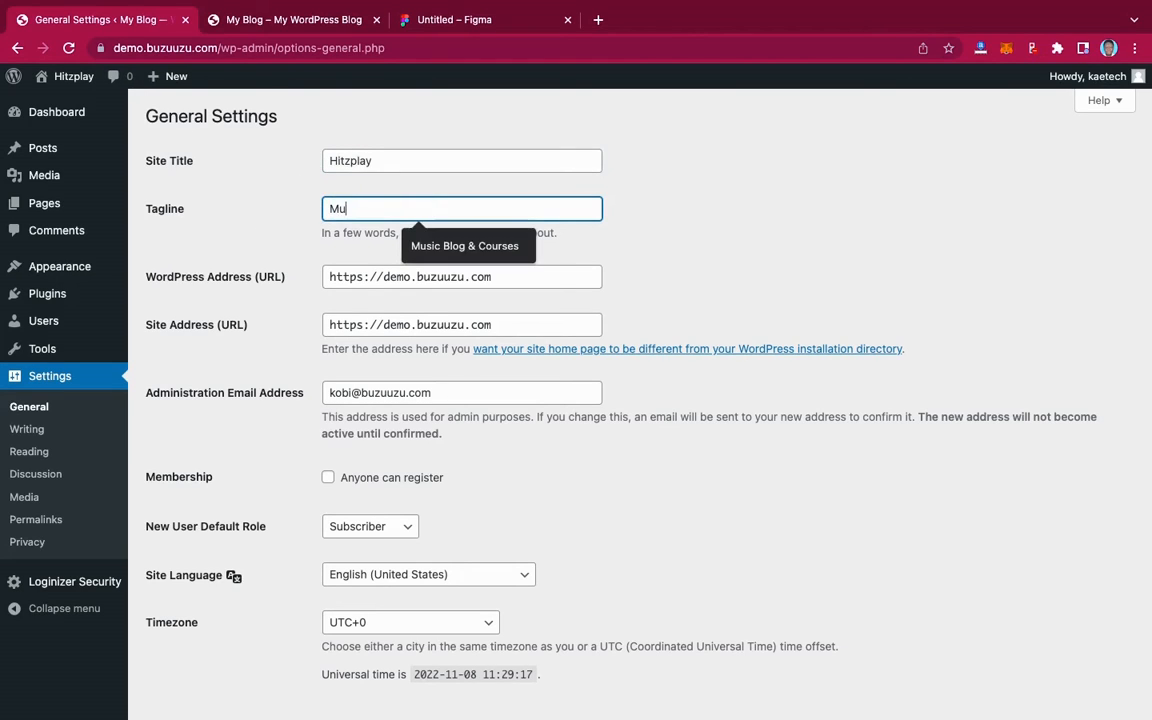
type("sic is life")
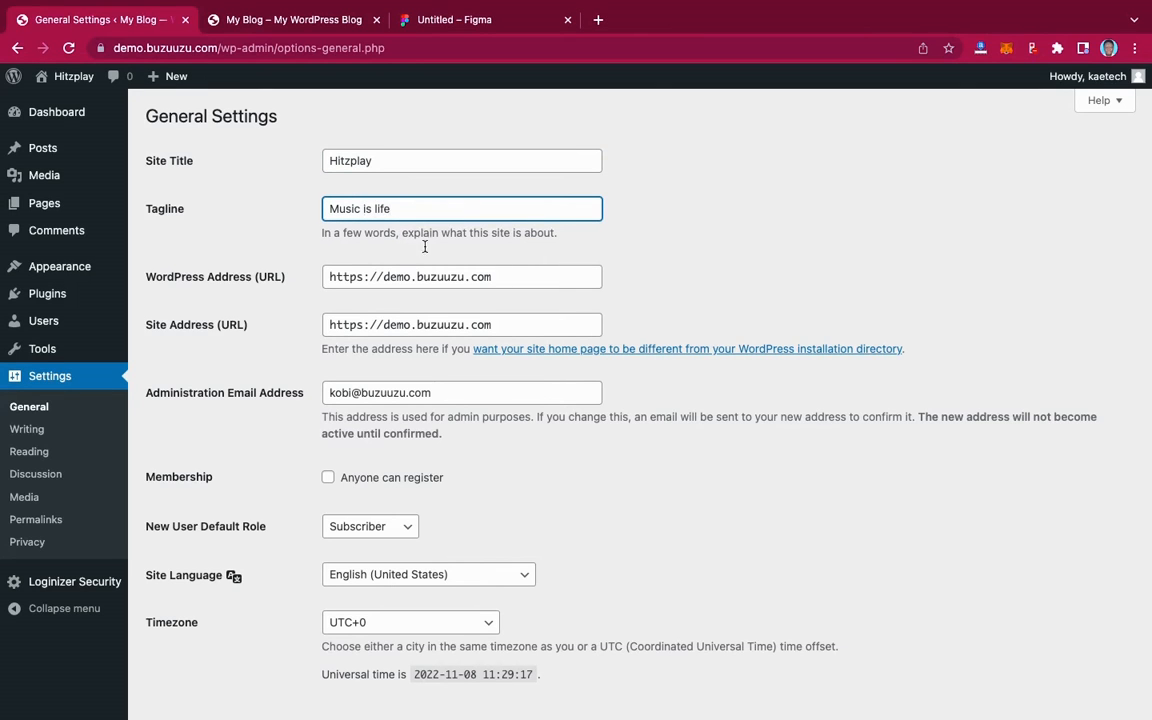
scroll(397, 455, "down", 3)
scroll(397, 456, "down", 4)
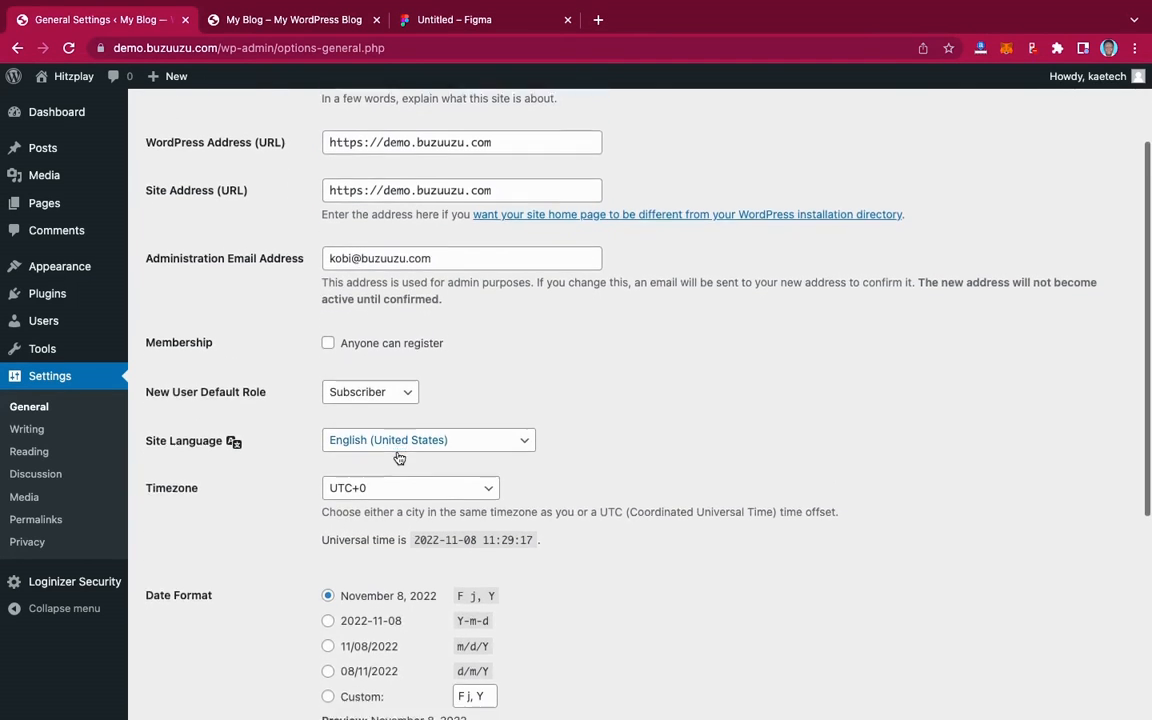
scroll(397, 457, "down", 4)
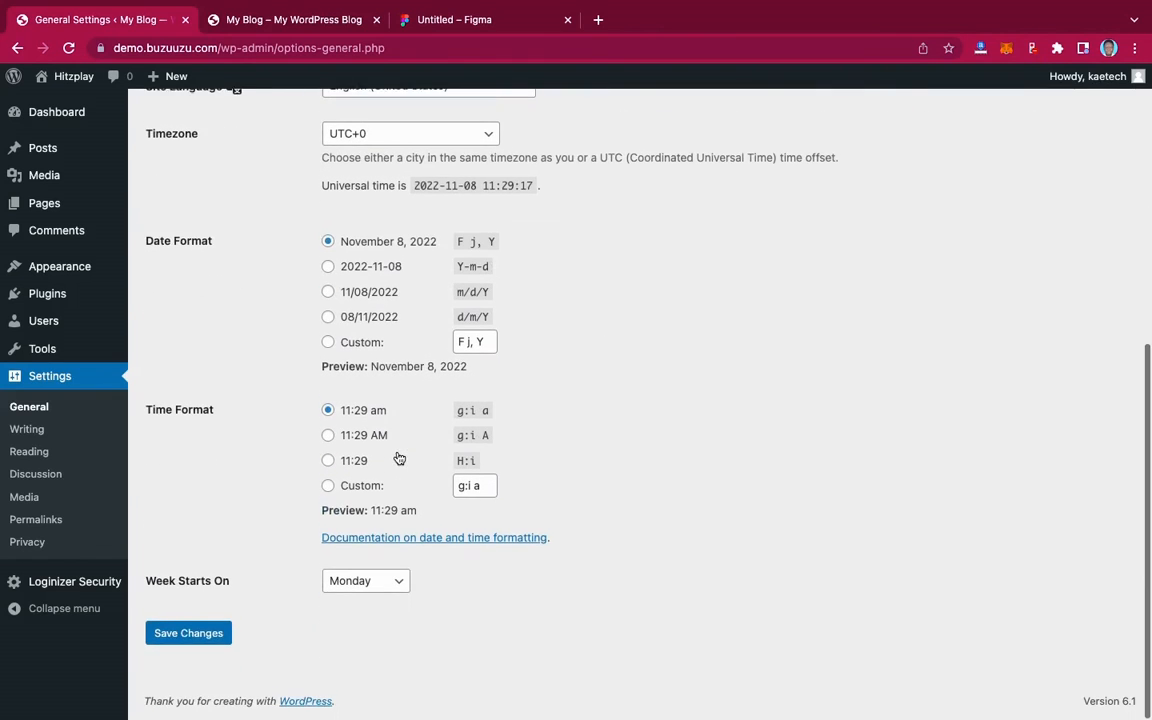
left_click(181, 646)
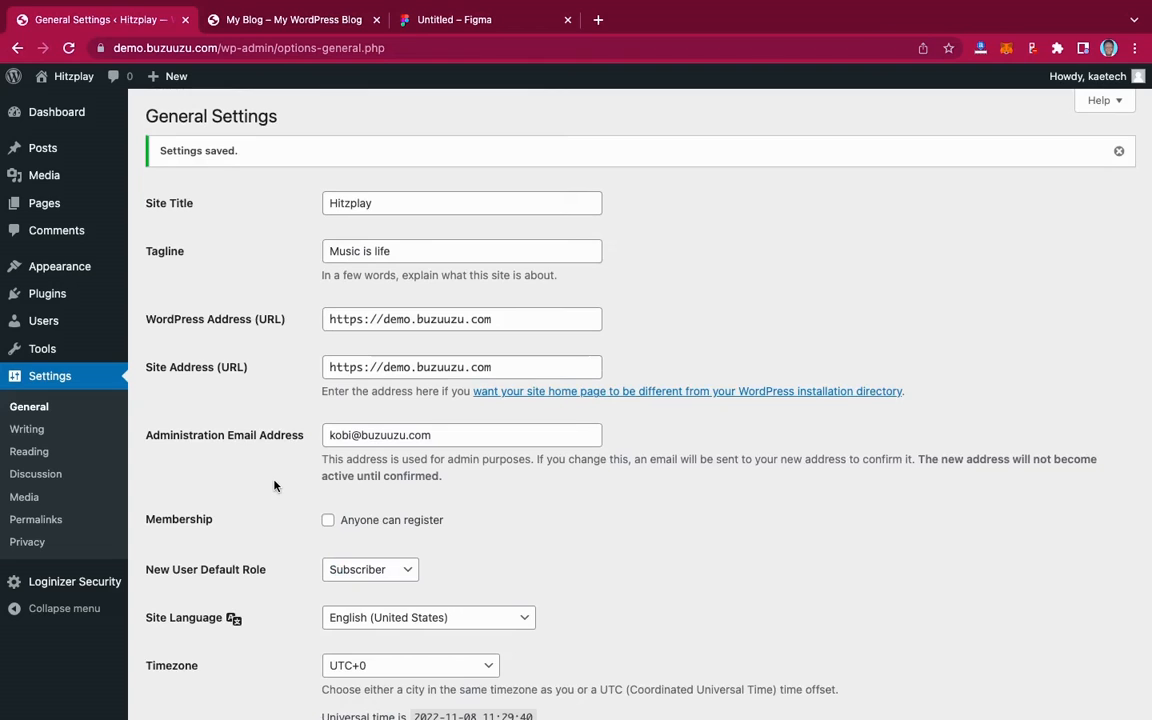
Change the permalink structure to Post name and save the permalink settings.
left_click(31, 522)
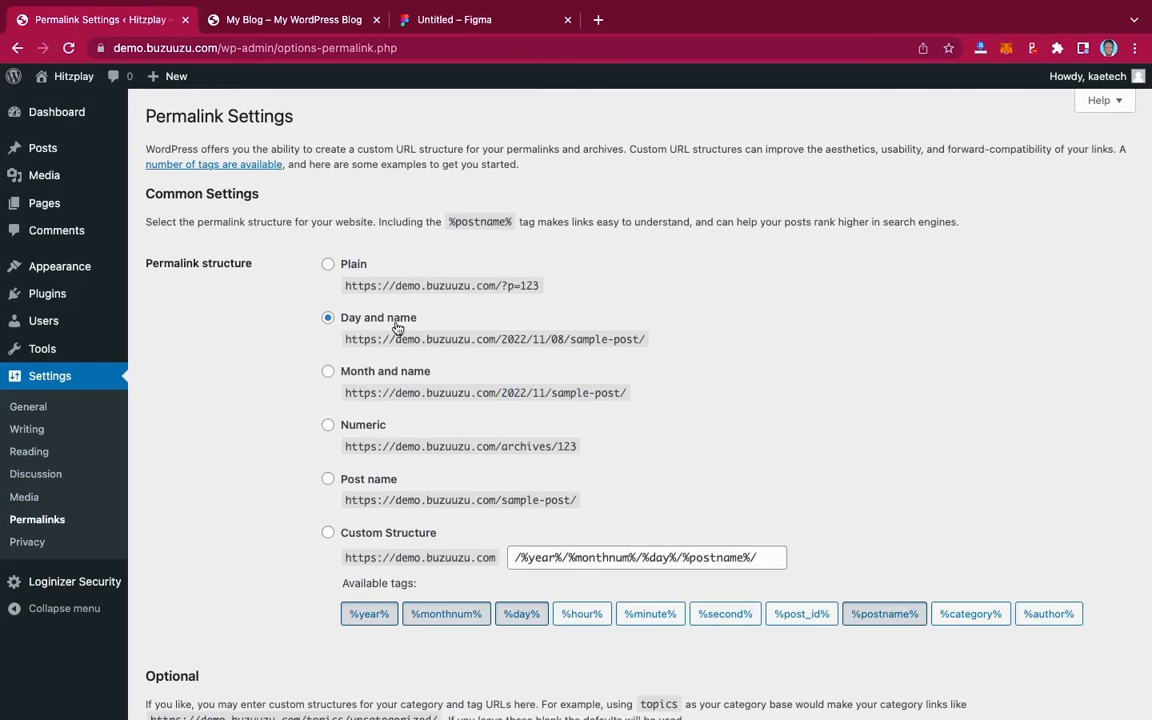
left_click(328, 480)
scroll(328, 480, "down", 5)
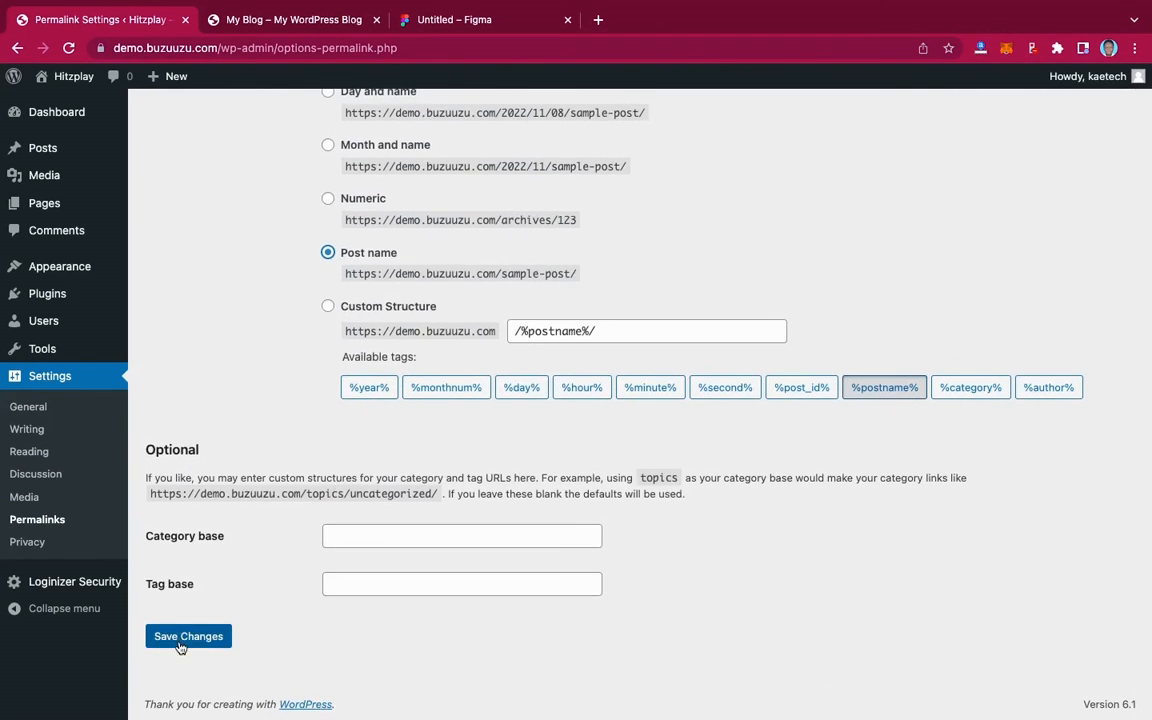
left_click(162, 640)
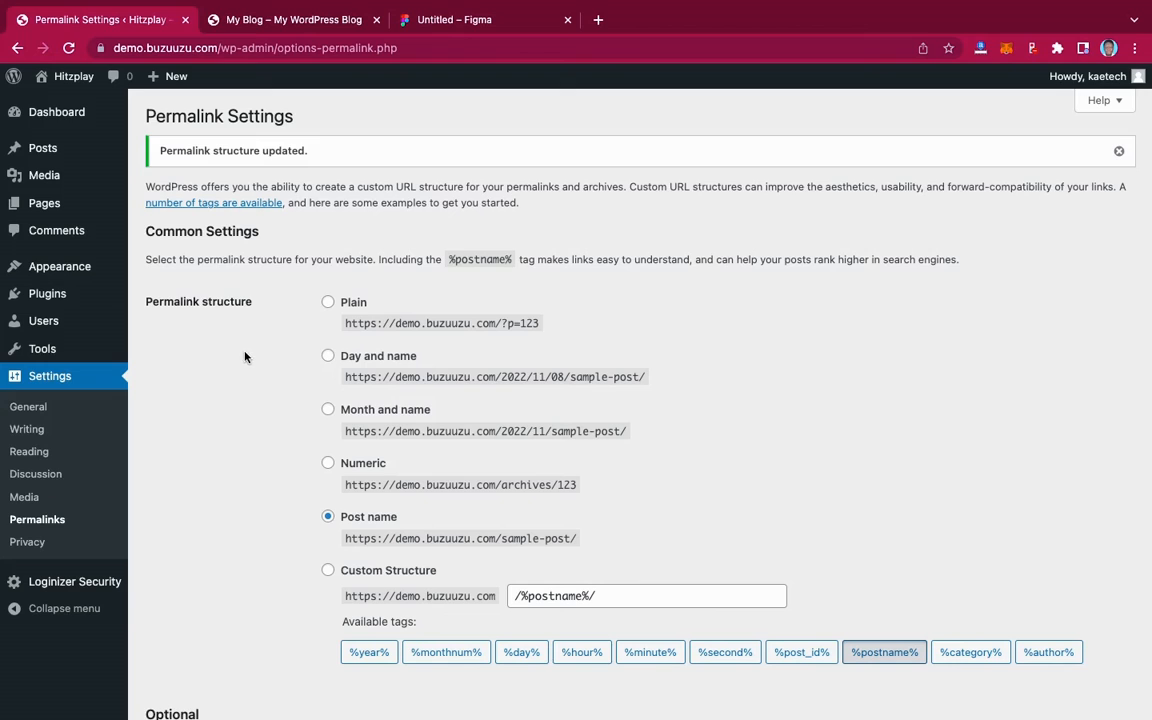
Find the Astra theme among the popular themes available to add, install it and activate it on the site.
mouse_move(60, 270)
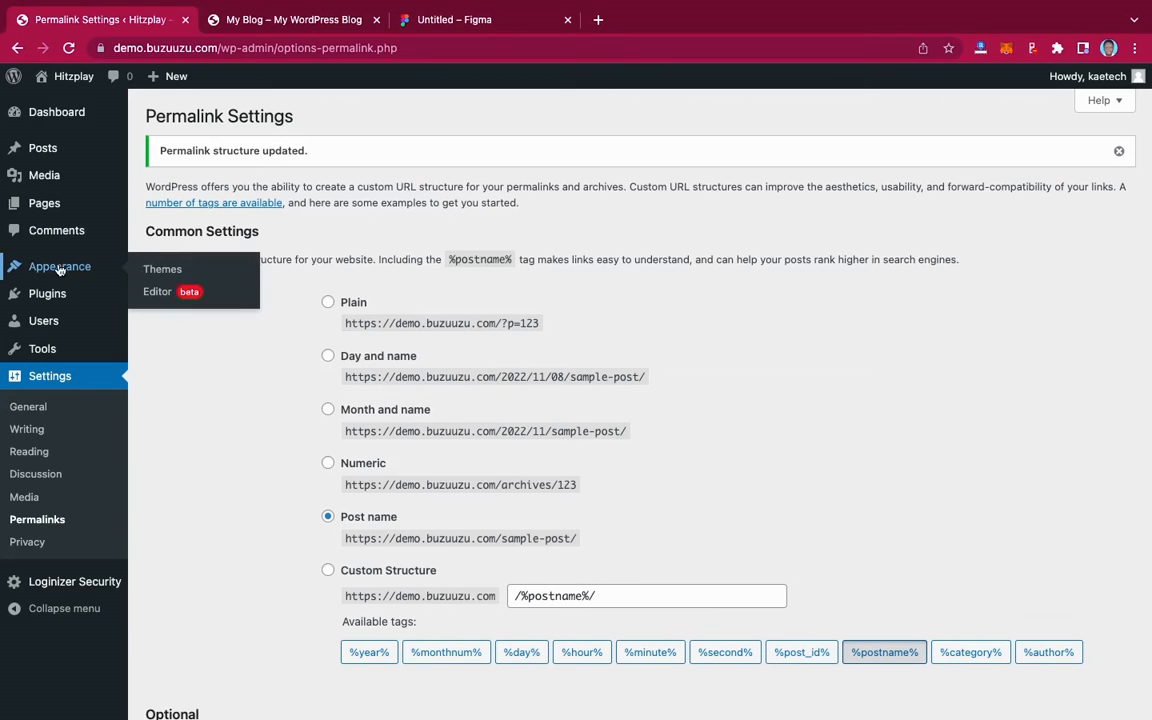
left_click(163, 268)
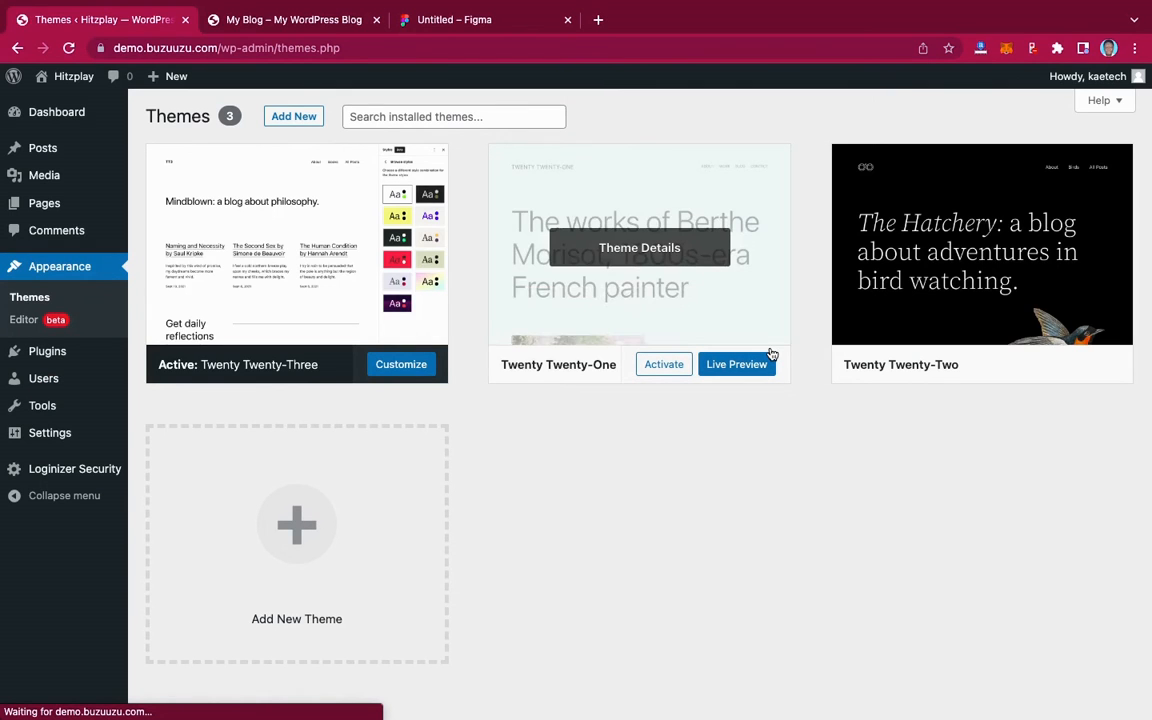
left_click(293, 116)
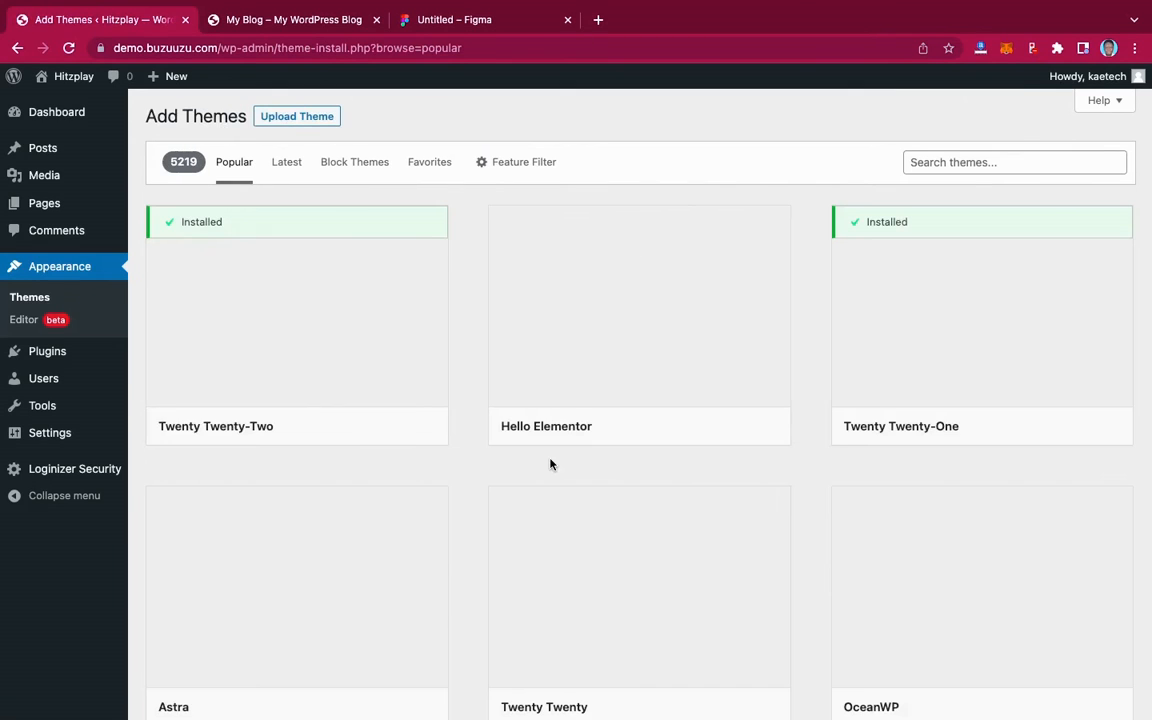
mouse_move(686, 355)
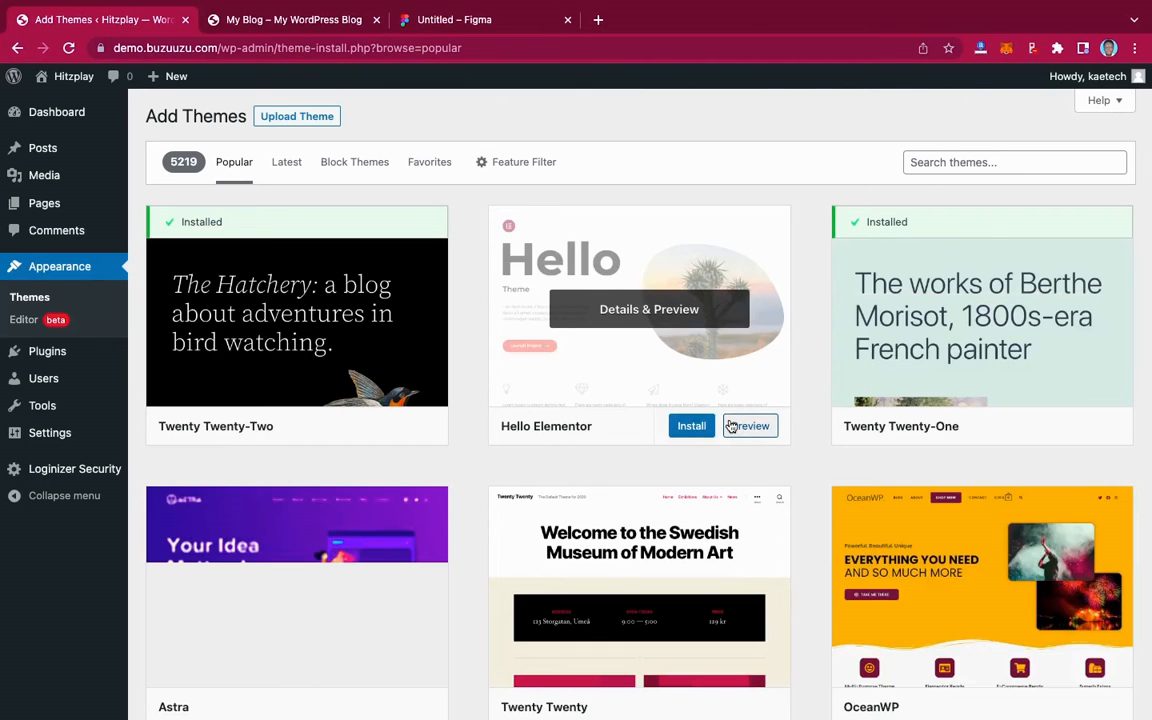
scroll(731, 426, "down", 5)
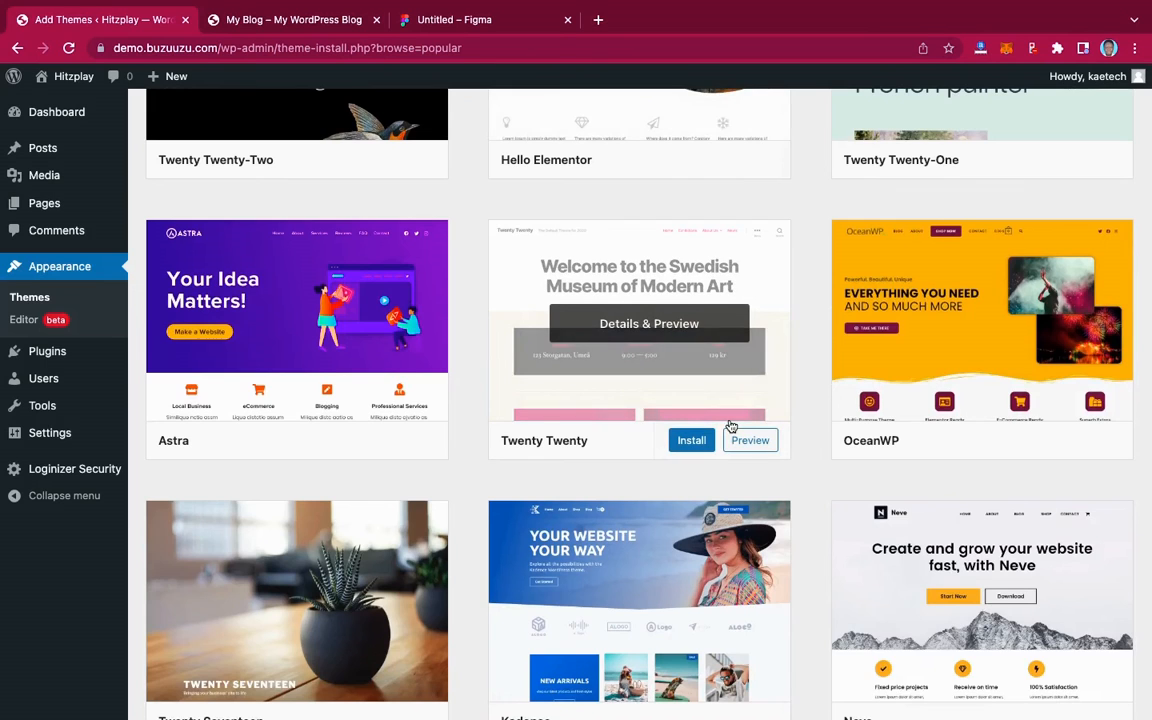
scroll(730, 427, "down", 2)
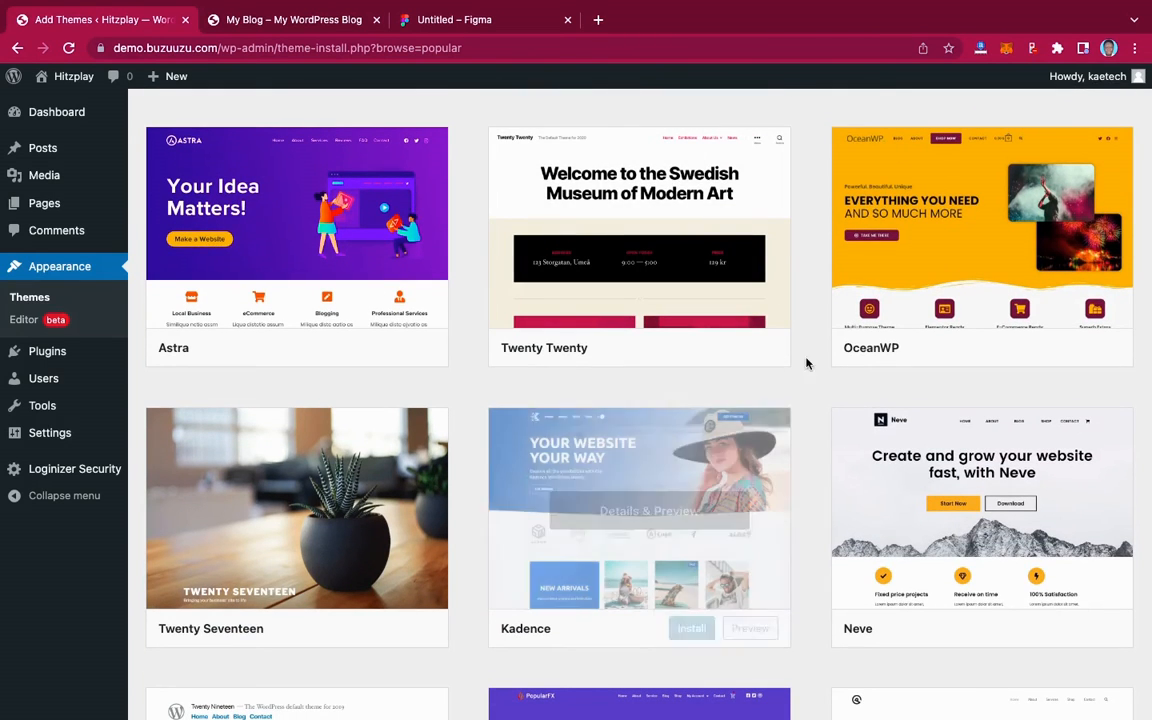
mouse_move(285, 232)
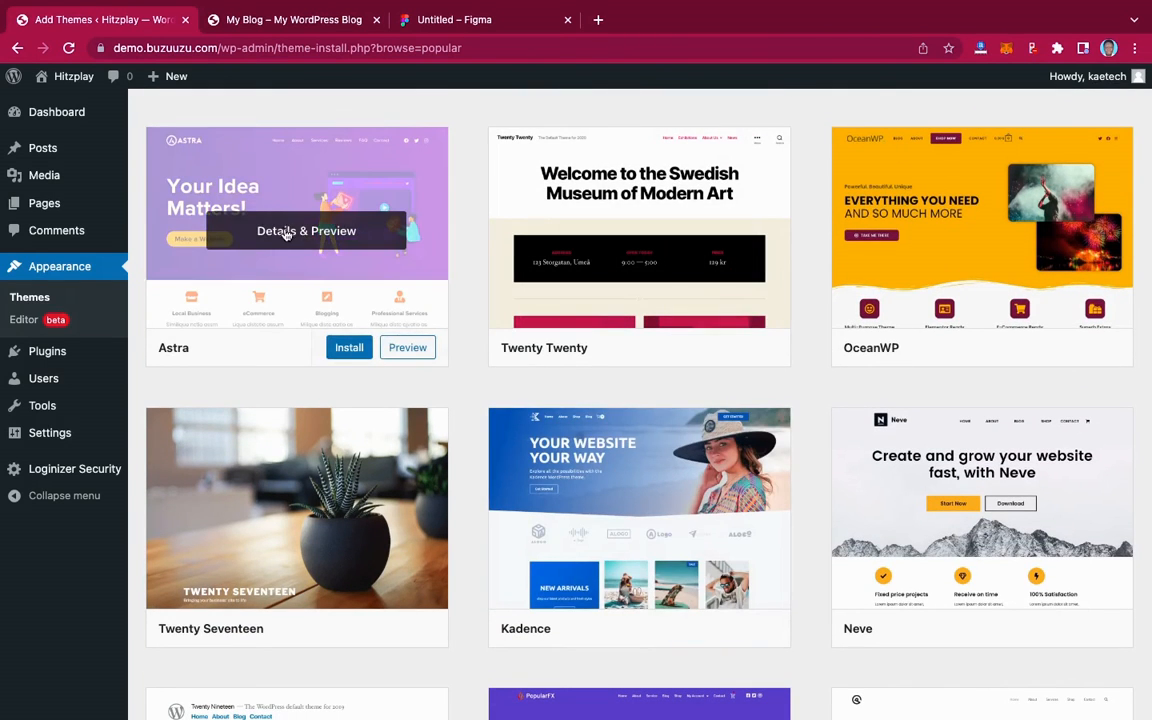
left_click(349, 350)
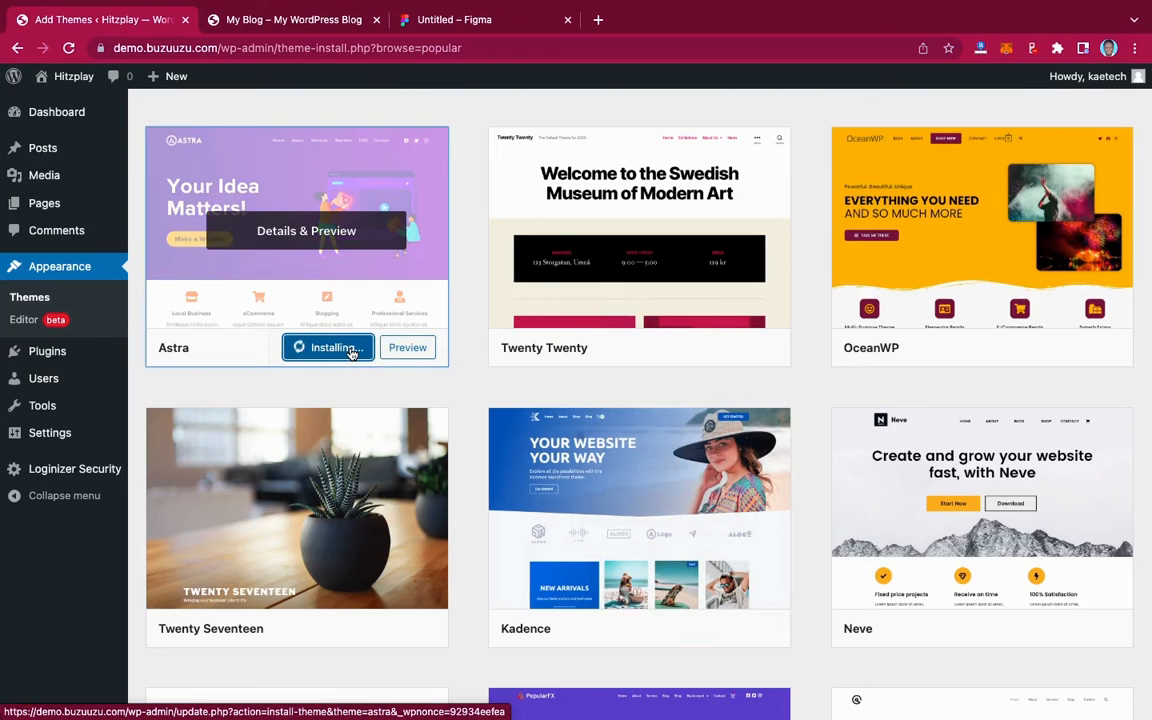
mouse_move(600, 510)
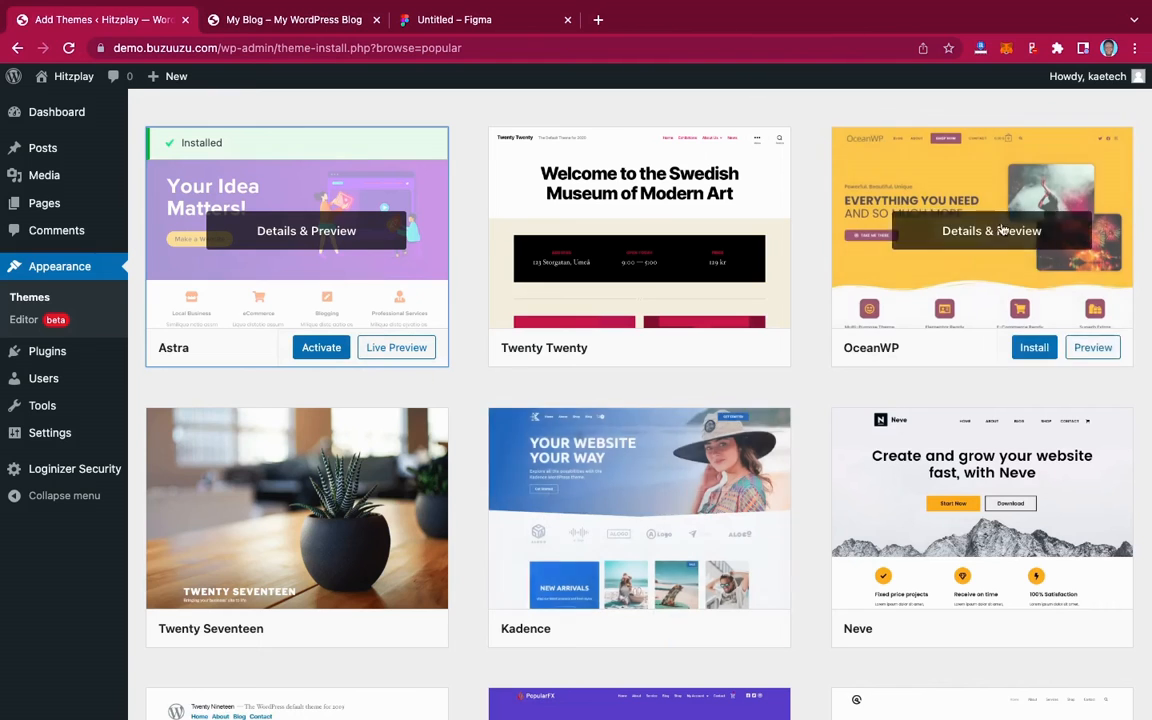
left_click(320, 348)
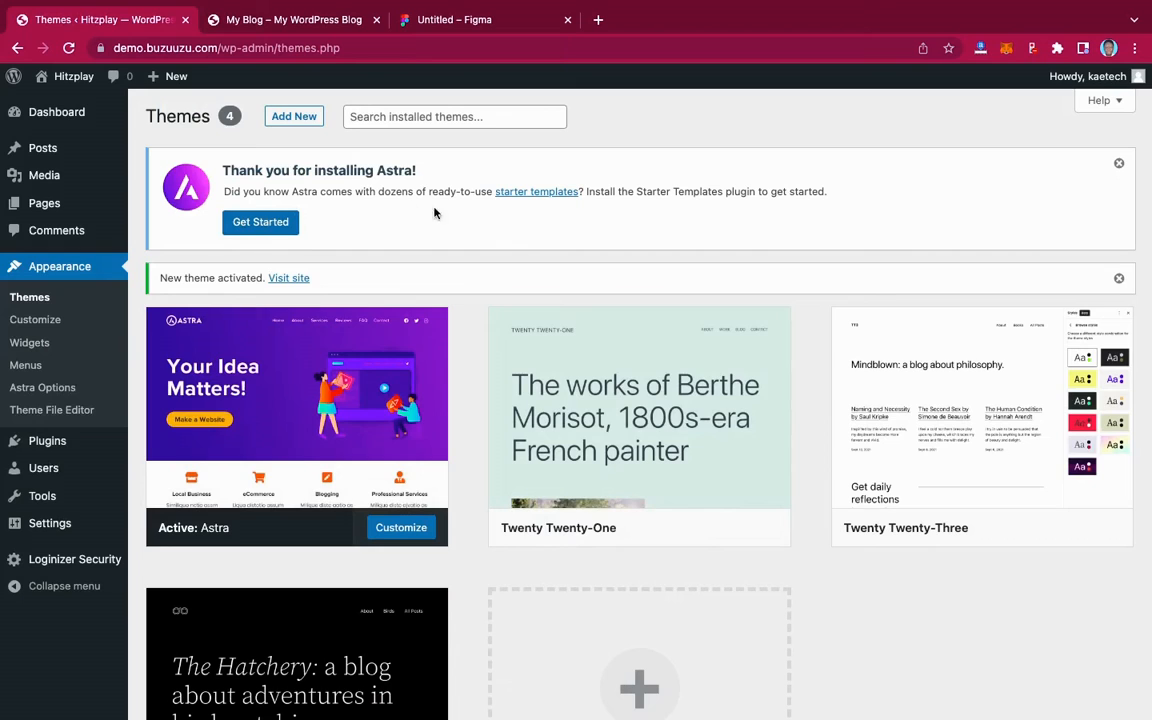
Dismiss the Astra thank-you notice and enable the transparent header on the complete website in the theme customizer.
left_click(1119, 163)
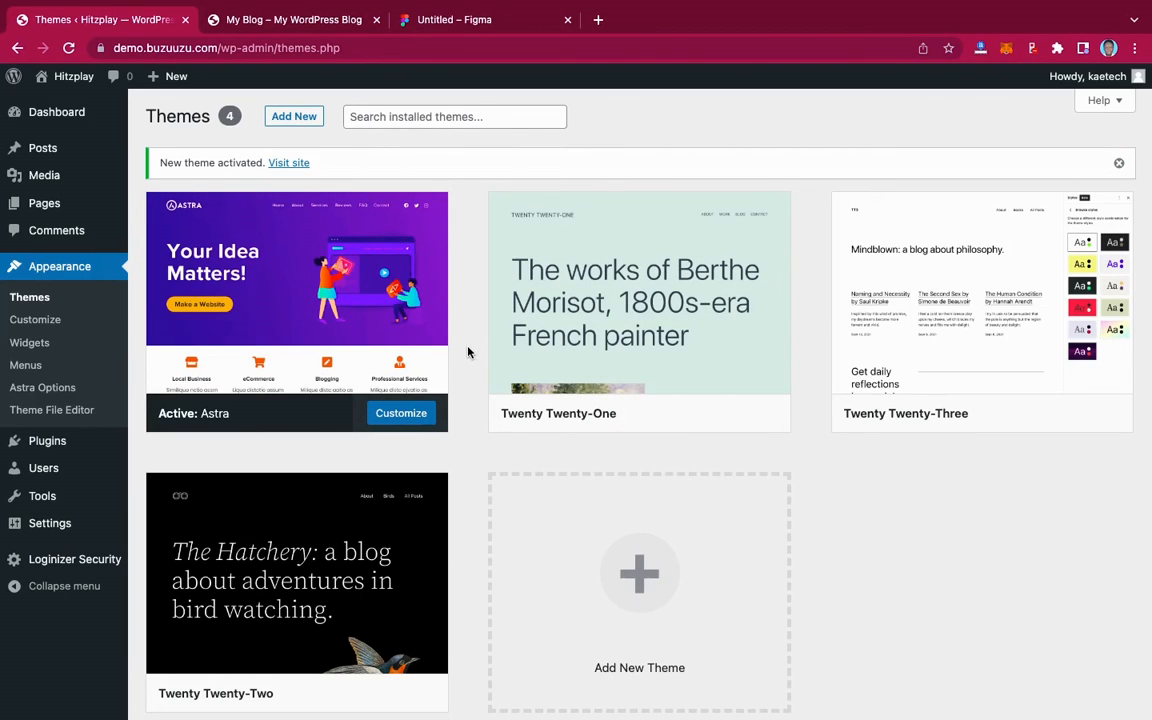
left_click(36, 322)
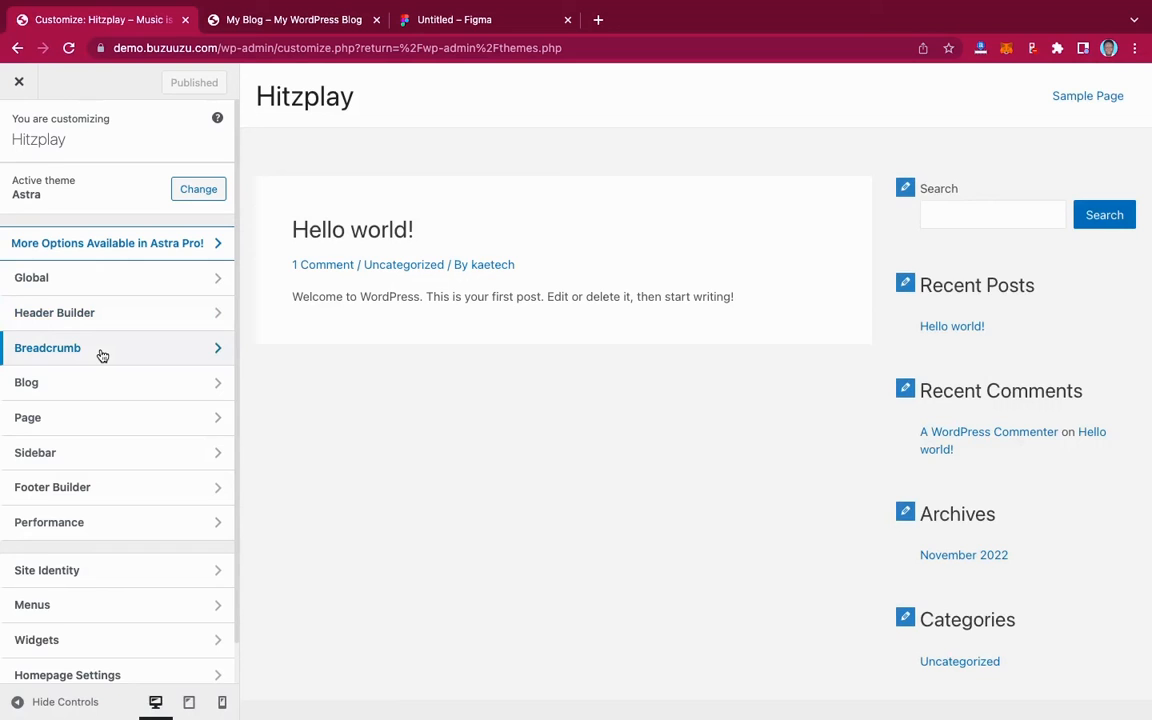
scroll(100, 354, "down", 1)
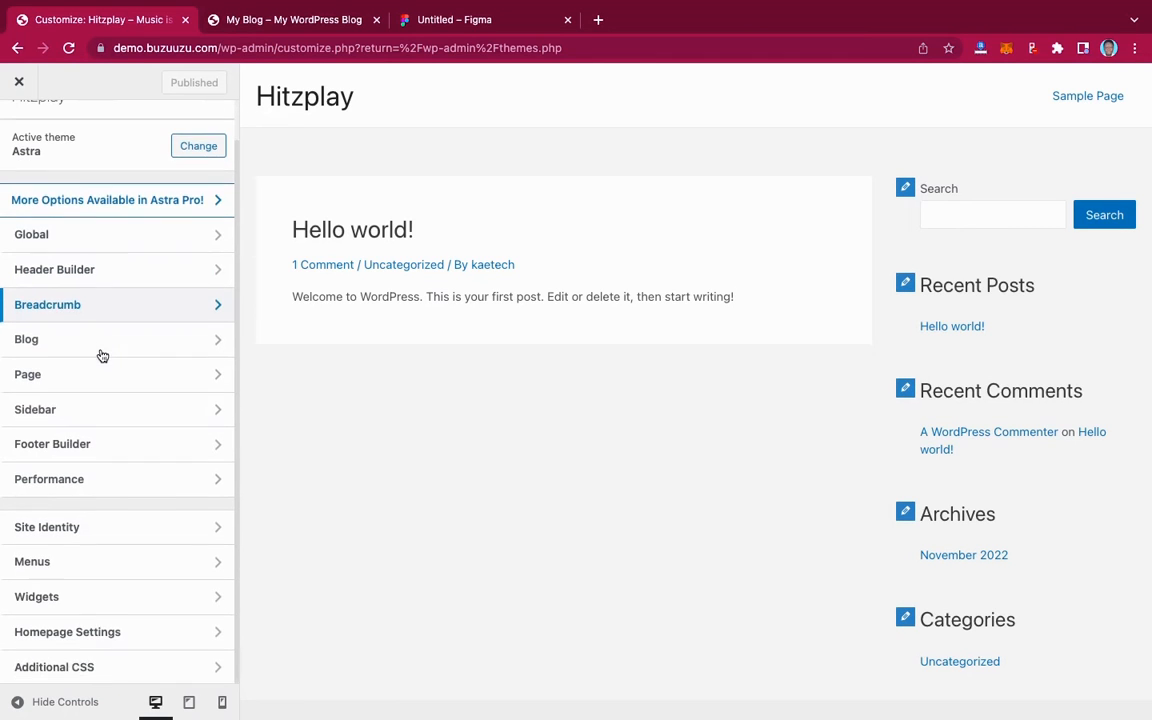
left_click(104, 270)
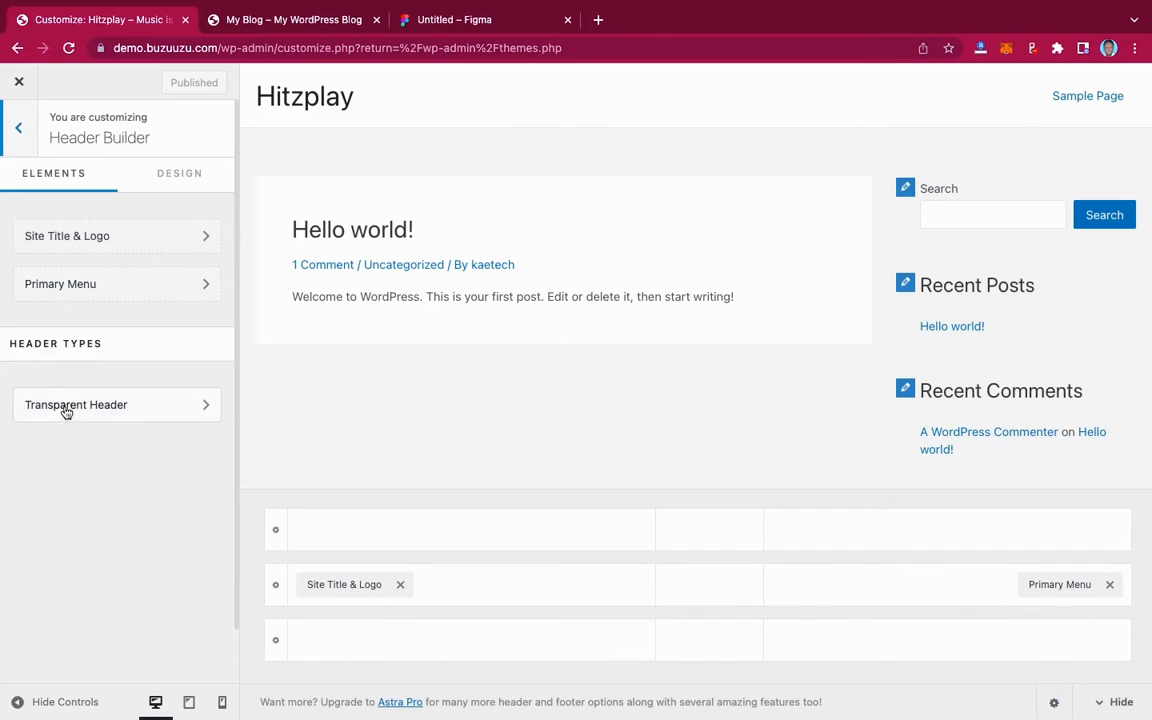
left_click(145, 415)
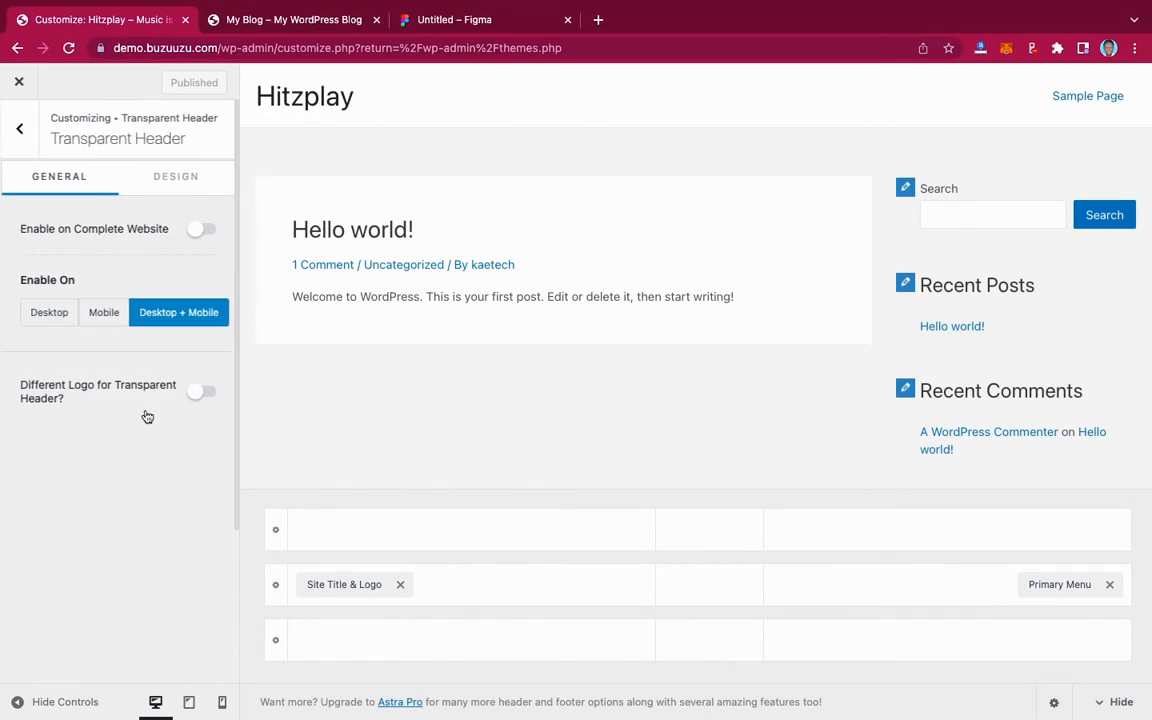
left_click(206, 230)
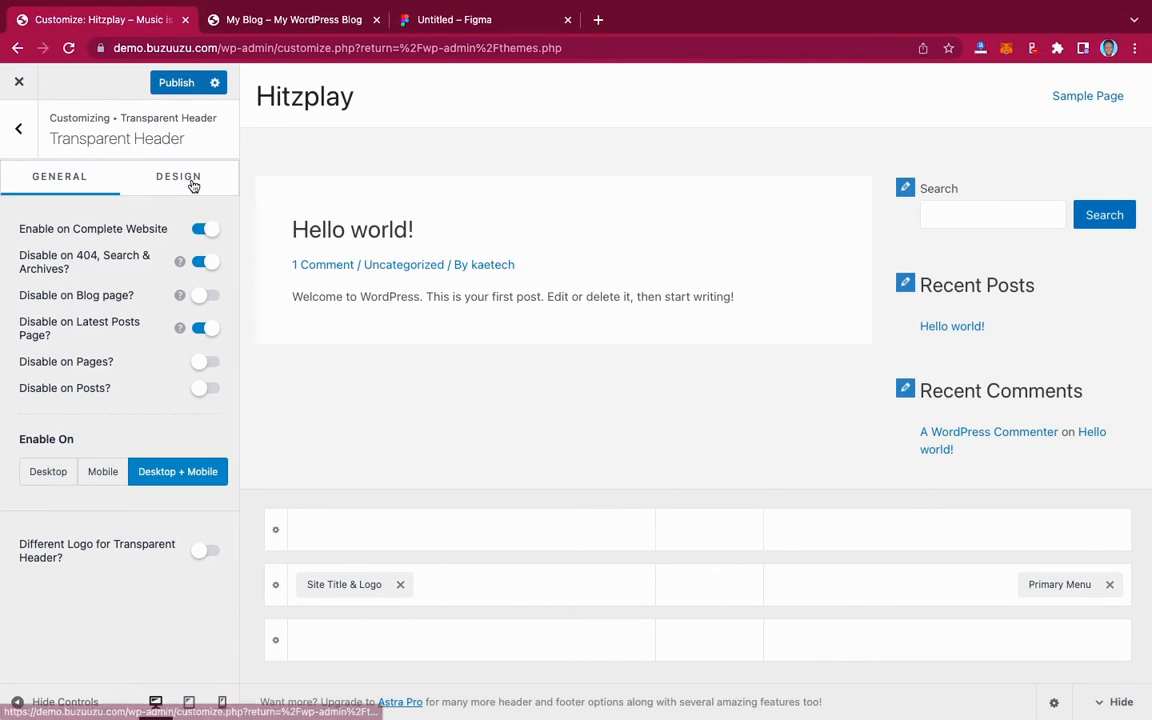
Look through the transparent header's design options for border size, colors and background, and return to its general options.
left_click(193, 185)
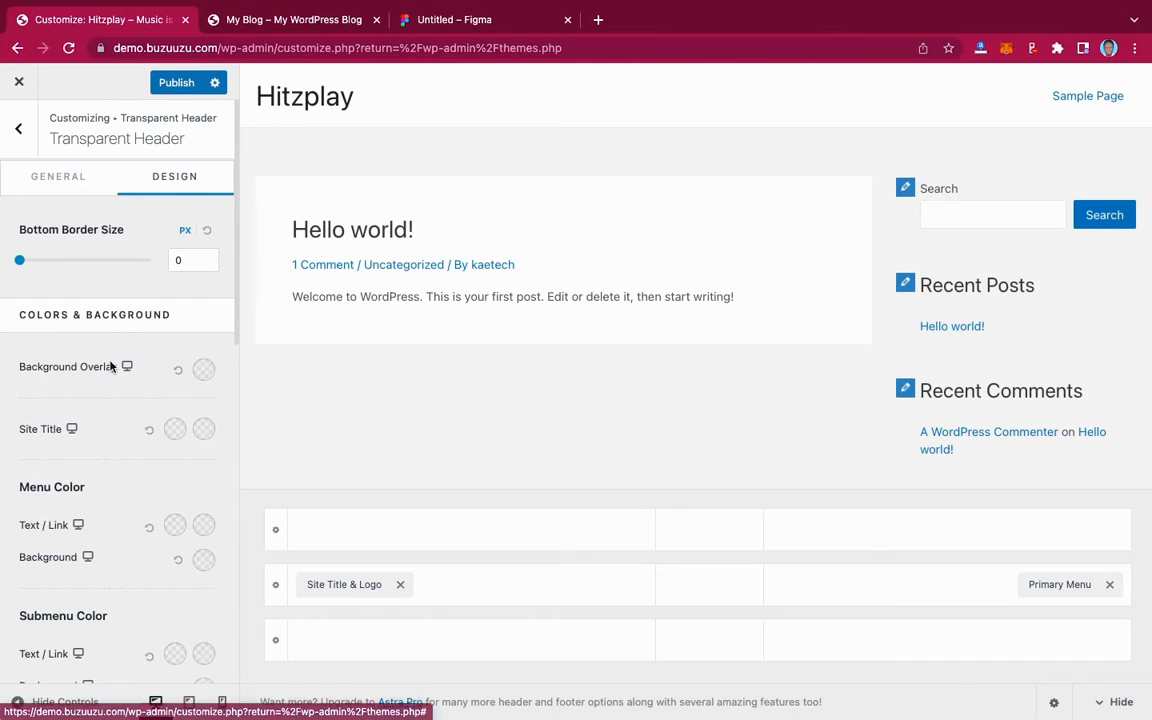
scroll(110, 370, "down", 3)
scroll(110, 378, "down", 2)
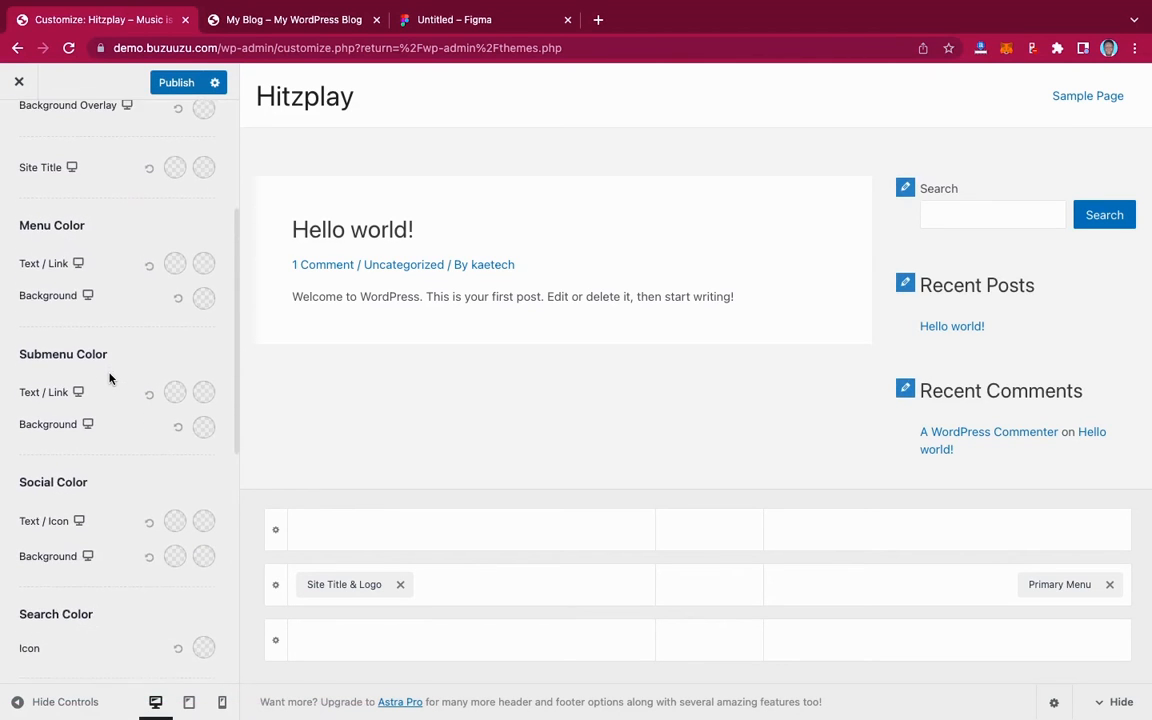
scroll(110, 378, "up", 3)
scroll(110, 378, "up", 2)
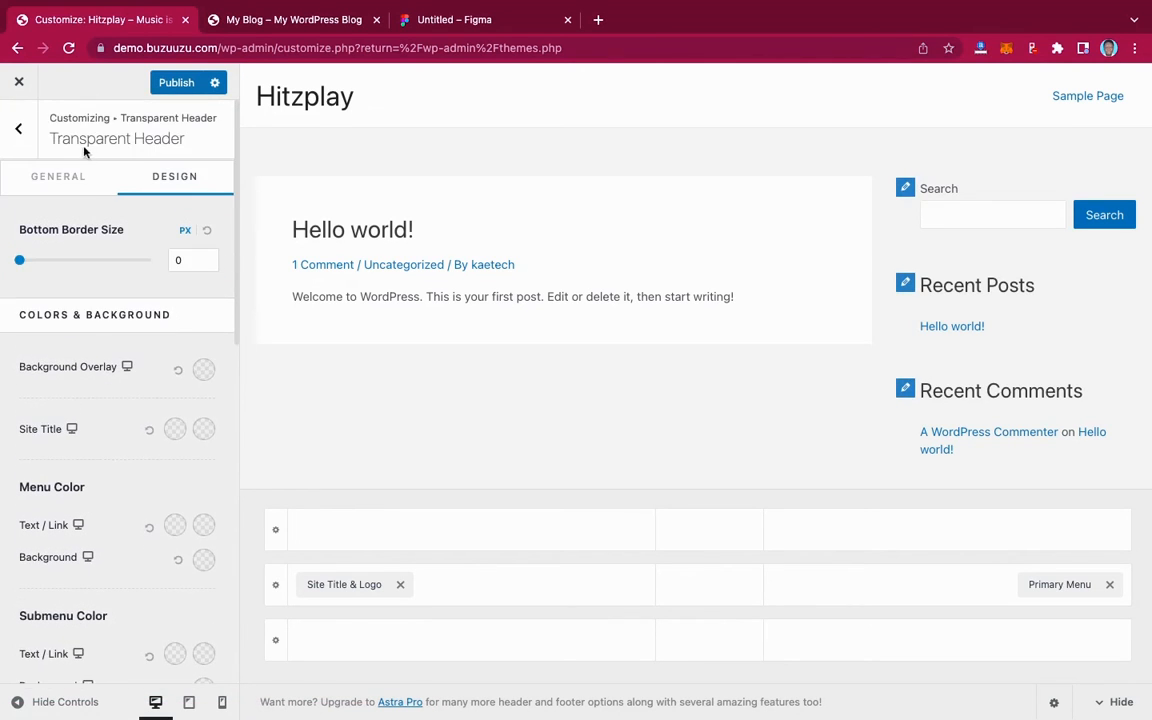
left_click(69, 175)
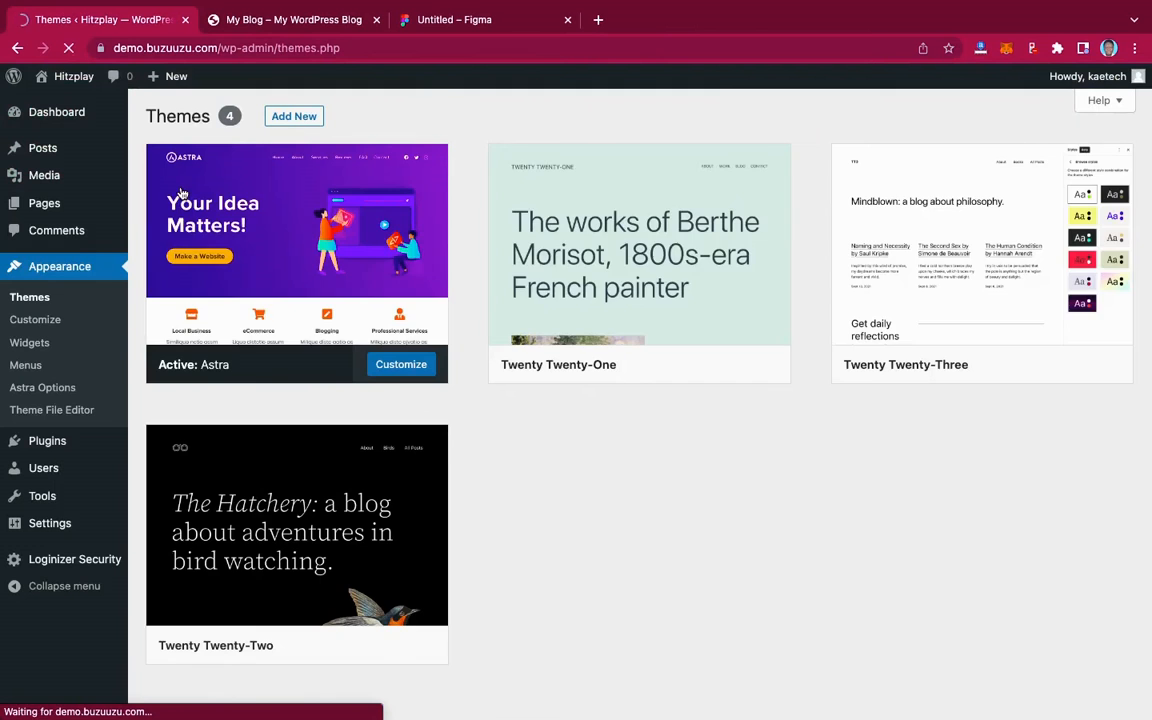
Add a new page titled "Home" and publish it.
mouse_move(55, 203)
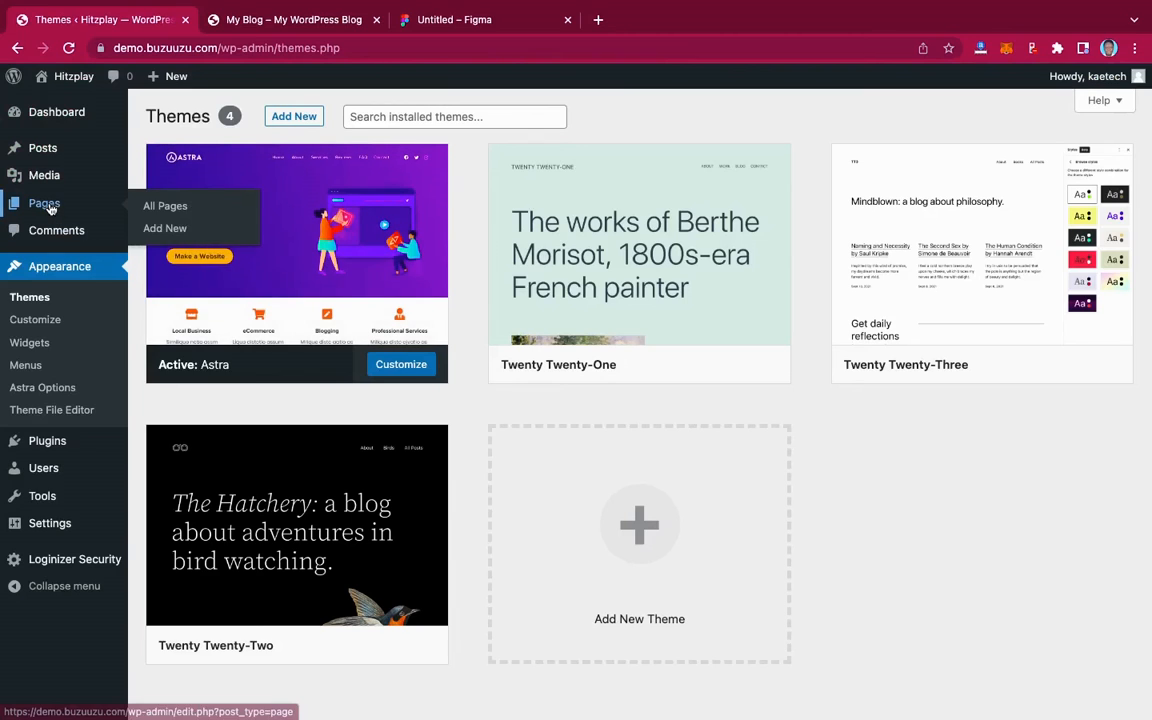
left_click(164, 207)
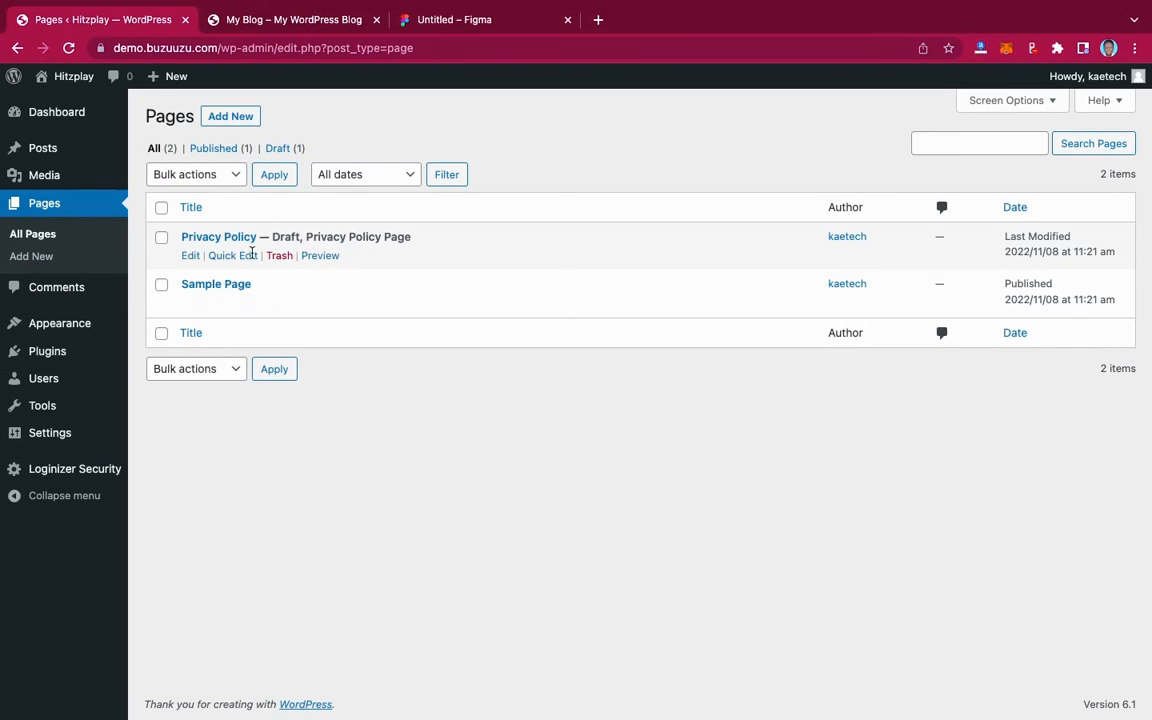
left_click(230, 117)
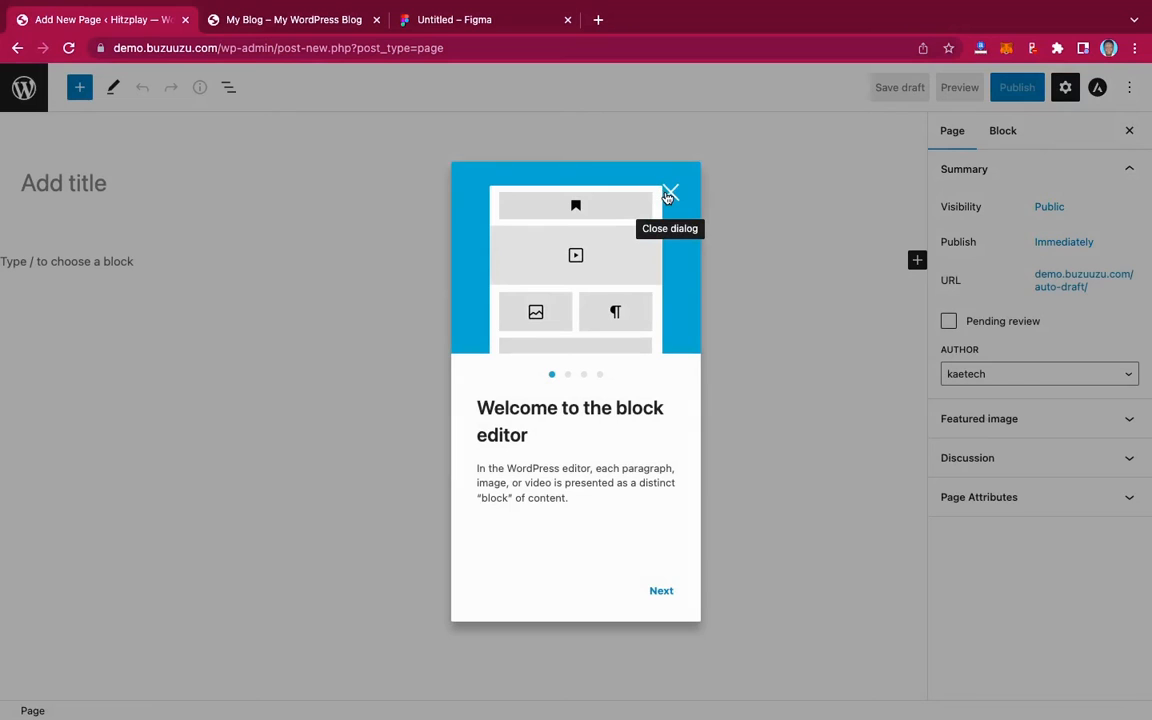
left_click(669, 195)
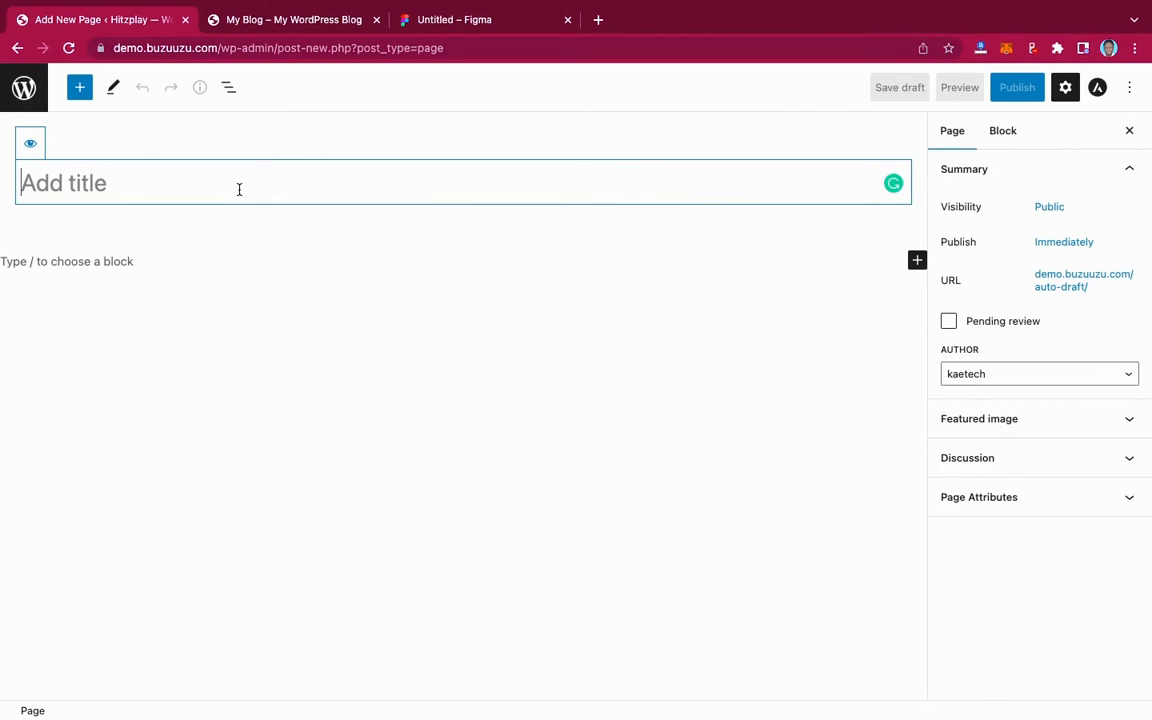
type("Home")
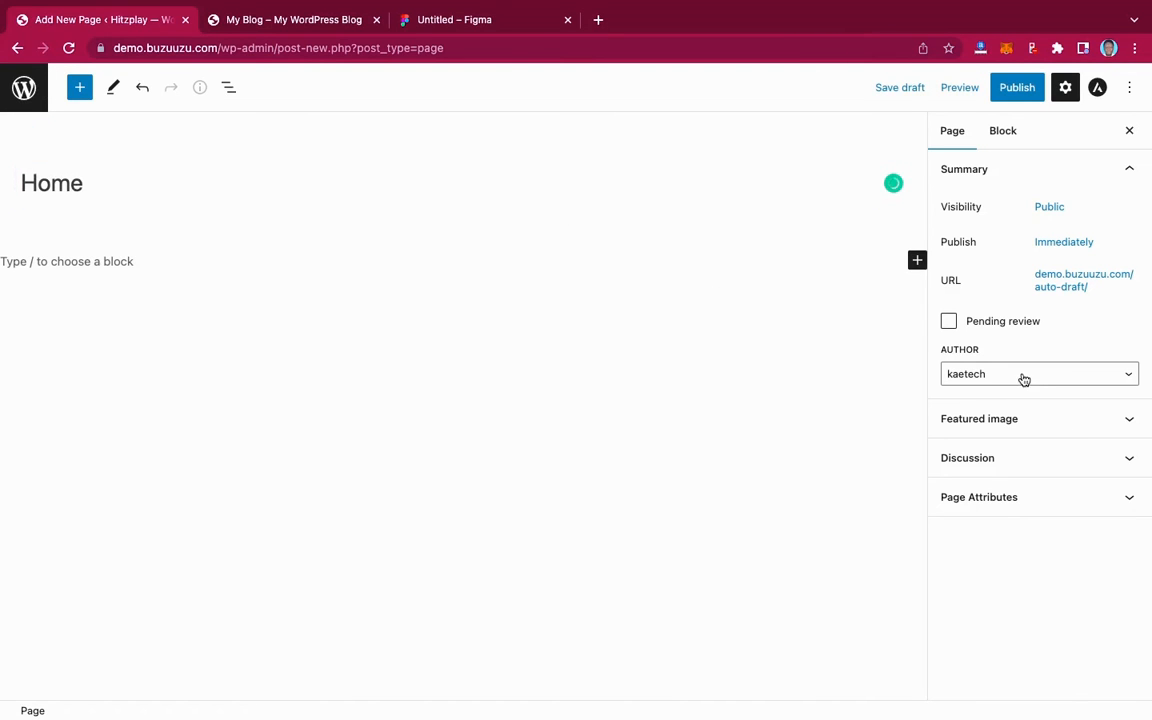
left_click(1017, 87)
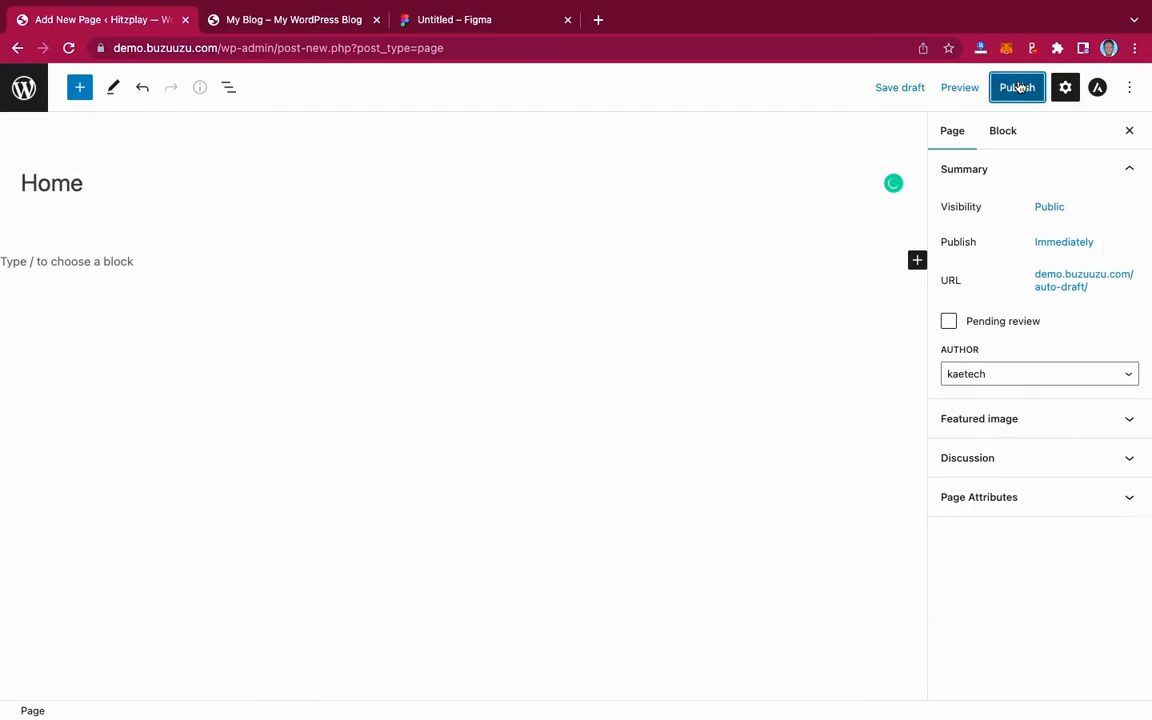
left_click(1018, 90)
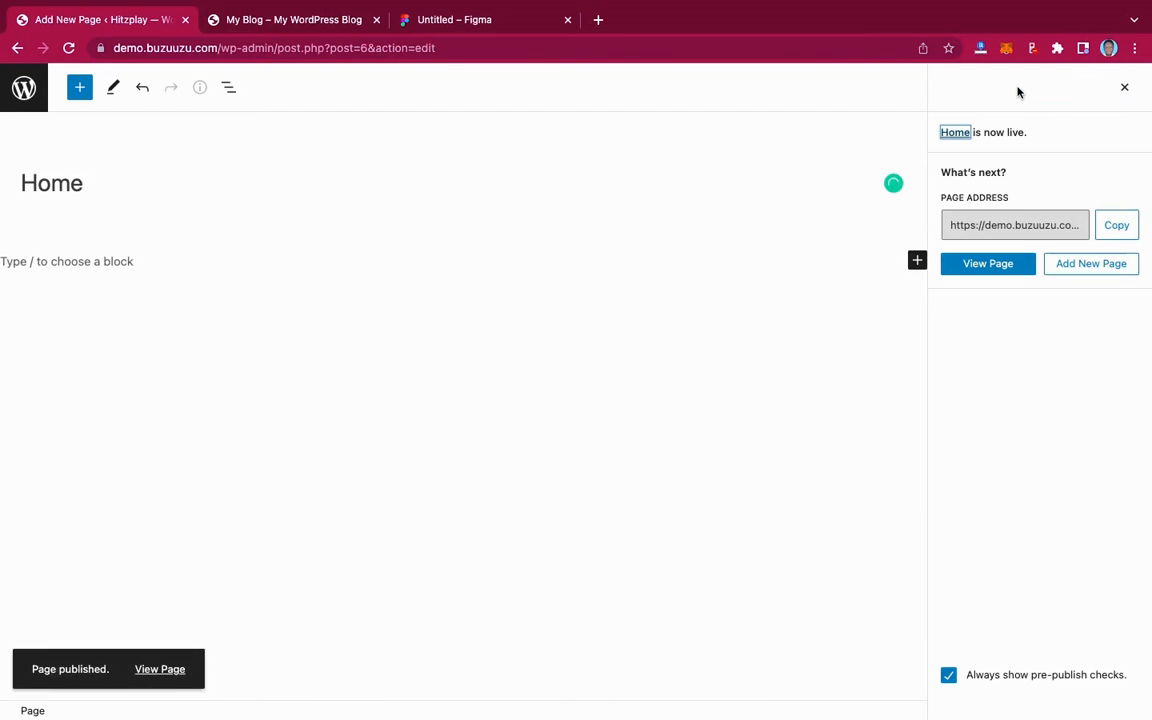
Dismiss the publish confirmation and turn off Fullscreen mode in the page editor.
left_click(1125, 92)
left_click(1128, 88)
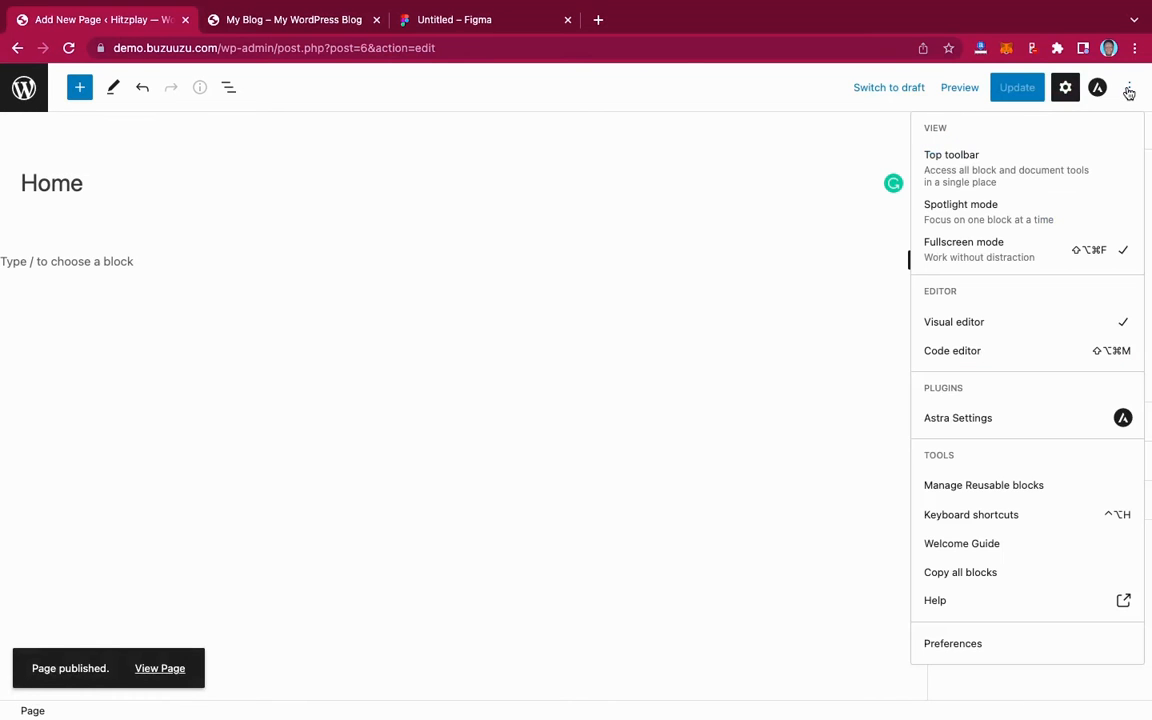
left_click(1000, 254)
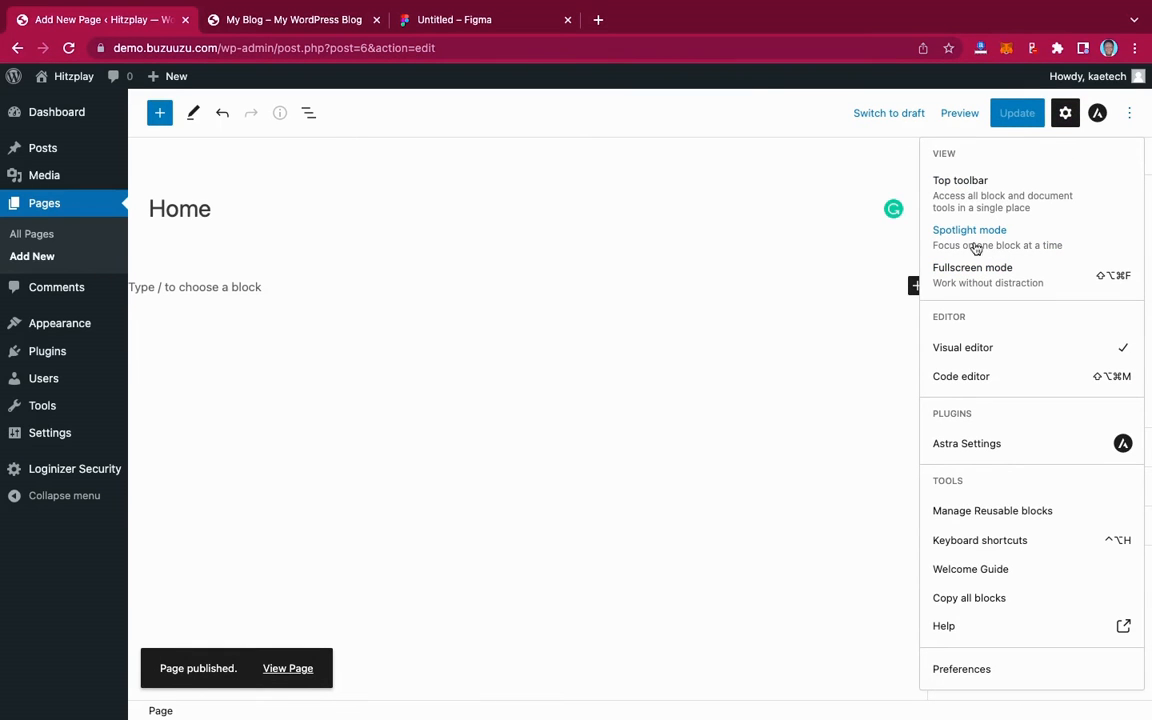
Search the plugins available to add for "elementor", and install and activate Elementor Website Builder.
mouse_move(57, 330)
mouse_move(45, 358)
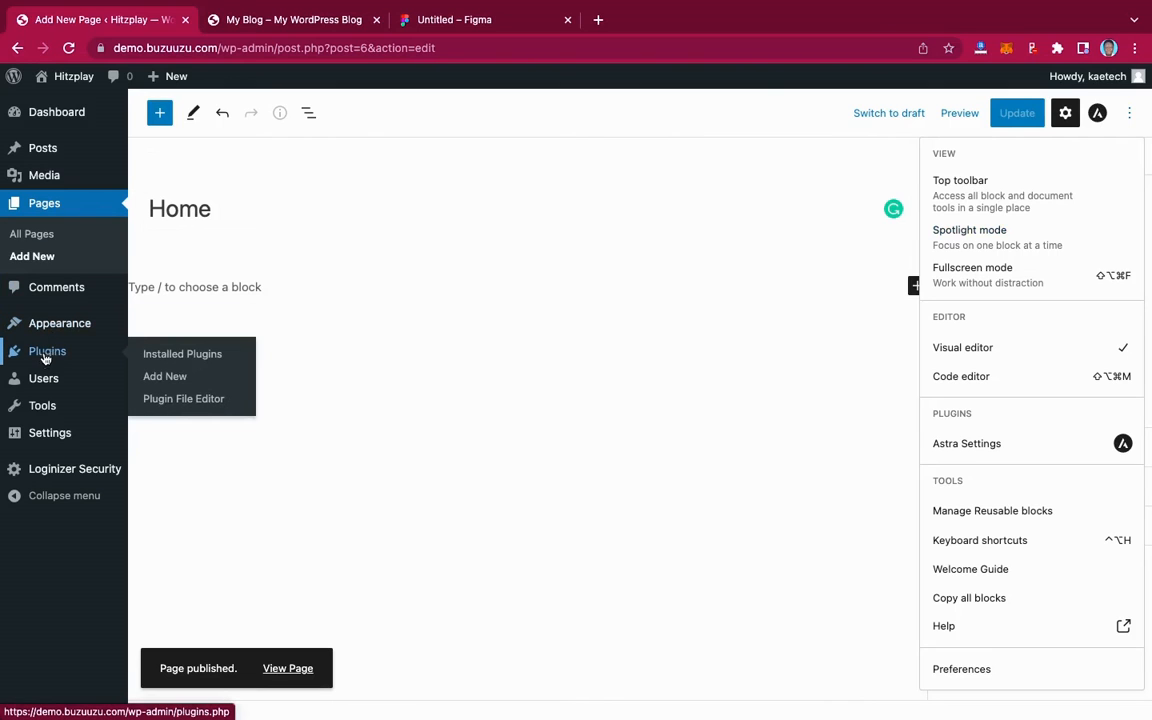
left_click(204, 358)
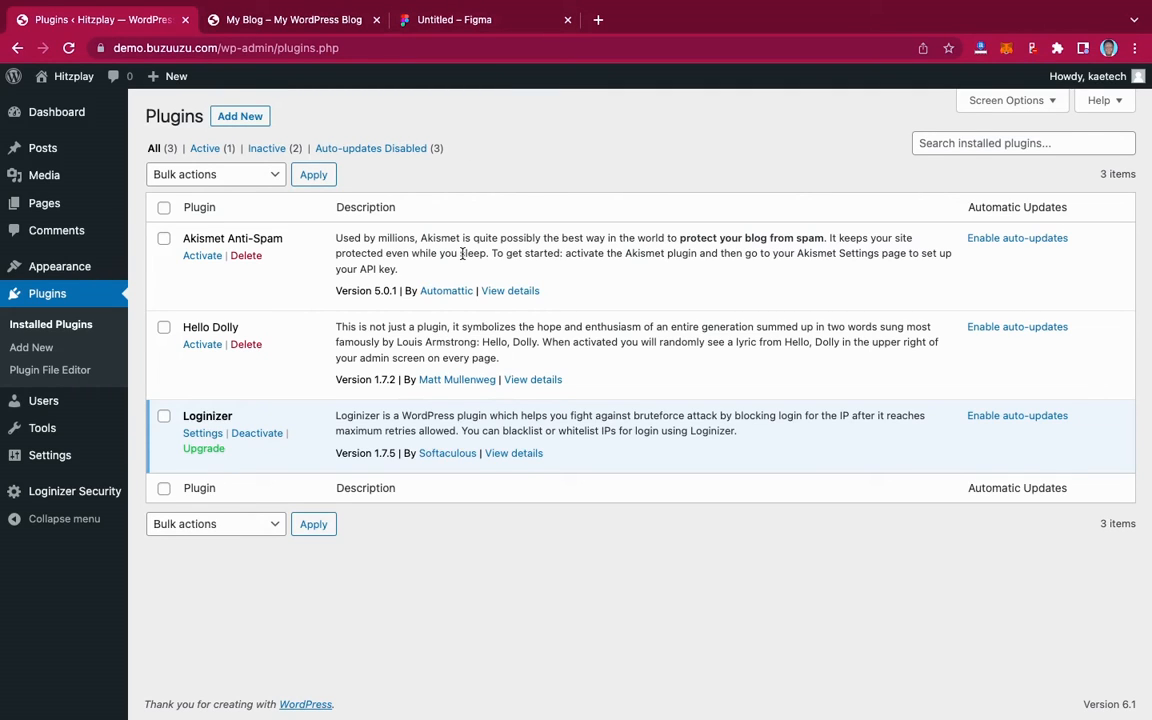
left_click(240, 117)
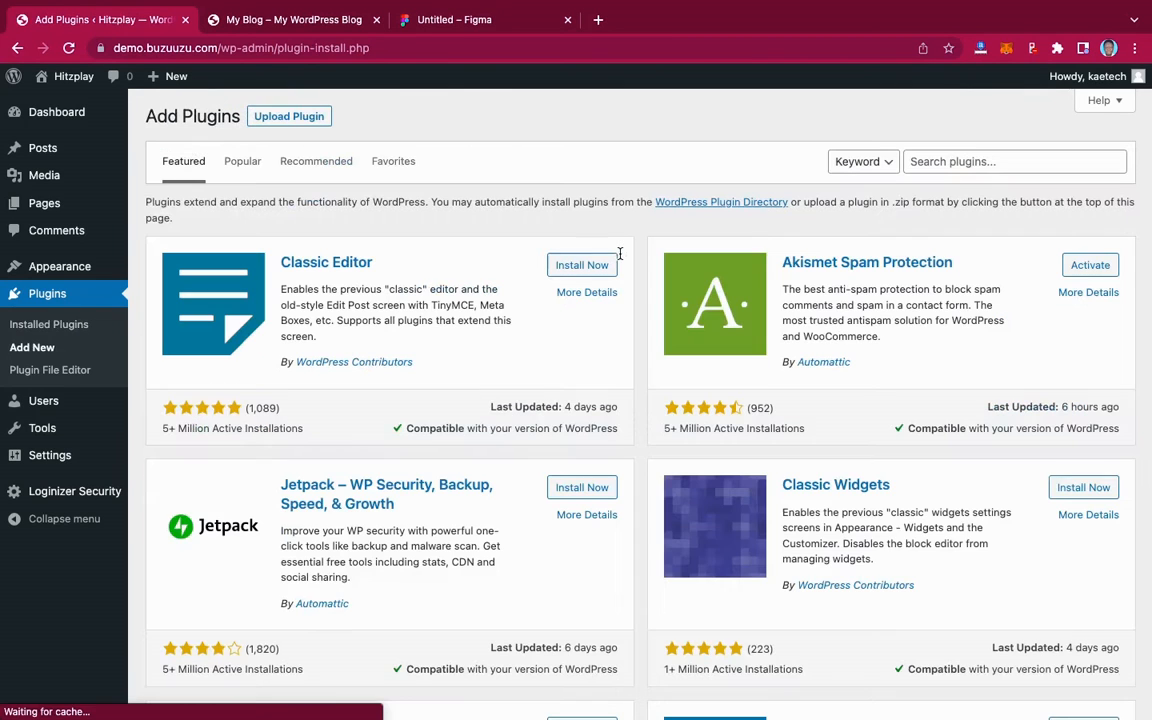
left_click(955, 165)
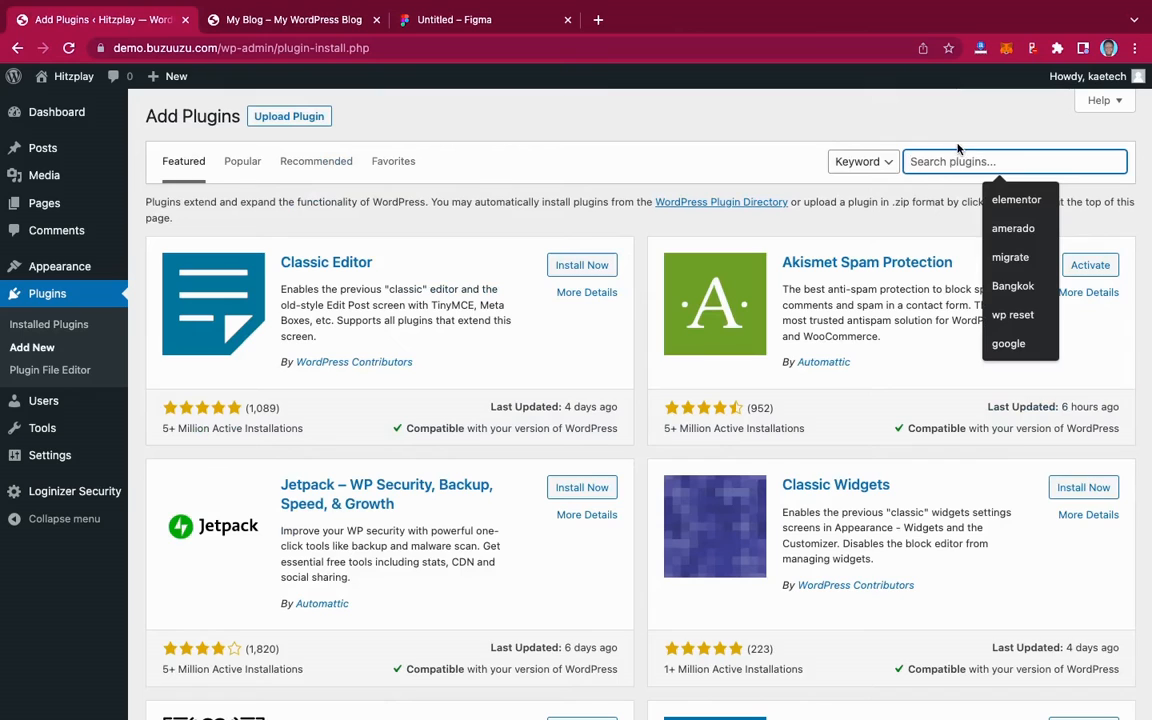
left_click(1015, 200)
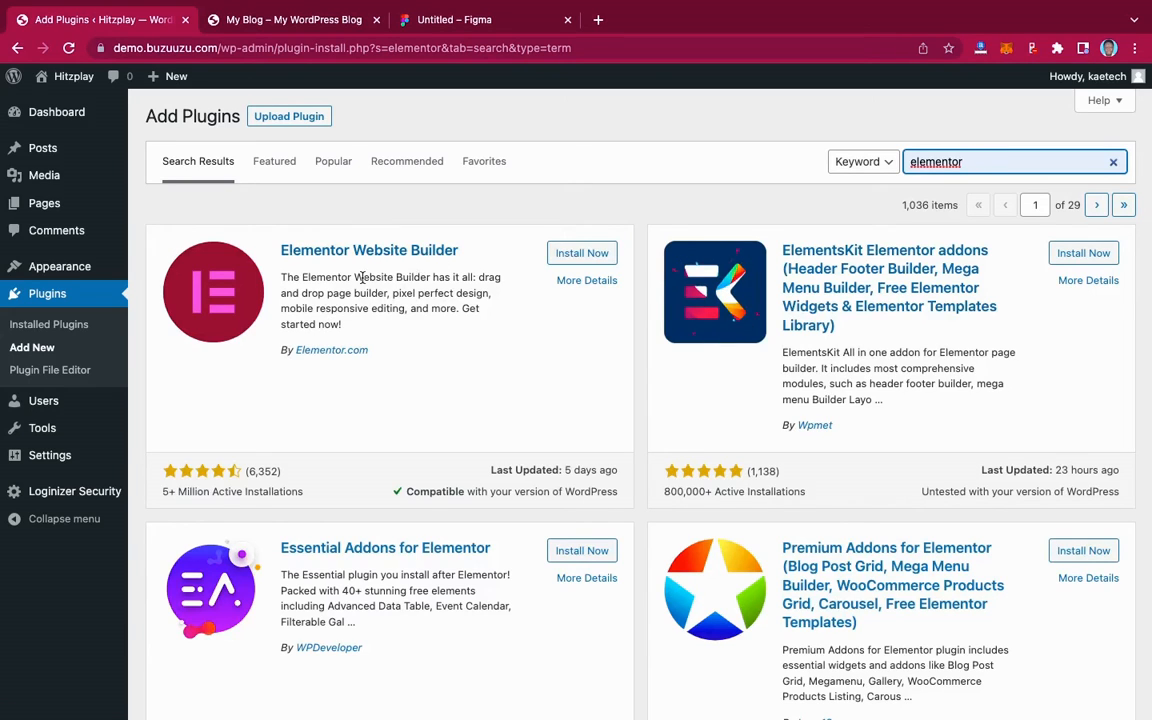
left_click(602, 257)
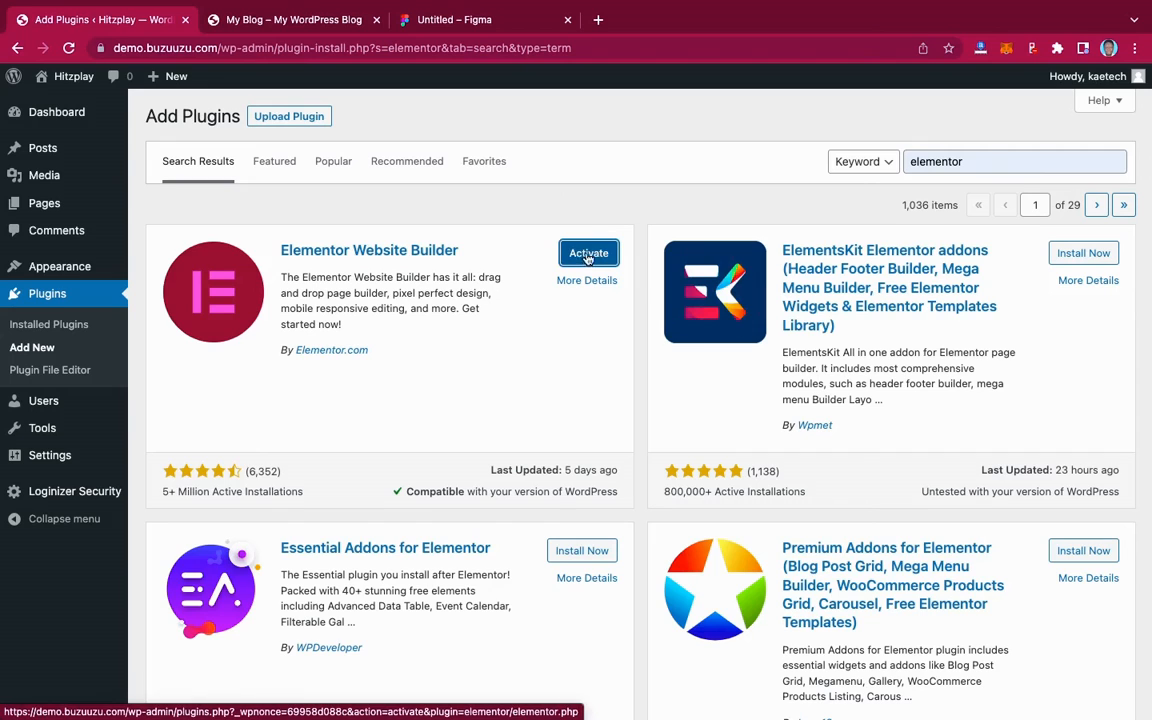
left_click(590, 253)
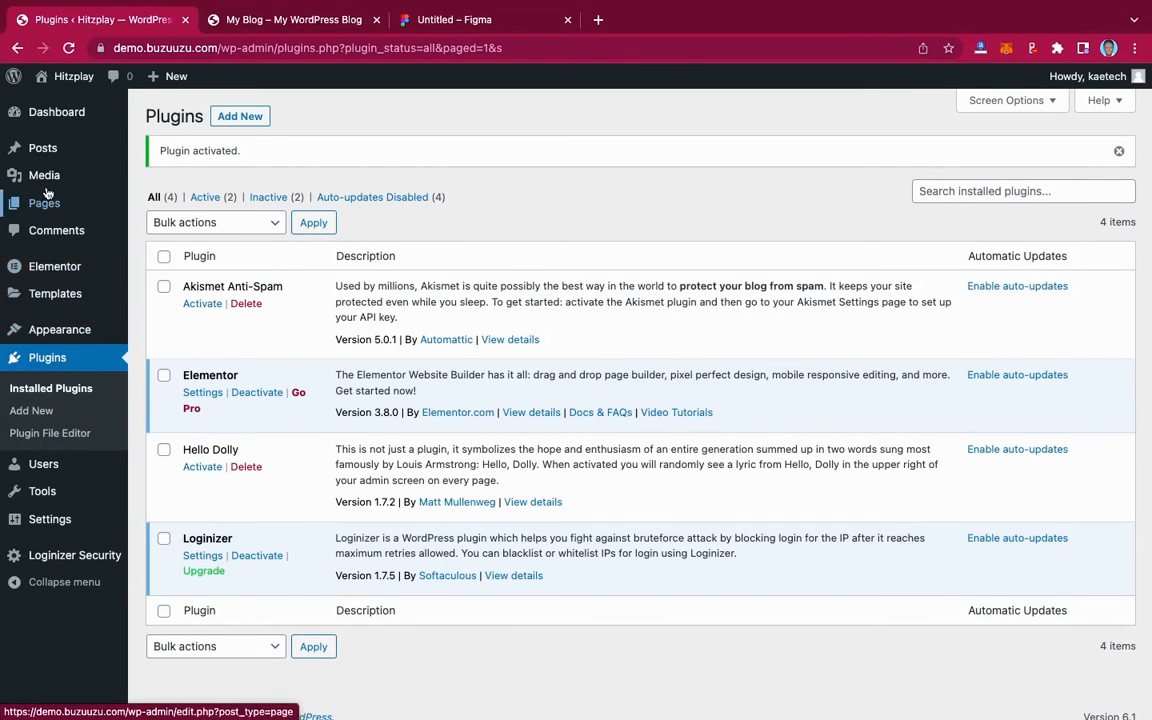
Open the Home page for editing from the list of all pages.
mouse_move(42, 208)
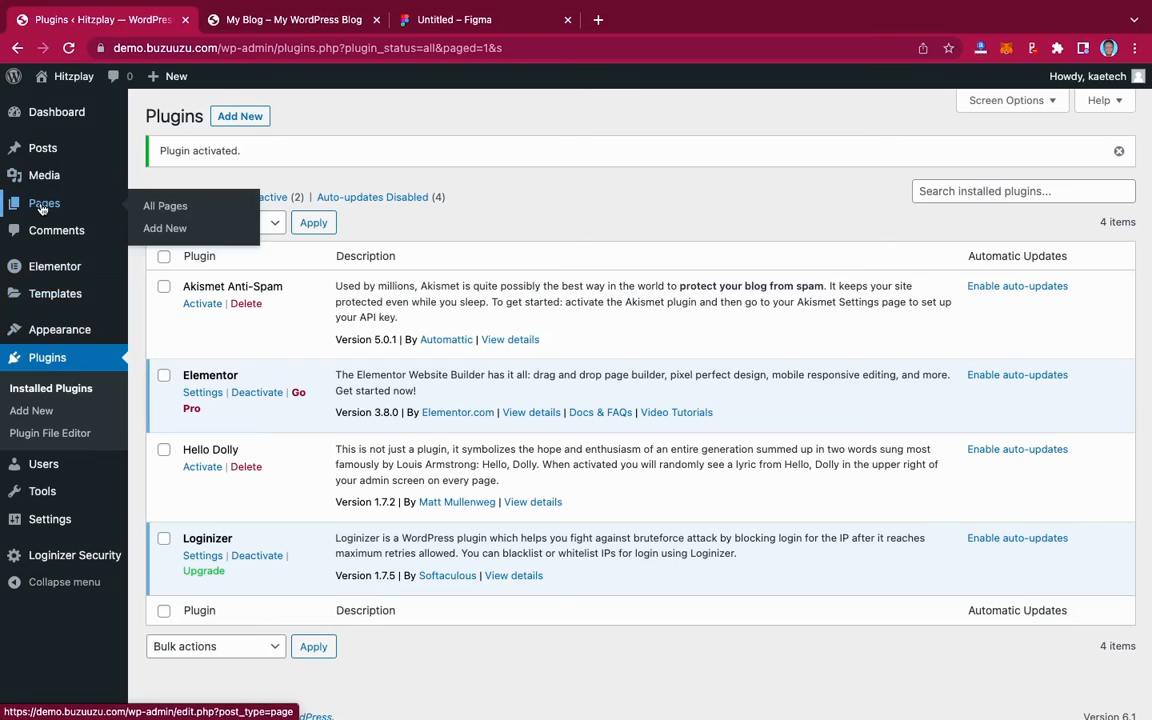
left_click(157, 205)
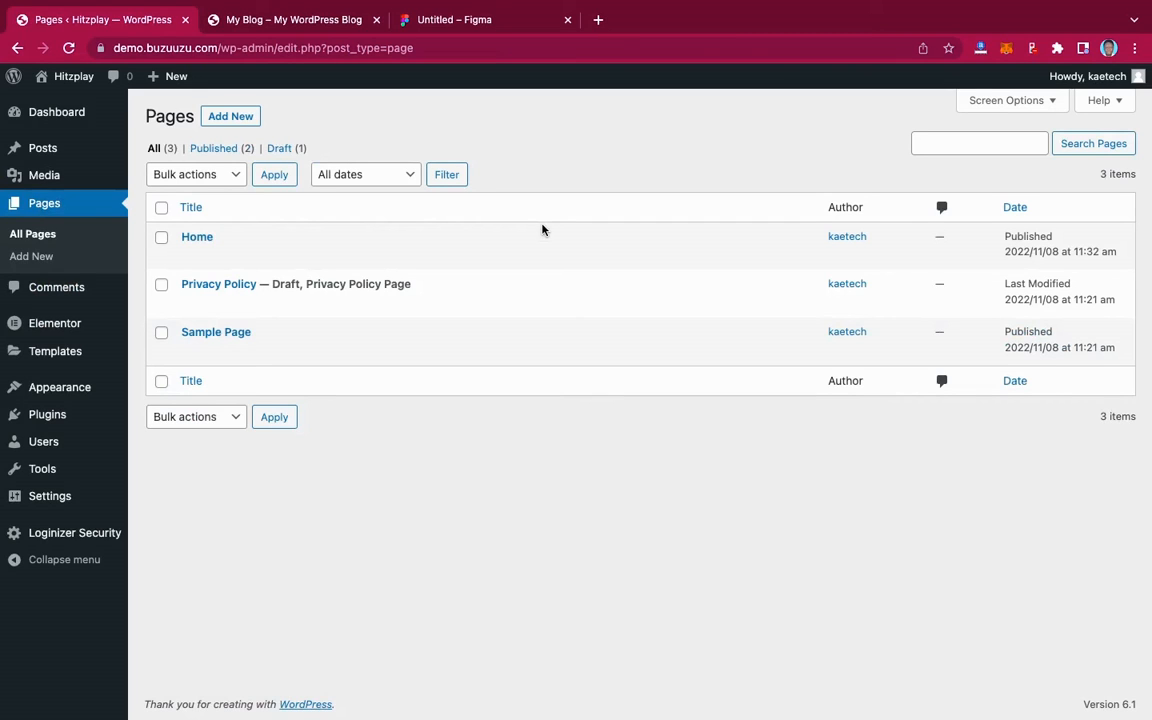
left_click(200, 239)
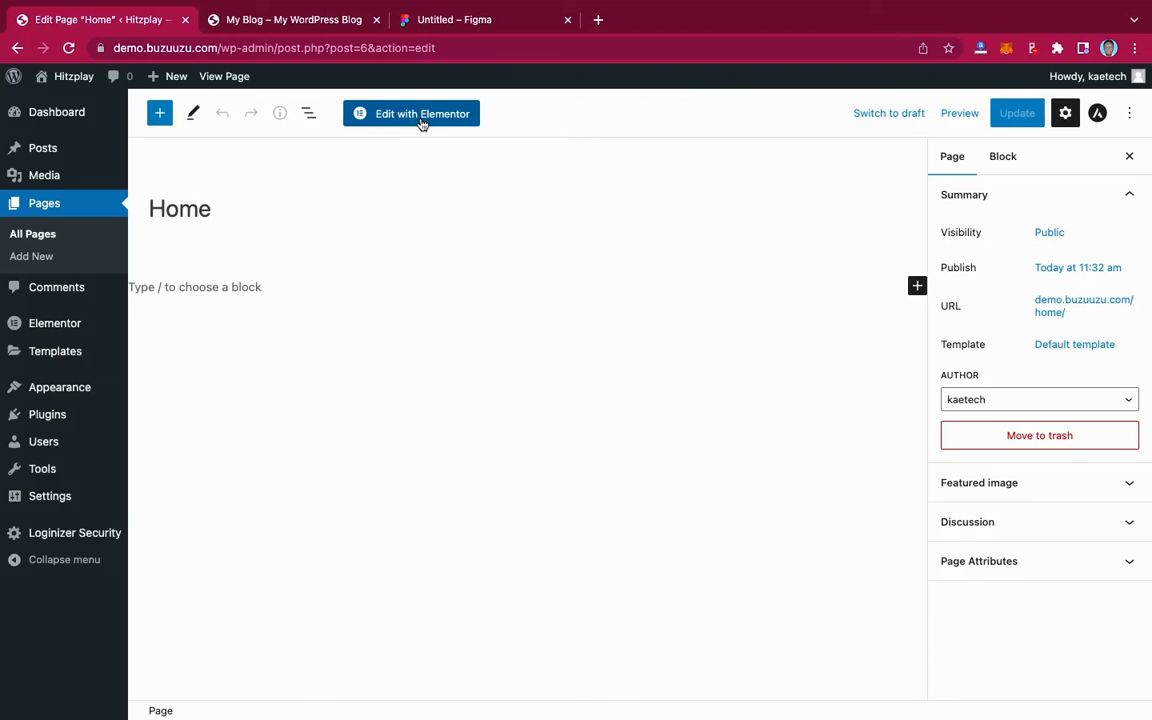
Examine the Home page's Astra settings, including Sidebar, Disable Elements and the header options in Advanced Settings, and close them.
left_click(1098, 113)
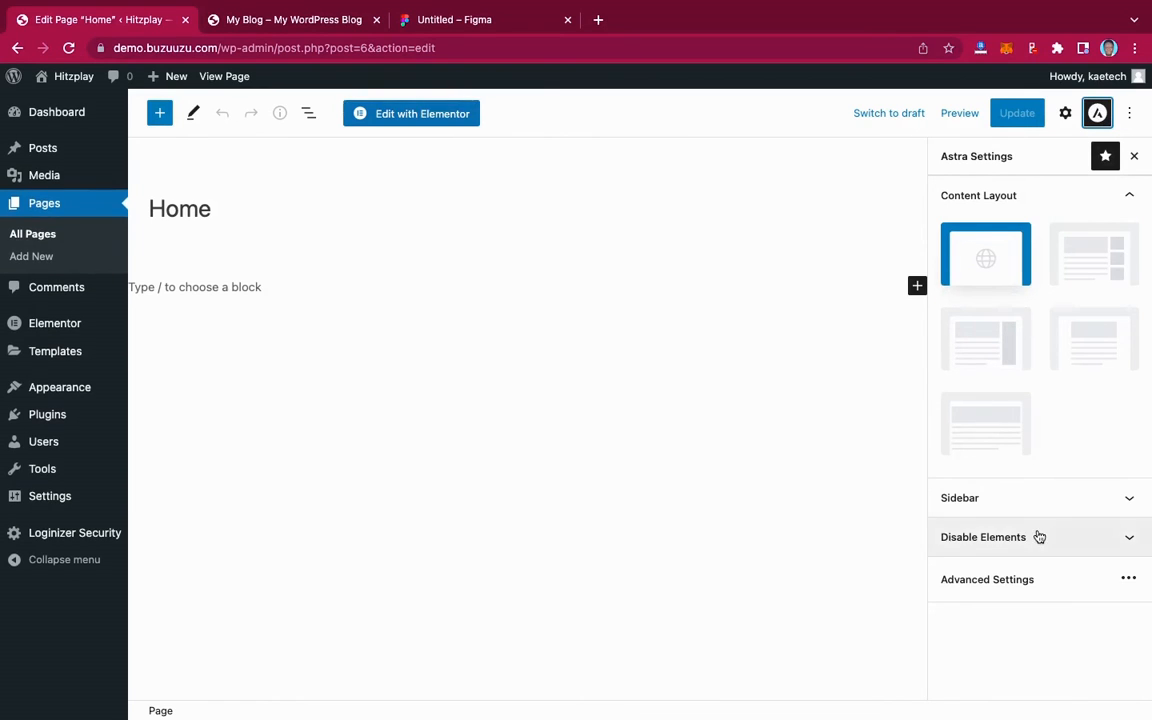
left_click(1068, 506)
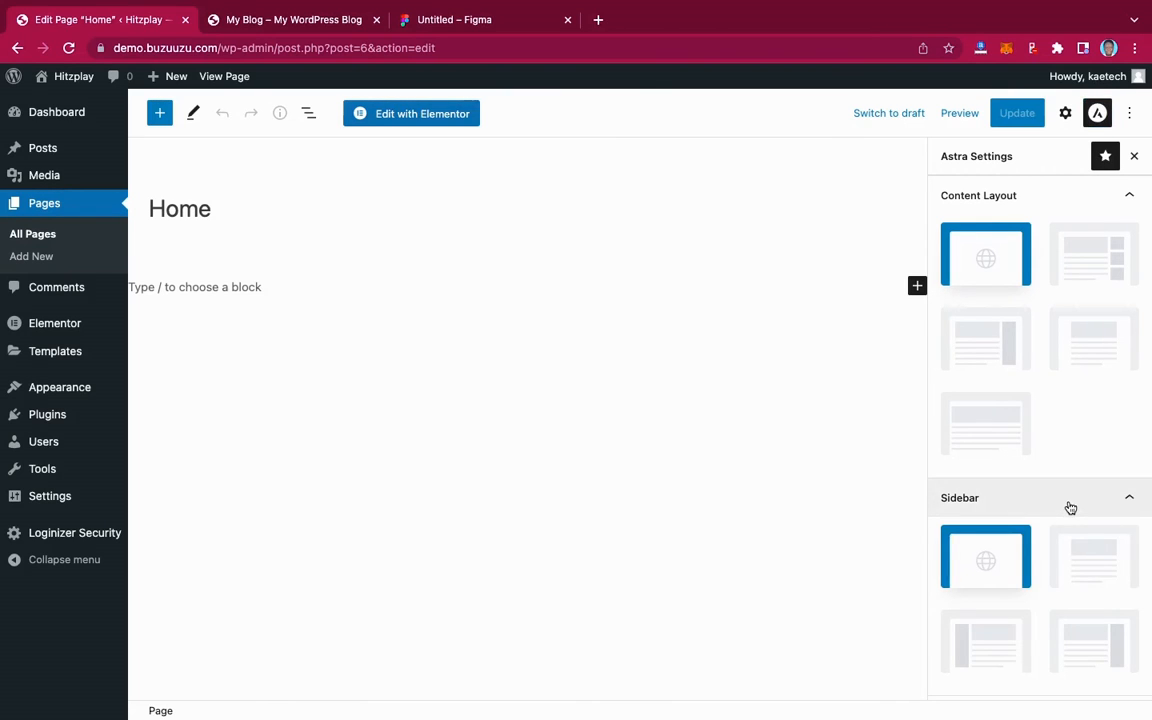
left_click(1069, 508)
left_click(1058, 540)
left_click(1058, 540)
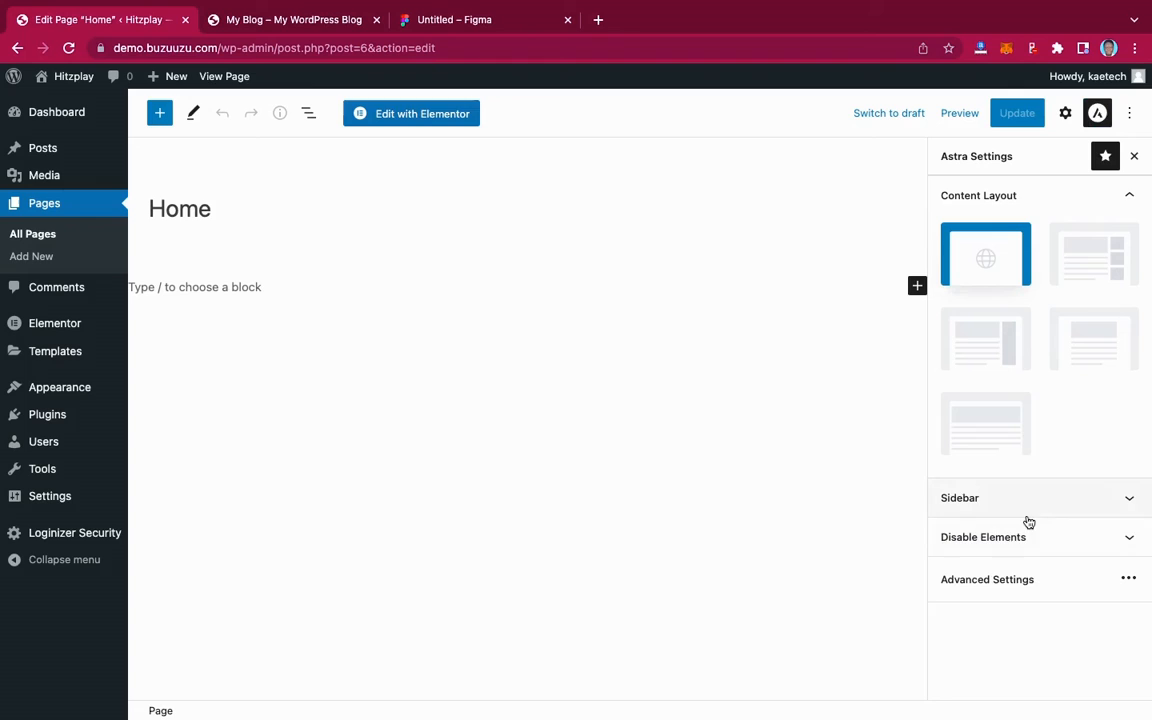
left_click(1021, 581)
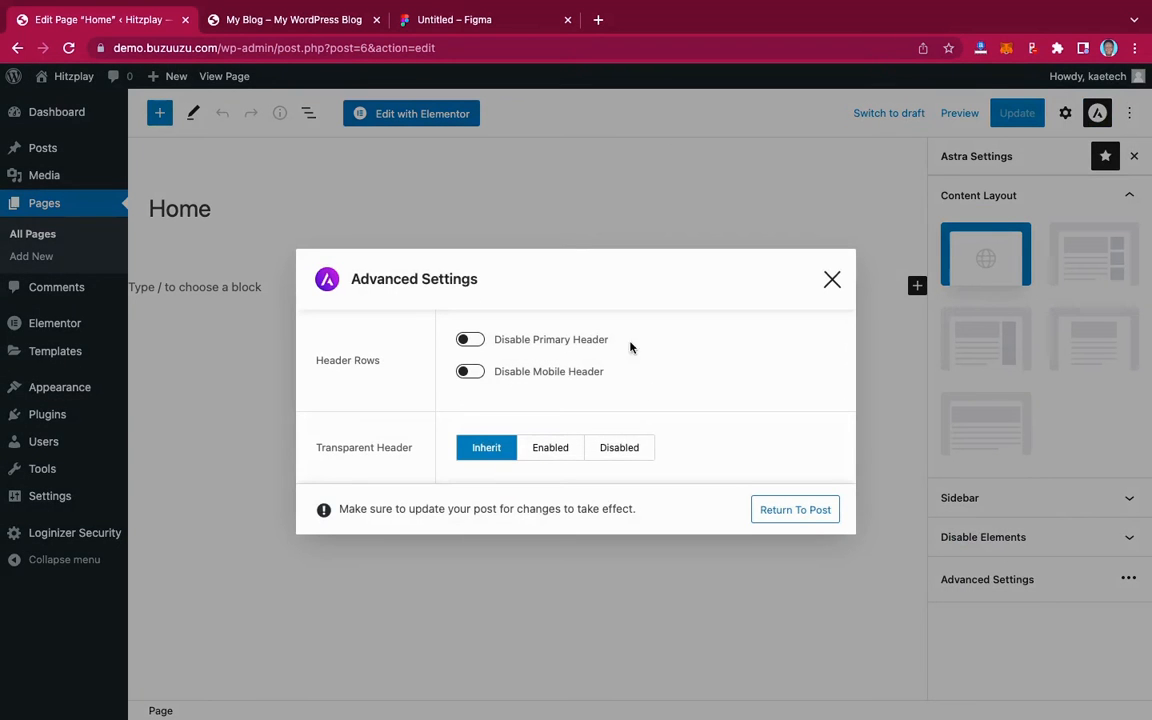
left_click(832, 282)
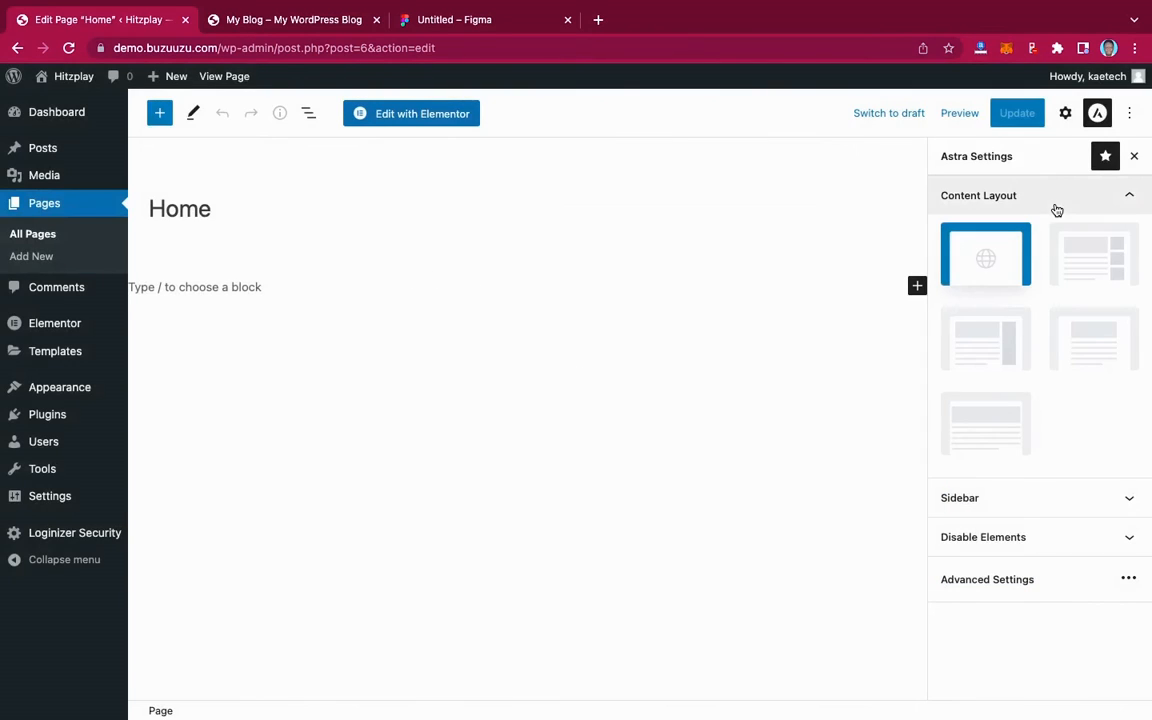
left_click(1136, 158)
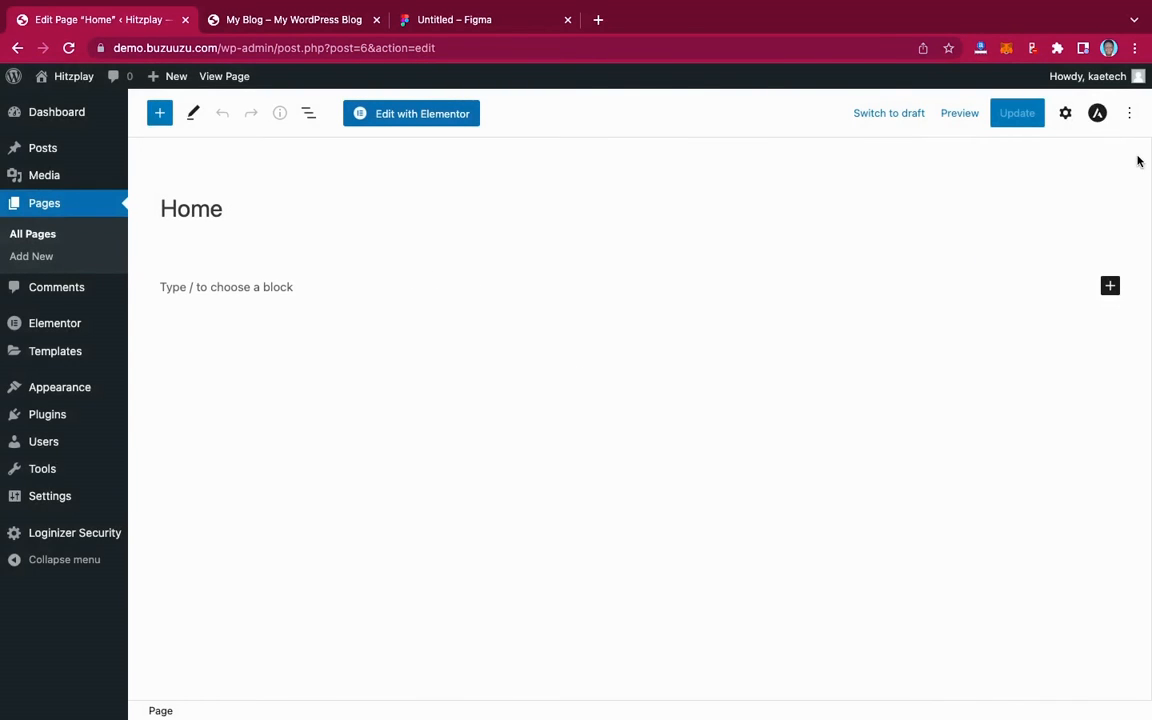
Examine the Home page's Summary settings, including the authors available for the page.
left_click(1068, 115)
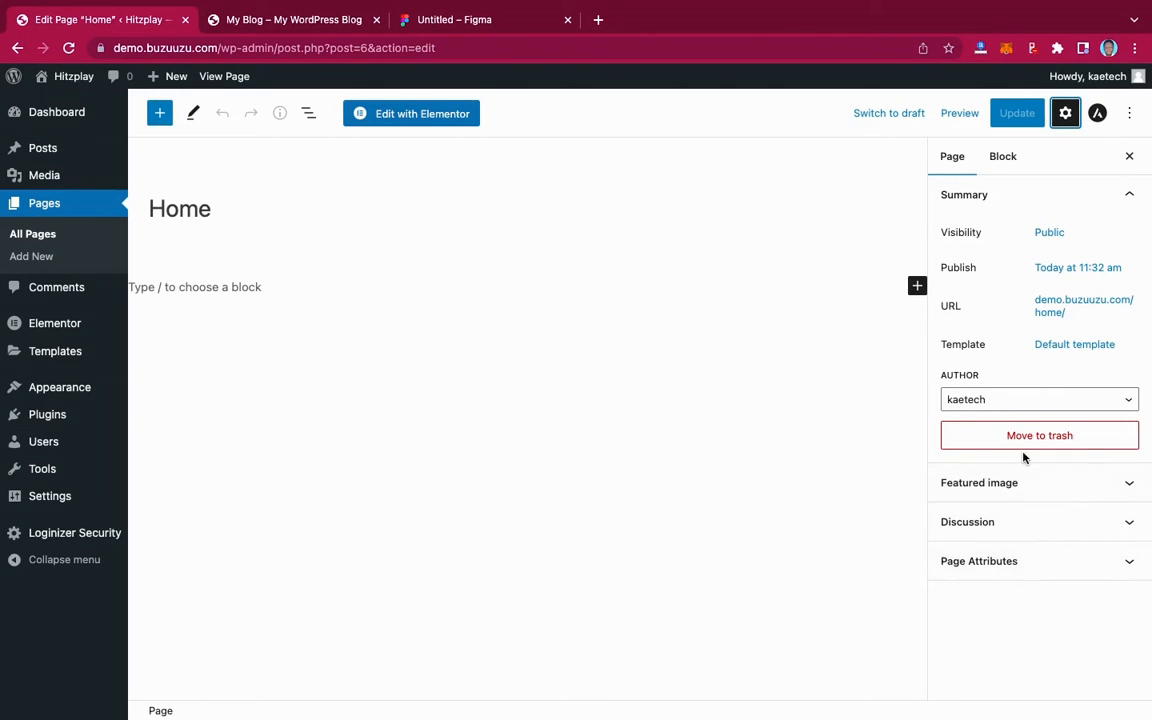
left_click(1053, 405)
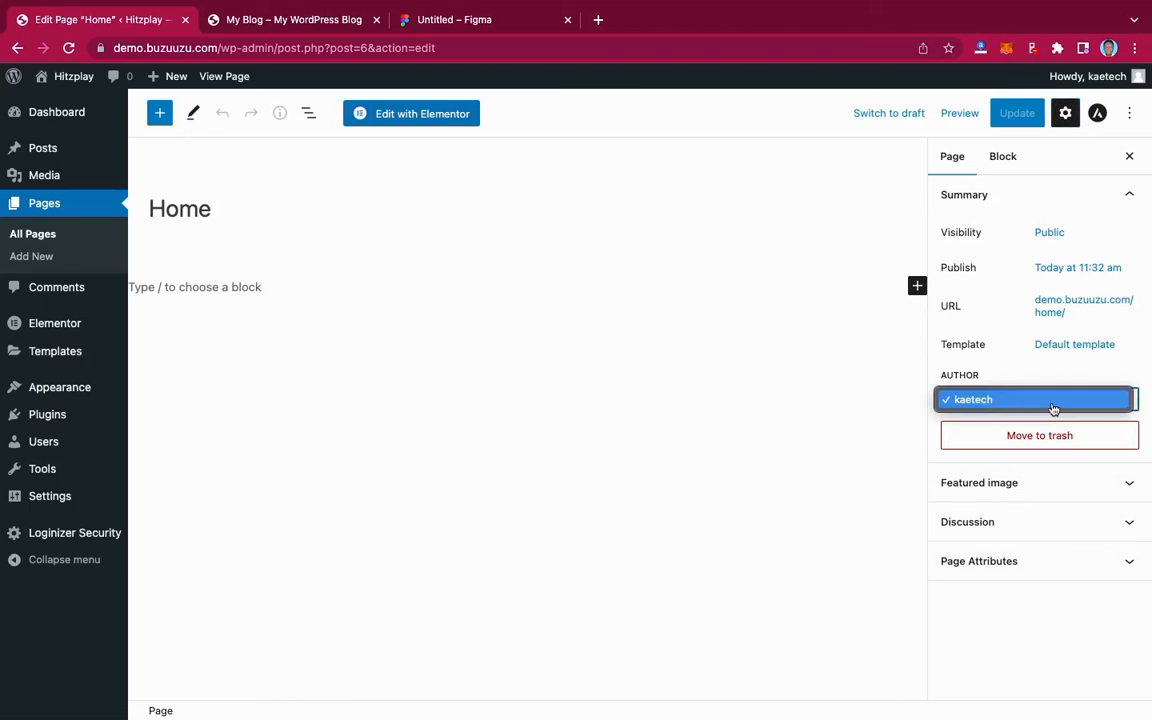
left_click(1052, 408)
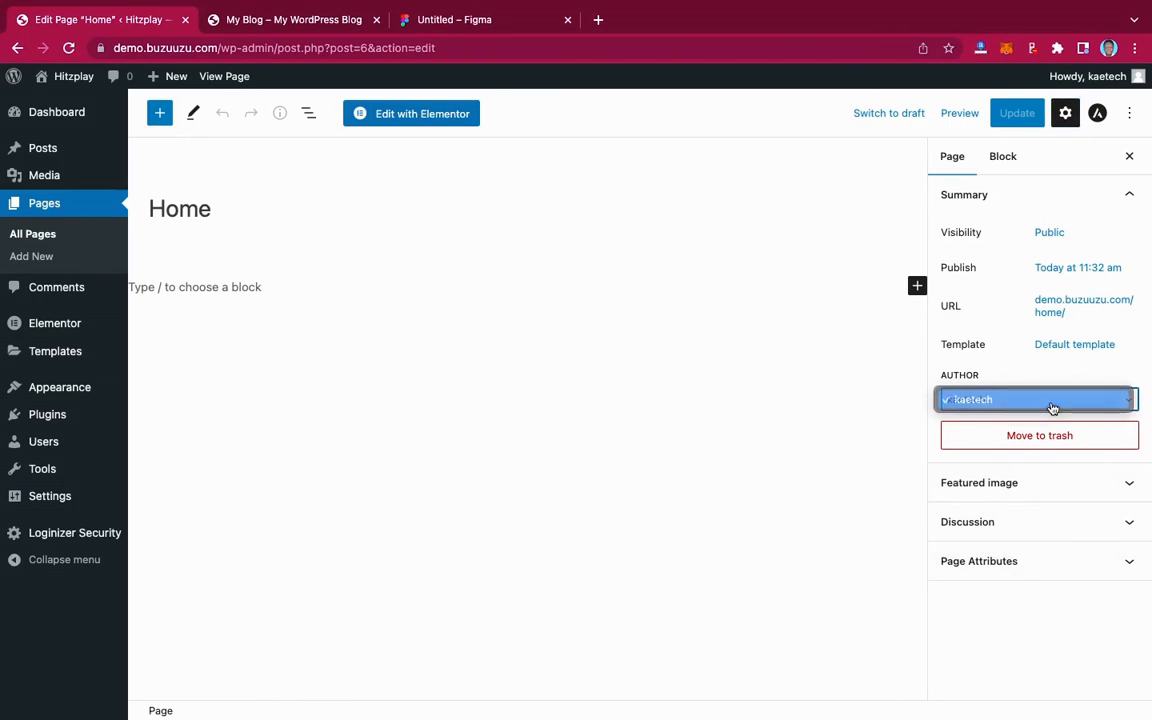
Open the Home page in the Elementor editor and close the Navigator.
left_click(447, 116)
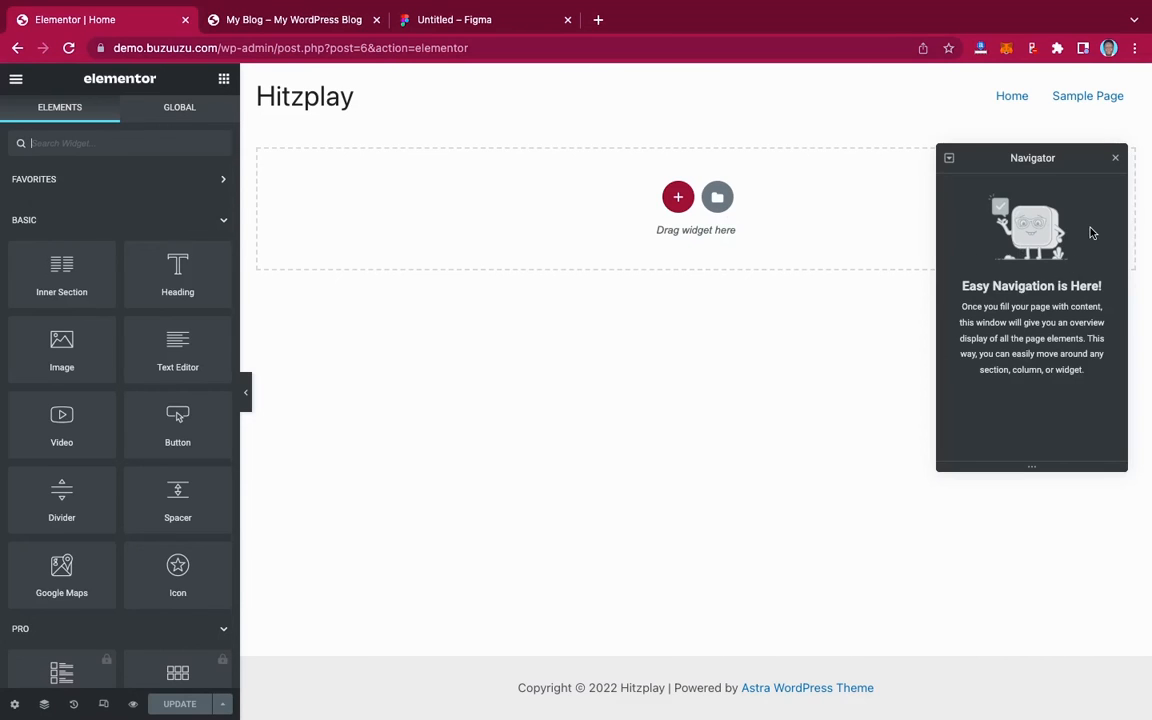
left_click(1115, 158)
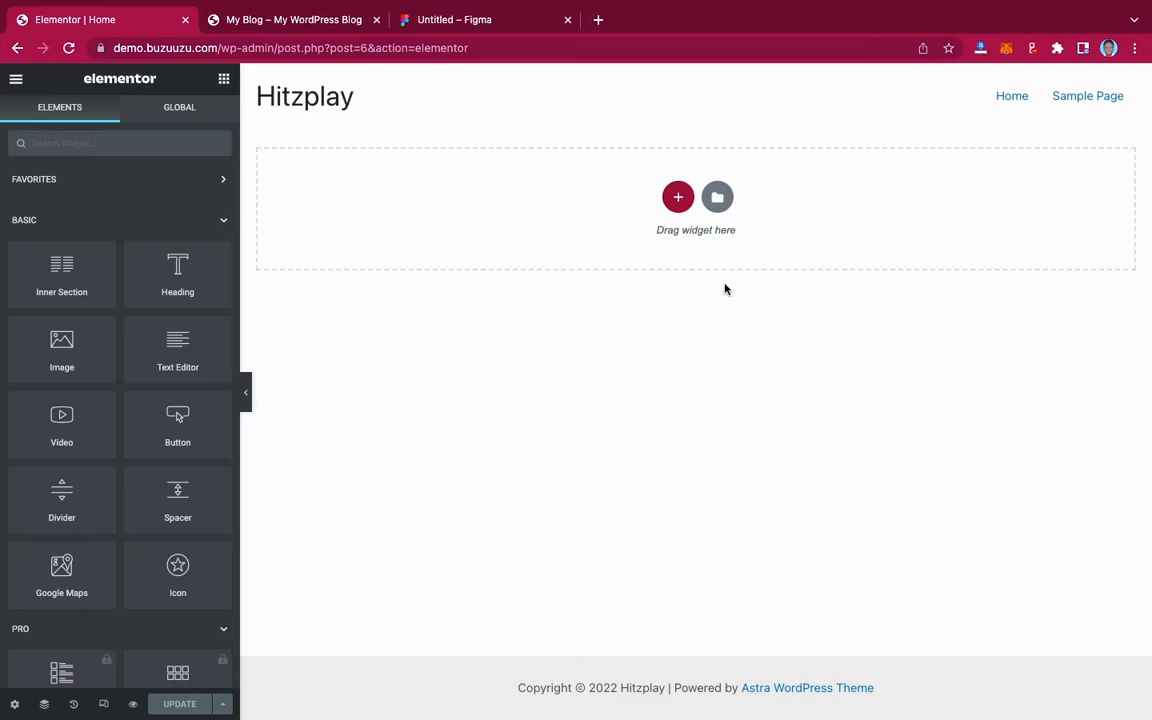
Check the landing page design in Figma, and add a single-column section to the Home page with its content width set to Full Width.
left_click(440, 18)
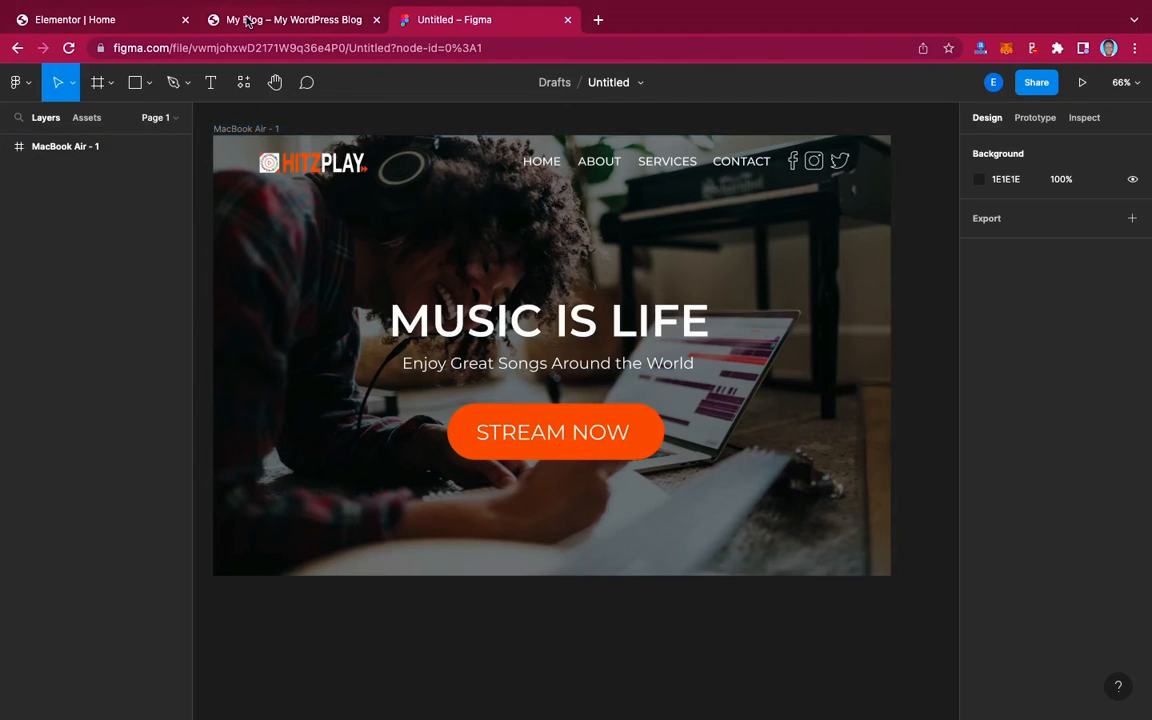
left_click(105, 20)
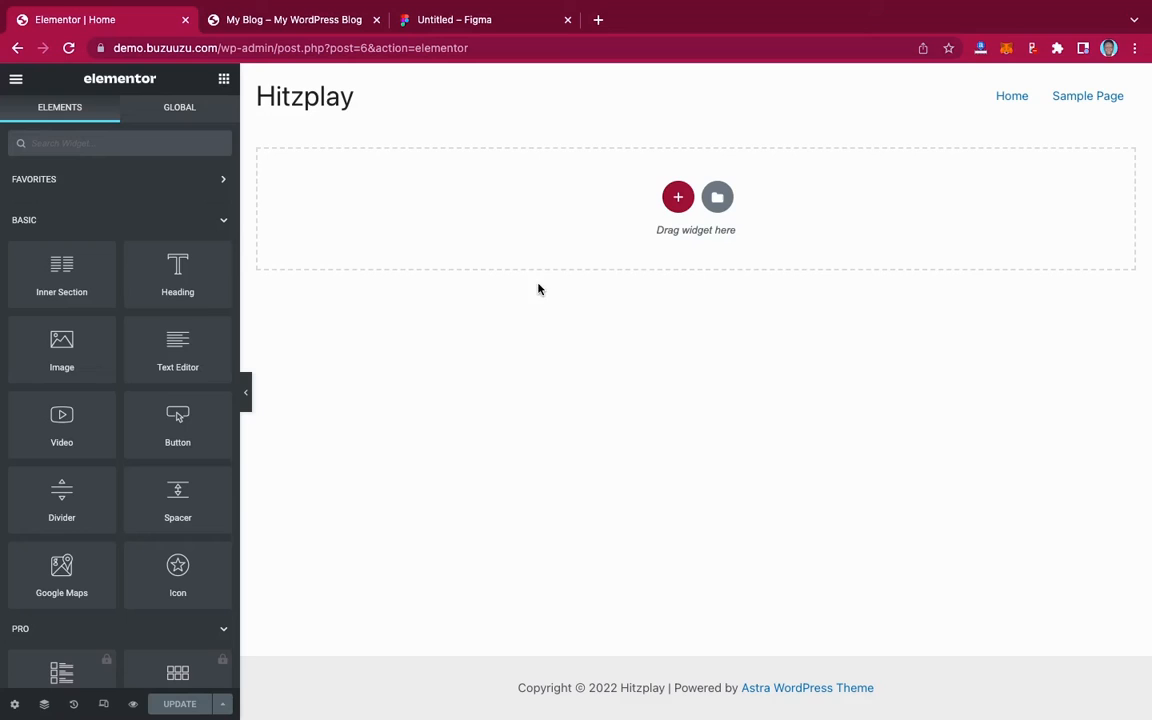
left_click(677, 197)
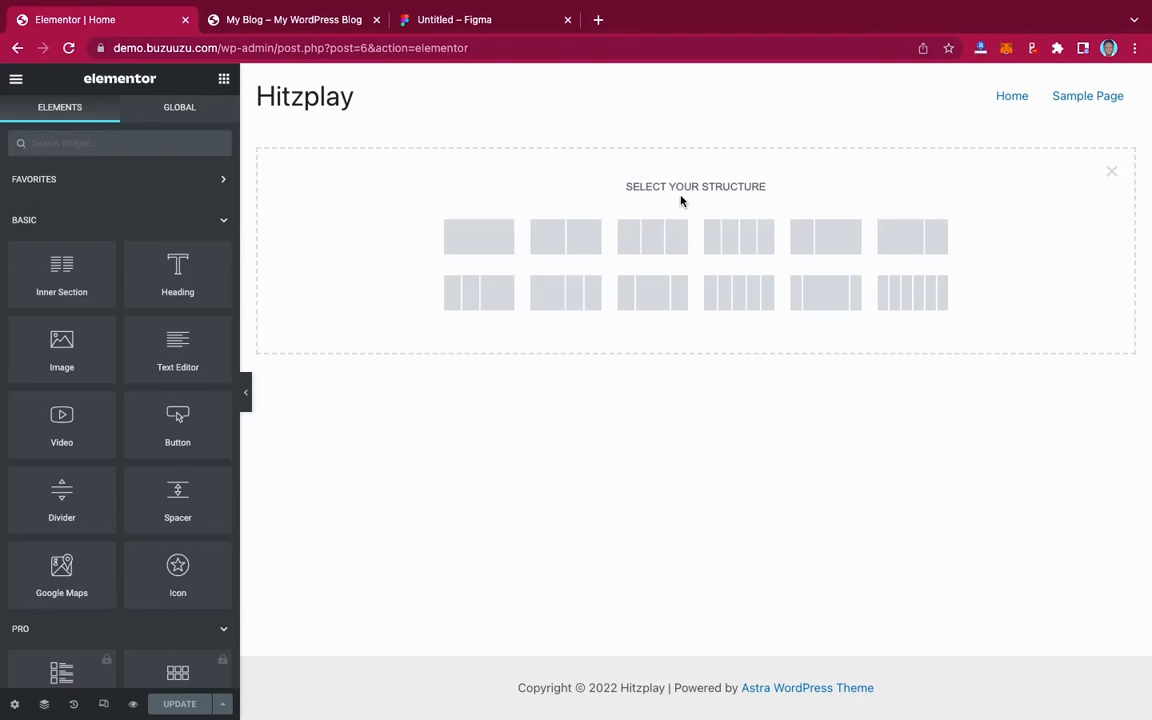
left_click(480, 242)
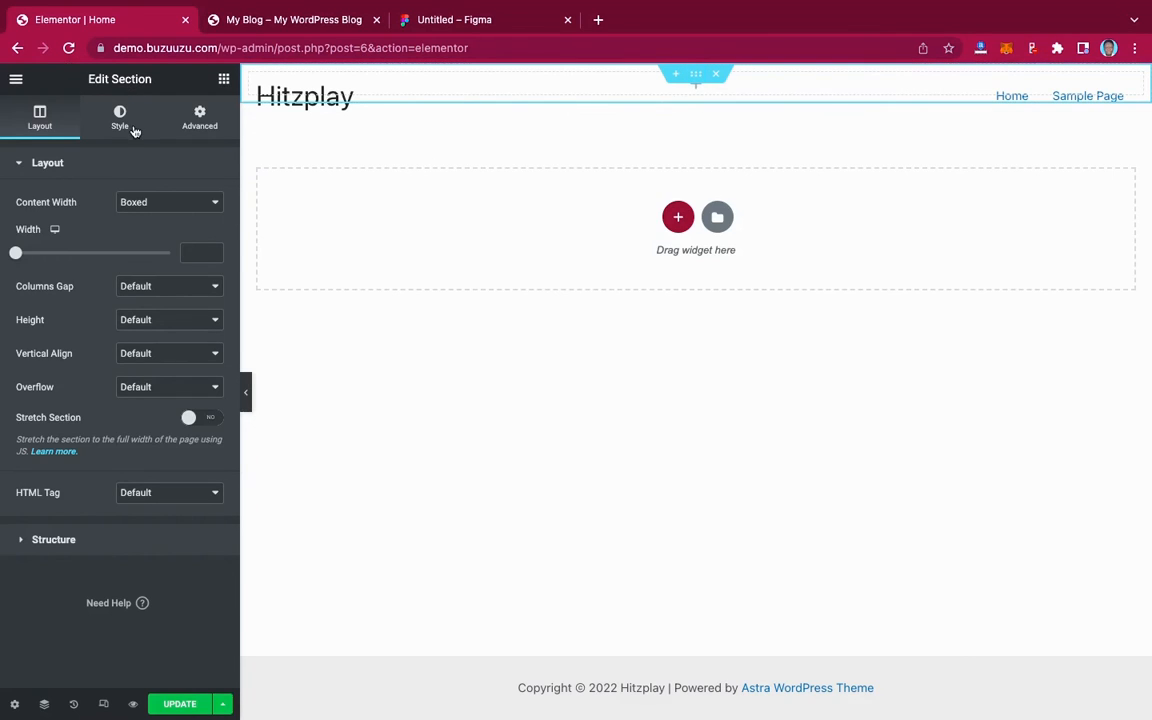
left_click(170, 202)
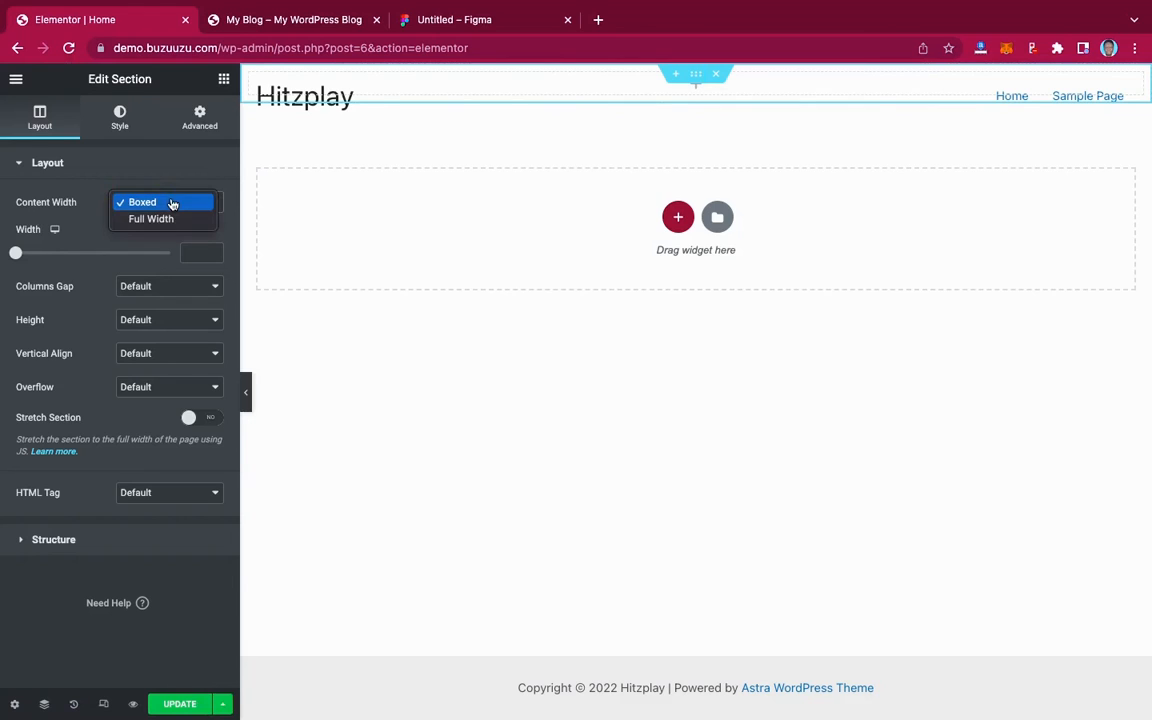
left_click(164, 219)
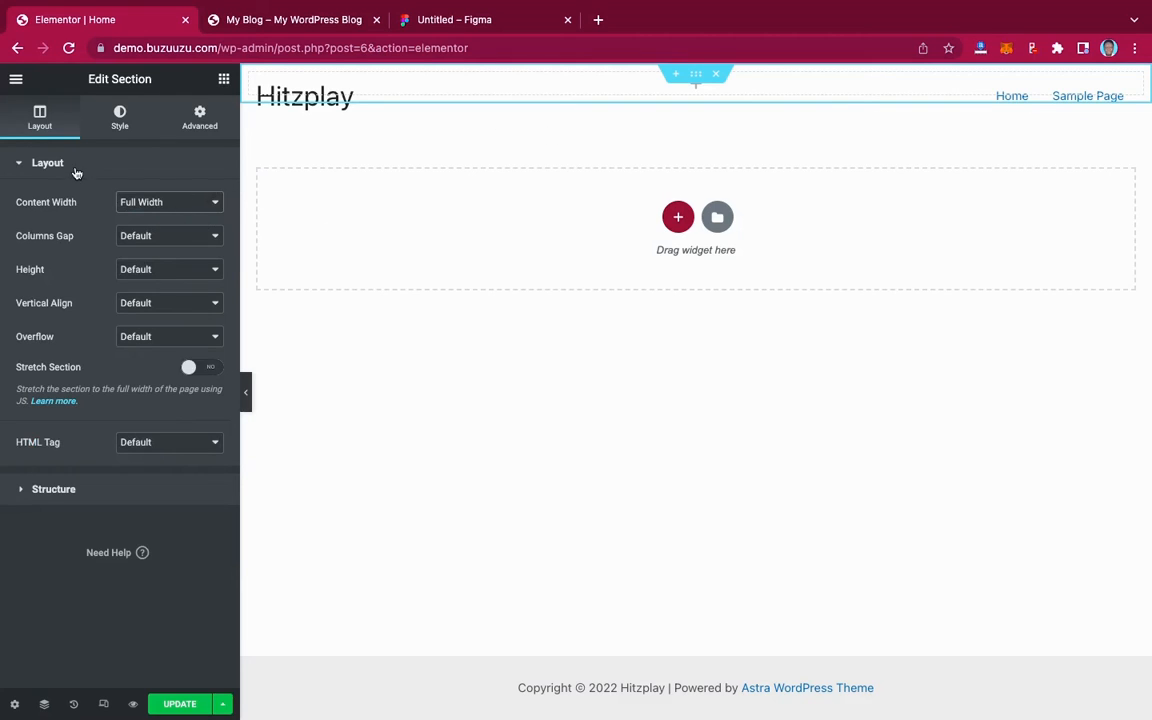
Set the Home page's page layout to Elementor Full Width in the page settings.
left_click(17, 80)
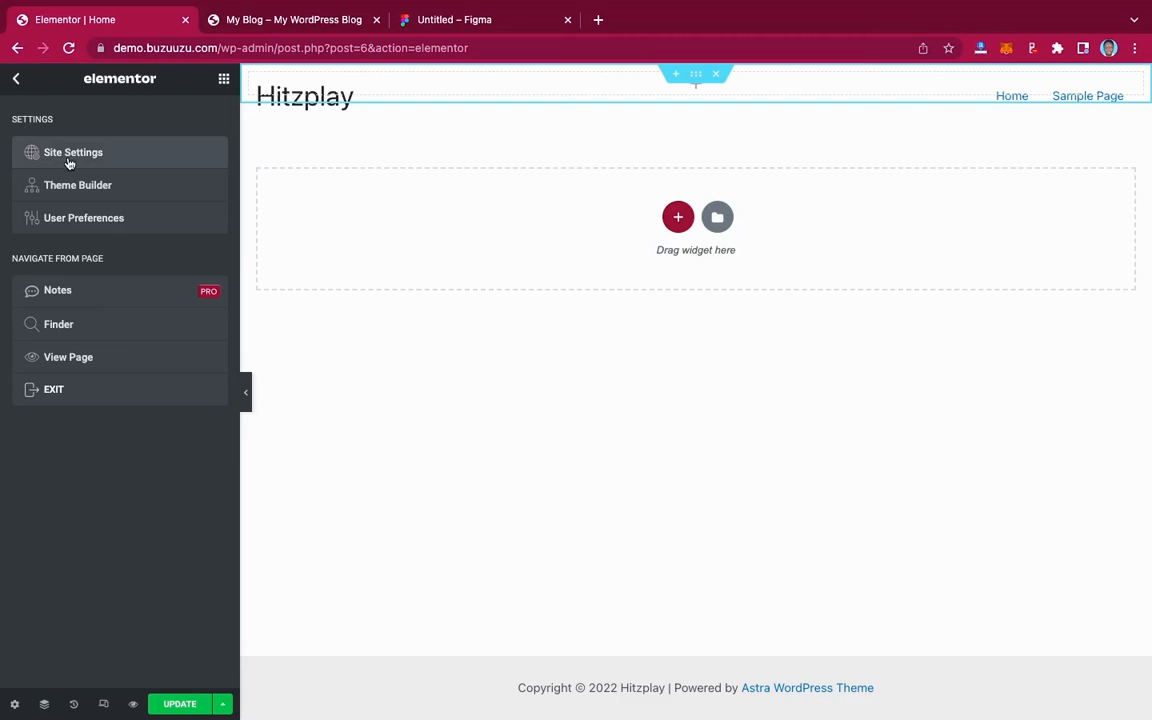
left_click(14, 705)
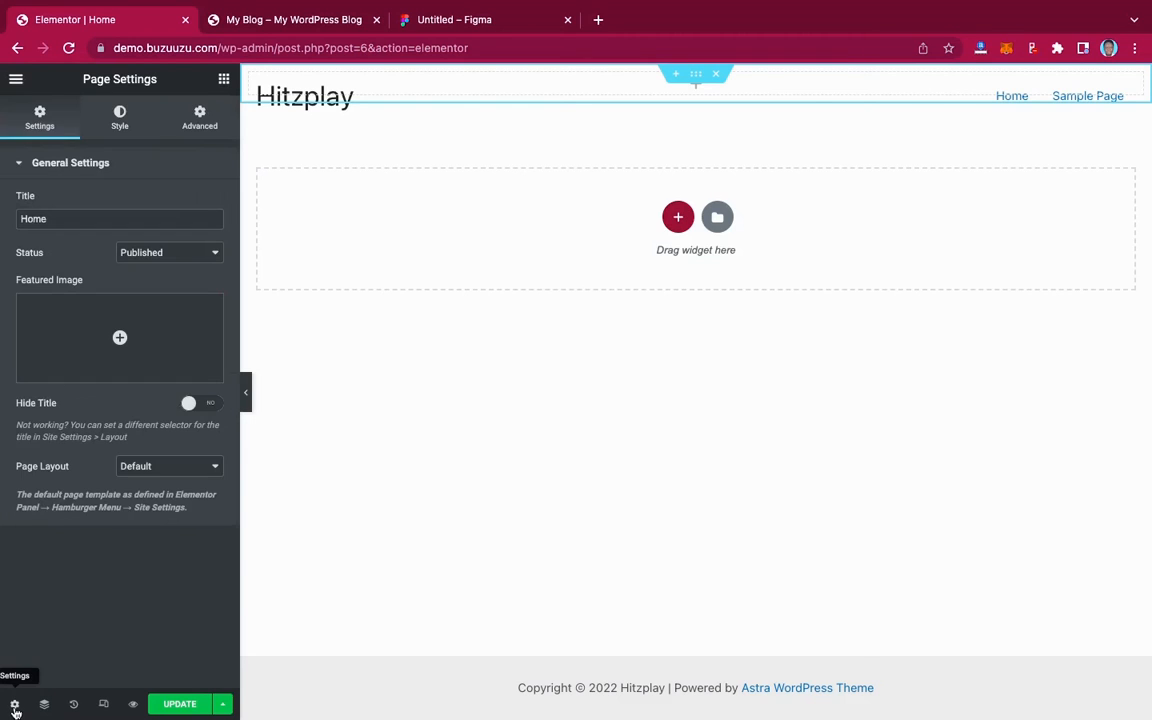
left_click(152, 467)
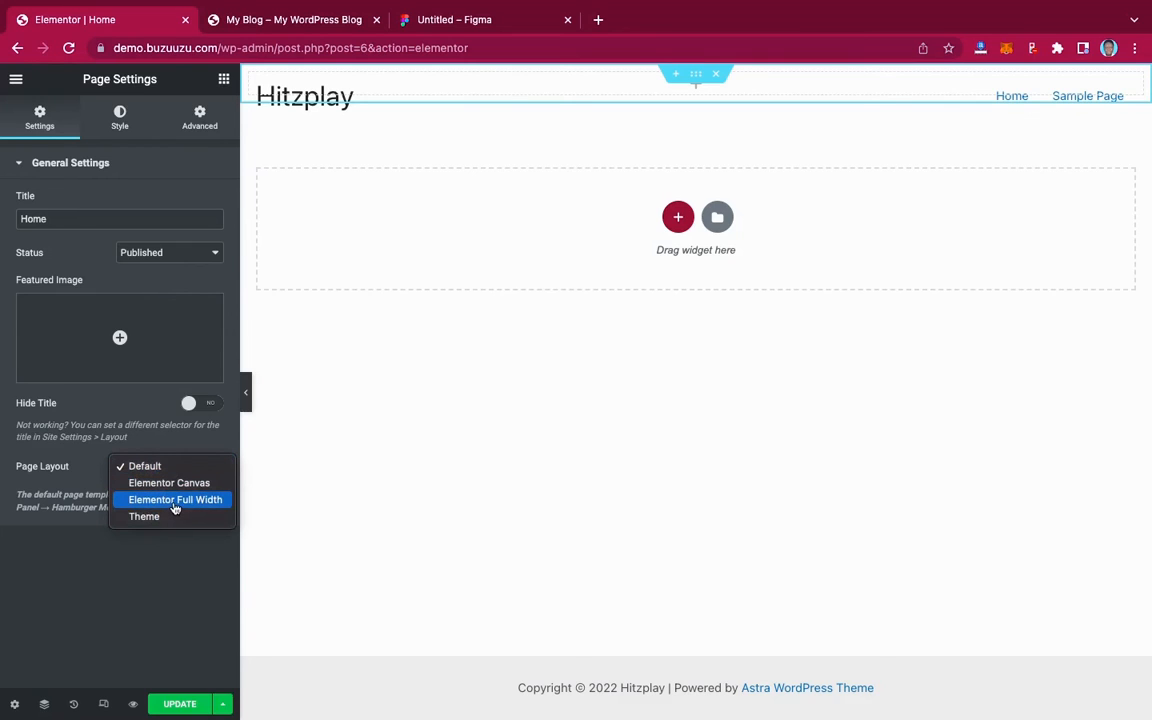
left_click(174, 500)
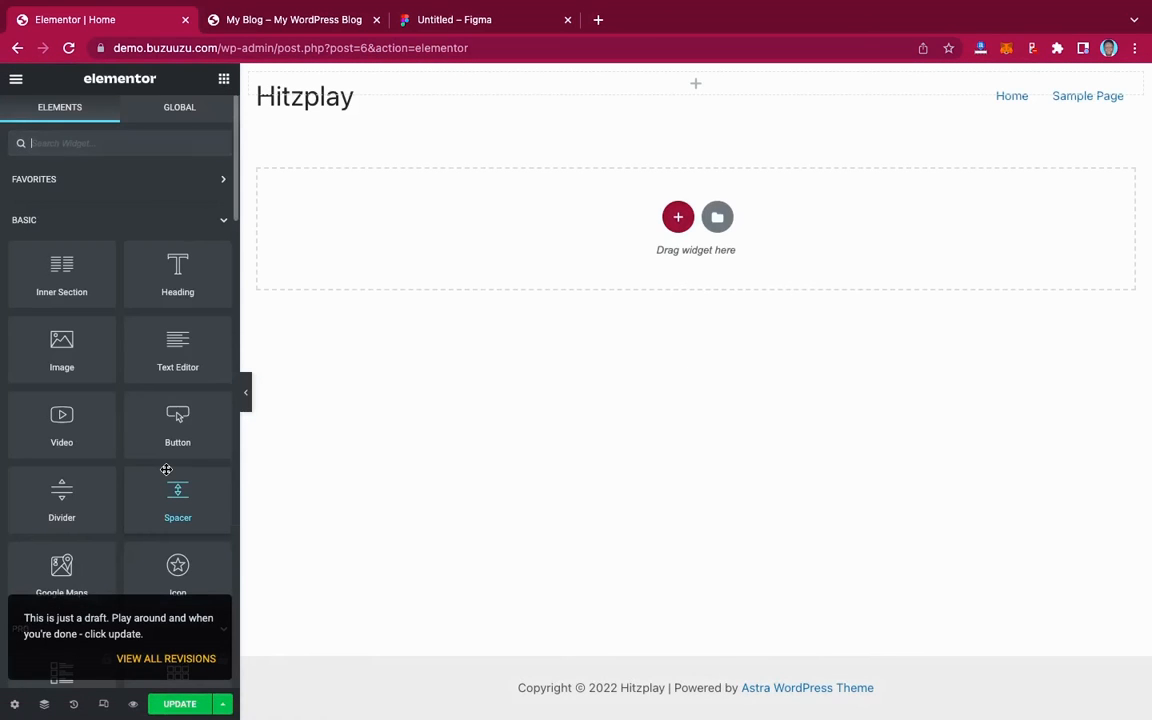
Edit the new section's layout and set its columns gap to No Gap.
mouse_move(535, 75)
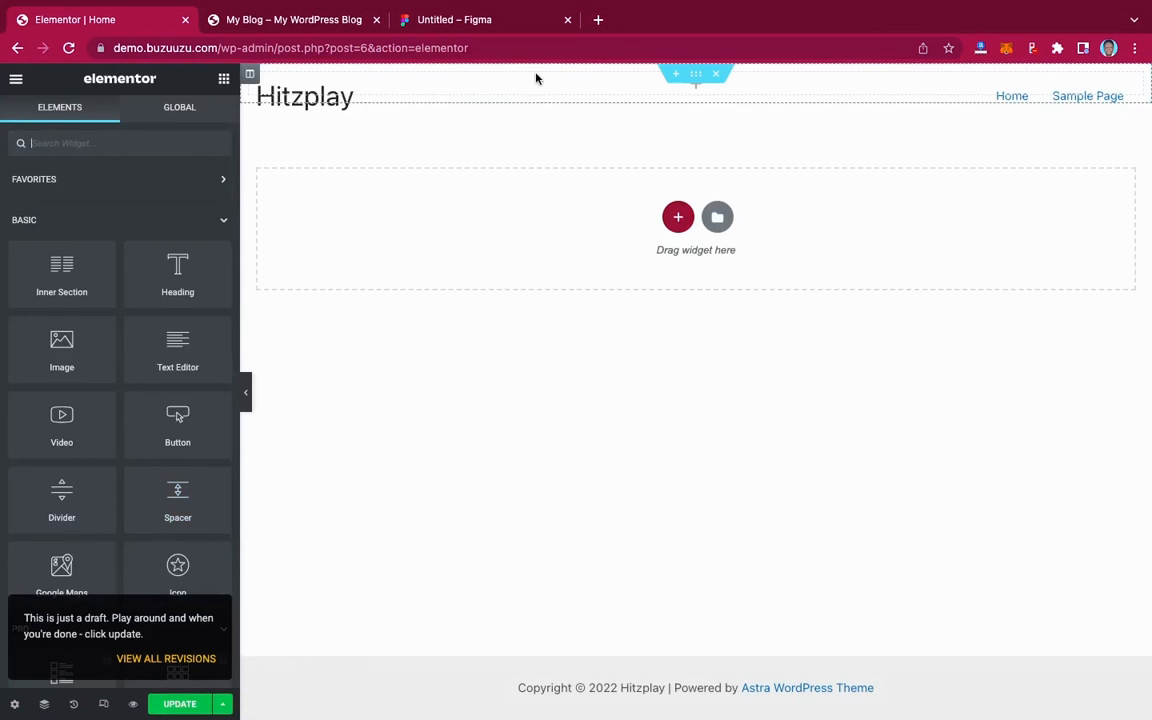
left_click(701, 77)
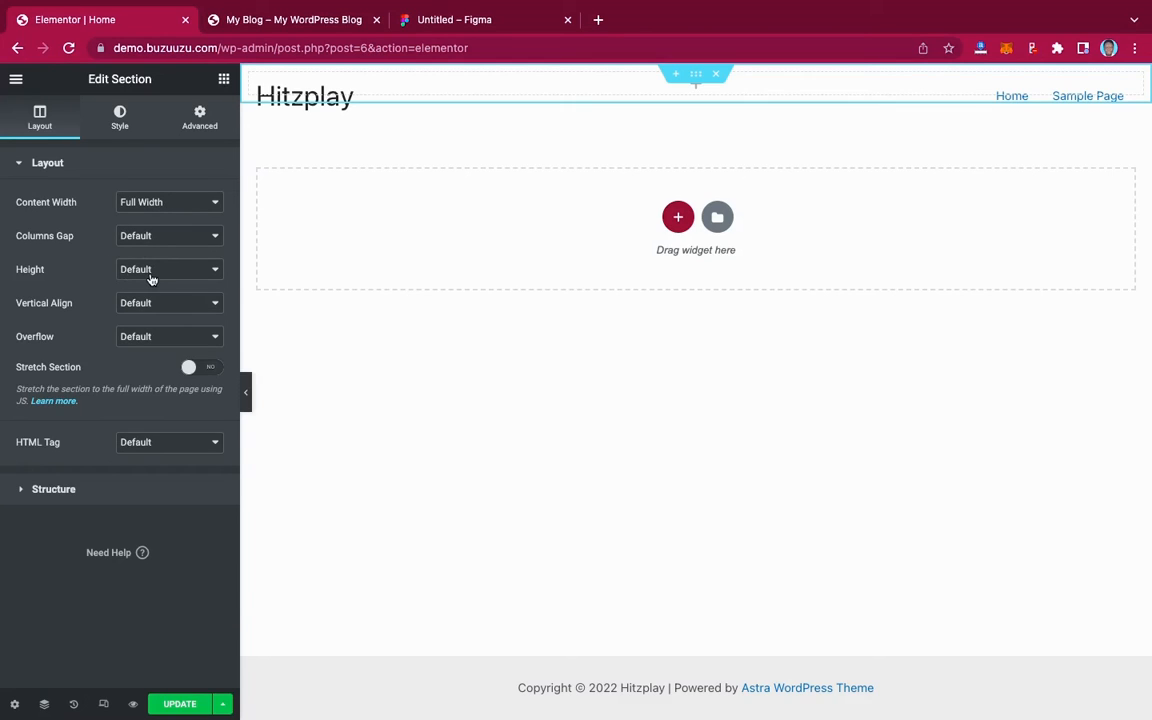
left_click(140, 236)
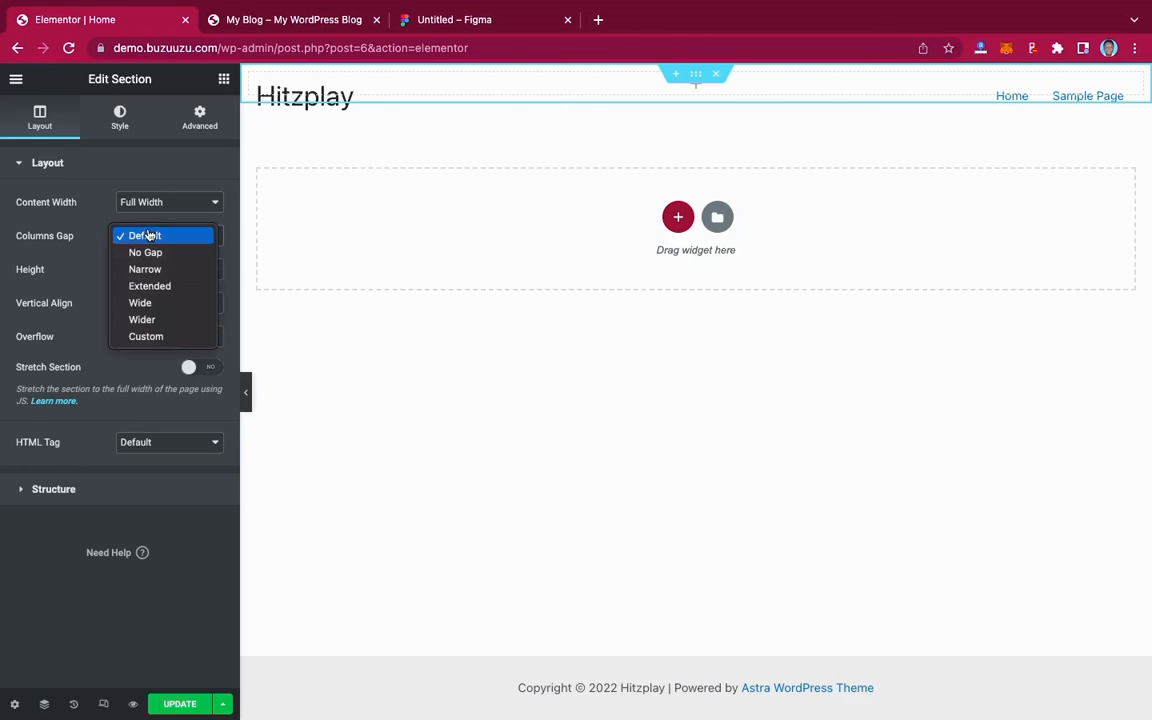
left_click(145, 254)
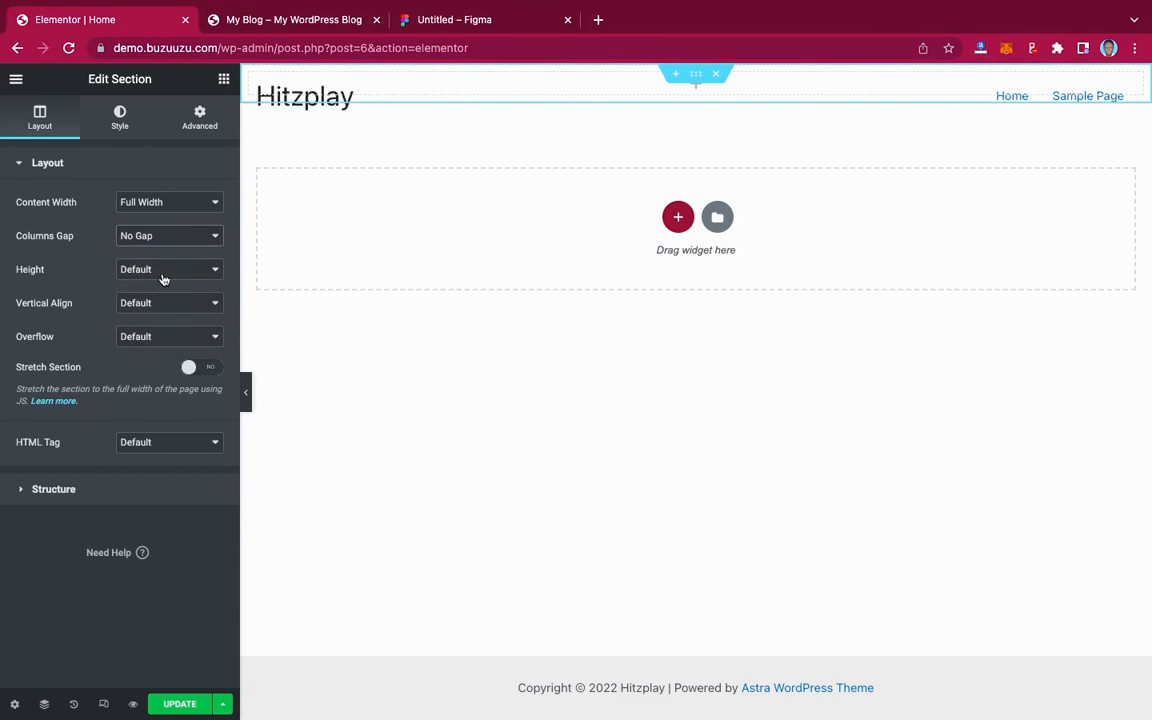
Try the Fit To Screen height on the section, and set its height to Min Height with a minimum height of 100 VH.
left_click(136, 269)
left_click(158, 303)
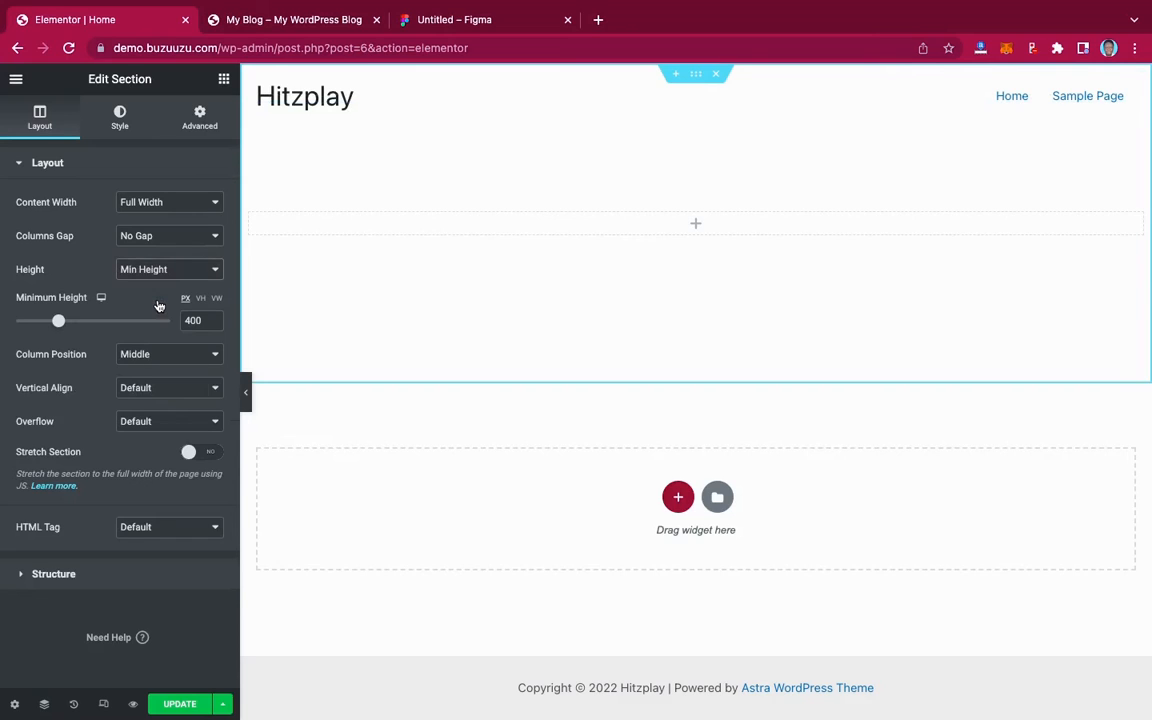
left_click(163, 272)
left_click(166, 253)
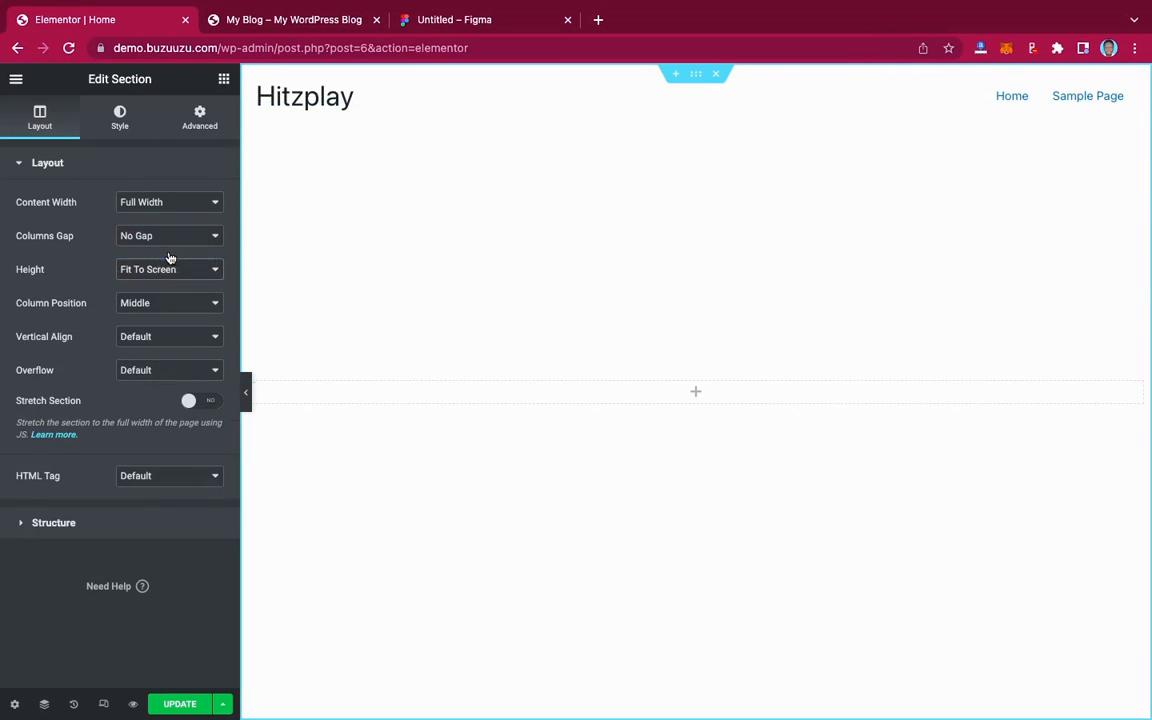
left_click(162, 267)
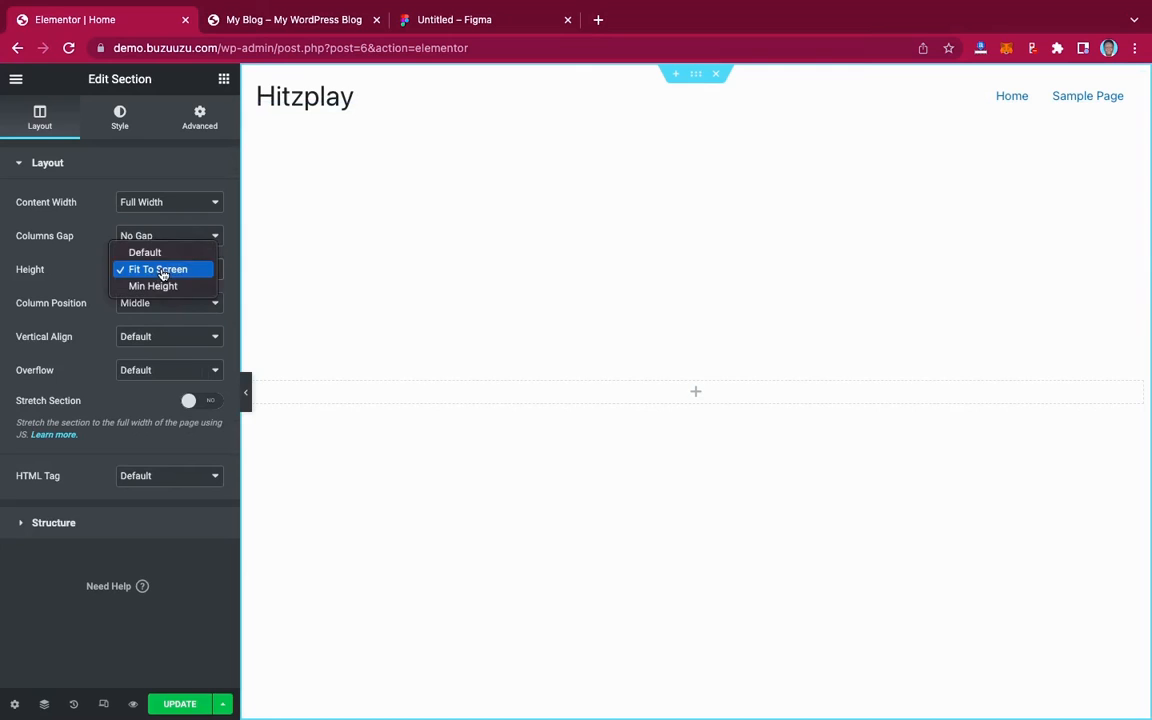
left_click(160, 290)
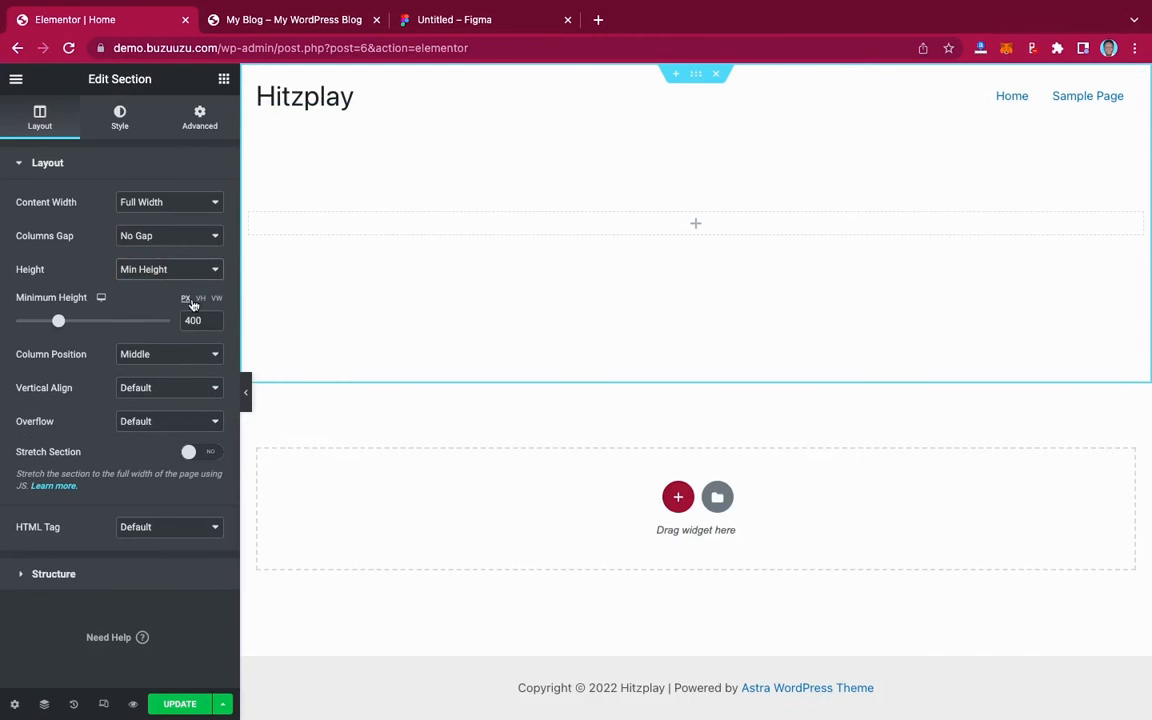
left_click(200, 300)
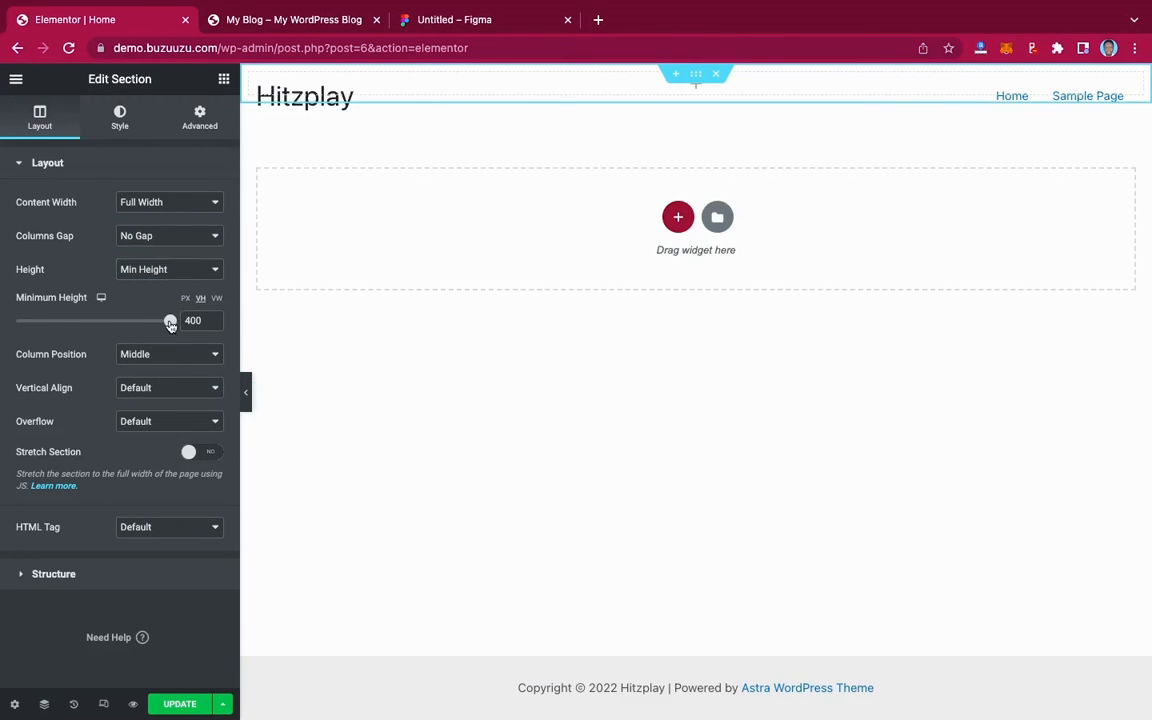
left_click_drag(170, 323, 173, 325)
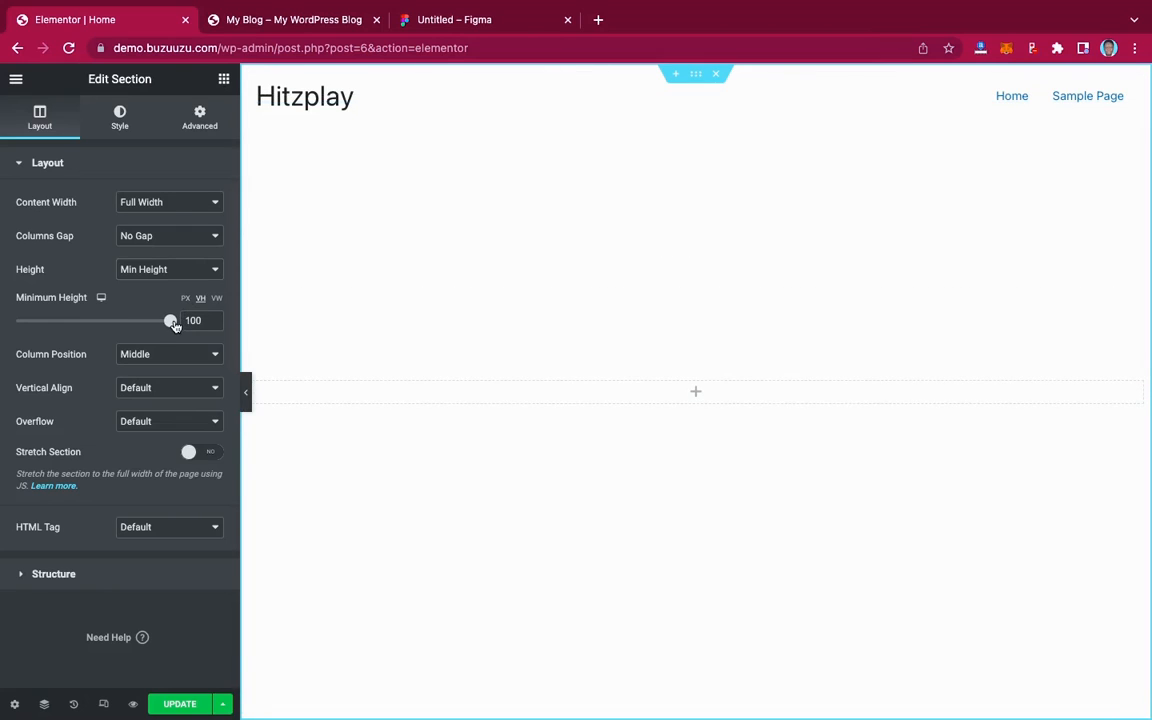
left_click(144, 389)
left_click(144, 422)
Set the section's background type to Classic and open the media selection for its background image.
left_click(121, 125)
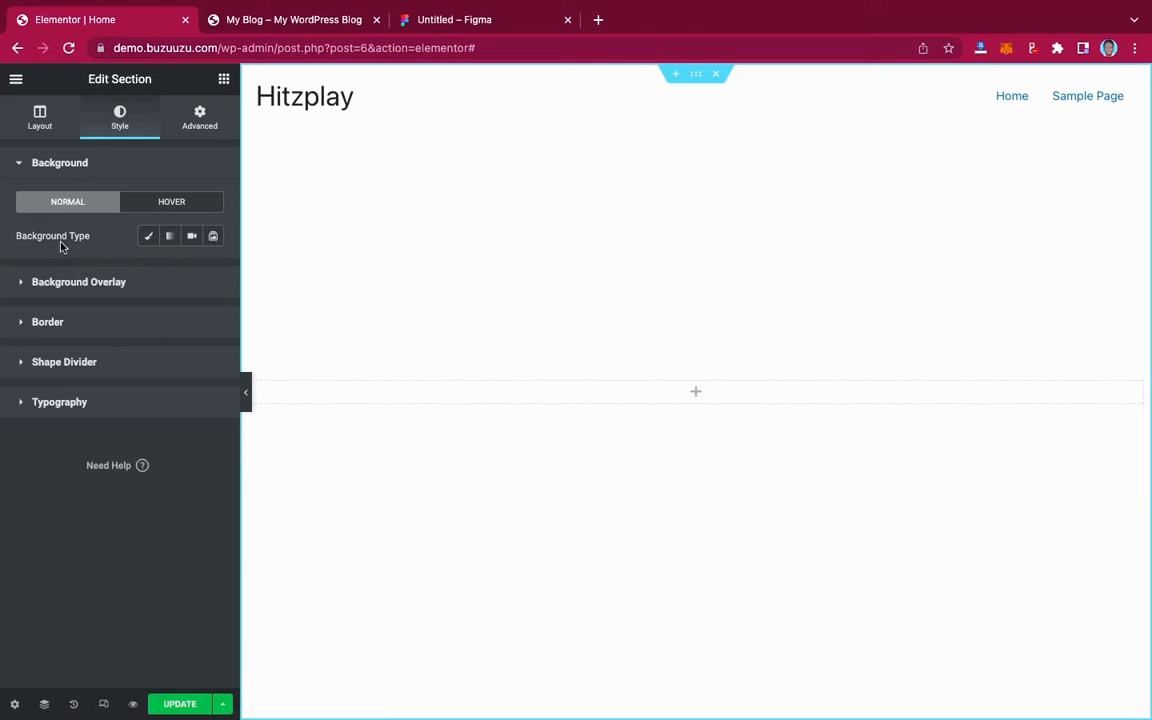
left_click(147, 237)
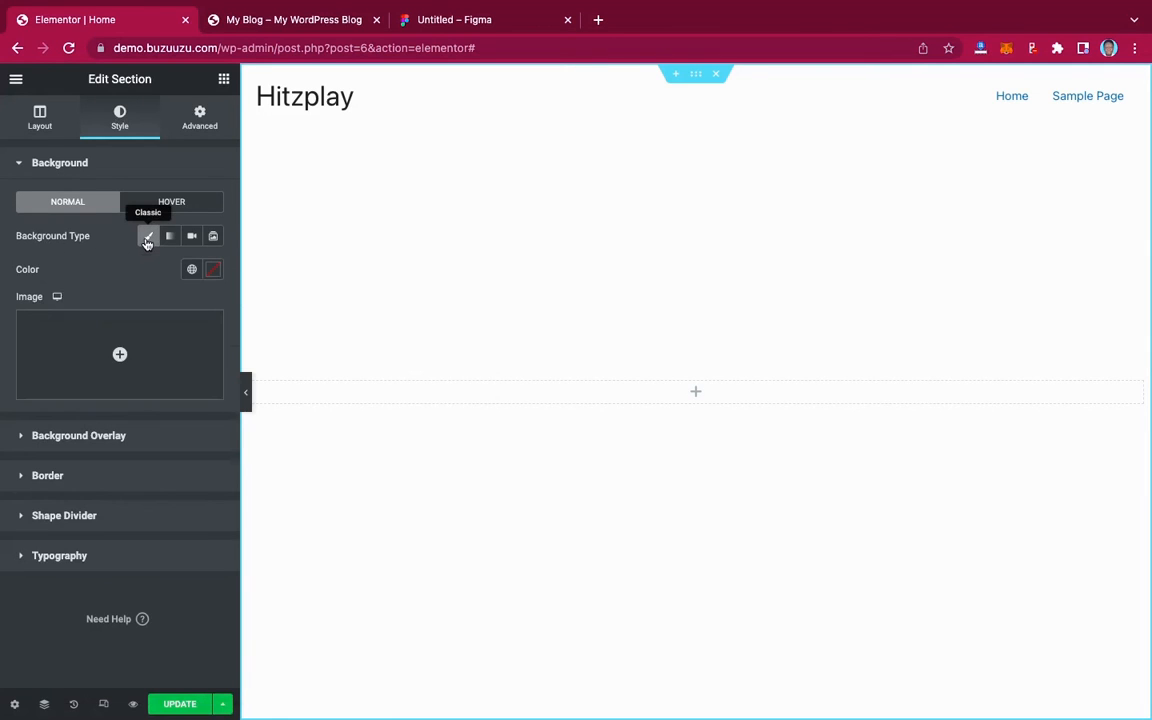
left_click(98, 347)
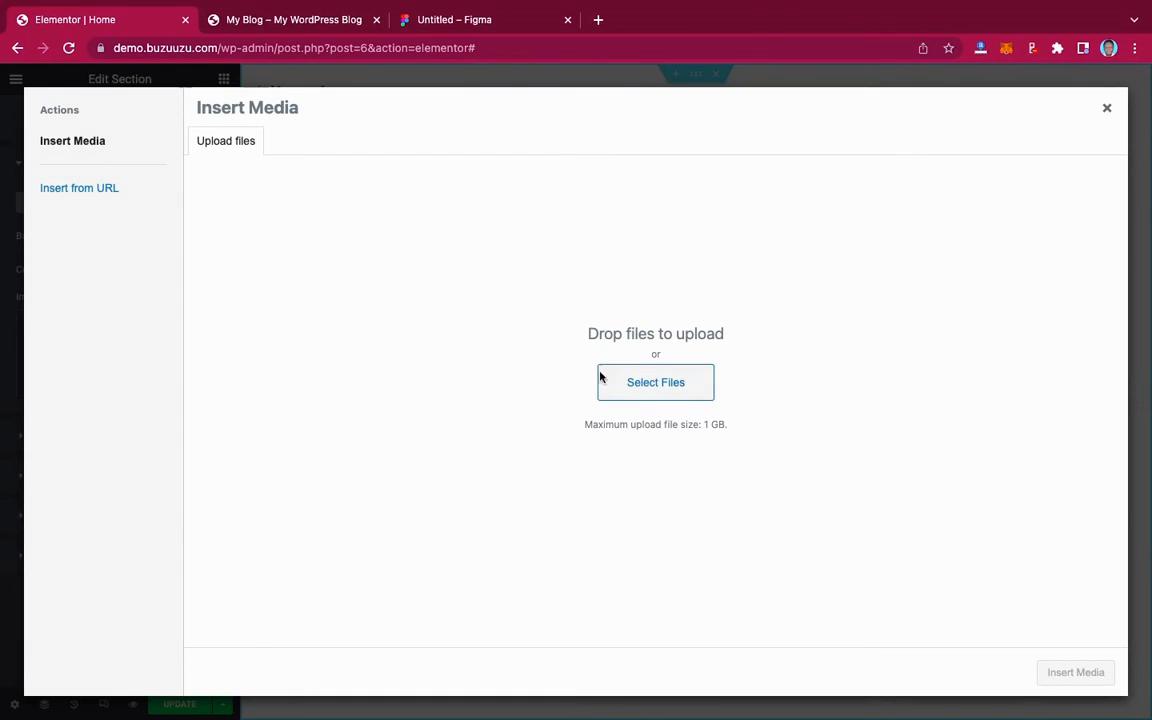
Upload the soundtrap-5Wj_tk8_Ens-unsplash.jpg photo and trans-logo.png from the Desktop's Figma folder, and insert the photo as the section's background image.
left_click(665, 387)
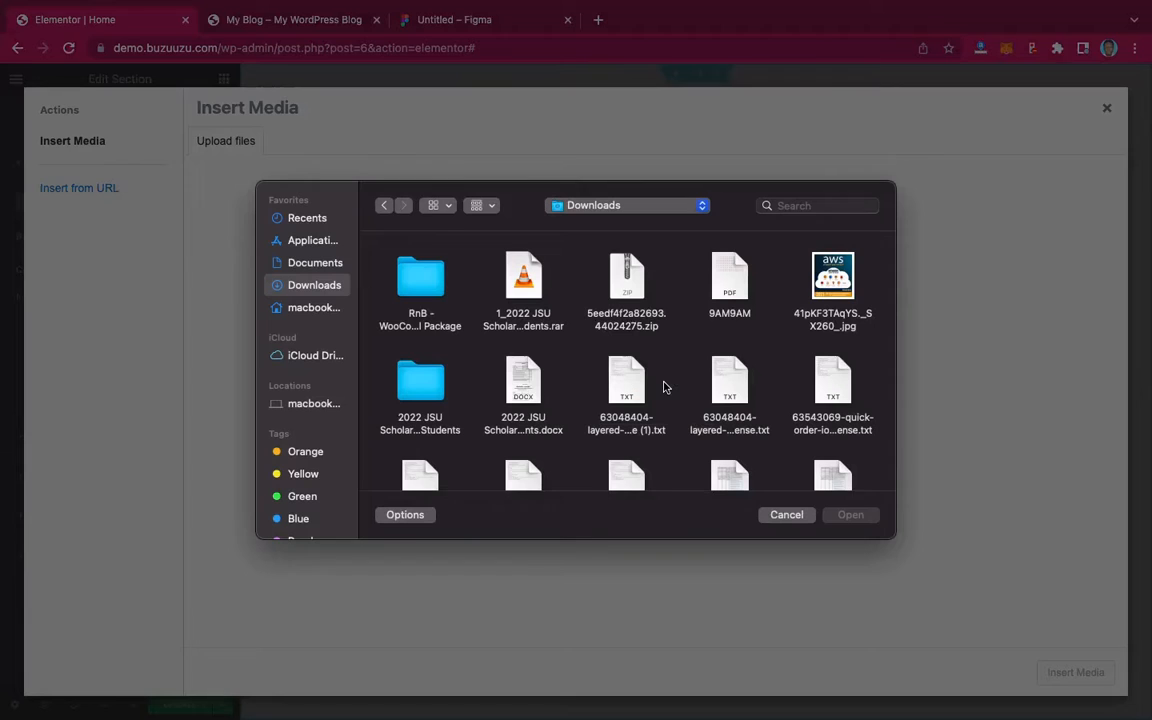
left_click(303, 306)
double_click(648, 277)
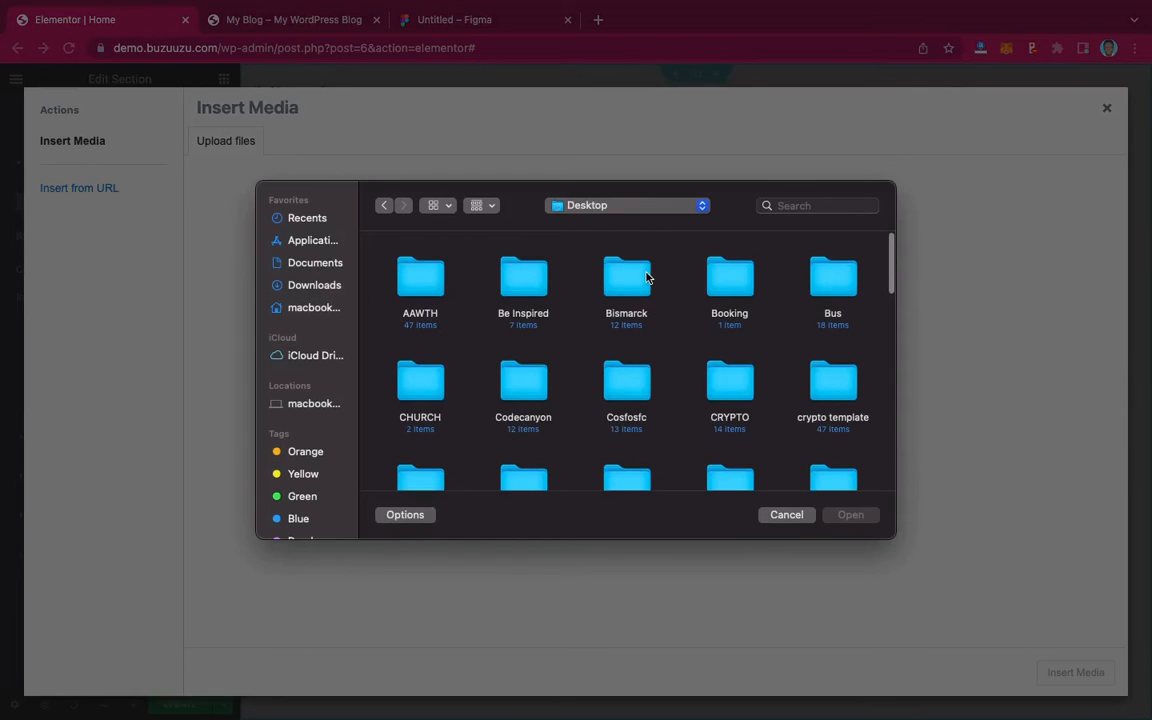
scroll(600, 376, "down", 5)
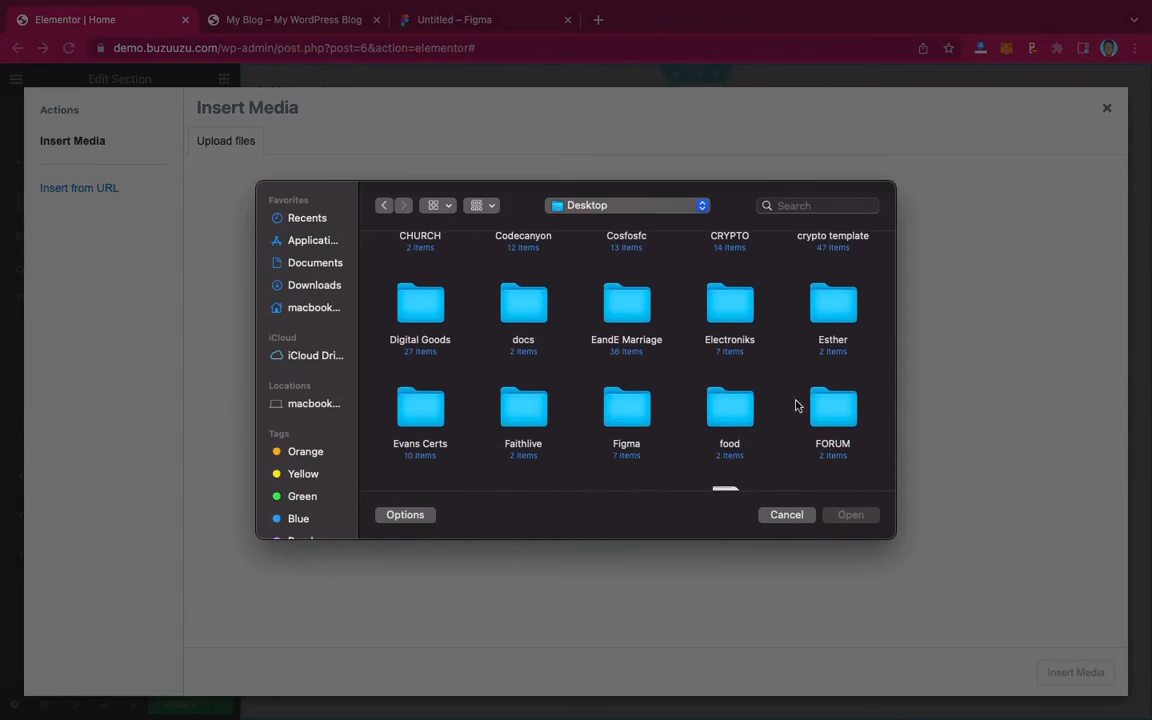
left_click(625, 412)
double_click(625, 412)
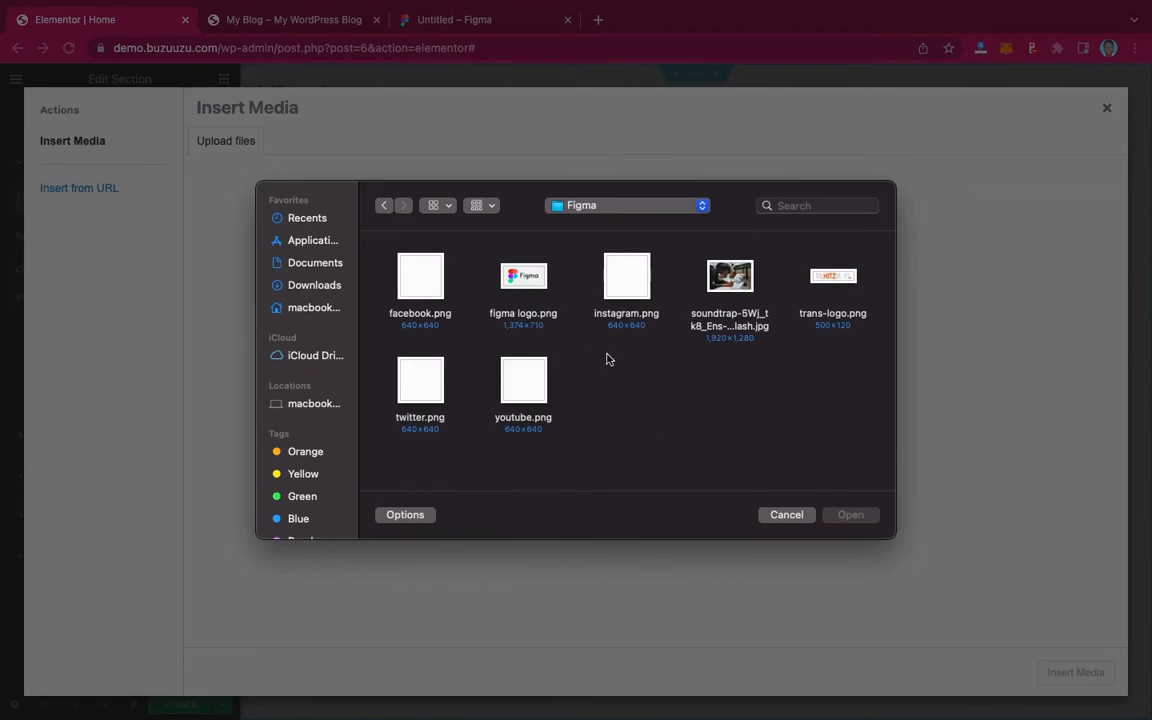
left_click(836, 260)
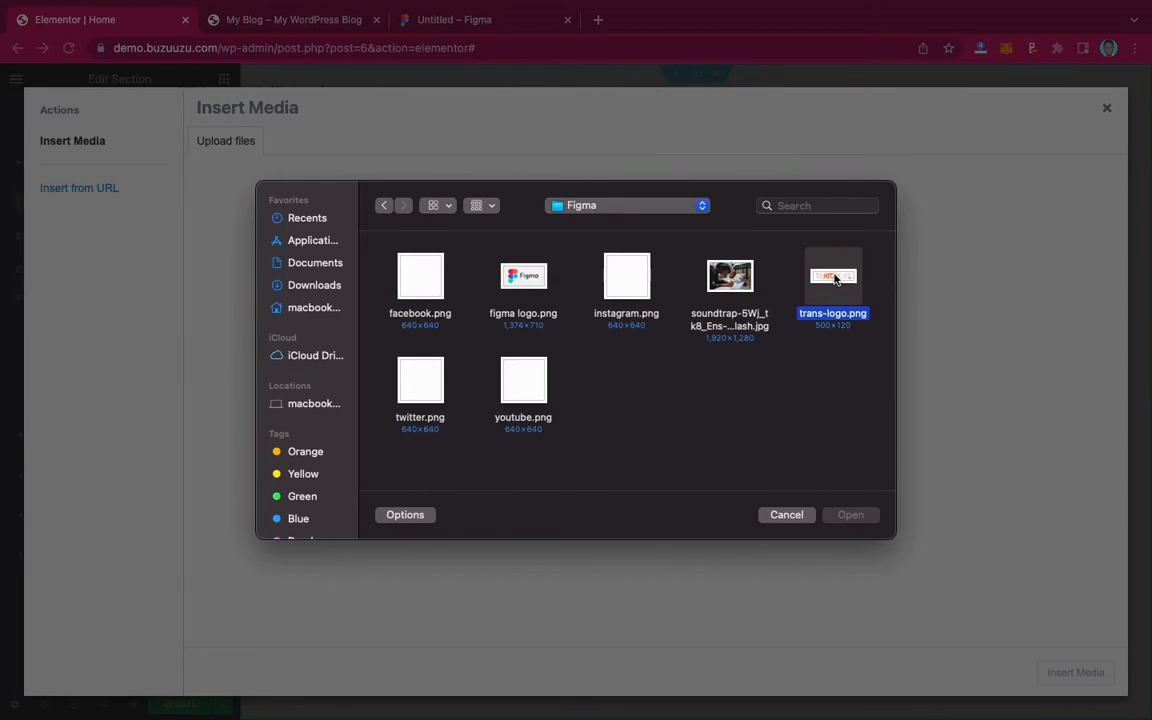
left_click(705, 262, "super")
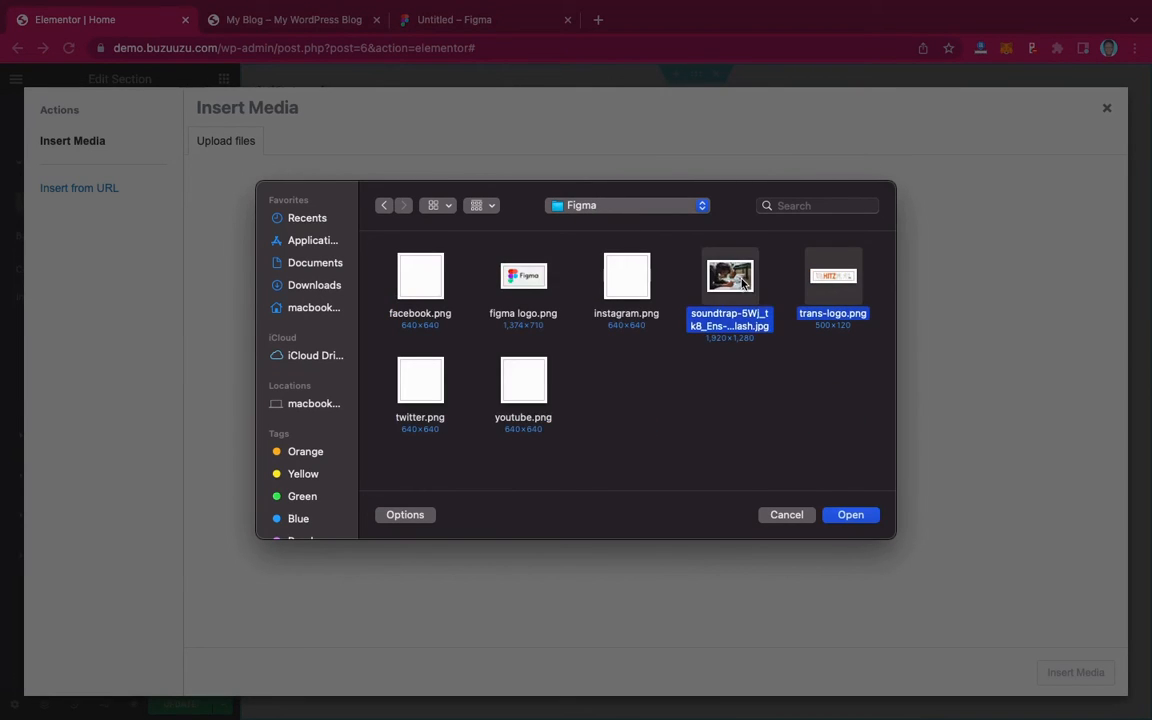
left_click(851, 515)
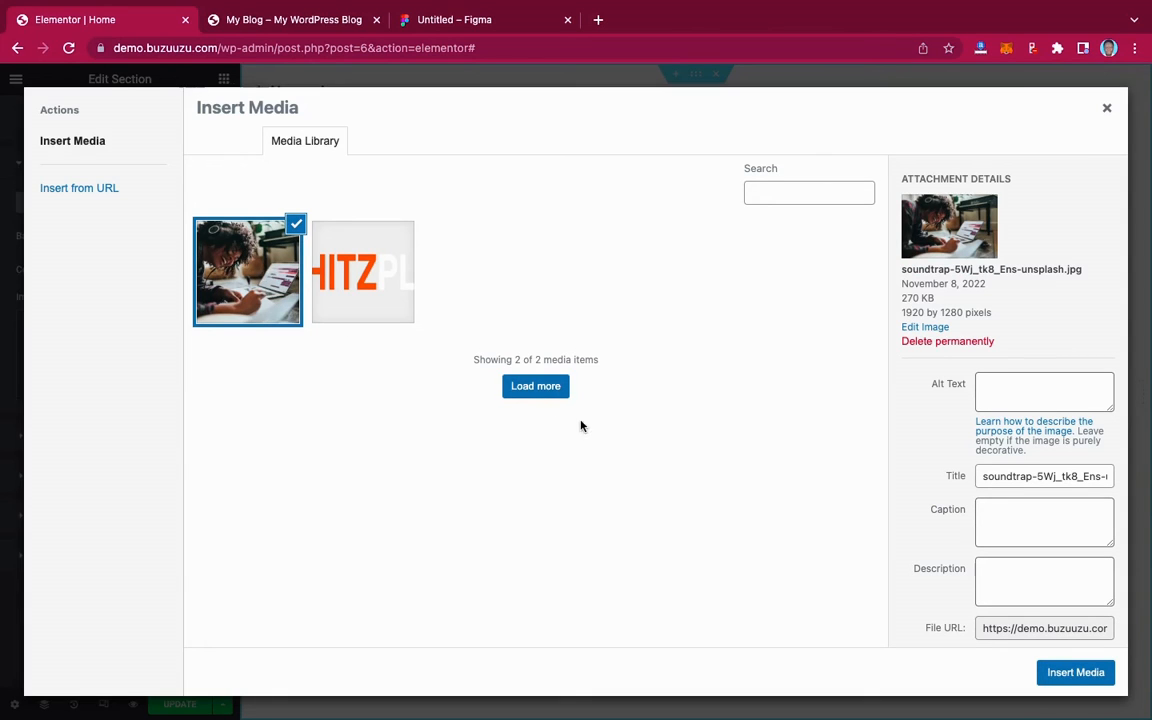
left_click(1075, 673)
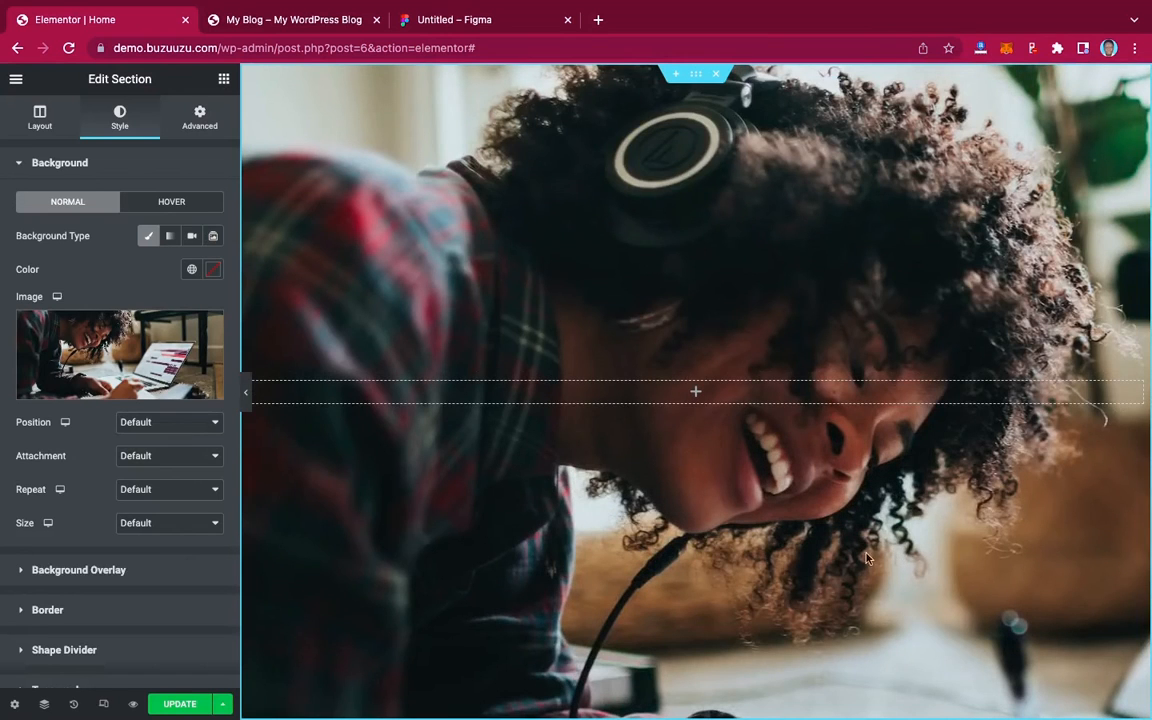
Set the background image's position to Center Center and its attachment to Default.
scroll(691, 460, "down", 3)
scroll(691, 460, "up", 3)
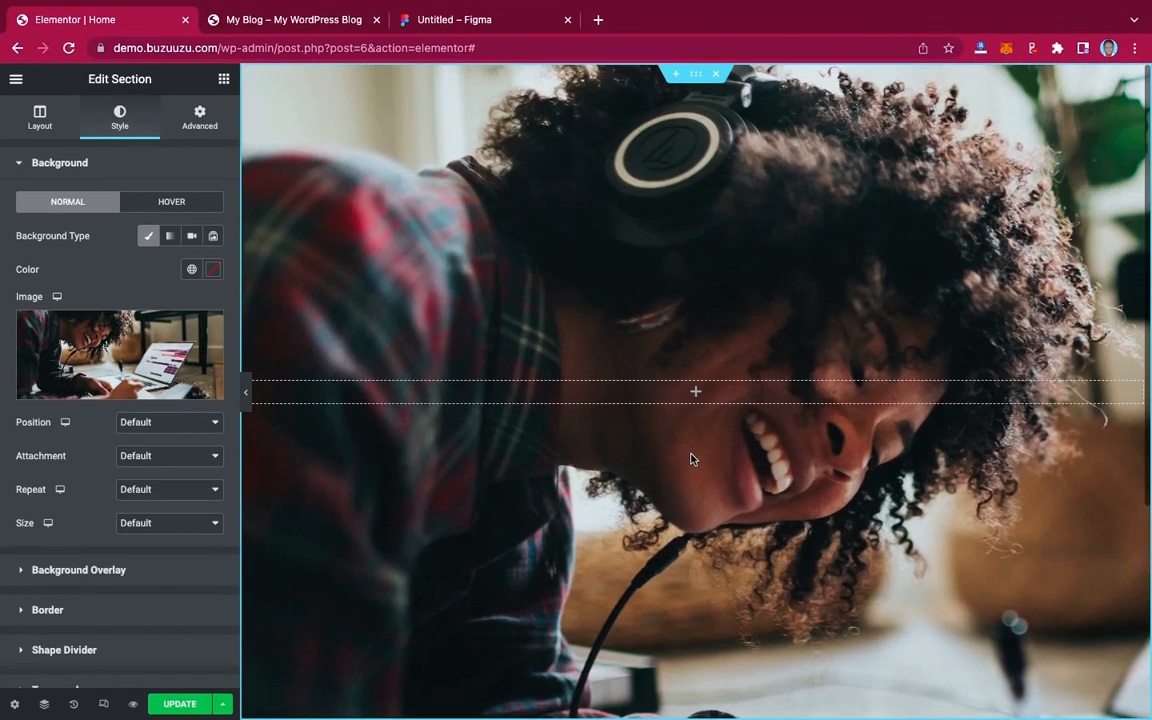
left_click(186, 422)
left_click(181, 440)
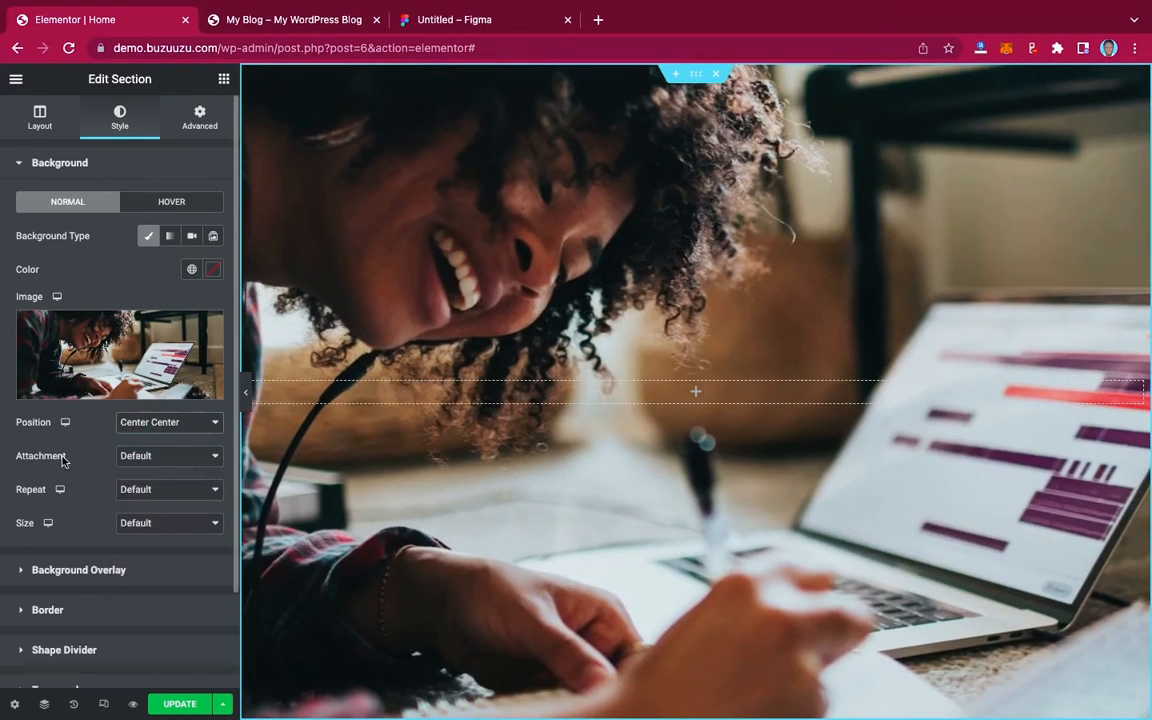
left_click(160, 461)
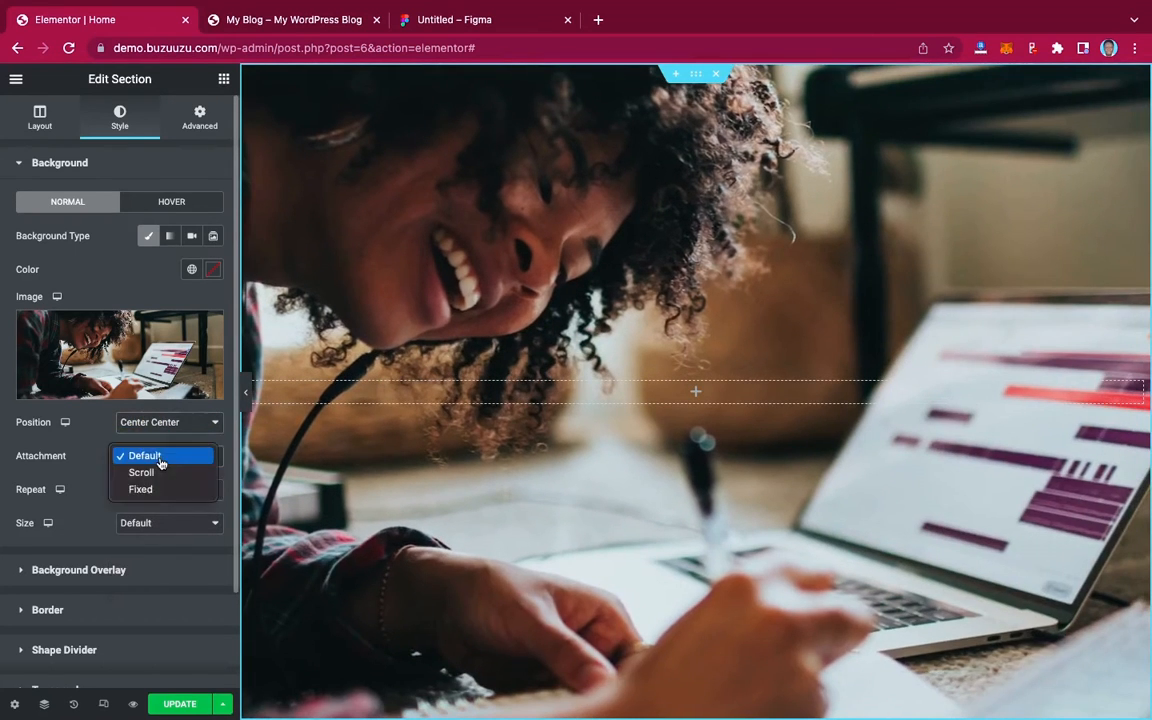
left_click(158, 459)
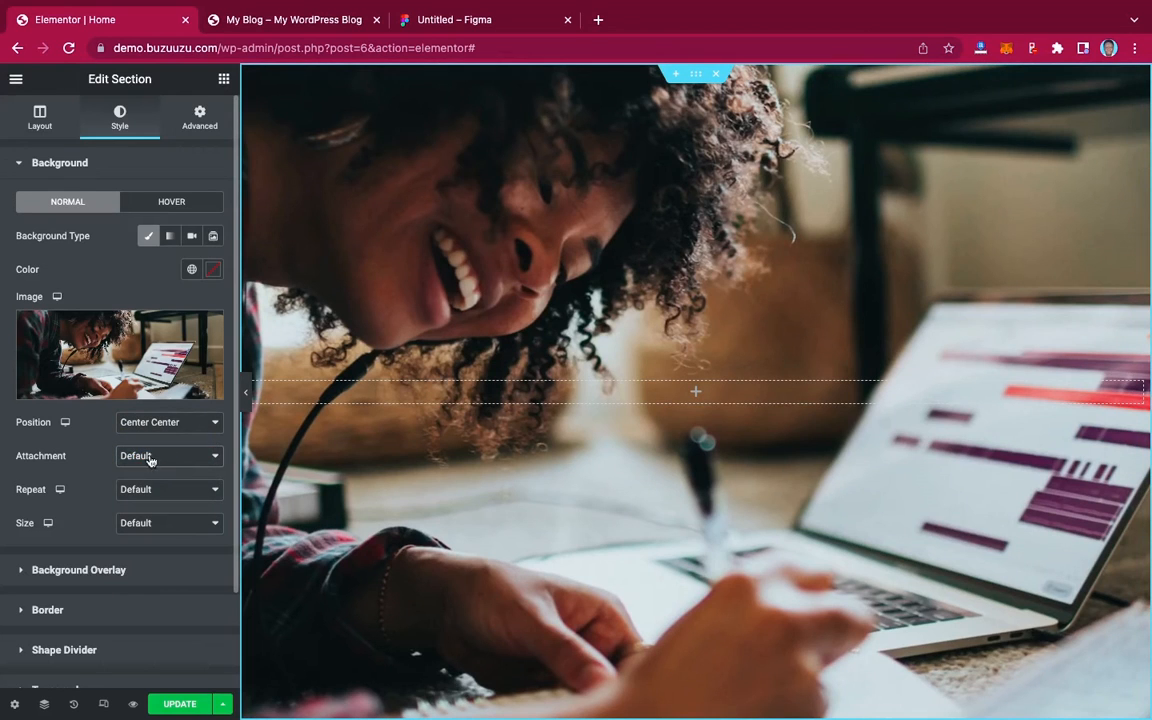
Set the section's background image to No-repeat with its size set to Cover.
left_click(160, 491)
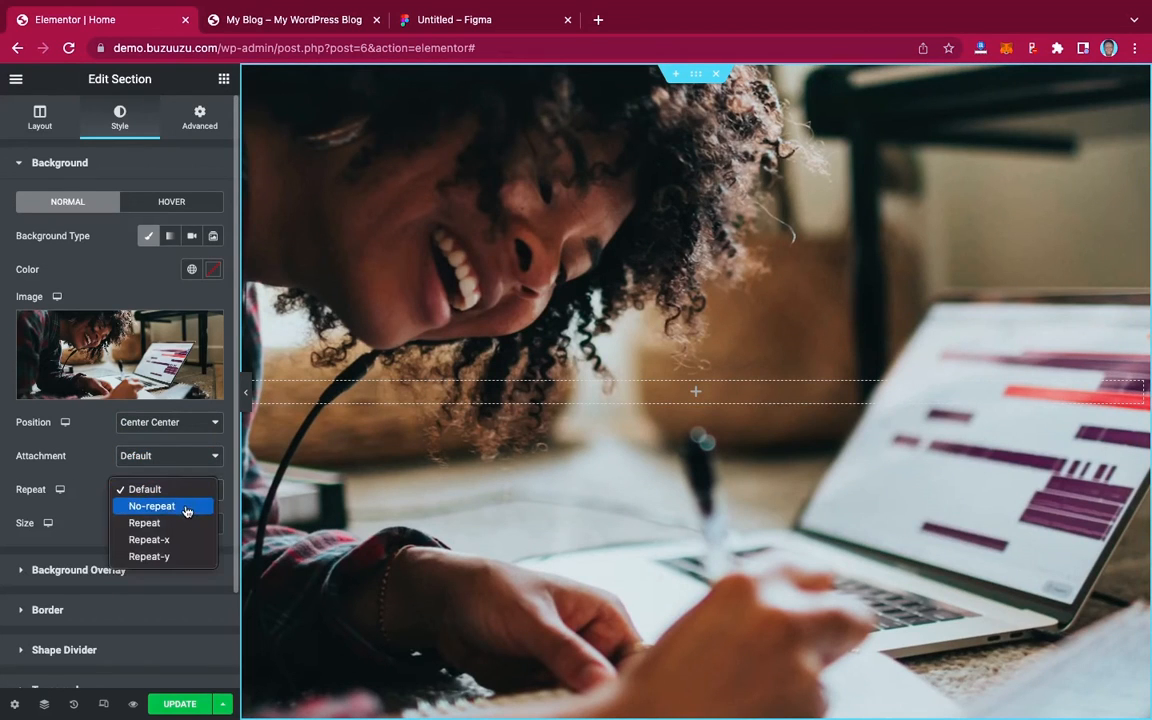
left_click(186, 509)
left_click(170, 523)
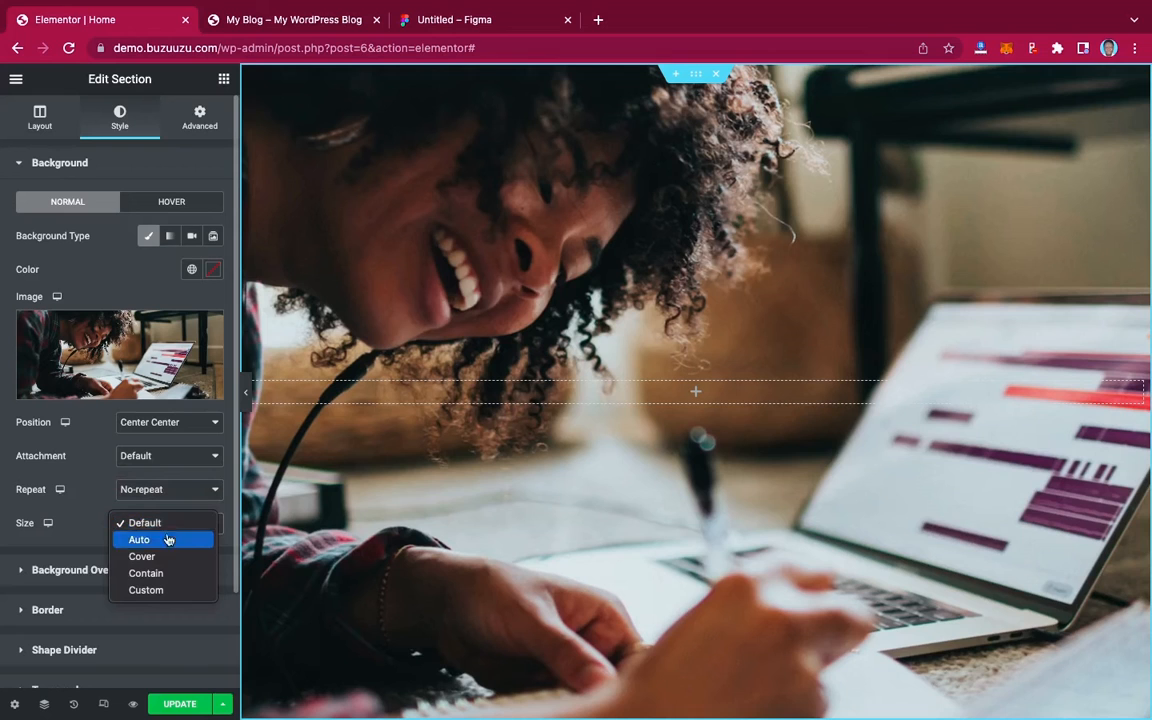
left_click(160, 561)
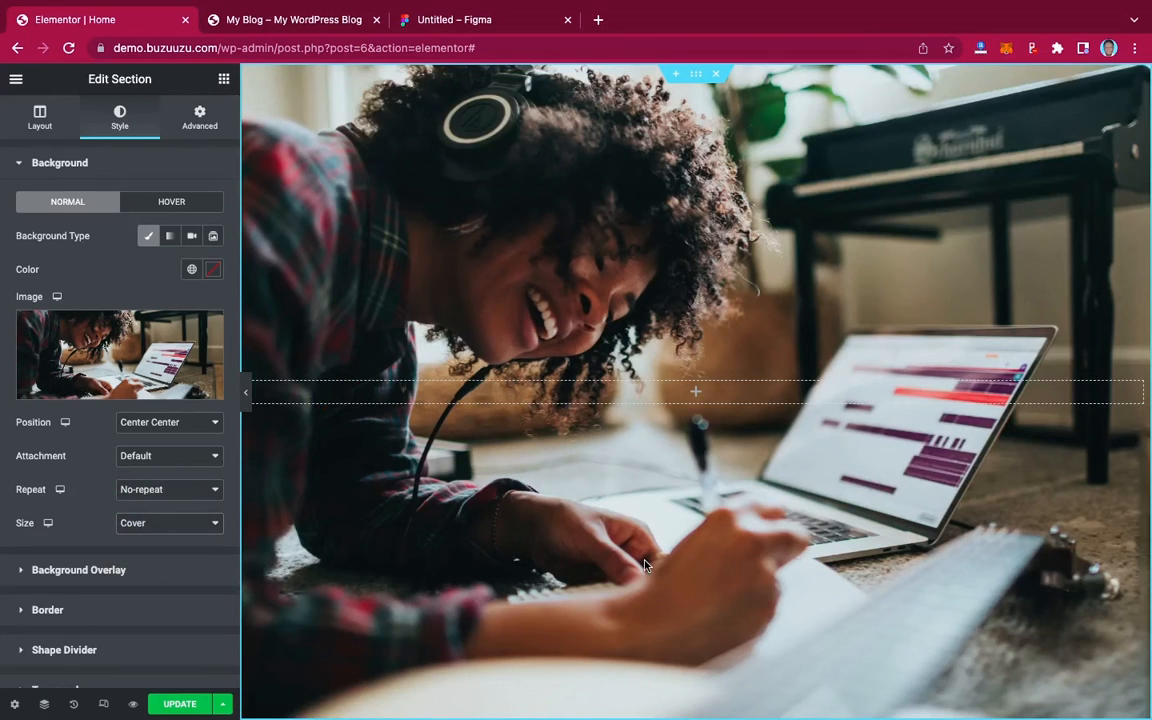
Examine the section's background image in the page preview without the editing panel and compare it with the Figma mockup.
scroll(636, 360, "down", 4)
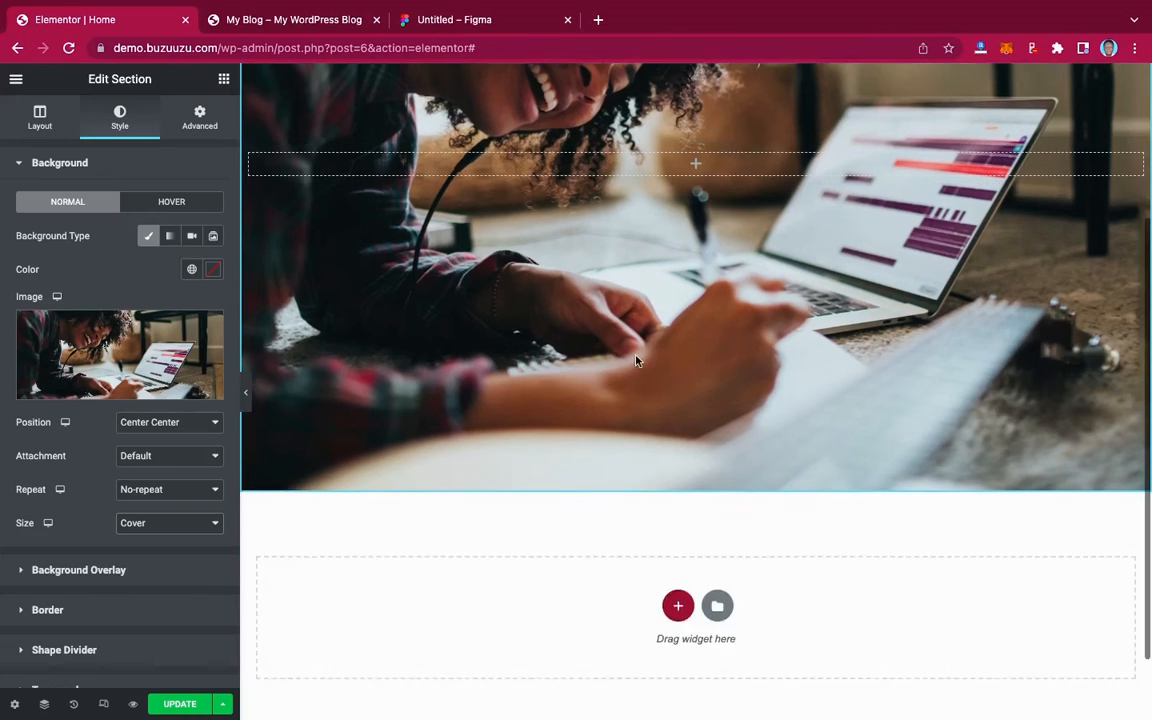
scroll(636, 360, "up", 4)
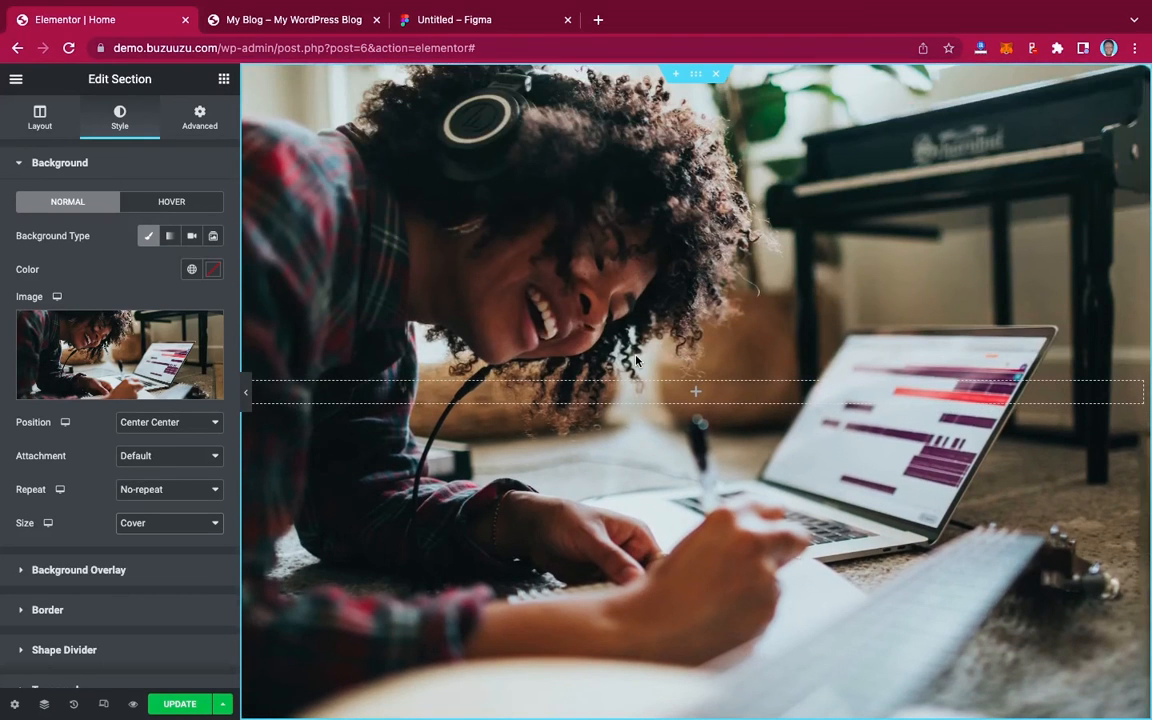
scroll(636, 360, "down", 4)
scroll(636, 360, "up", 4)
left_click(245, 392)
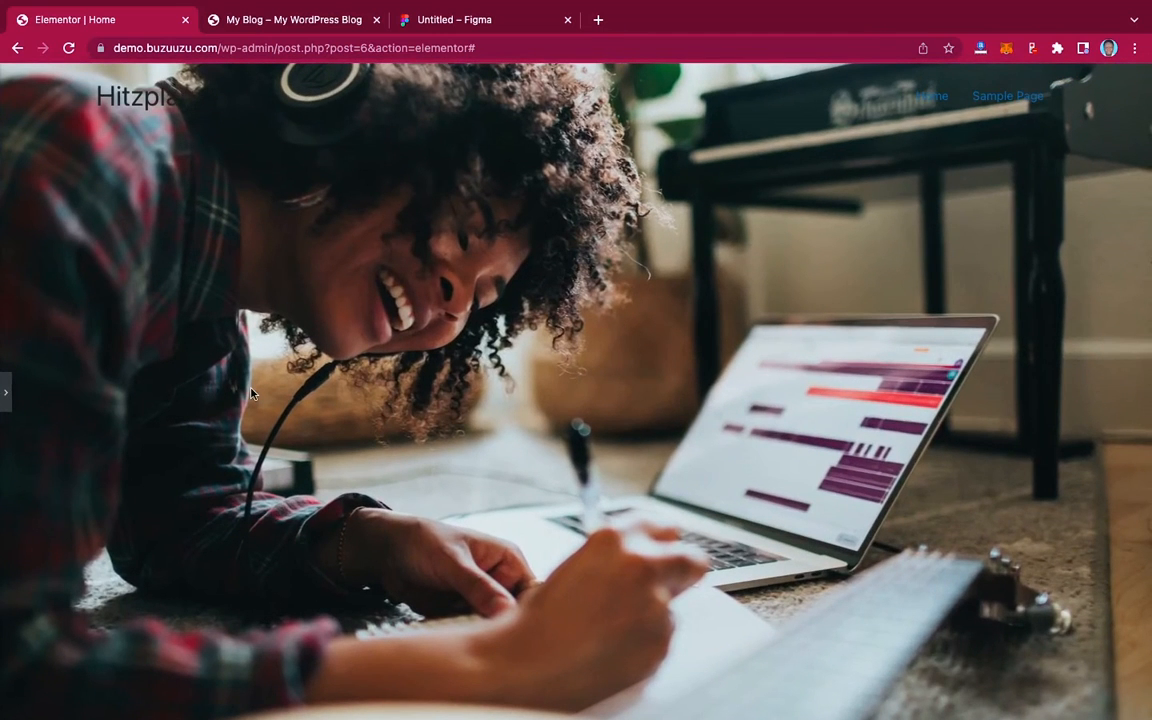
left_click(8, 400)
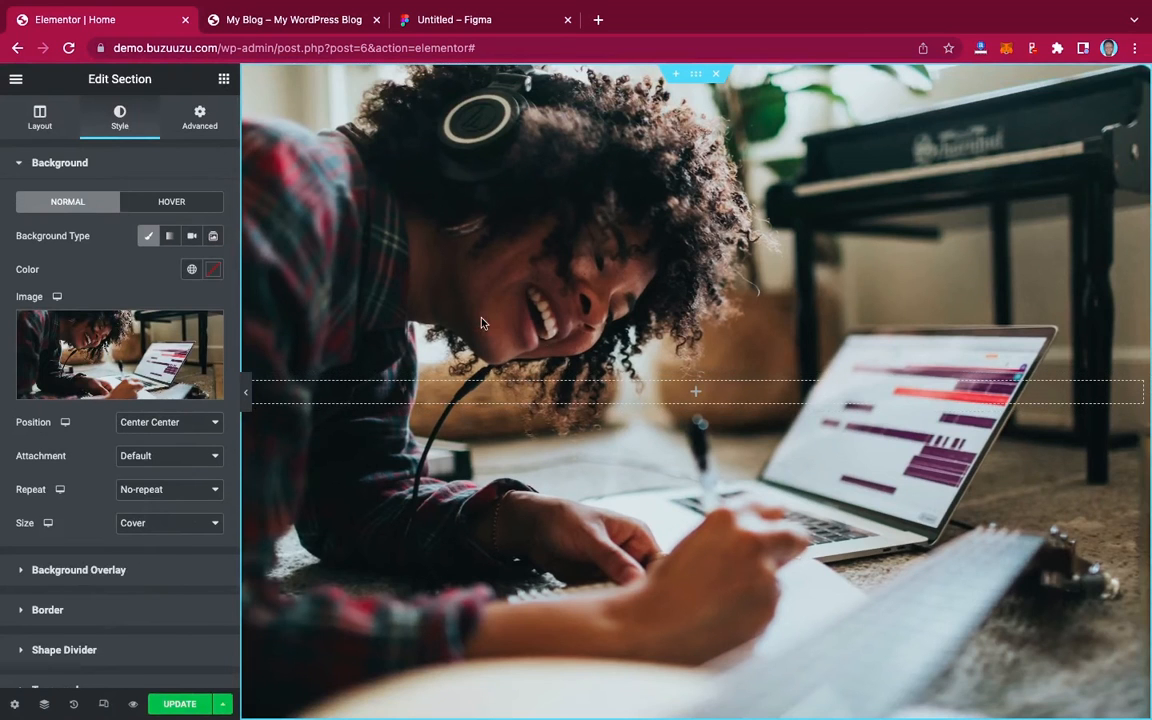
left_click(466, 18)
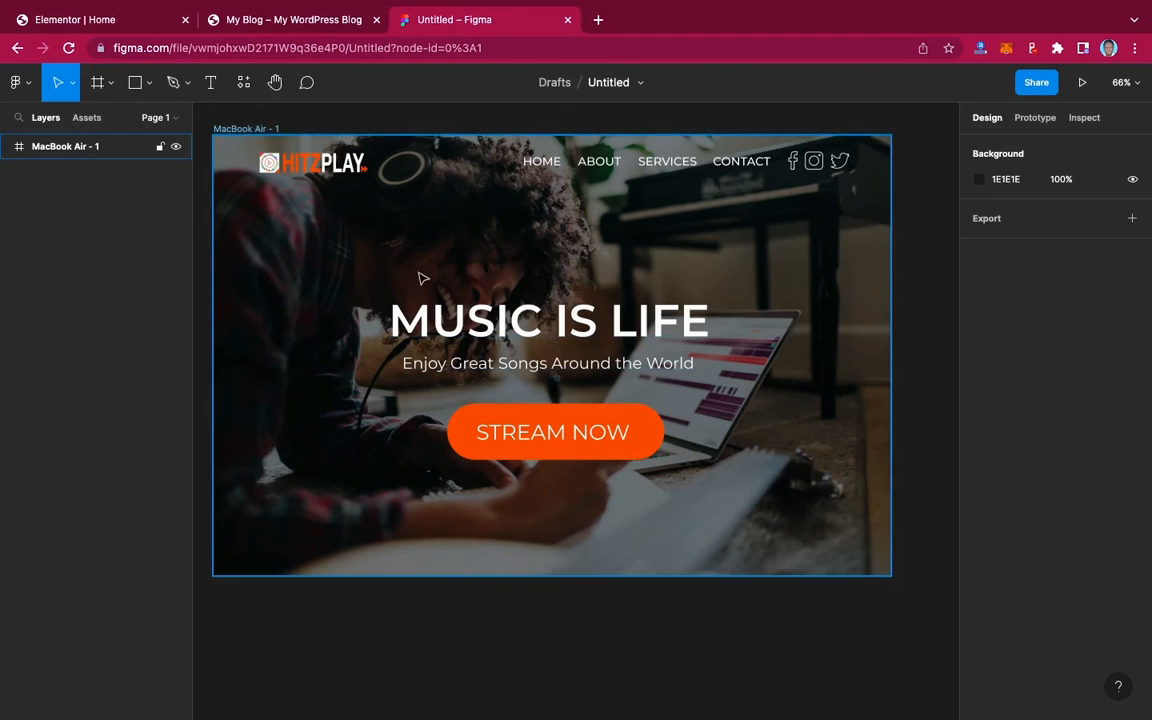
left_click(98, 21)
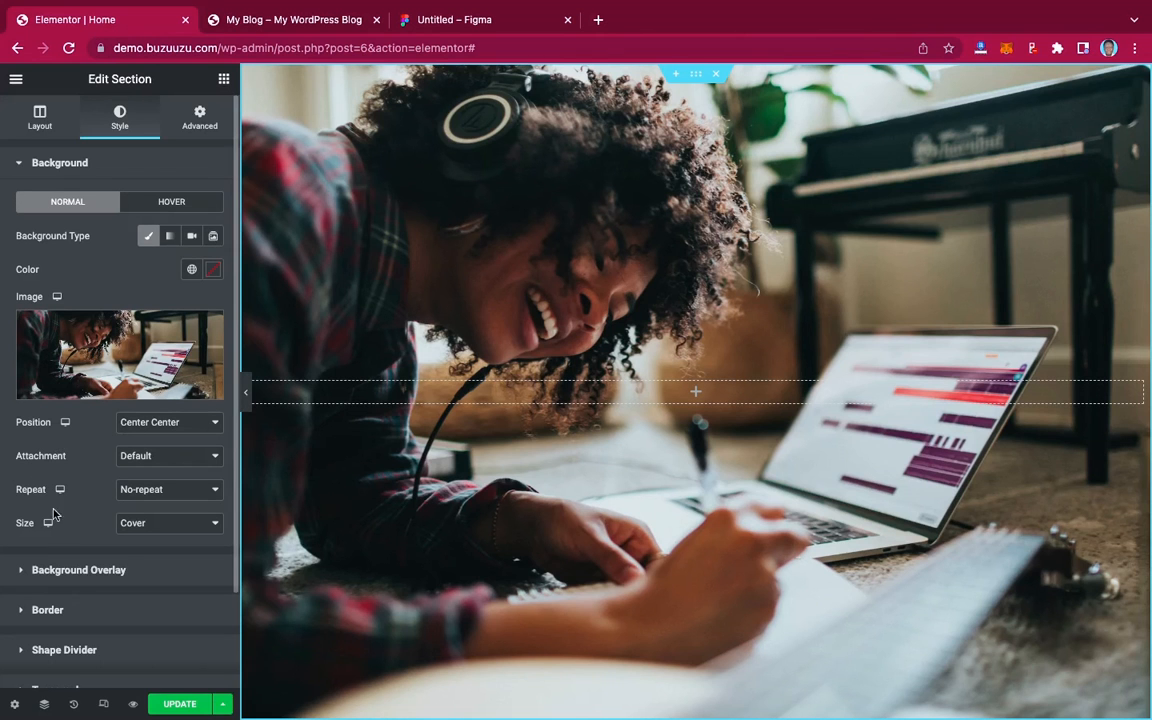
Give the section a classic background overlay in black (#000000) with an opacity of 0.50.
scroll(54, 514, "down", 1)
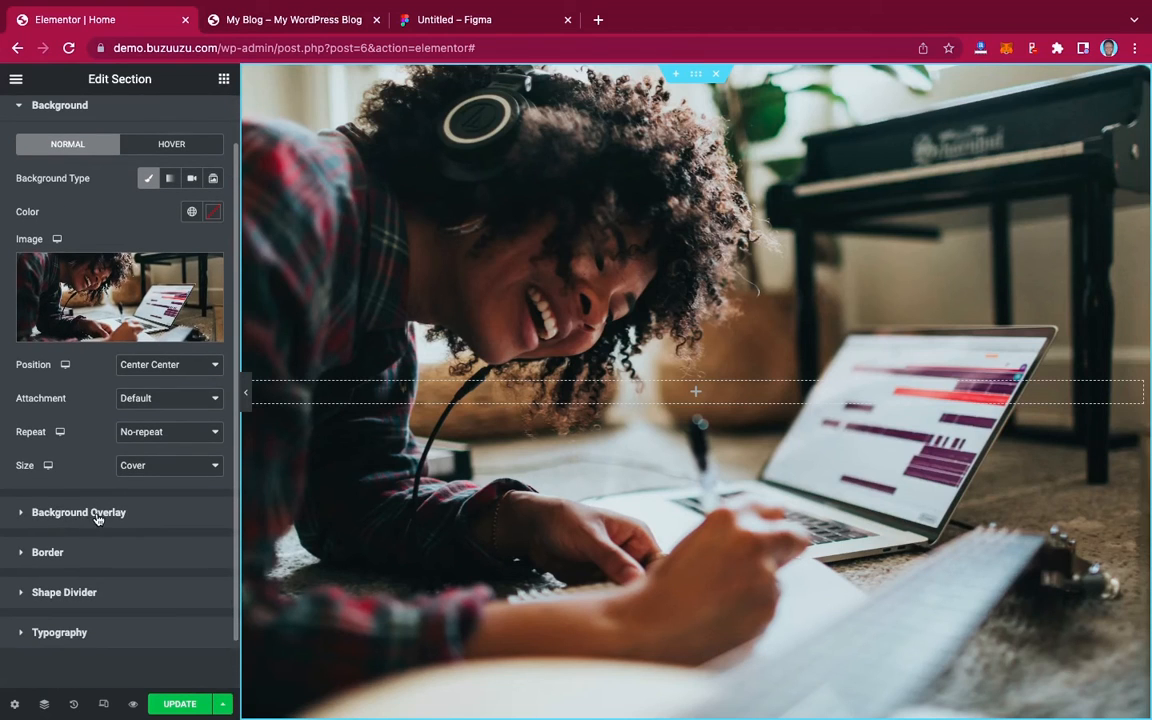
left_click(98, 514)
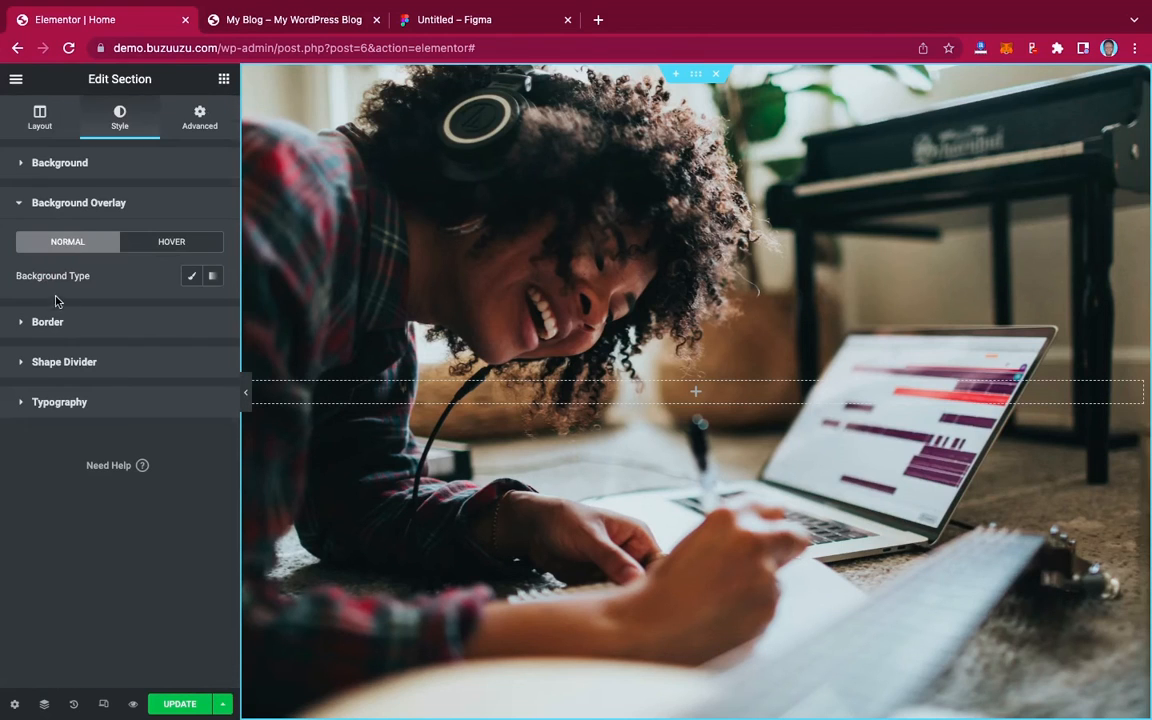
left_click(195, 280)
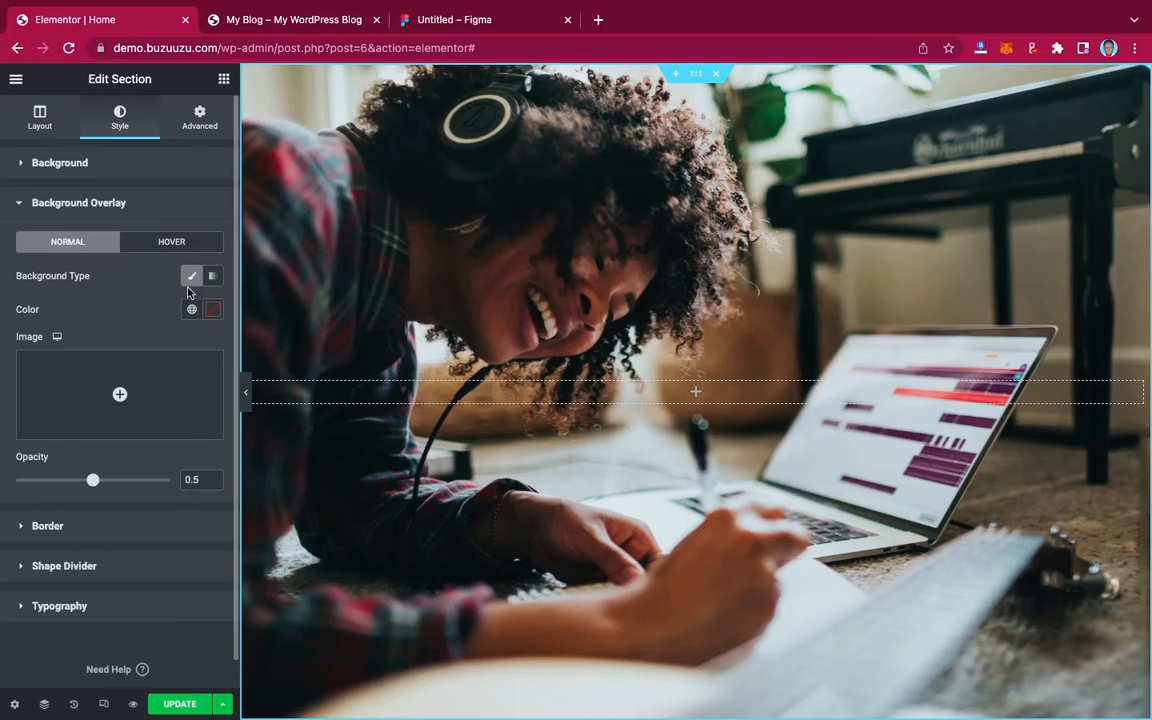
mouse_move(125, 393)
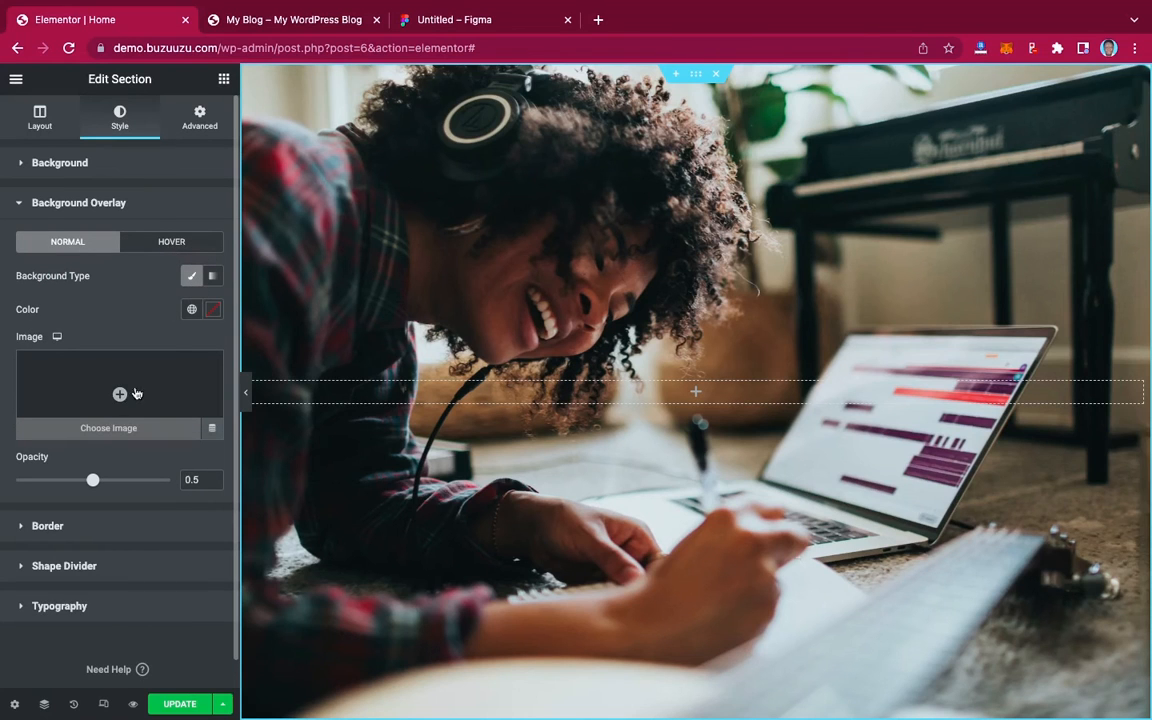
left_click(213, 311)
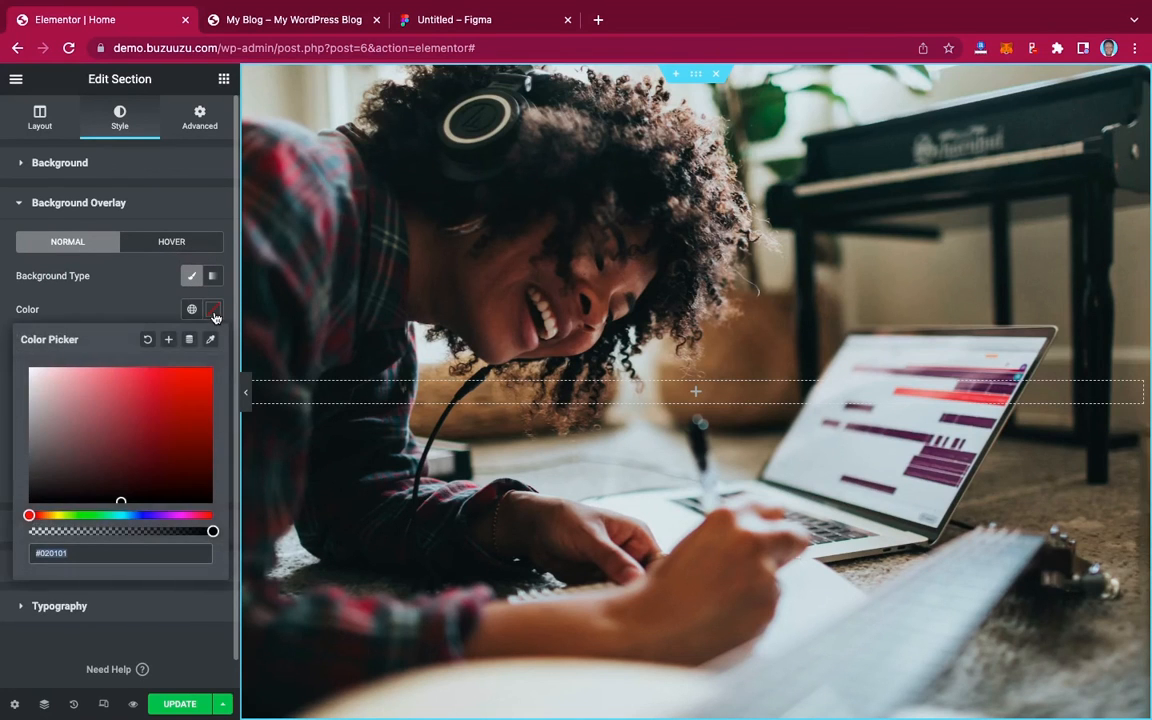
left_click(36, 495)
left_click_drag(36, 495, 28, 500)
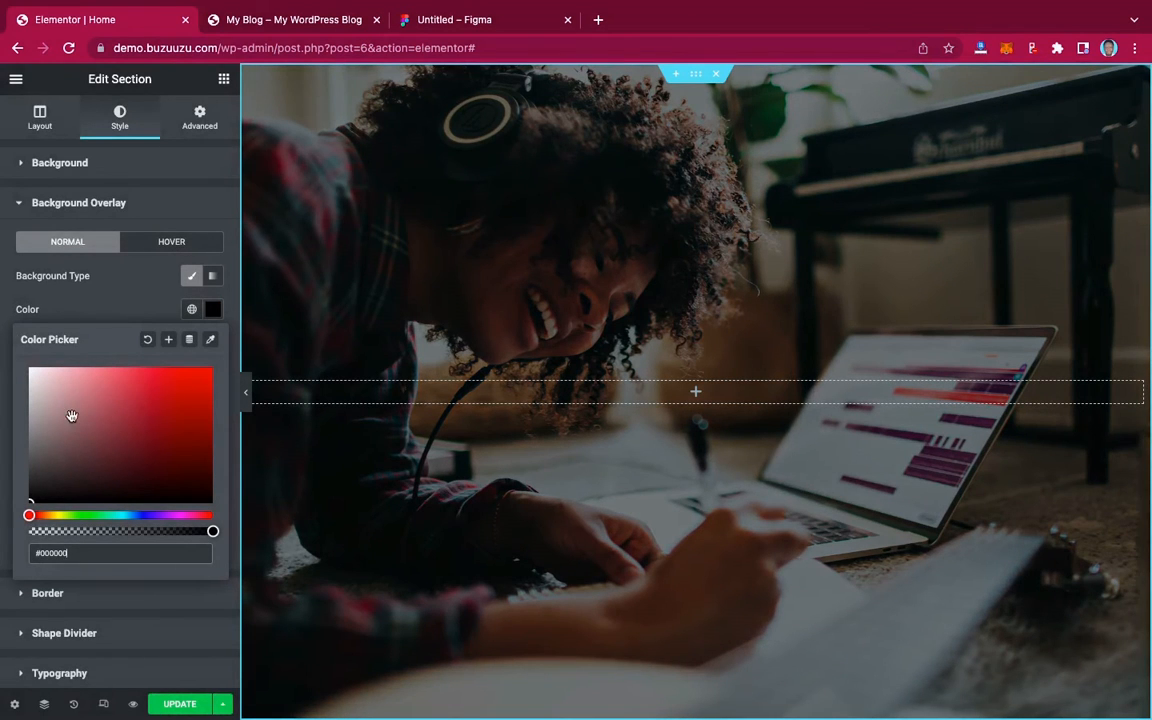
left_click(112, 278)
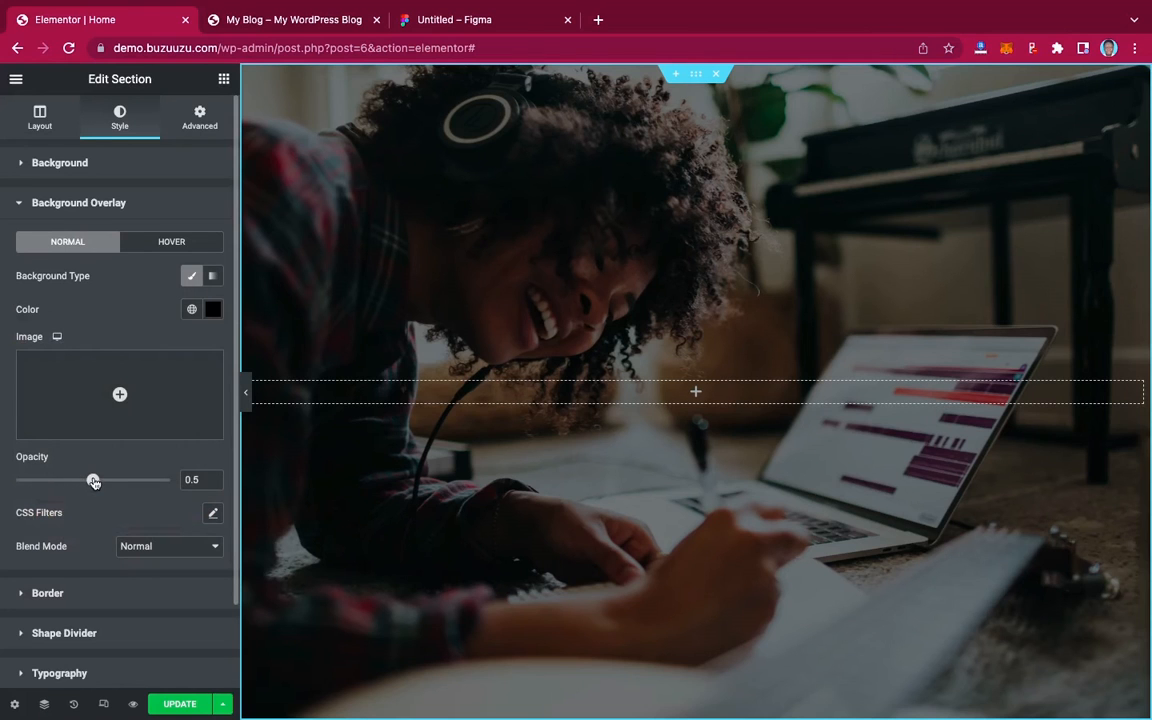
left_click_drag(93, 481, 108, 482)
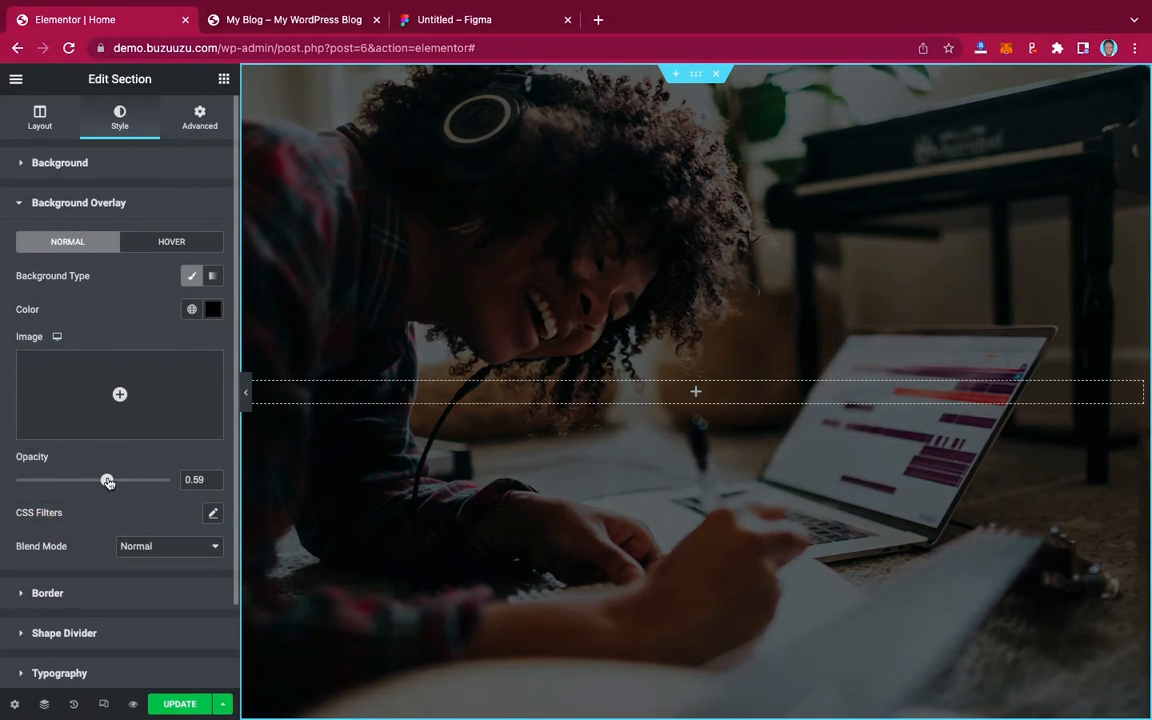
left_click(205, 481)
key("BackSpace")
type("0")
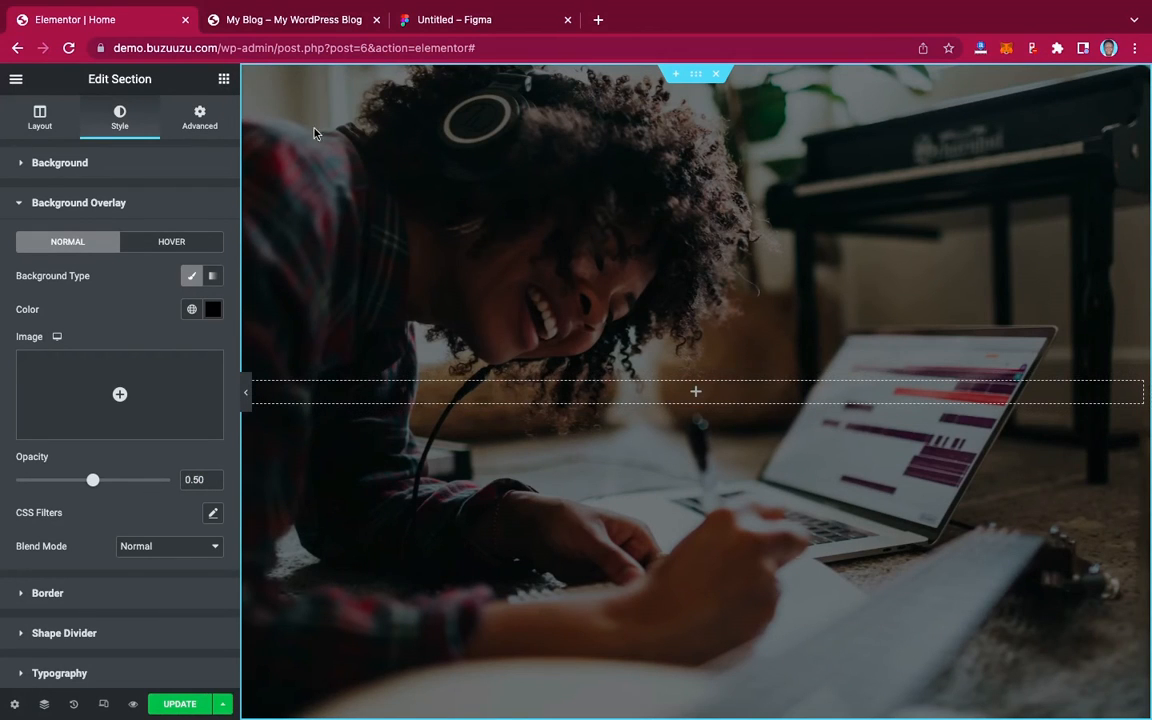
Check the Figma mockup and add a Heading widget to the empty column of the hero section.
left_click(455, 20)
left_click(696, 394)
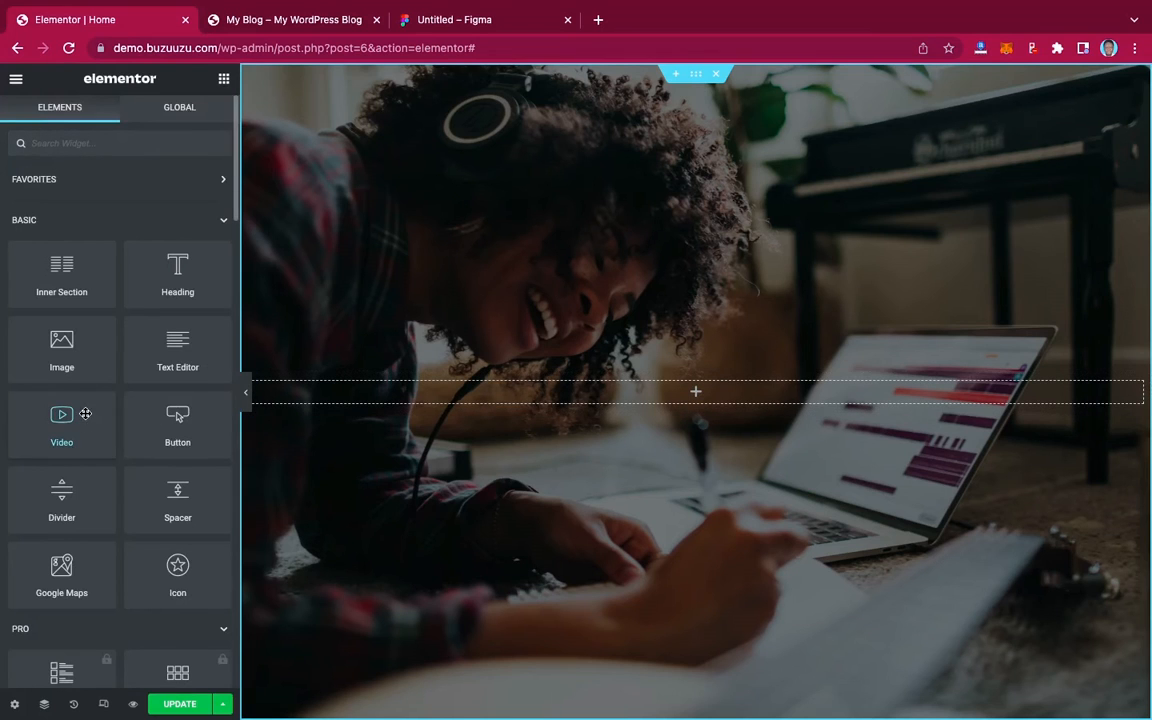
scroll(103, 336, "down", 1)
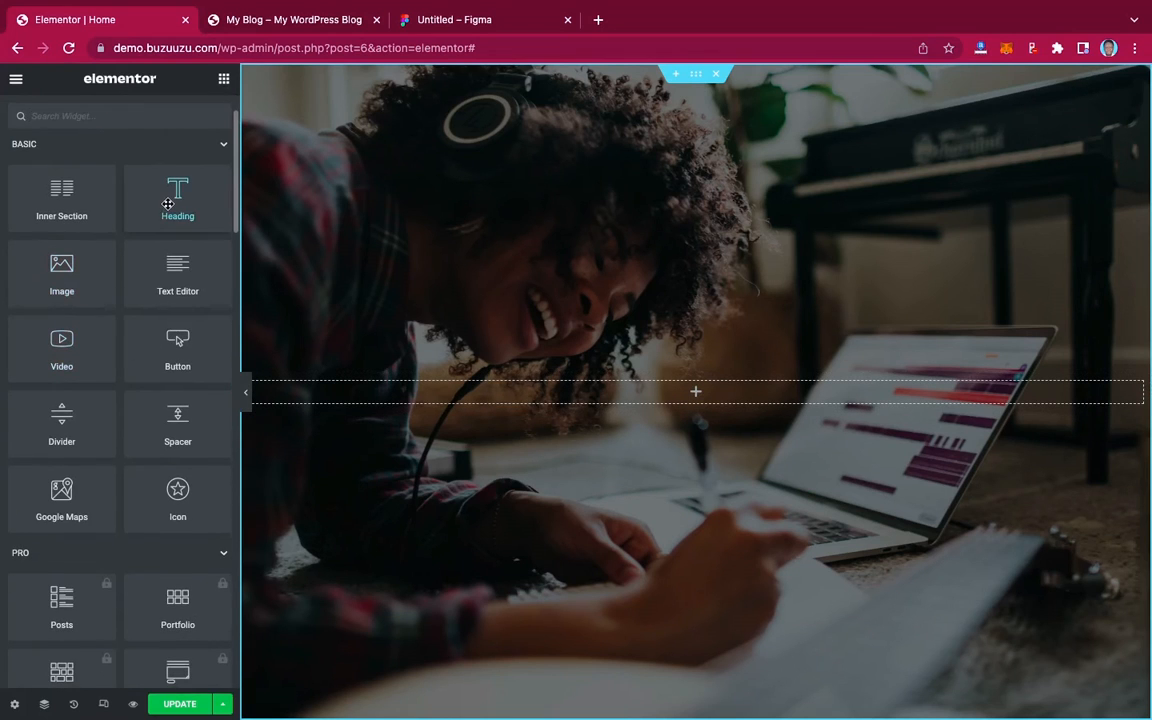
left_click_drag(168, 204, 604, 394)
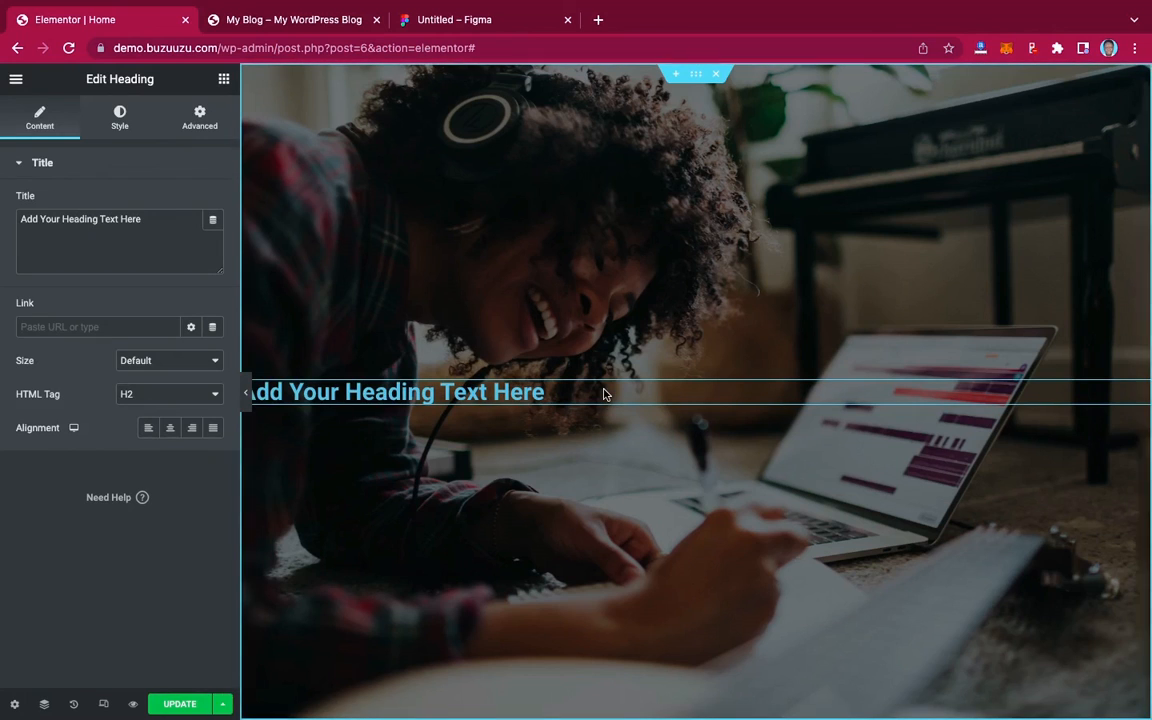
Replace the heading's placeholder title with MUSIC IS LIFE, matching the Figma mockup, and center-align it.
left_click_drag(149, 221, 10, 215)
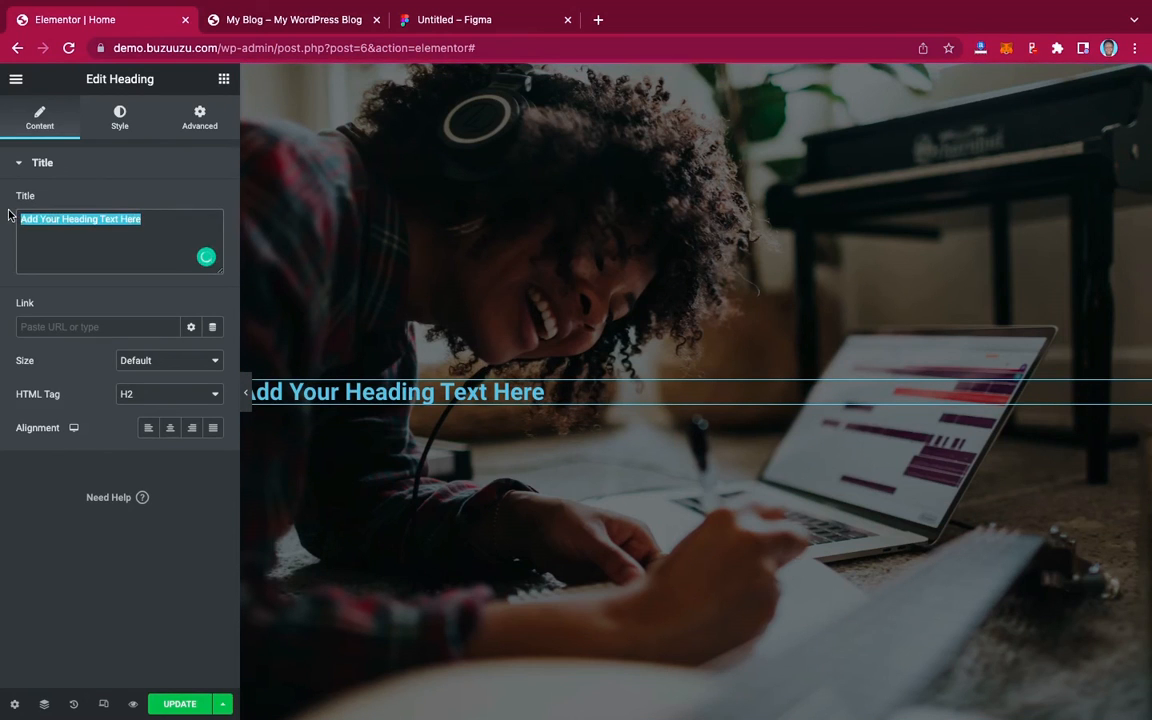
type("Music")
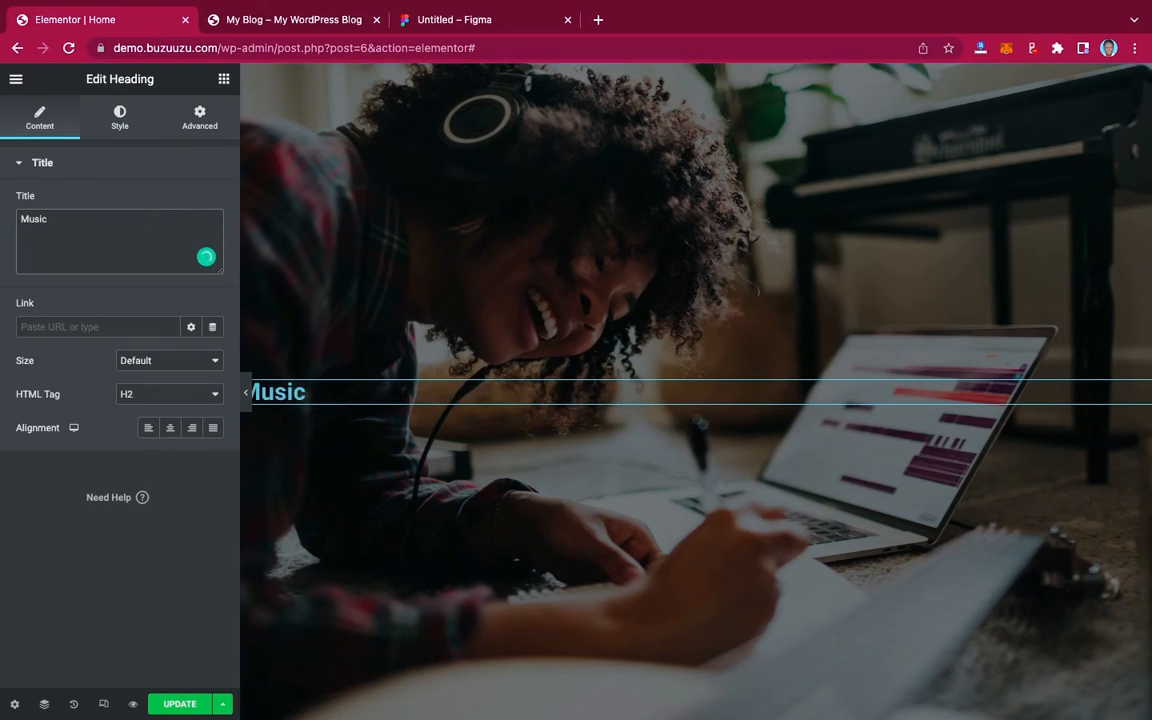
left_click(393, 24)
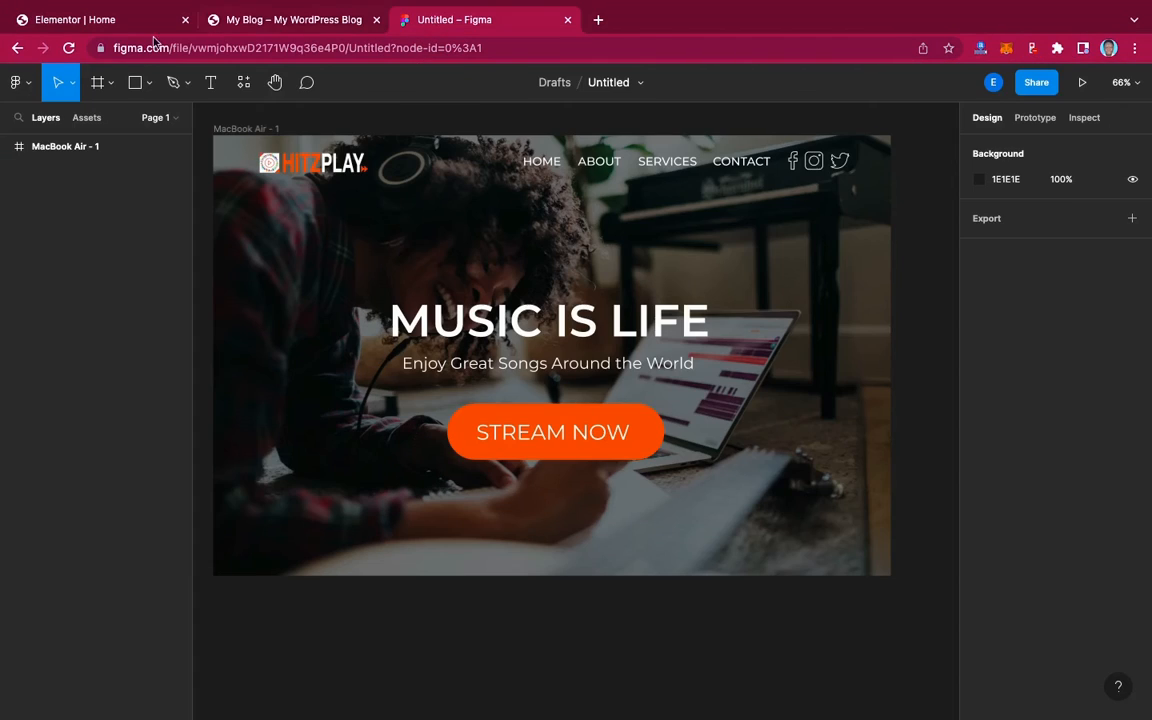
left_click(100, 20)
triple_click(105, 220)
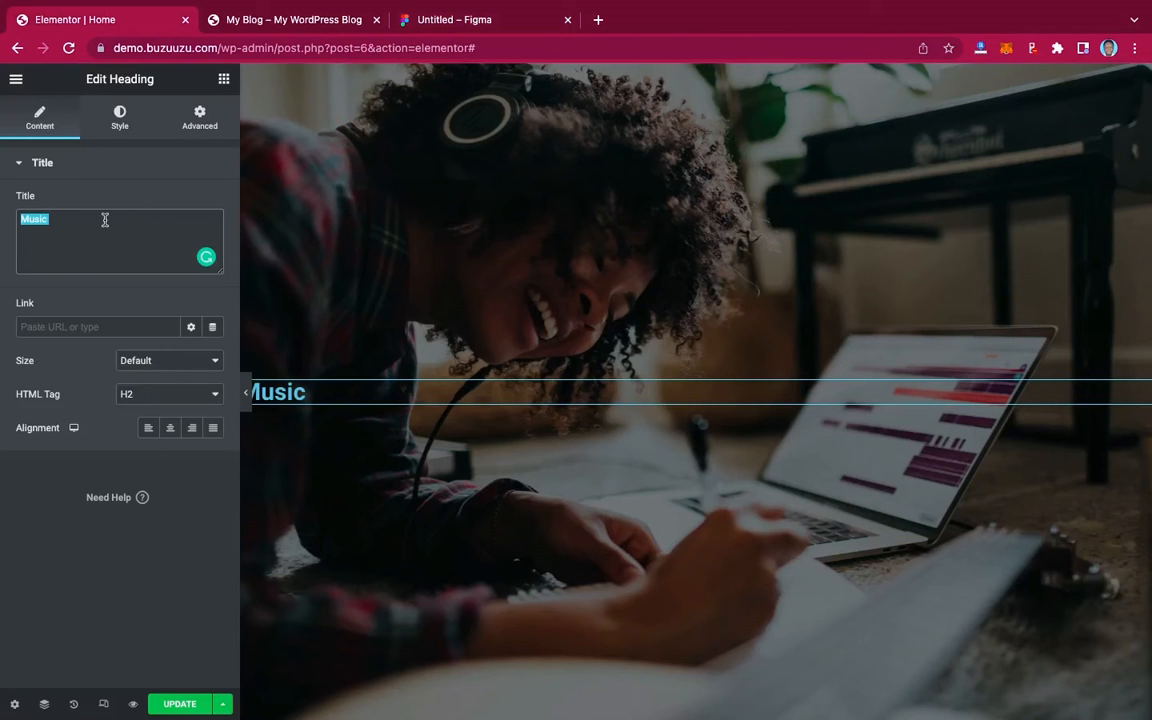
type("MUSIC IS")
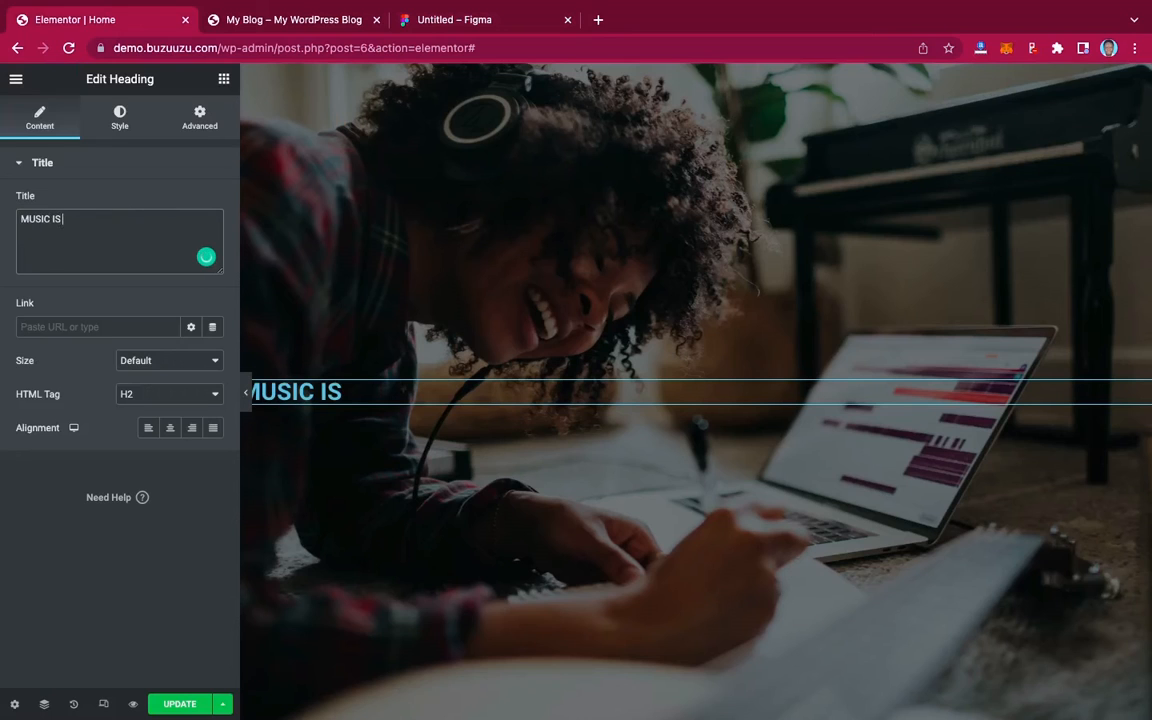
type(" LIFE")
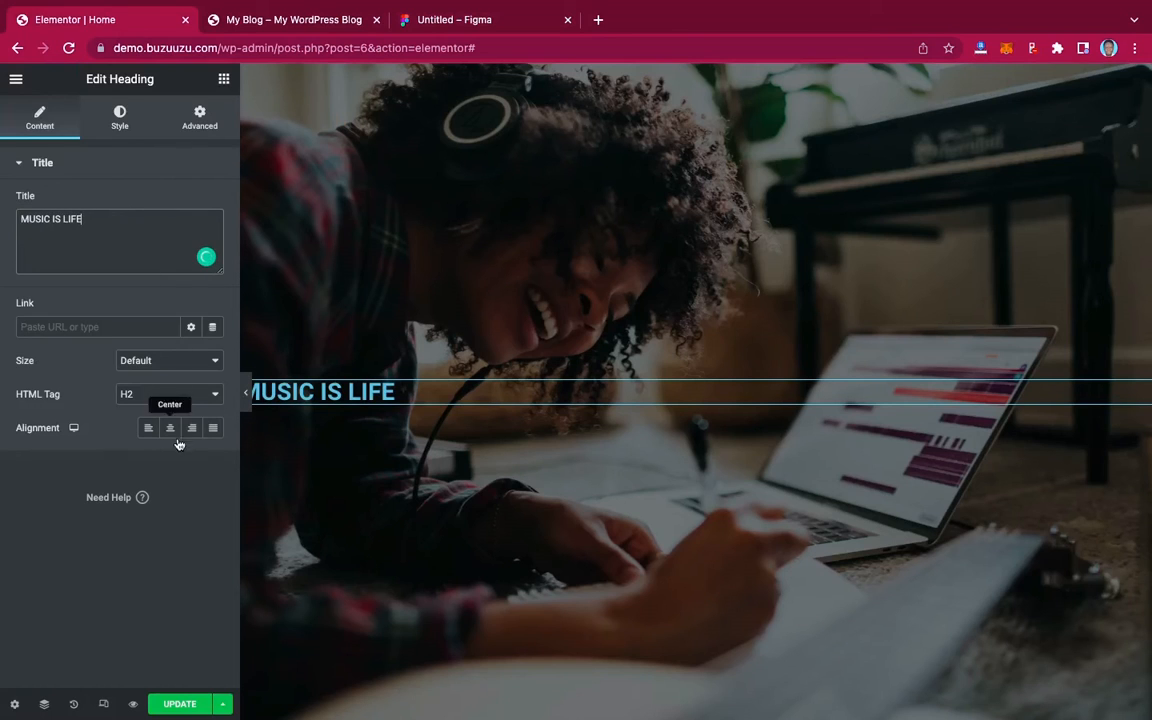
left_click(171, 430)
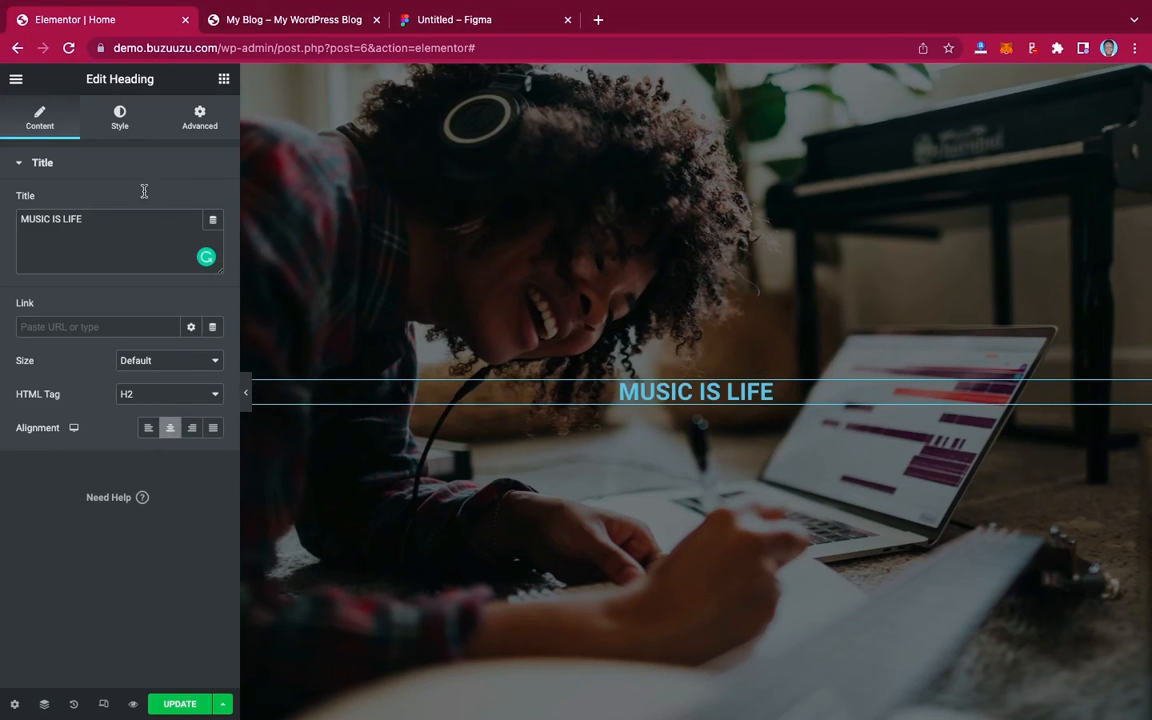
Set the heading's text color to white (#FFFFFF).
left_click(120, 122)
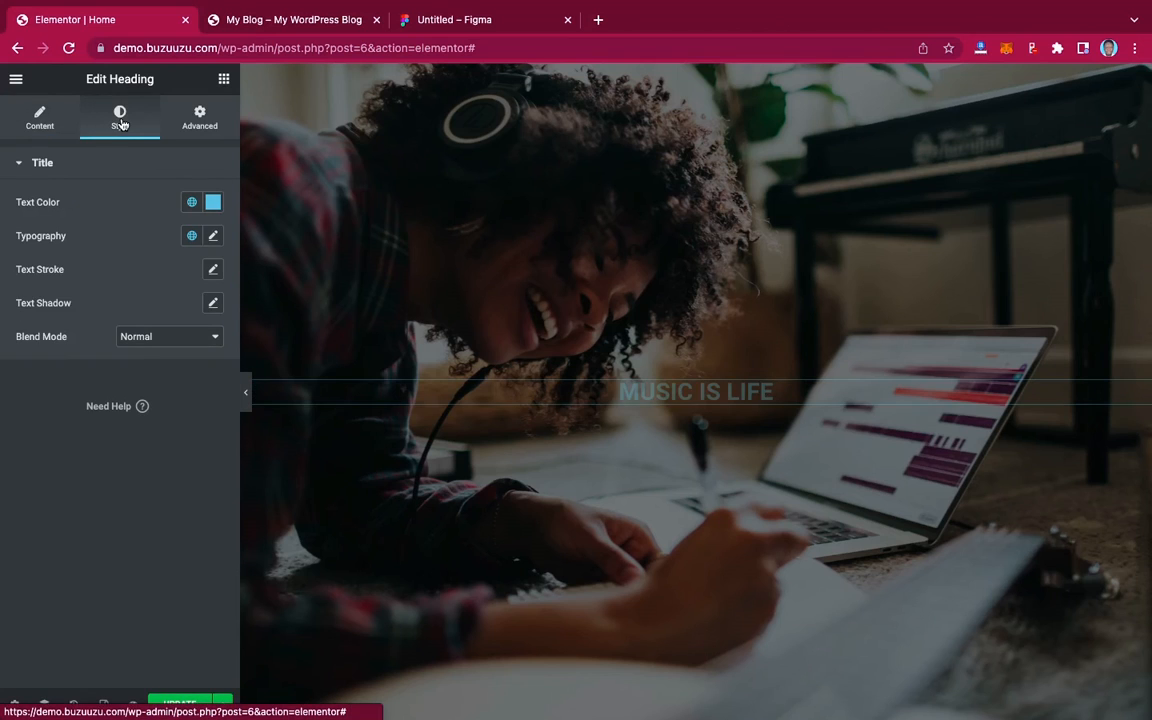
left_click(211, 203)
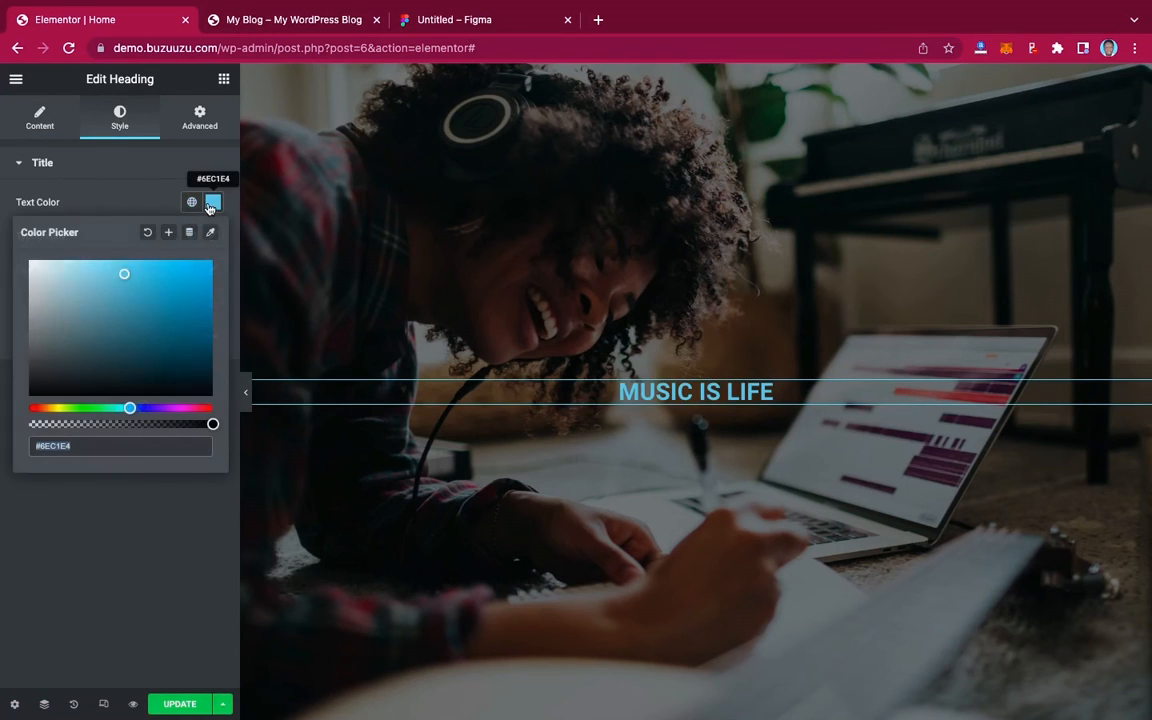
left_click(30, 262)
left_click_drag(24, 255, 7, 238)
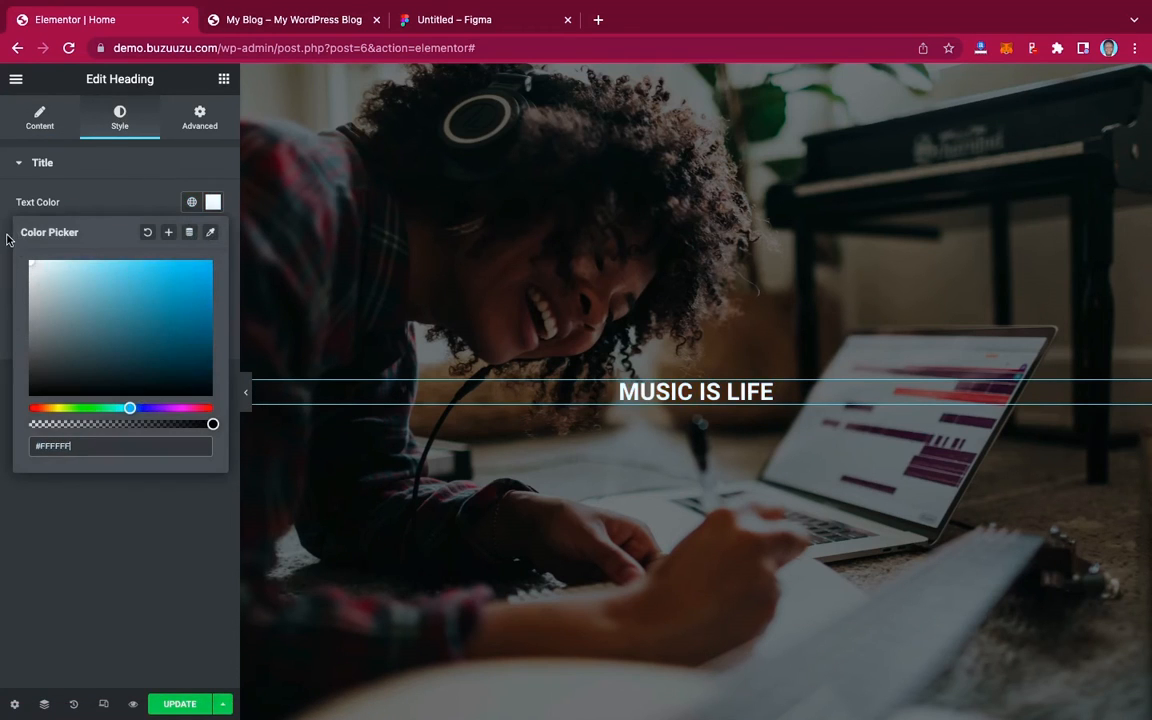
left_click(84, 213)
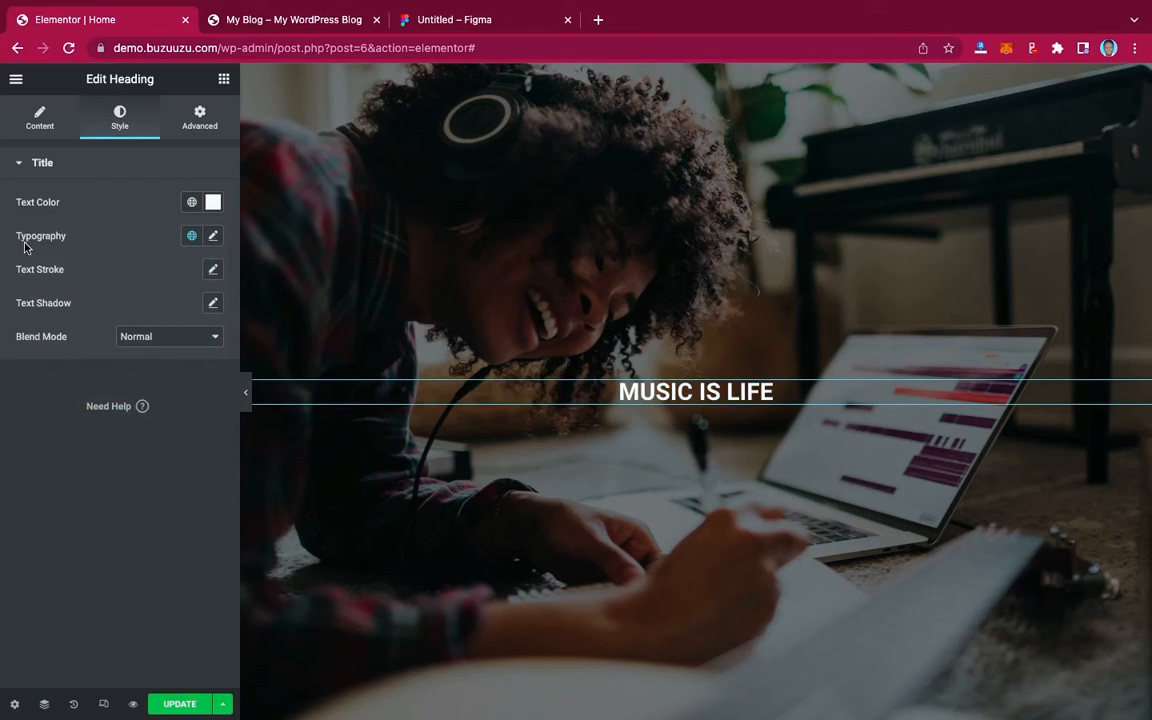
Set the heading's typography font family to Montserrat.
left_click(213, 237)
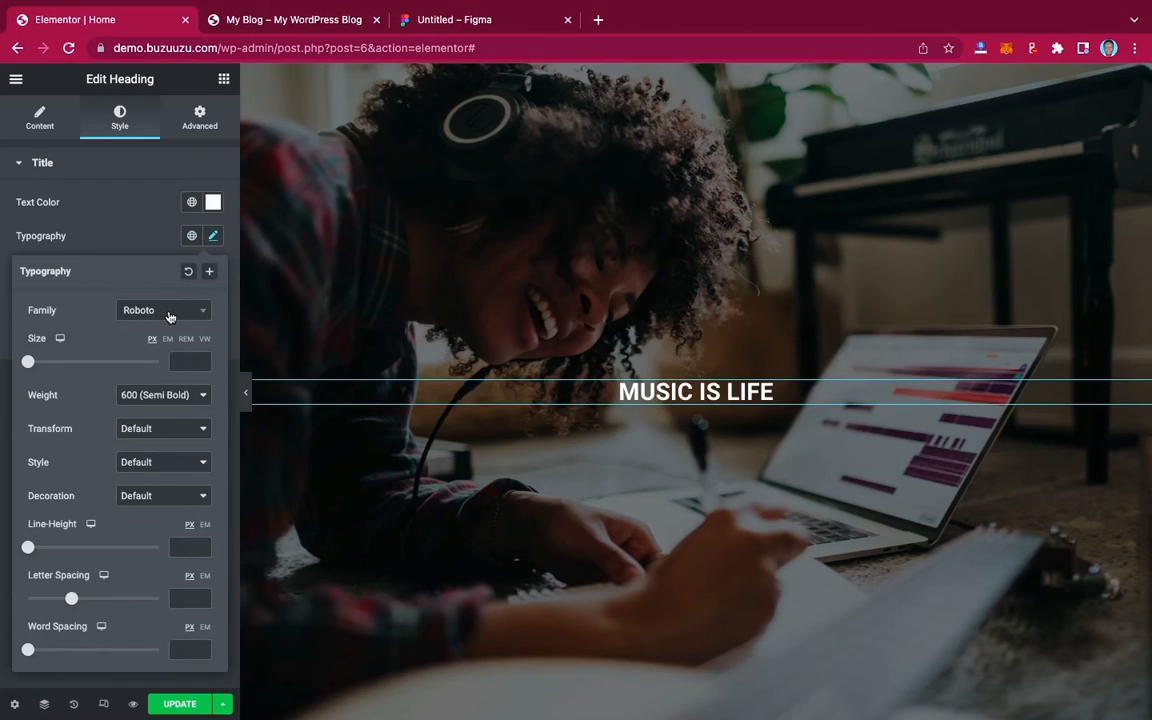
left_click(170, 316)
type("MO")
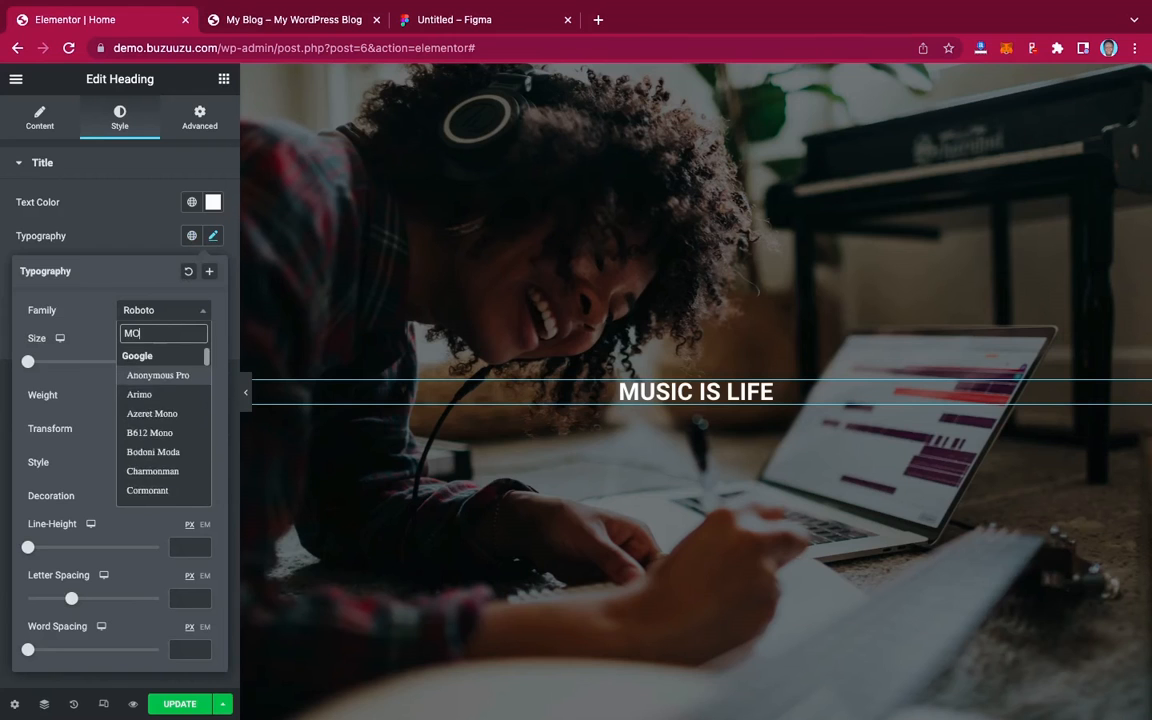
type("NTSER")
left_click(146, 375)
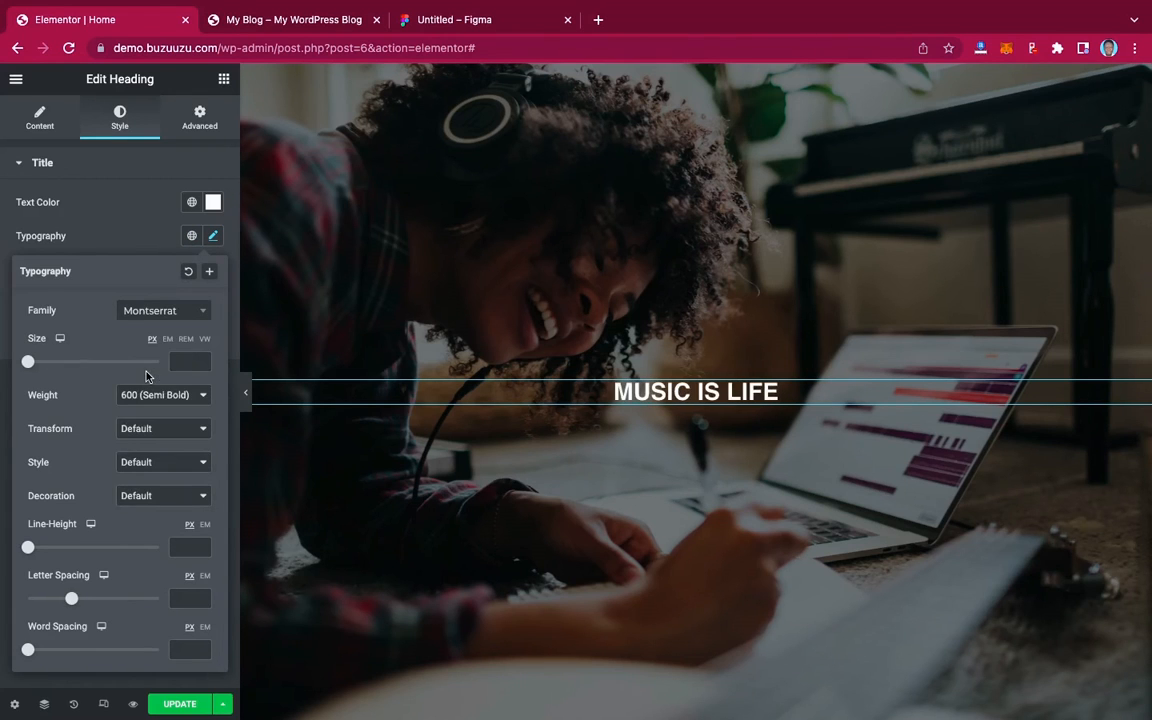
Check the MUSIC IS LIFE text style in the Figma mockup and set the heading's typography to 85 px with weight 600 (Semi Bold).
left_click(460, 31)
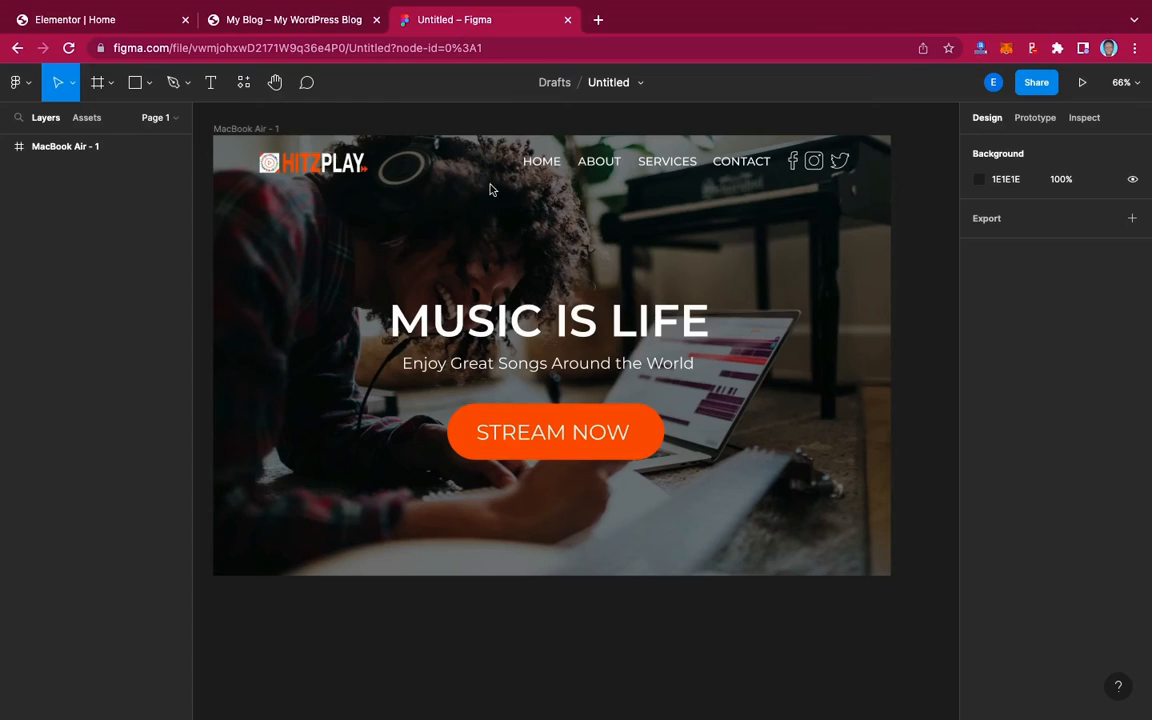
left_click(575, 330)
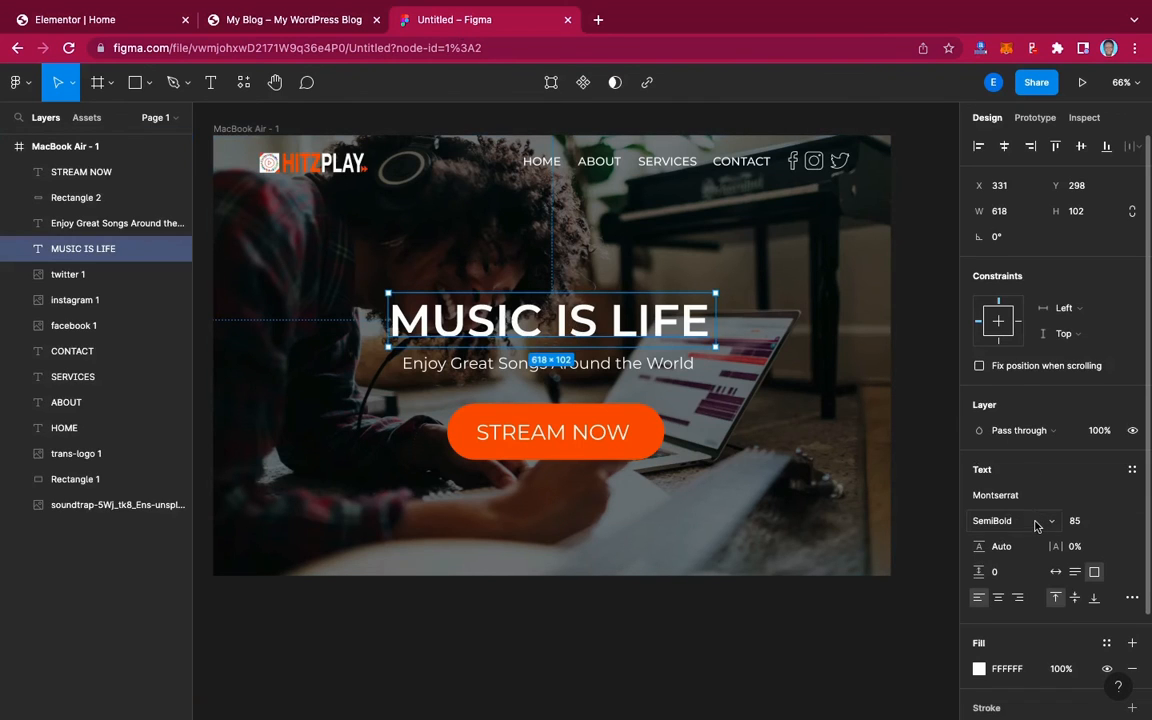
scroll(1040, 532, "down", 2)
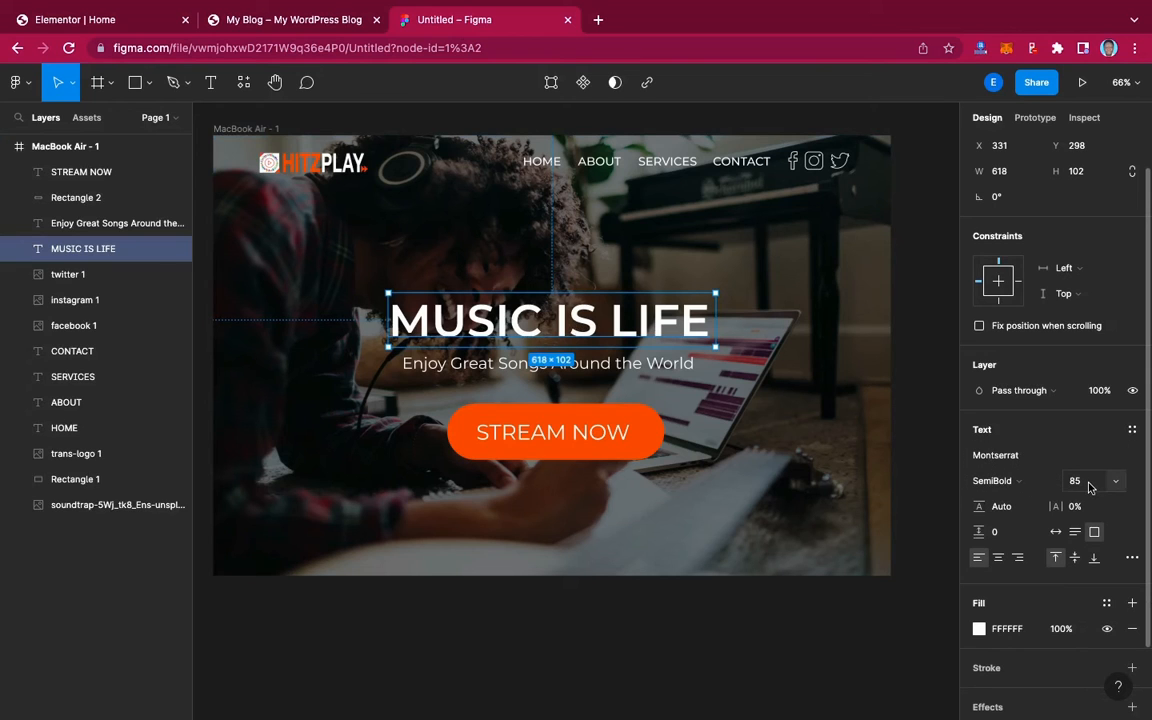
left_click(102, 19)
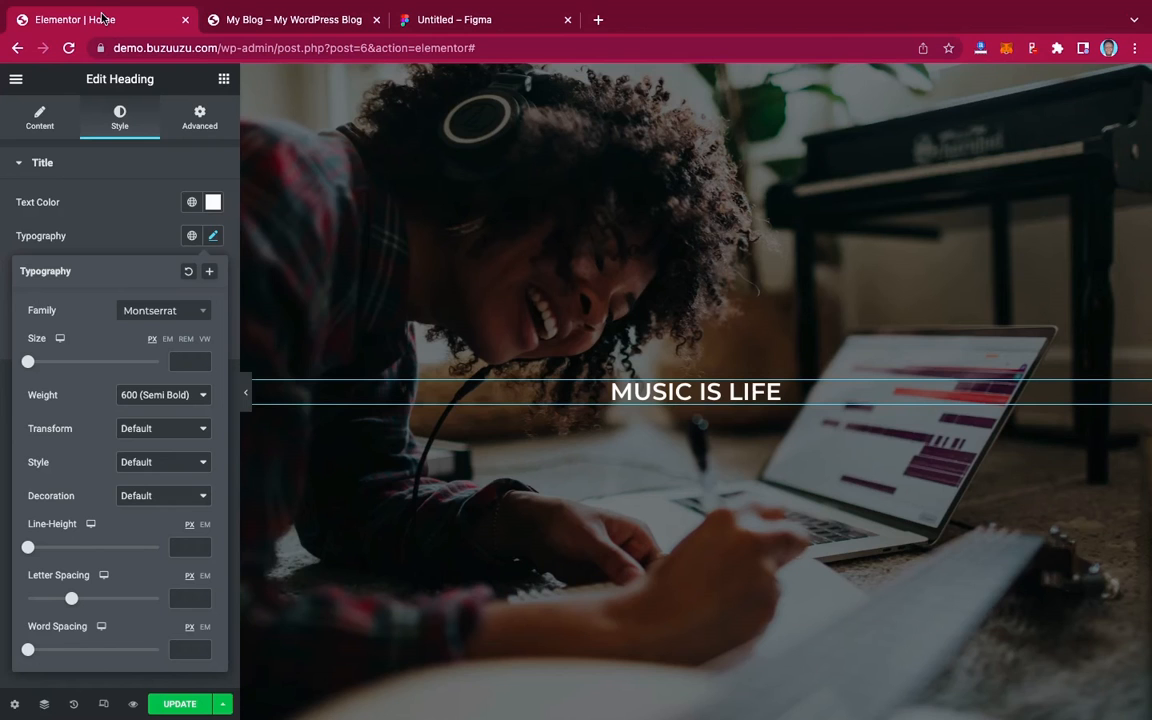
left_click(176, 397)
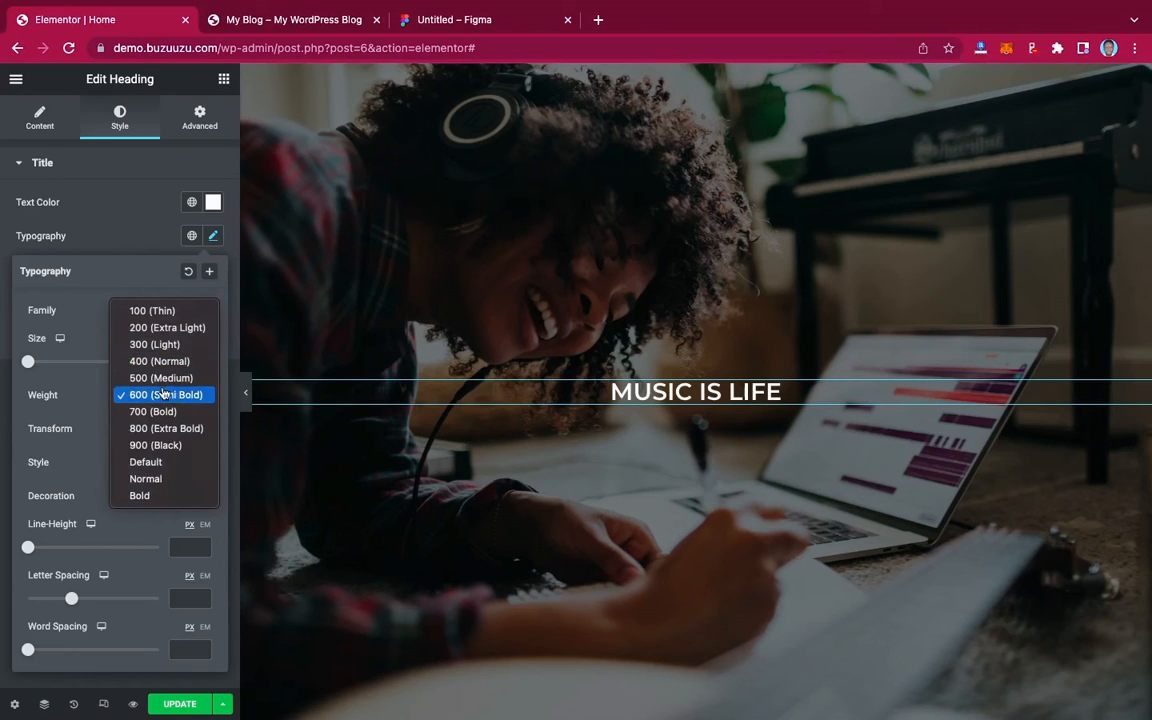
left_click(176, 397)
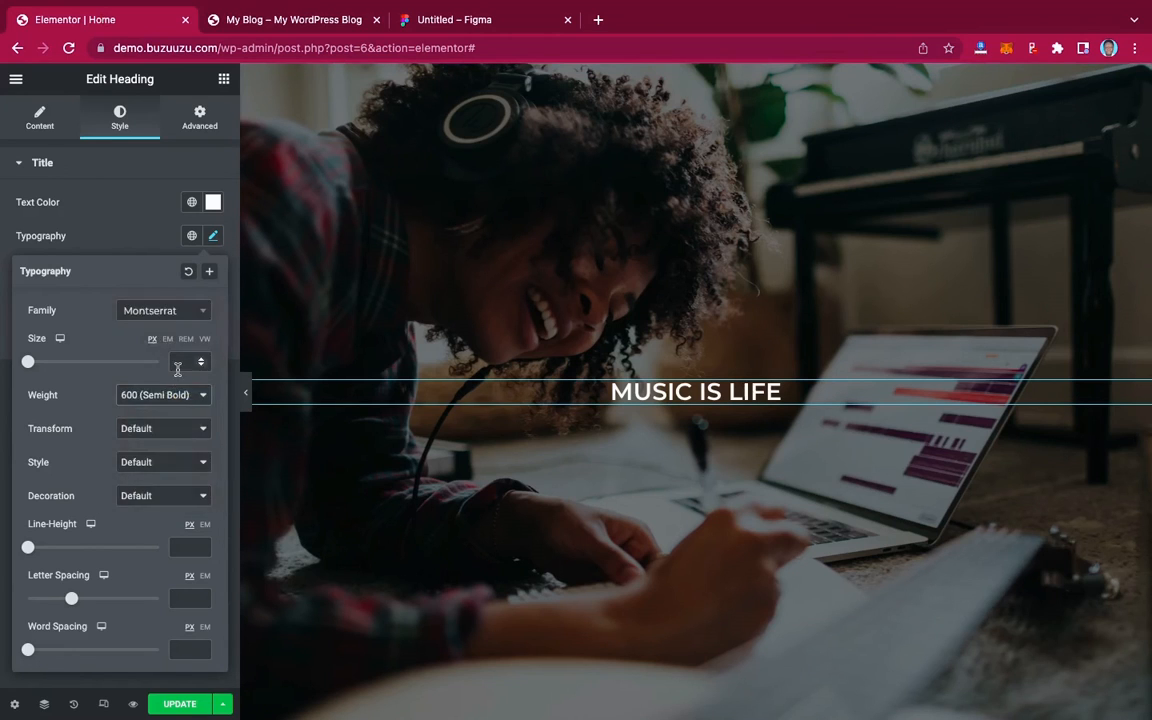
type("85")
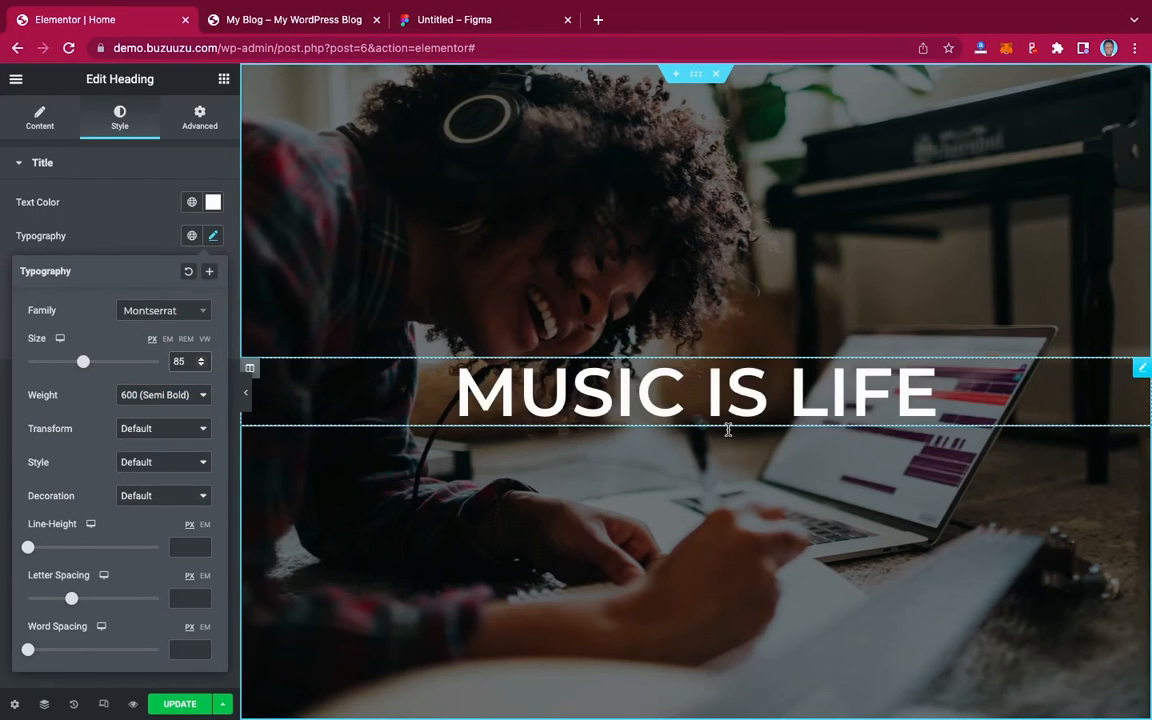
left_click(122, 242)
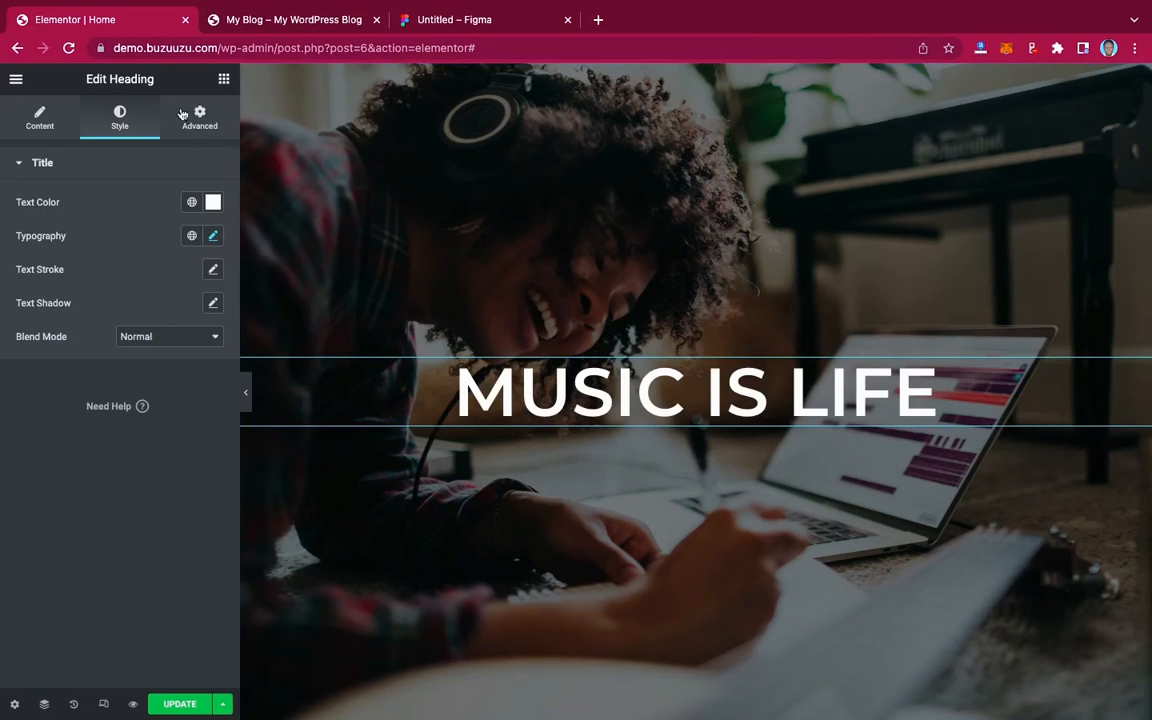
Check the subtitle text in the Figma mockup and duplicate the MUSIC IS LIFE heading in Elementor.
left_click(306, 18)
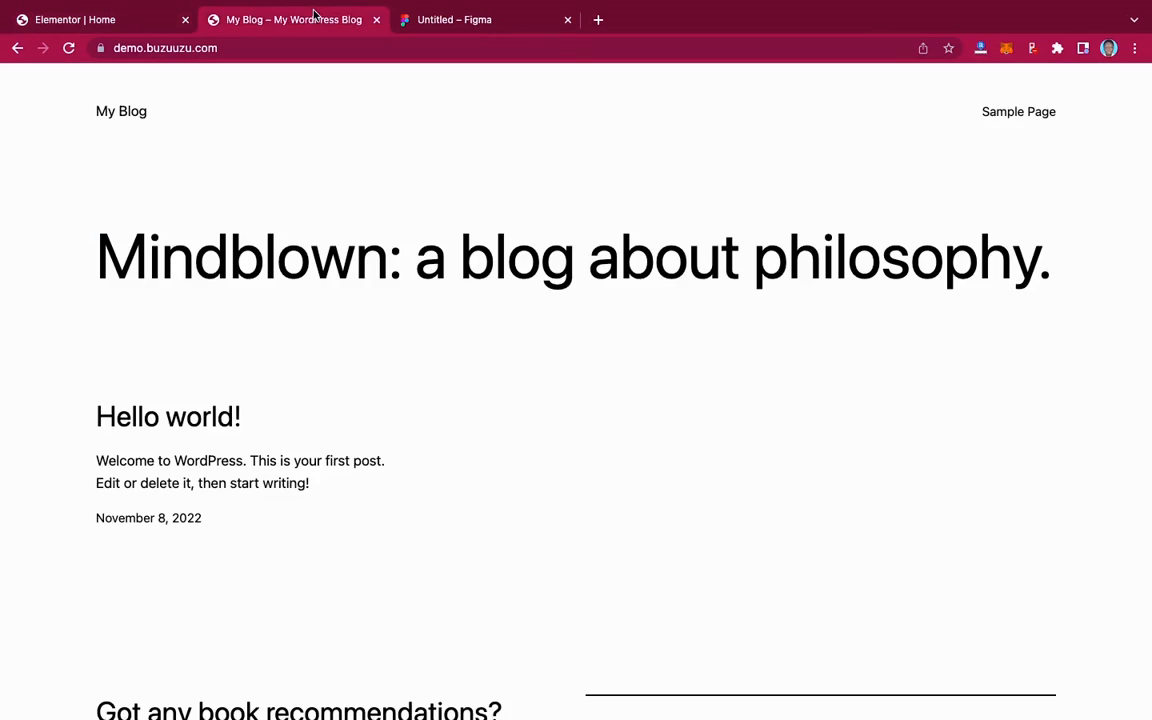
left_click(427, 20)
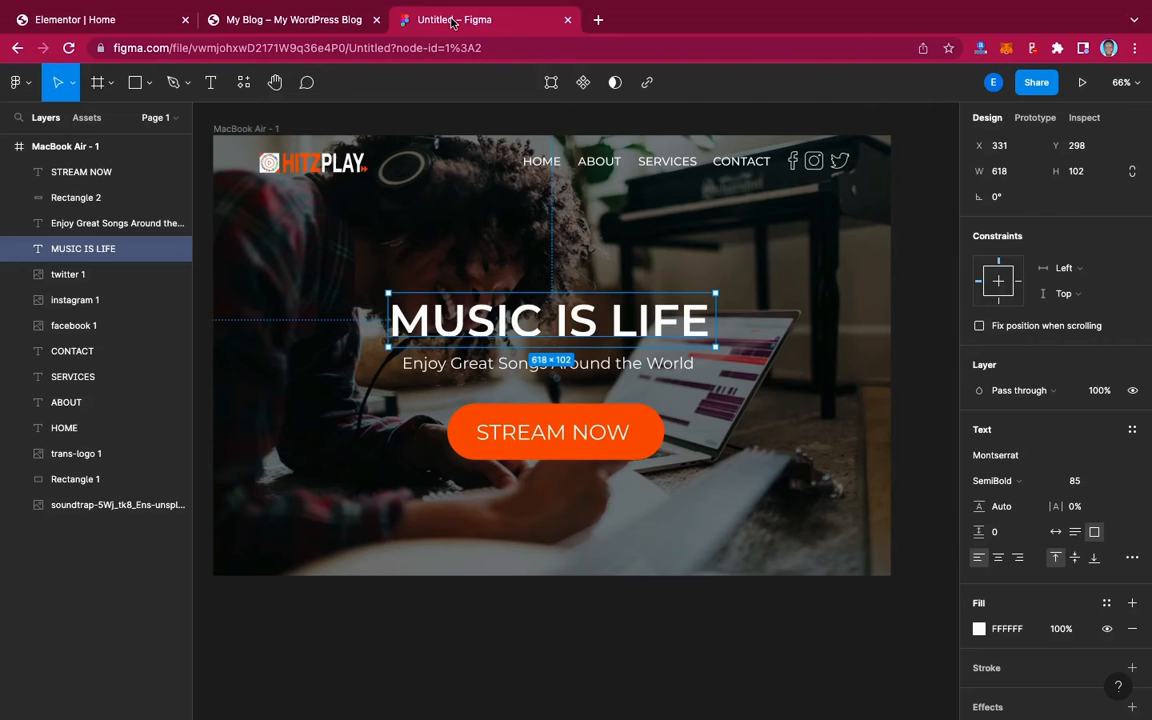
left_click(495, 368)
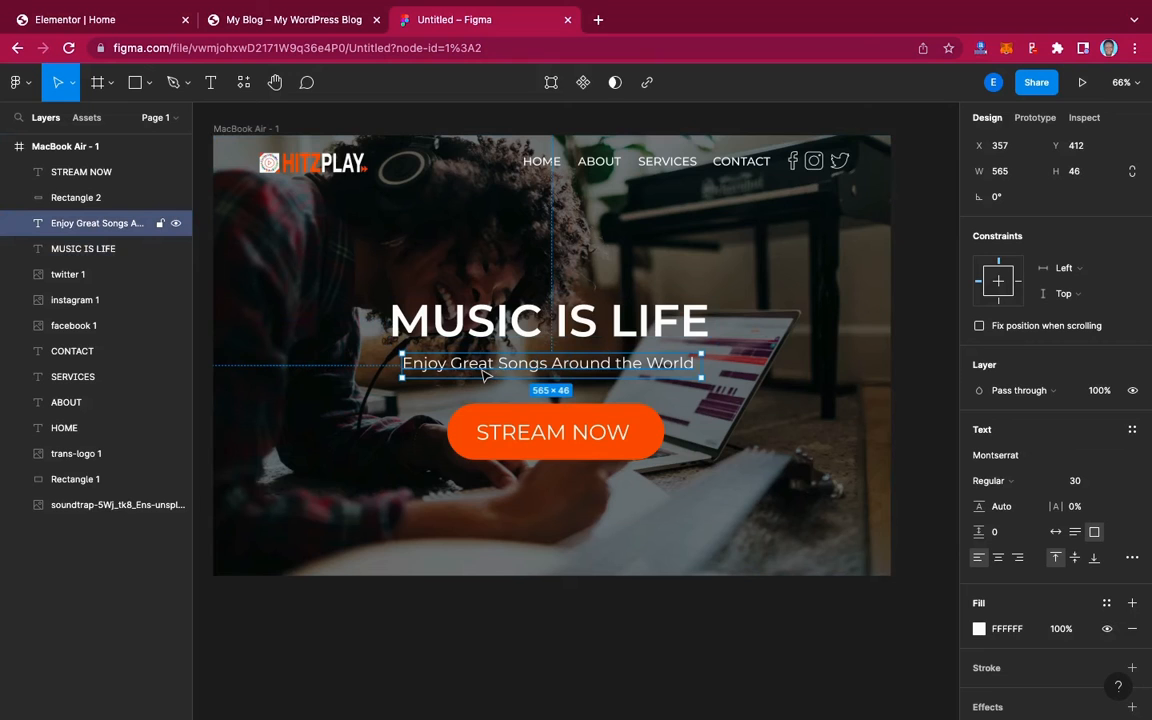
left_click(129, 22)
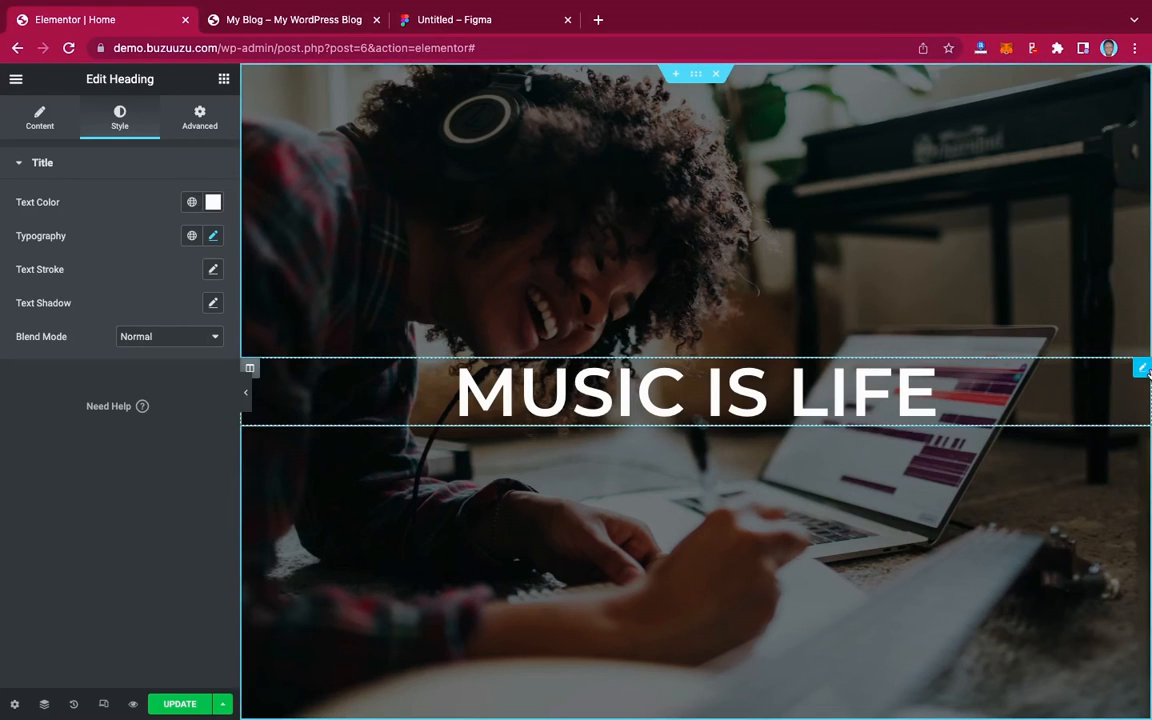
right_click(1142, 370)
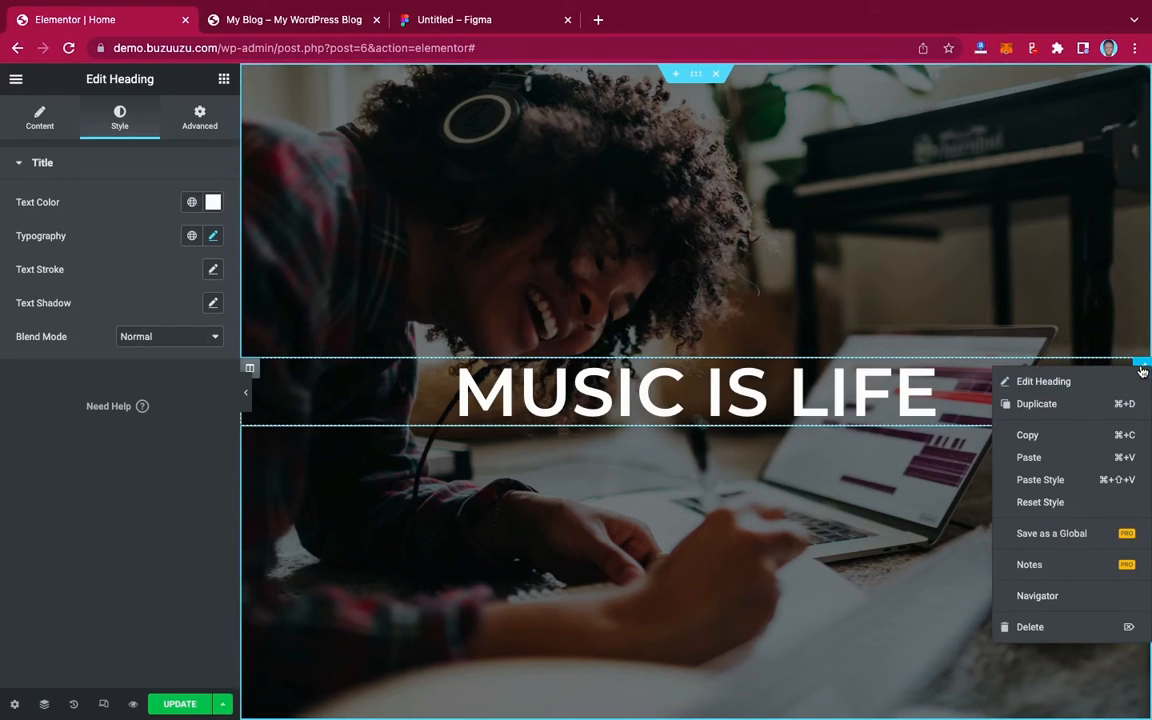
left_click(1040, 404)
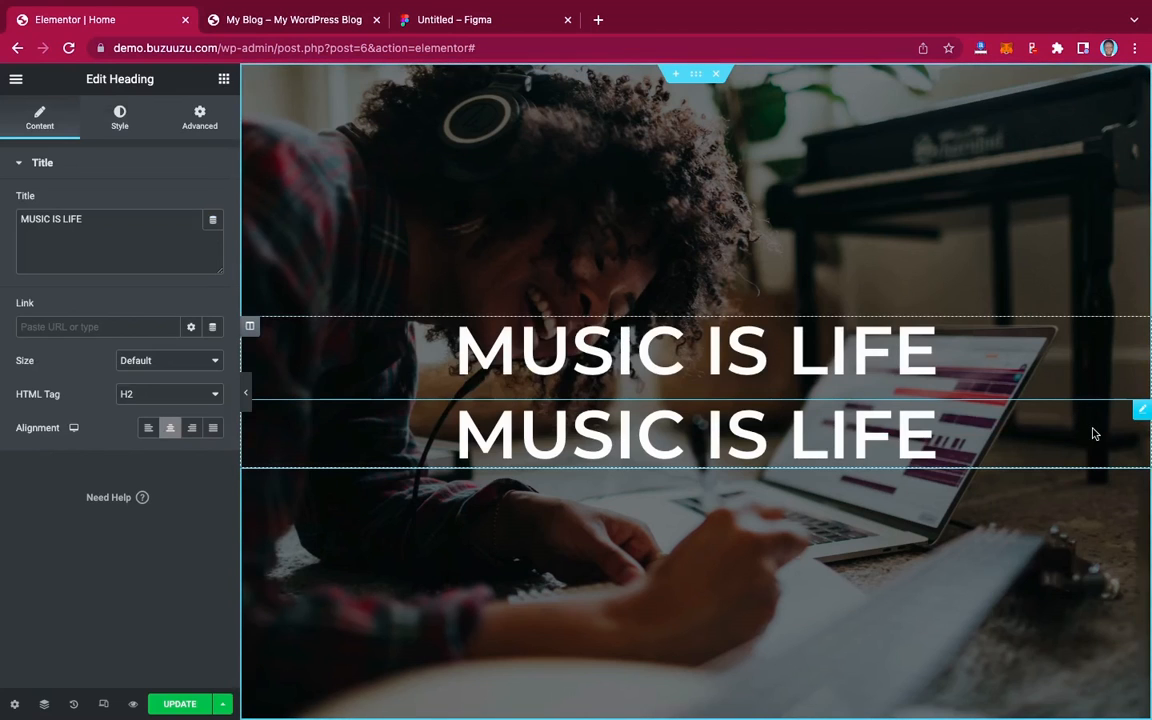
Replace the duplicated heading's title with "Enjoy Great songs Around the World", following the subtitle in the Figma mockup.
left_click(443, 28)
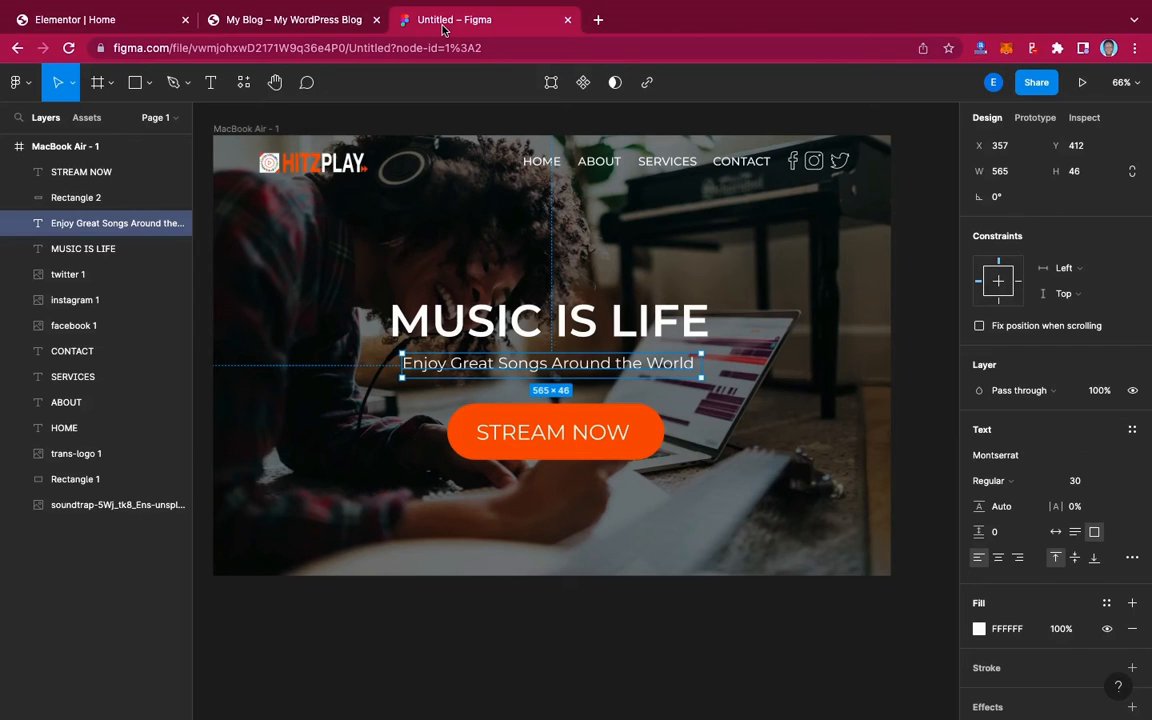
left_click(91, 19)
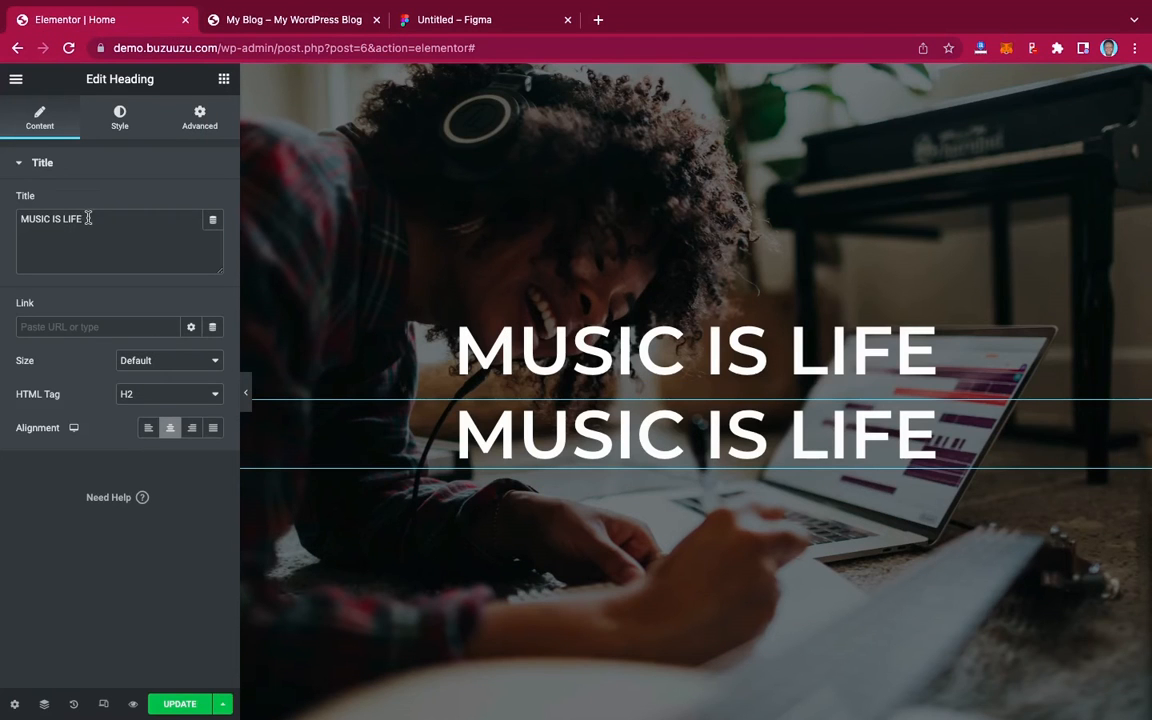
left_click_drag(88, 218, 2, 222)
type("E")
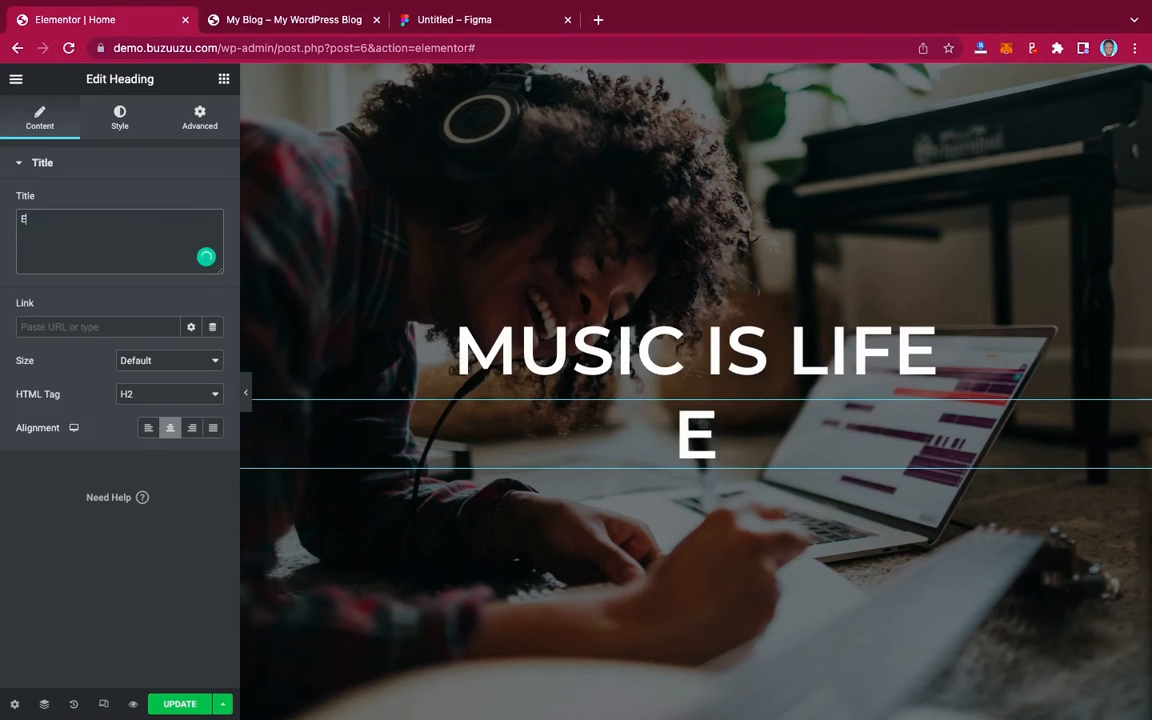
type("njo")
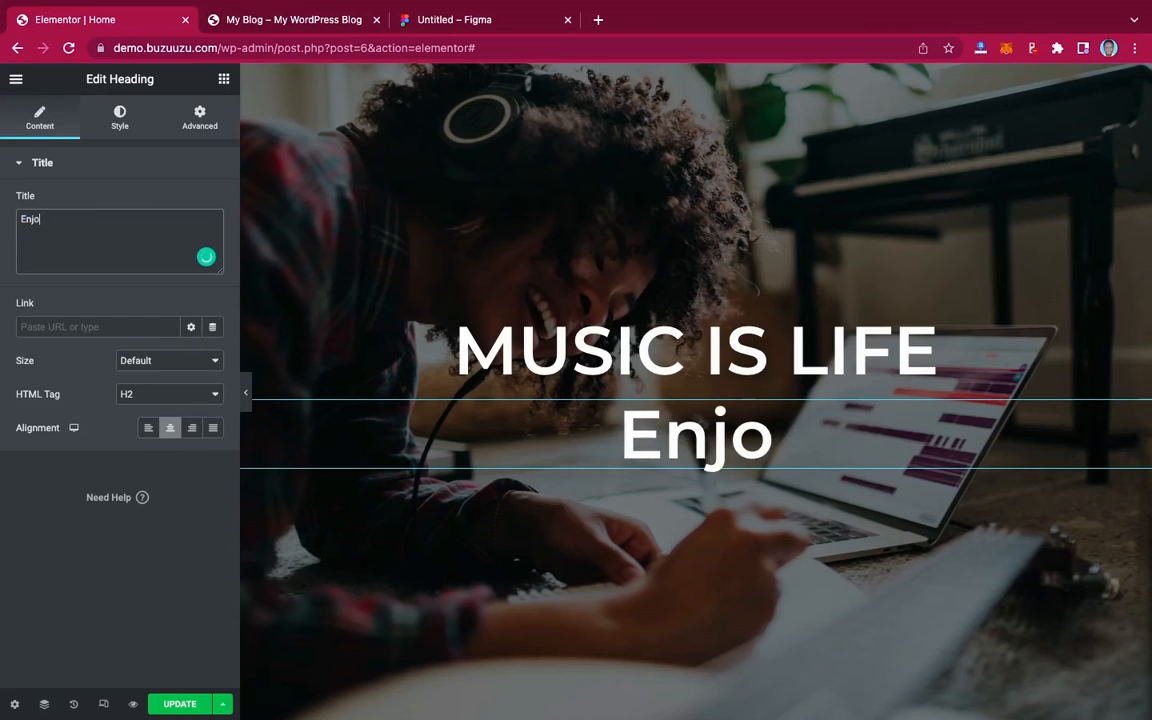
type("y Great ")
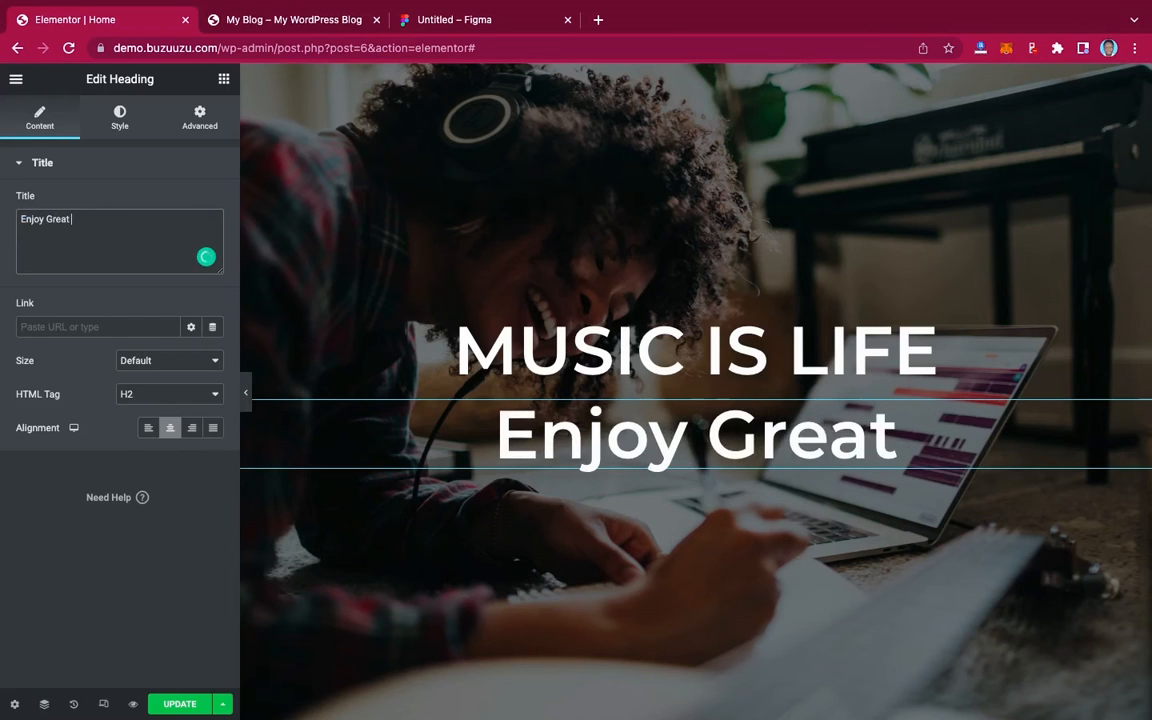
type("songs ")
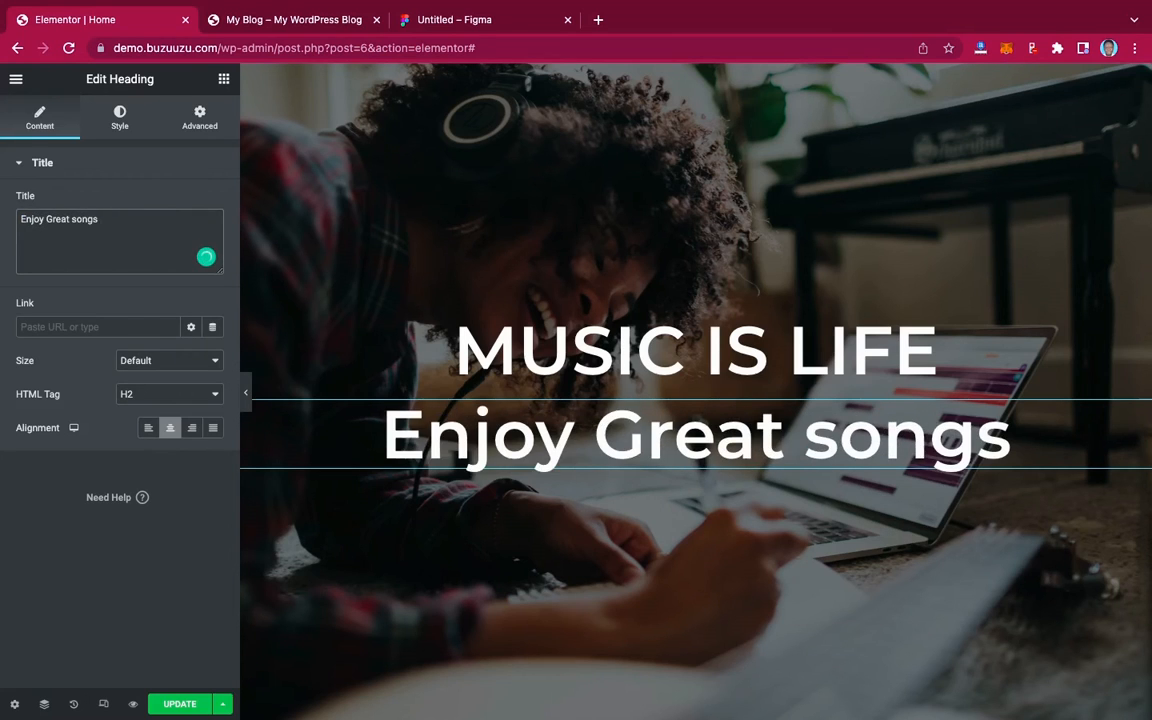
type("Arou")
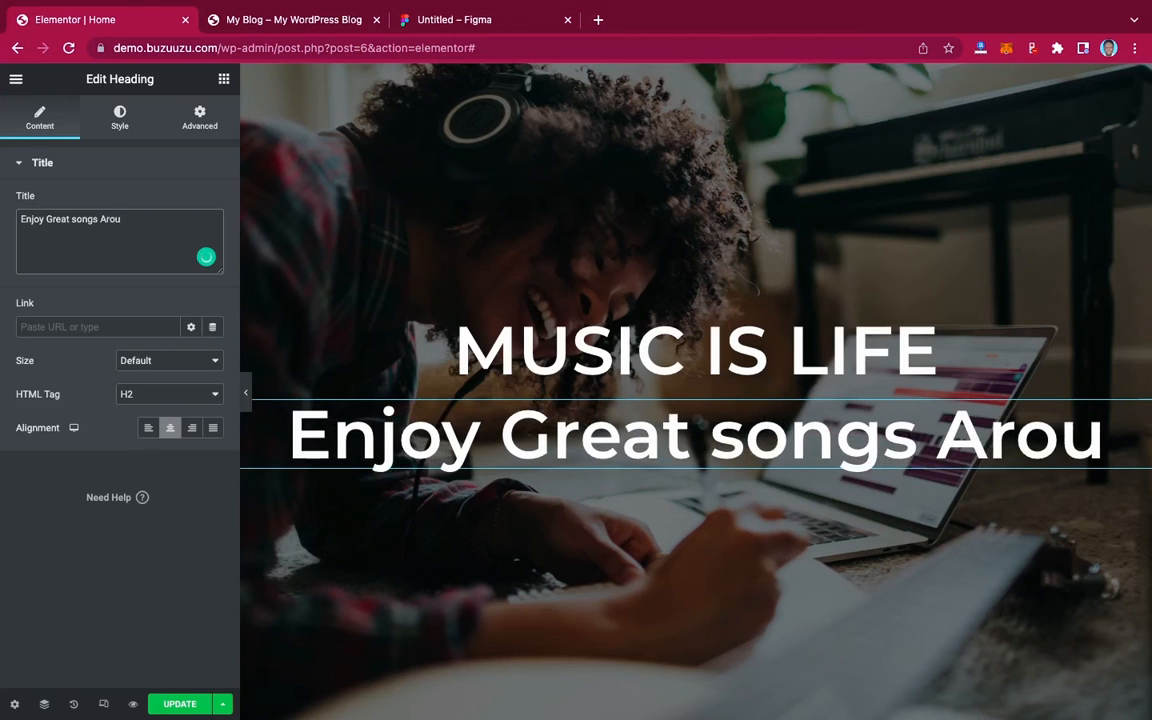
type("nd the ")
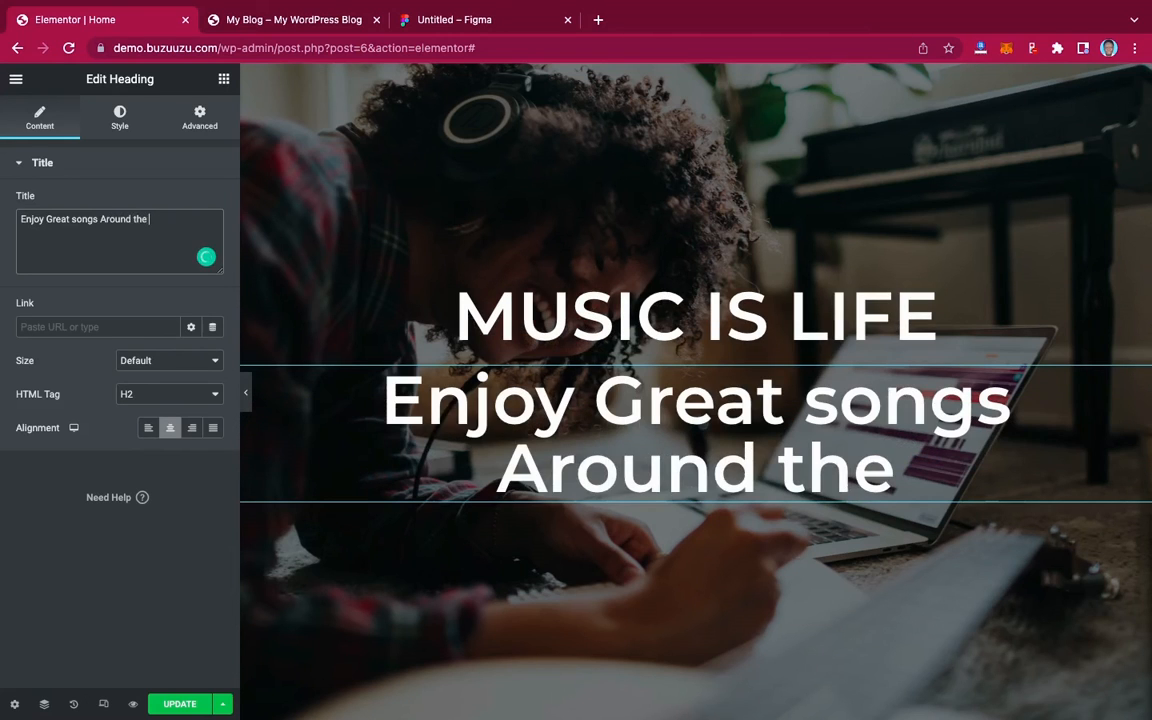
type("World")
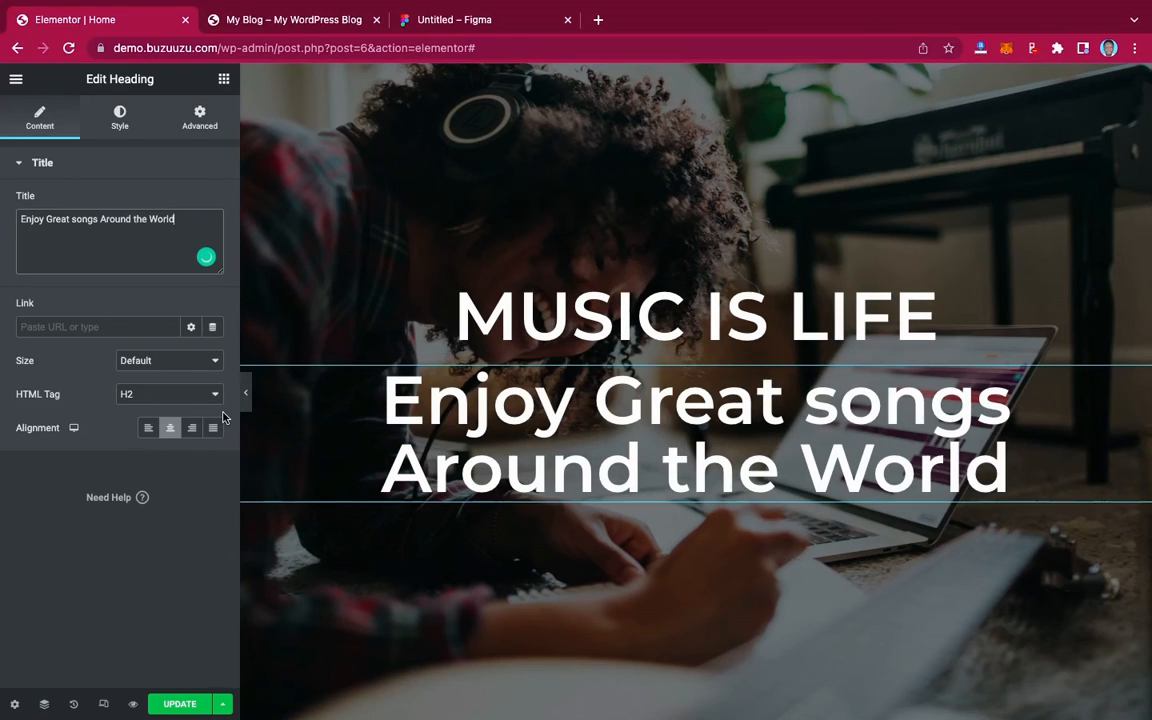
Check the subtitle's text size in the Figma mockup and set the second heading's font size to 30 px.
left_click(416, 25)
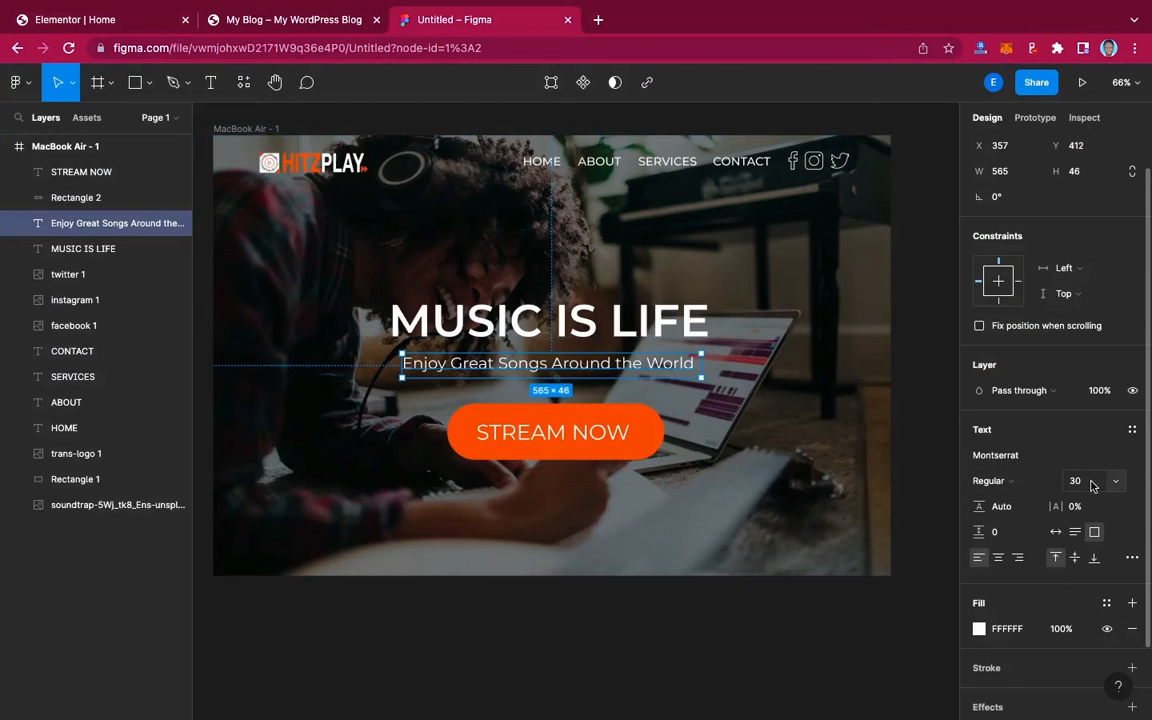
left_click(112, 22)
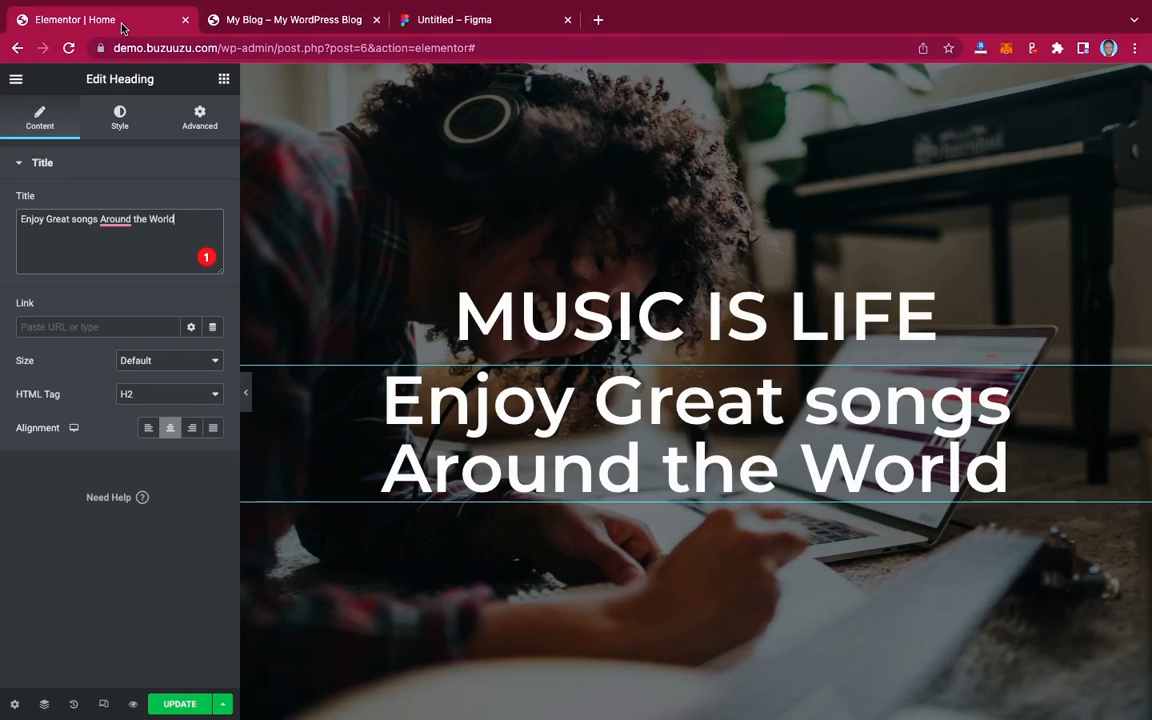
left_click(119, 118)
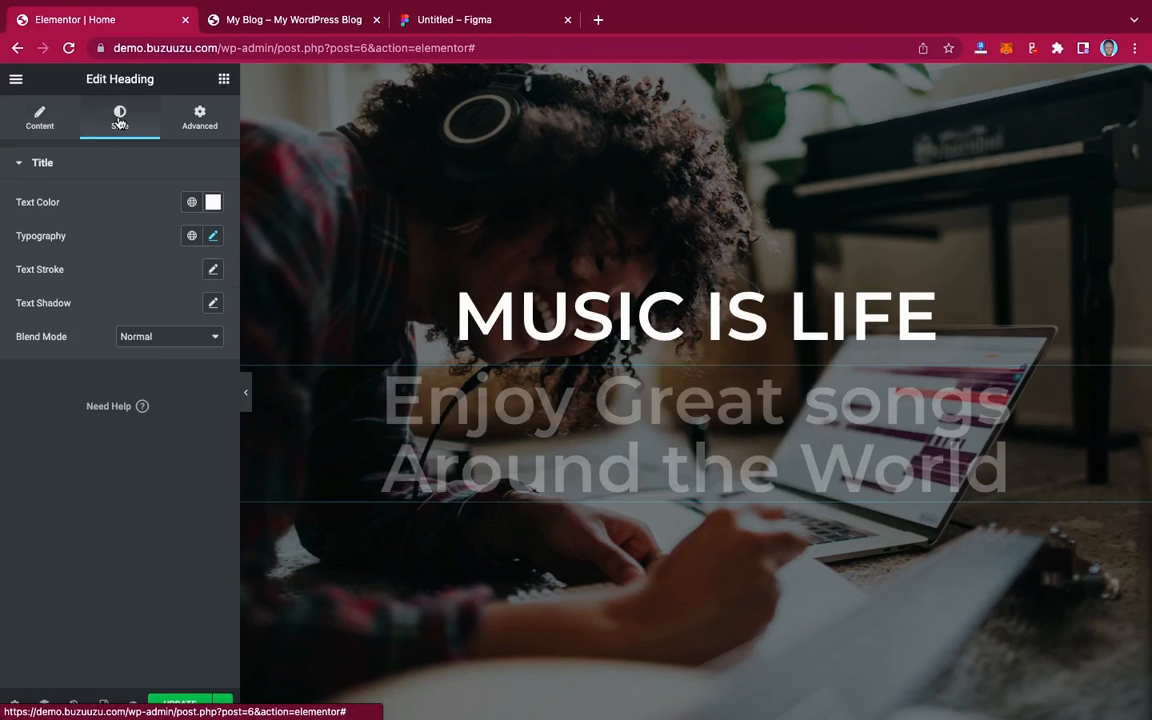
left_click(215, 237)
left_click(166, 312)
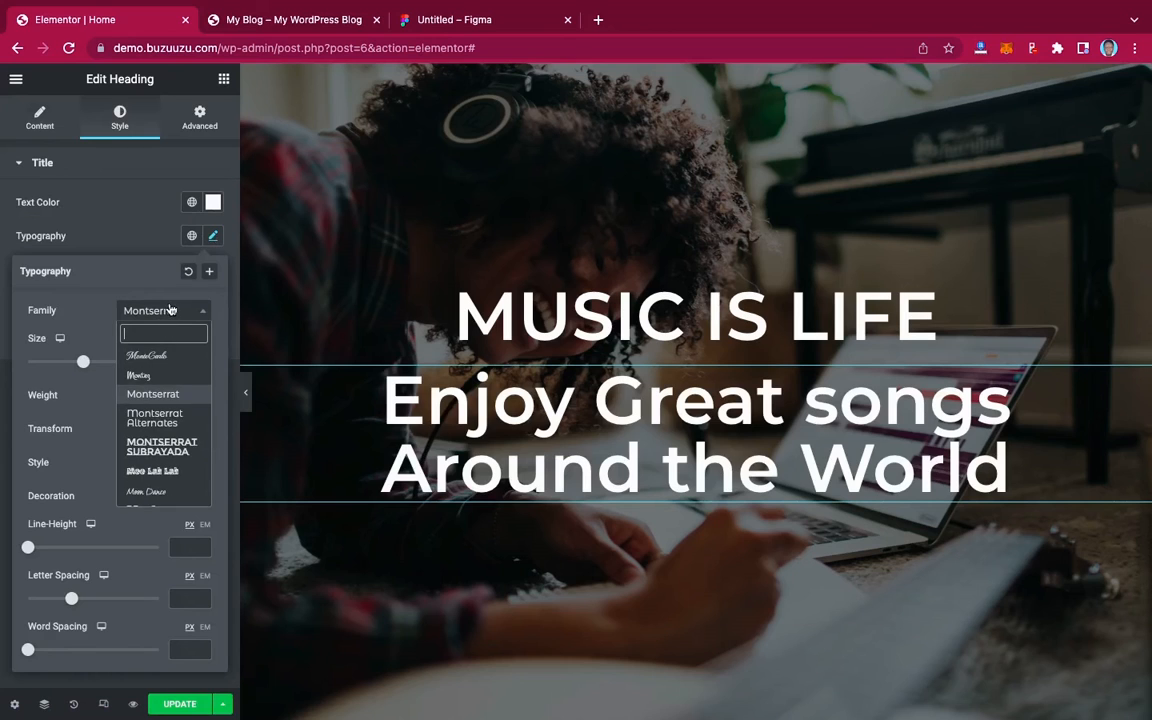
left_click(170, 311)
left_click_drag(190, 368, 166, 366)
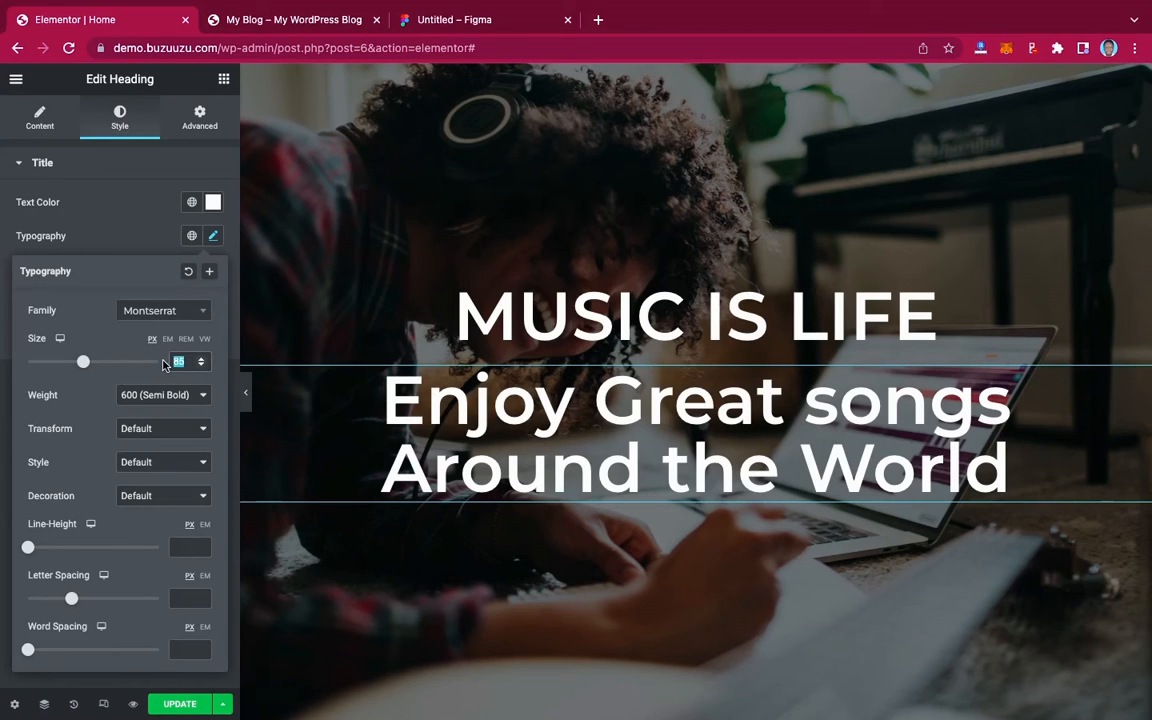
type("30")
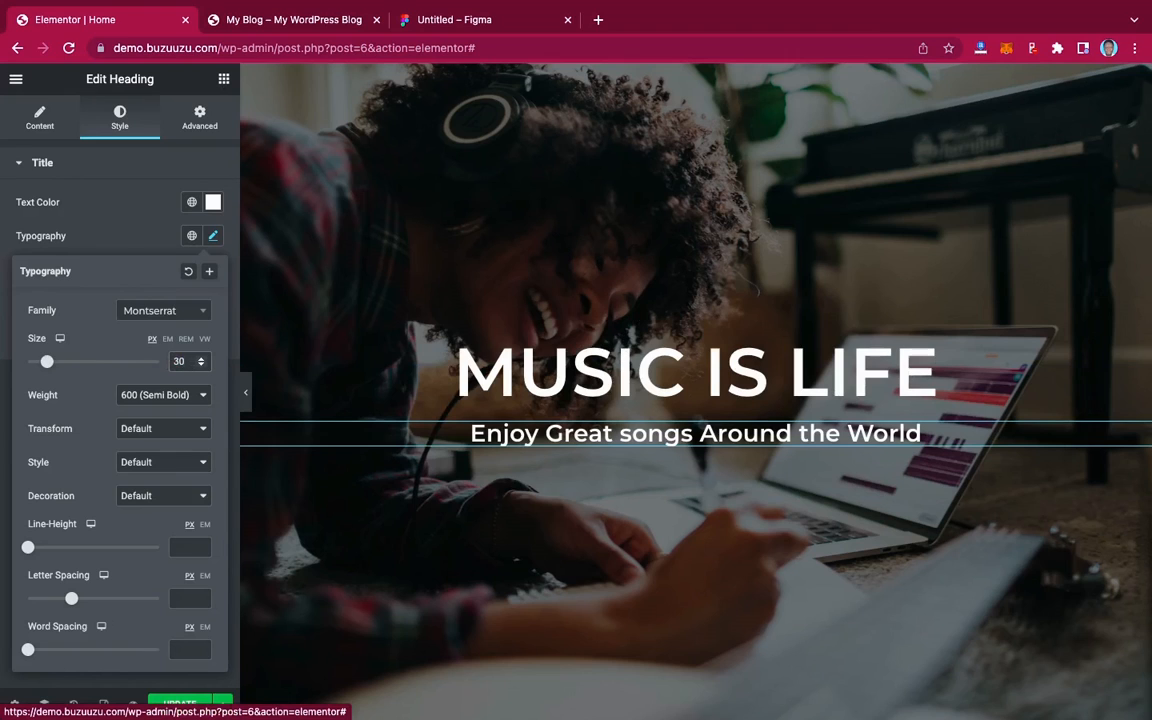
Set the subtitle heading's font weight to 400 (Normal) and close its typography settings.
left_click(142, 396)
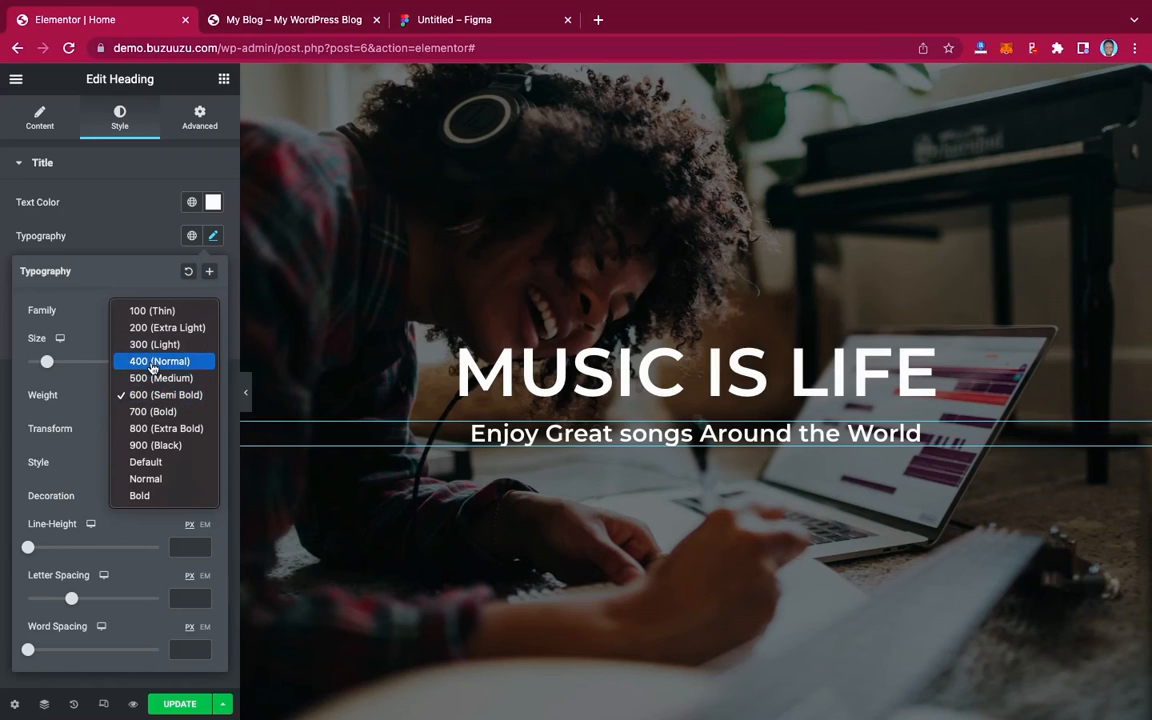
left_click(151, 364)
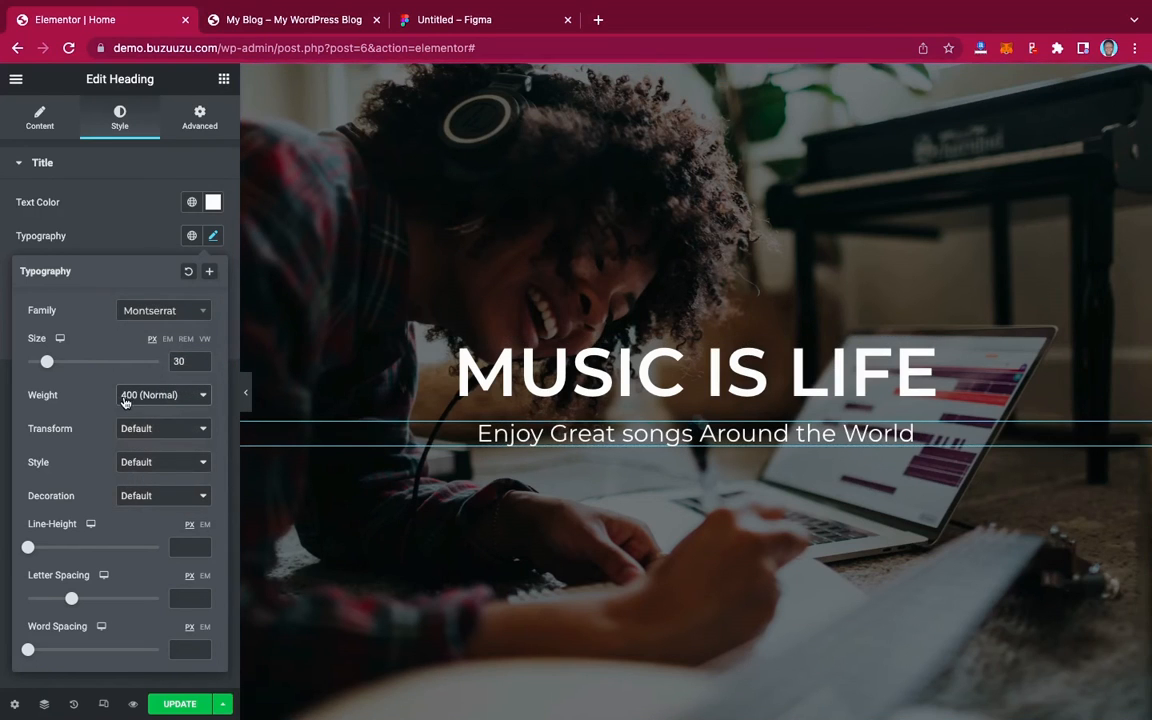
left_click(127, 246)
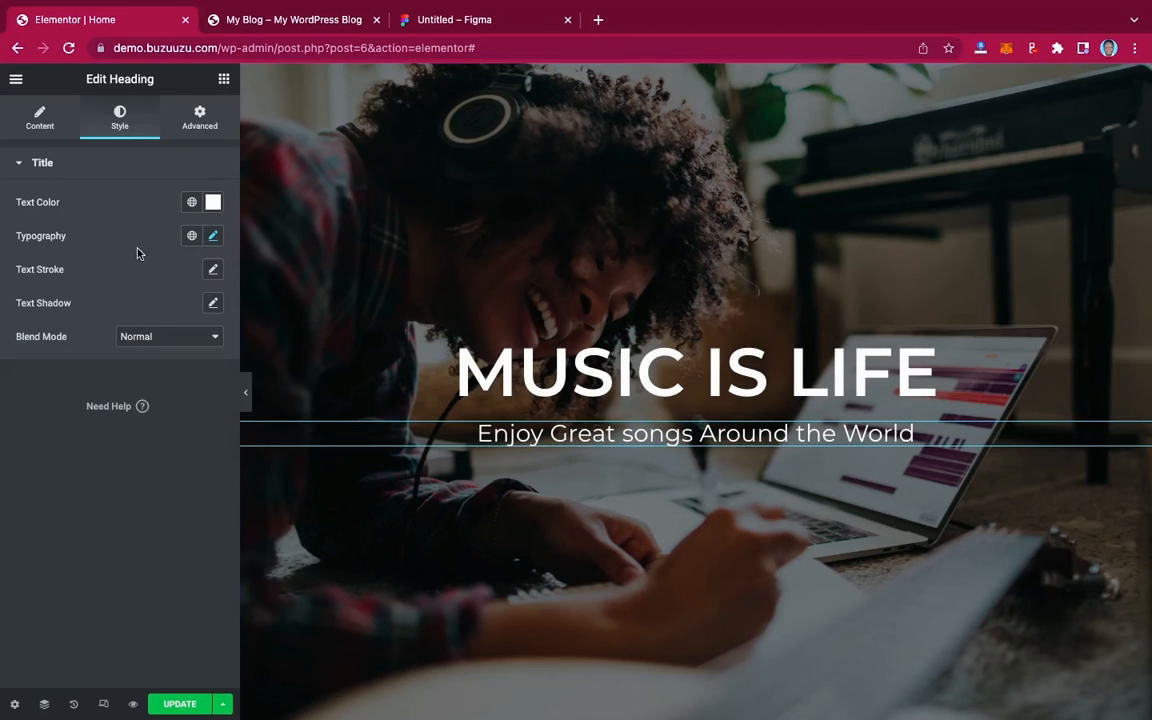
Add a Button widget directly below the subtitle heading in the hero section.
scroll(770, 463, "down", 1)
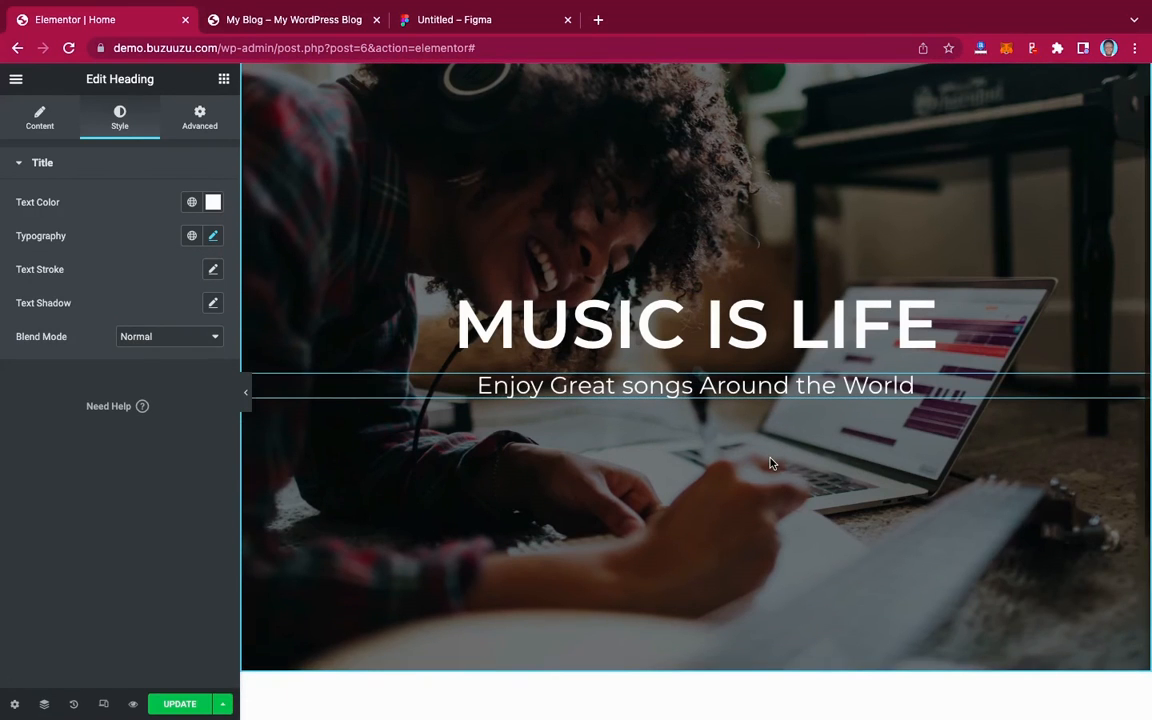
left_click(224, 80)
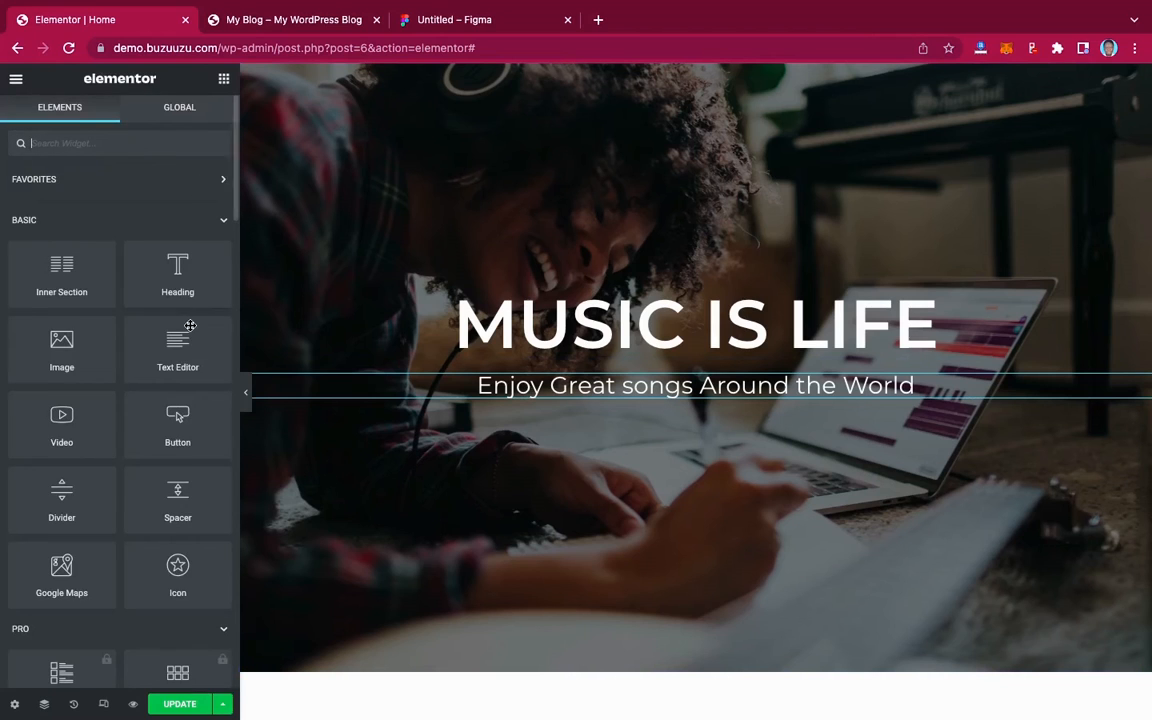
left_click_drag(177, 418, 751, 396)
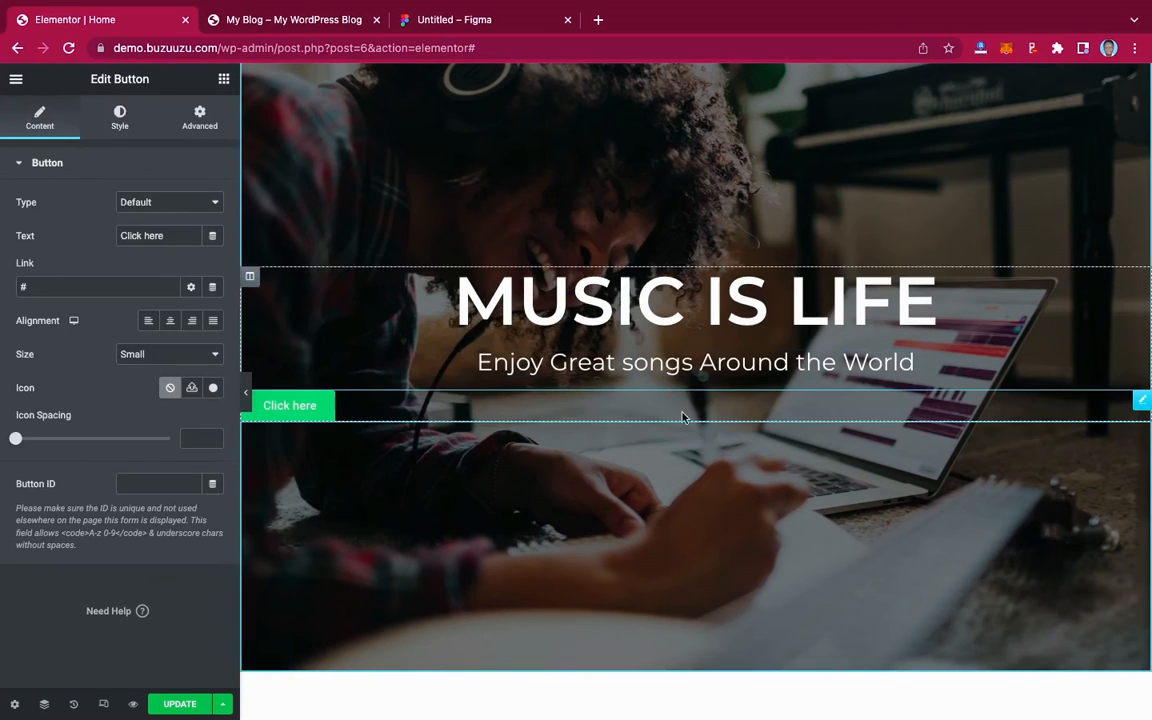
Center-align the new button and check the text properties of the STREAM NOW label in the Figma mockup.
left_click(170, 321)
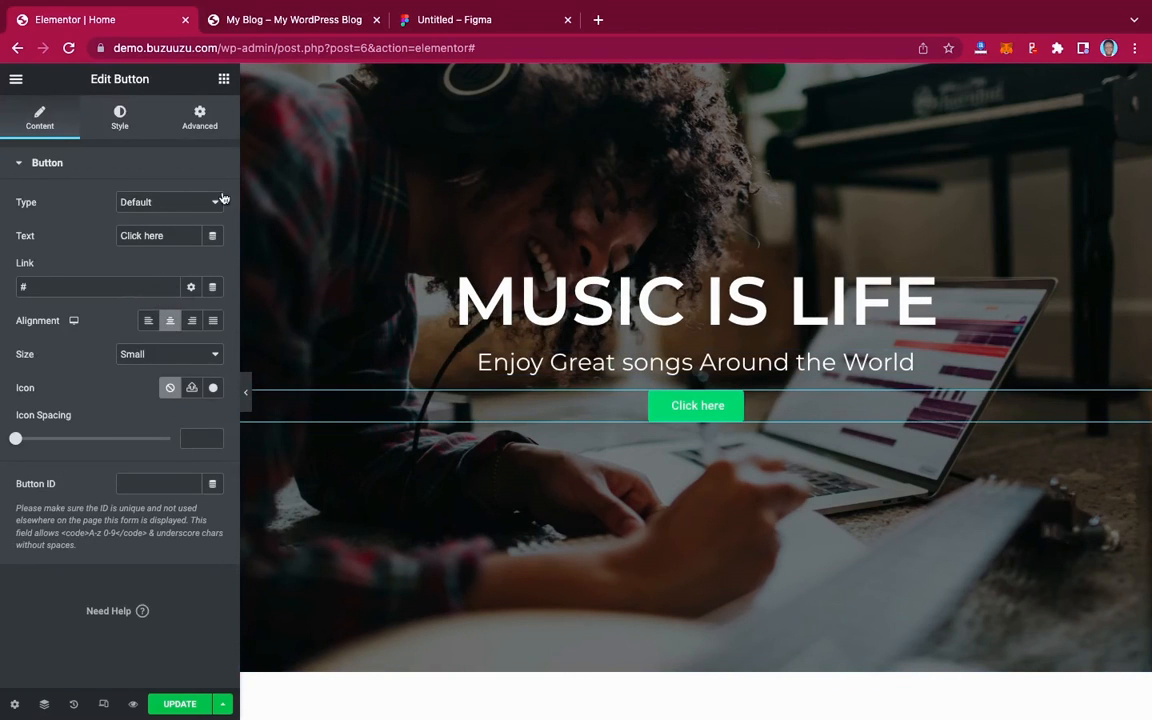
left_click(447, 28)
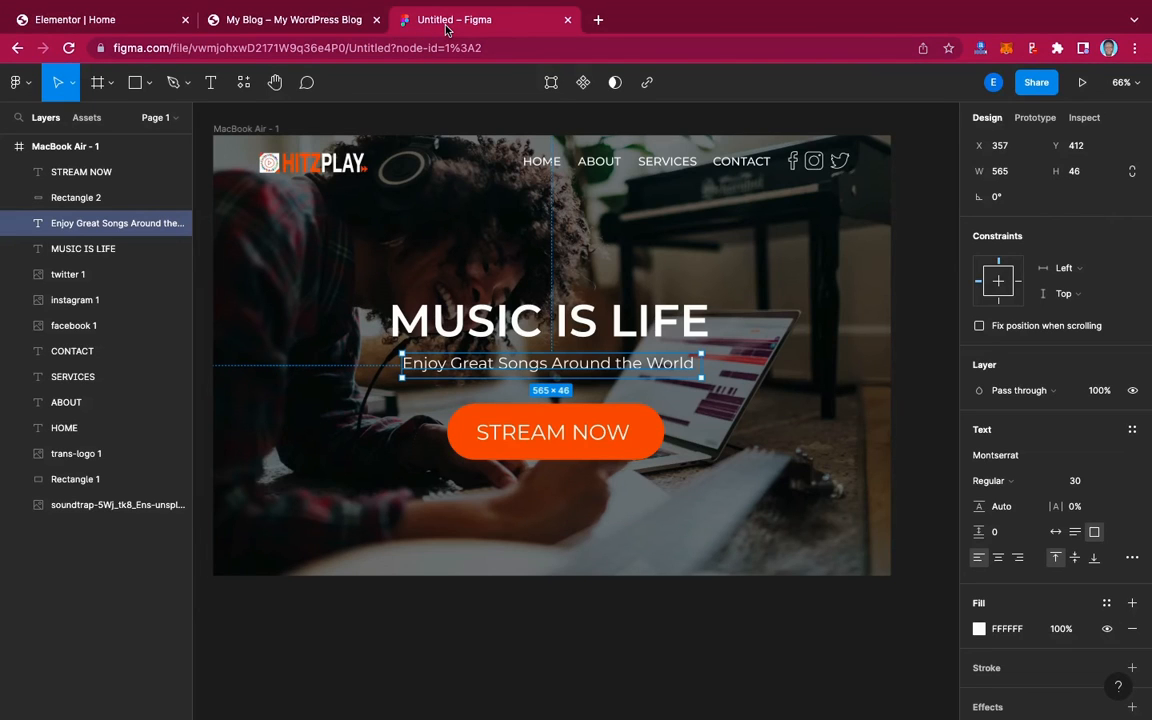
left_click(561, 436)
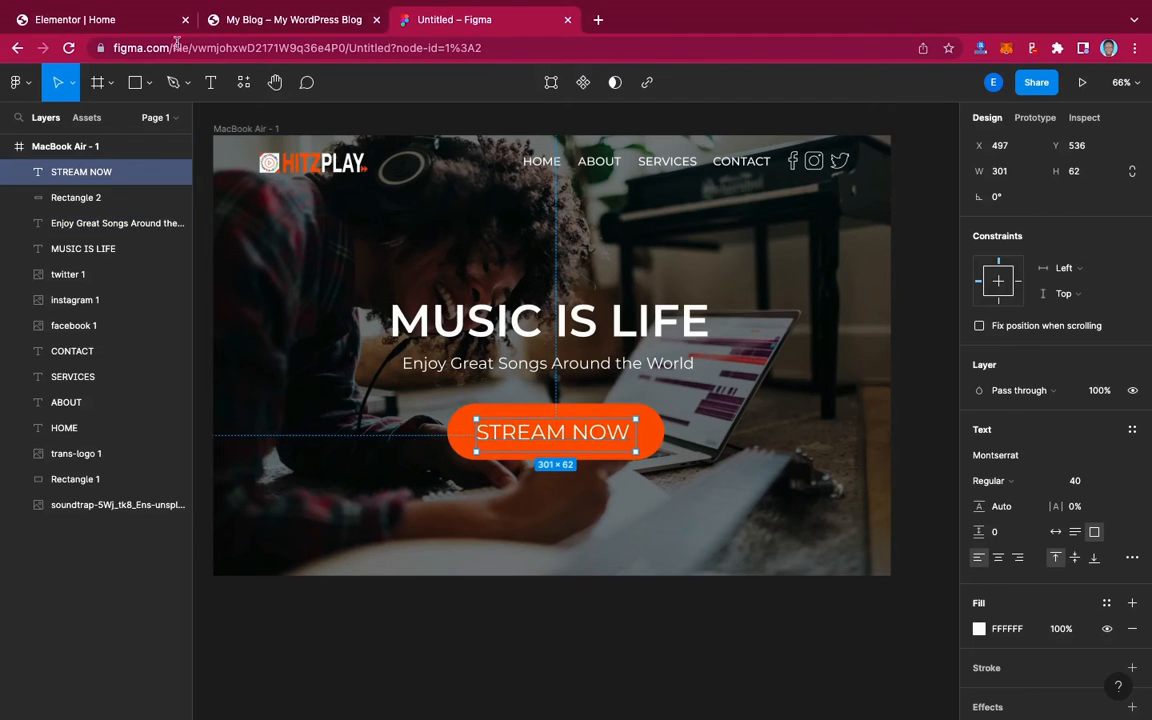
left_click(78, 22)
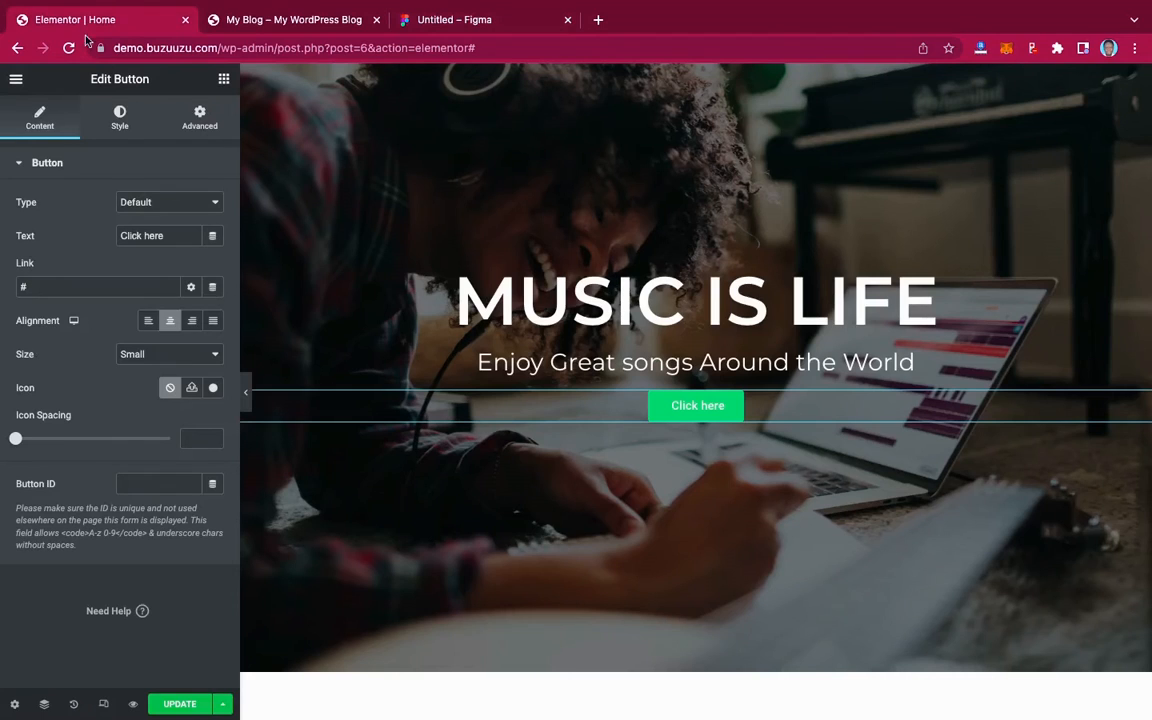
Replace the button's placeholder text with "STREAM NOW" in Elementor, keeping the Default type and the # link.
left_click(172, 202)
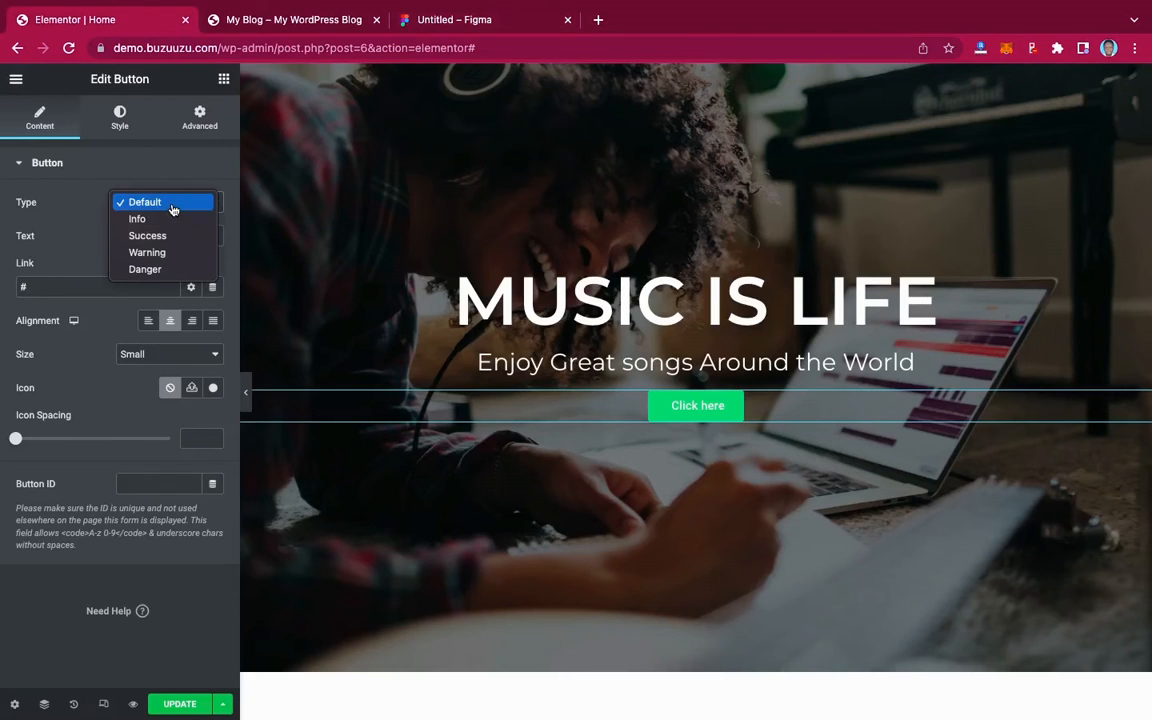
left_click(27, 190)
left_click_drag(35, 287, 8, 287)
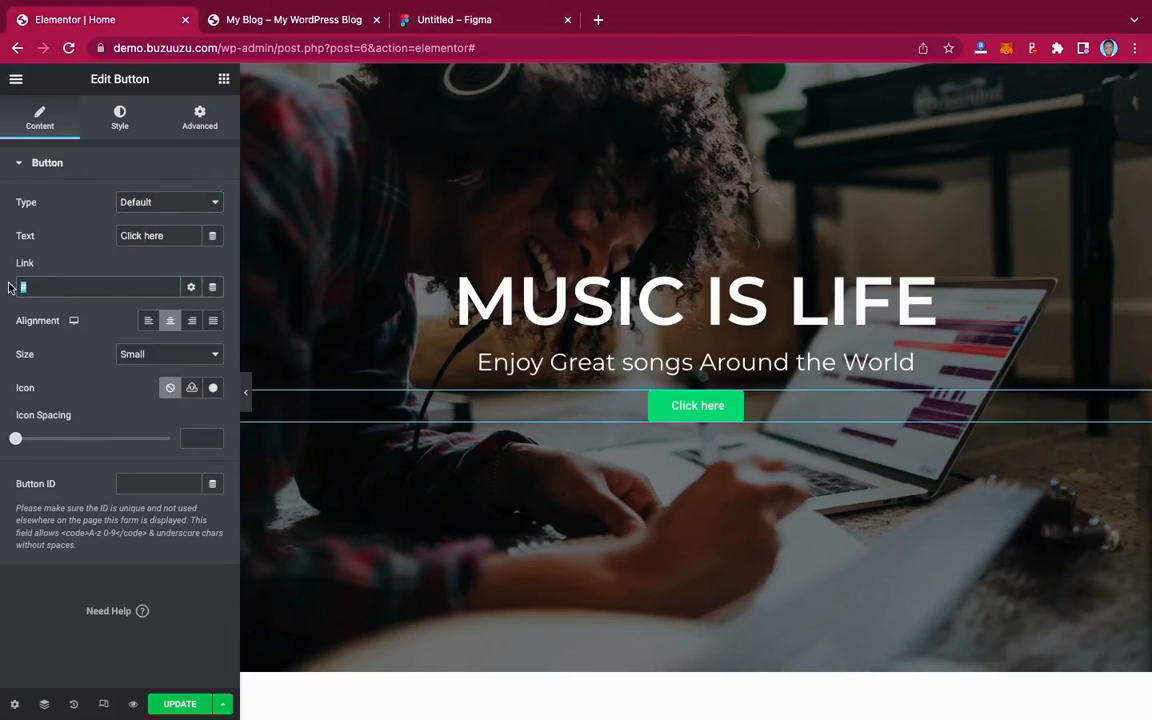
left_click_drag(166, 235, 113, 236)
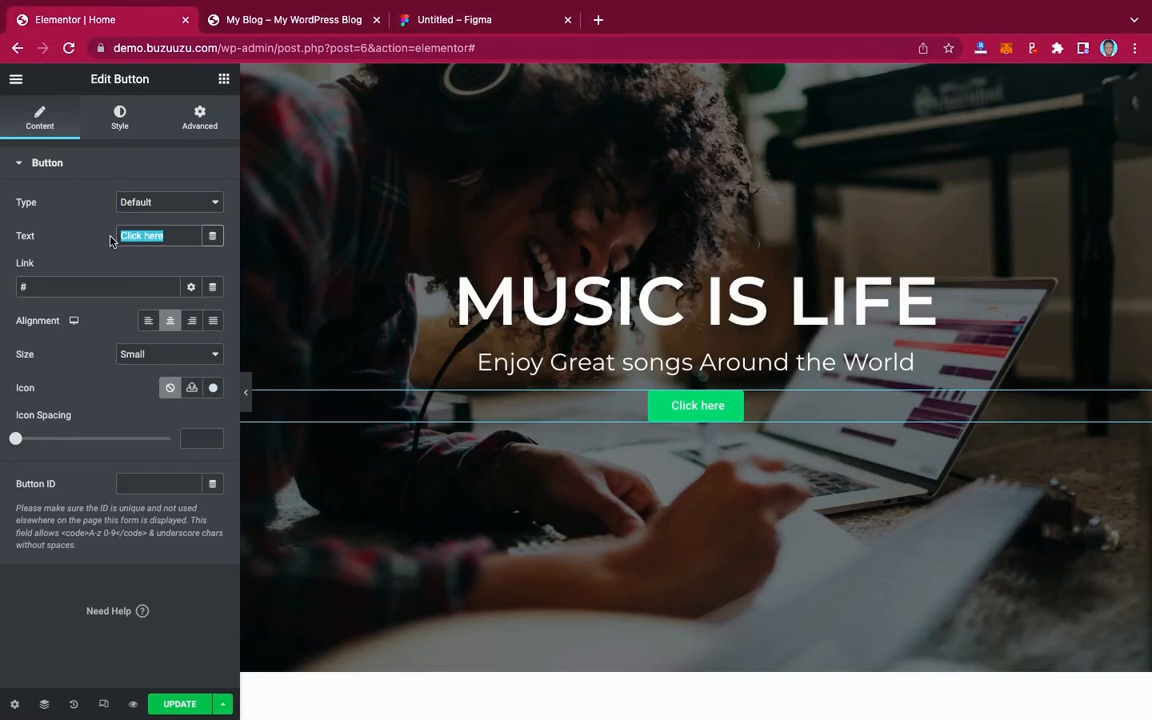
key("BackSpace")
type("STRE")
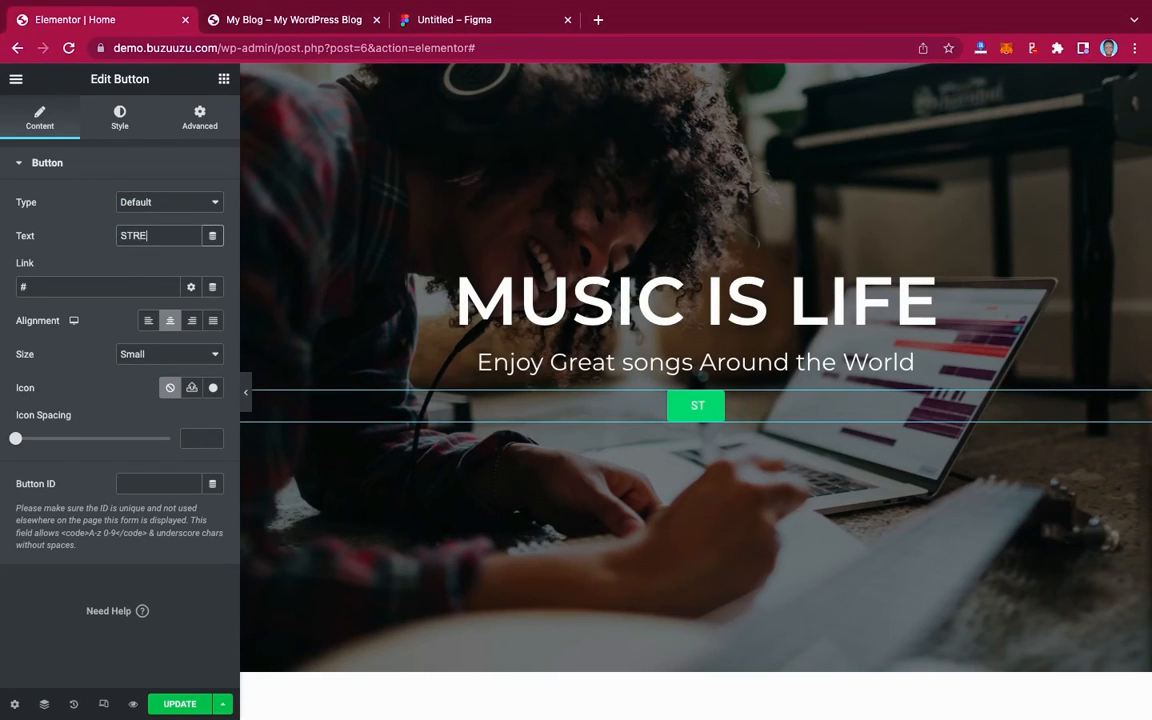
type("AM NOW")
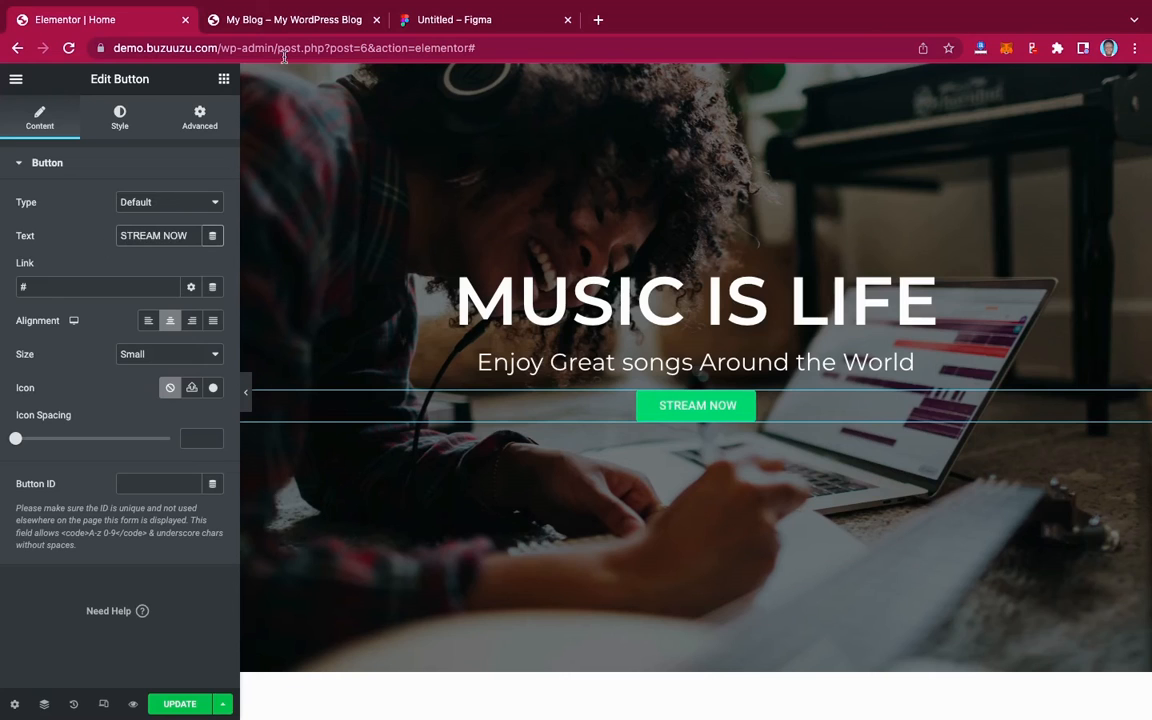
Check the button label's typography in the Figma mockup and set the Elementor button's font family to Montserrat.
left_click(430, 24)
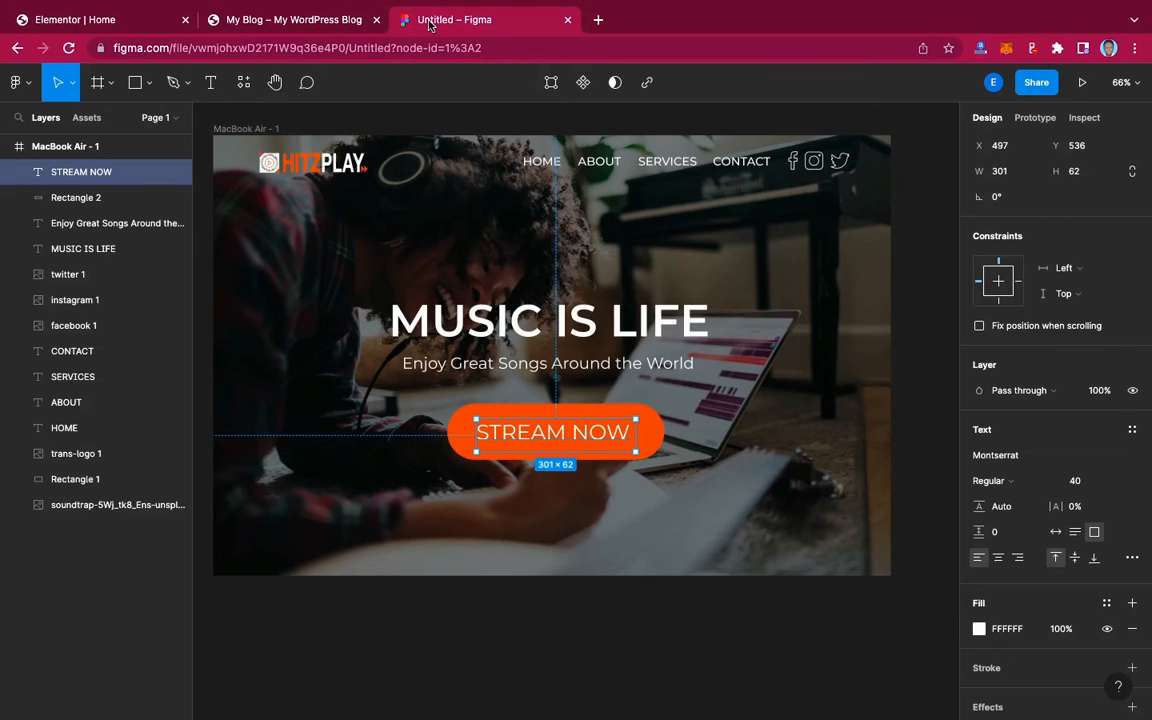
left_click(126, 19)
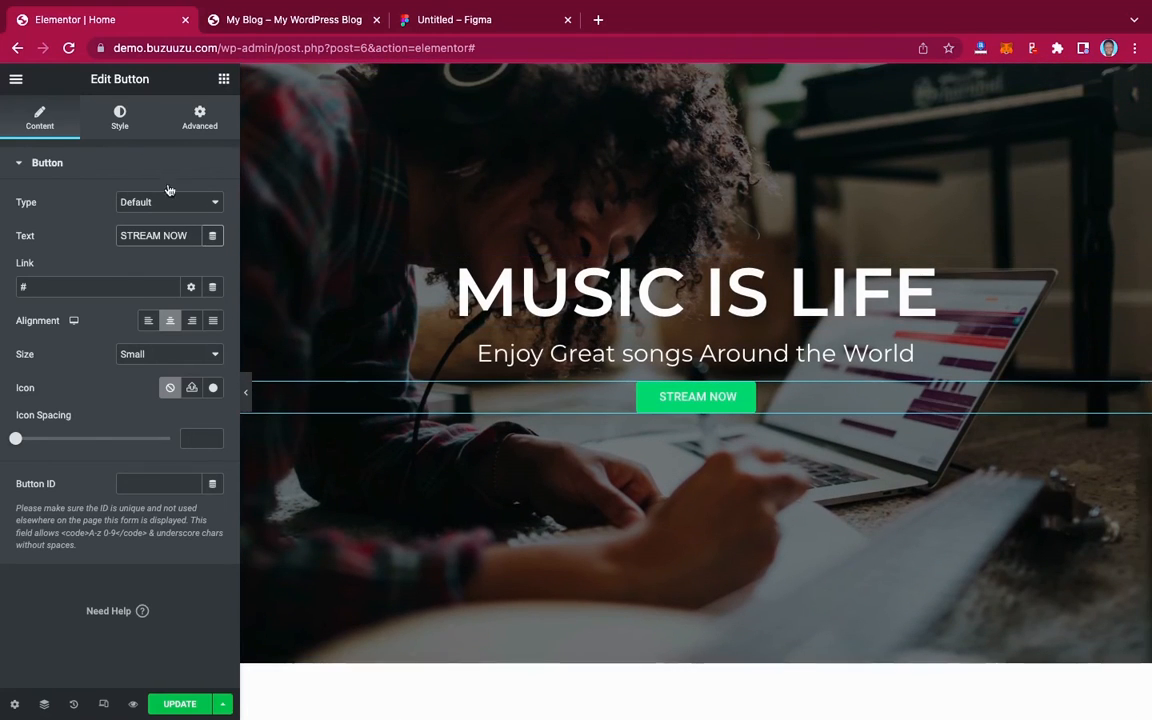
left_click(122, 125)
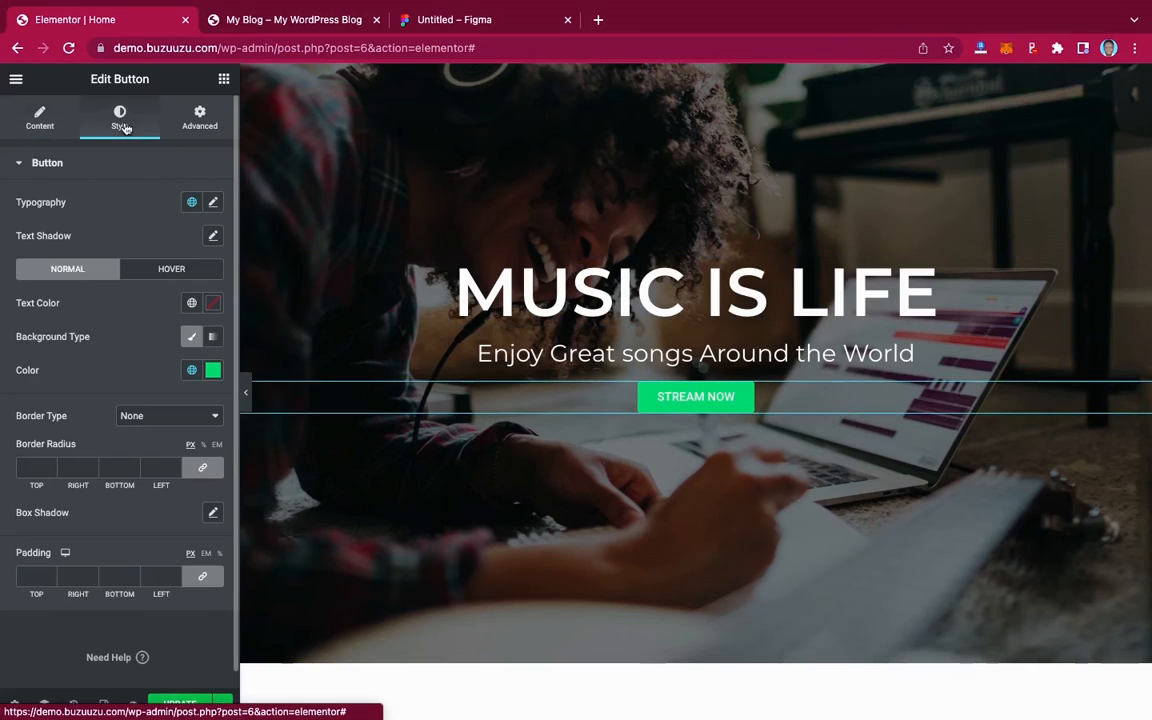
left_click(212, 204)
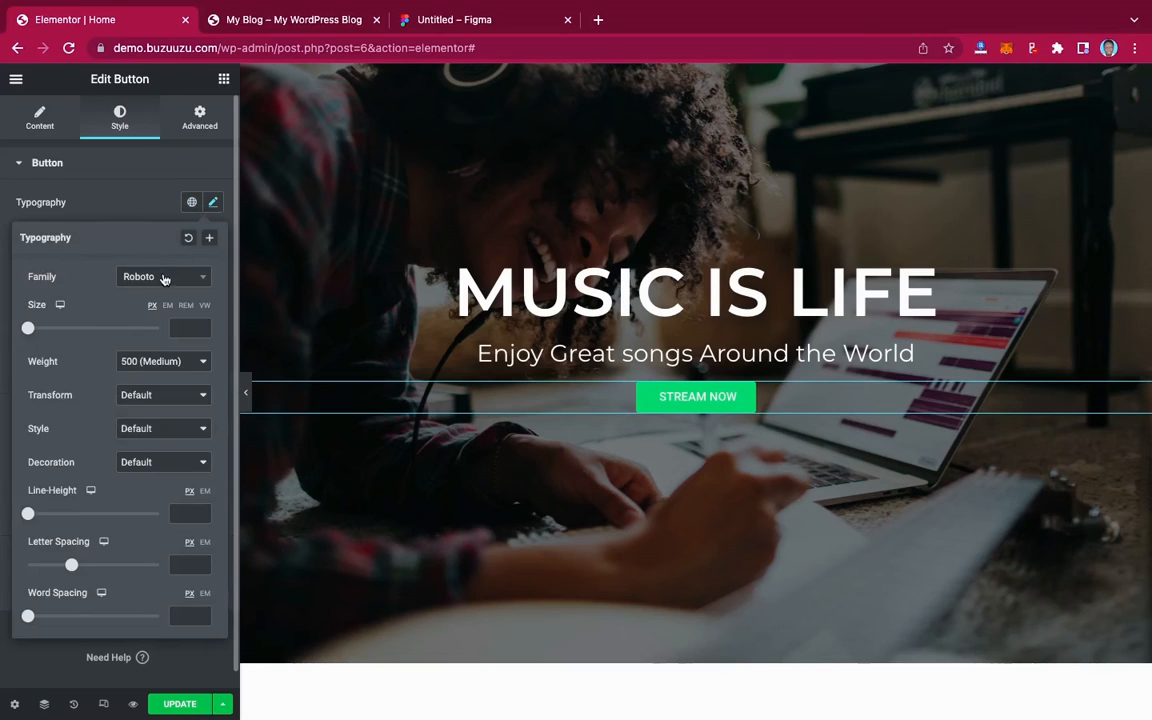
left_click(163, 276)
type("MONTS")
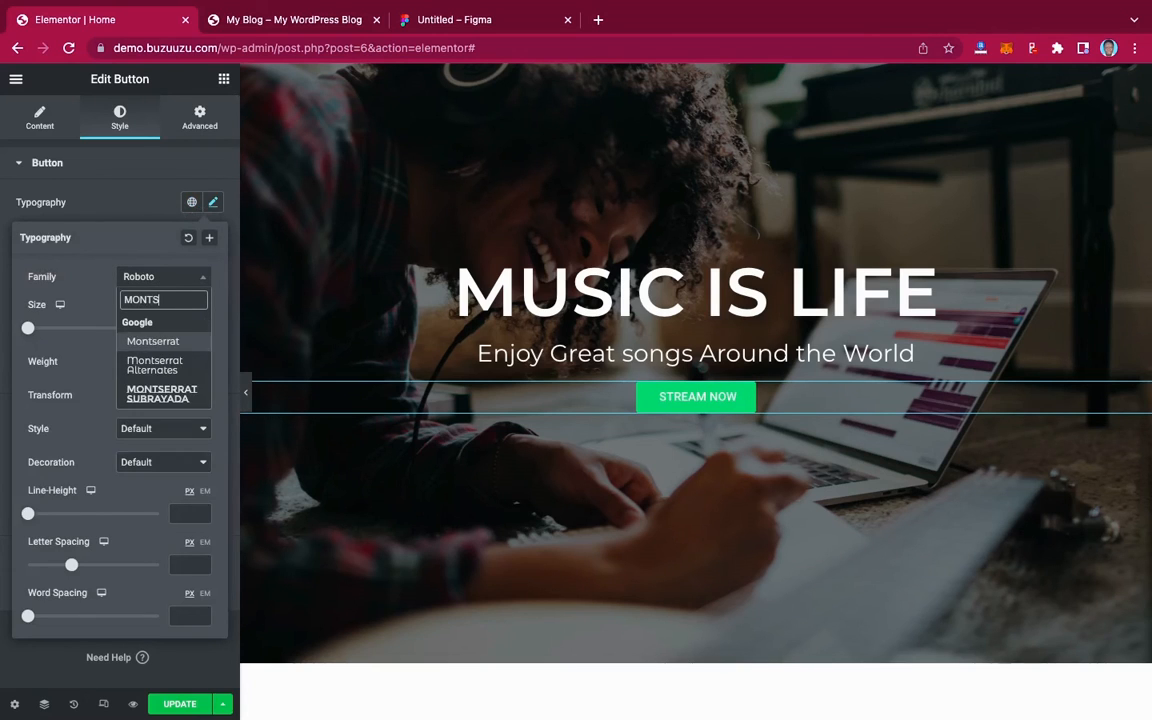
left_click(160, 342)
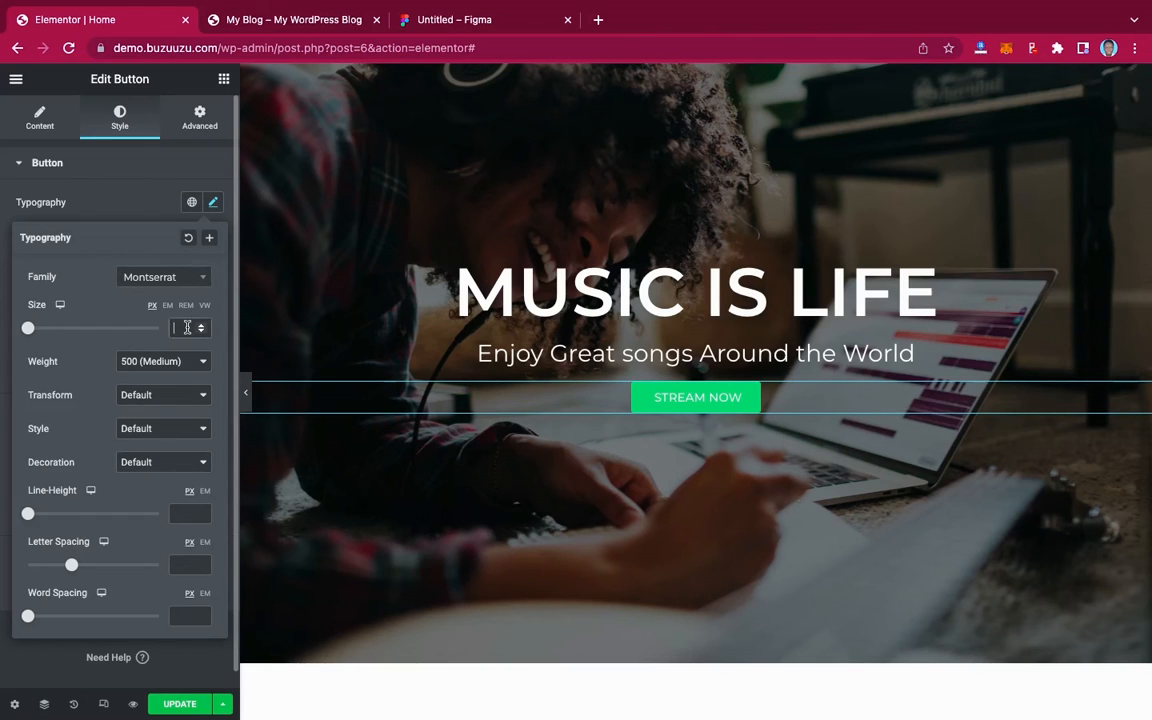
Set the button text's size to 40 px and weight to 400 (Normal), closing its typography settings.
left_click(189, 326)
type("40")
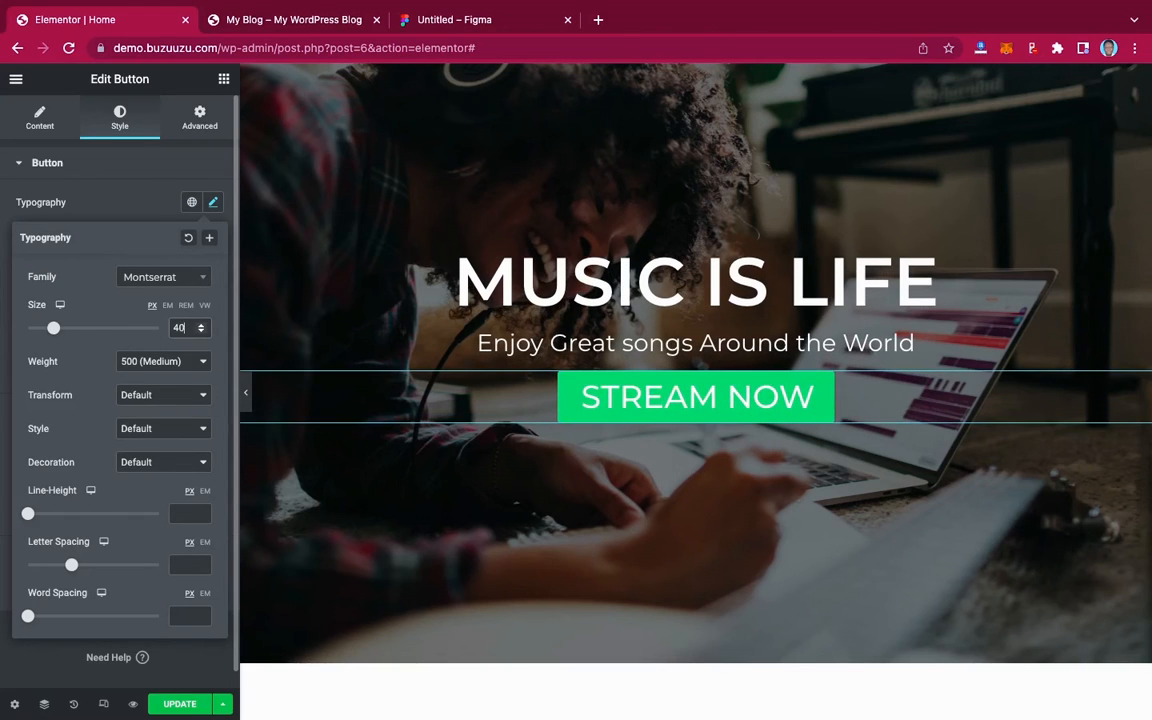
left_click(152, 361)
left_click(161, 347)
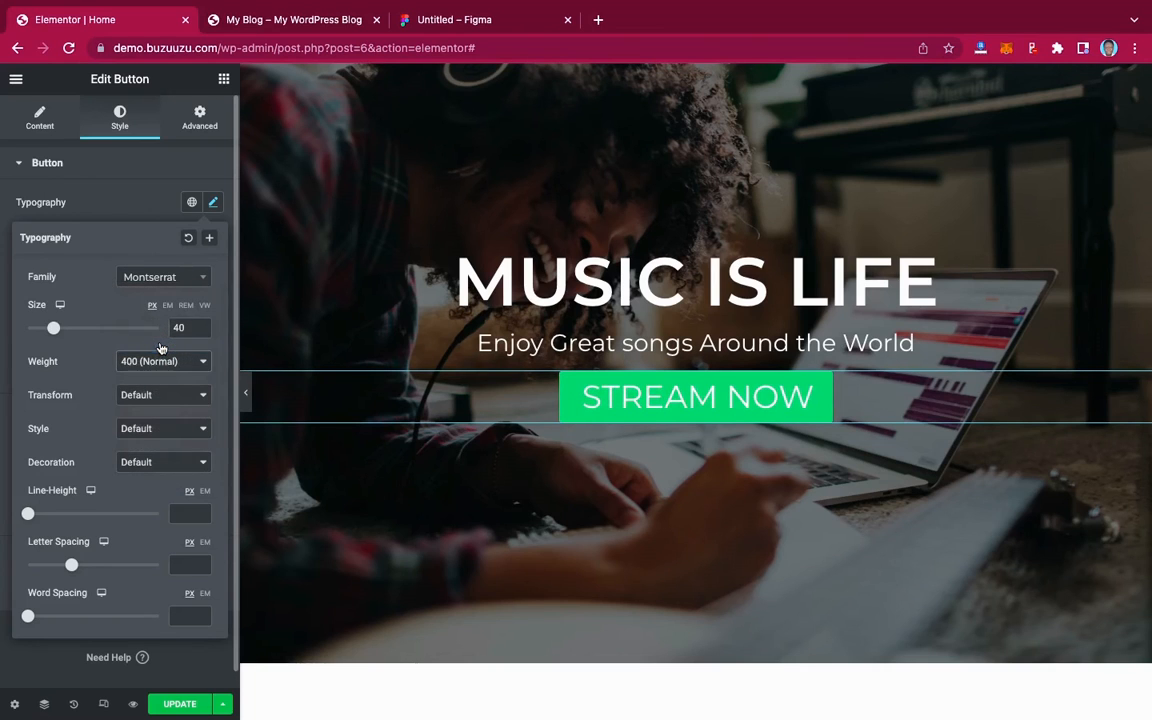
left_click(140, 211)
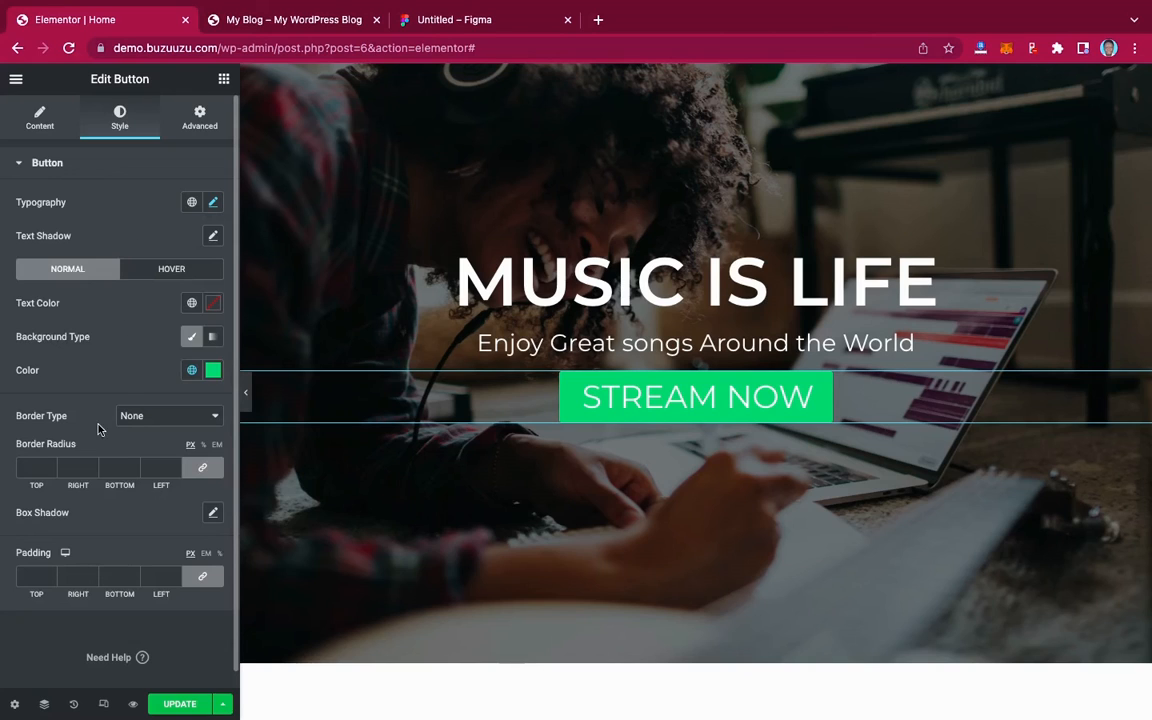
Round the STREAM NOW button with a border radius of 50 px on all corners.
scroll(155, 437, "down", 1)
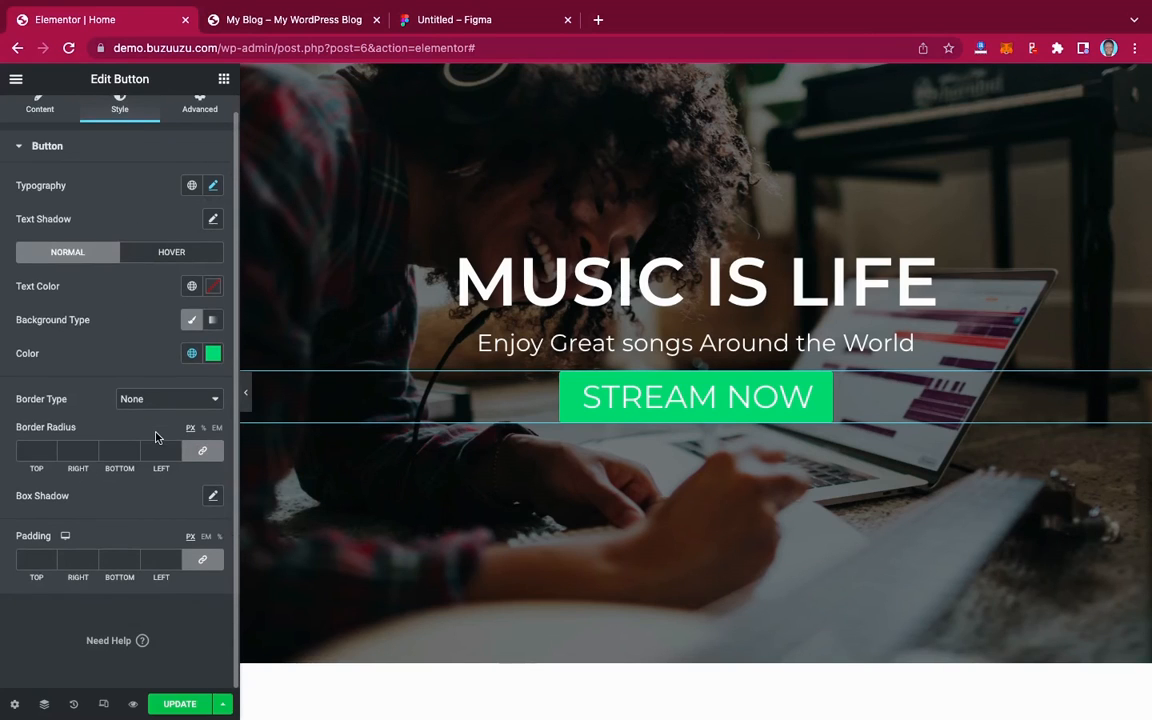
left_click(27, 453)
type("50")
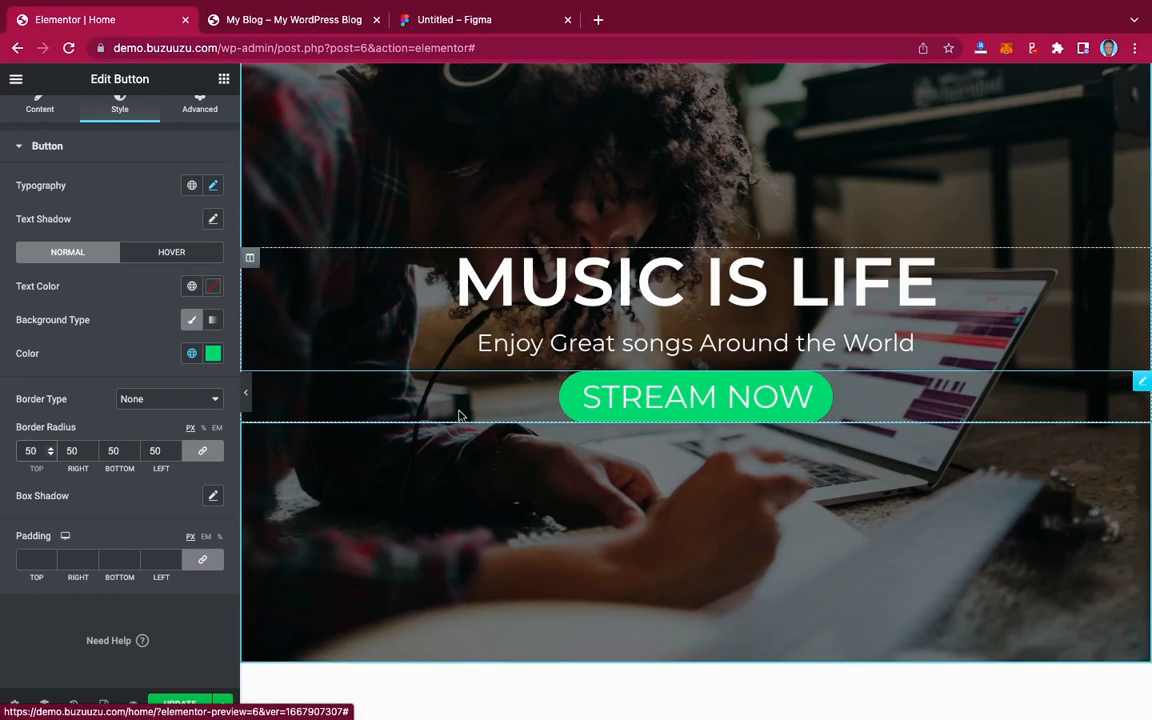
Copy the fill color FD6410 from the button rectangle in Figma and apply it as the Elementor button's background color.
left_click(462, 17)
left_click(657, 437)
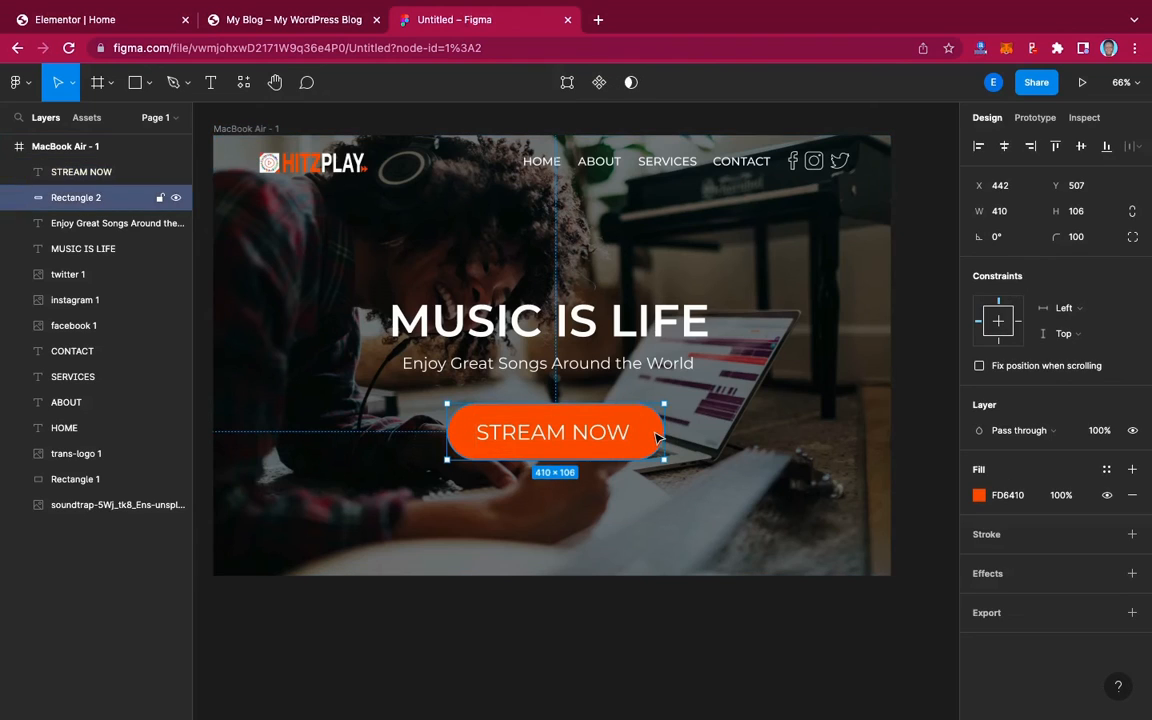
left_click(1033, 500)
key("ctrl+c")
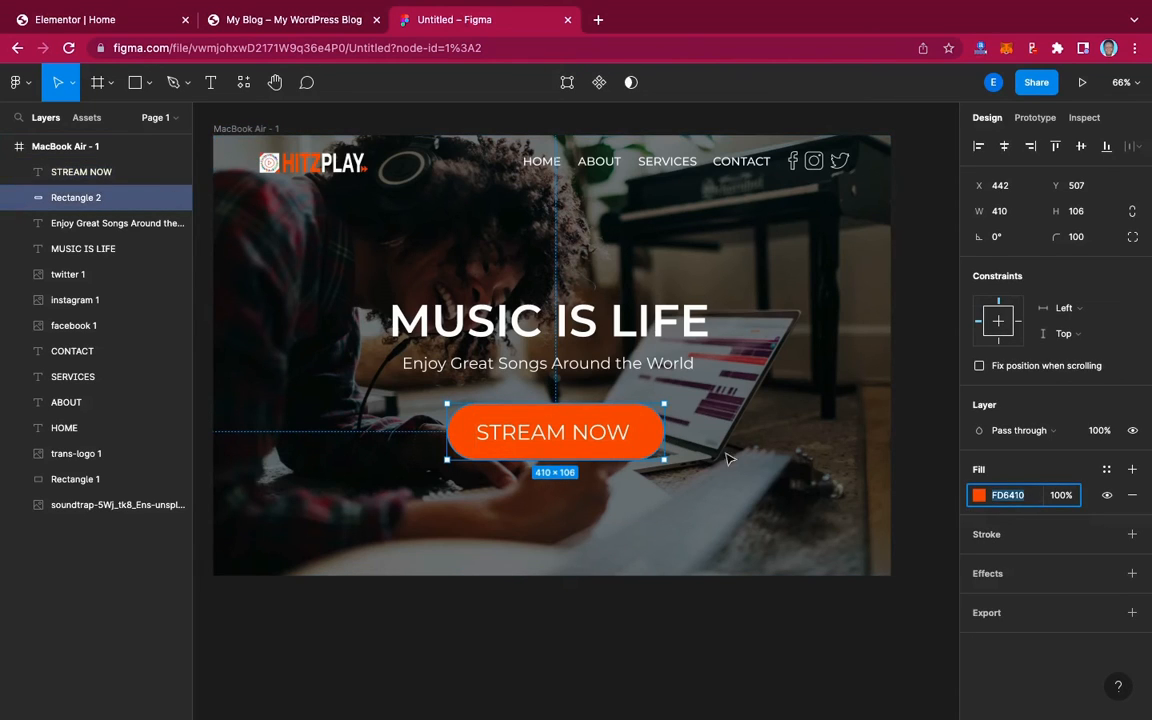
left_click(145, 22)
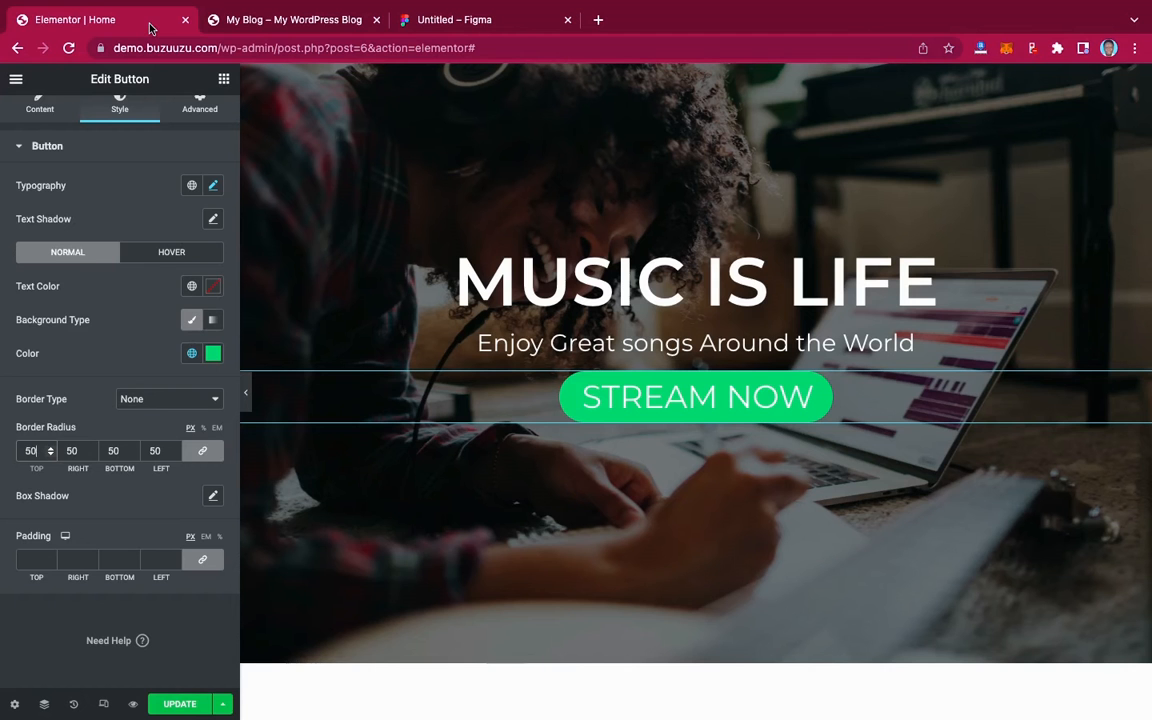
left_click(213, 354)
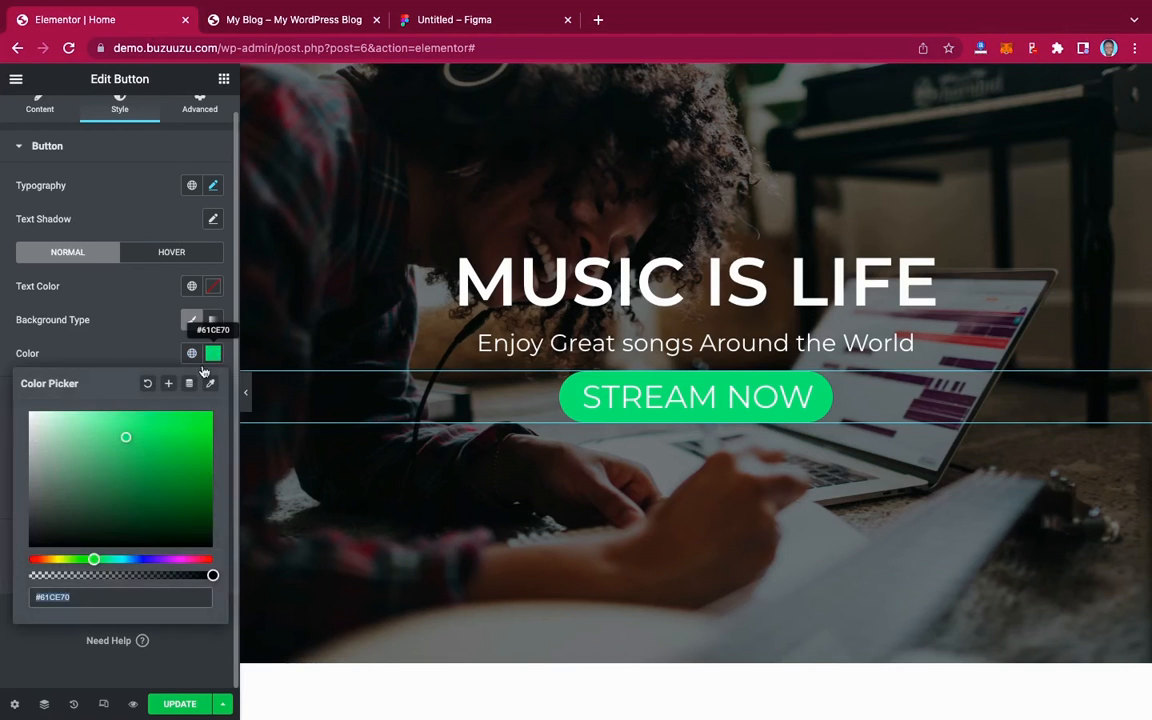
triple_click(78, 591)
key("ctrl+v")
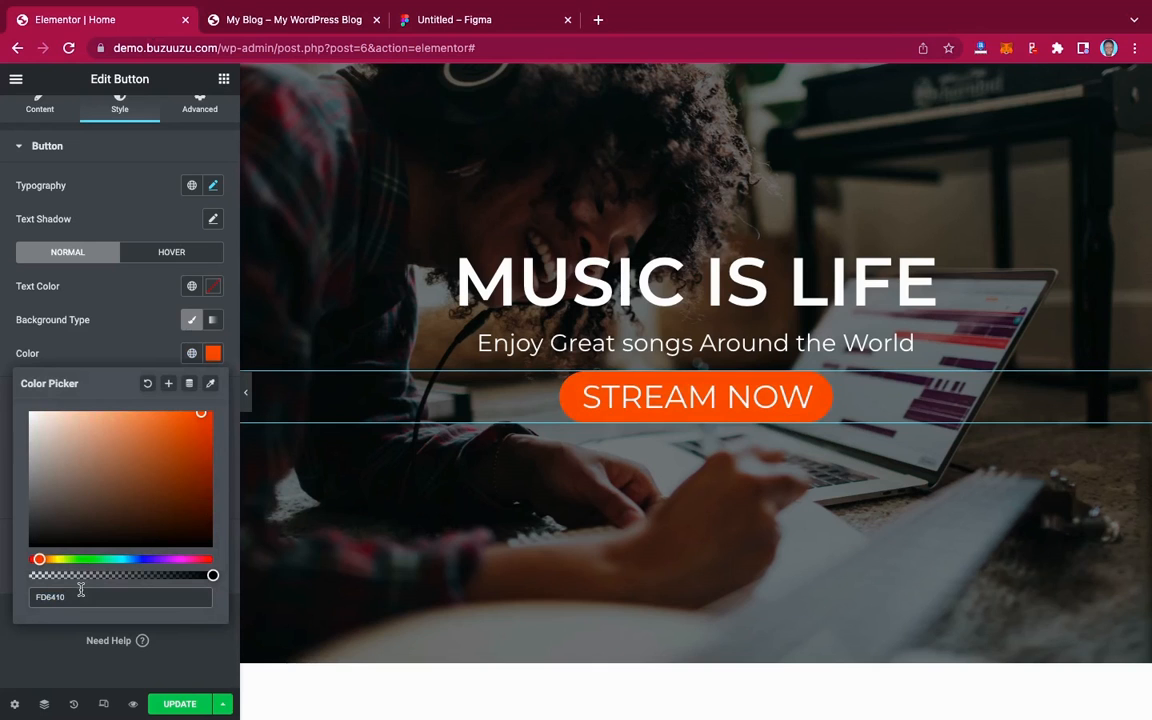
left_click(108, 358)
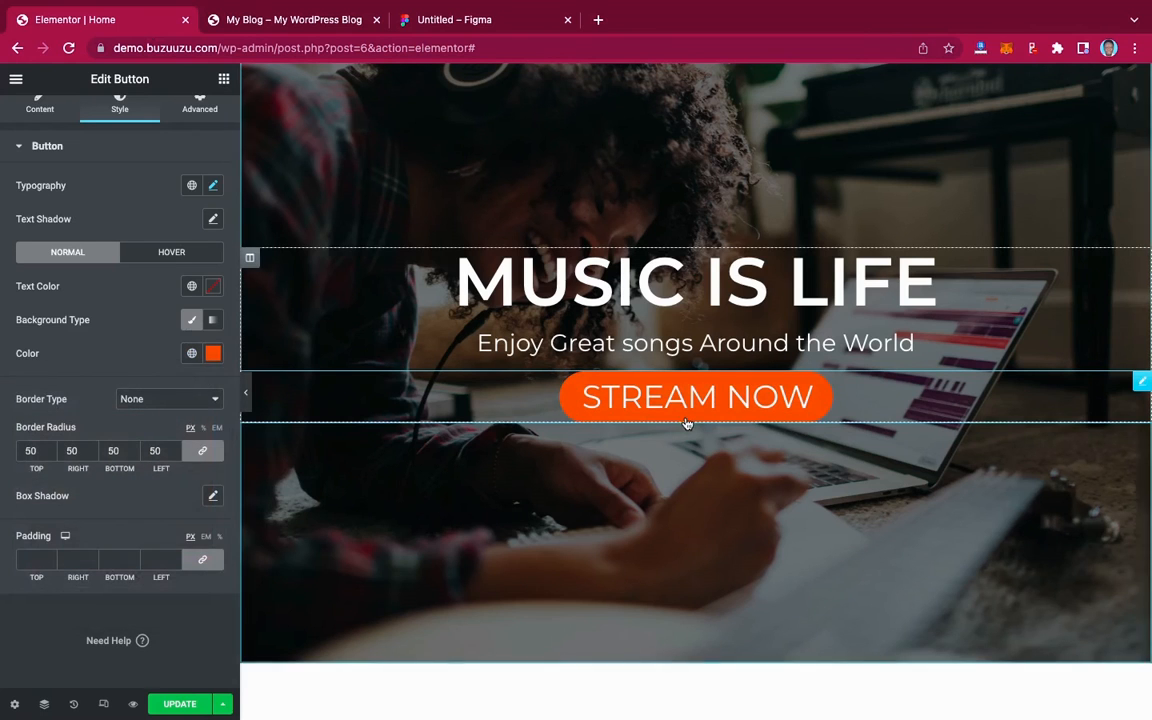
Compare the button's proportions with the Figma mockup, unlink the Elementor button's padding values, and set top and bottom padding to 30 px.
left_click(450, 20)
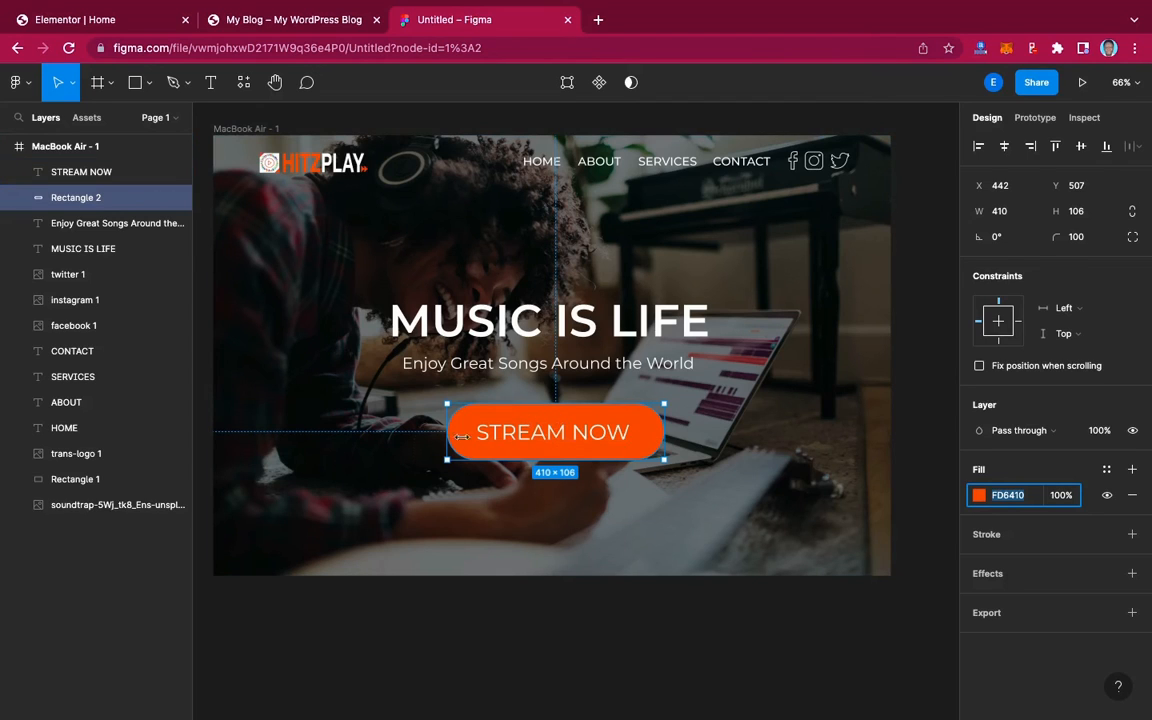
left_click(97, 19)
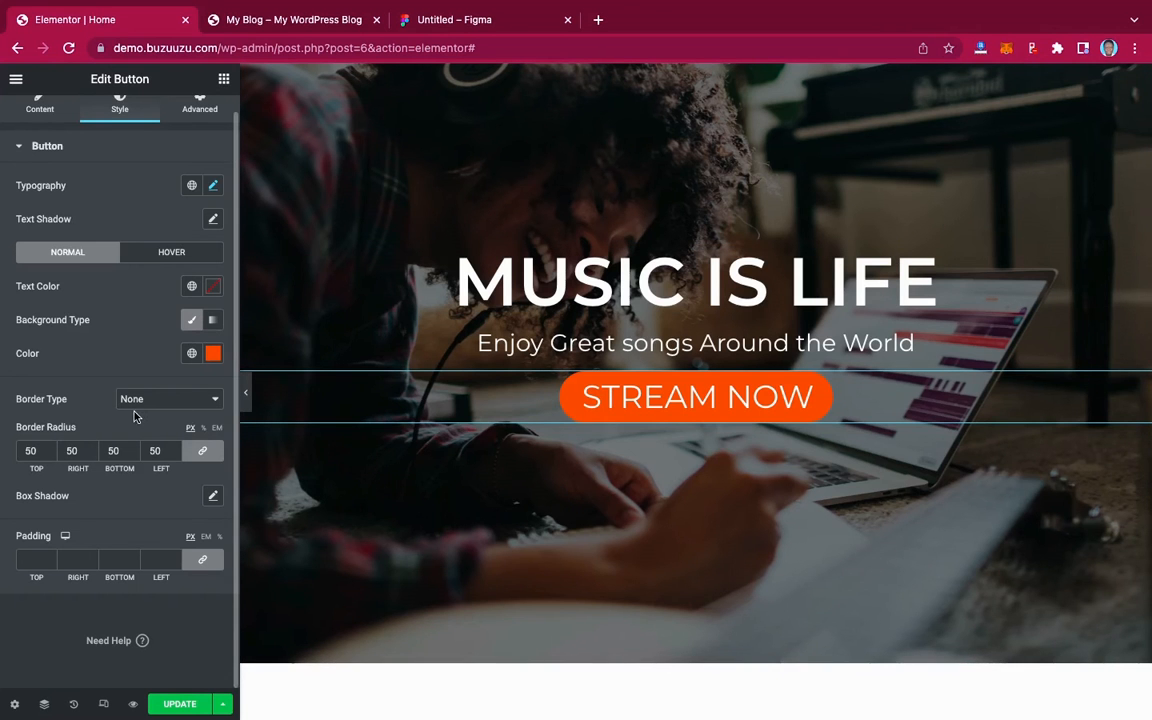
left_click(440, 19)
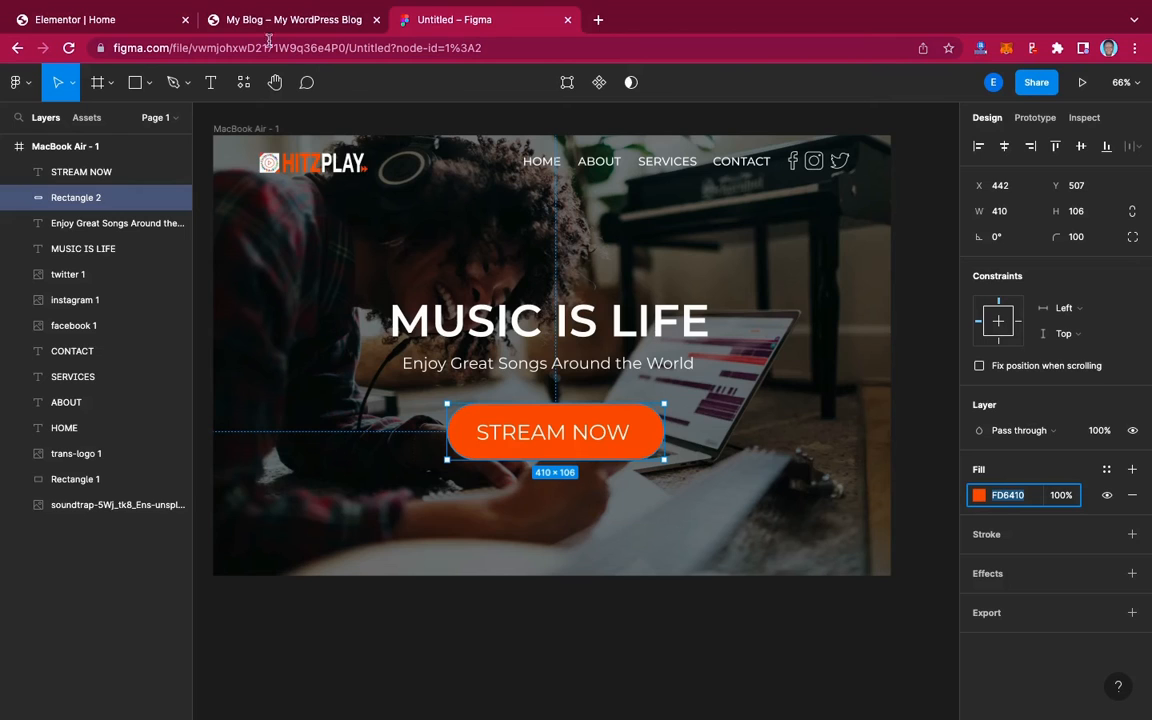
left_click(118, 24)
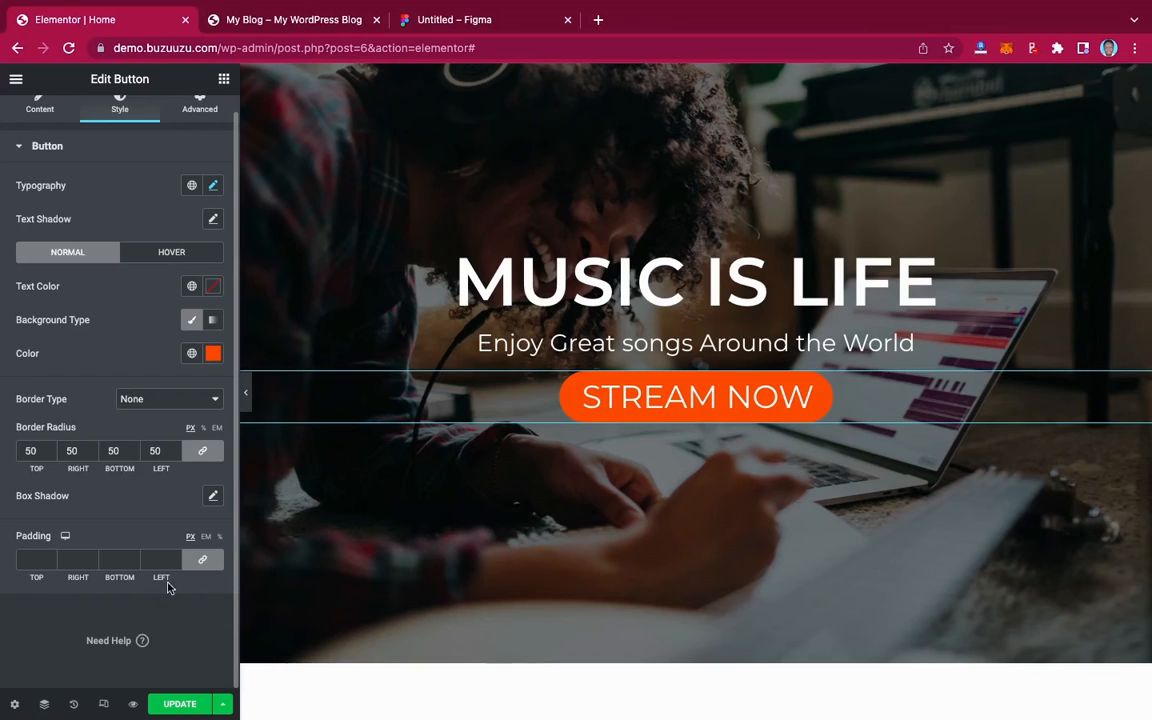
left_click(204, 561)
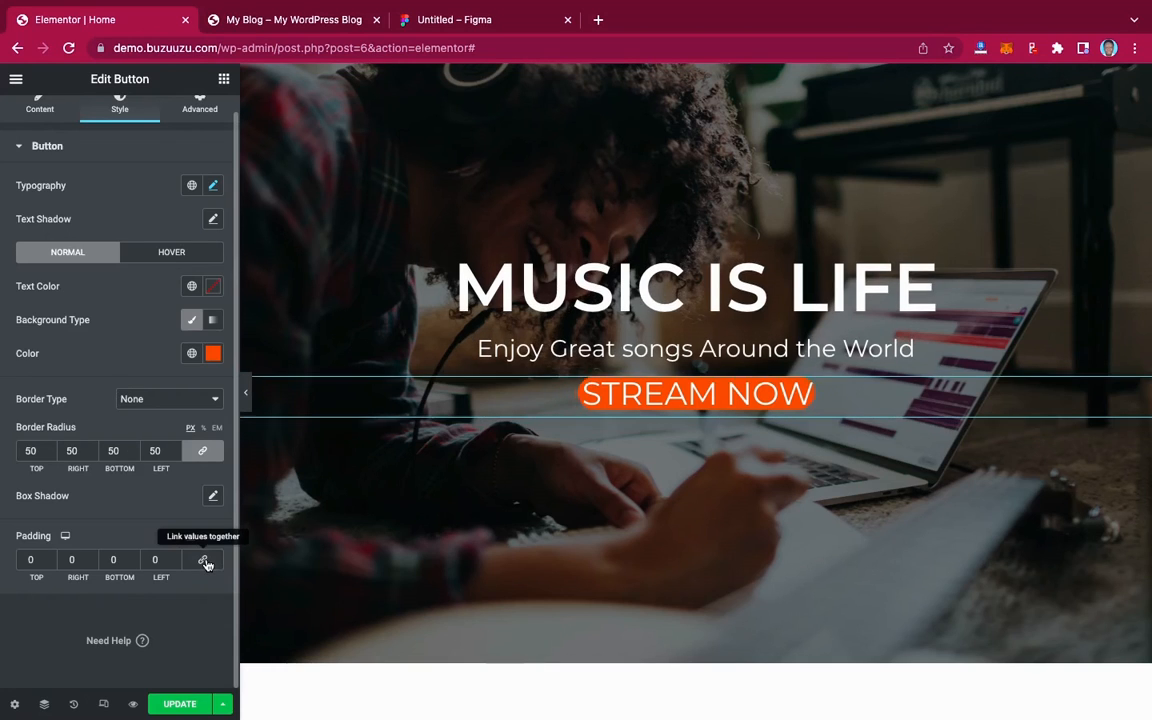
left_click(22, 562)
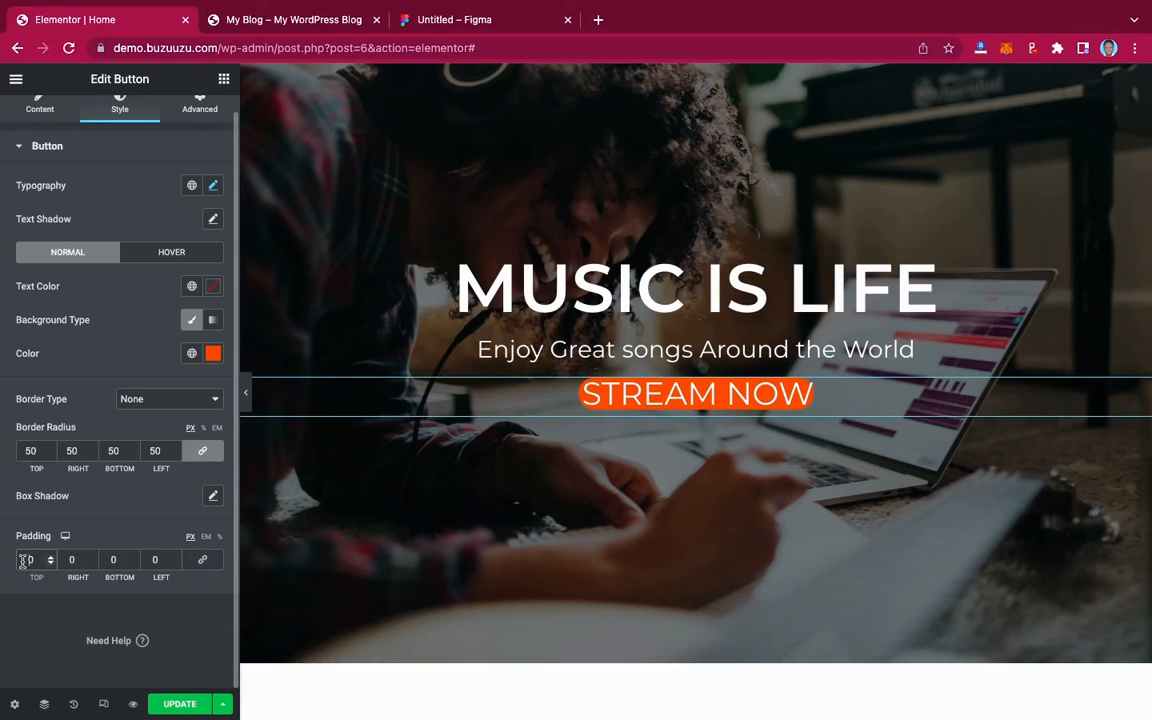
type("300")
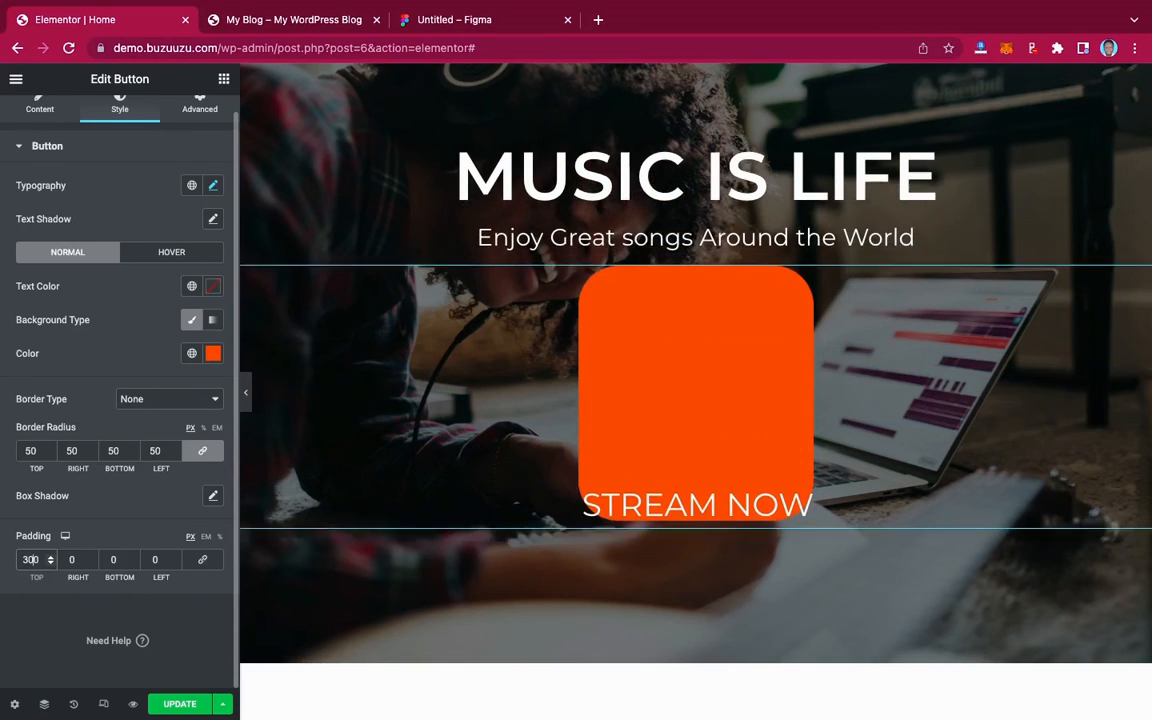
key("BackSpace")
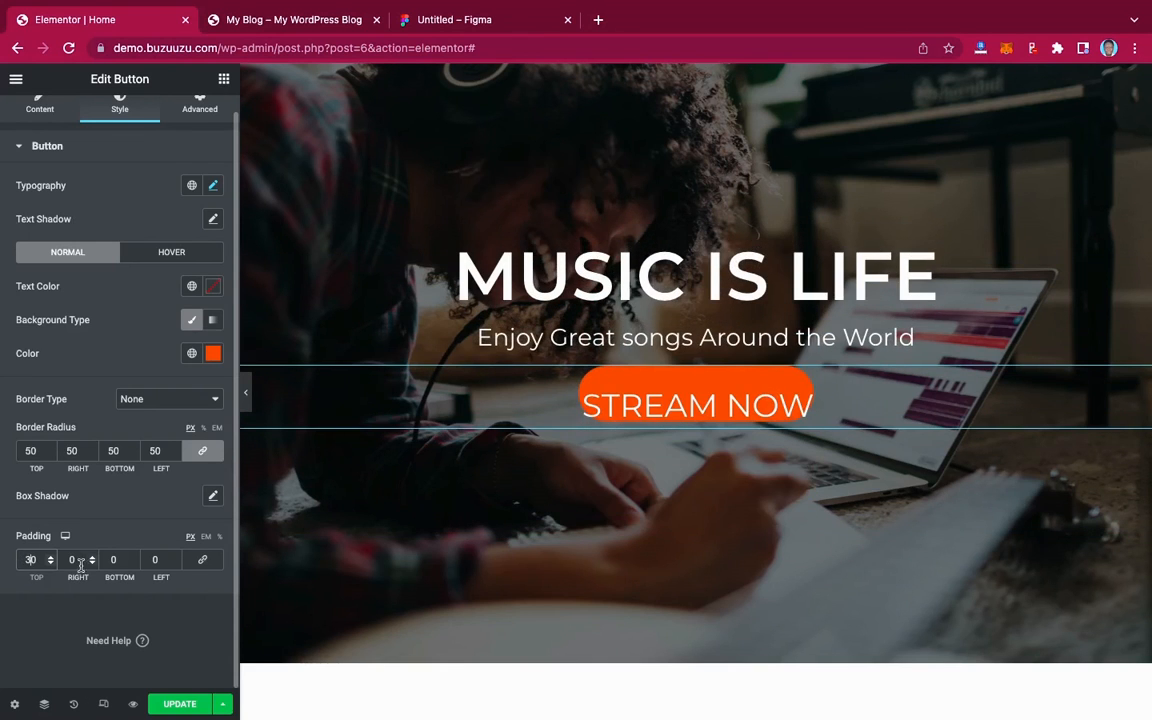
left_click(113, 560)
type("30")
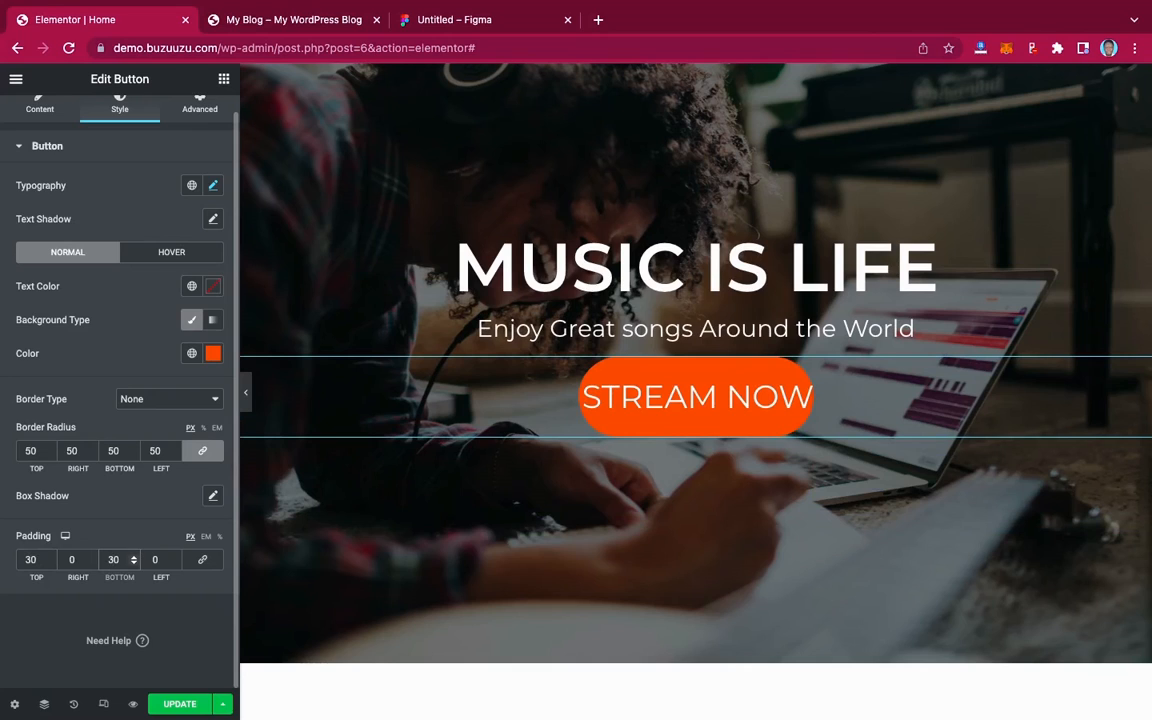
Set the STREAM NOW button's right and left padding to 40 px each.
left_click(62, 560)
type("4")
left_click(155, 560)
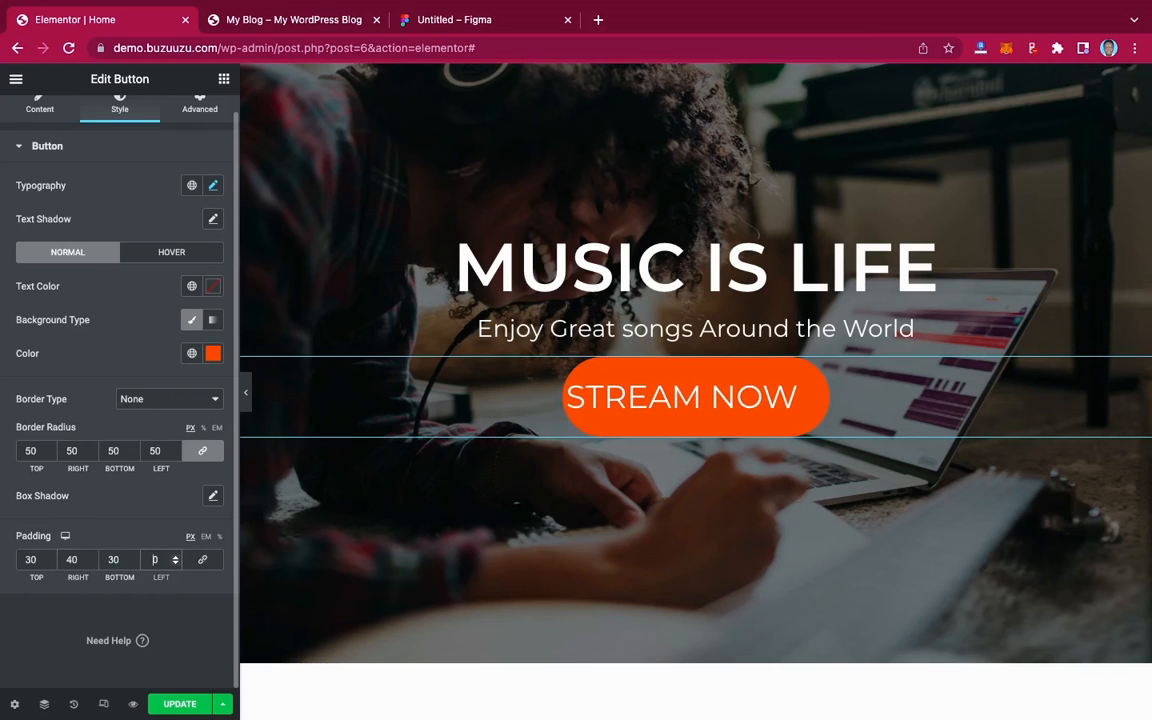
type("4")
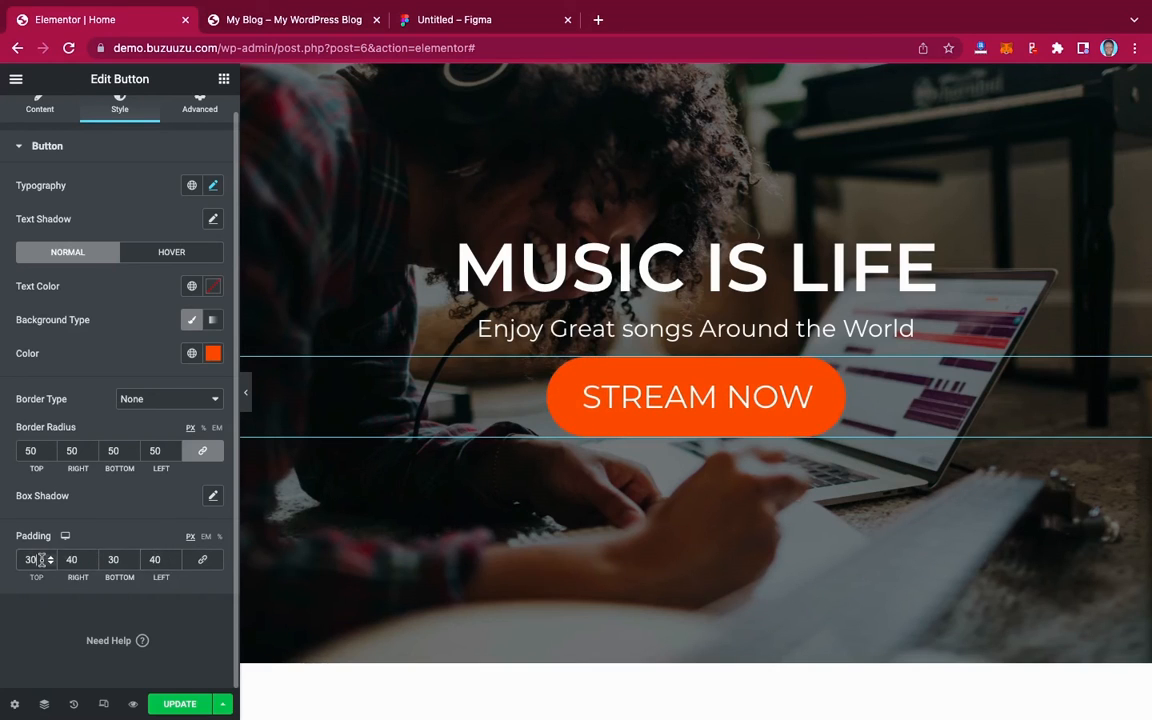
Reduce the button's top and bottom padding to 20 px each and preview the hero section at full width.
left_click_drag(36, 560, 10, 565)
type("2")
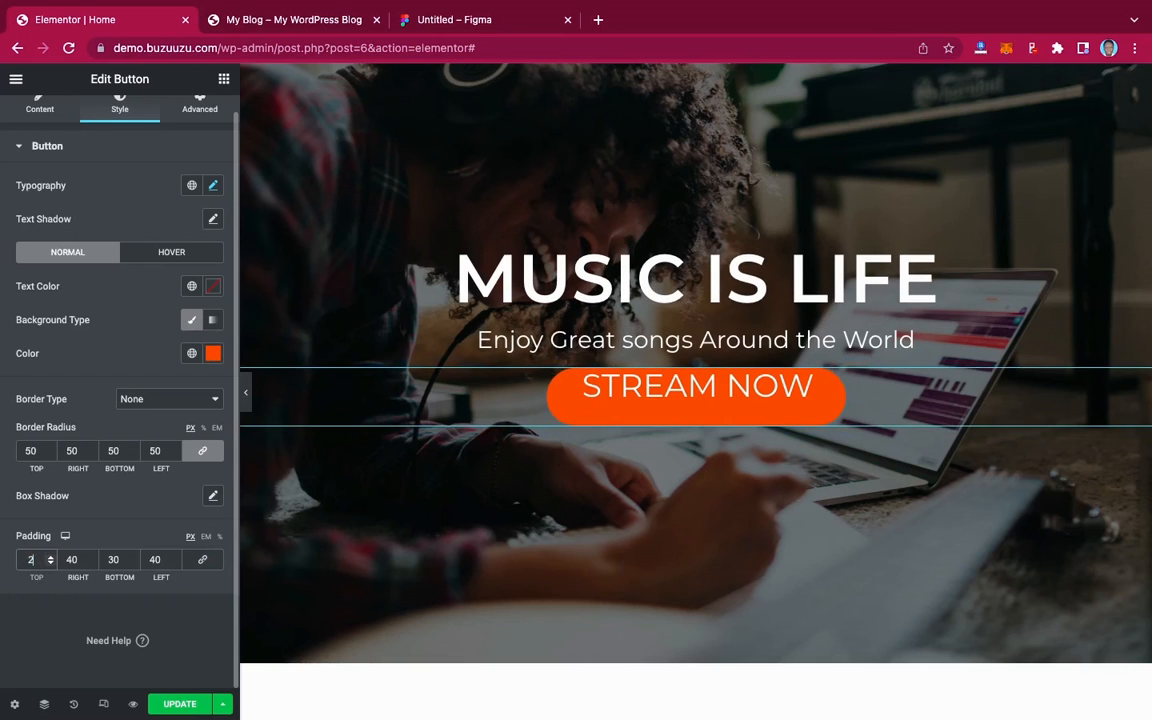
type("0")
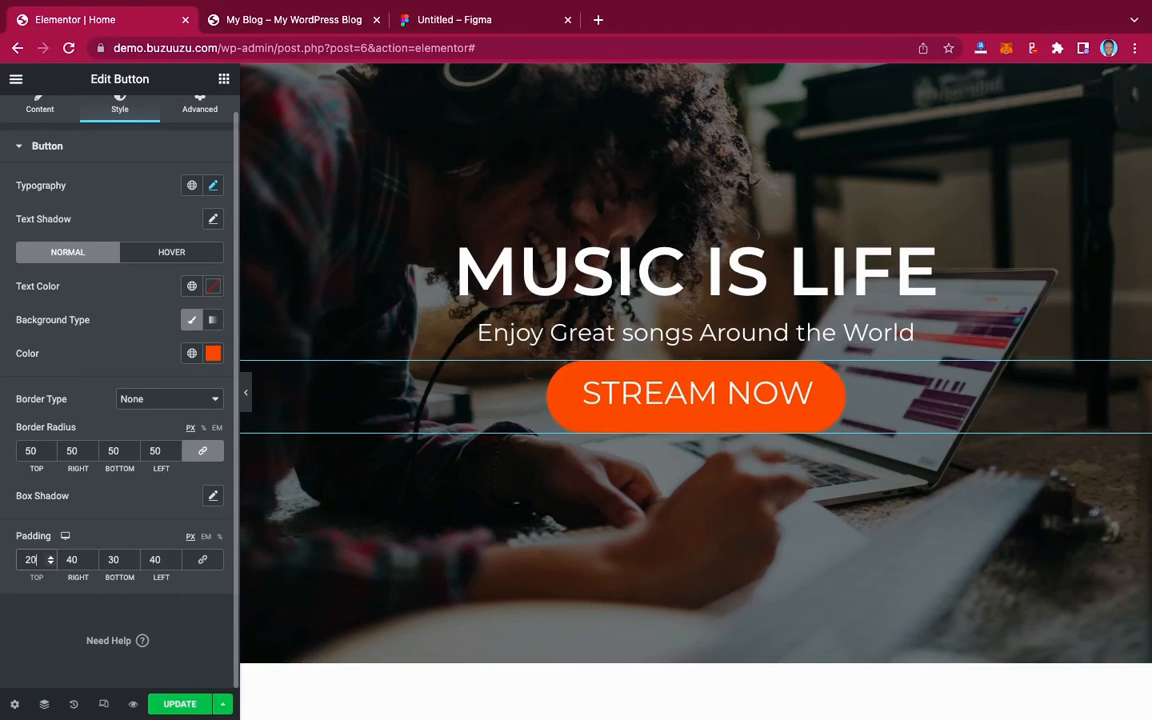
double_click(106, 560)
type("20")
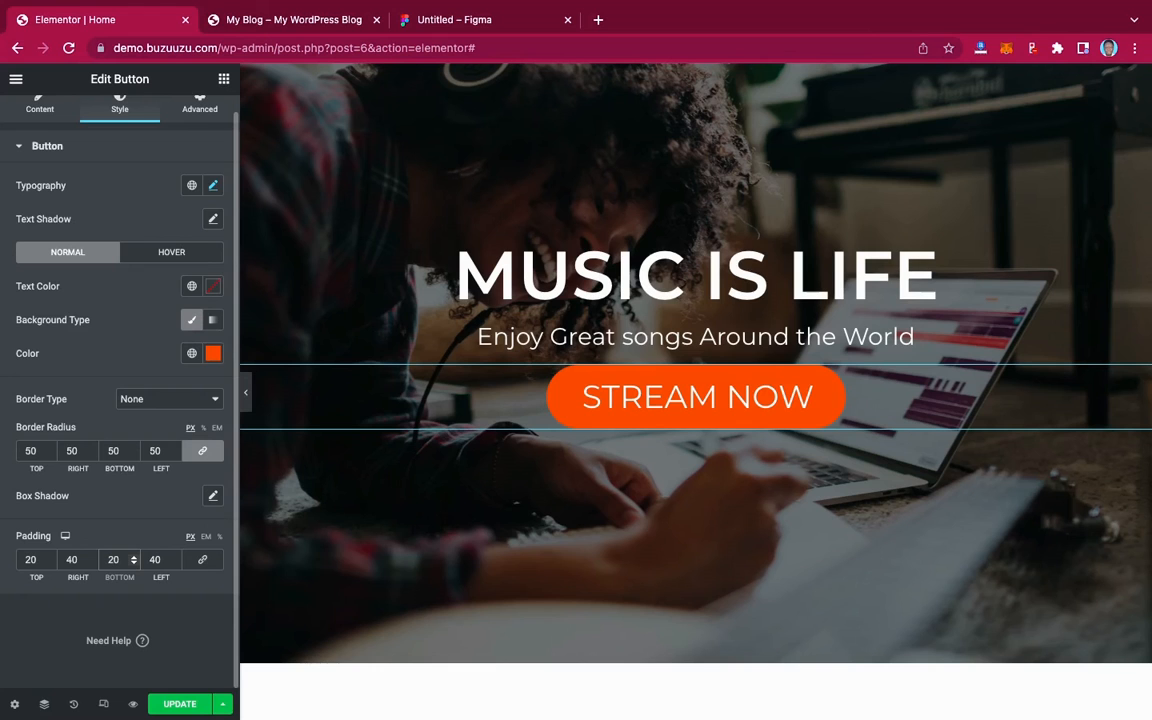
left_click(245, 393)
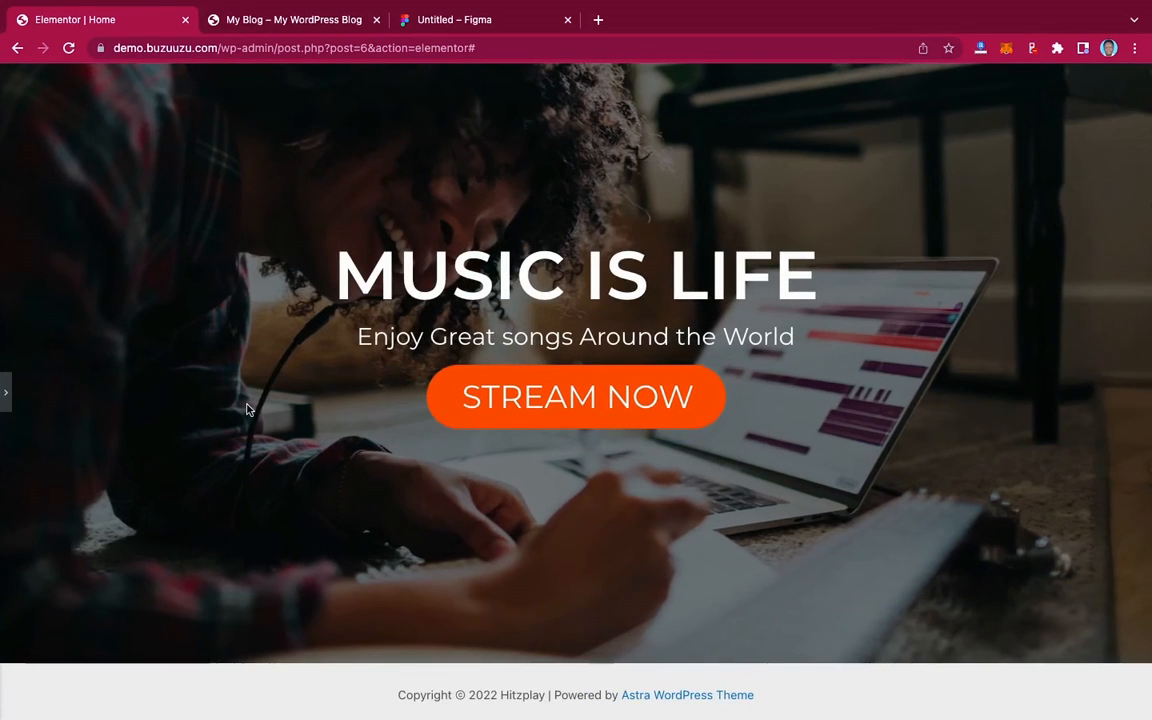
left_click(6, 392)
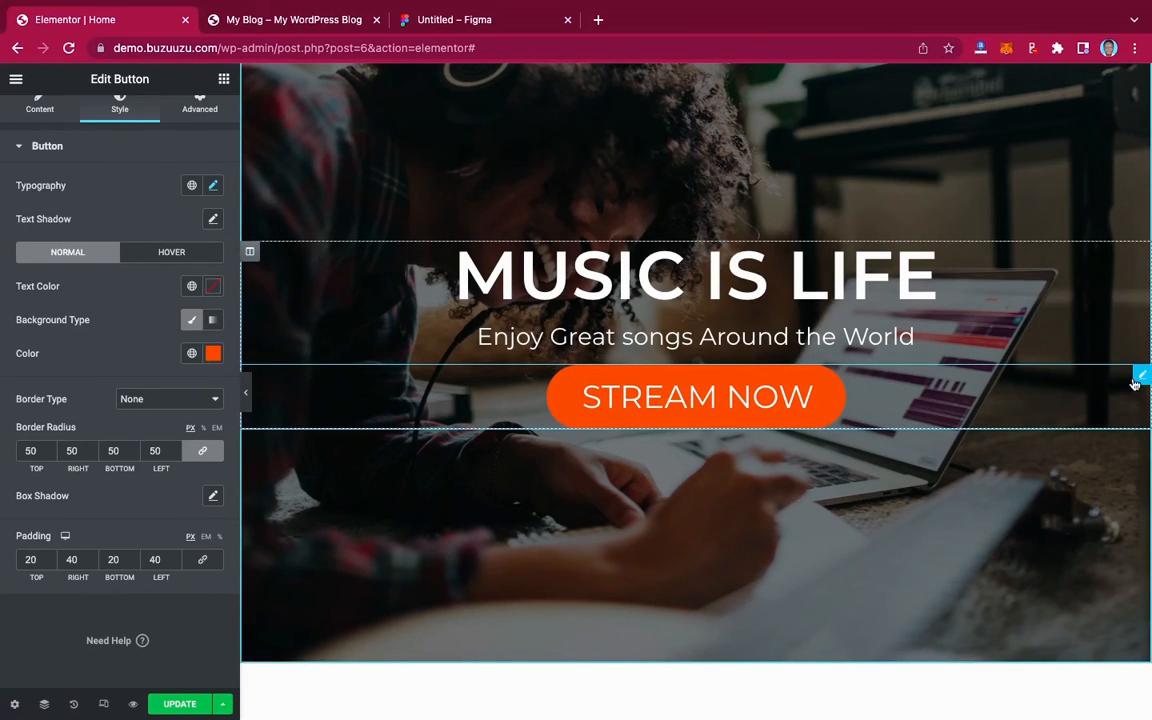
Unlink the button's margin values, set top and bottom margin to 20 px with 0 on the sides, and preview the full-width page.
scroll(210, 130, "up", 1)
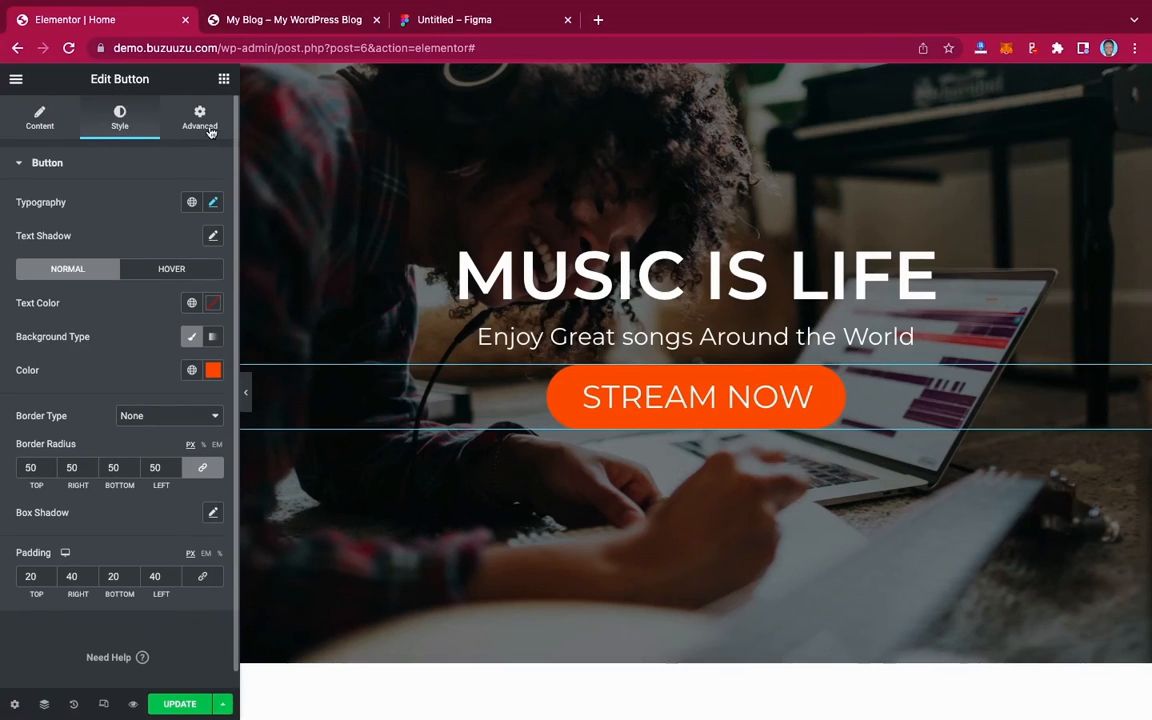
left_click(205, 127)
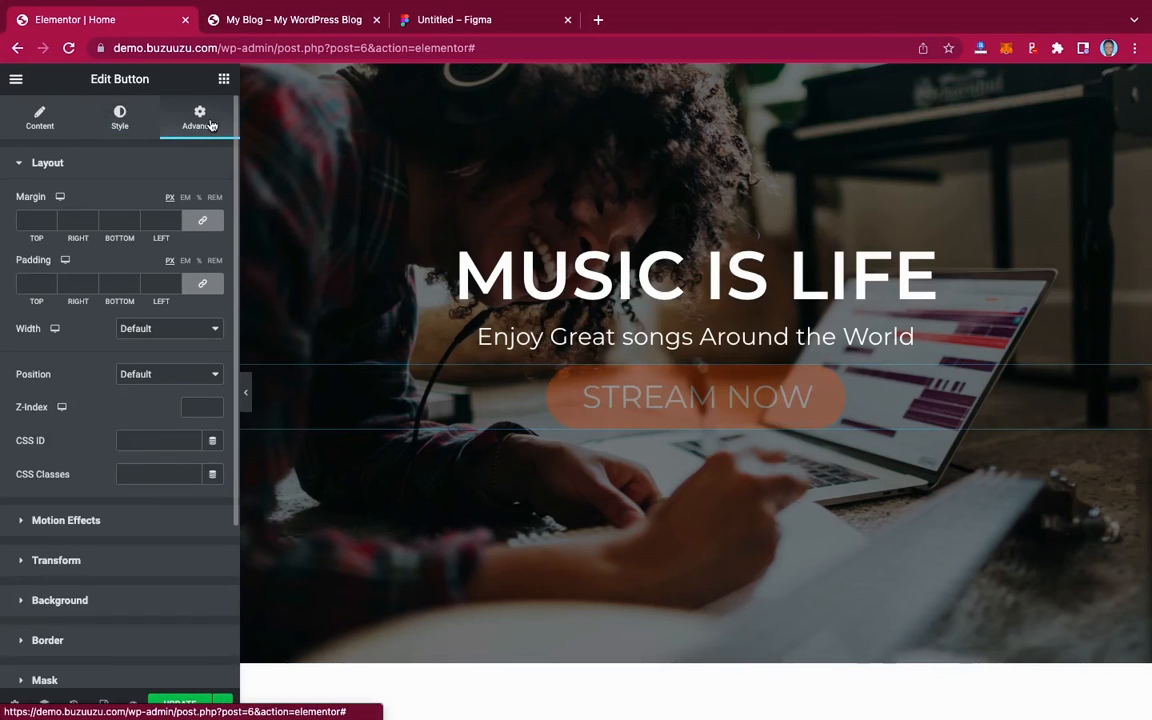
left_click(24, 221)
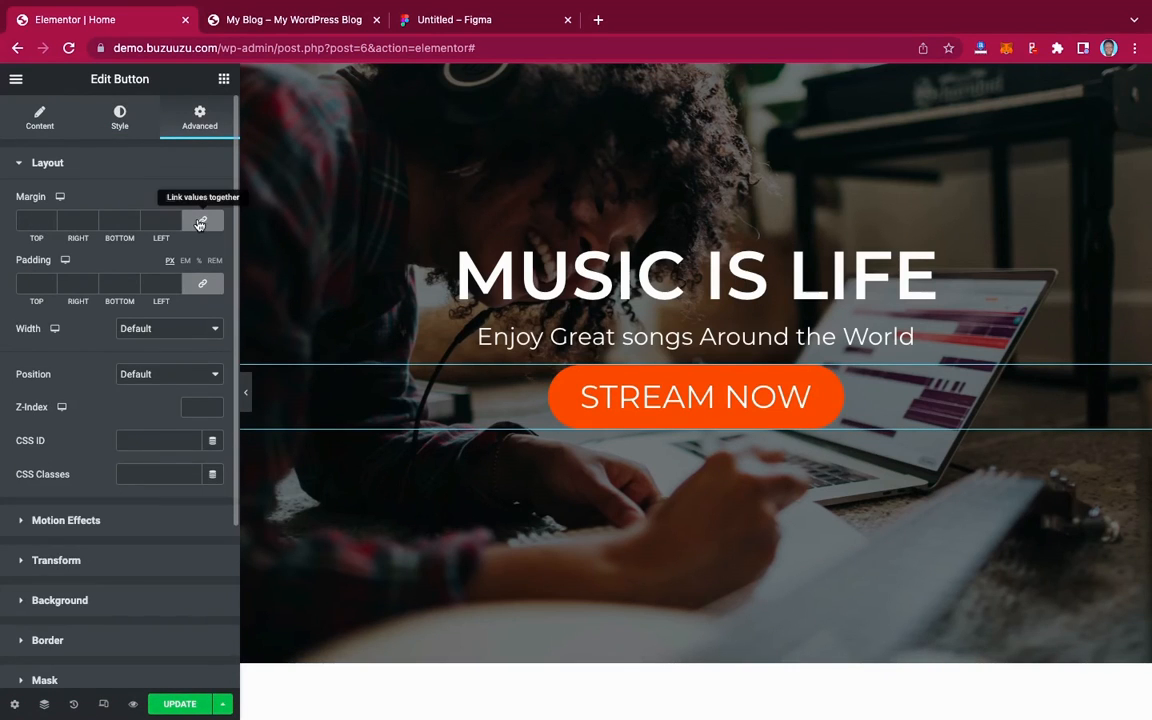
type("0")
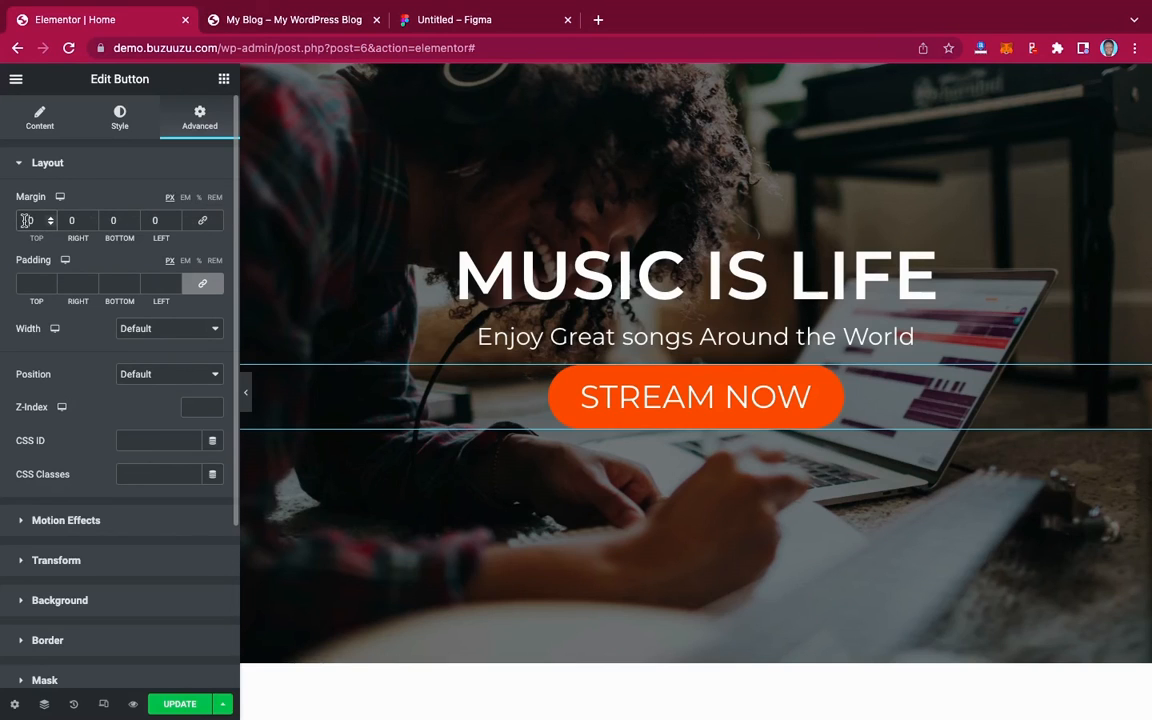
type("2")
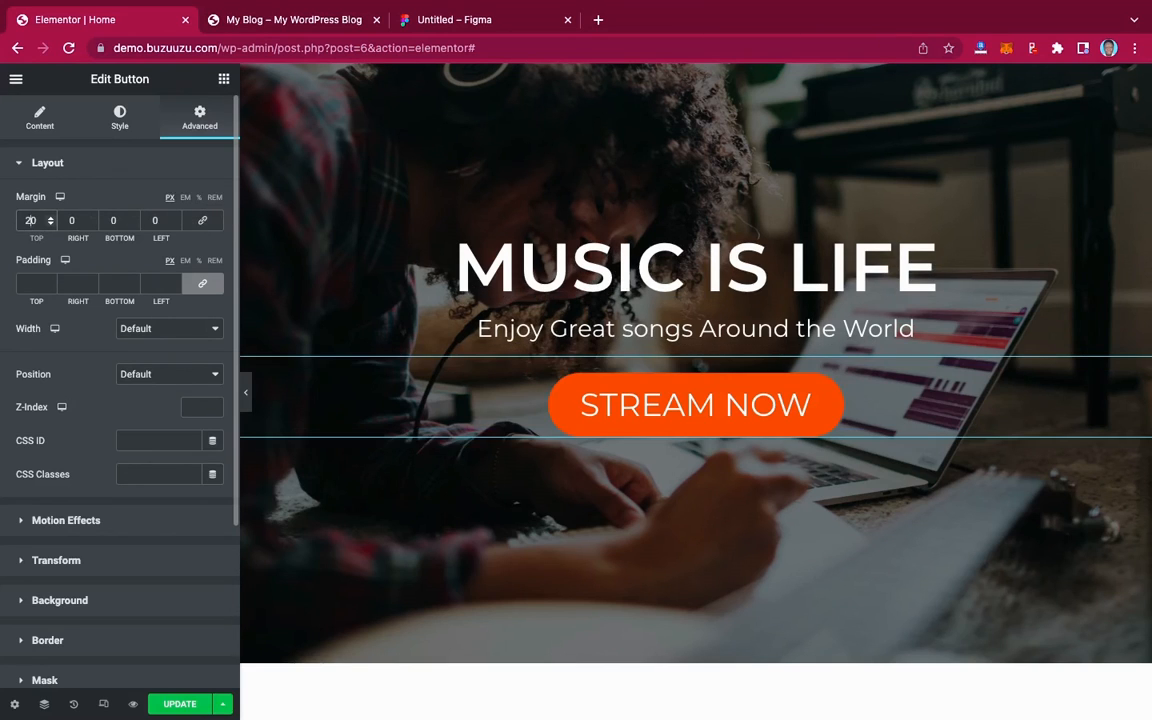
left_click(108, 222)
type("2")
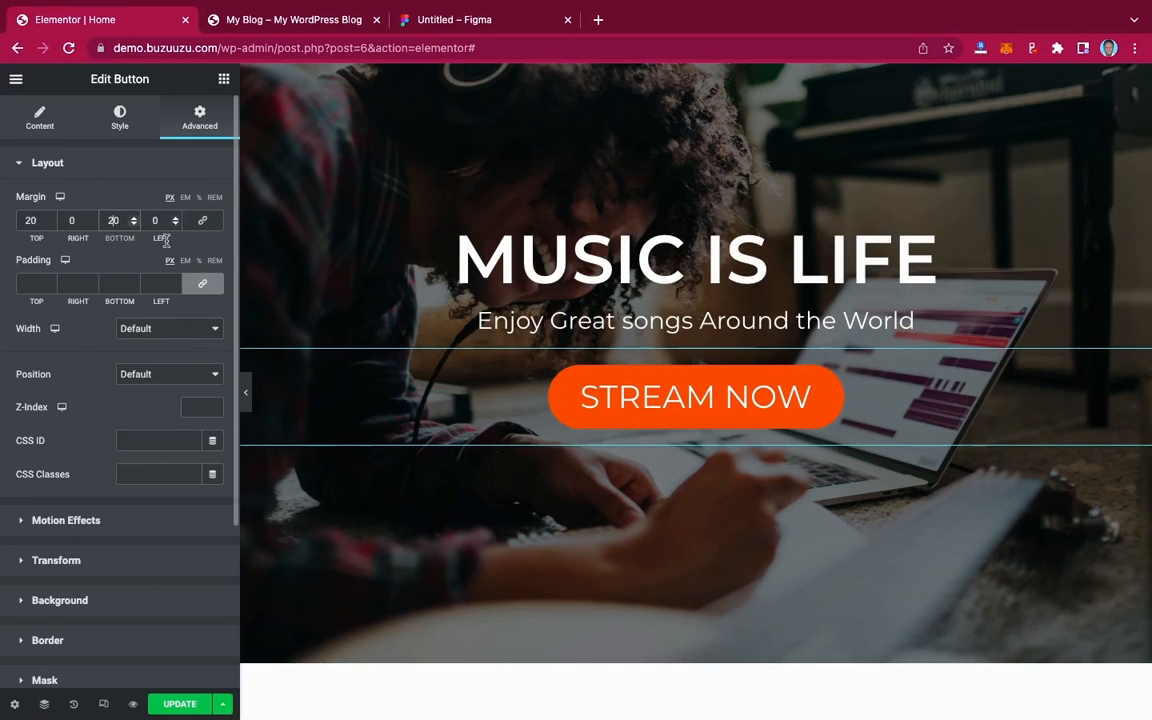
left_click(245, 392)
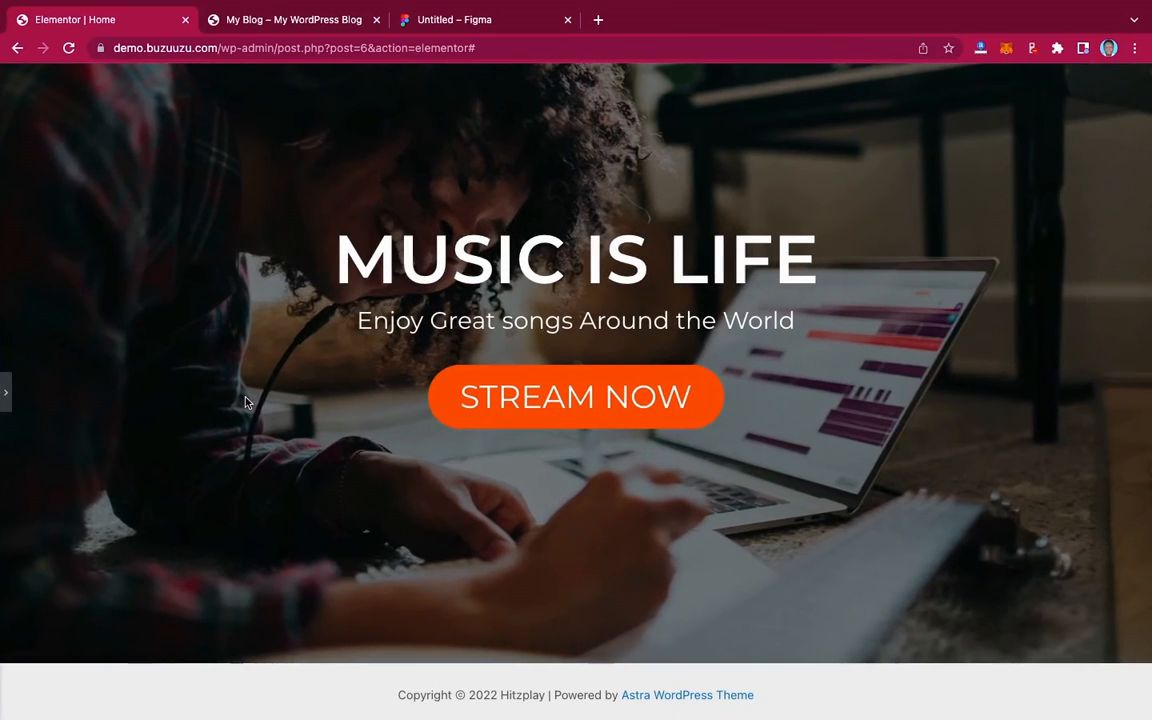
scroll(836, 340, "up", 1)
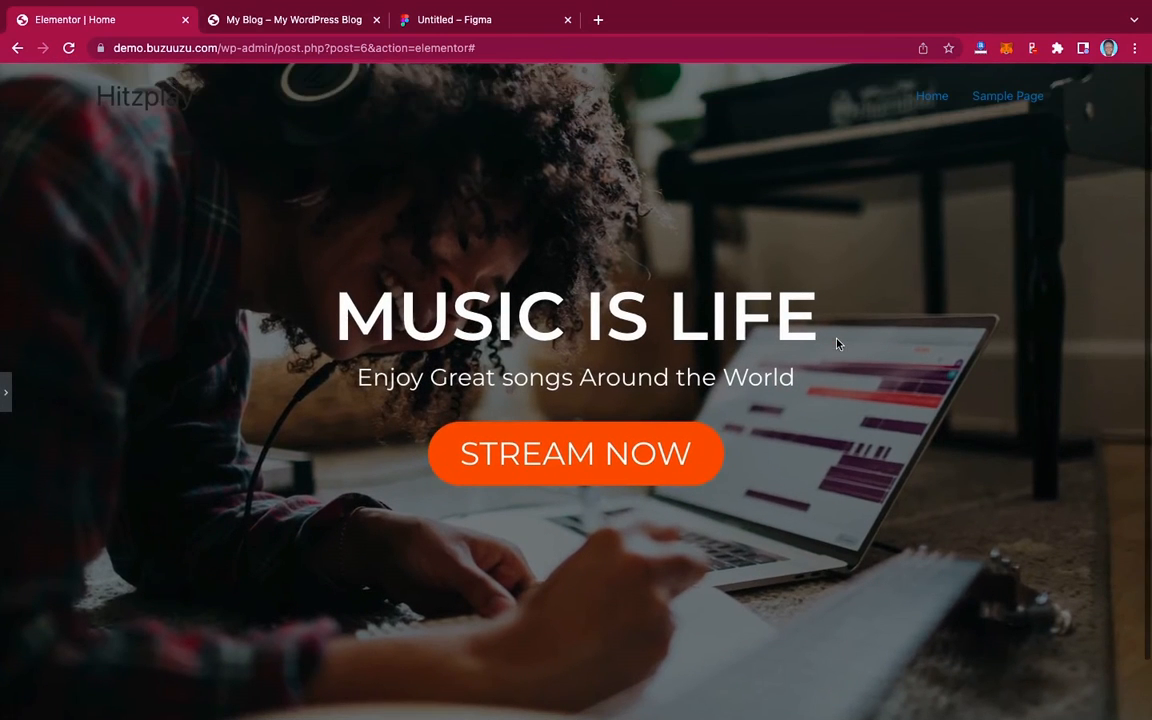
scroll(836, 343, "down", 1)
scroll(836, 343, "up", 1)
left_click(5, 390)
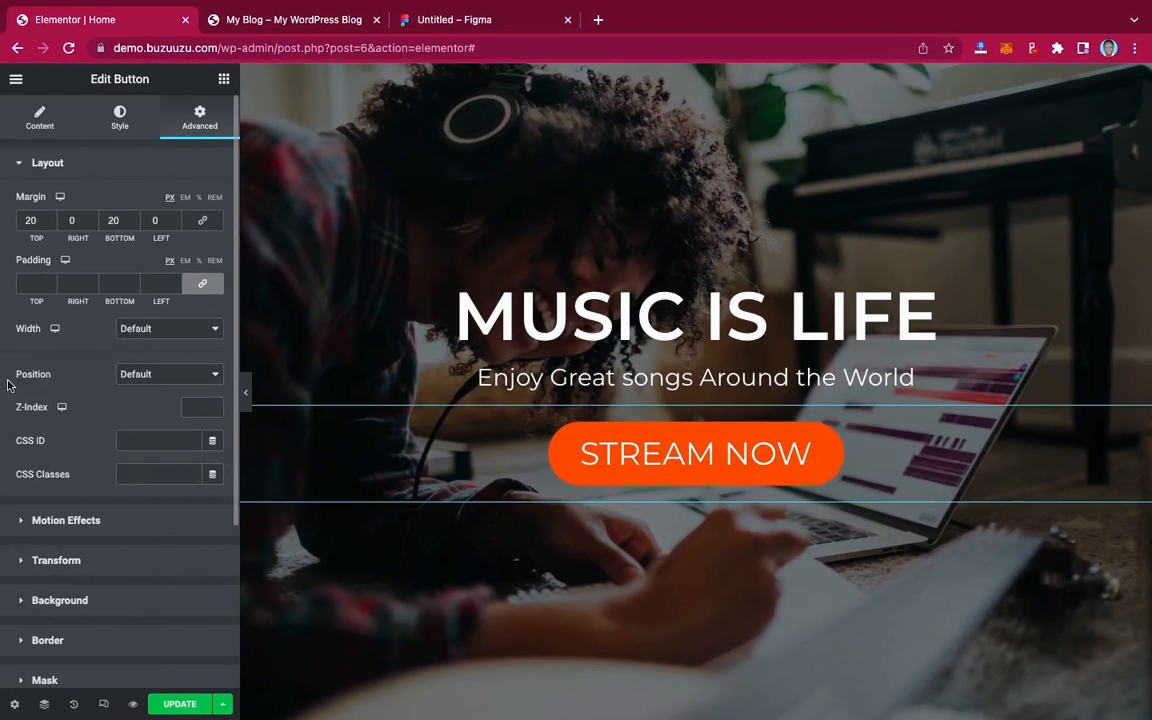
Set the button text's size to 30 px and compare the full-width hero section with the Figma mockup.
left_click(117, 124)
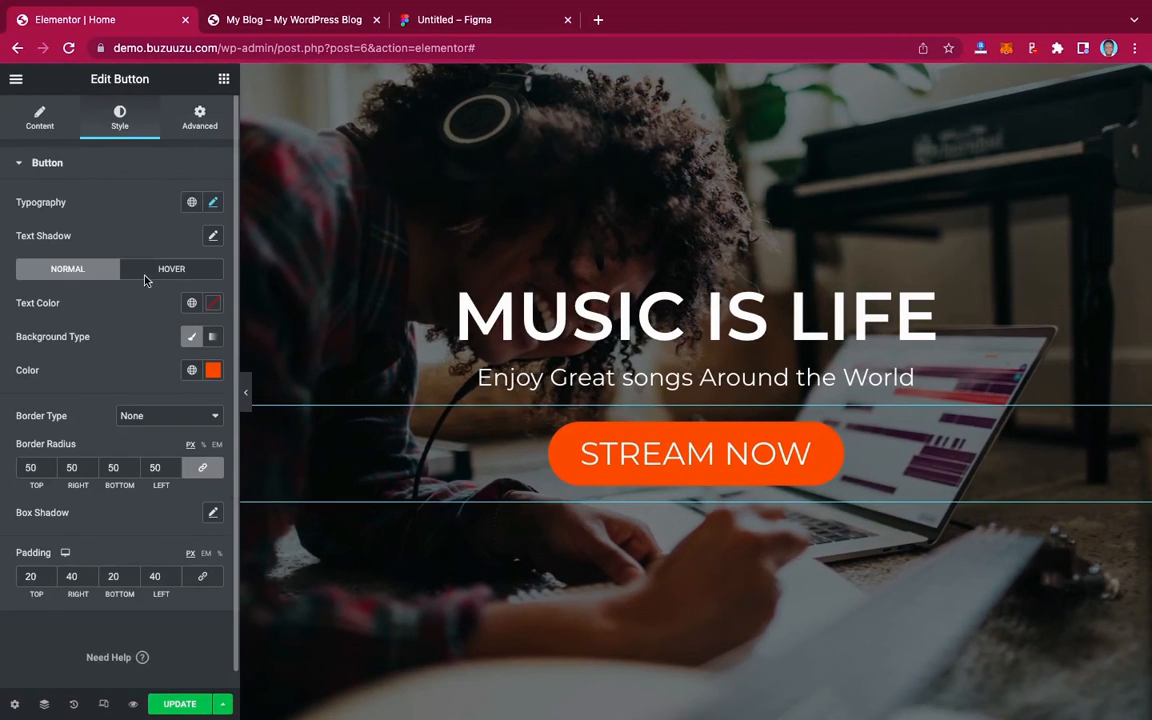
left_click(213, 203)
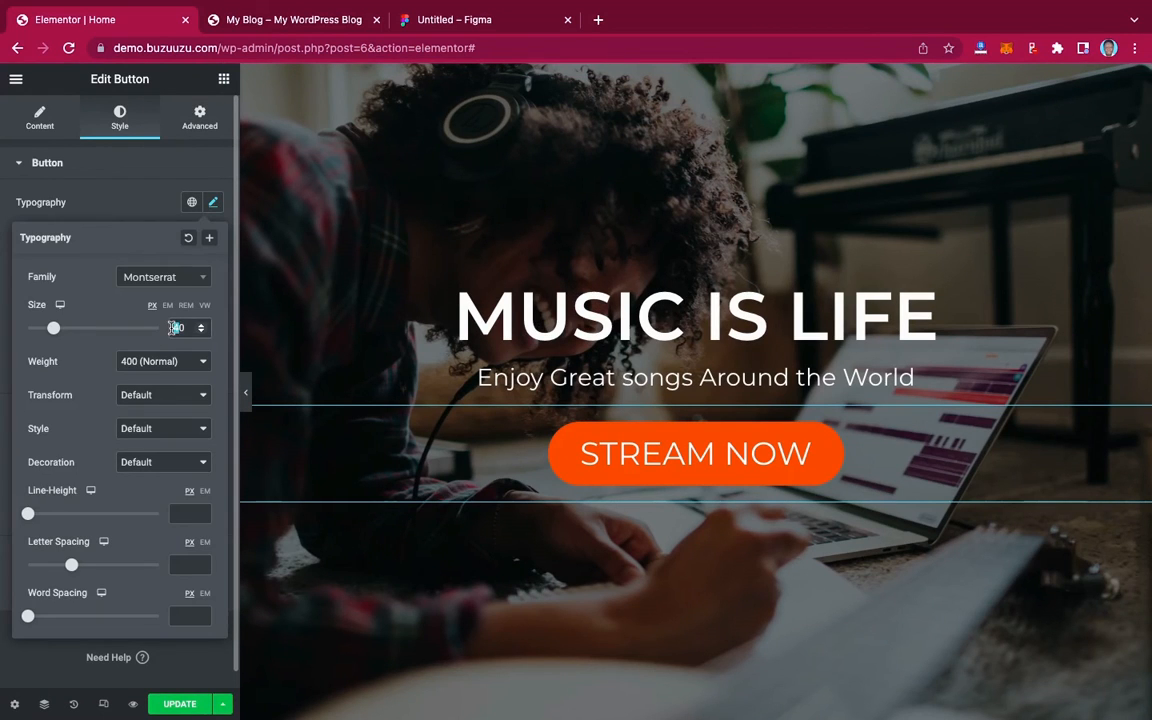
type("3")
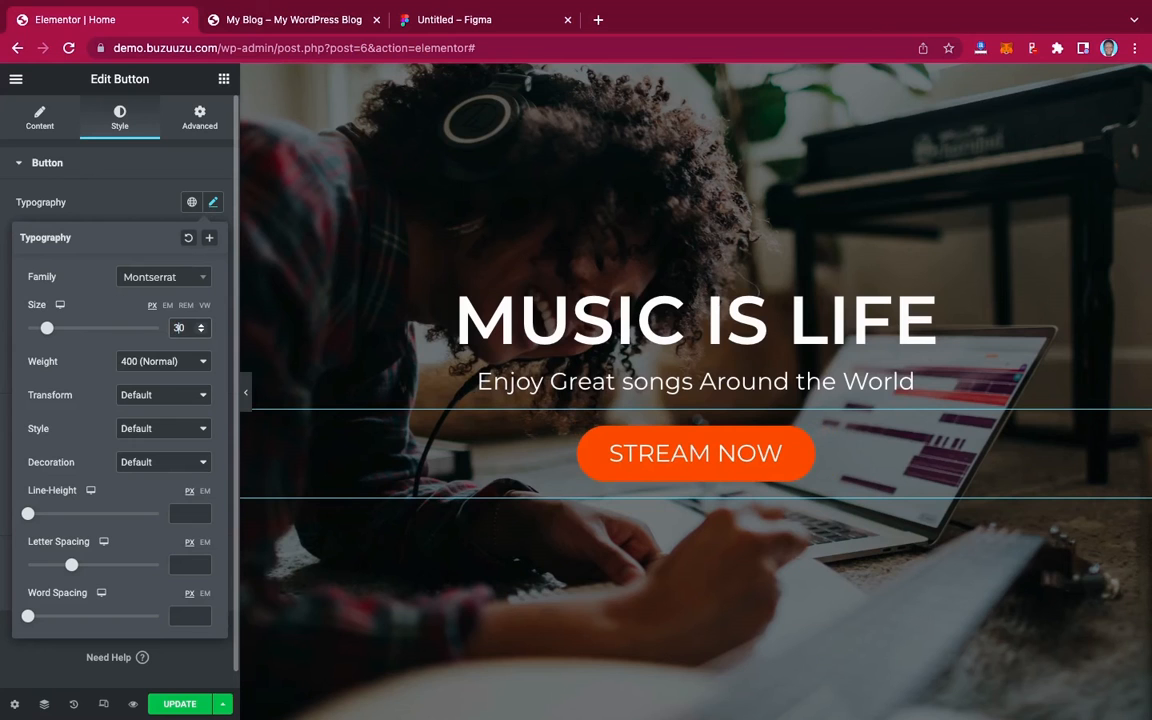
left_click(247, 393)
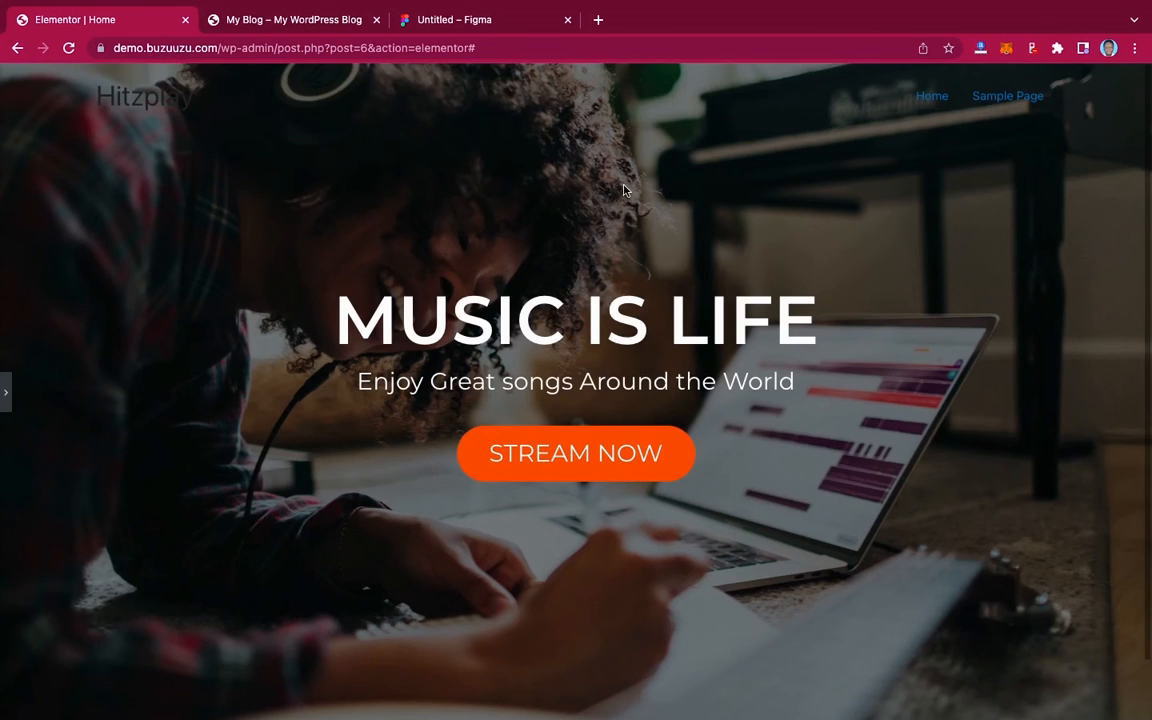
left_click(478, 20)
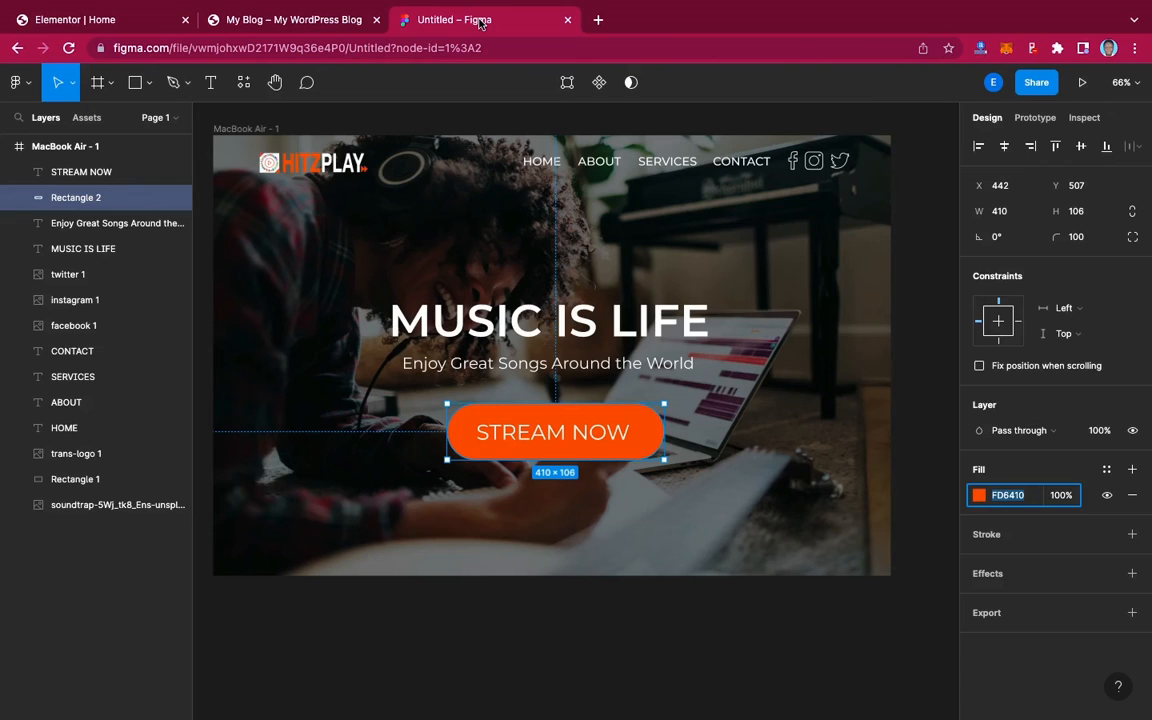
left_click(108, 22)
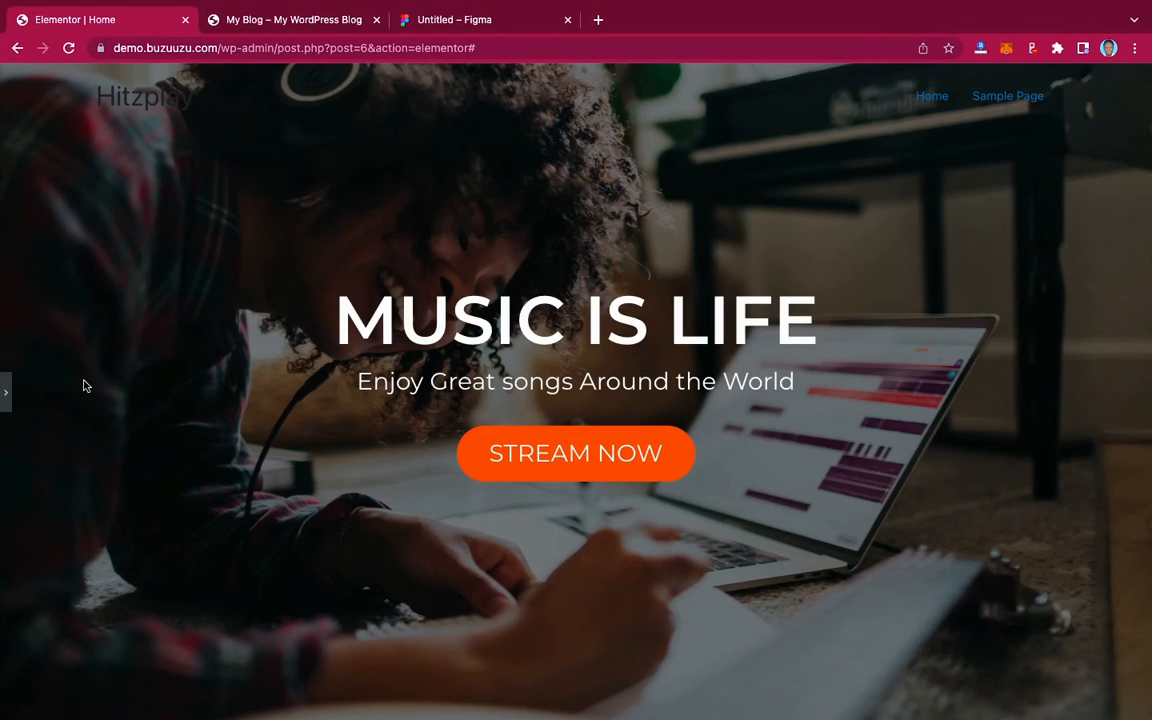
left_click(6, 395)
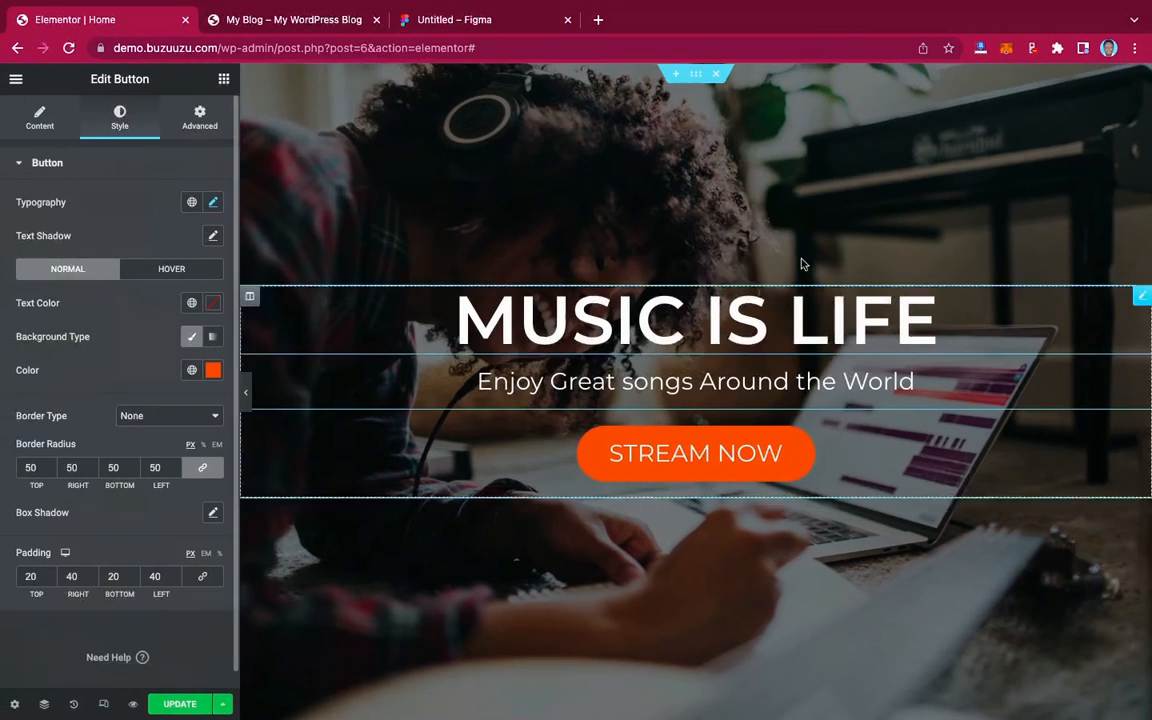
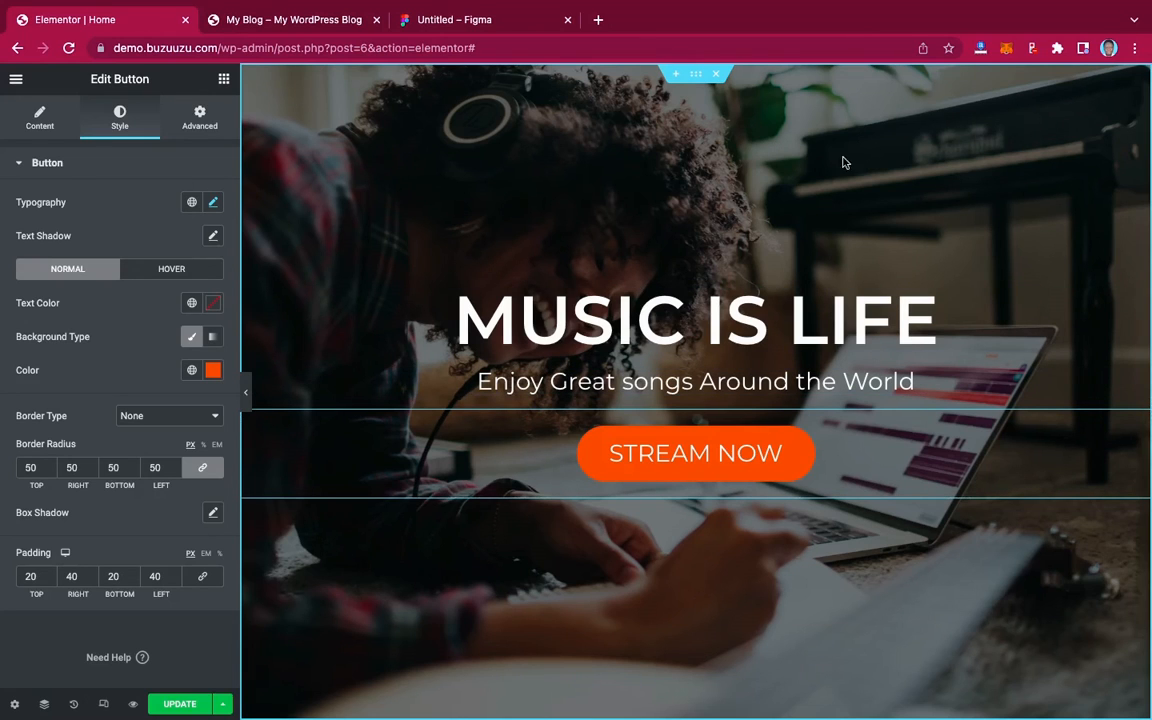
Save the Home page's hero section changes by updating the page.
left_click(168, 706)
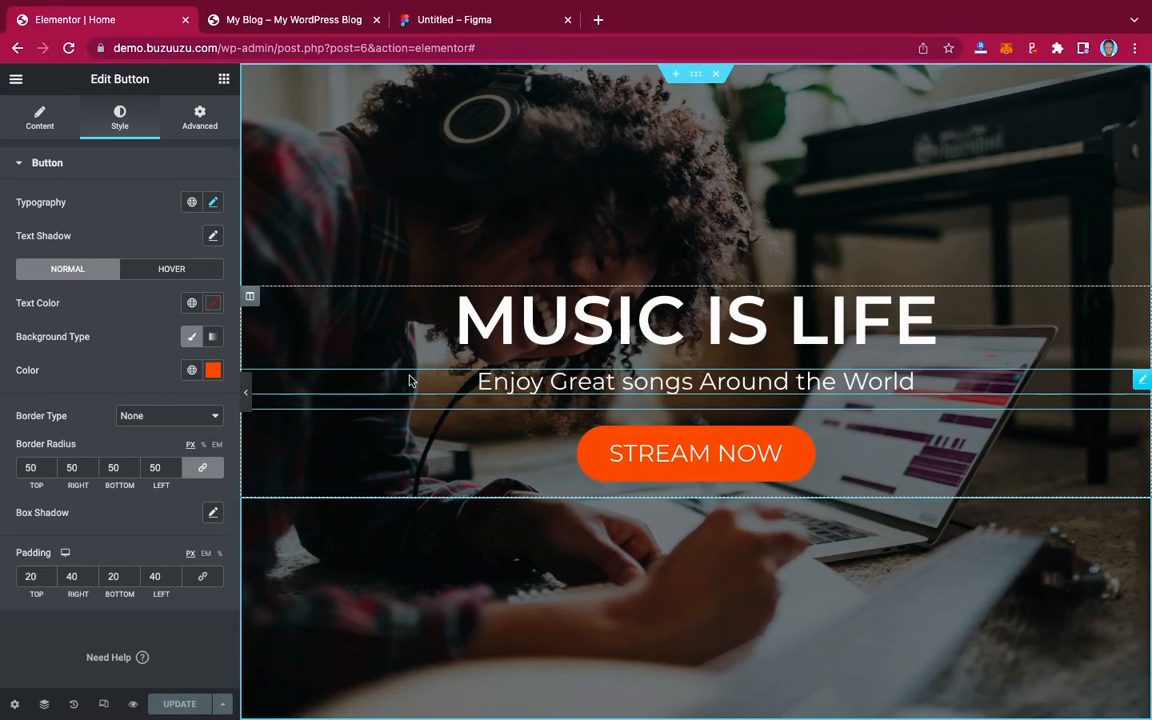
left_click(302, 22)
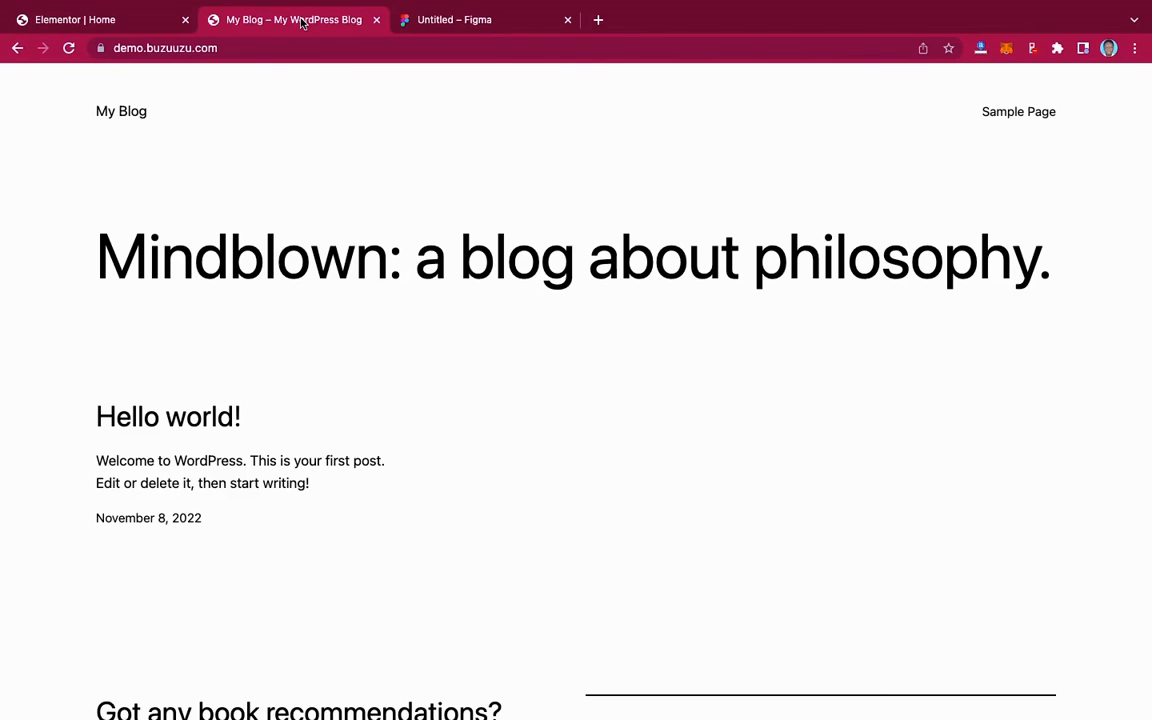
left_click(98, 24)
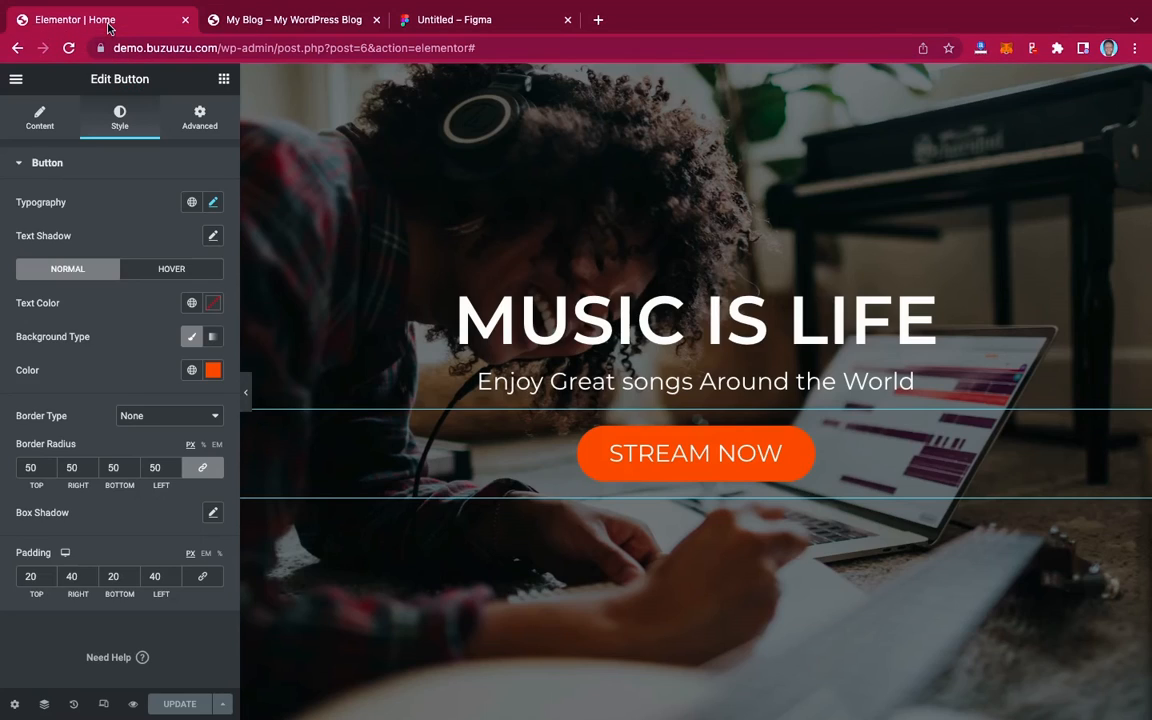
Exit the Elementor editor with WP Dashboard as the exit destination, confirming that the site may be left.
left_click(15, 84)
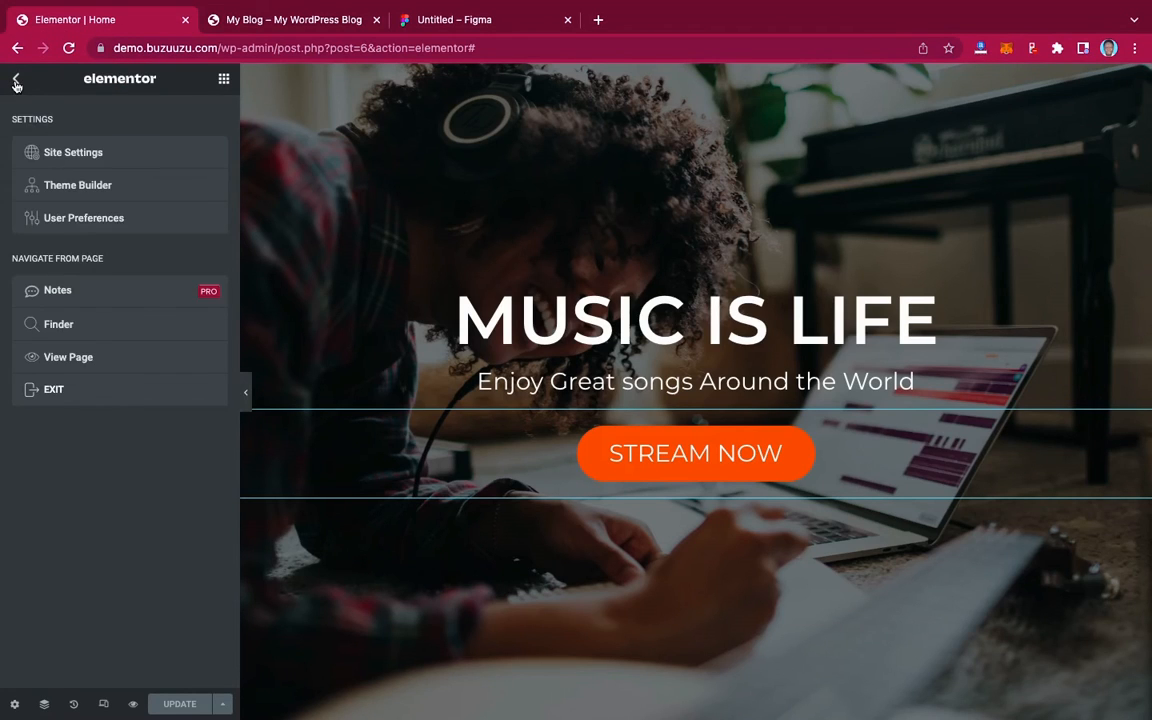
left_click(54, 390)
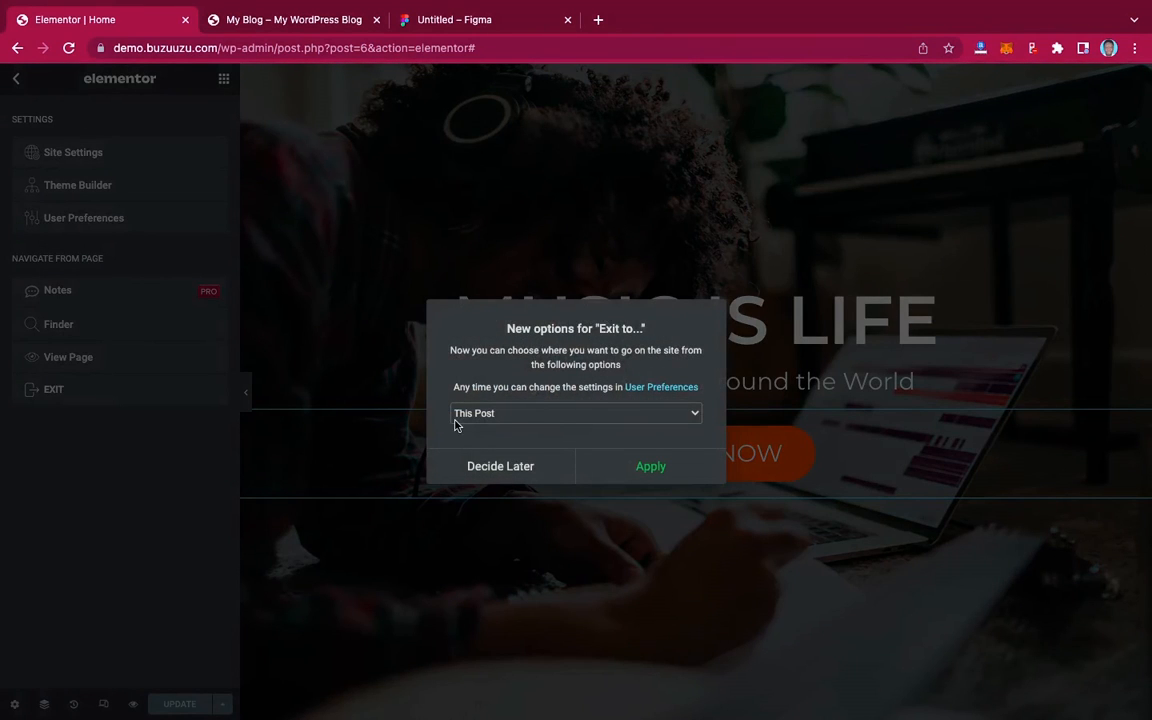
left_click(535, 418)
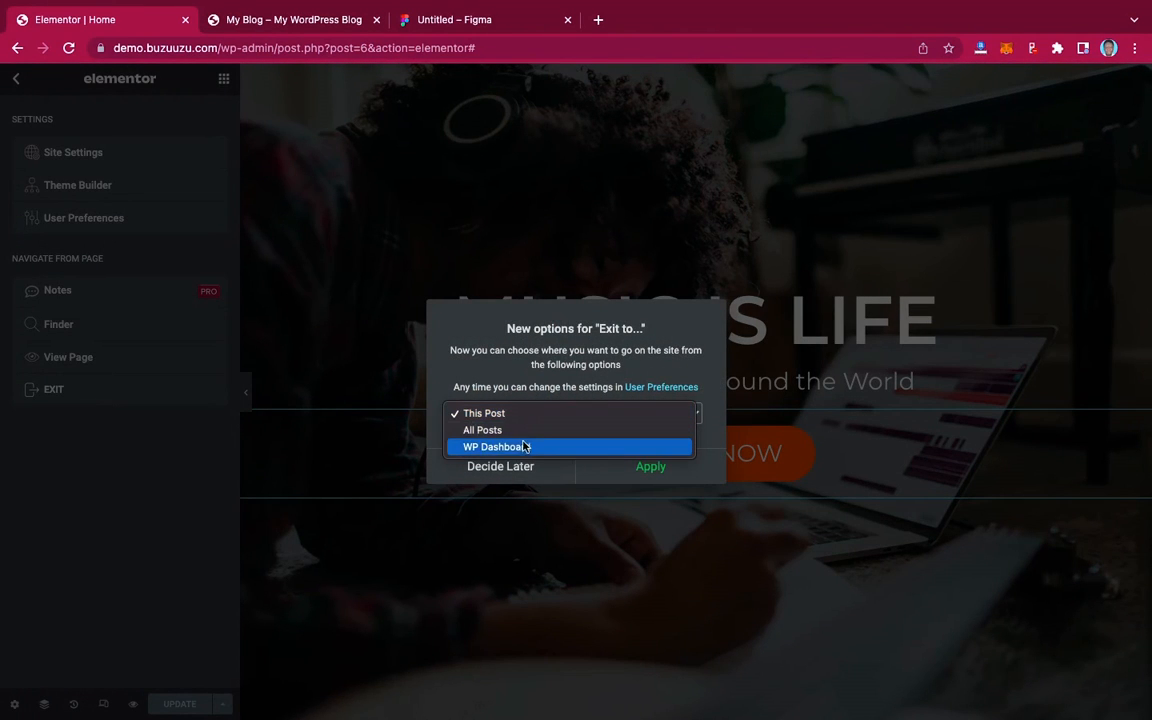
left_click(521, 450)
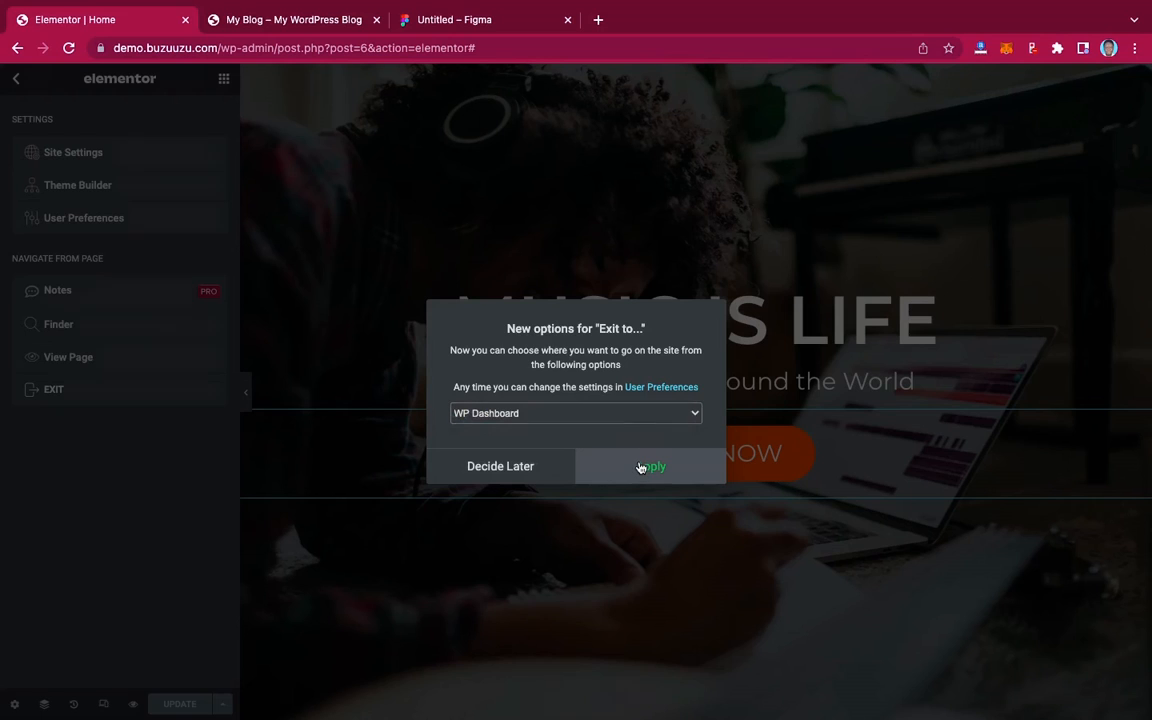
left_click(643, 465)
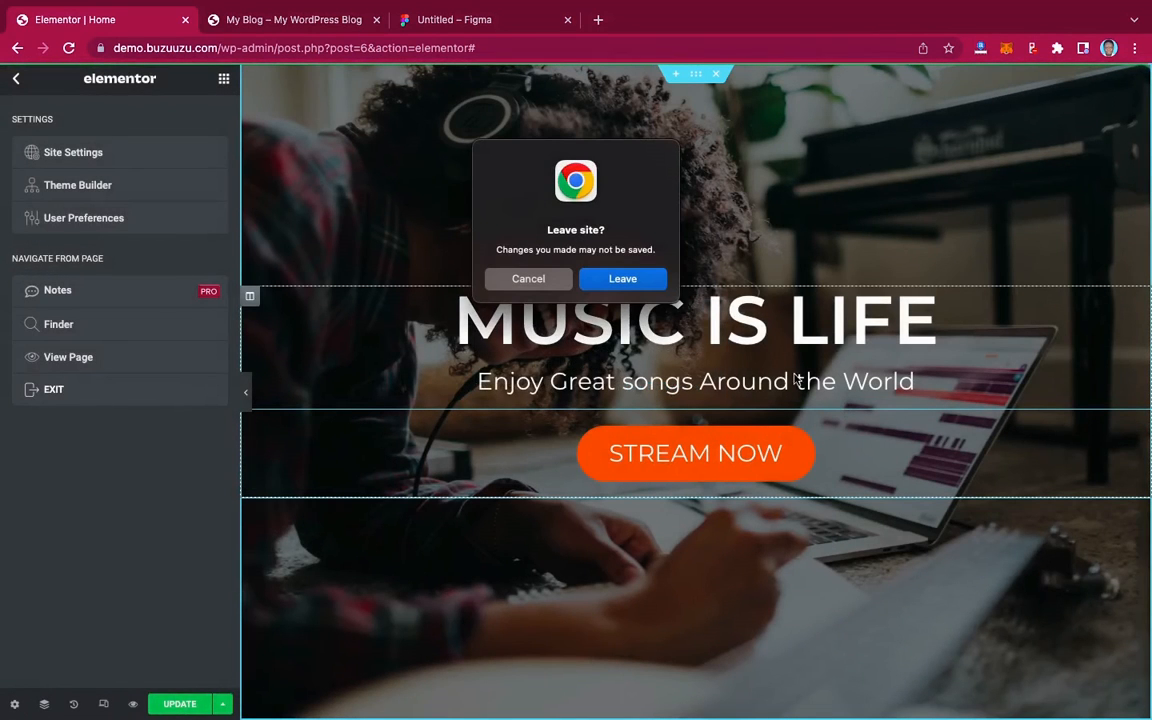
left_click(626, 278)
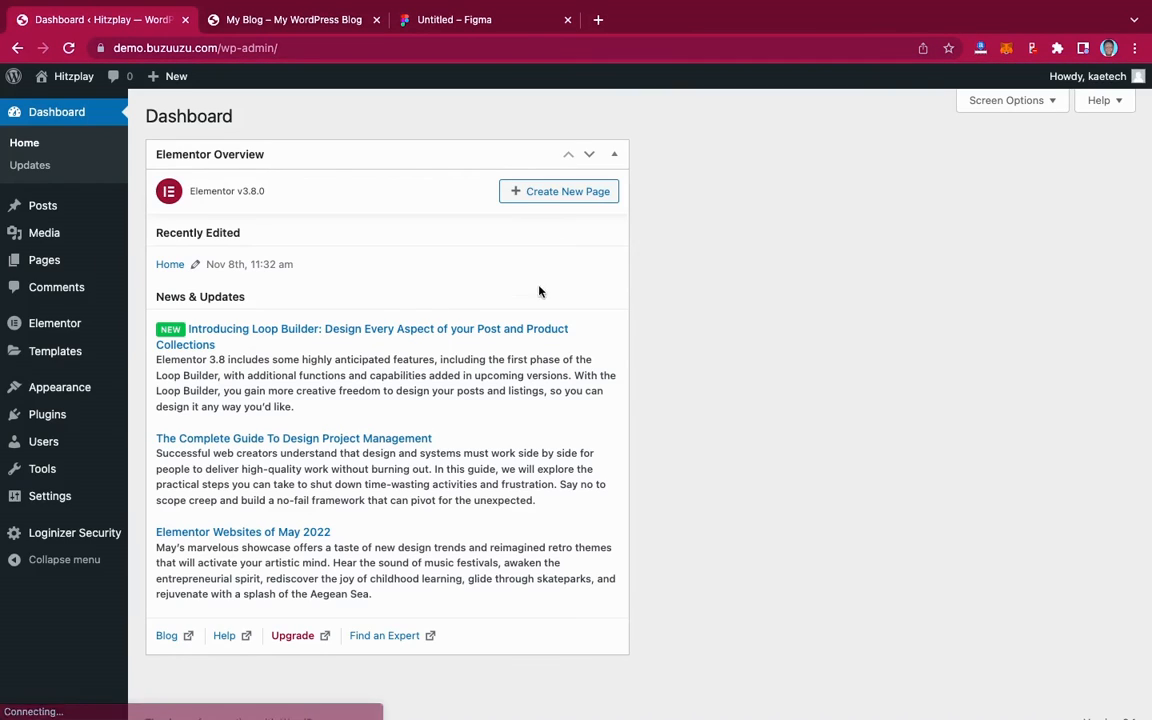
Create a navigation menu named Main Menu in the site's appearance settings and assign it to the Primary Menu location.
mouse_move(73, 438)
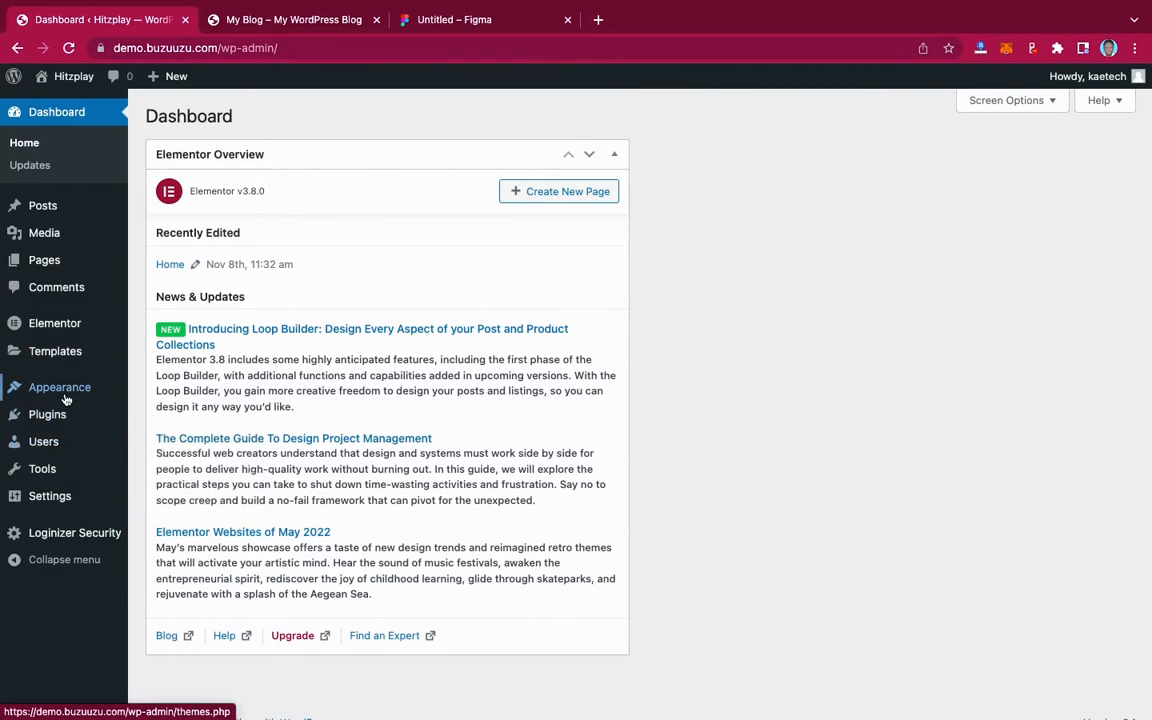
mouse_move(66, 397)
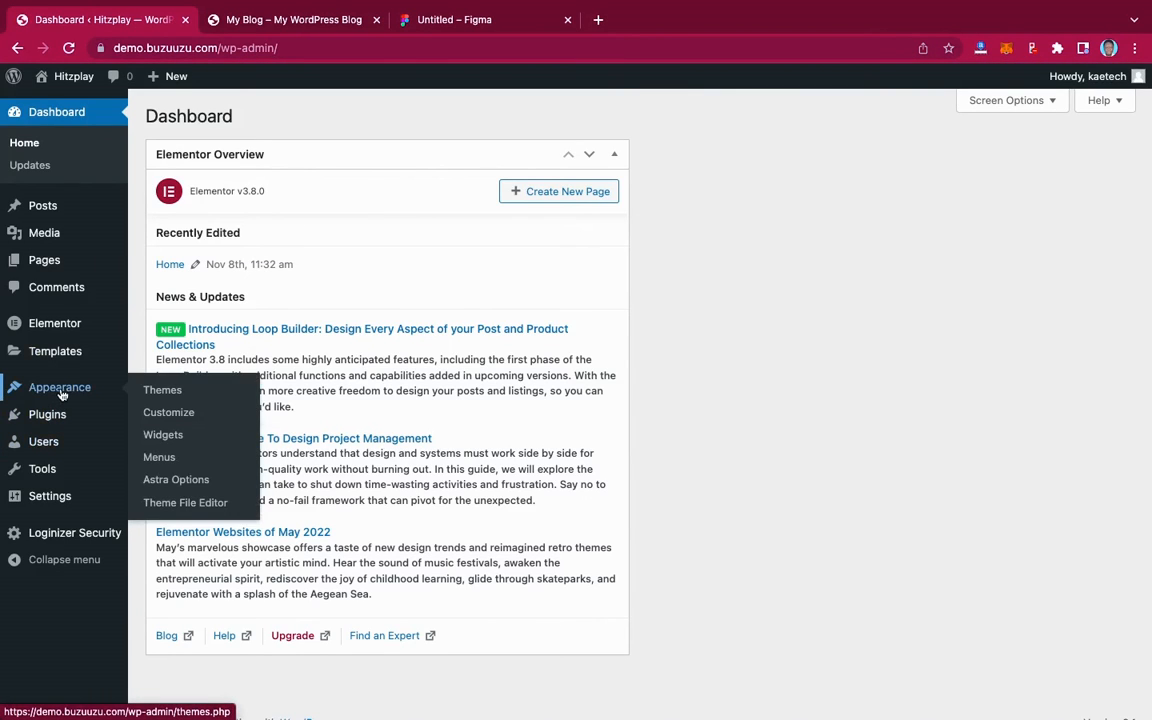
left_click(158, 458)
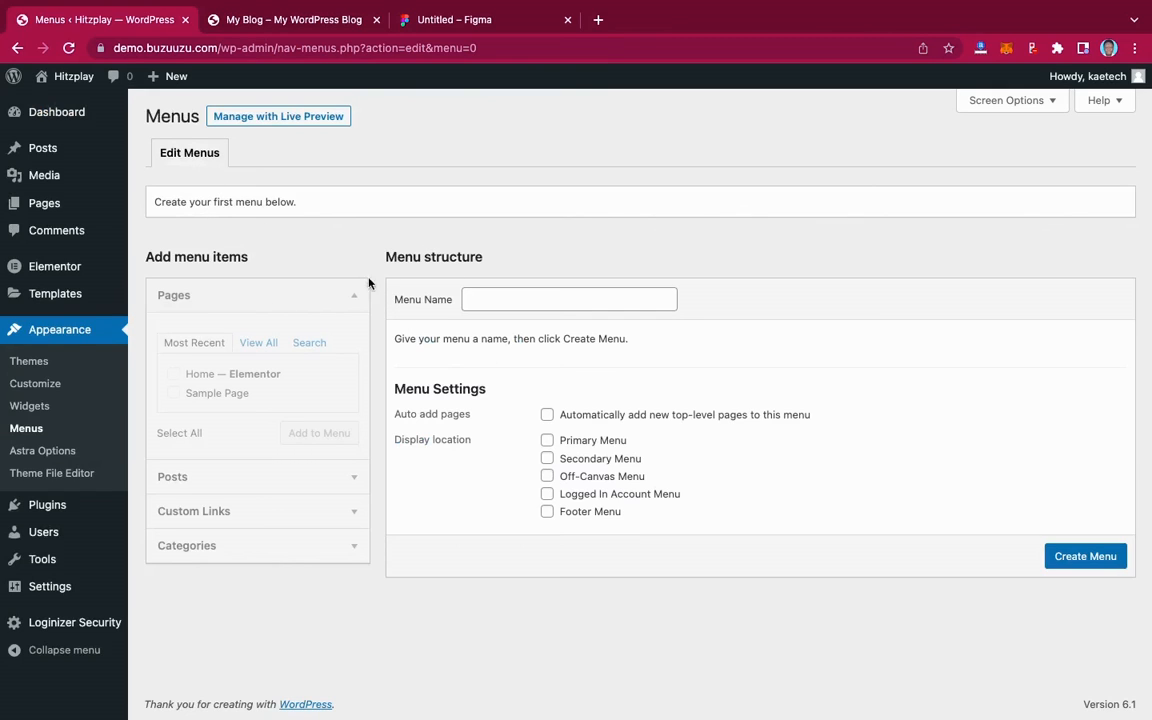
left_click(495, 299)
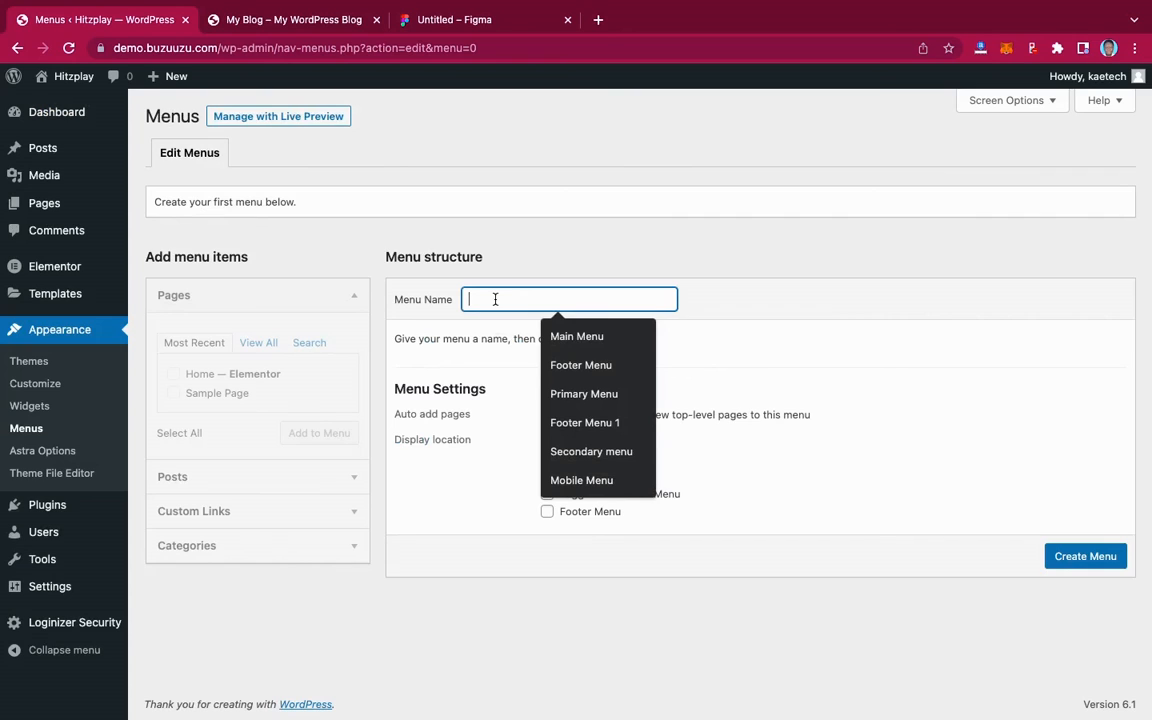
left_click(586, 337)
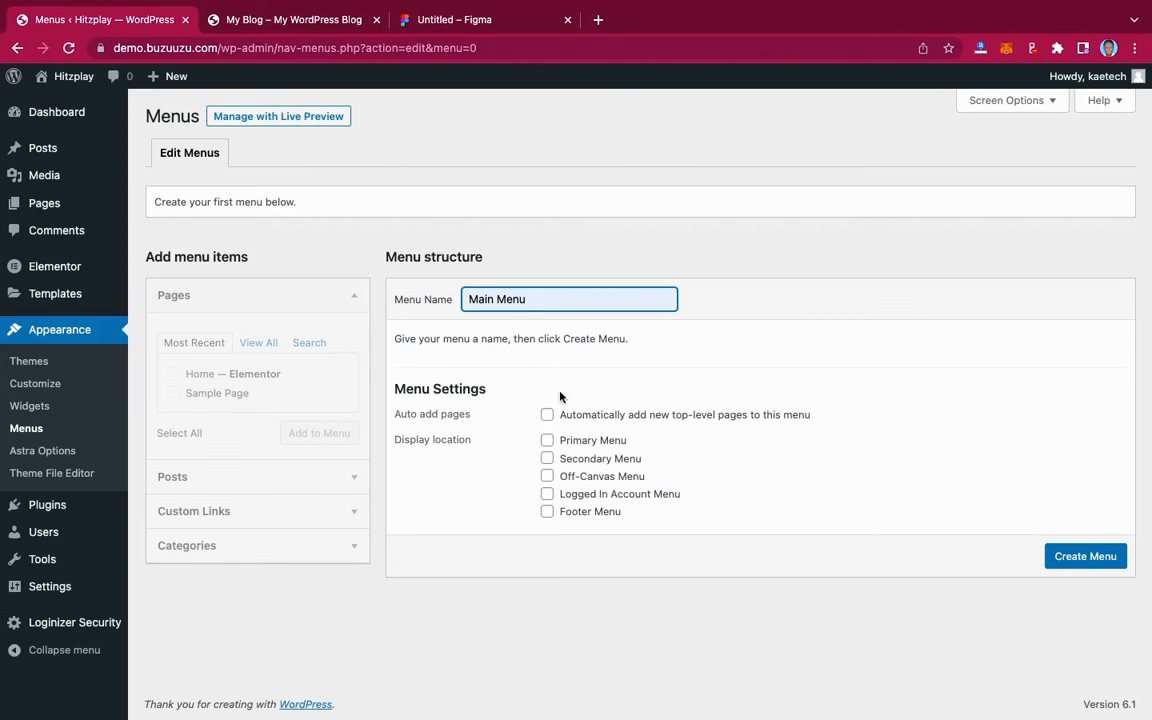
left_click(548, 441)
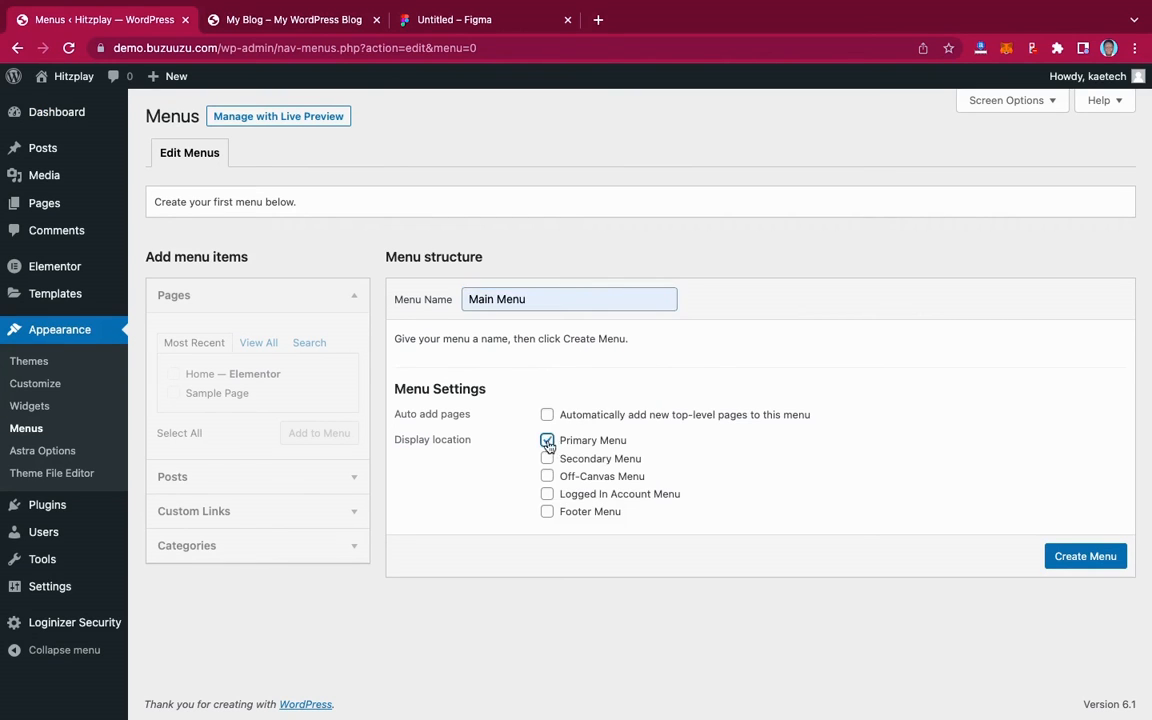
left_click(1079, 557)
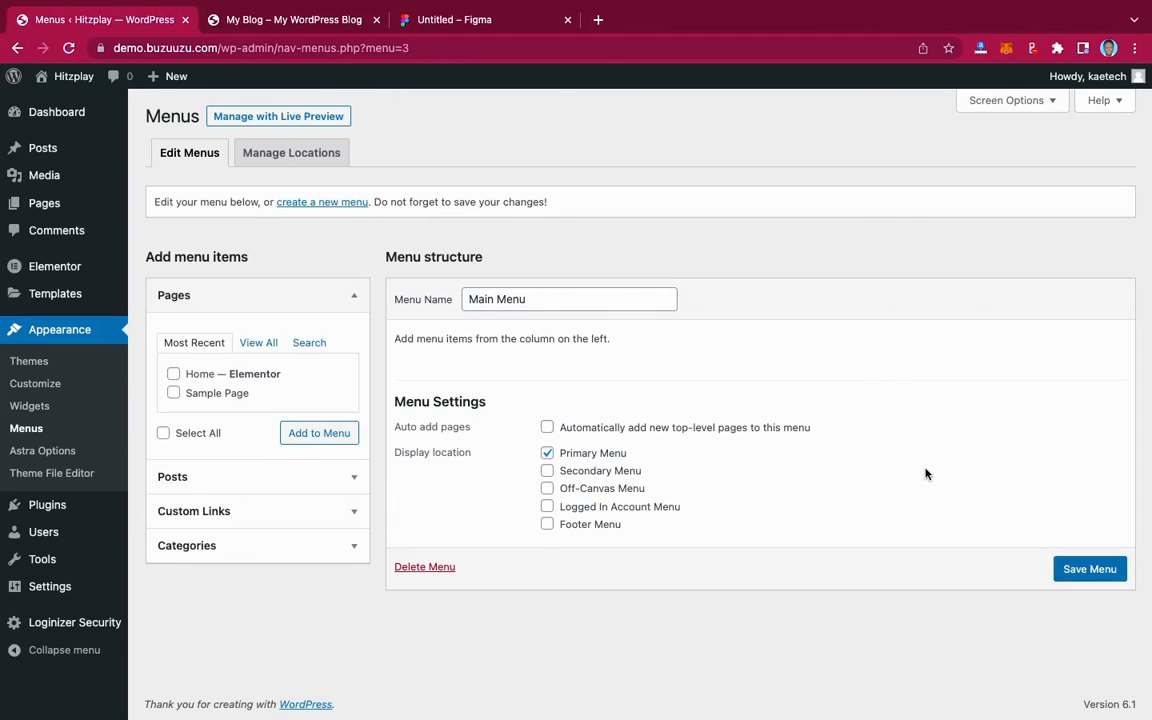
Add the Home page to the Main Menu and check the navigation items in the Figma mockup.
left_click(173, 376)
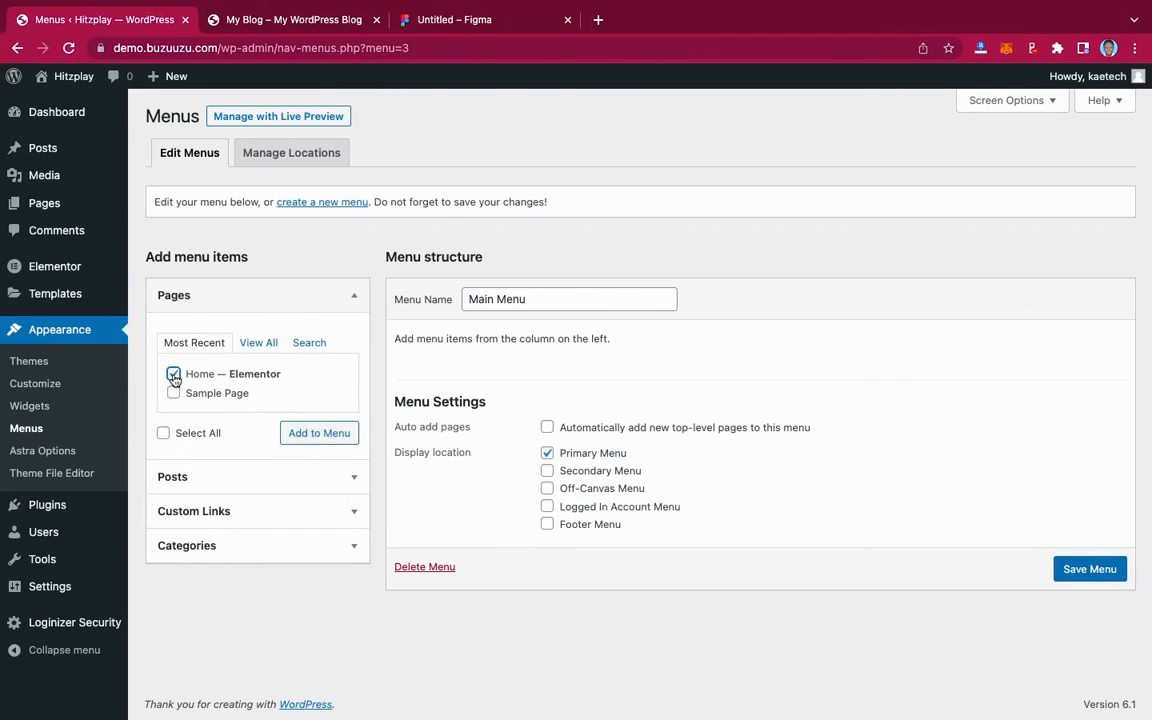
left_click(309, 434)
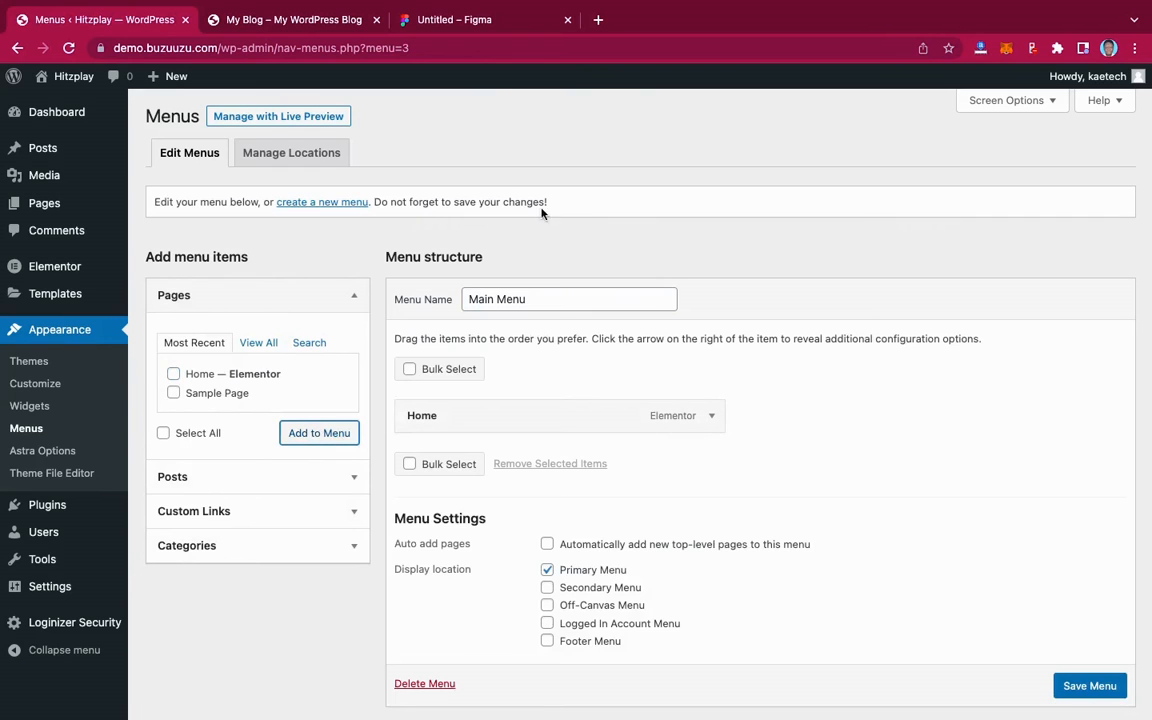
left_click(441, 30)
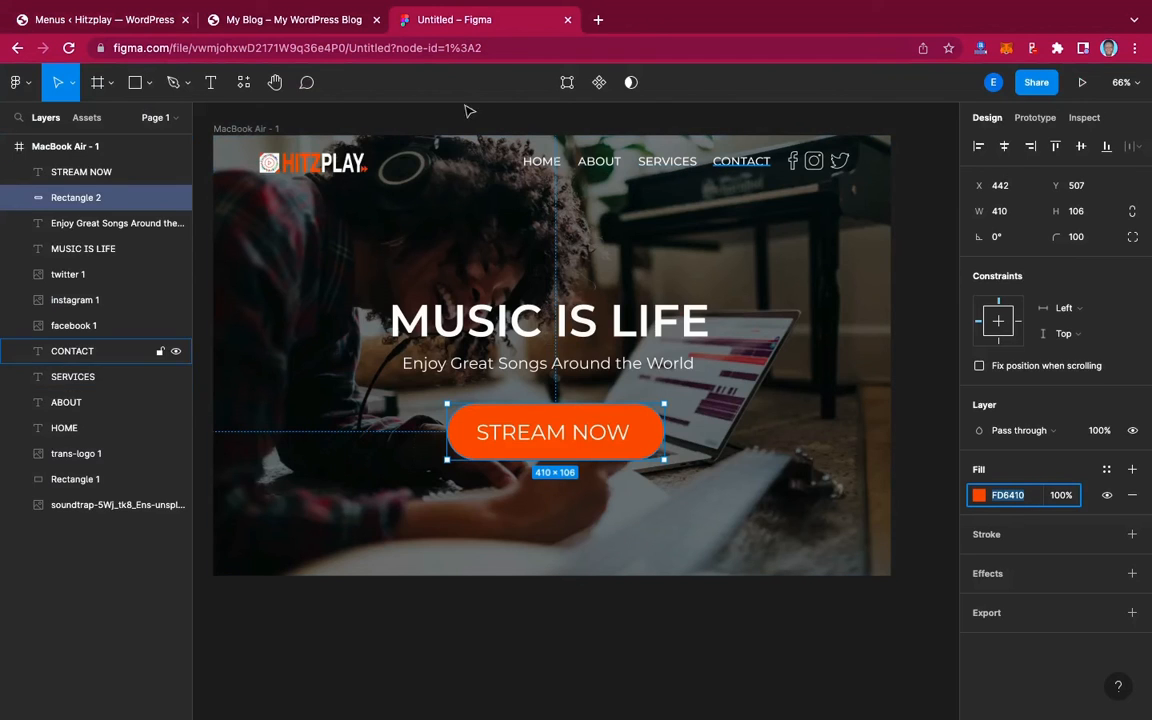
left_click(106, 19)
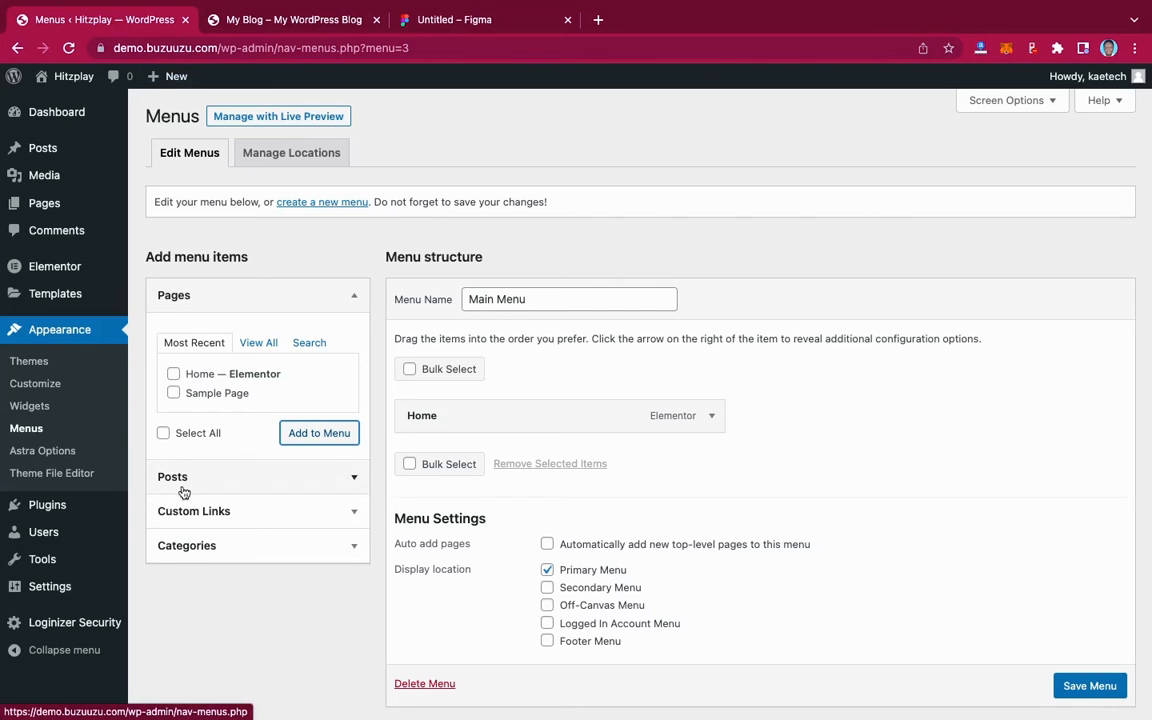
Add a custom link with URL # and link text About to the Main Menu.
left_click(245, 511)
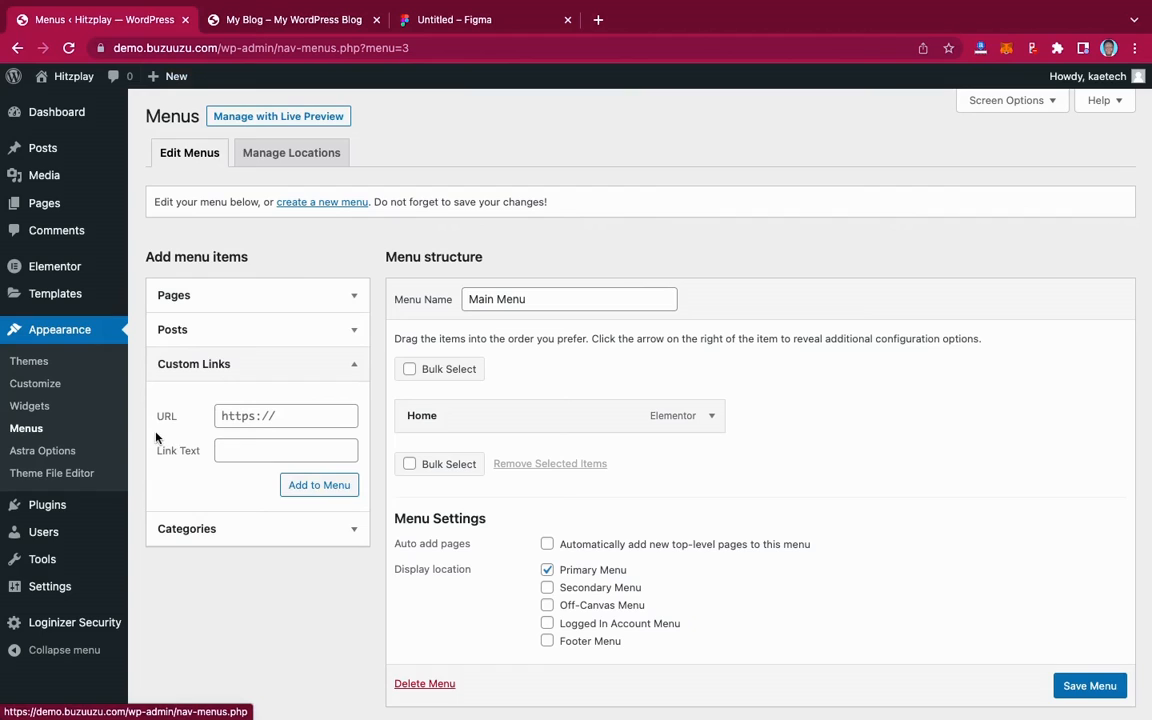
left_click(240, 420)
type("#")
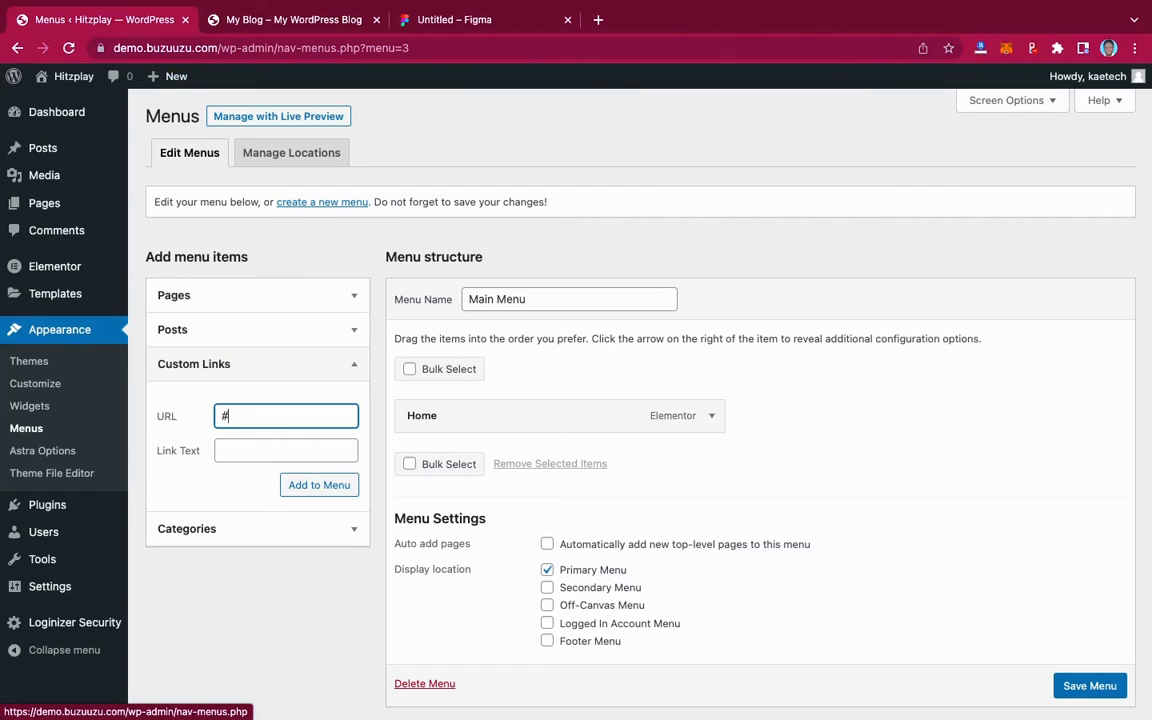
left_click(241, 455)
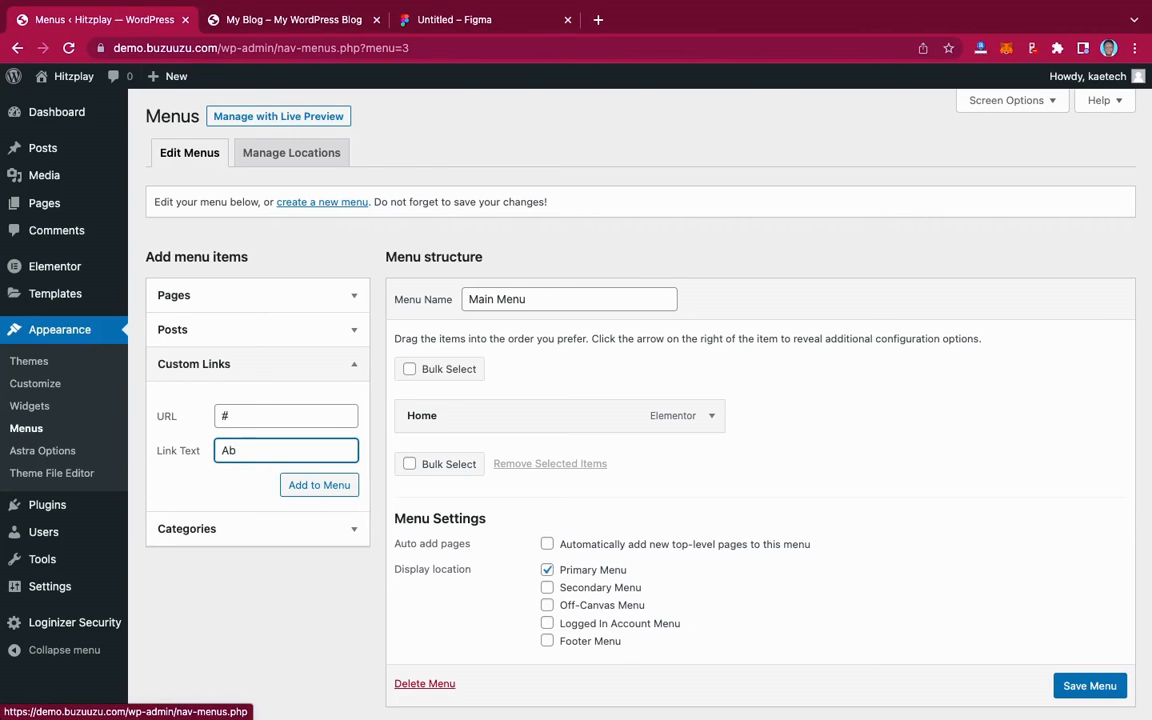
left_click(318, 488)
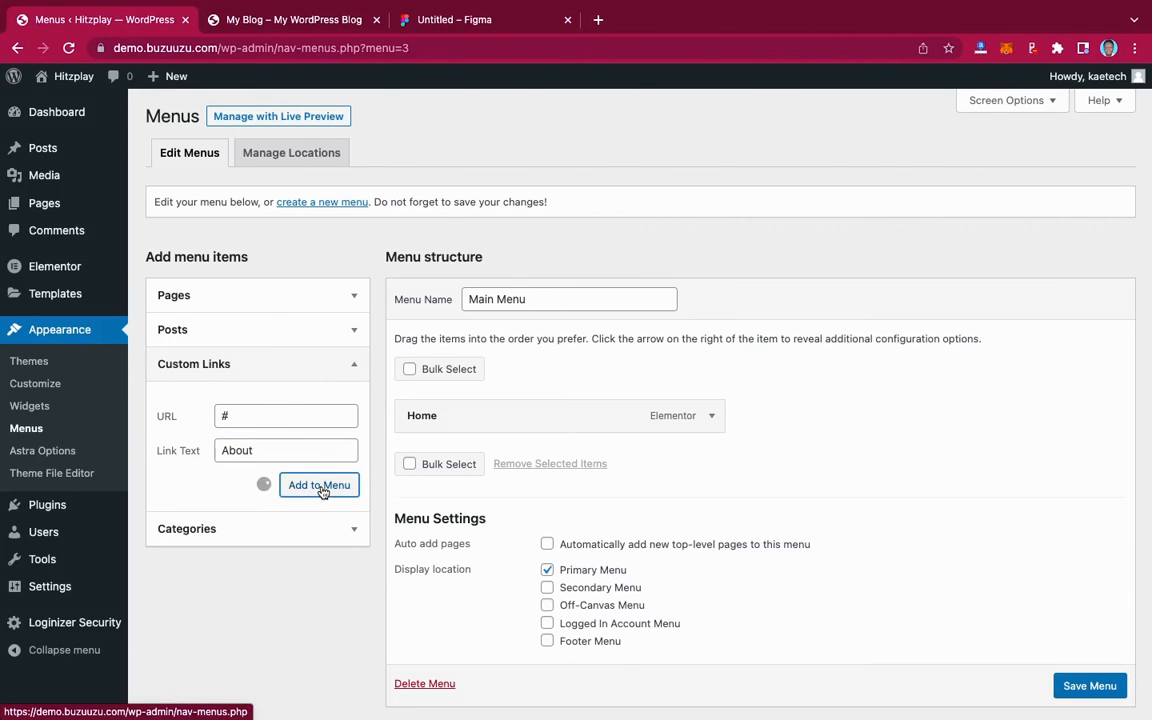
Add a custom link with link text Services and URL # to the Main Menu.
left_click(256, 450)
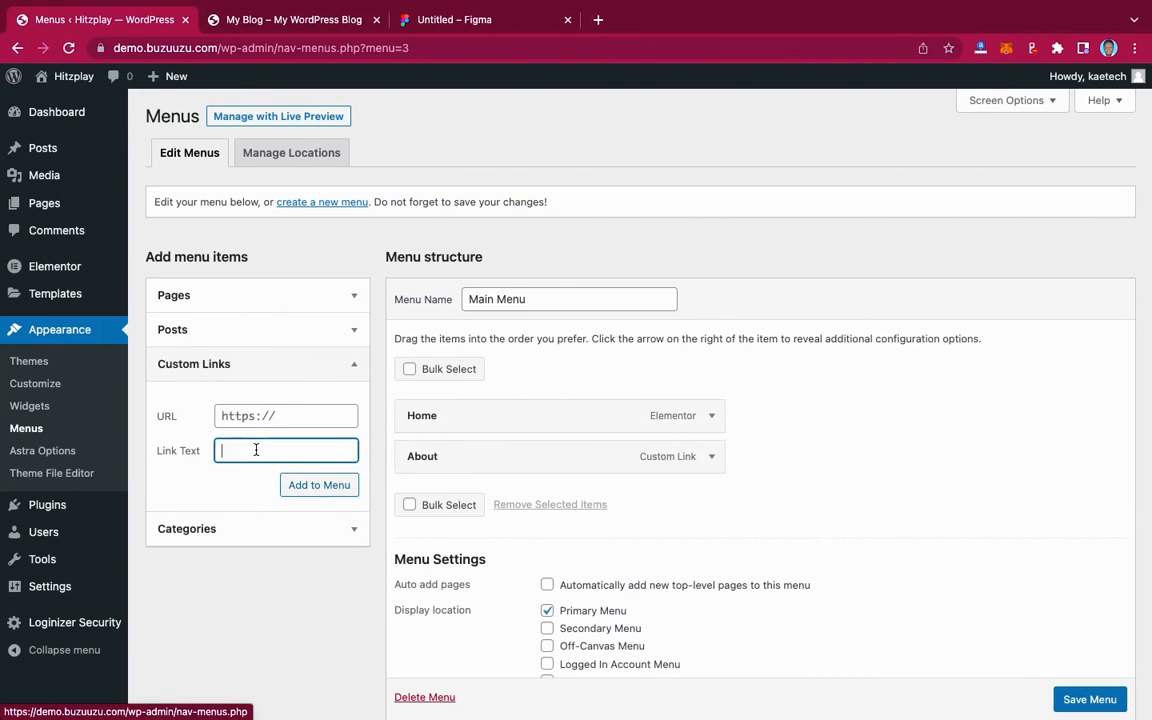
type("Services")
left_click(258, 419)
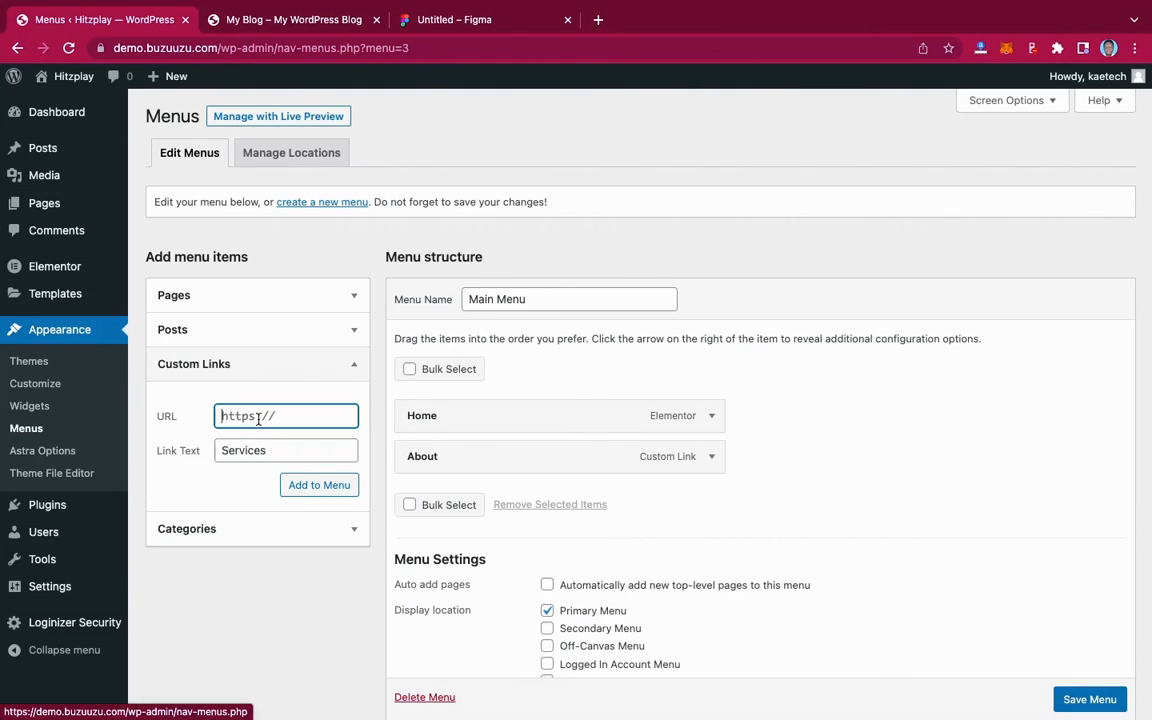
type("#")
left_click(322, 487)
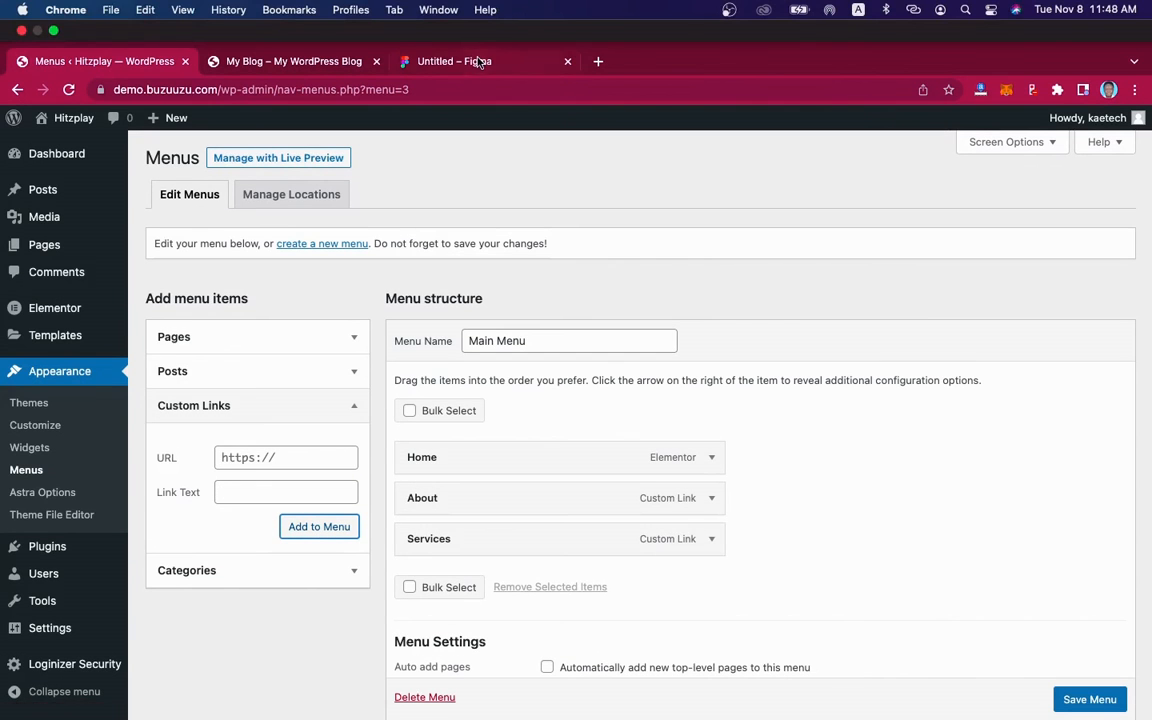
Check the Figma mockup's navigation, add a custom link Contact with URL # to the Main Menu, and save the menu.
left_click(478, 20)
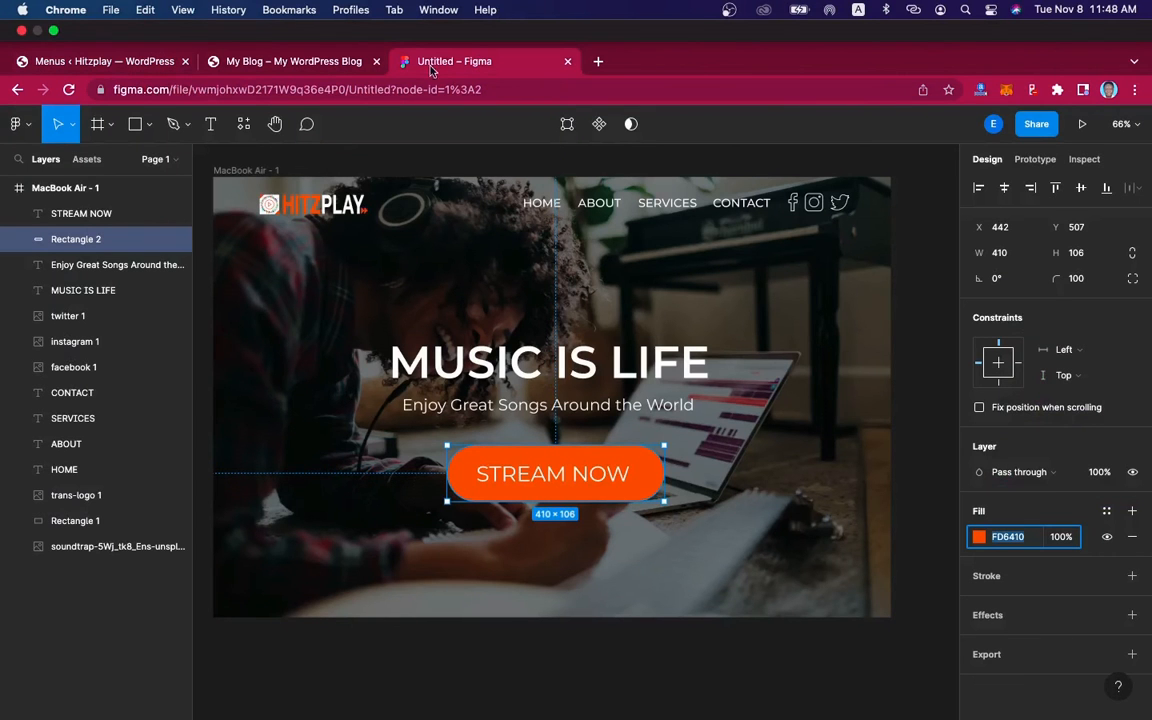
left_click(126, 64)
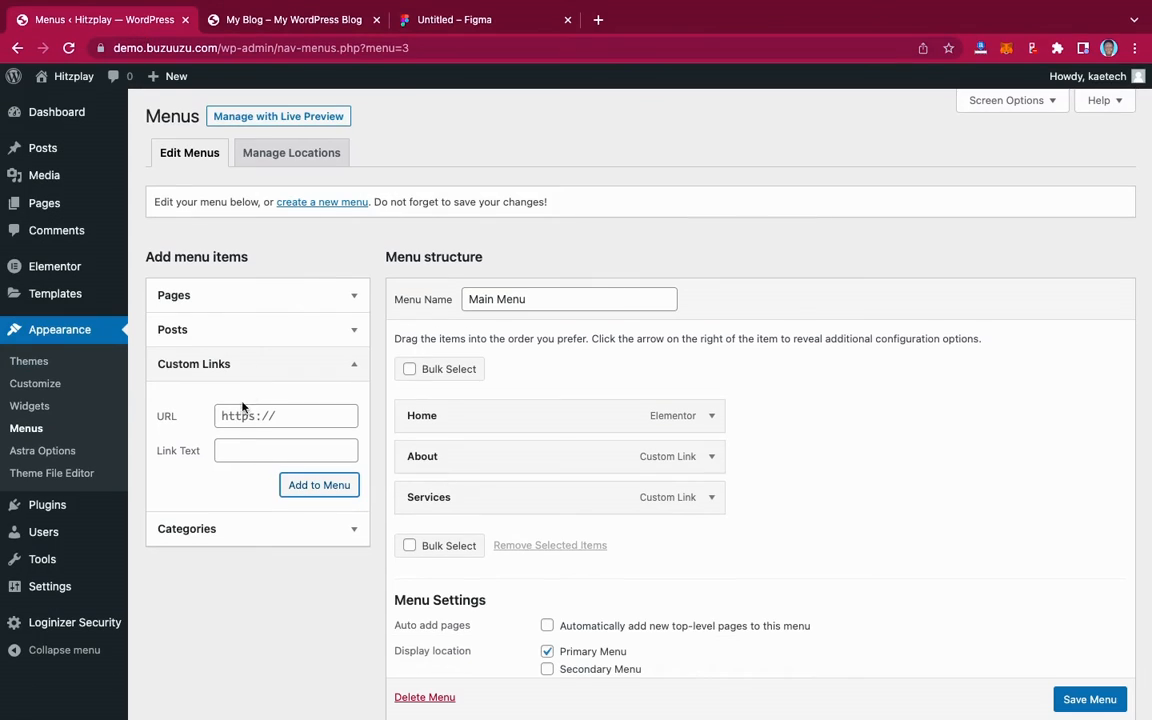
left_click(241, 418)
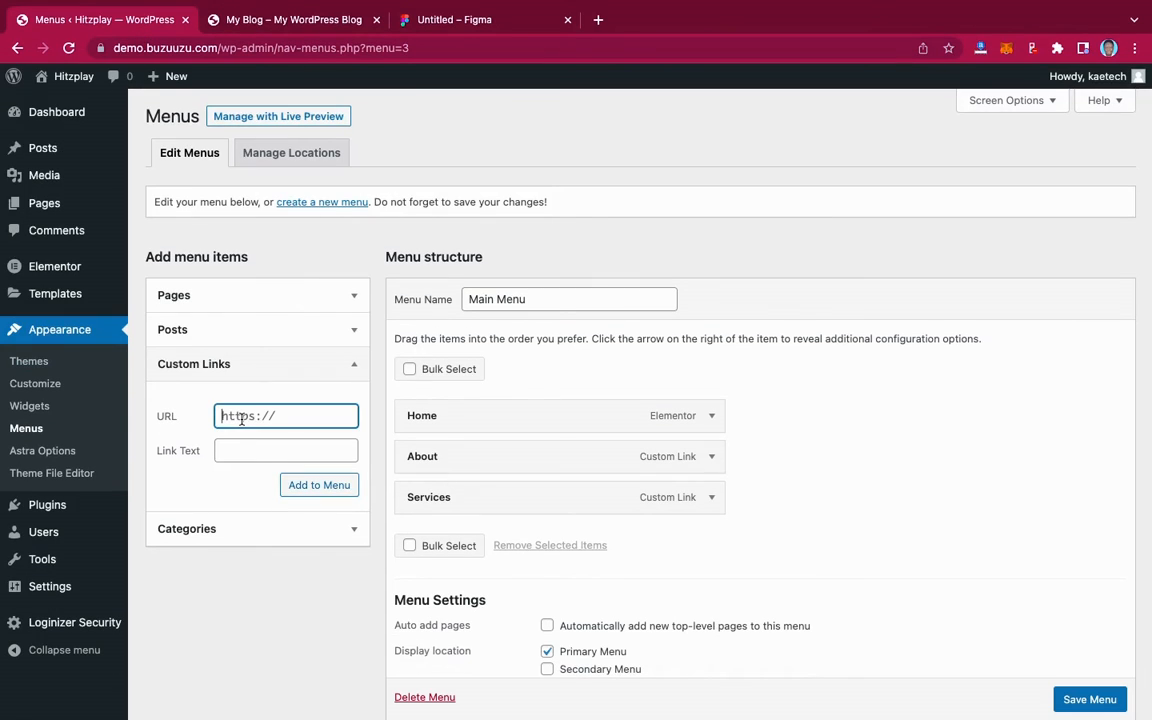
type("#")
left_click(244, 445)
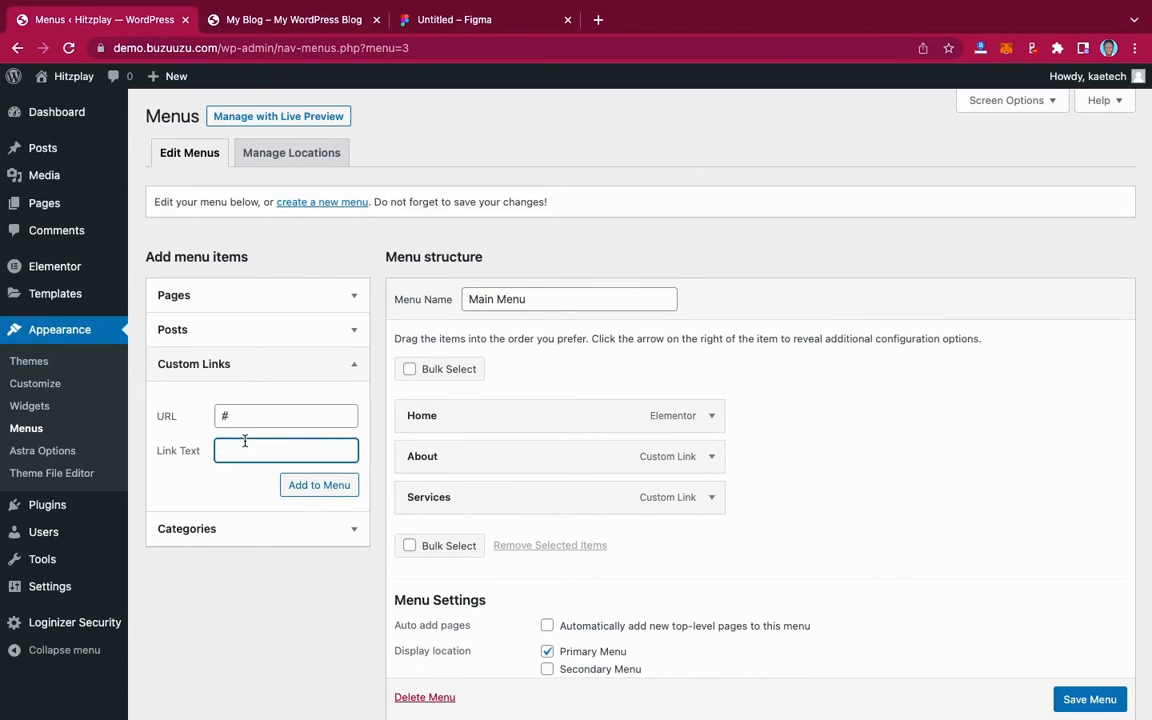
type("Contact")
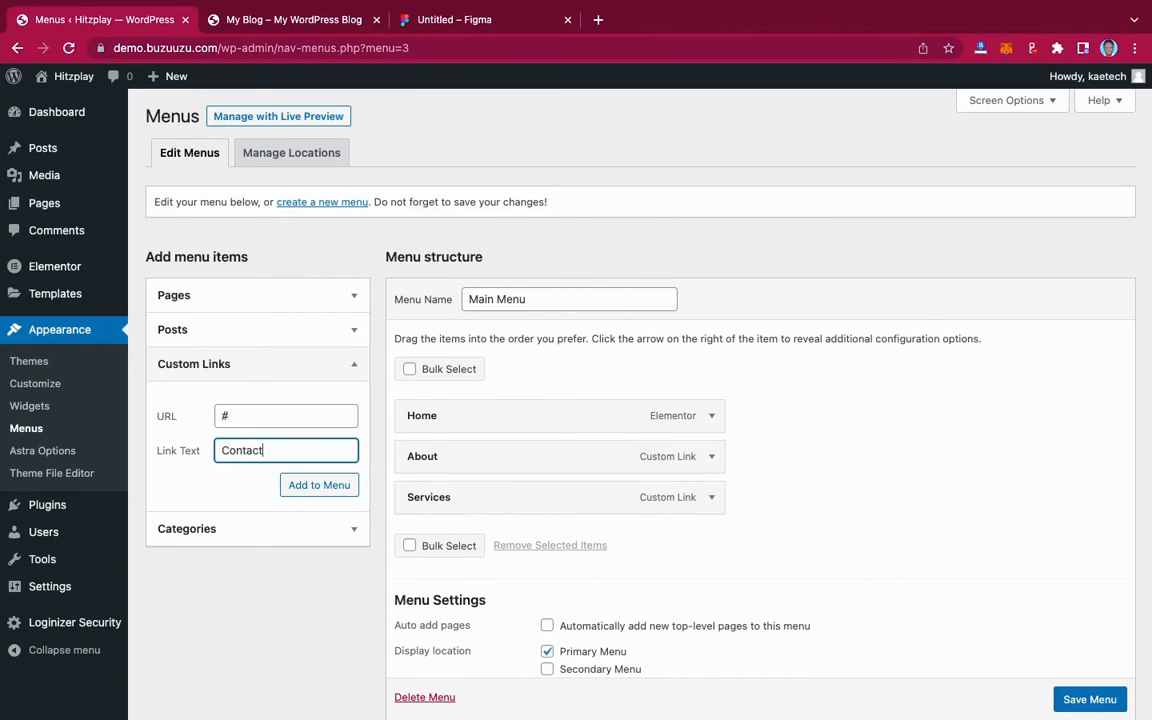
left_click(308, 486)
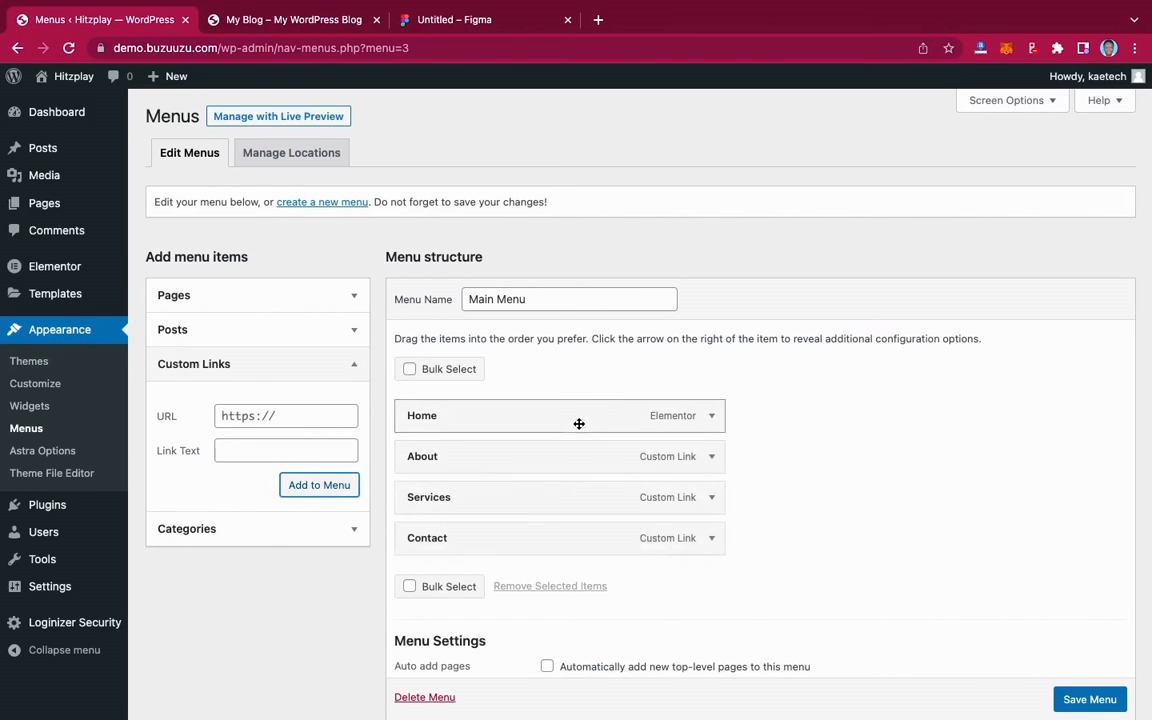
scroll(969, 568, "down", 3)
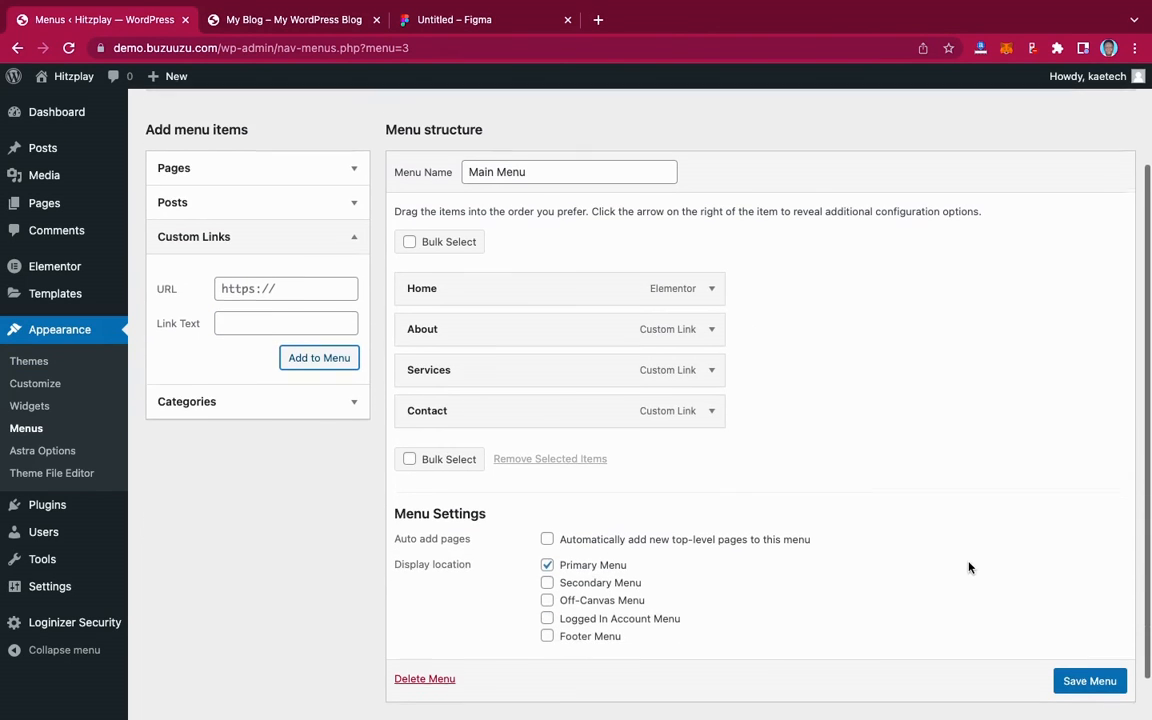
left_click(1097, 657)
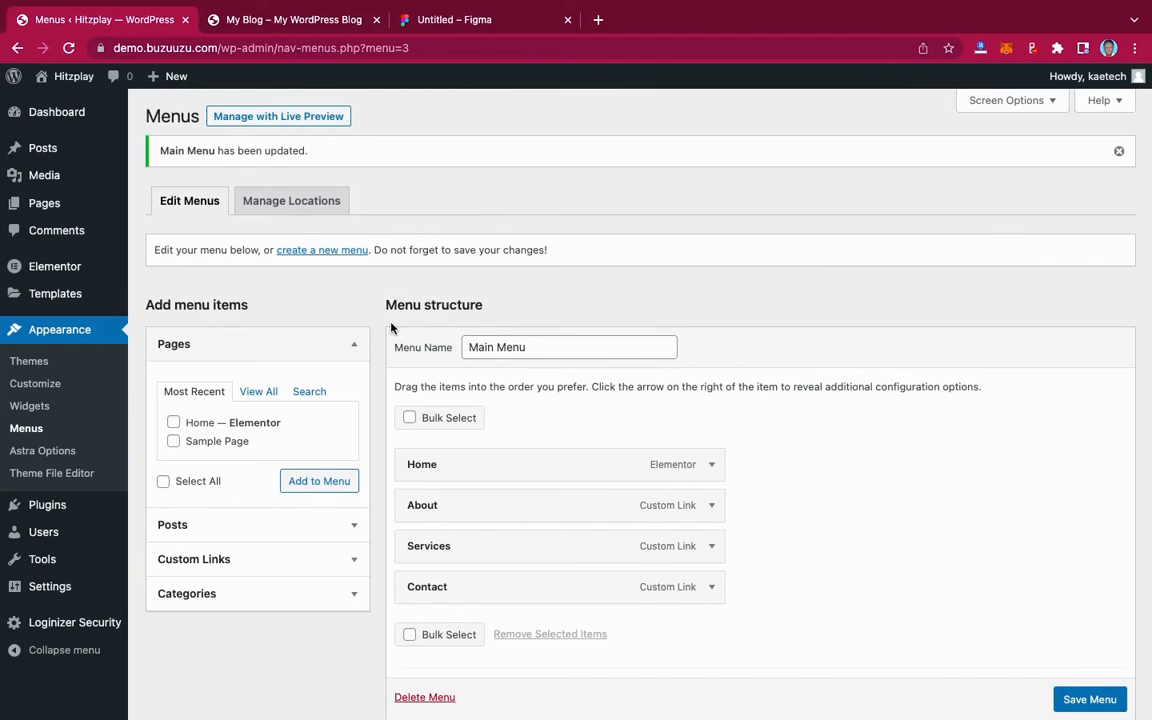
In the theme customizer's Header Builder, set trans-logo.png from the media library as the site logo without cropping it.
left_click(35, 383)
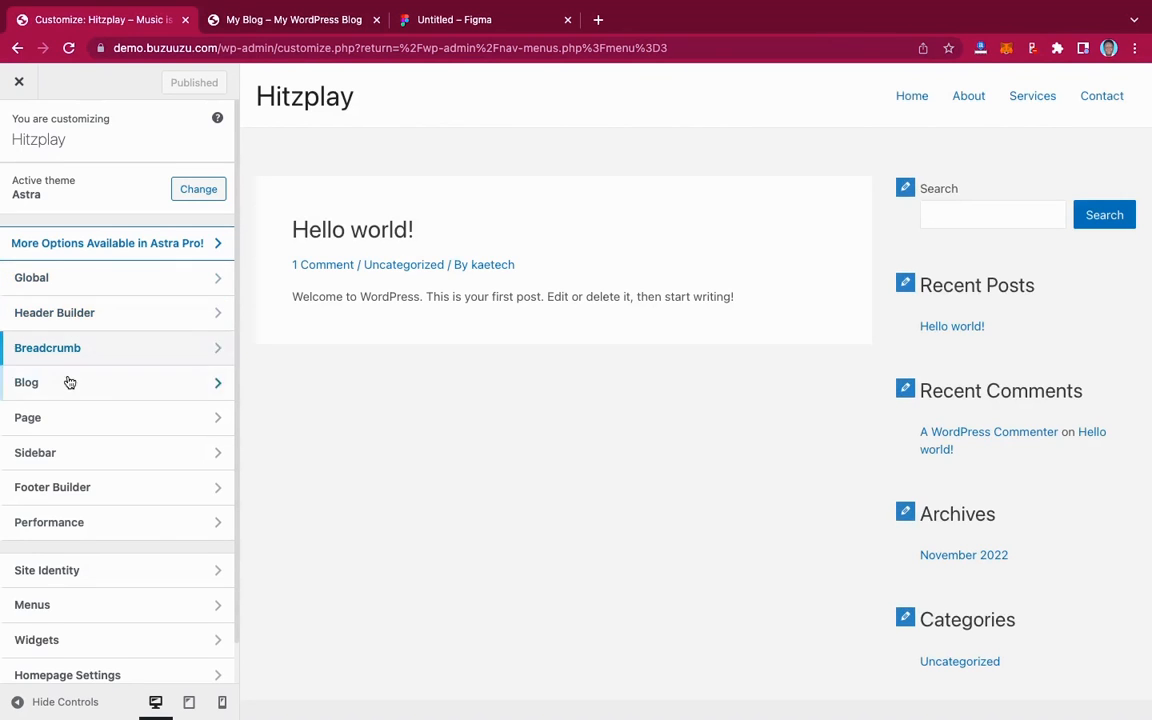
left_click(104, 319)
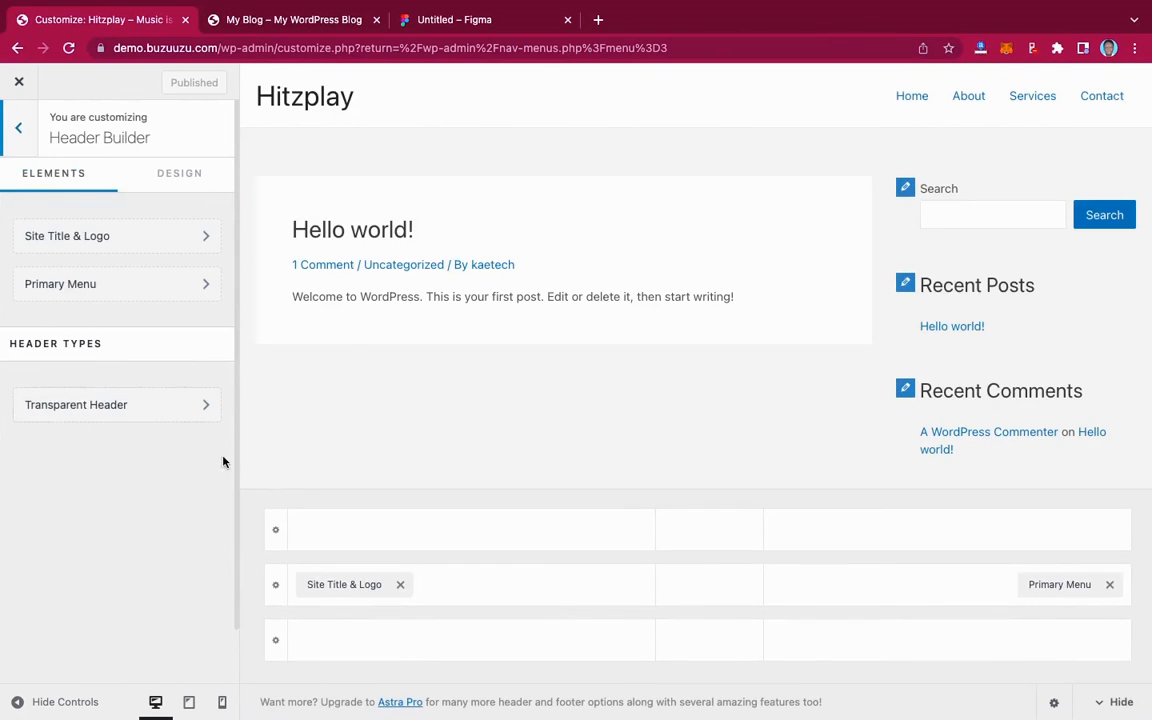
left_click(370, 586)
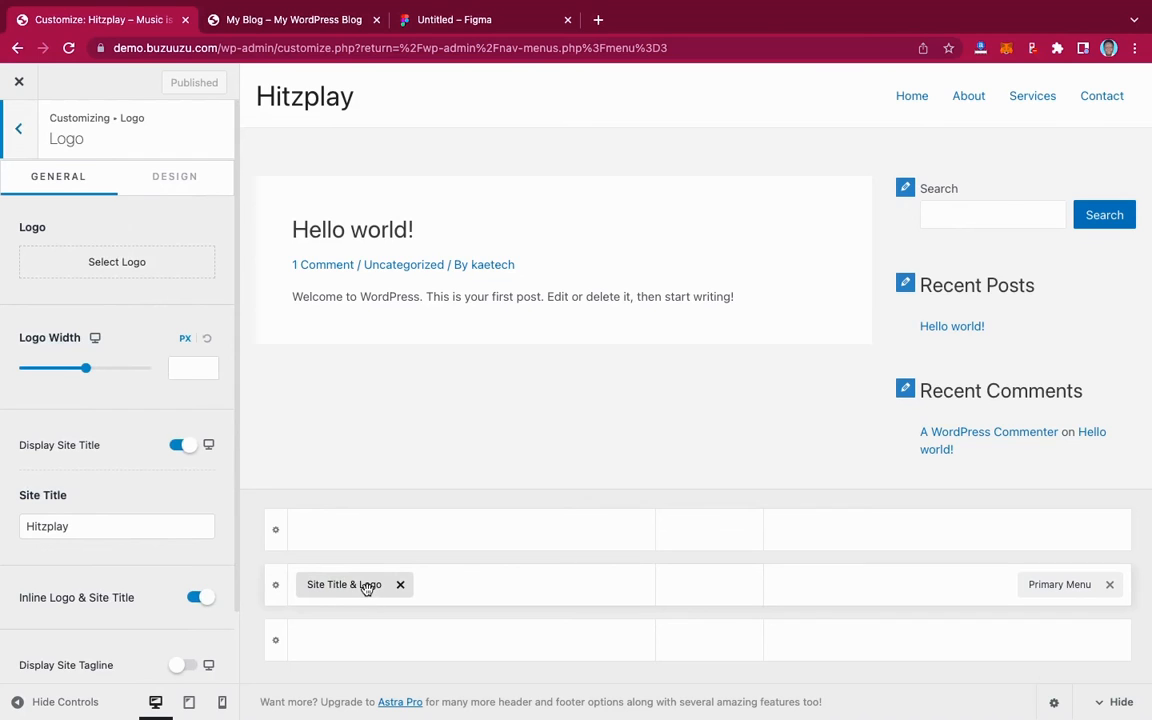
left_click(107, 264)
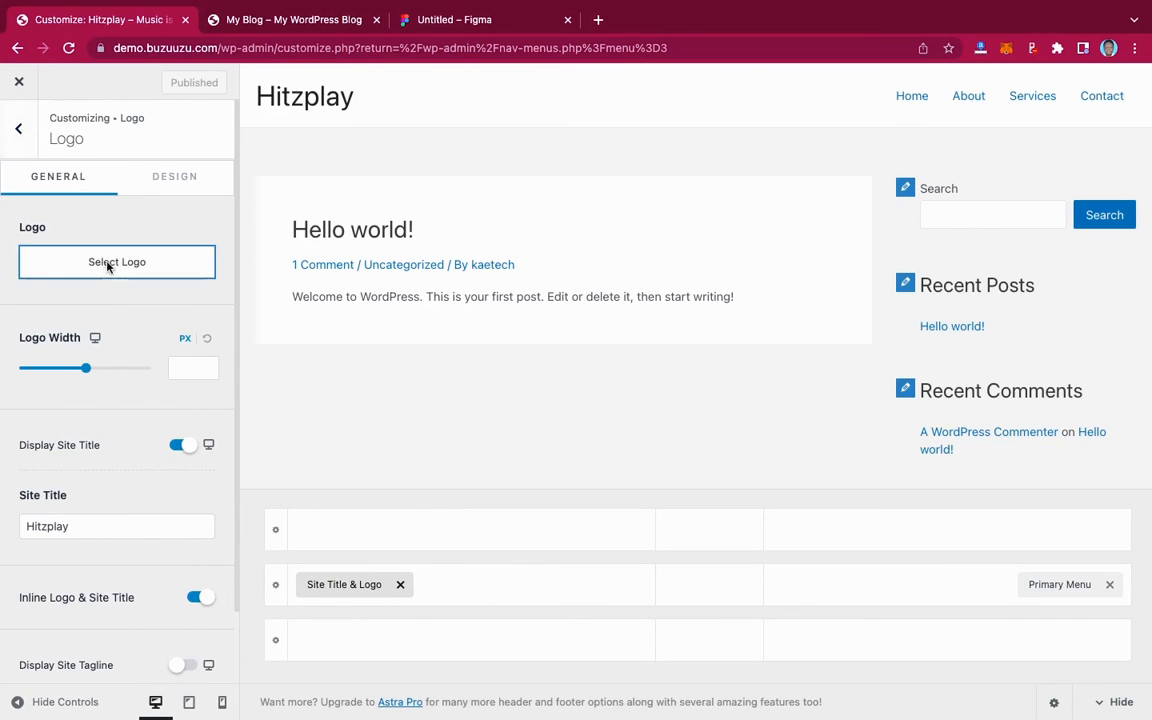
left_click(208, 286)
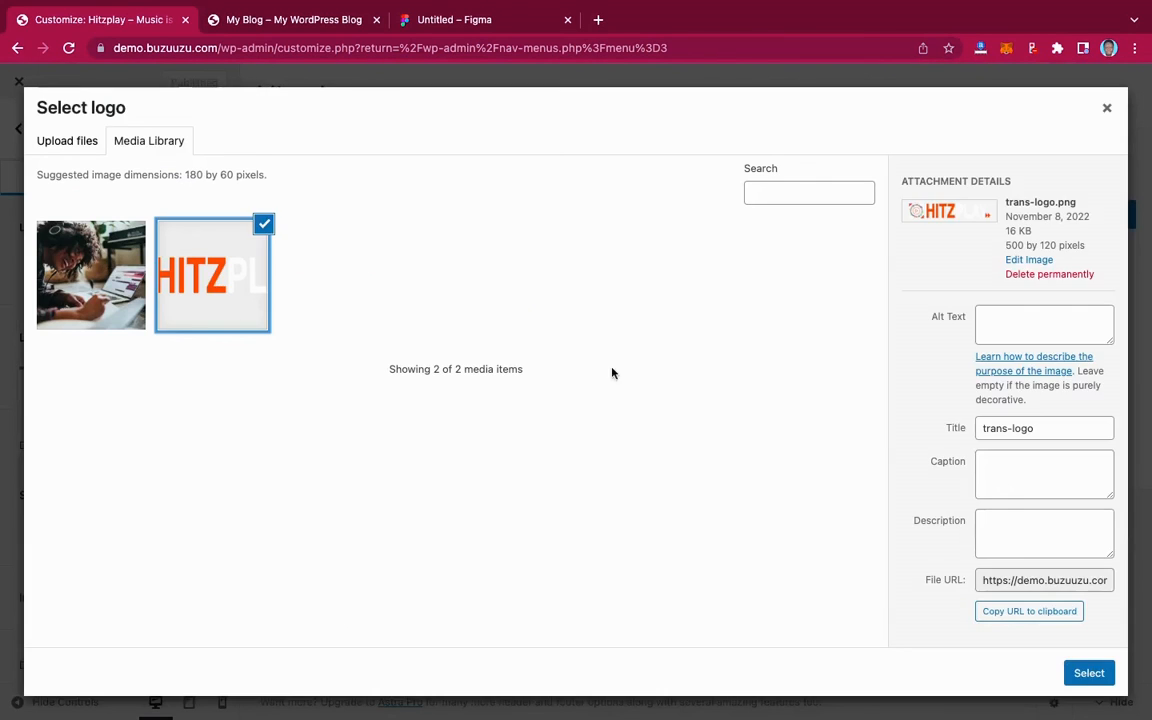
left_click(1089, 673)
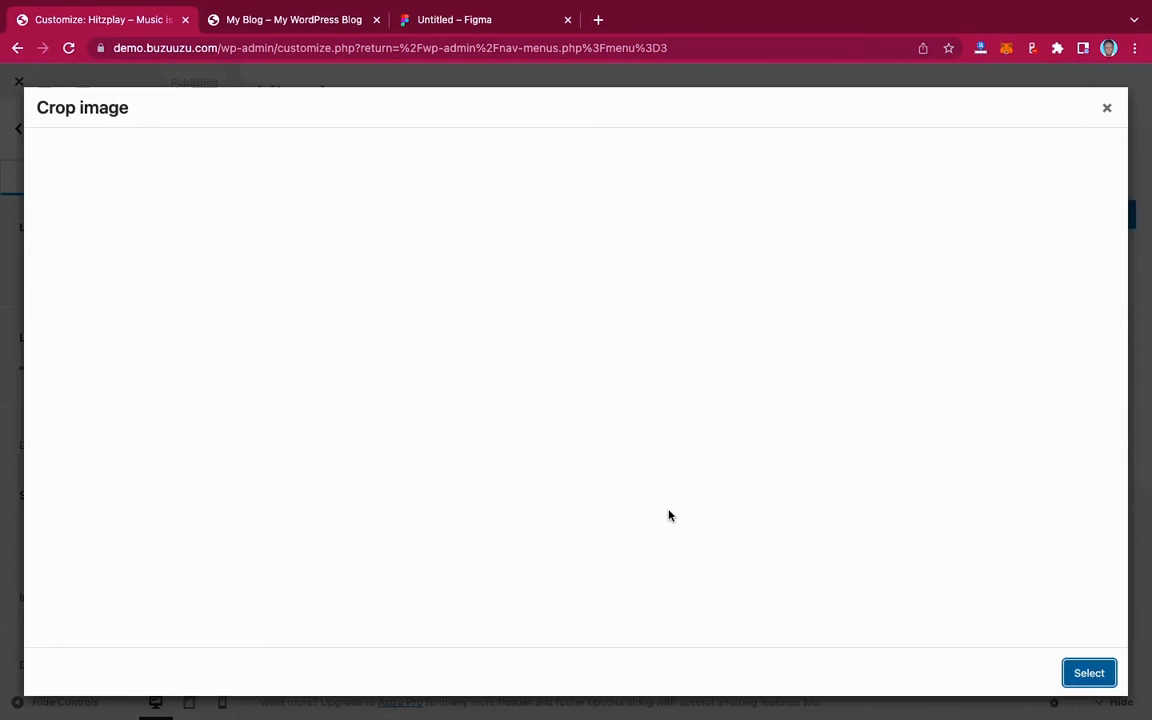
left_click(1014, 673)
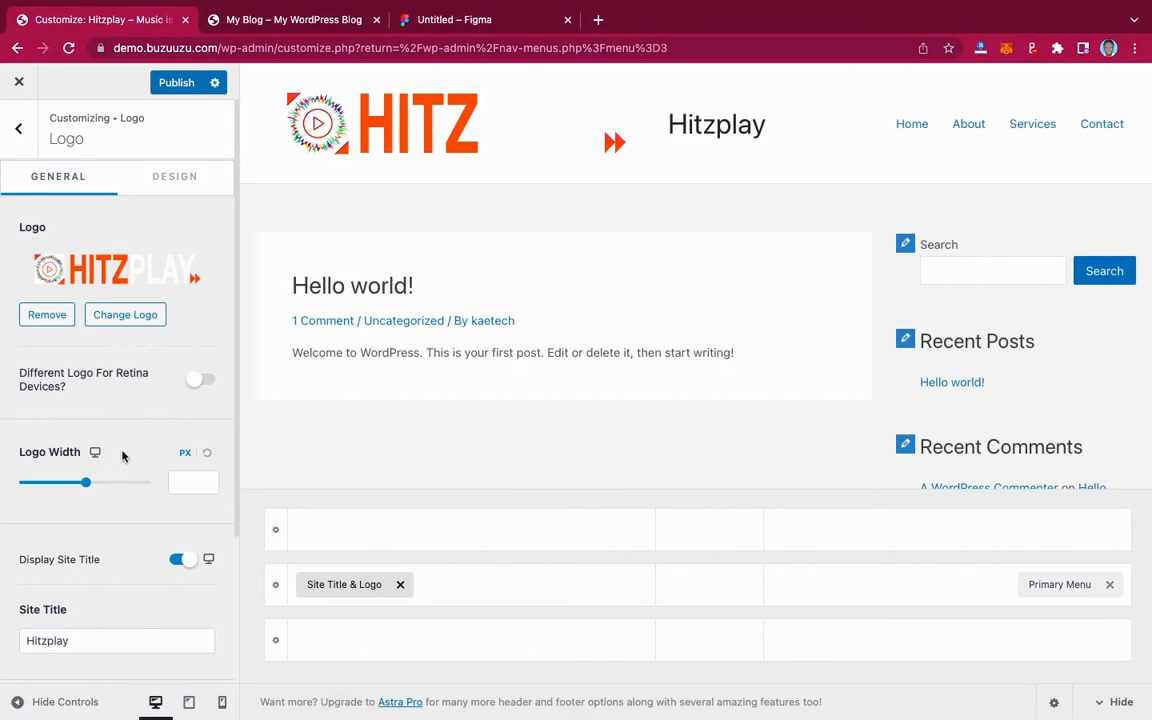
Turn off the display of the site title beside the header logo.
scroll(122, 456, "down", 1)
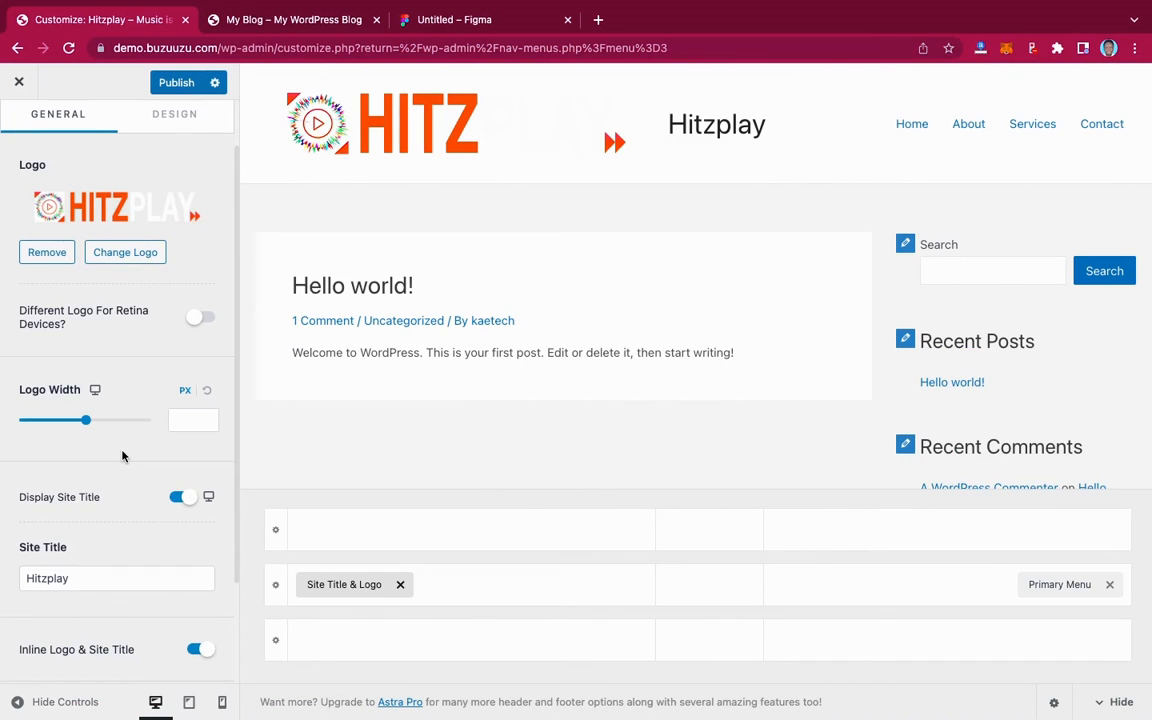
scroll(122, 456, "down", 2)
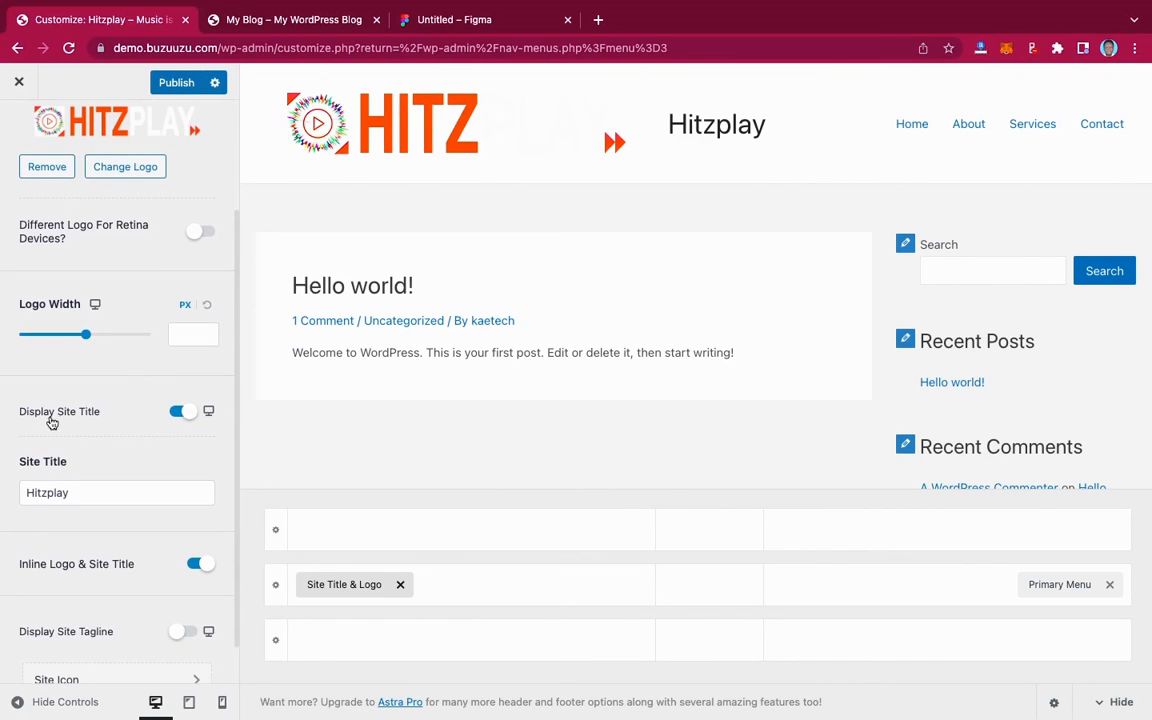
left_click(180, 411)
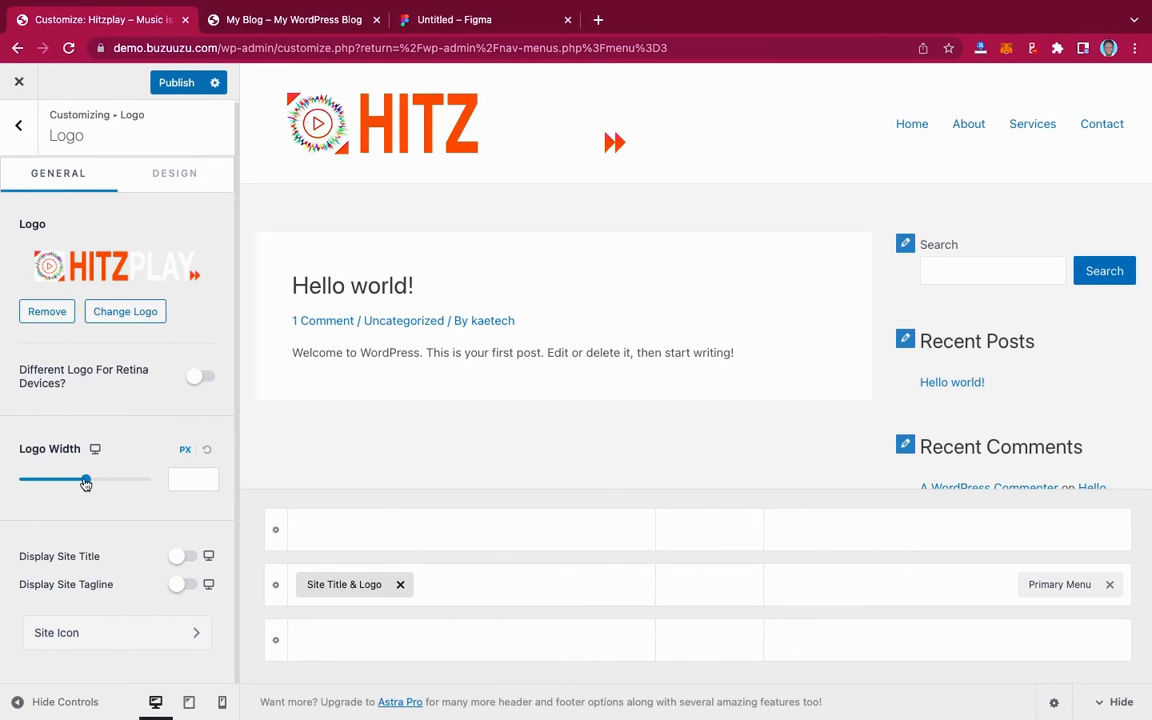
Set the logo width to 220 px and publish the customizer changes.
left_click_drag(85, 483, 63, 483)
left_click(185, 477)
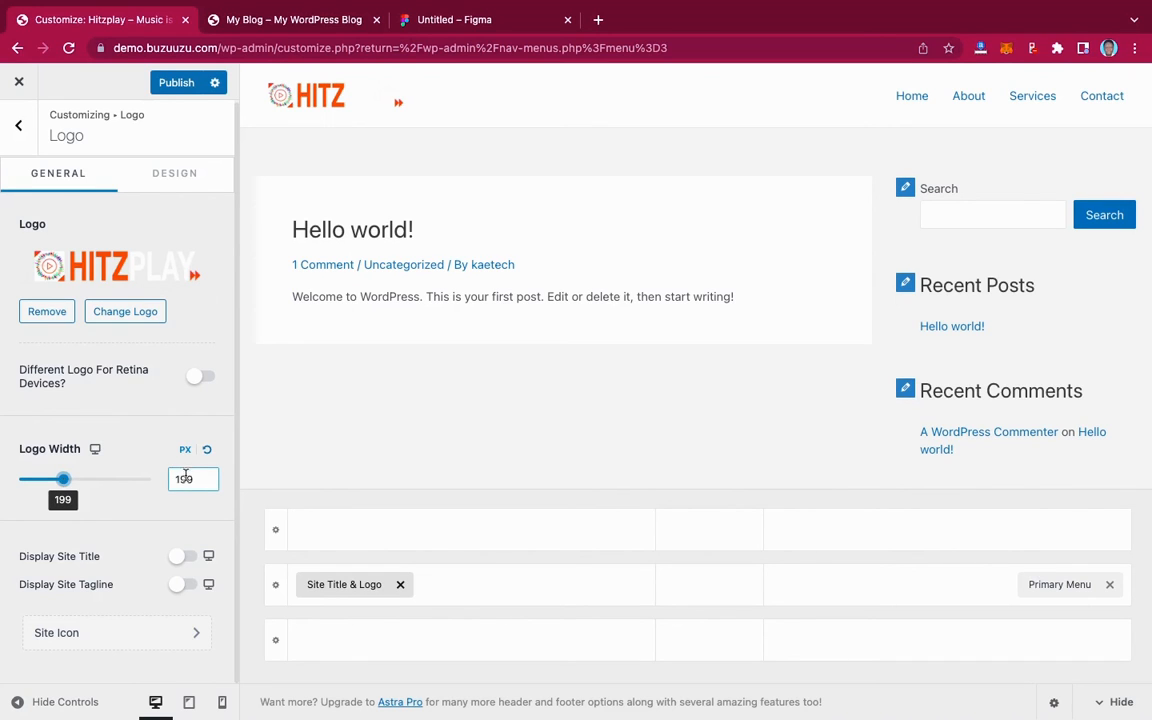
left_click_drag(201, 479, 175, 479)
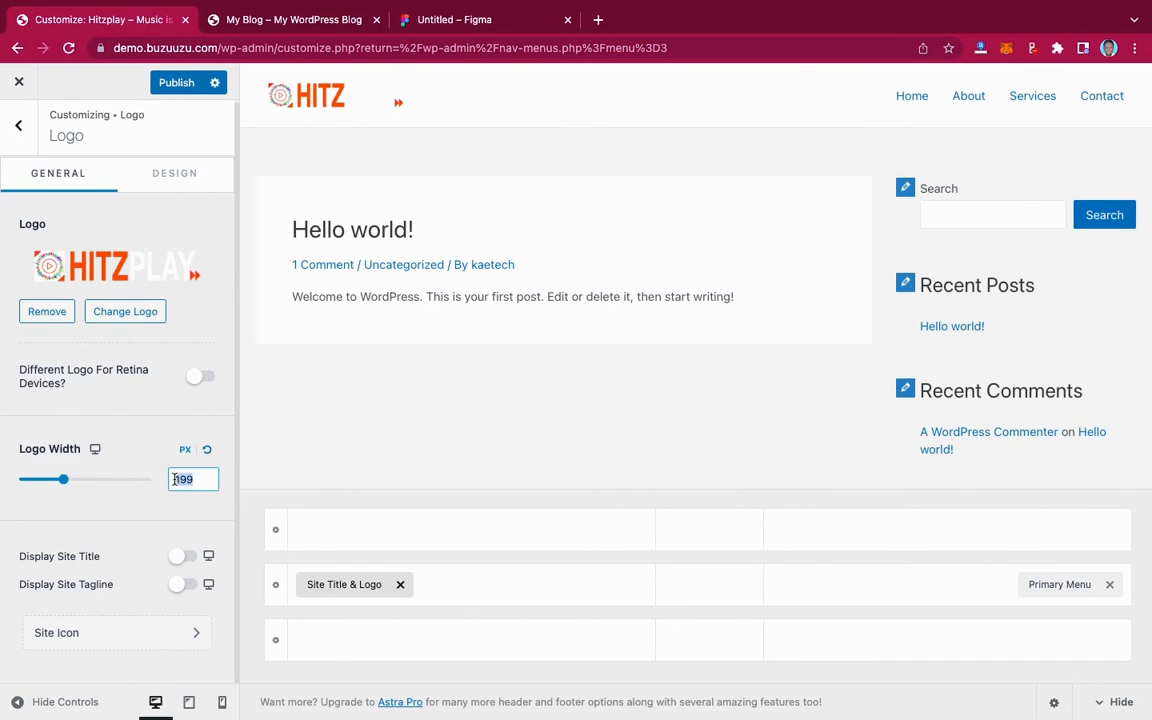
type("220")
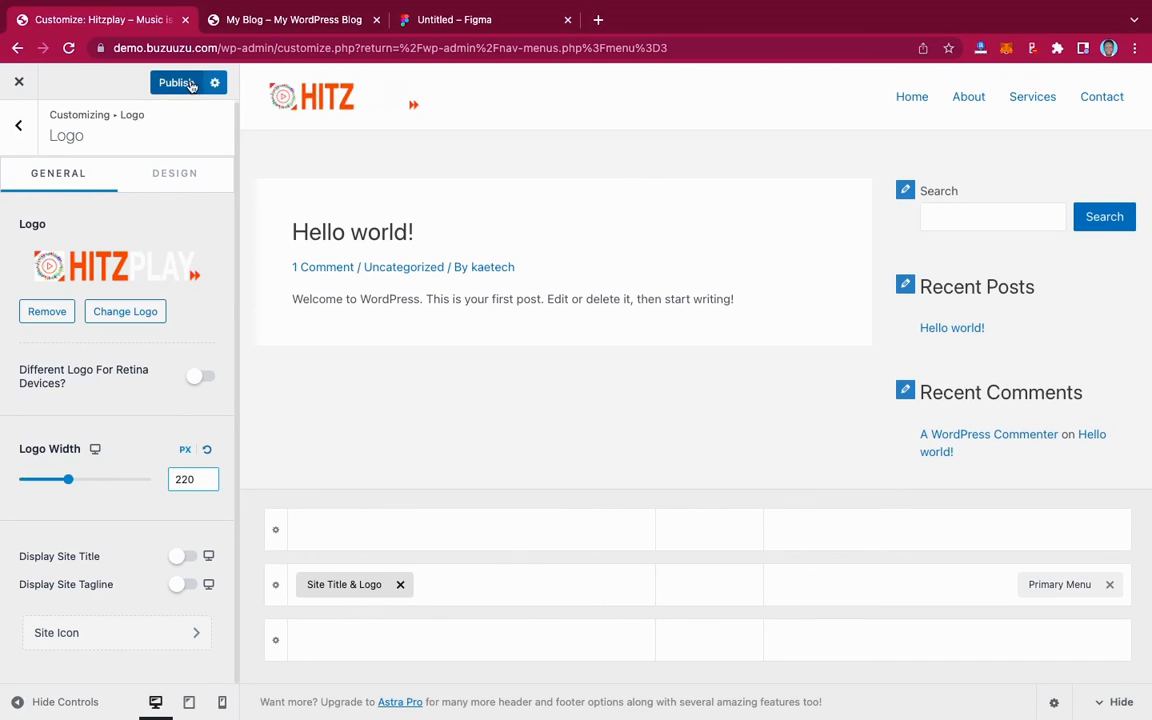
left_click(188, 83)
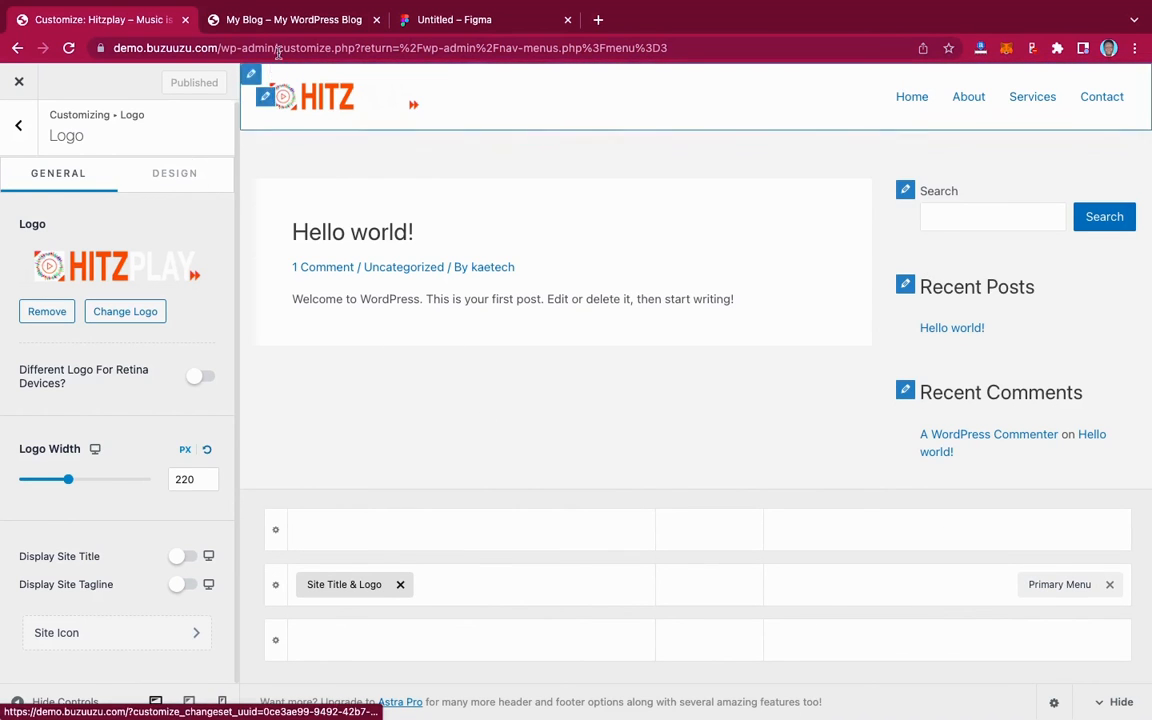
Reload the live site to check the published header and go to its WordPress dashboard.
left_click(270, 22)
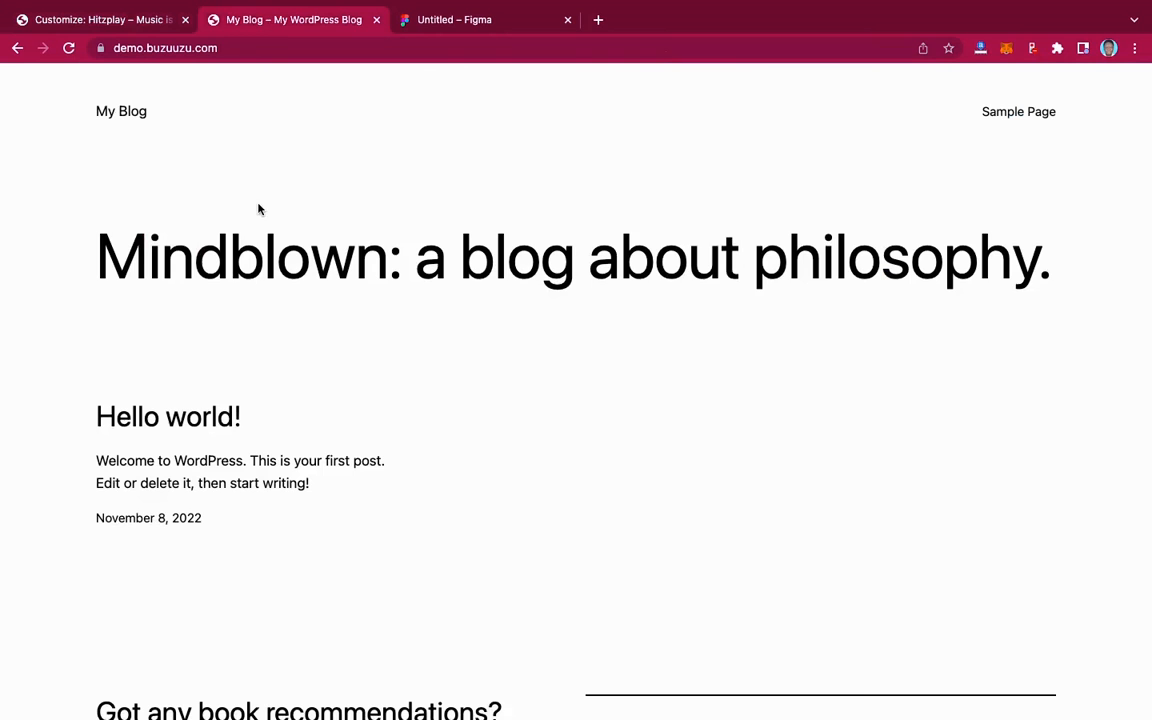
left_click(68, 48)
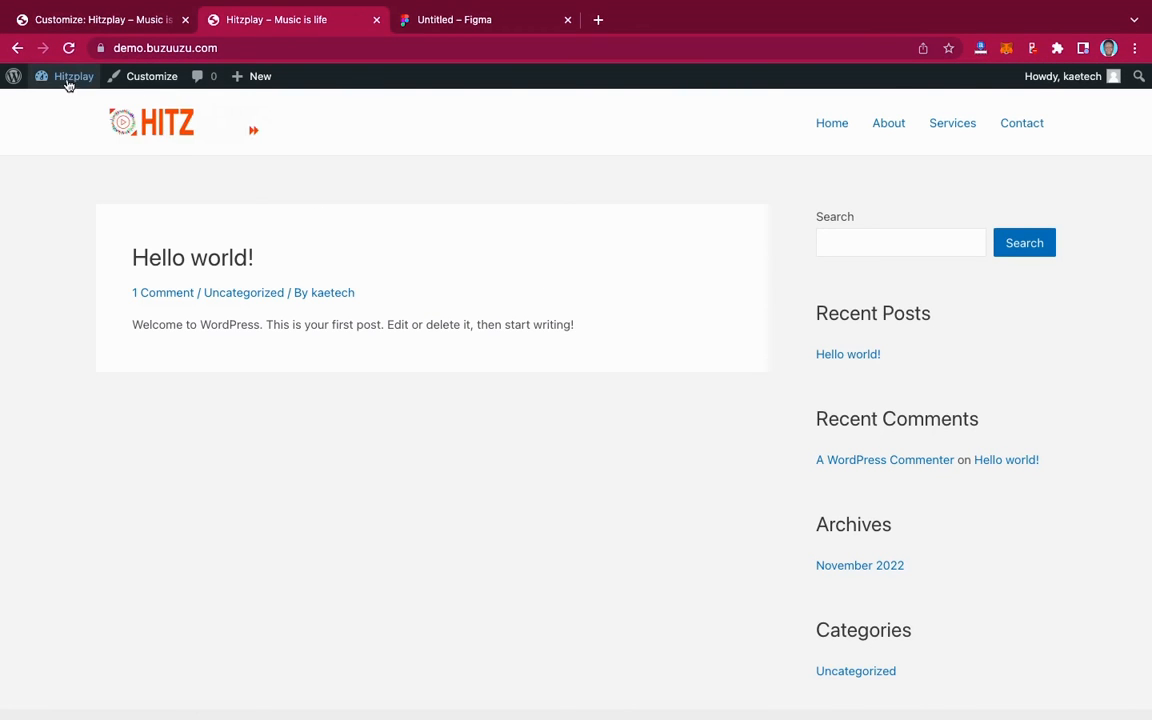
mouse_move(68, 80)
left_click(60, 106)
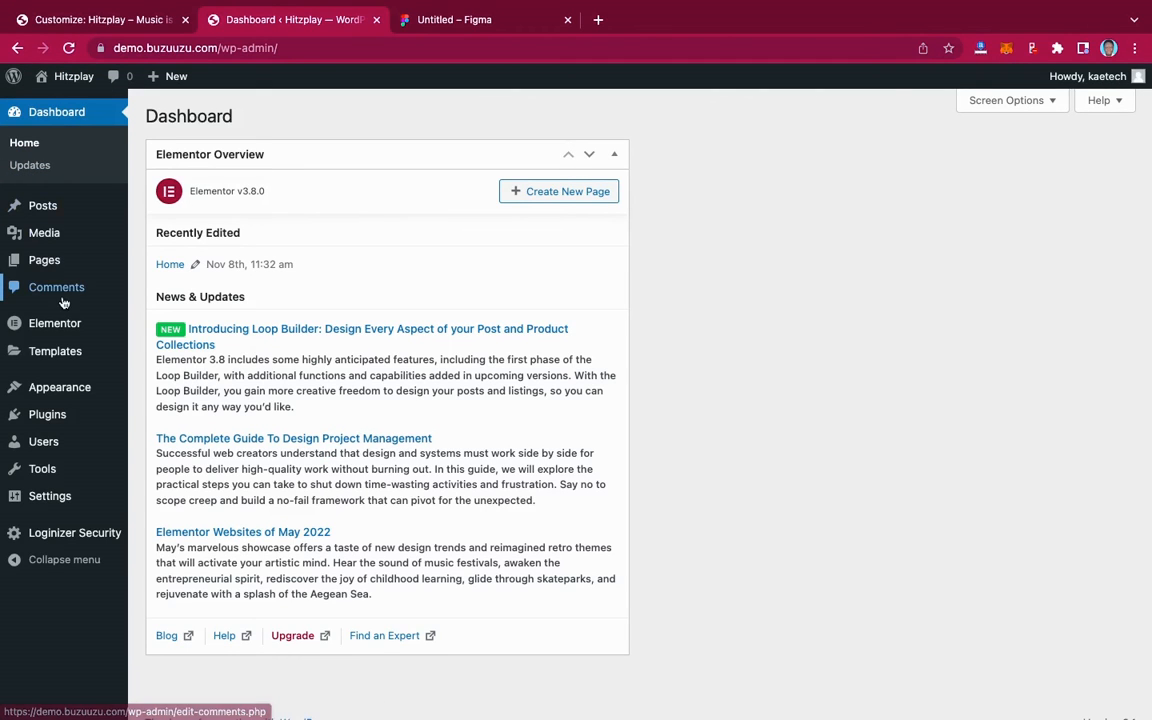
In the Reading settings, make the homepage a static page, choose Home as that page, and save the changes.
mouse_move(45, 502)
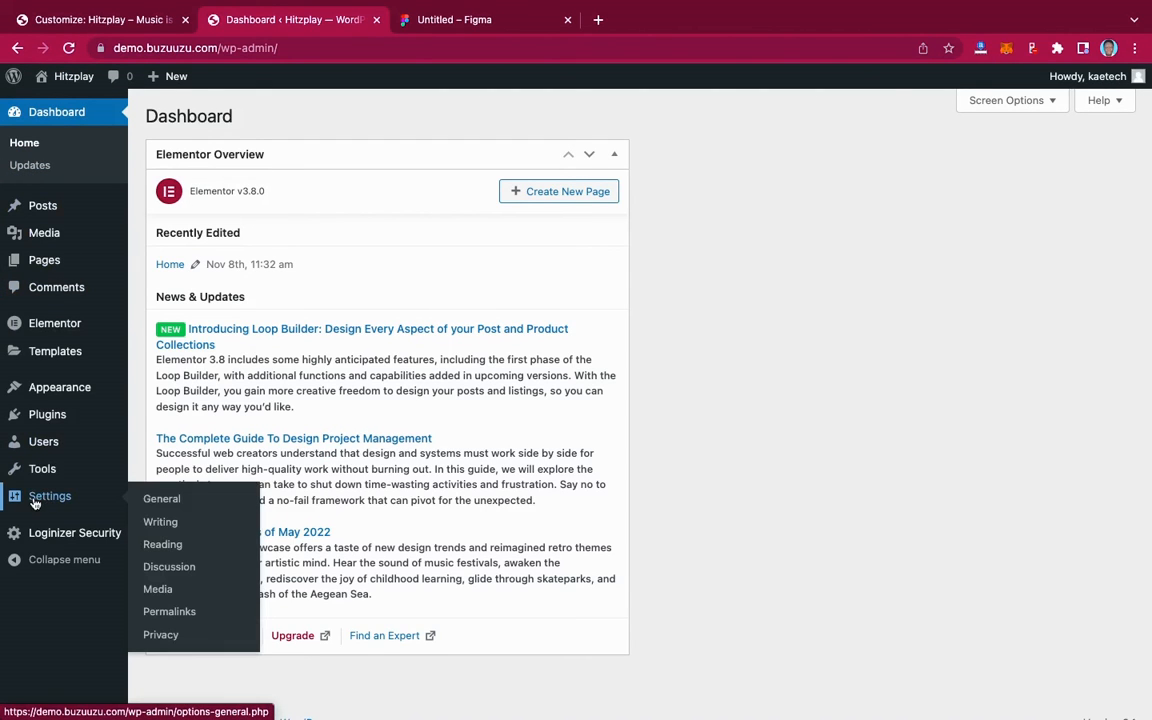
left_click(163, 545)
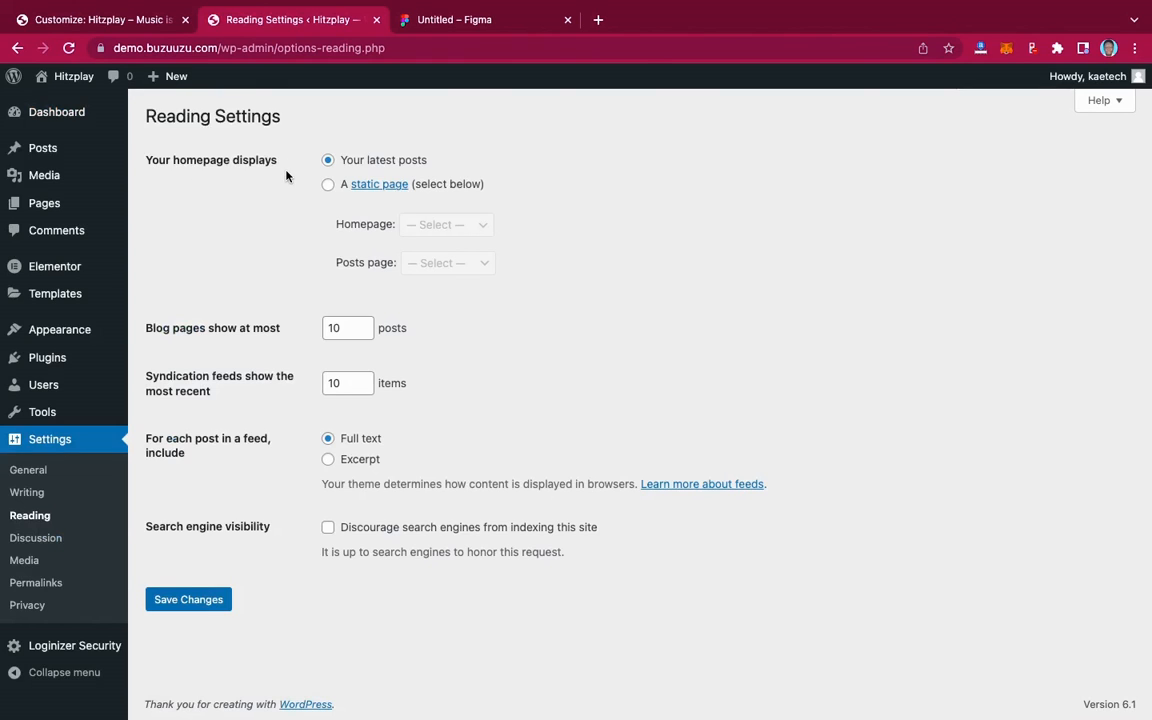
left_click(328, 185)
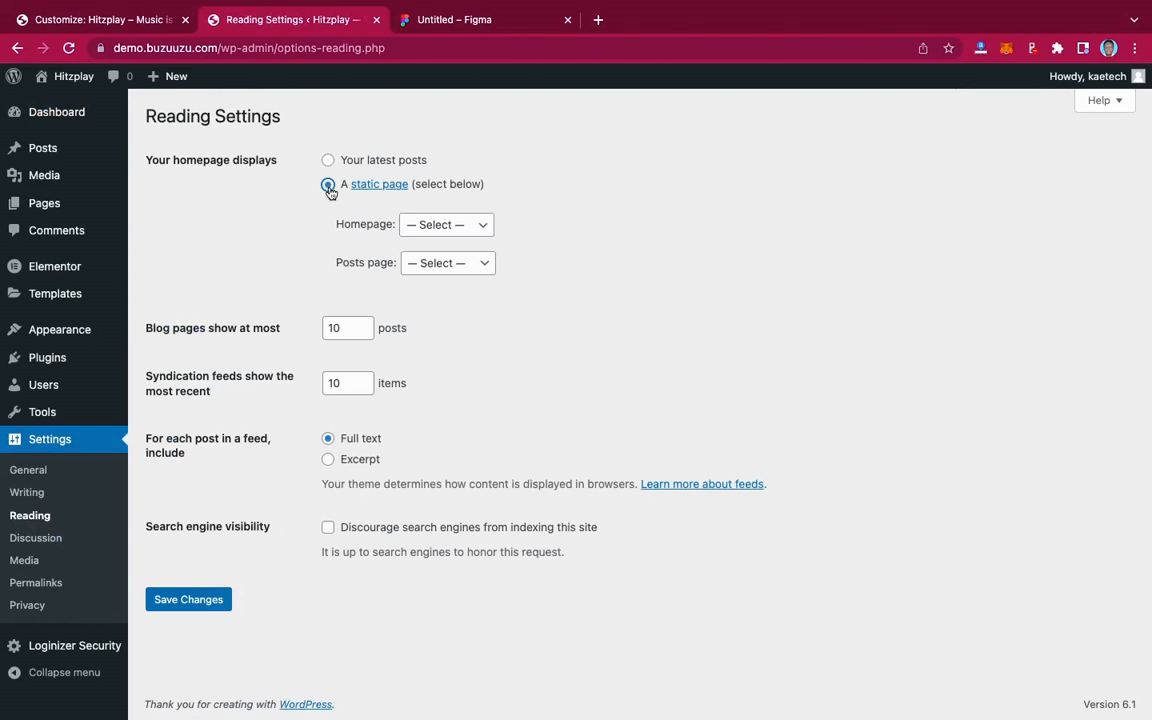
left_click(420, 225)
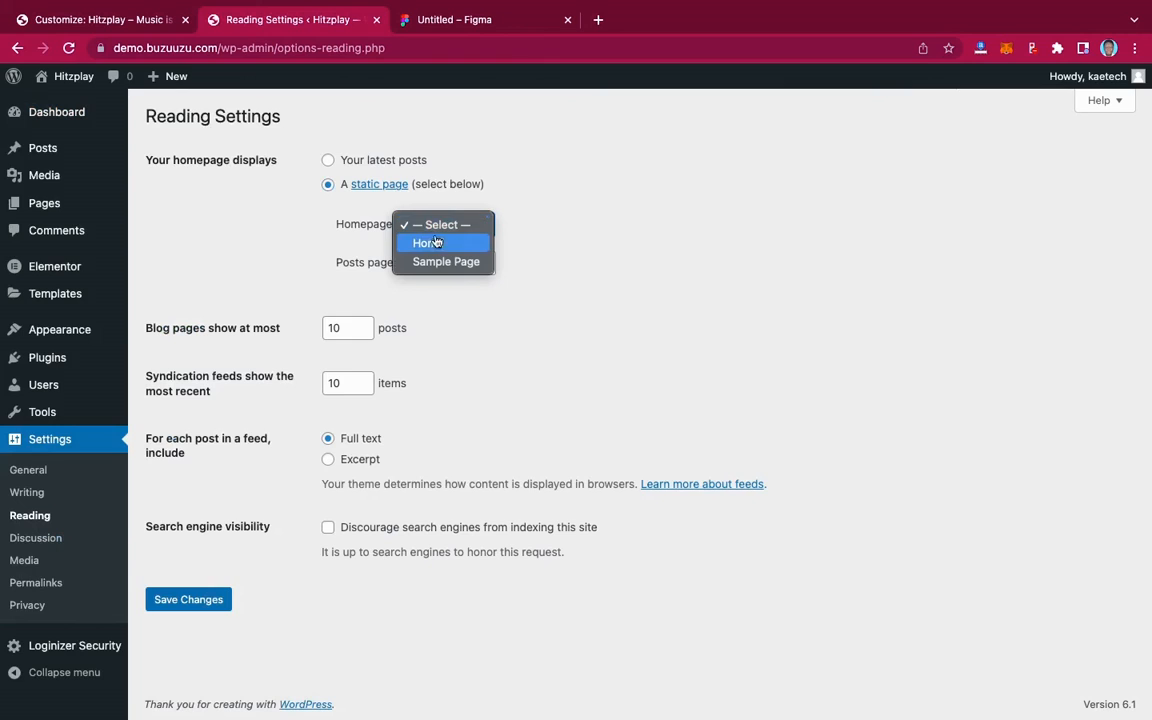
left_click(430, 244)
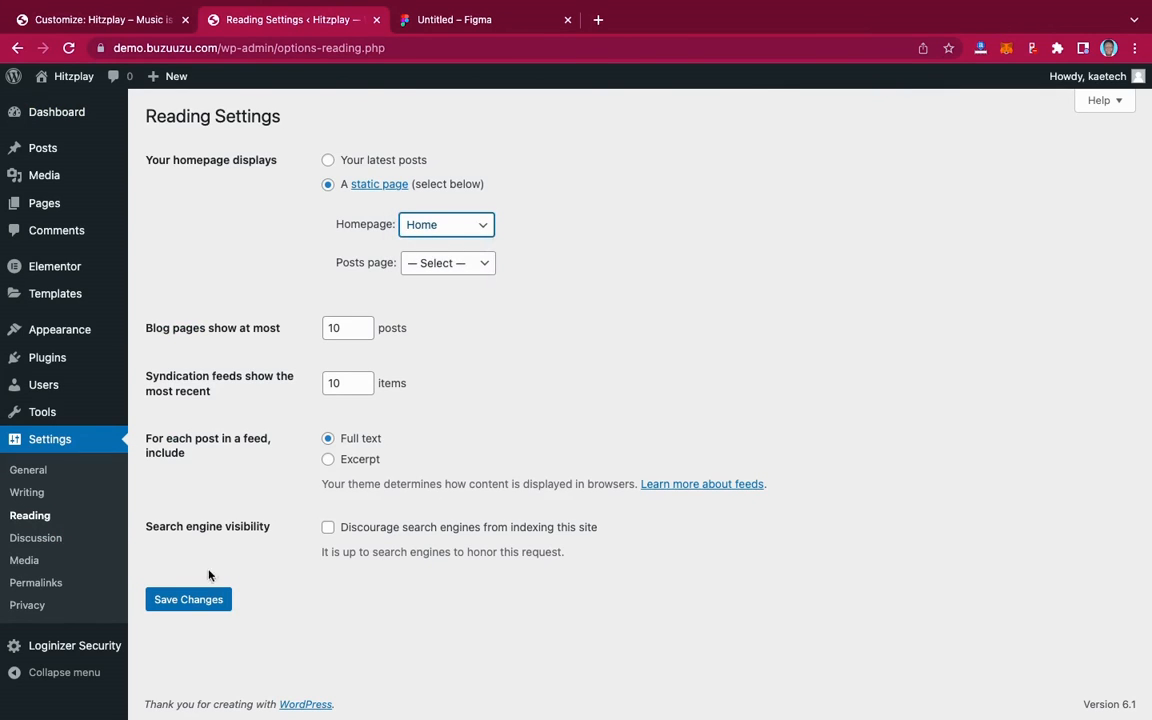
left_click(193, 598)
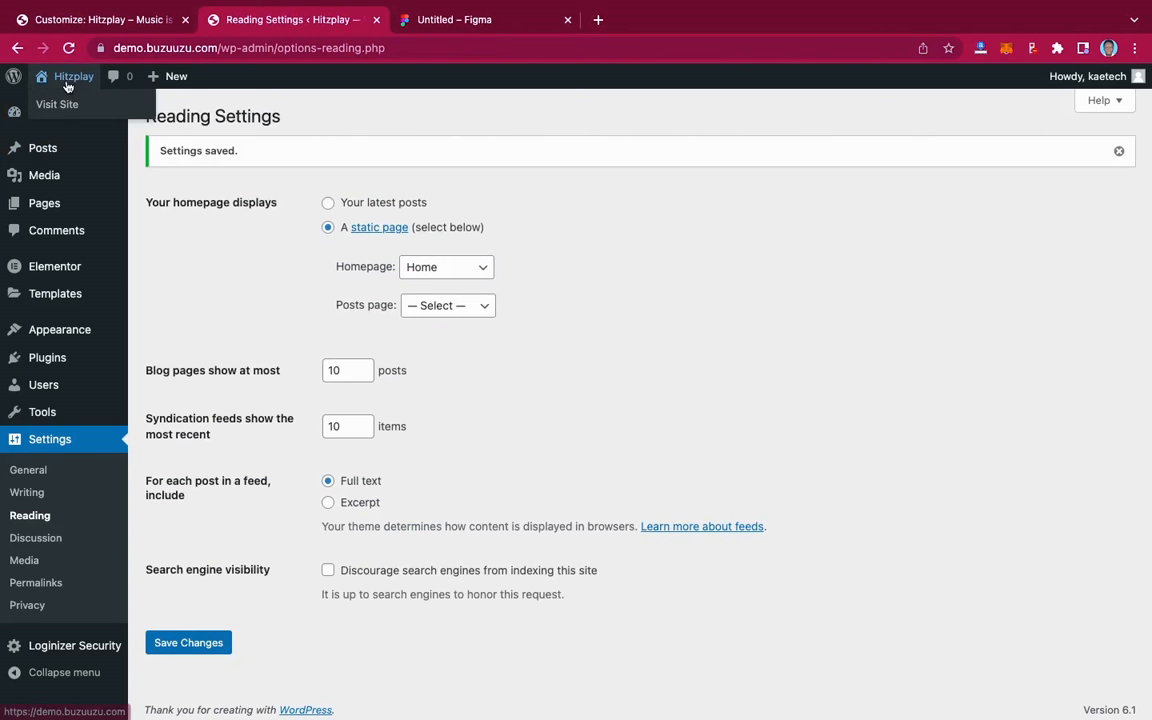
View the live homepage and compare its header with the Figma mockup before returning to the theme customizer.
left_click(52, 104)
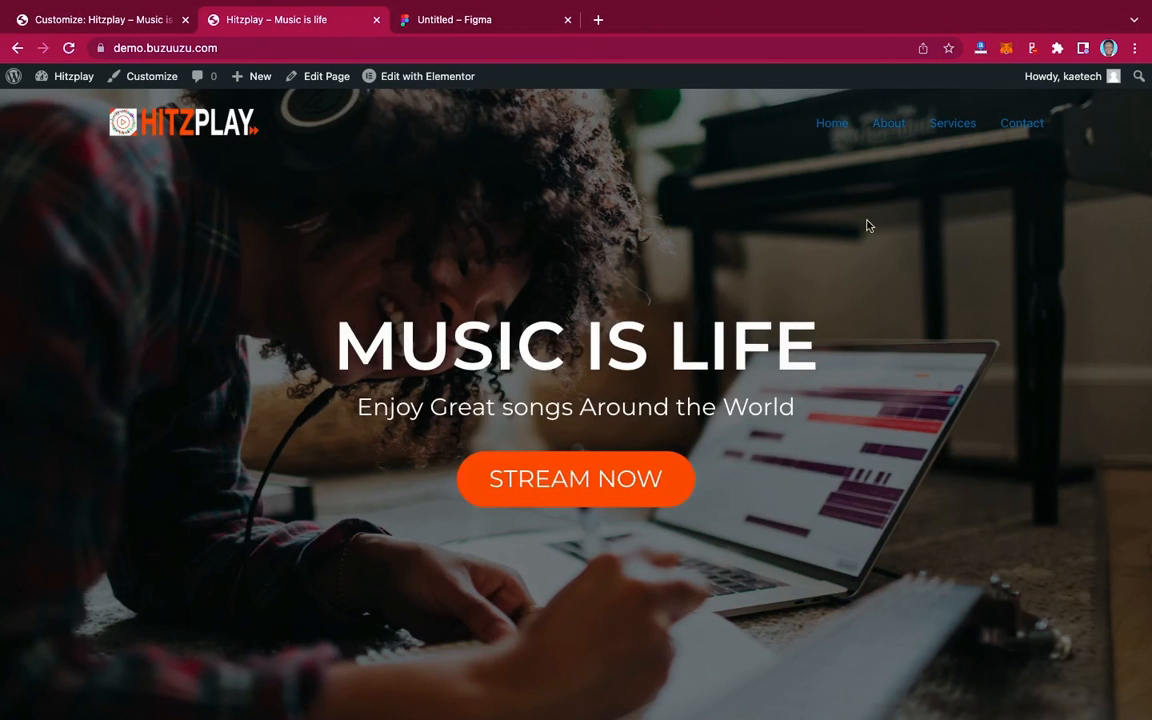
scroll(1004, 378, "down", 2)
scroll(1004, 378, "up", 2)
left_click(122, 22)
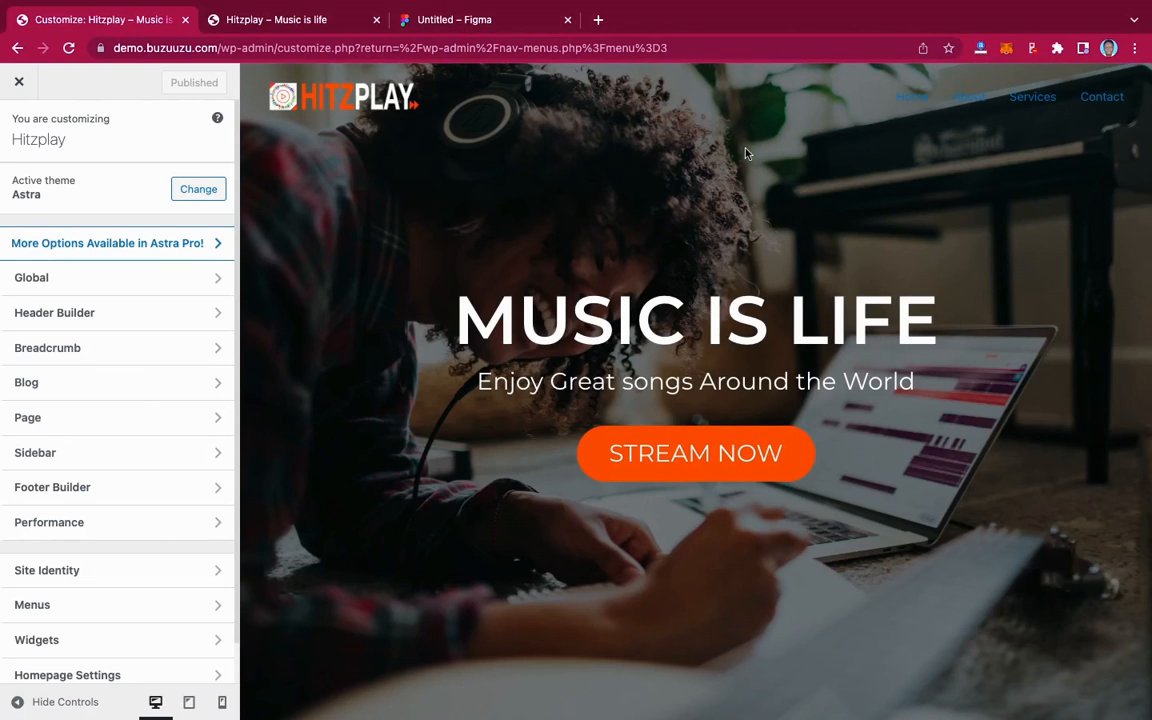
left_click(478, 20)
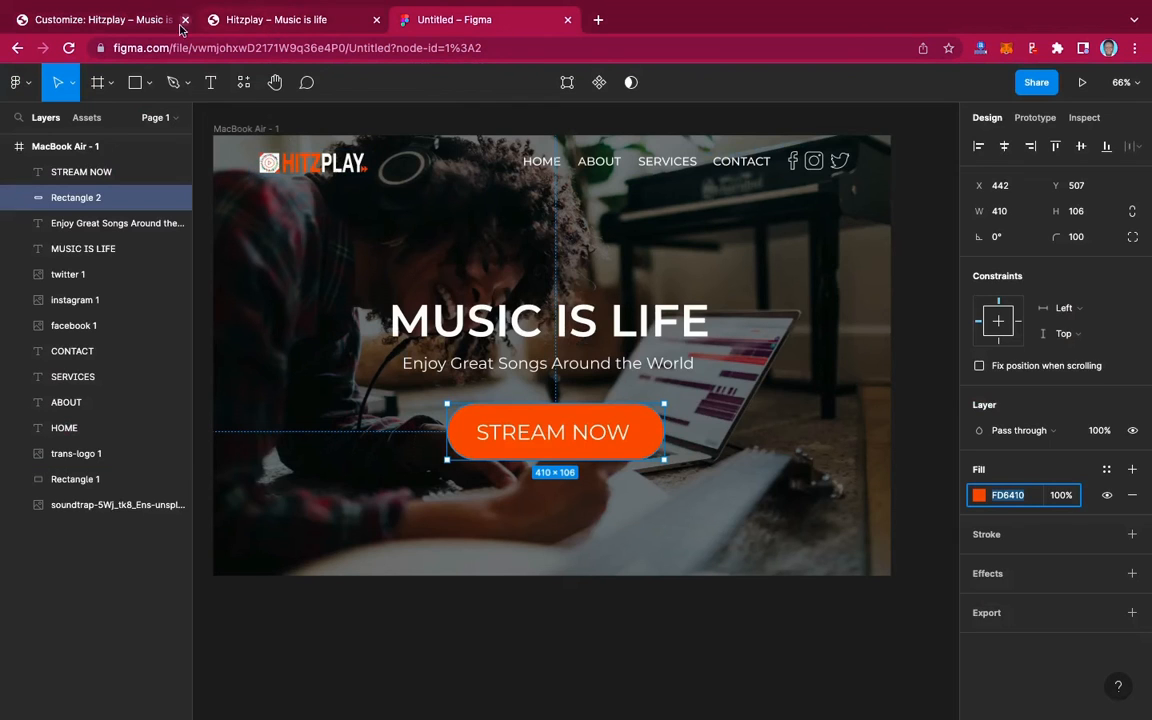
left_click(137, 27)
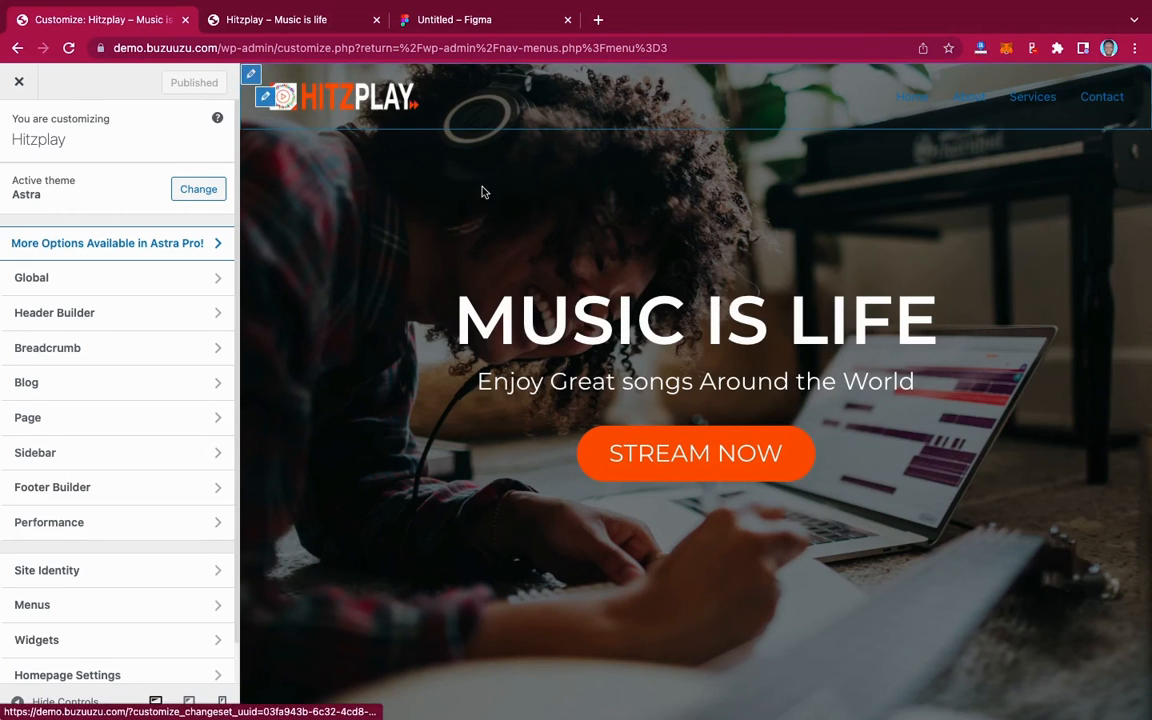
In the Header Builder, add a Social element next to the Primary Menu in the middle header row.
left_click(159, 321)
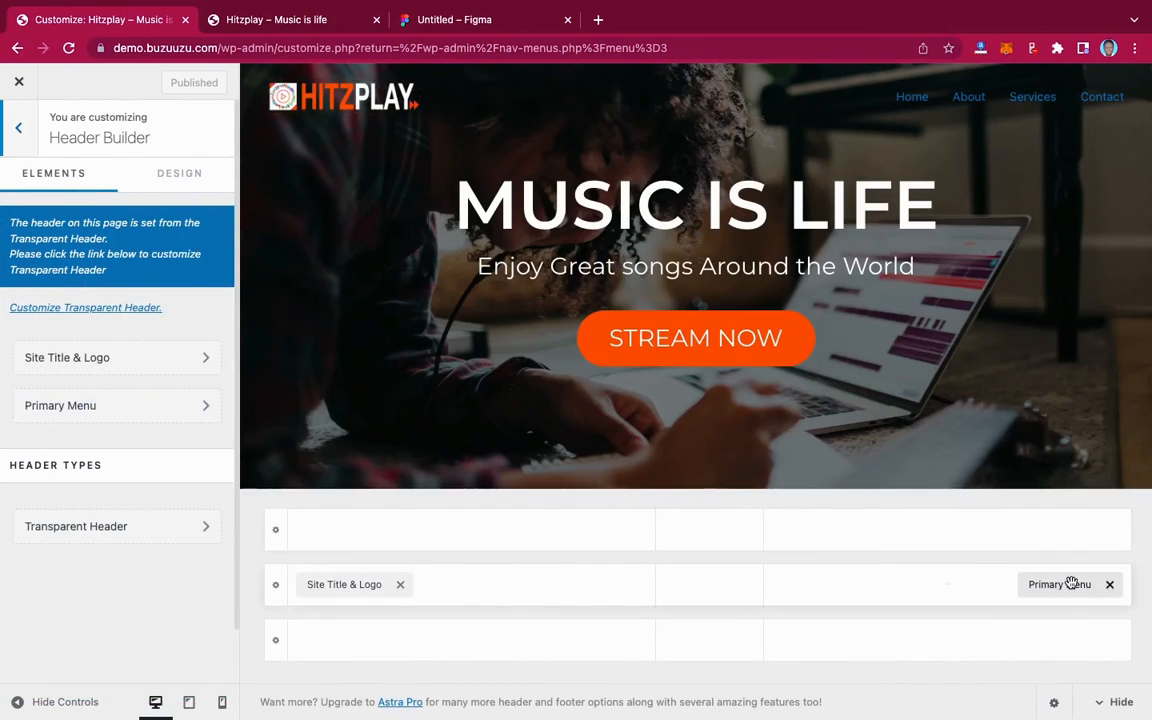
left_click_drag(1071, 584, 960, 602)
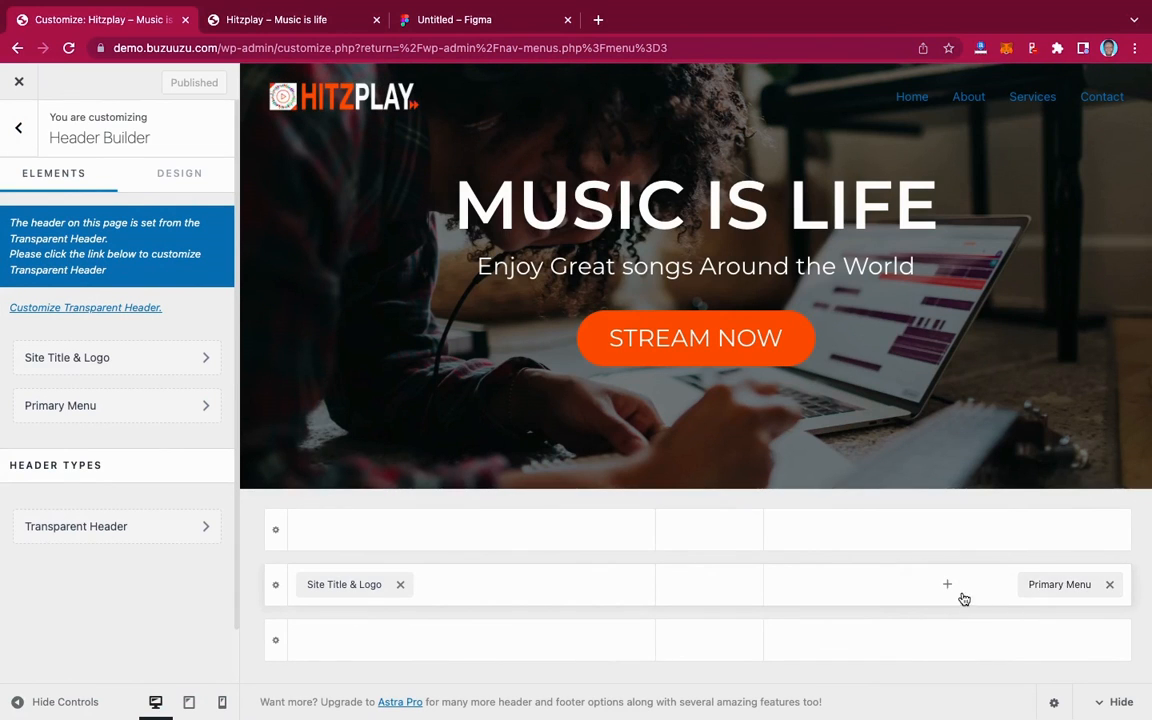
left_click(948, 588)
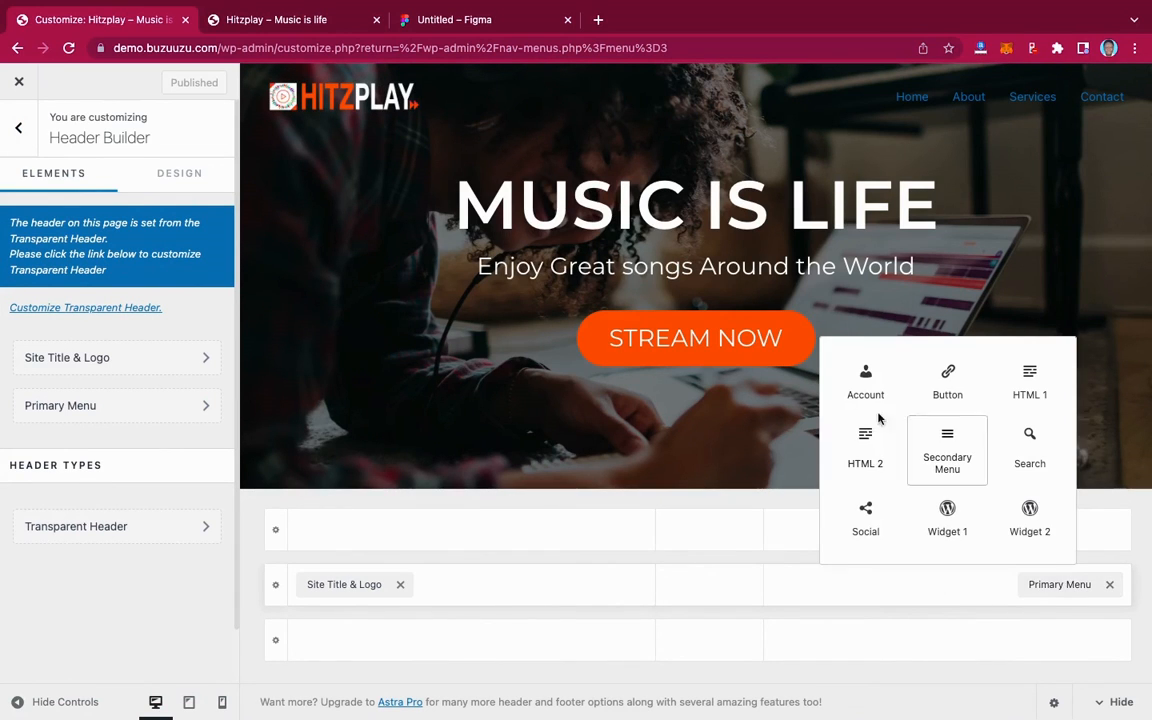
left_click(868, 525)
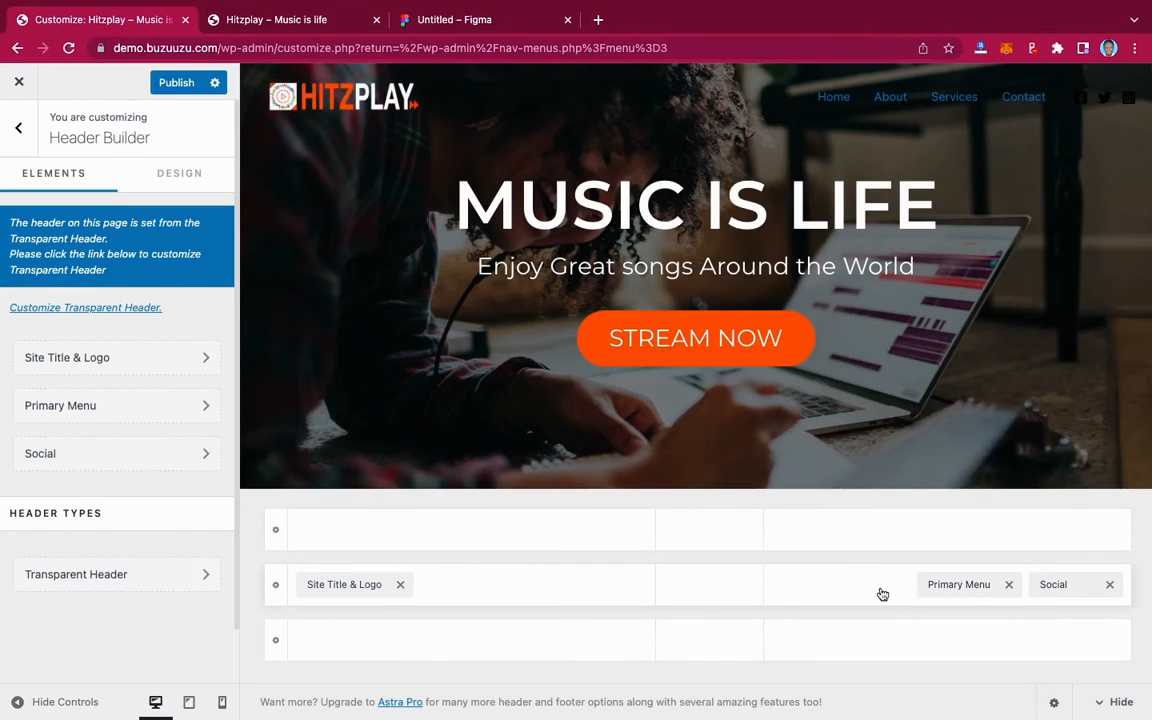
Check the icon order in the Figma mockup and reorder the header's social icons to Facebook, Instagram, Twitter.
left_click(1073, 585)
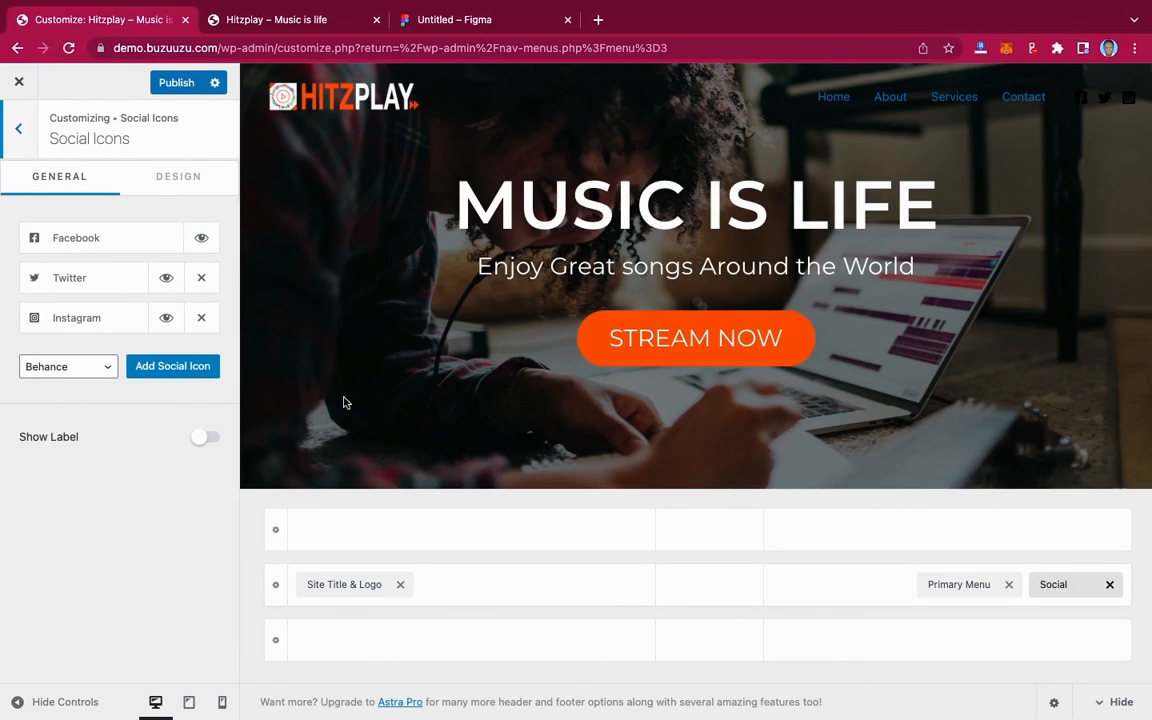
left_click(462, 21)
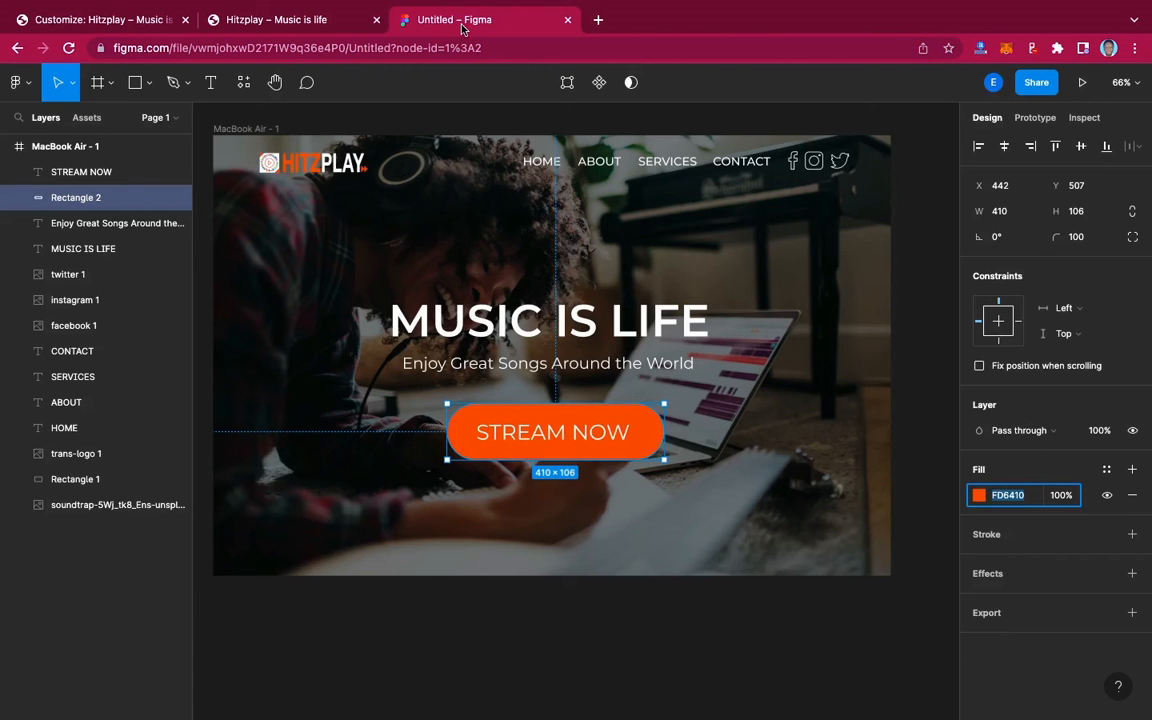
left_click(78, 17)
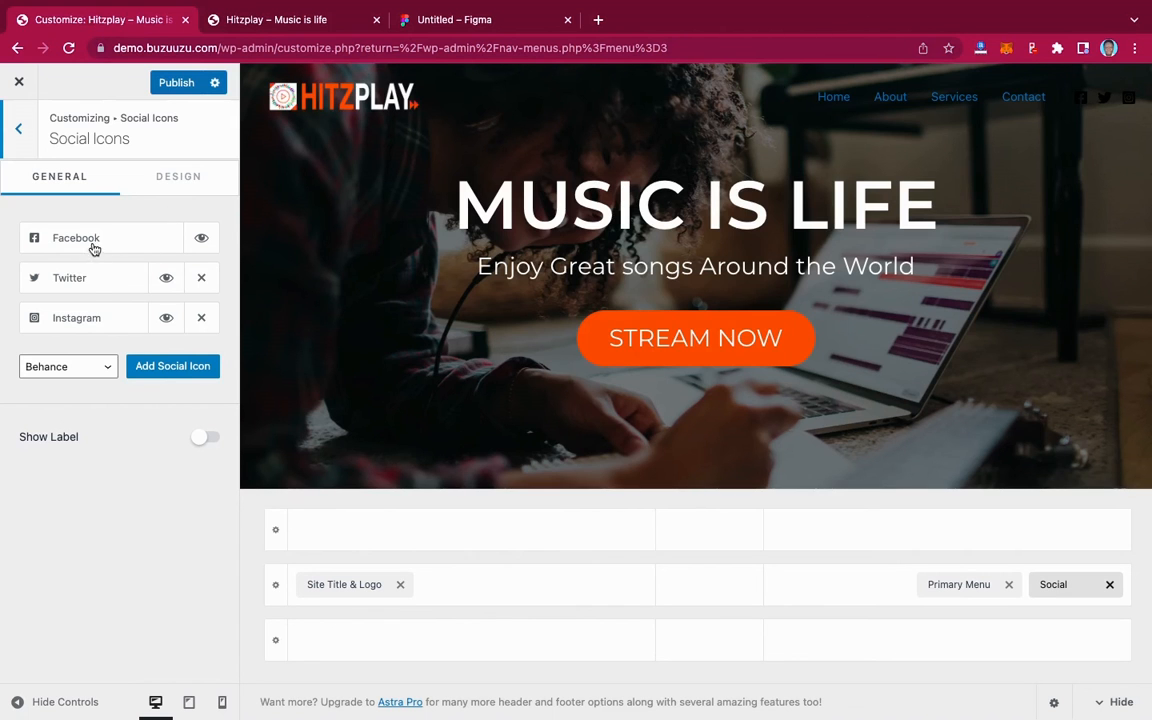
left_click_drag(86, 289, 88, 330)
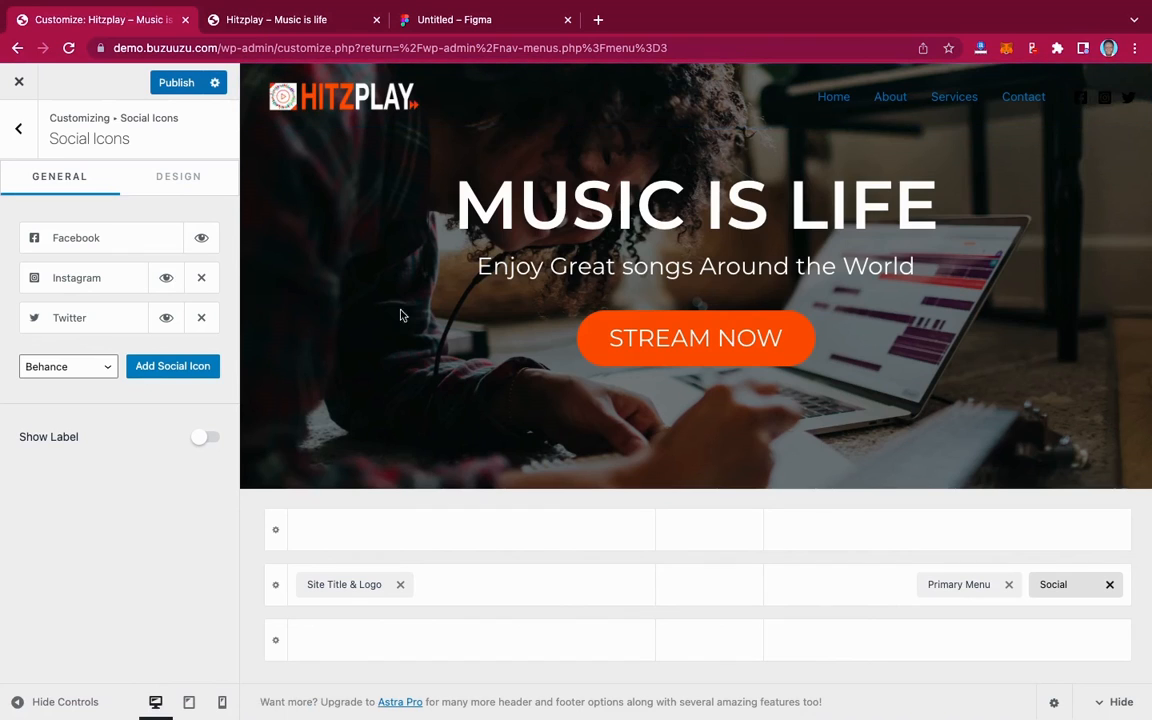
Set the normal icon color of the header's social icons to near-white FEFEFE.
left_click(174, 180)
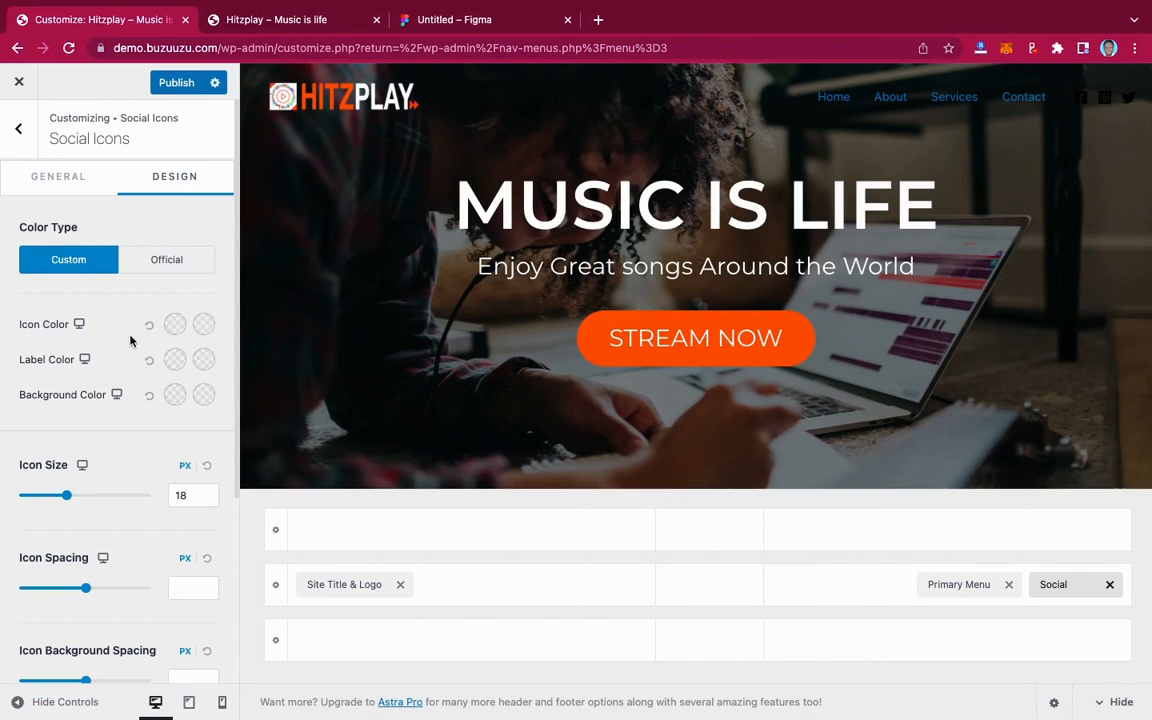
scroll(125, 335, "down", 2)
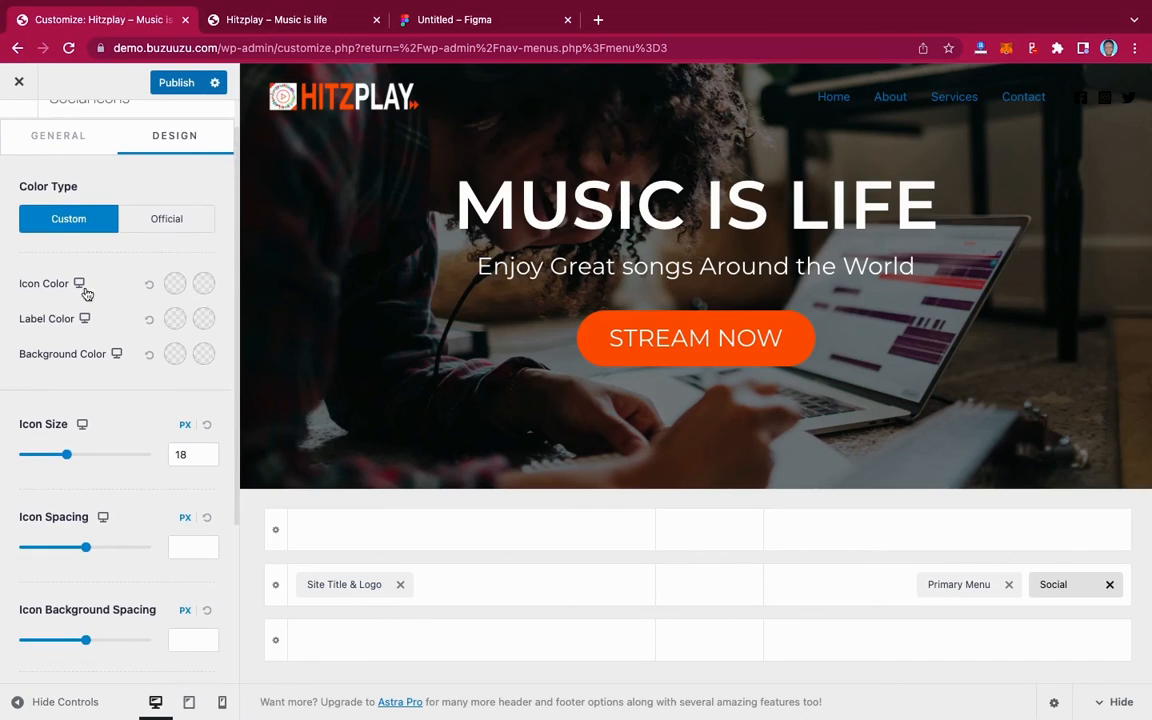
left_click(175, 286)
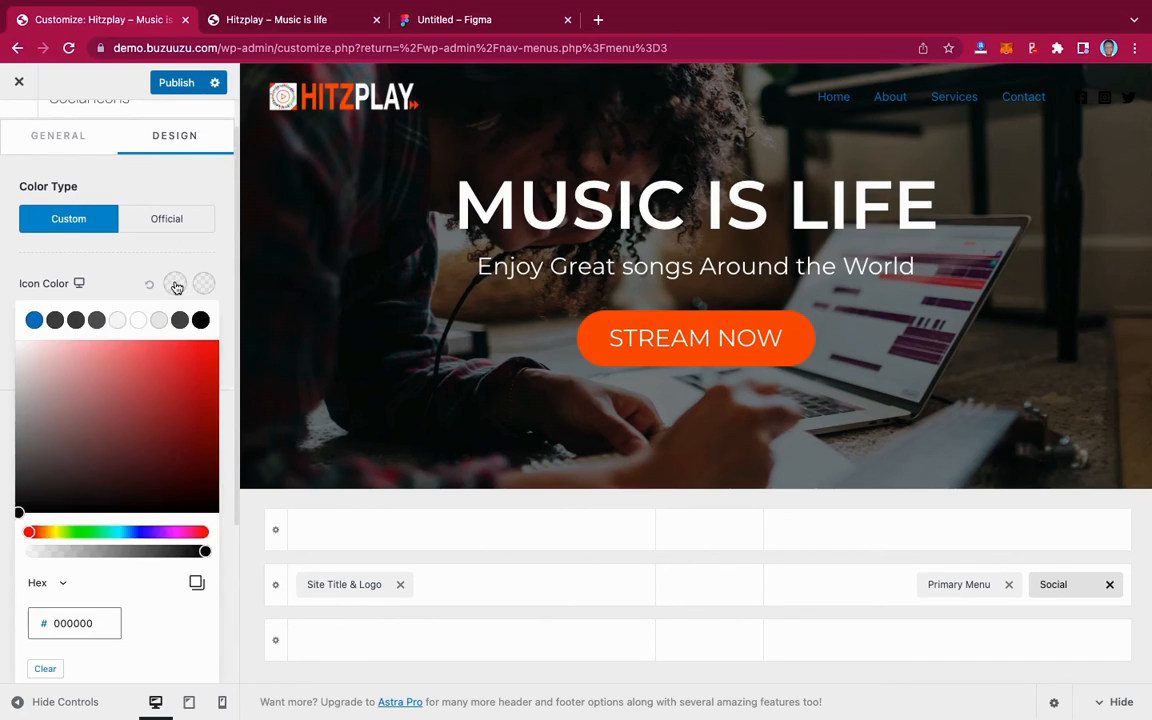
left_click(117, 320)
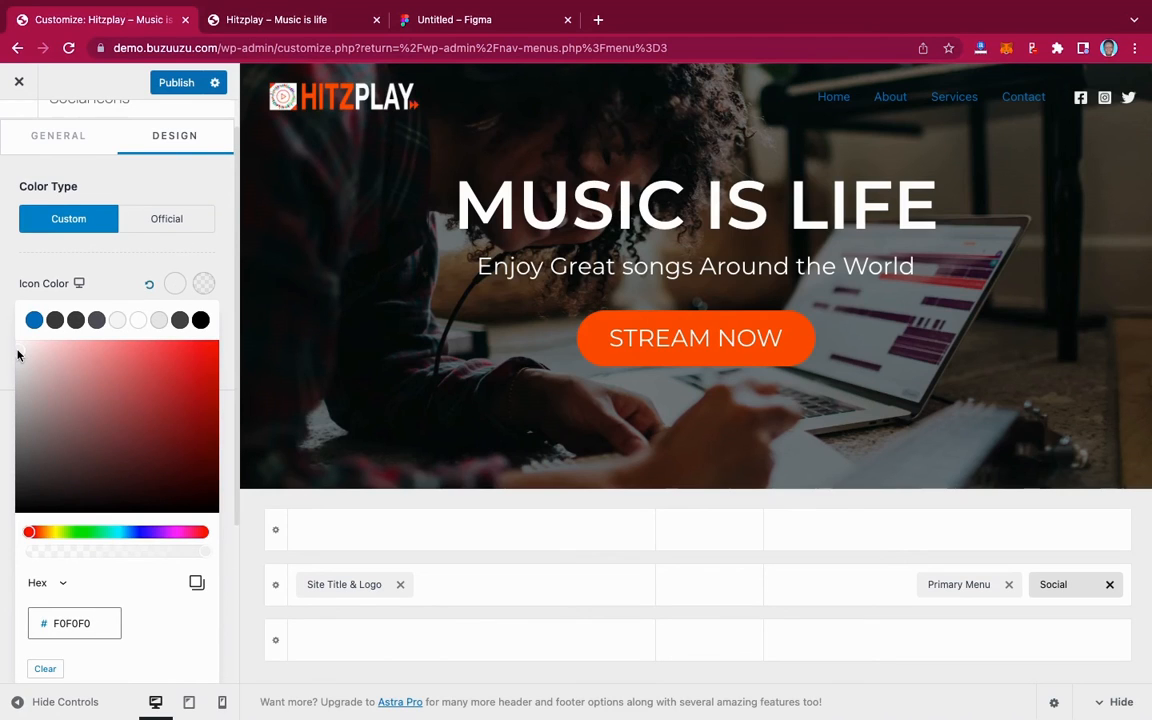
left_click_drag(19, 353, 13, 339)
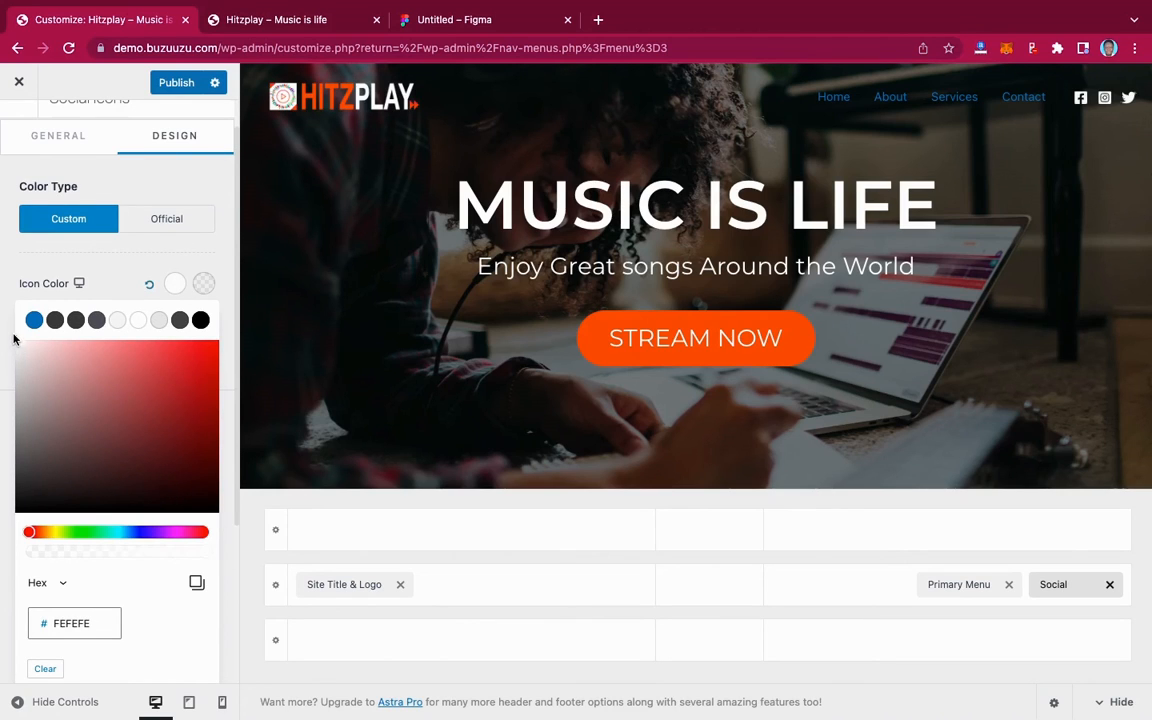
left_click(12, 328)
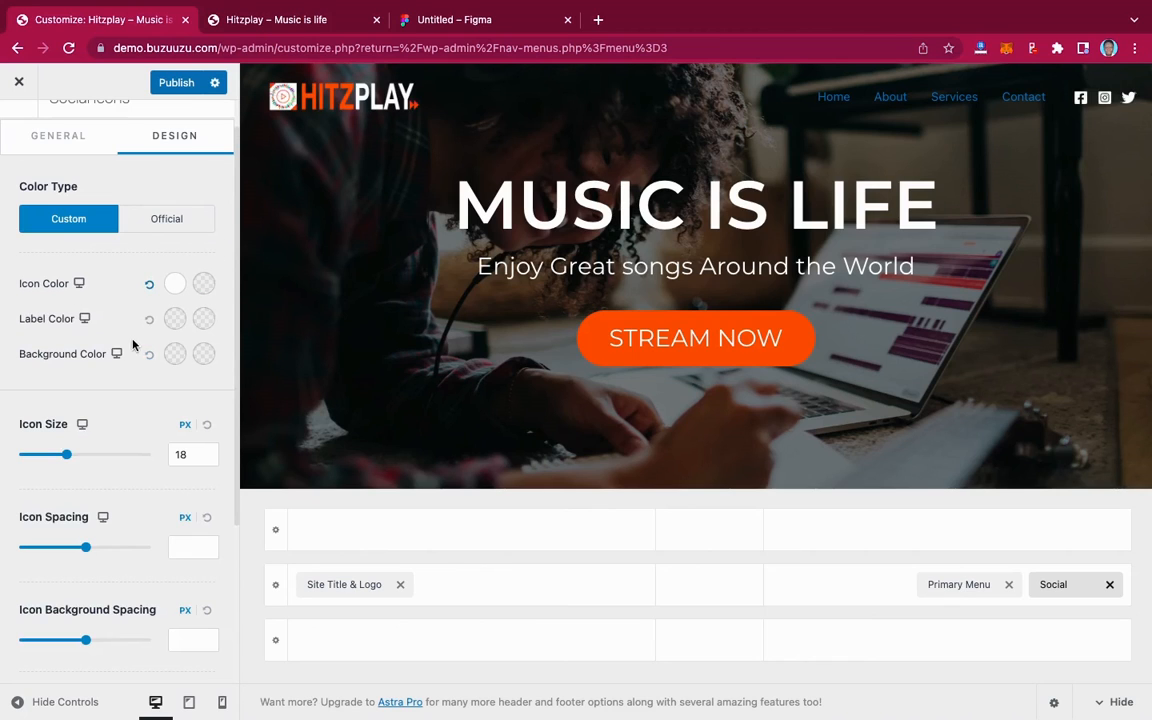
scroll(108, 372, "down", 5)
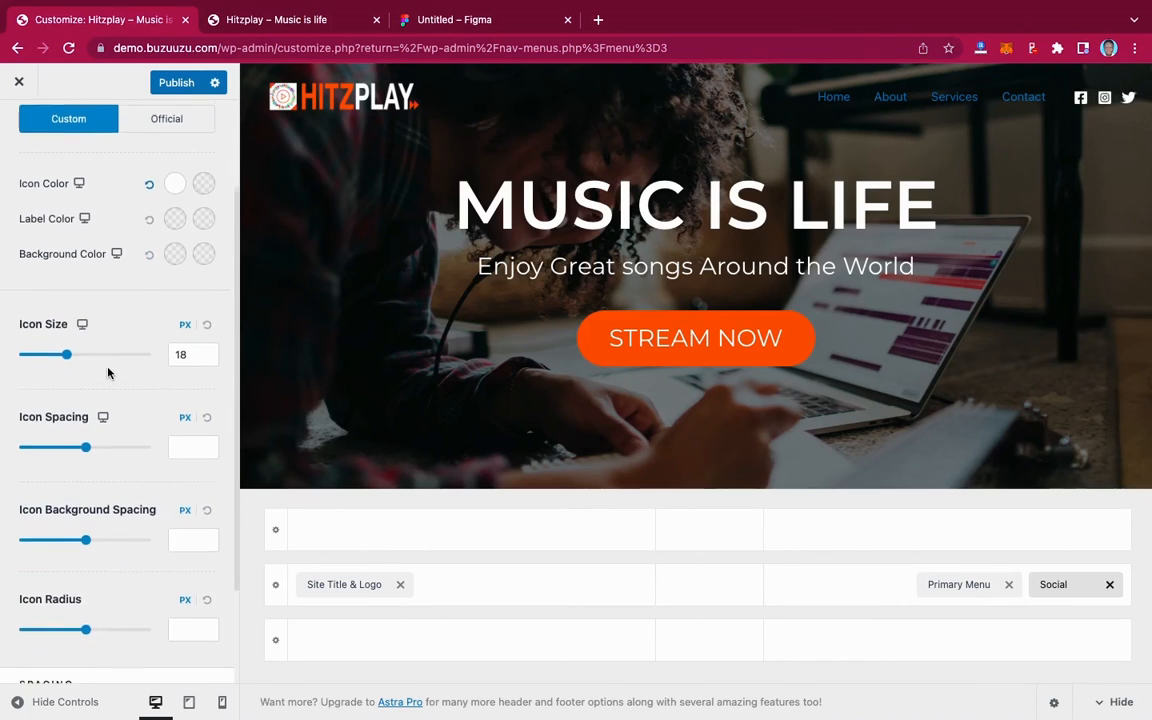
Try showing labels beside the header's social icons, hide them again and compare the icons with the Figma mockup.
scroll(108, 372, "up", 6)
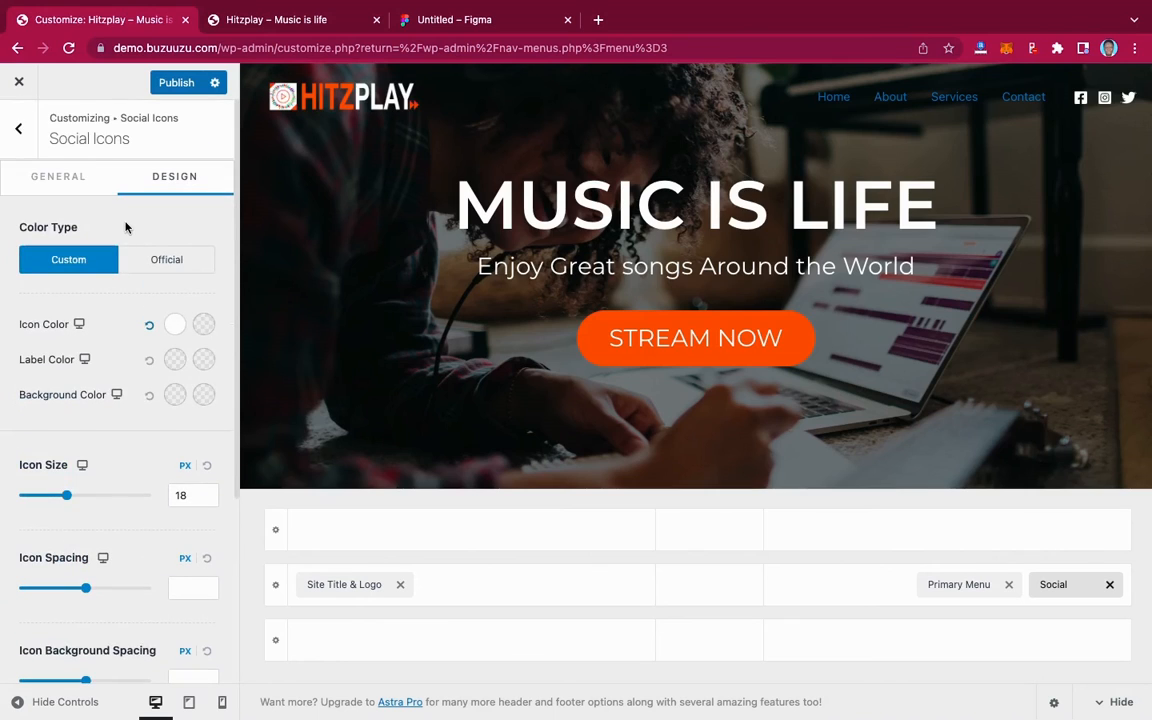
left_click(80, 184)
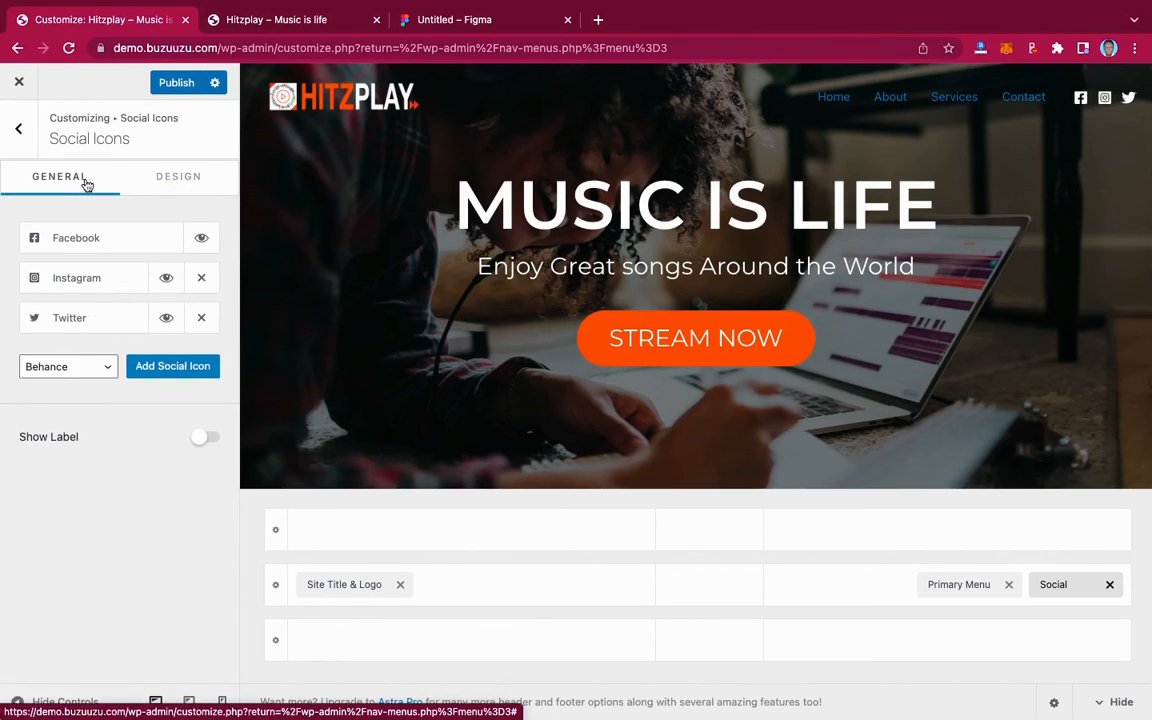
left_click(200, 438)
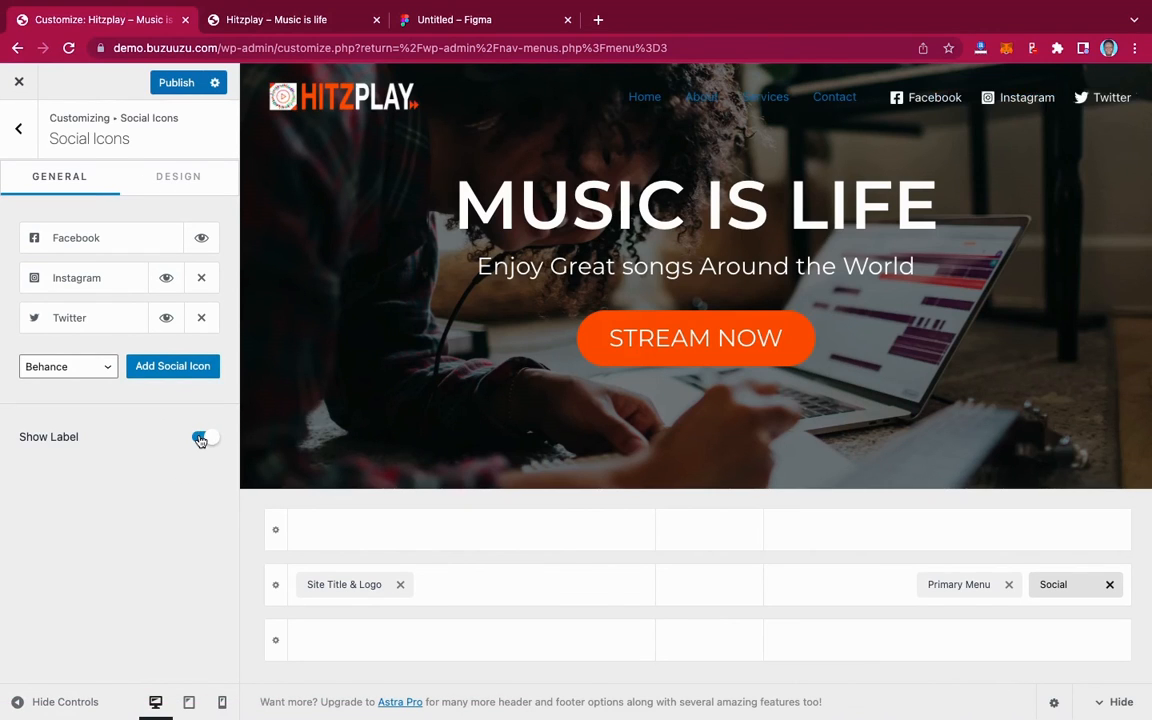
left_click(200, 438)
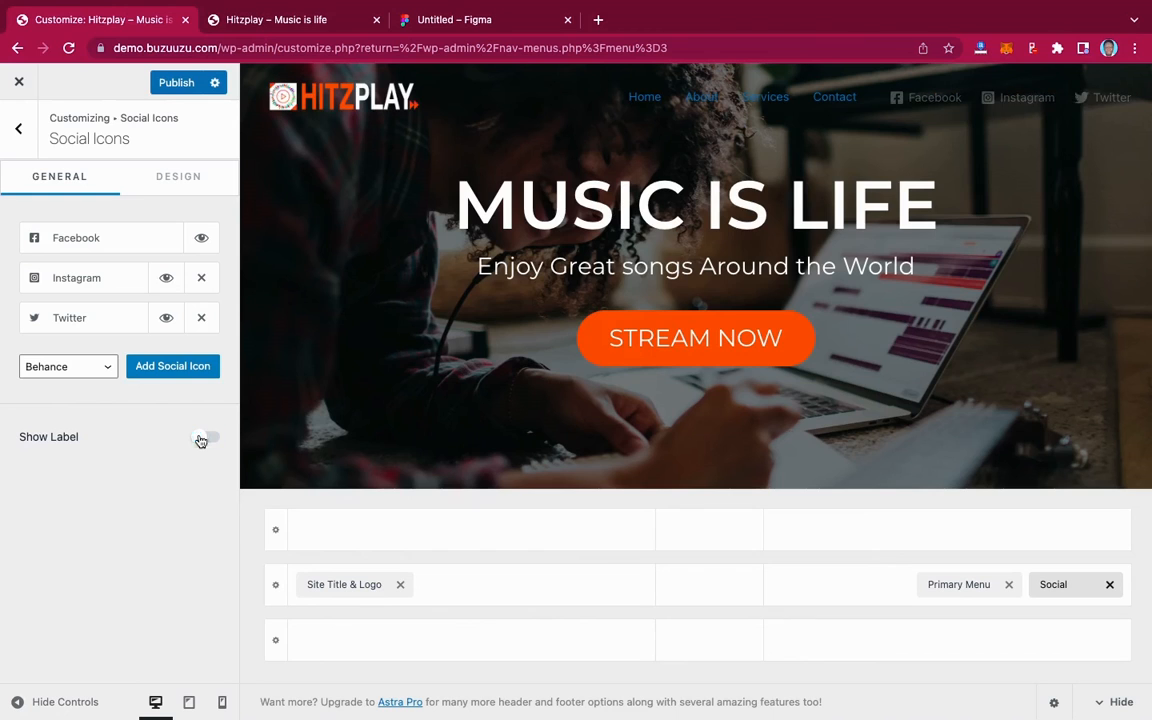
left_click(466, 28)
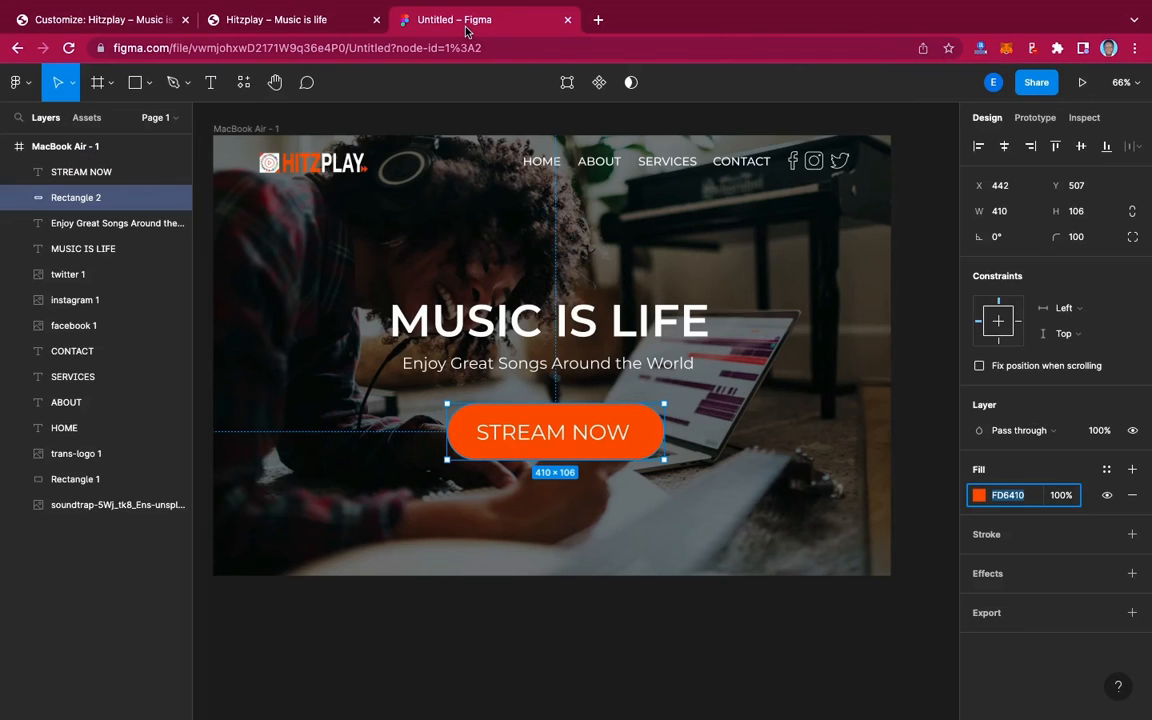
left_click(105, 24)
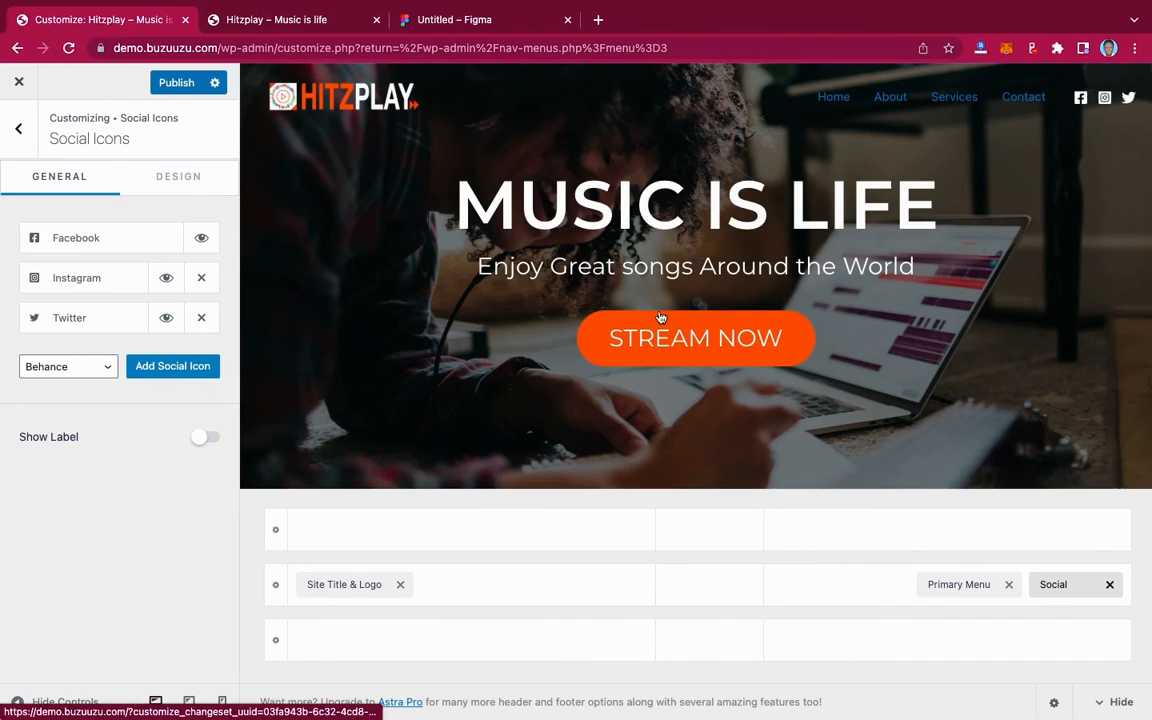
Set the normal label color of the header's social icons to white FFFFFF.
left_click(191, 174)
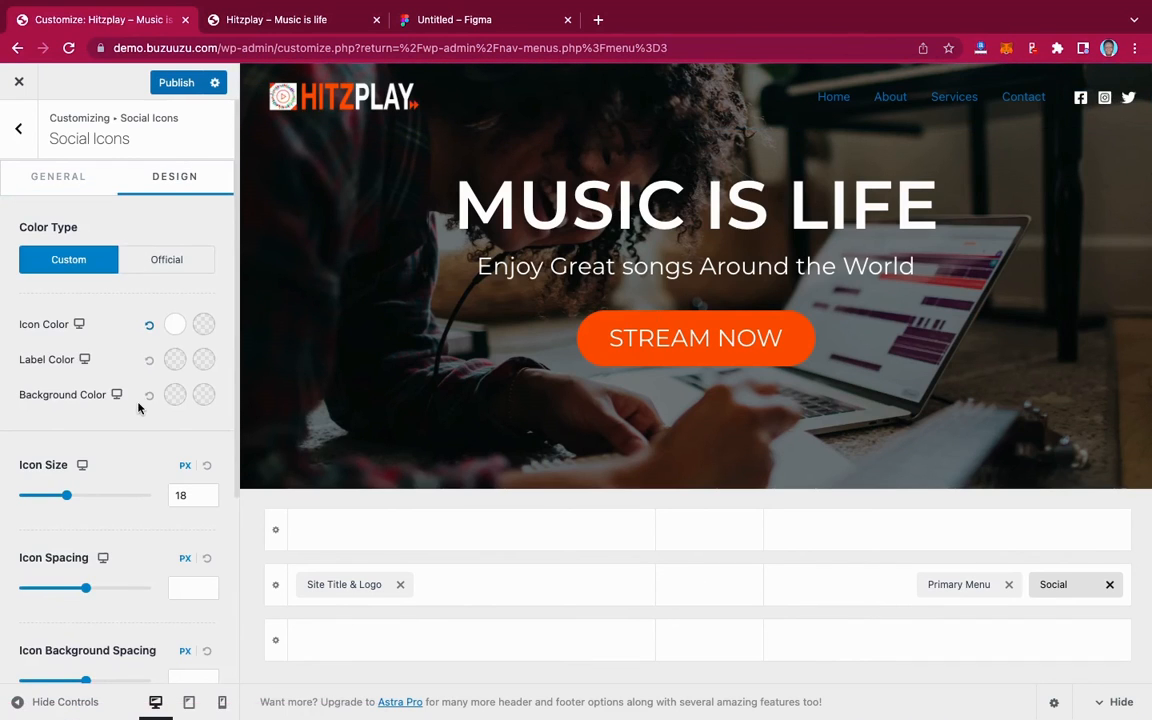
scroll(138, 407, "down", 1)
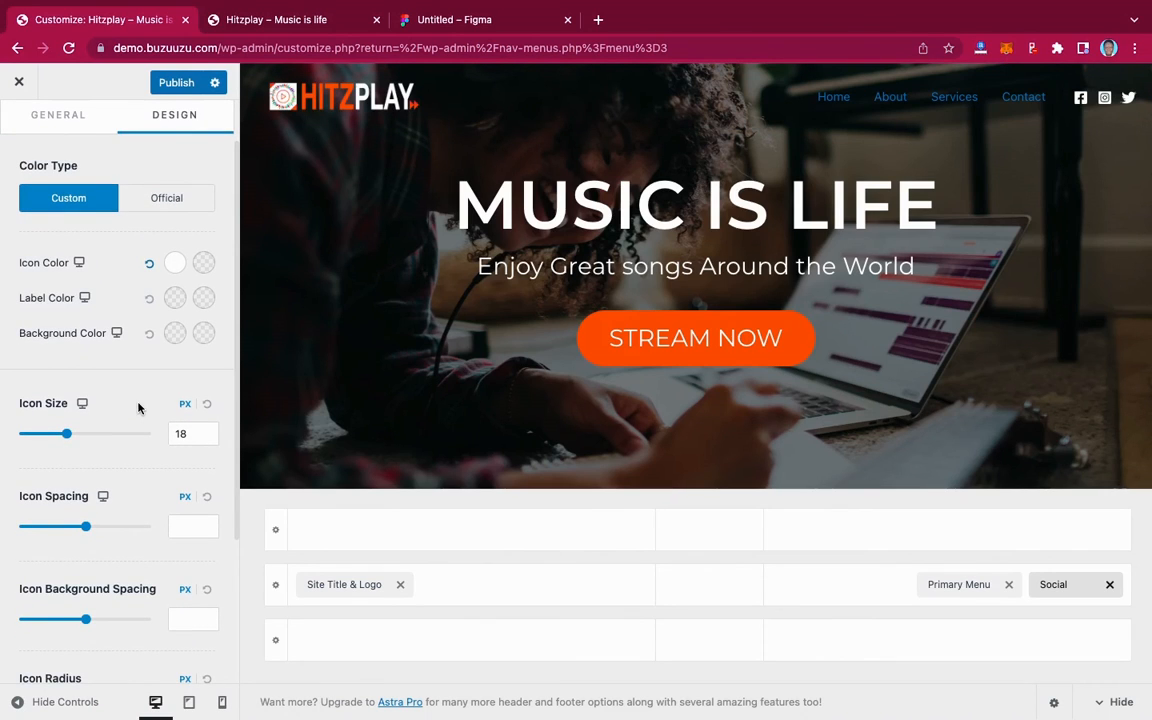
scroll(138, 407, "up", 1)
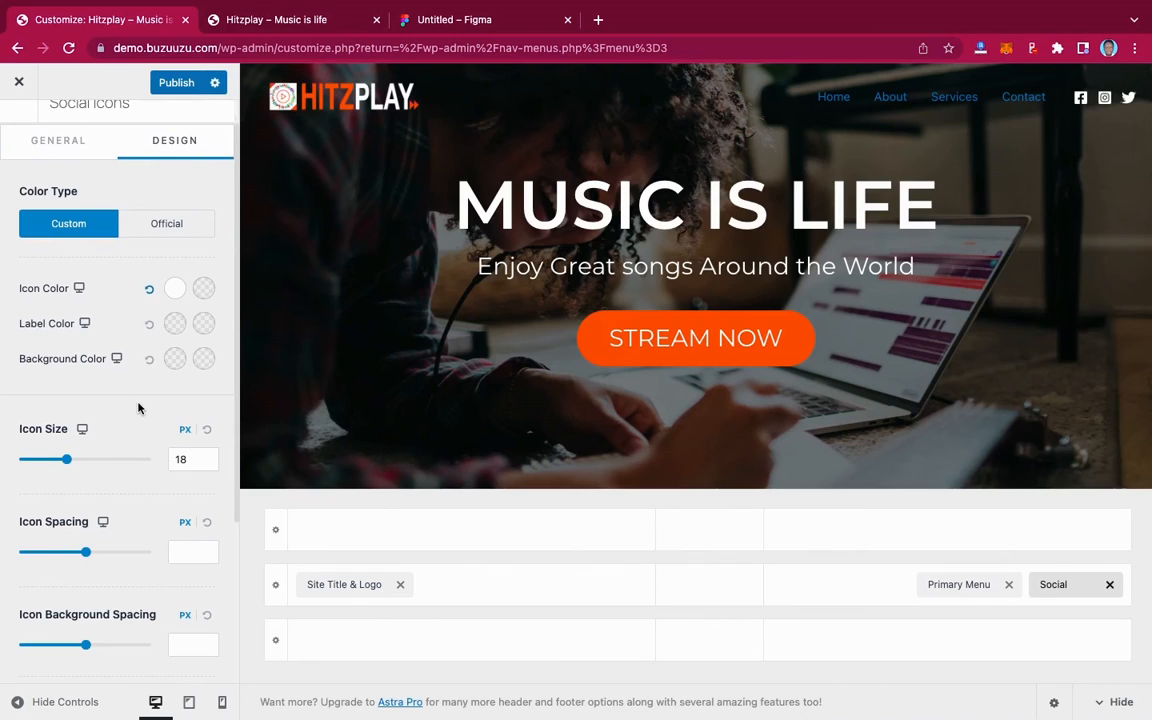
left_click(175, 325)
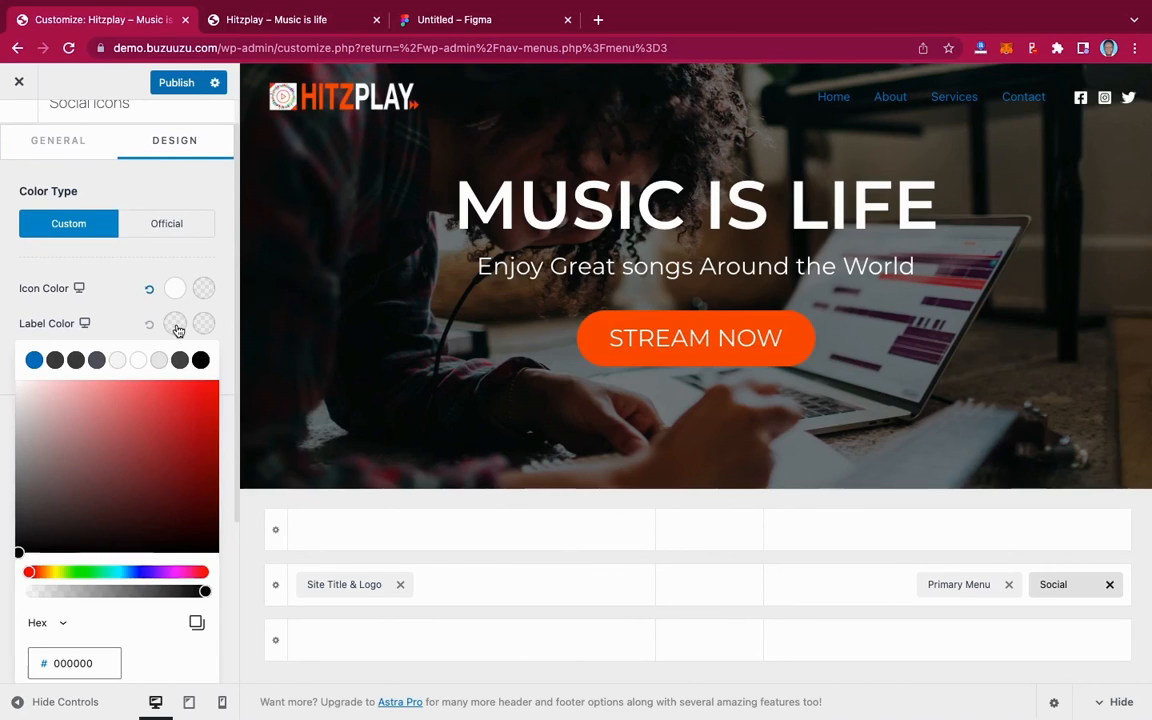
left_click(140, 394)
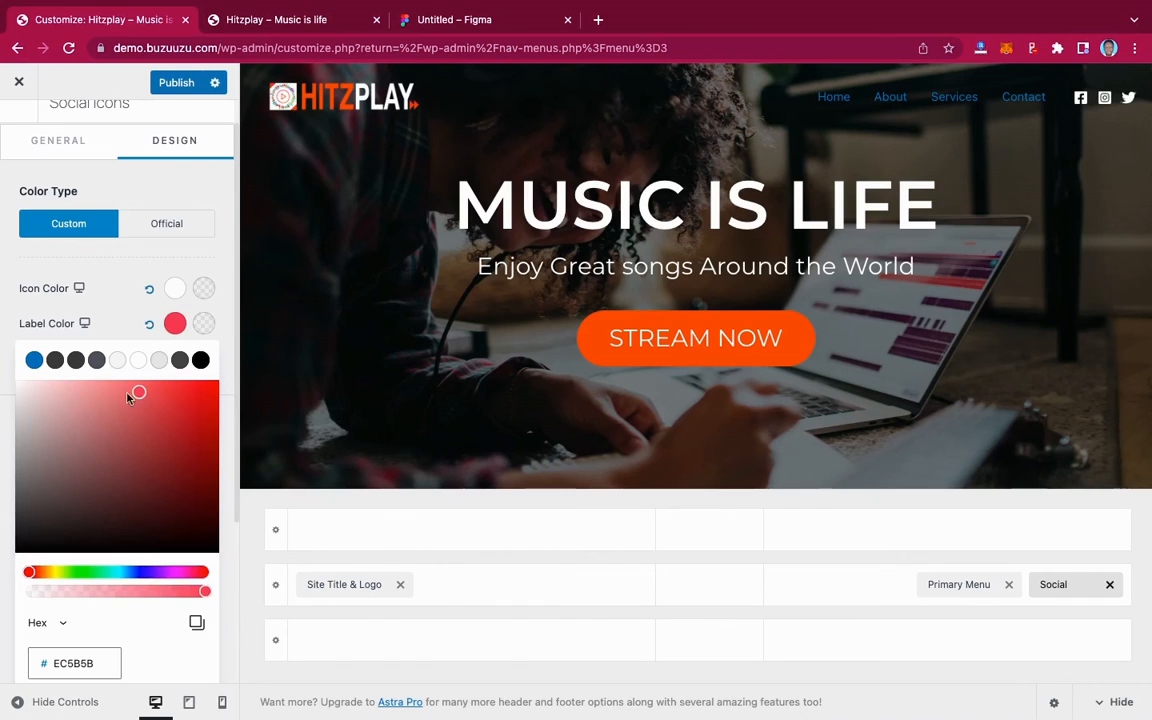
left_click_drag(35, 393, 10, 378)
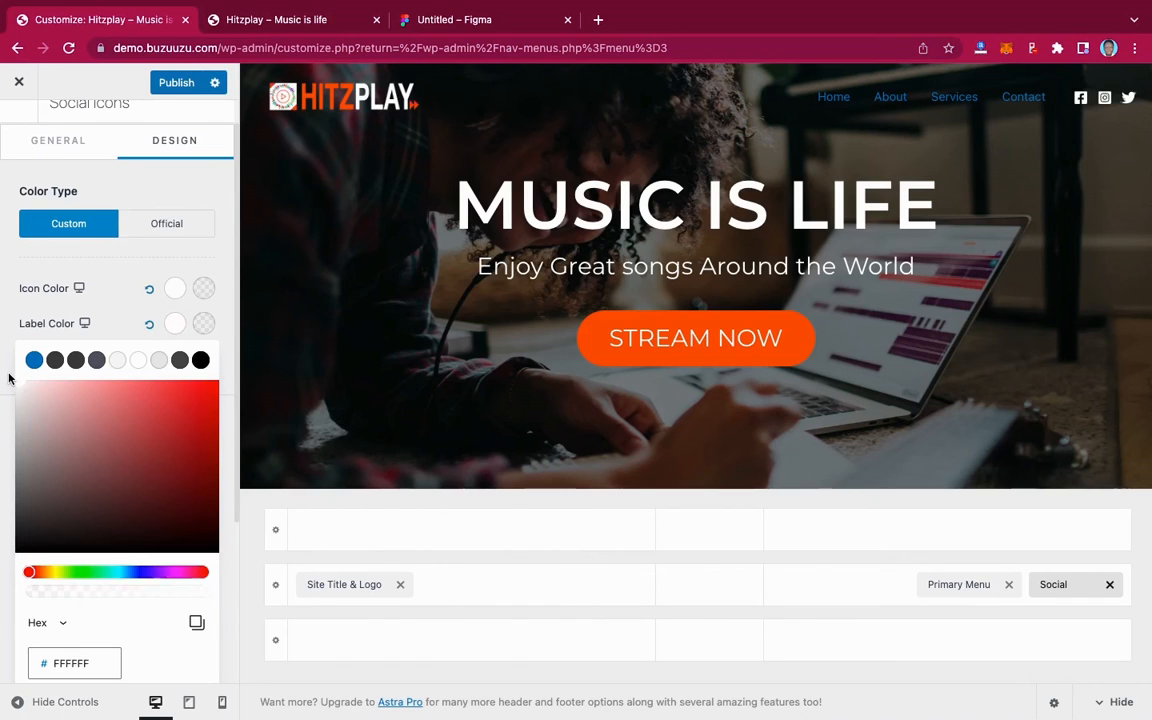
left_click(8, 378)
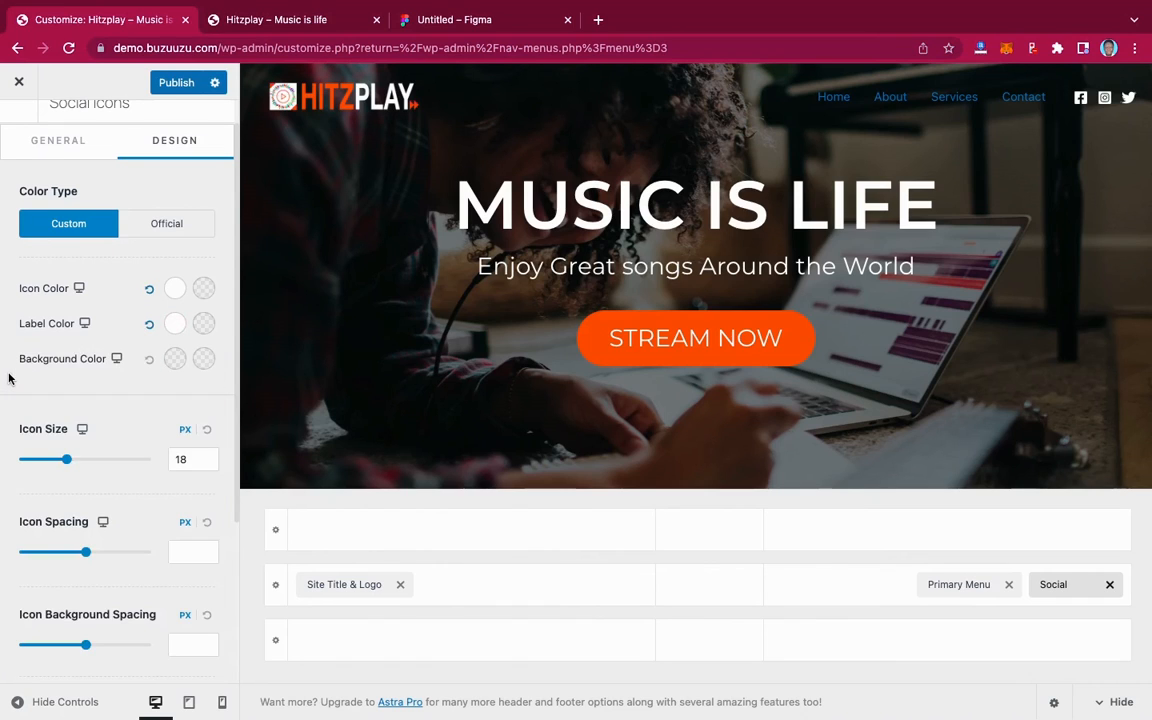
Try a white background and the Official color type on the social icons, restoring the default background and the Custom color type.
left_click(175, 359)
left_click_drag(49, 440, 4, 418)
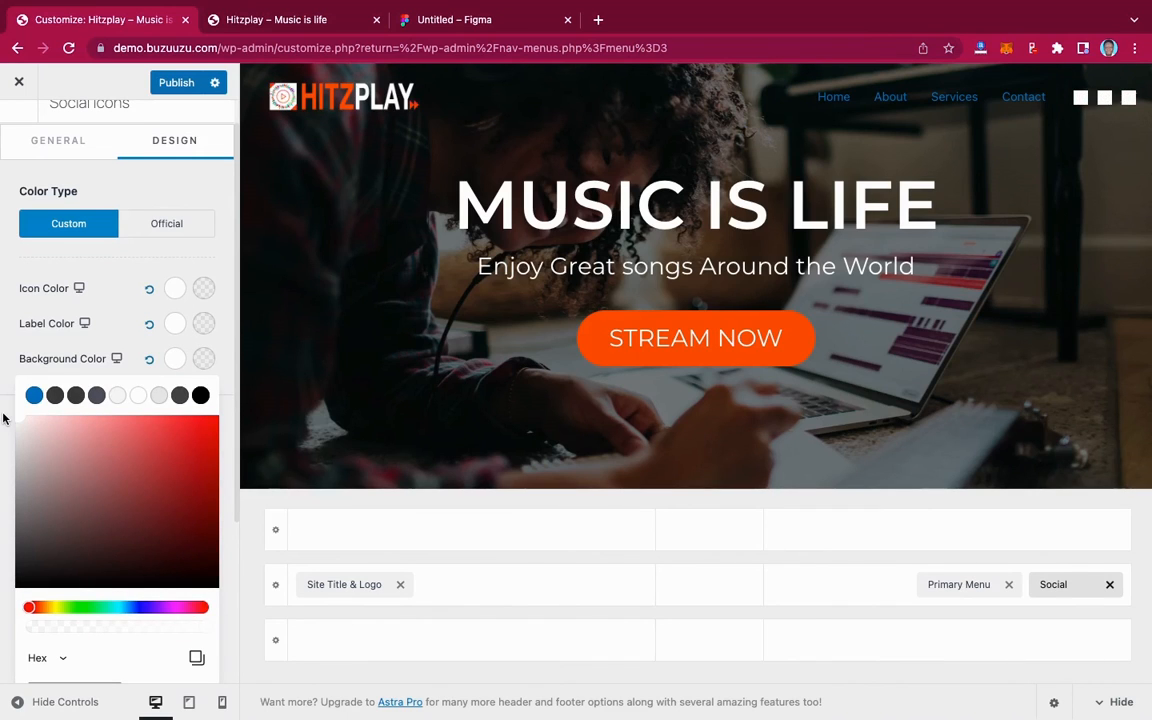
left_click(4, 418)
left_click(182, 291)
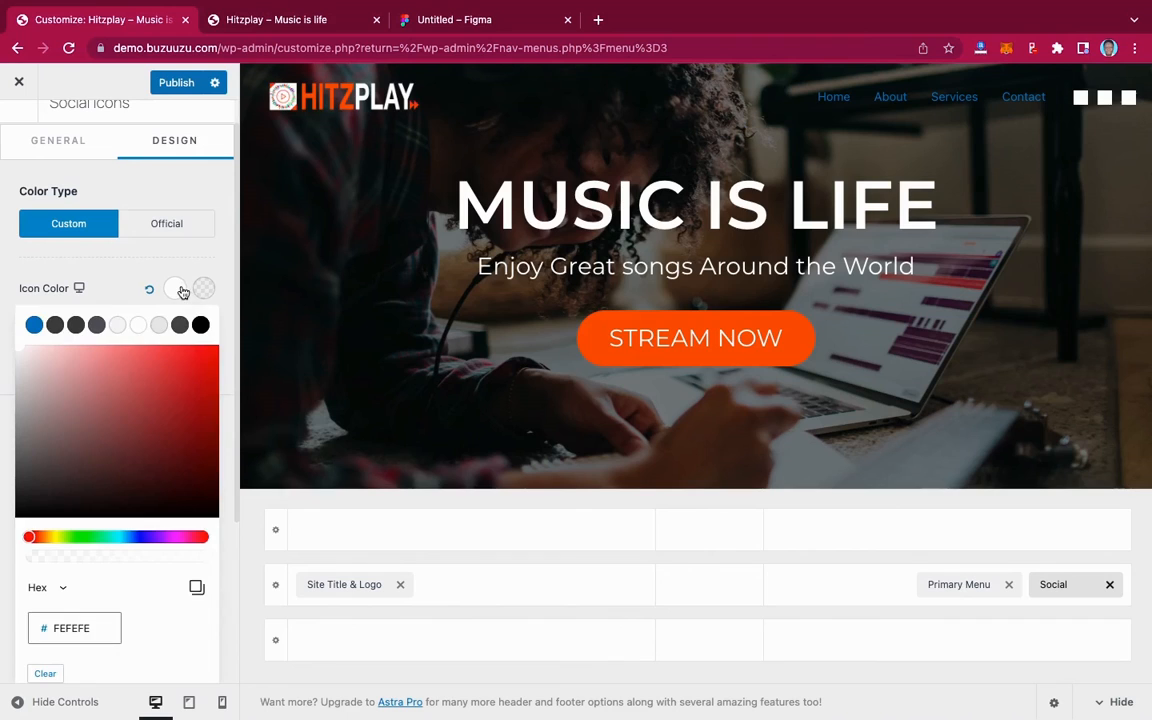
mouse_move(206, 556)
left_mouse_down()
mouse_move(22, 560)
mouse_move(211, 563)
left_mouse_up()
left_click(110, 290)
left_click(176, 360)
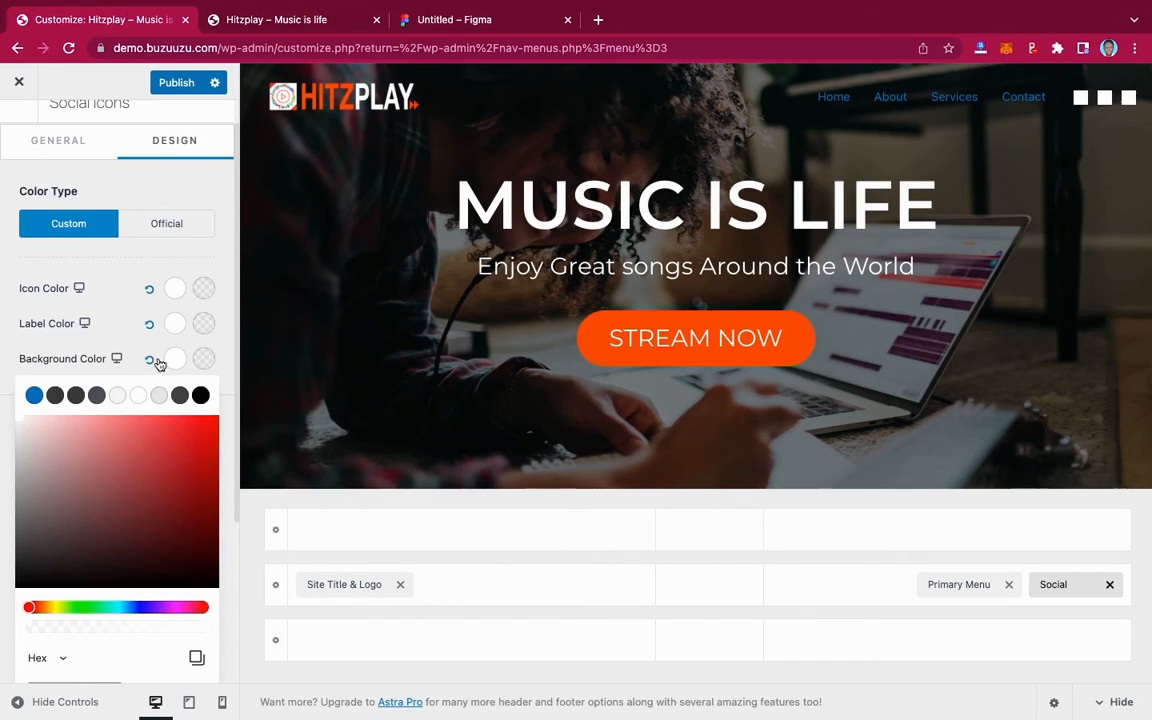
left_click(149, 359)
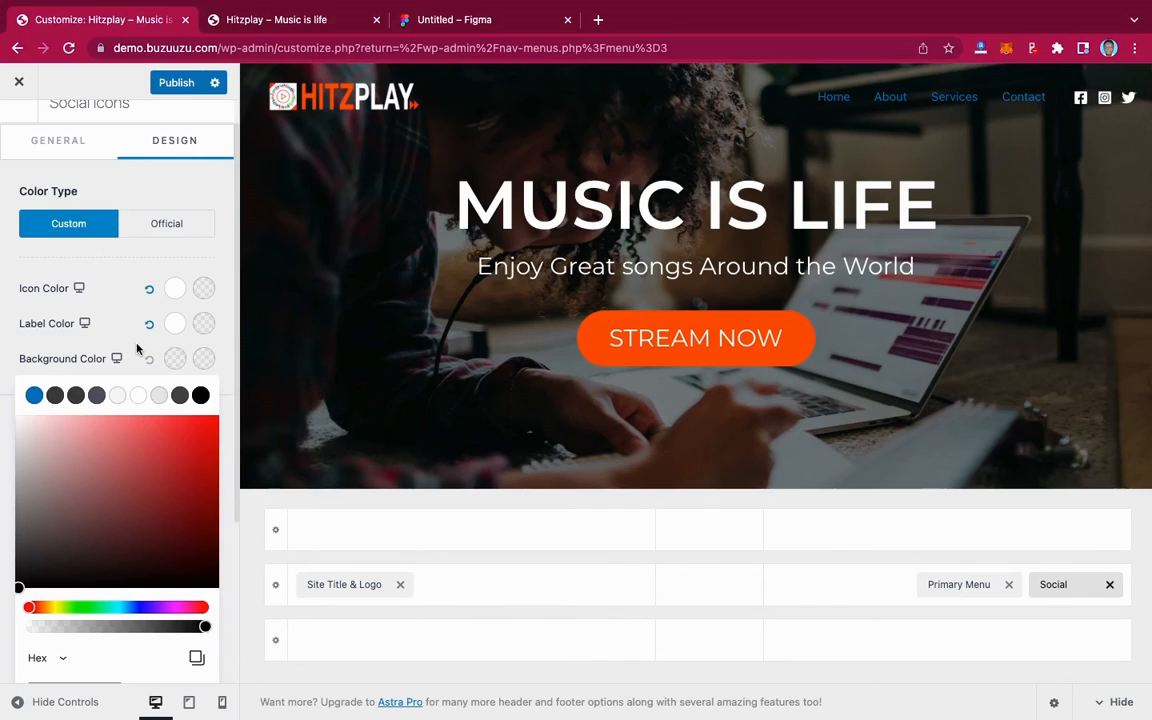
left_click(125, 335)
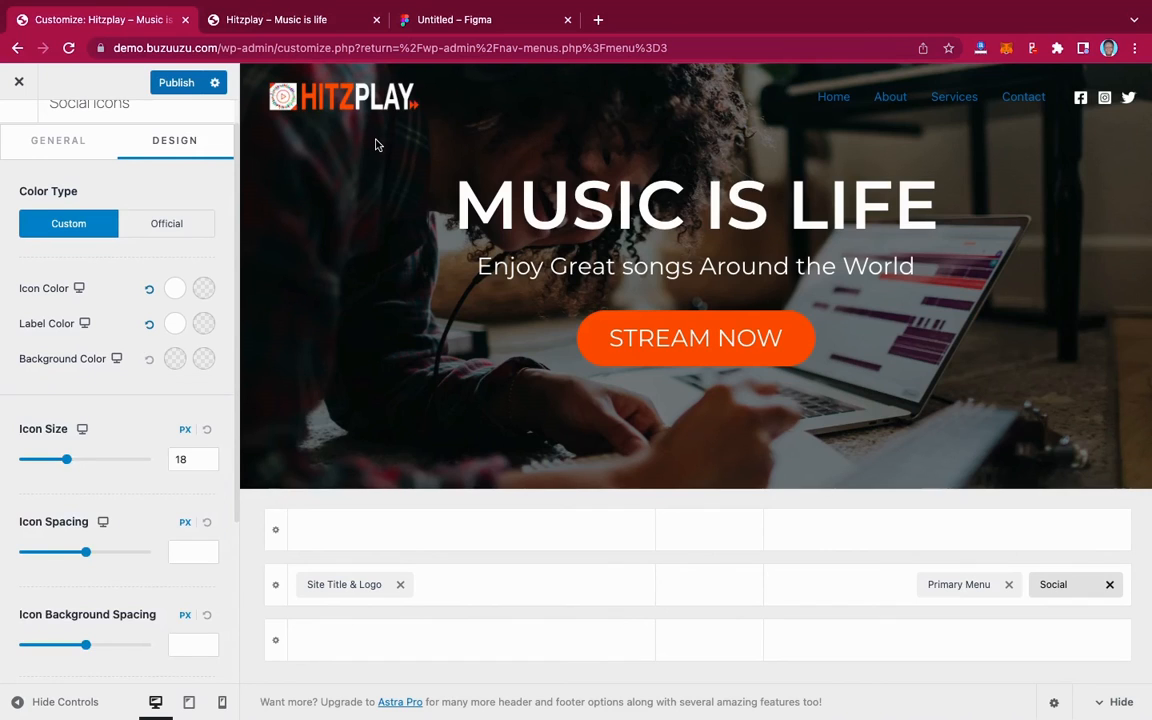
left_click(167, 224)
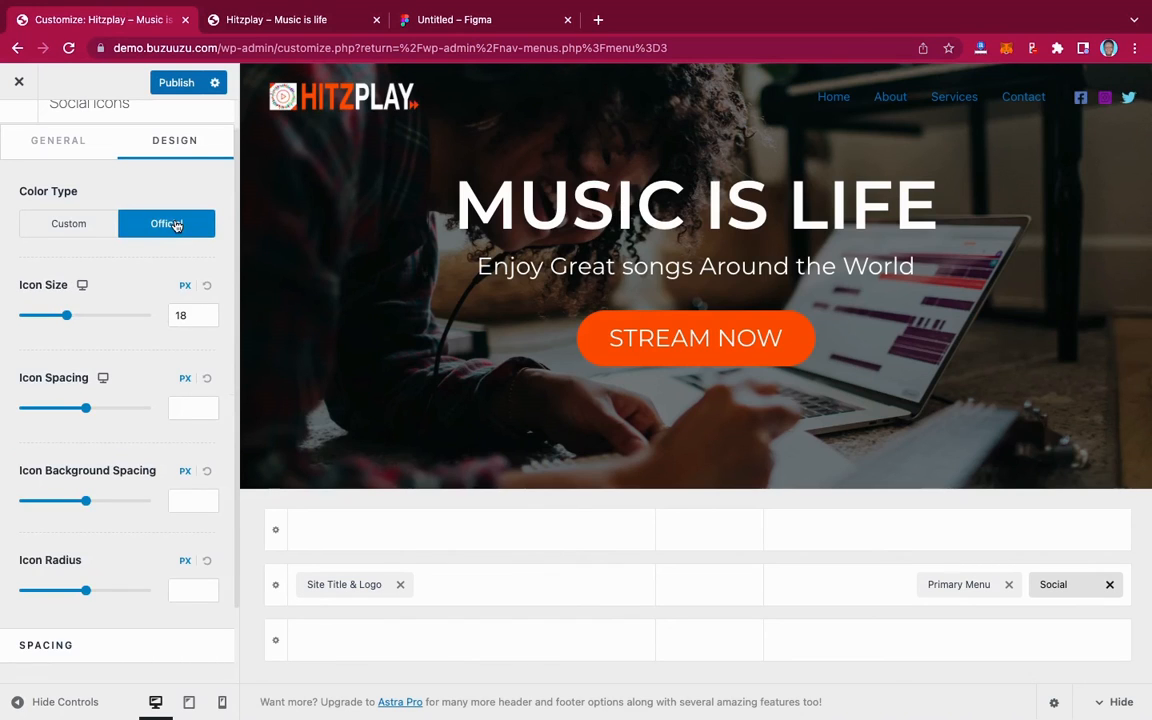
left_click(85, 230)
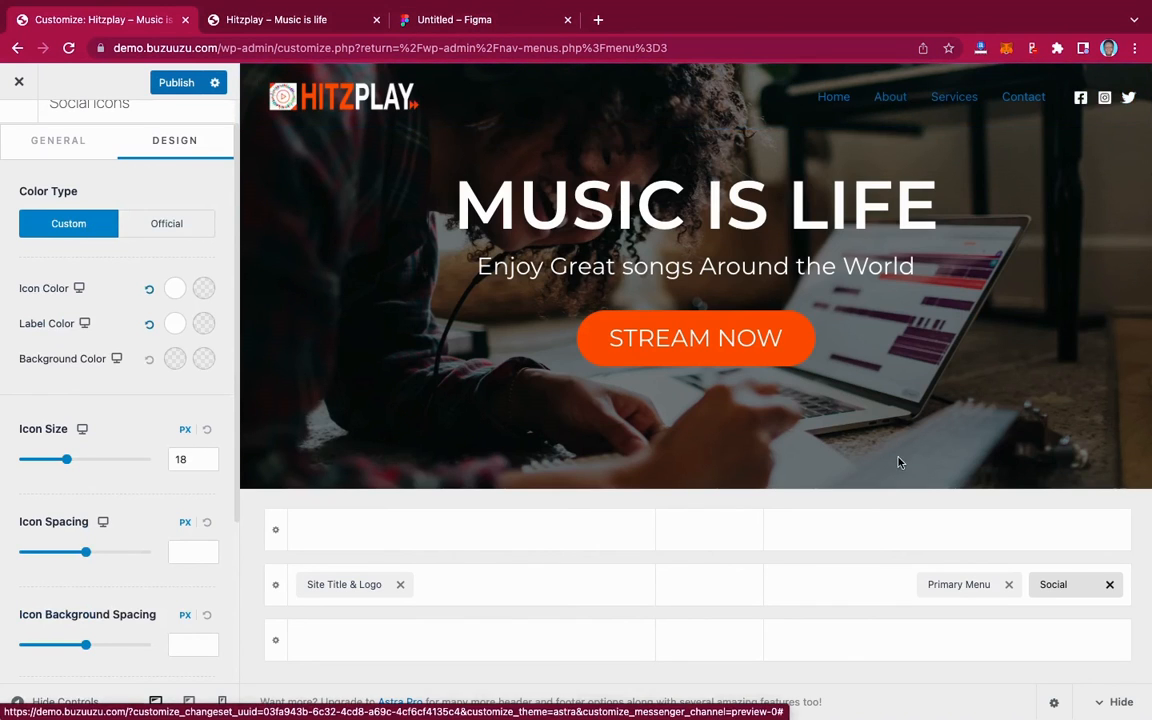
Set the normal text/link color of the header's Primary Menu to white.
left_click(960, 585)
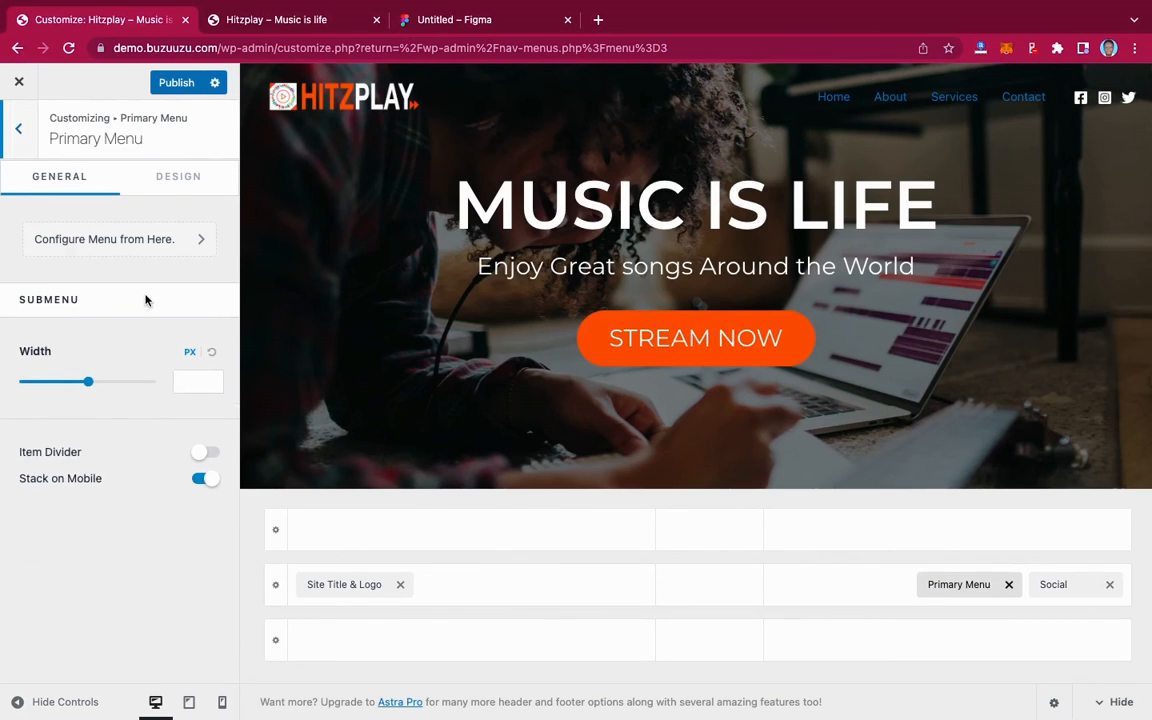
left_click(174, 188)
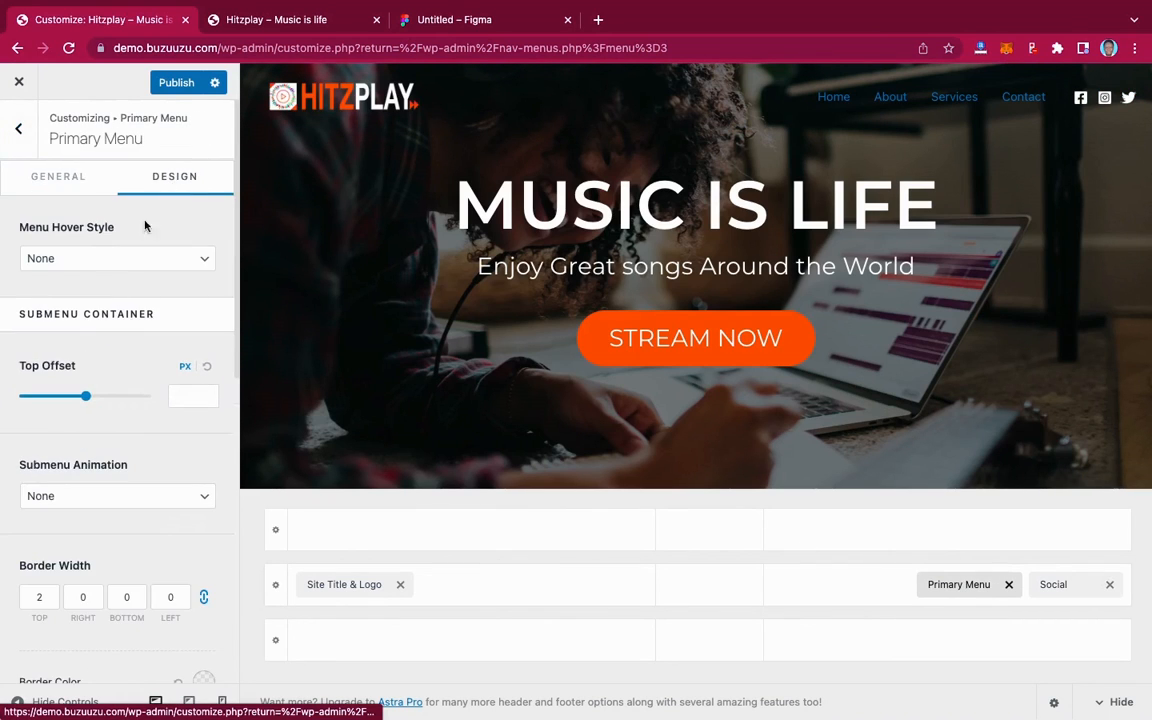
scroll(110, 355, "down", 5)
scroll(110, 355, "down", 4)
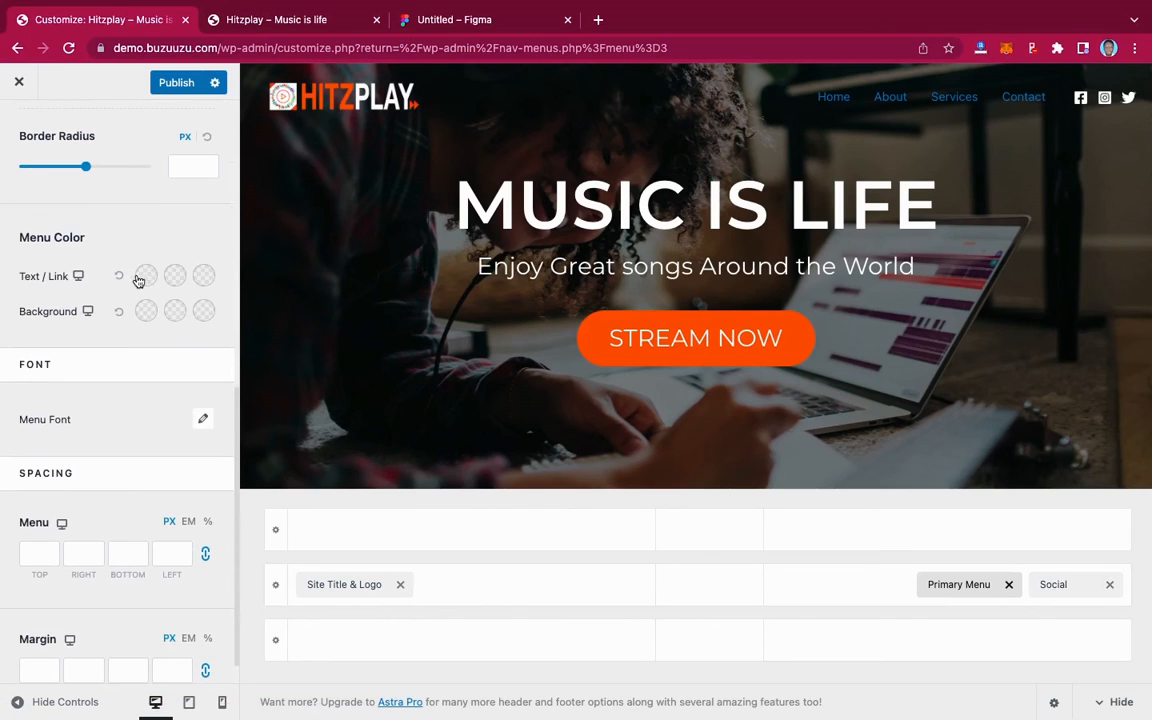
left_click(142, 277)
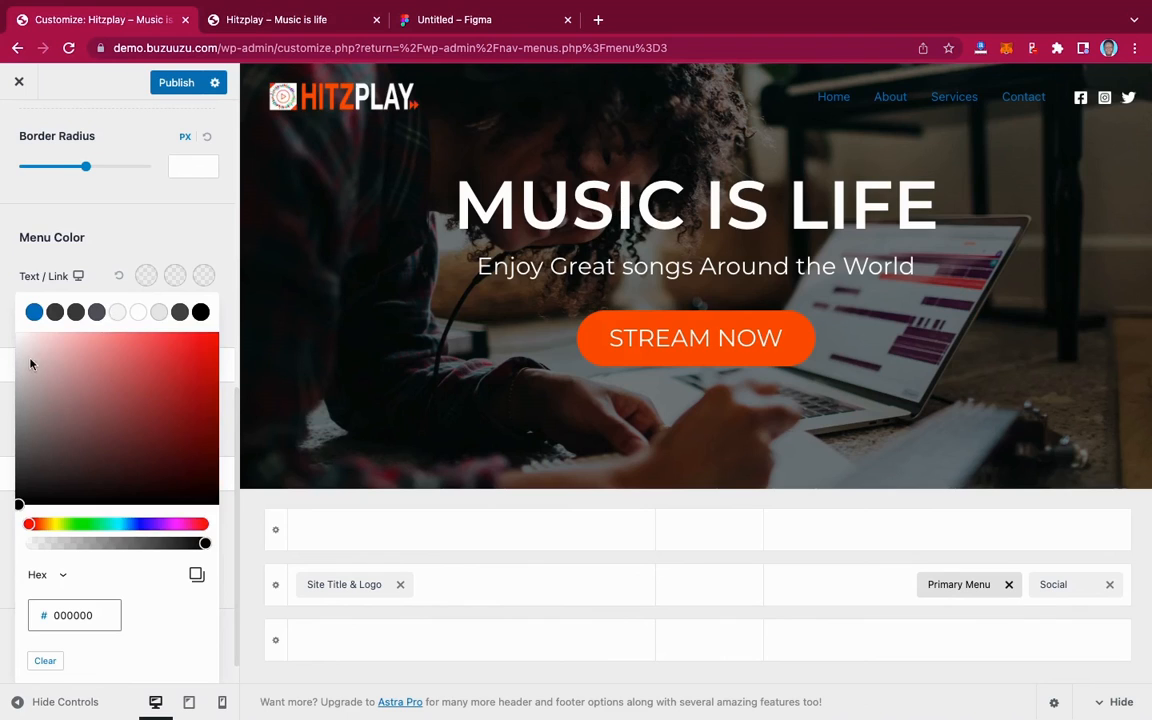
left_click_drag(30, 343, 1, 319)
left_click(1, 319)
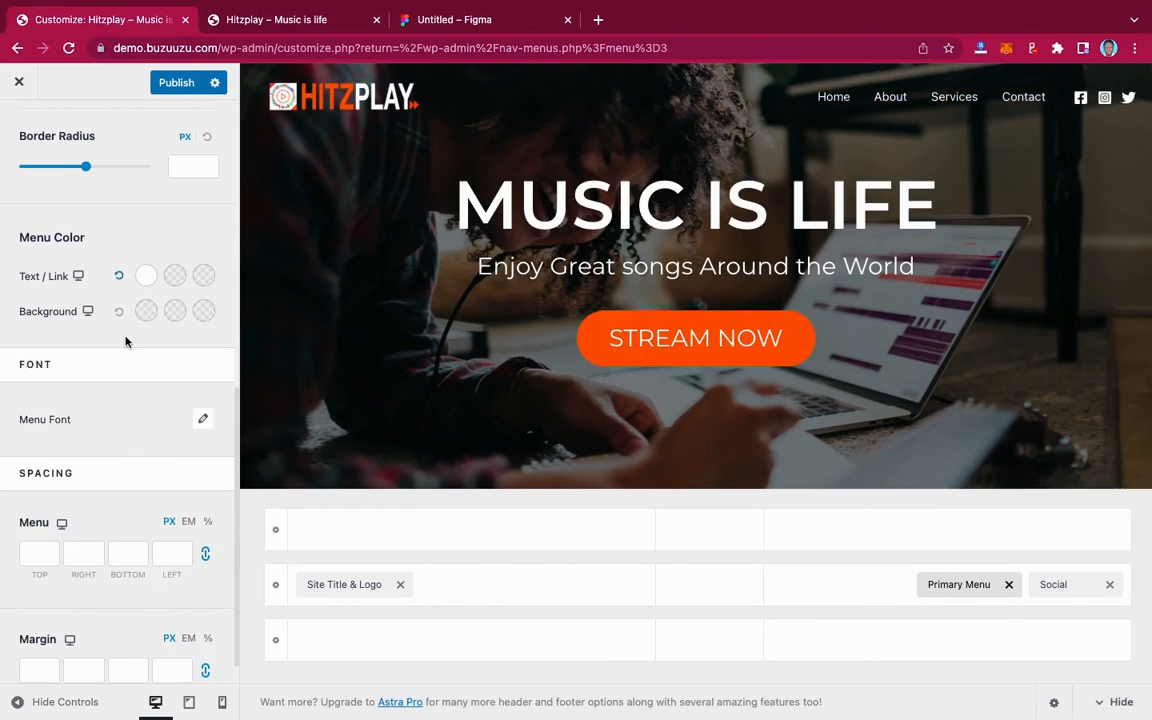
Set the Primary Menu's hover and active text/link colors to orange FD6410.
left_click(175, 278)
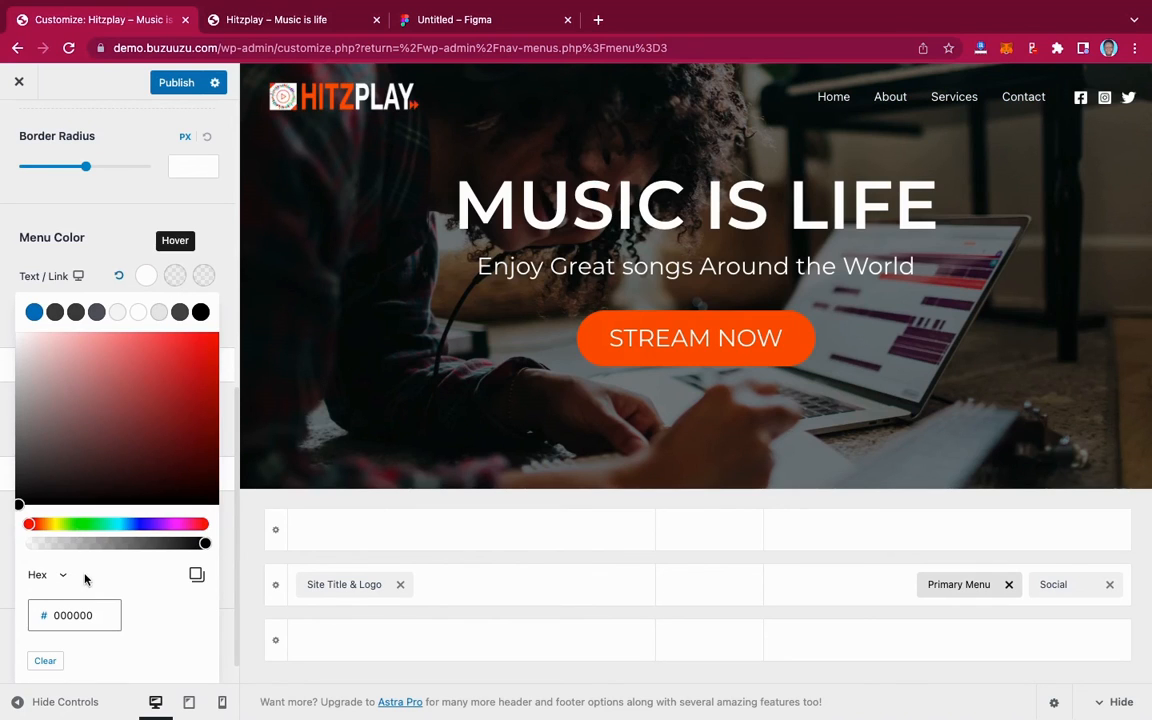
left_click(45, 614)
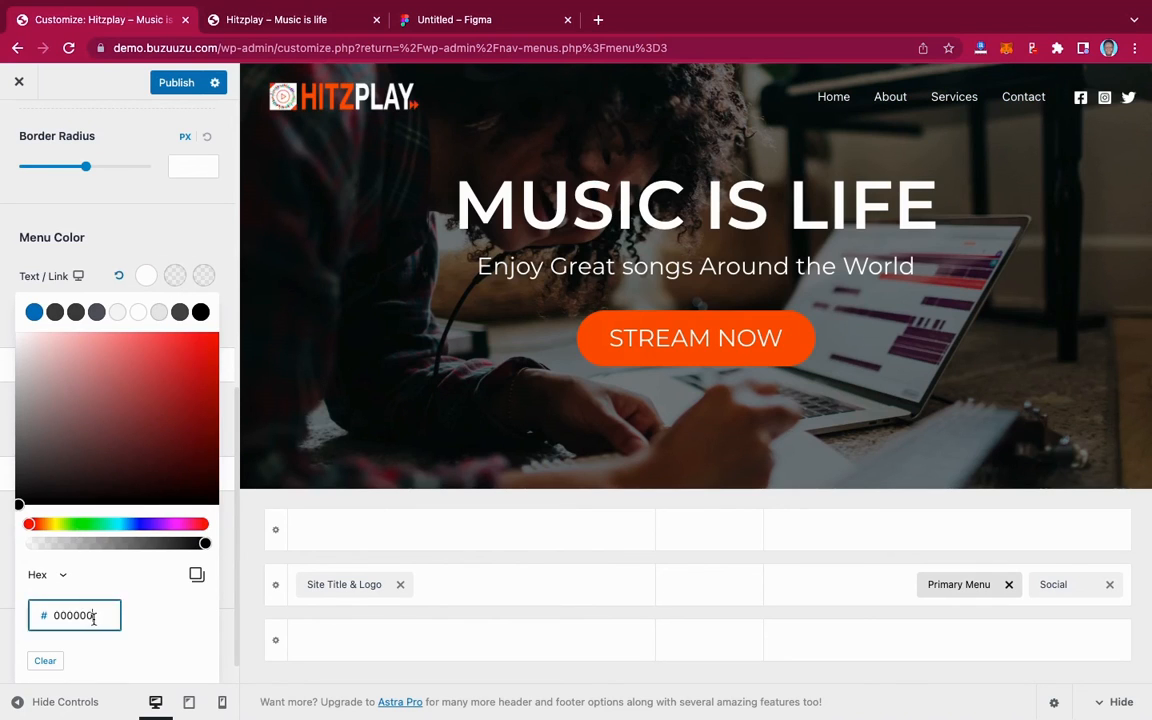
type("FD6410")
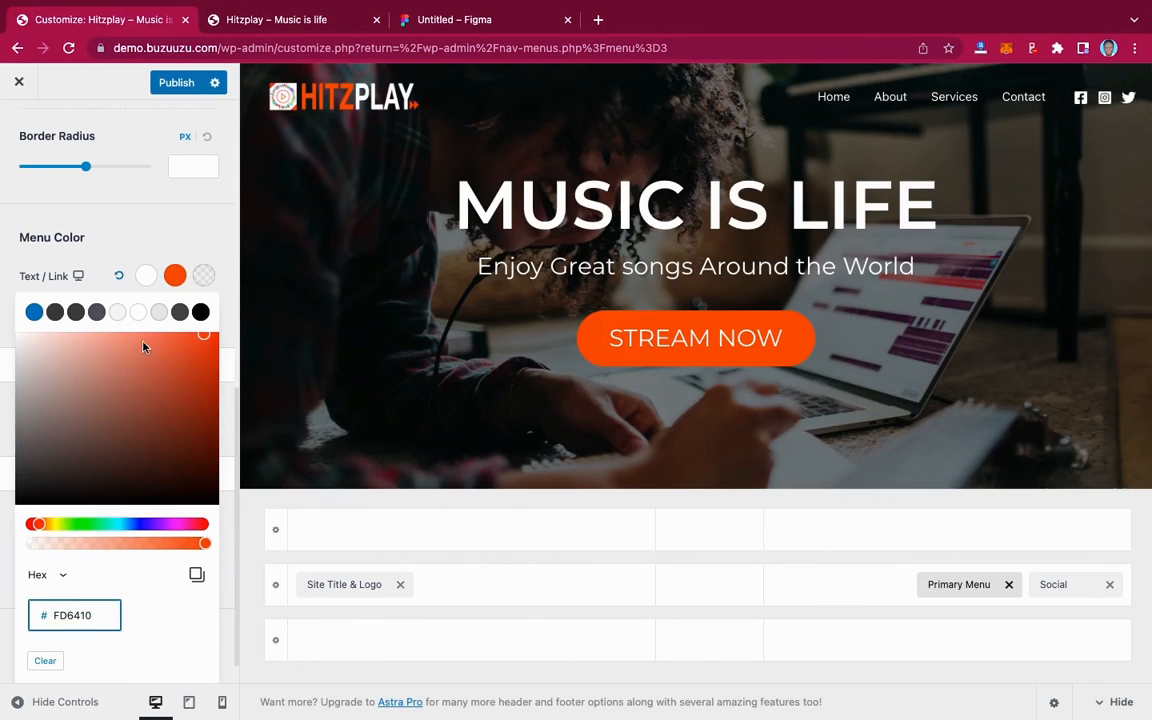
left_click(203, 275)
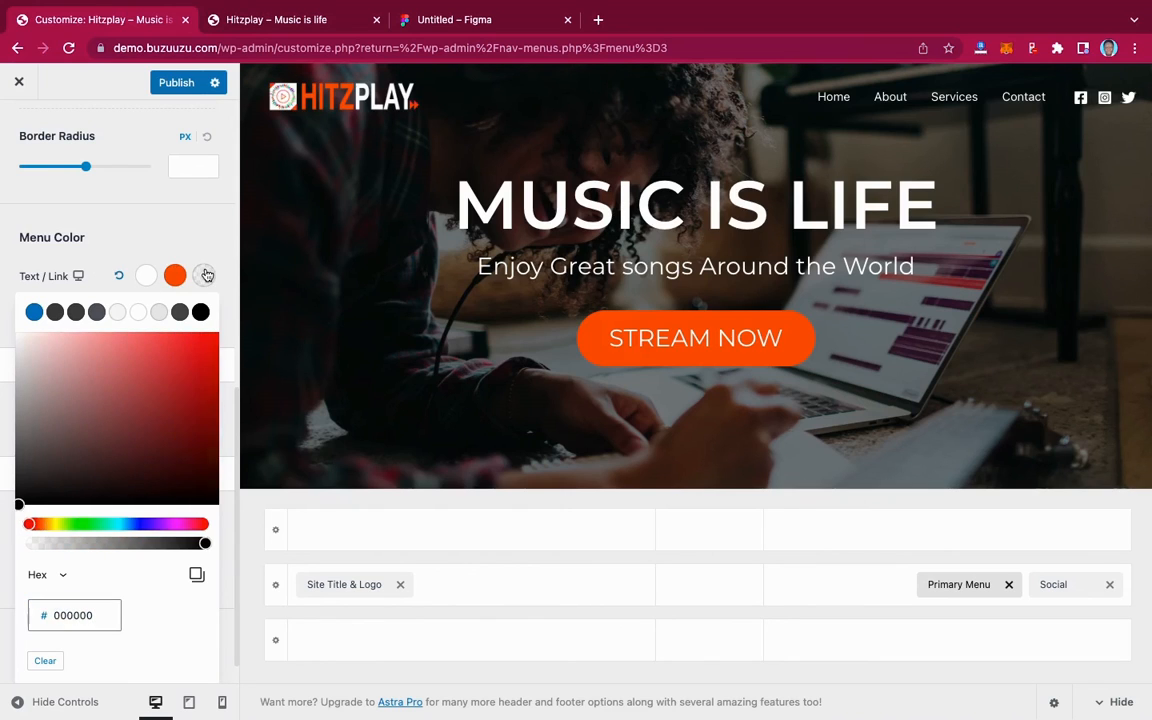
left_click_drag(106, 615, 40, 614)
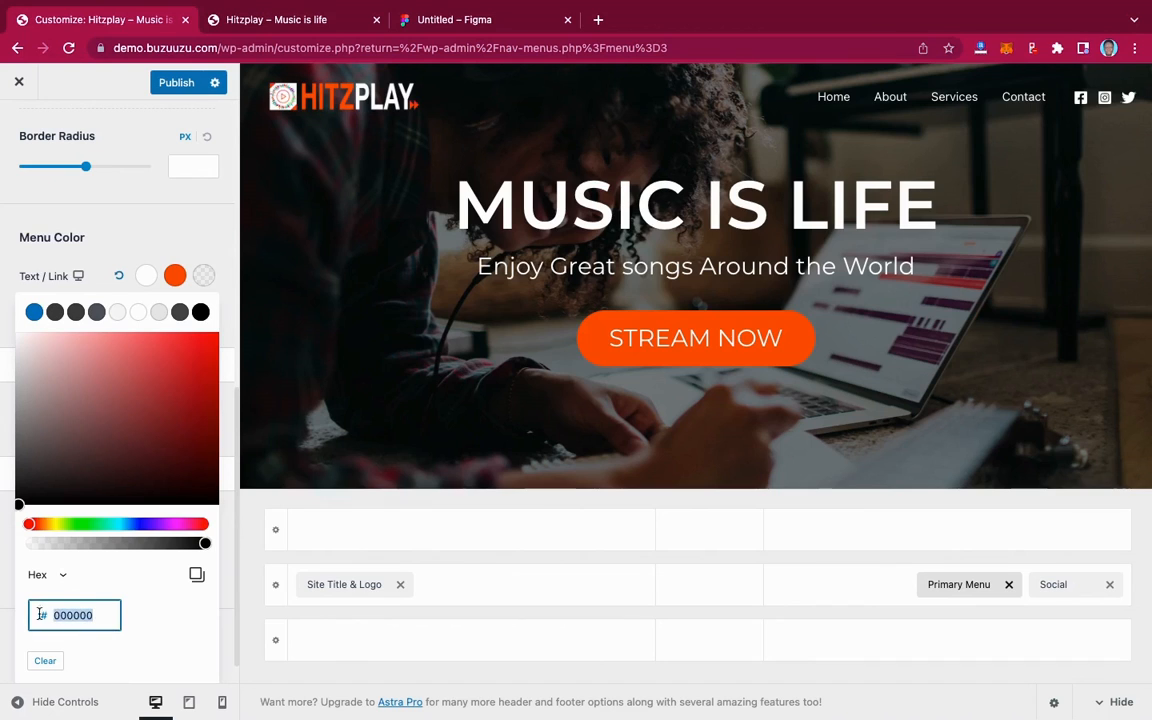
type("FD6410")
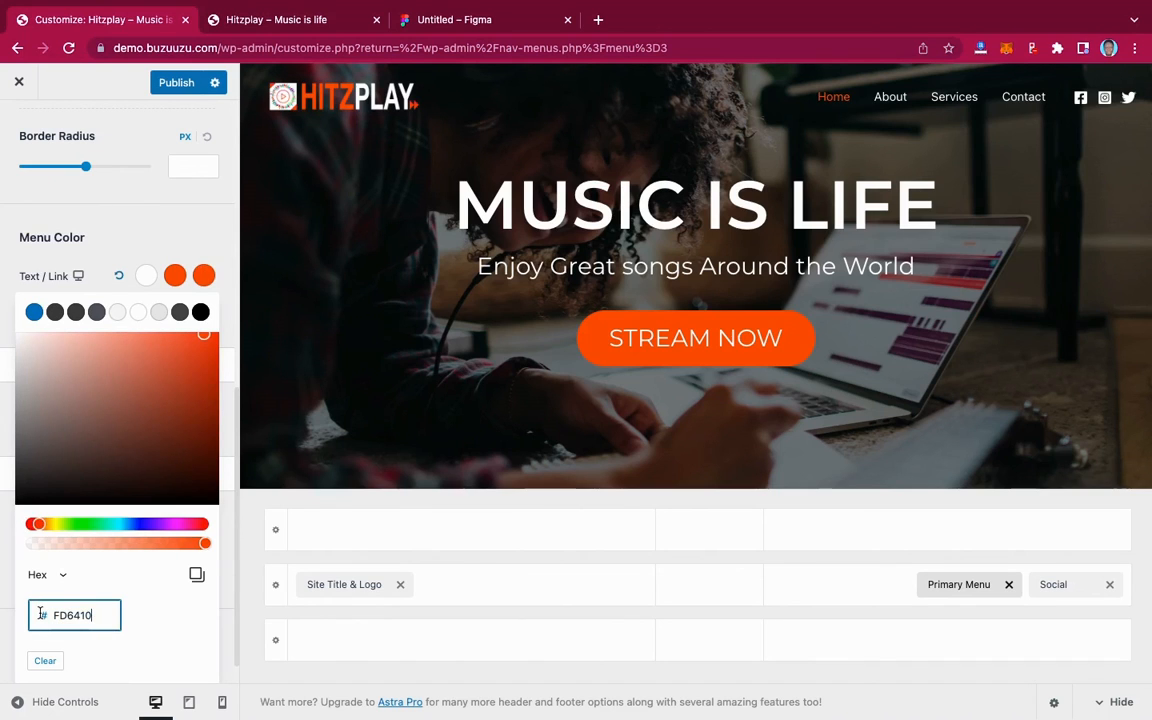
left_click(87, 254)
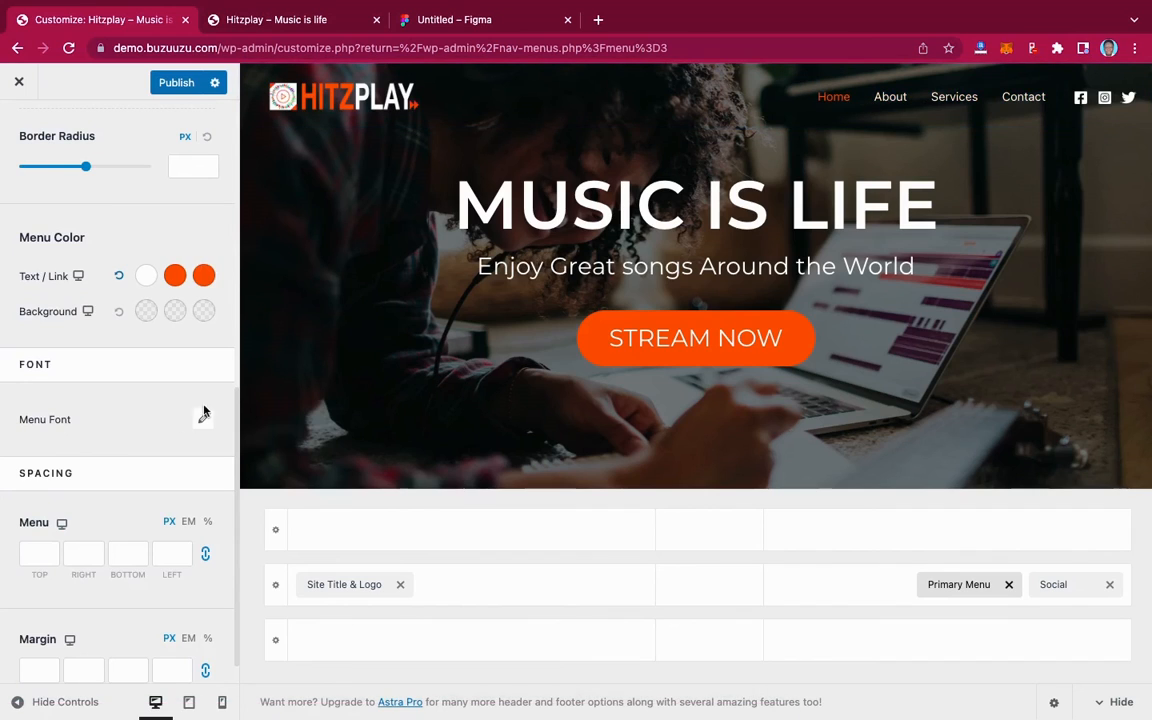
Set the font family of the header's Primary Menu to Montserrat.
scroll(149, 447, "down", 1)
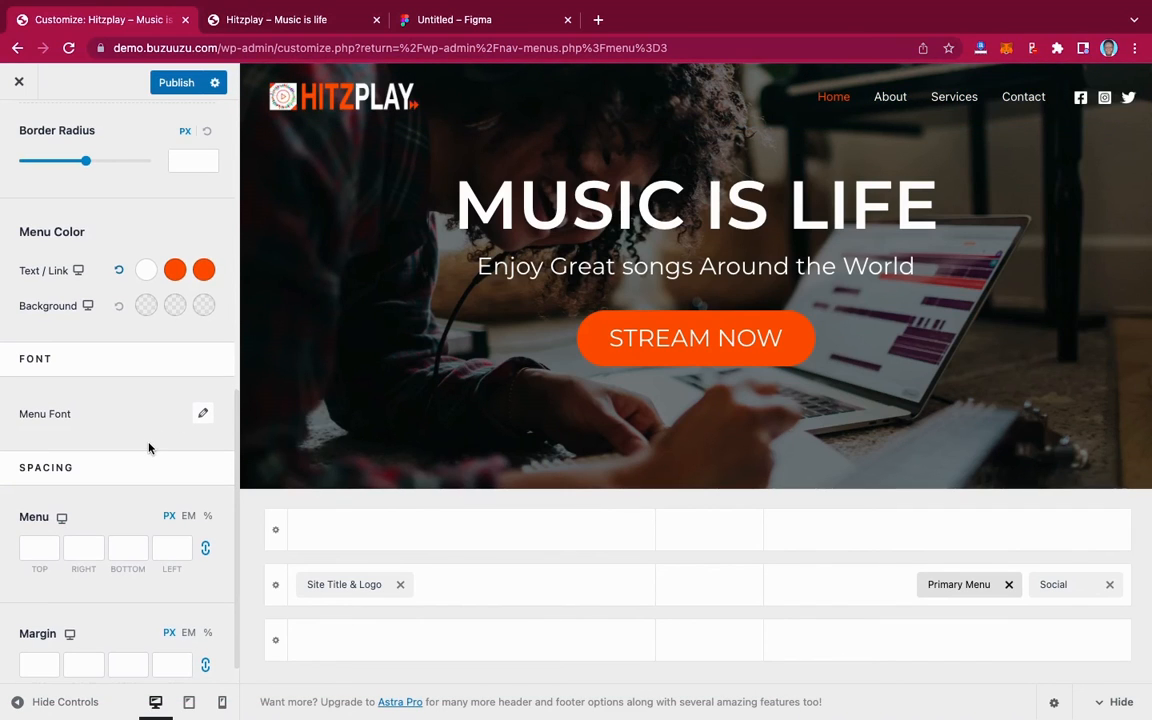
left_click(201, 416)
scroll(85, 445, "down", 2)
left_click(98, 394)
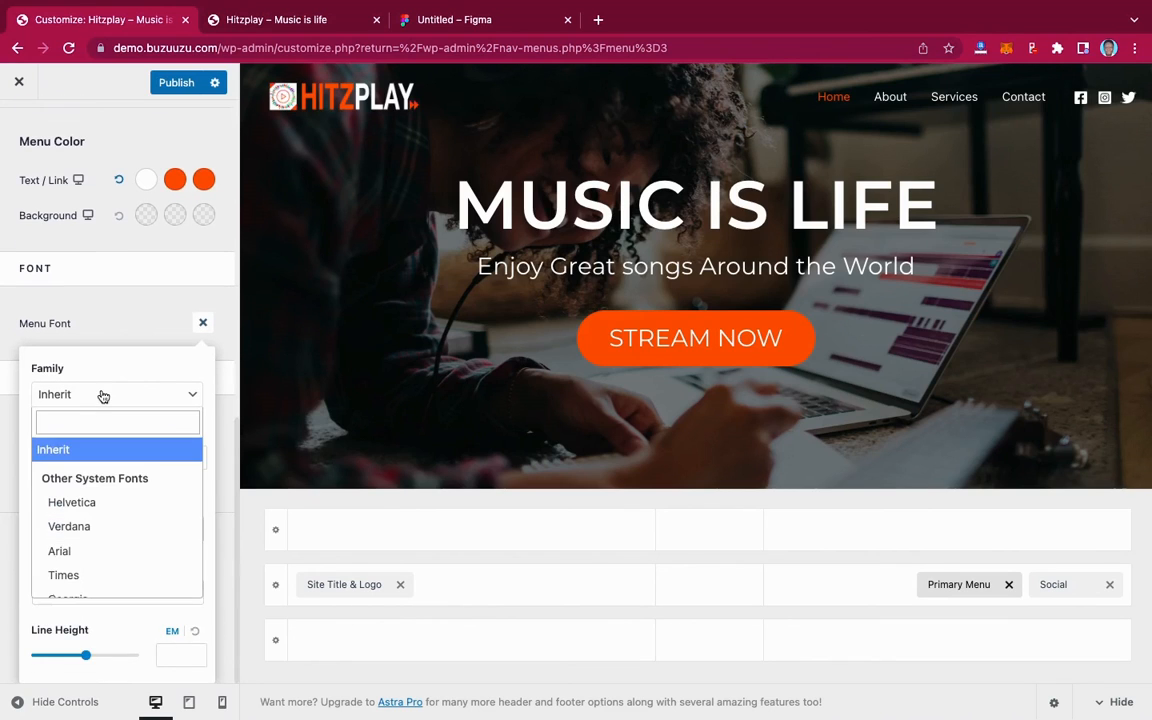
type("monts")
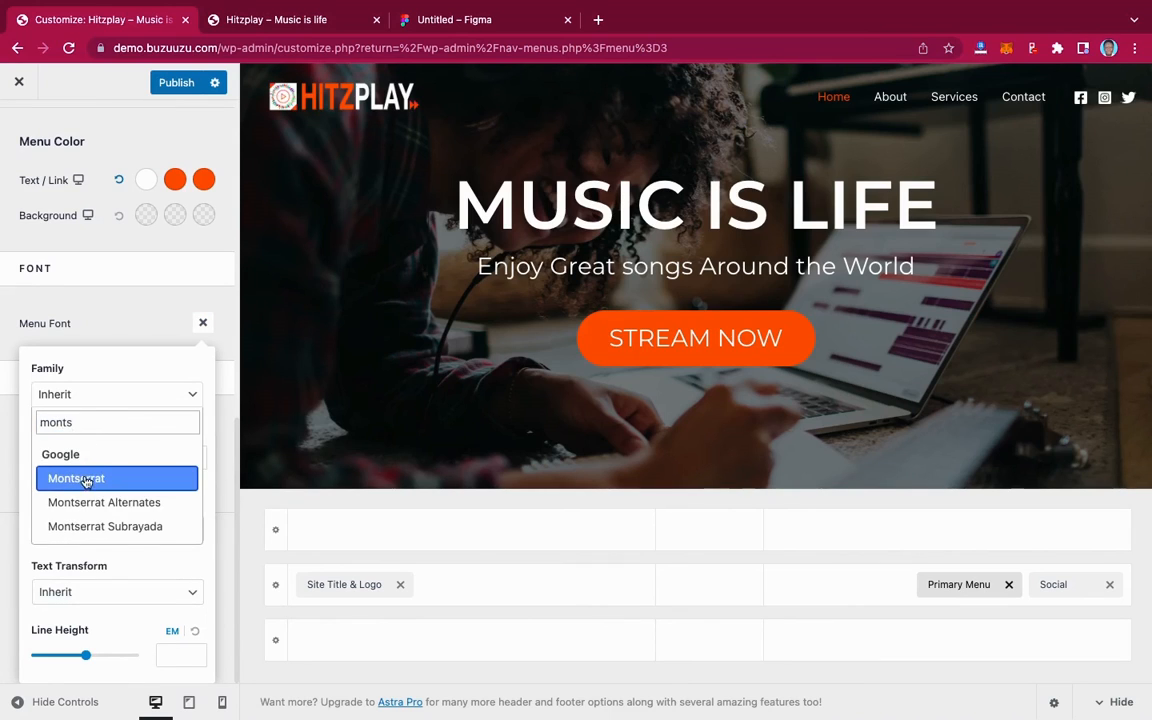
left_click(84, 478)
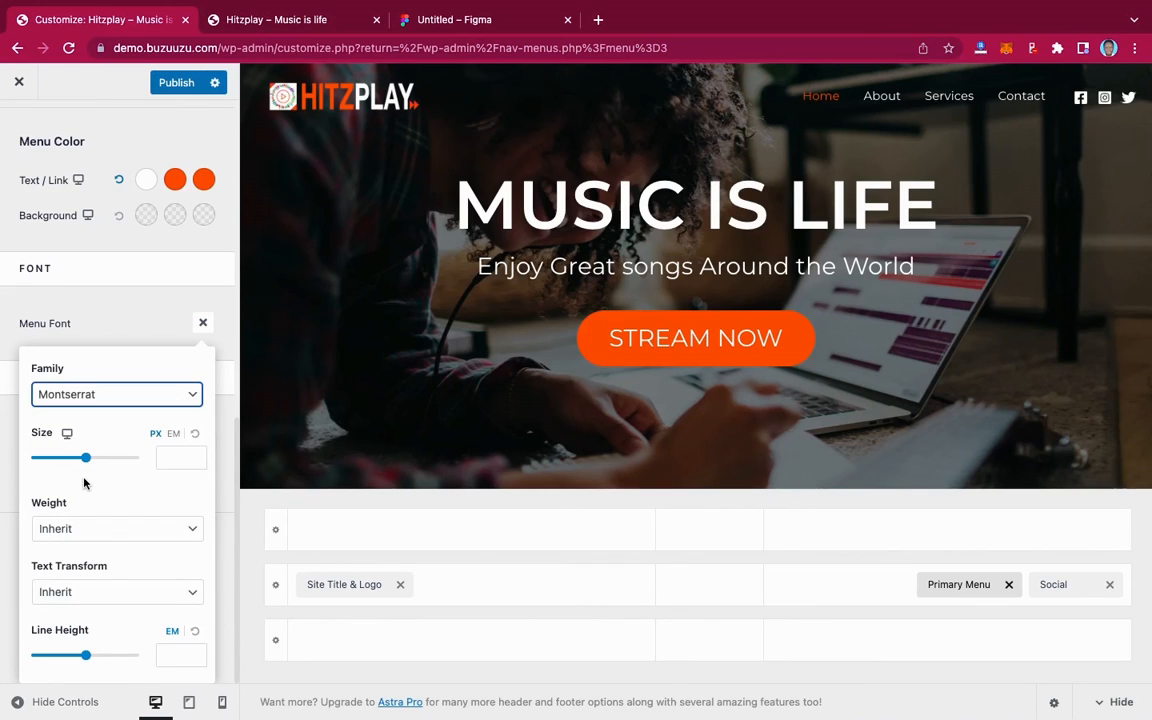
Set the Primary Menu font's weight to Medium 500 and its text transform to Uppercase.
left_click(121, 534)
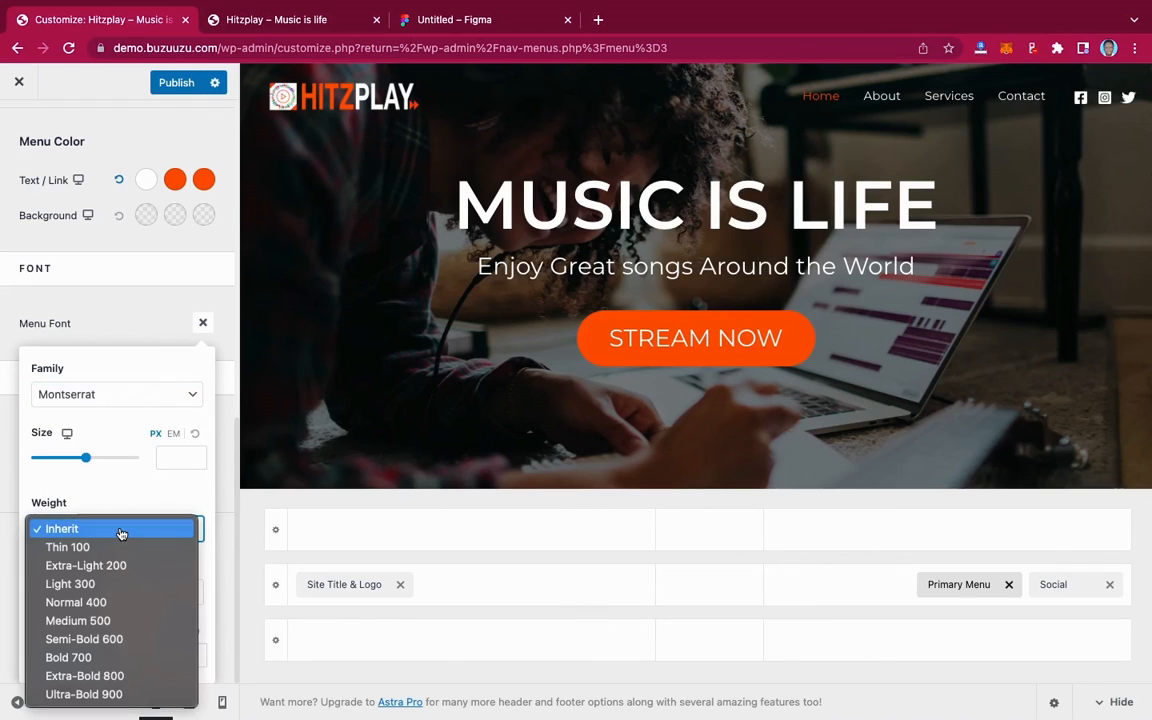
left_click(107, 622)
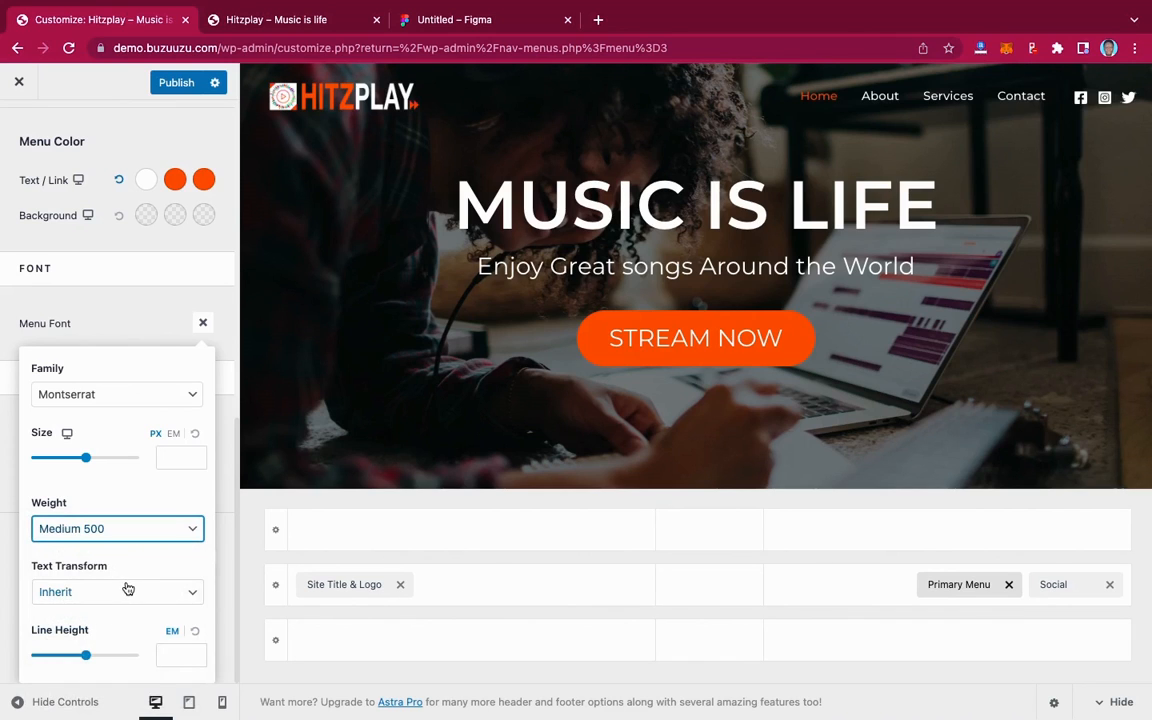
left_click(128, 588)
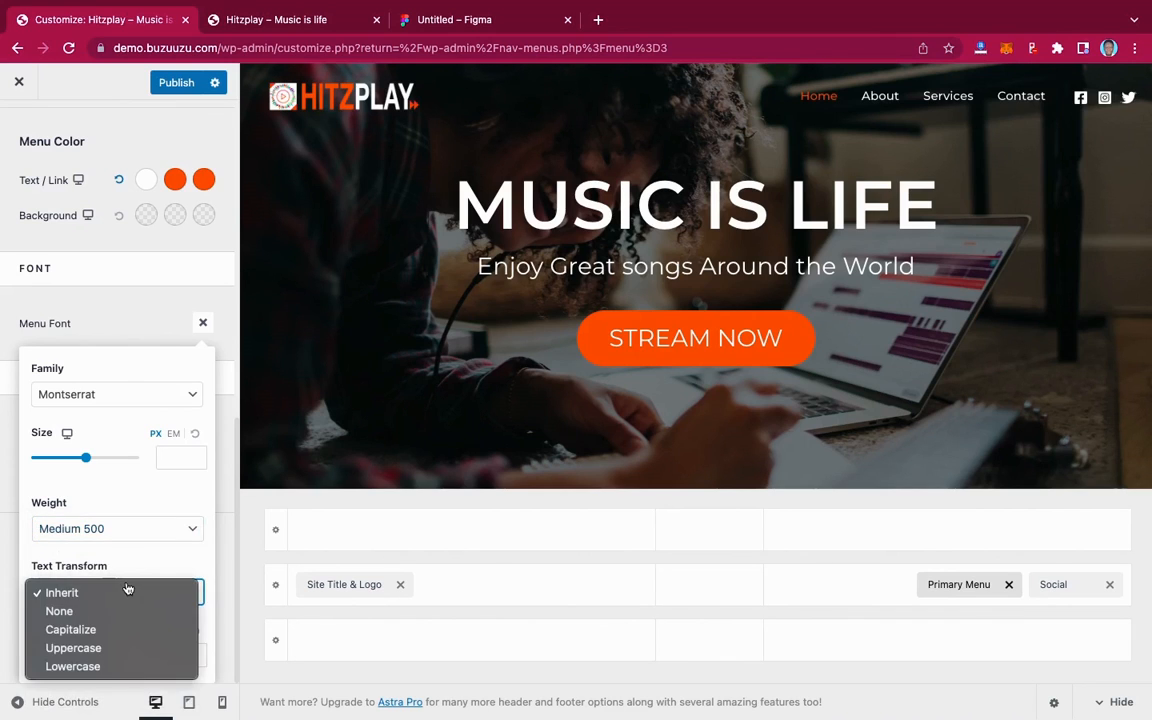
left_click(109, 651)
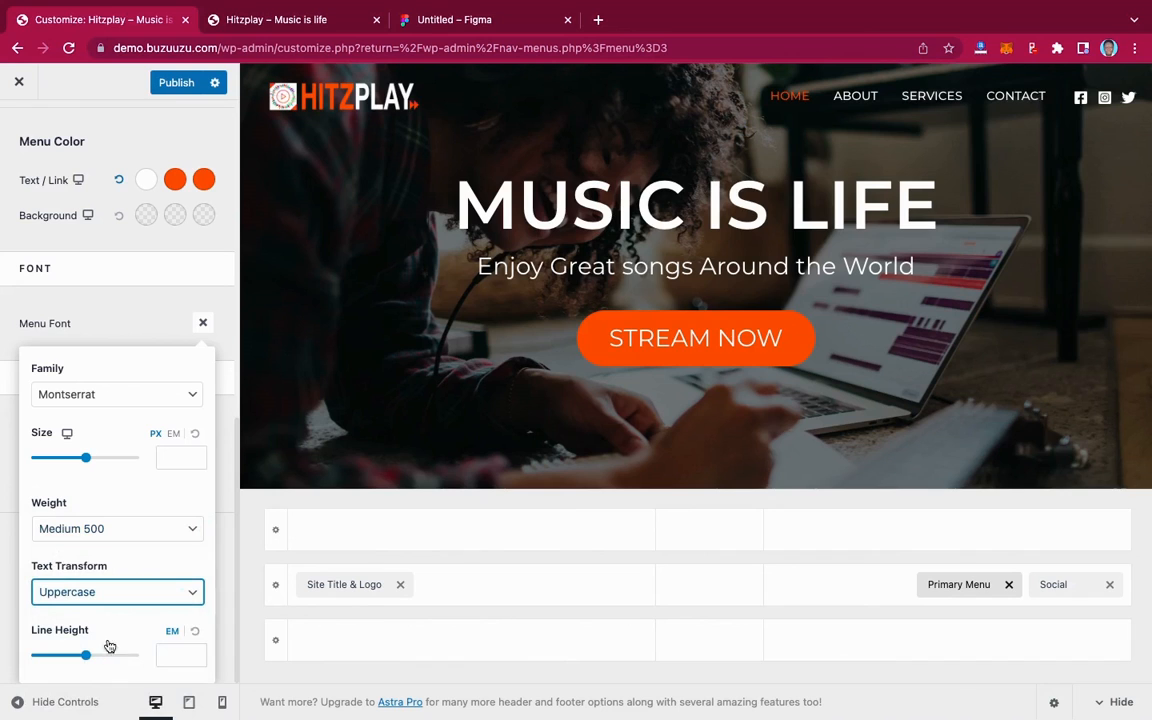
Check the HOME text's font size in the Figma mockup and set the Primary Menu's font size to 22 px in the WordPress Customizer.
left_click(470, 17)
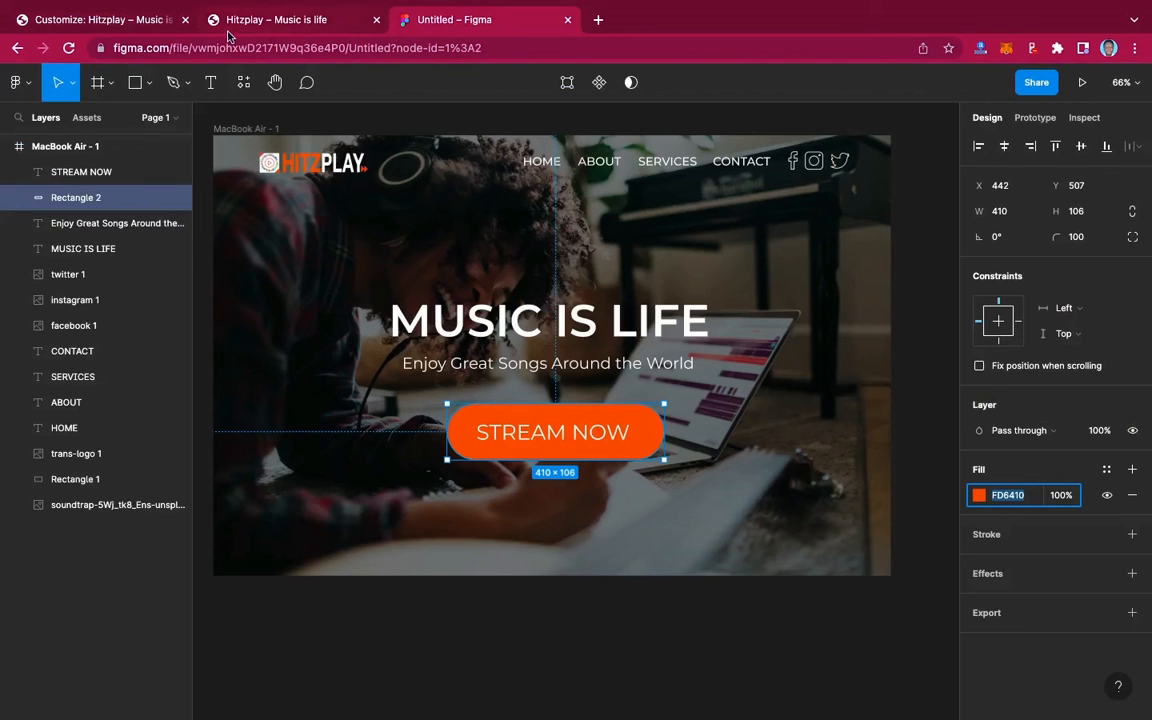
left_click(555, 167)
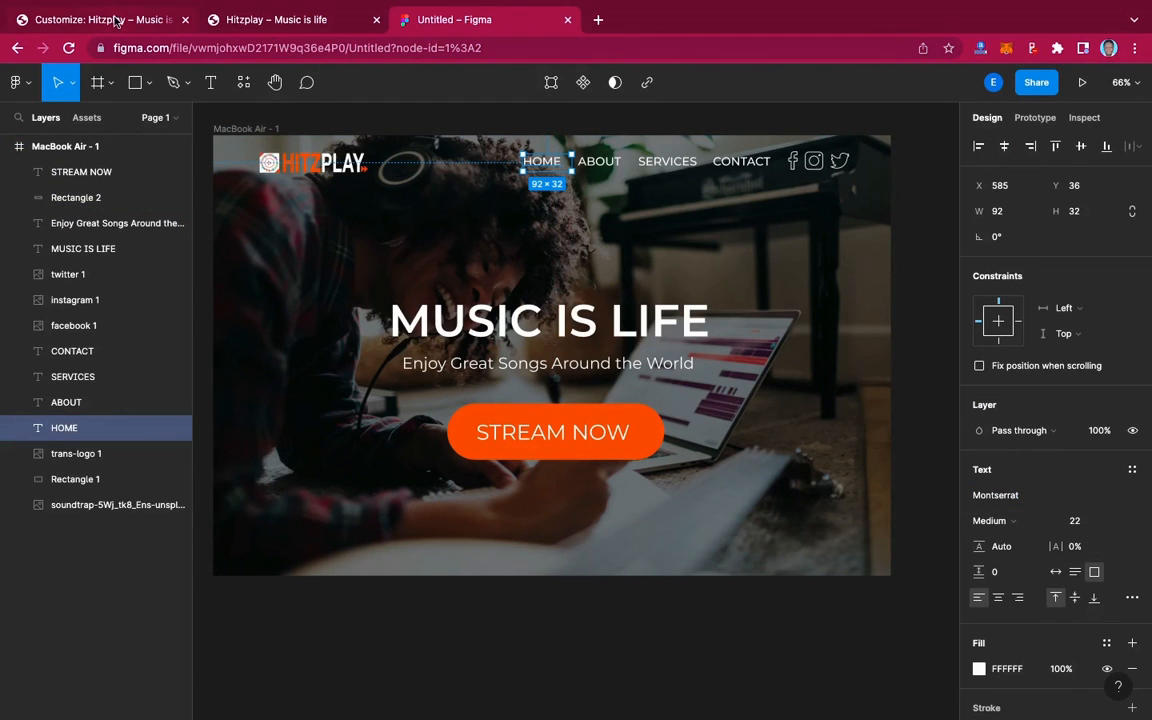
left_click(115, 20)
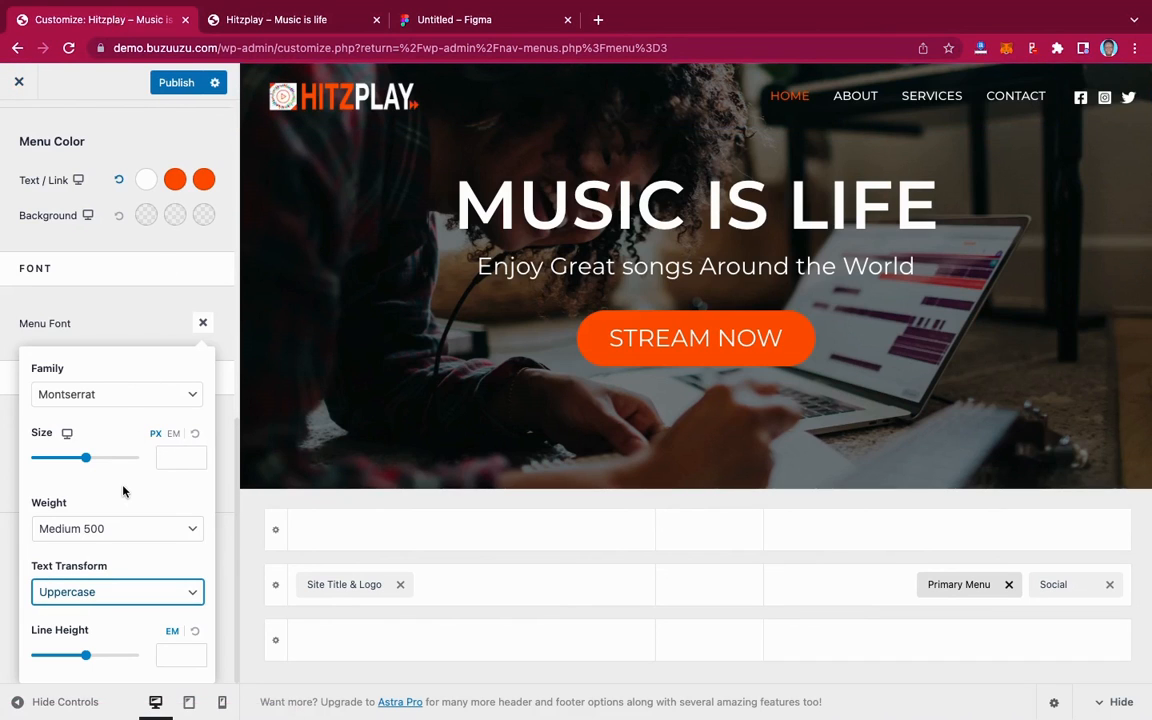
left_click(180, 455)
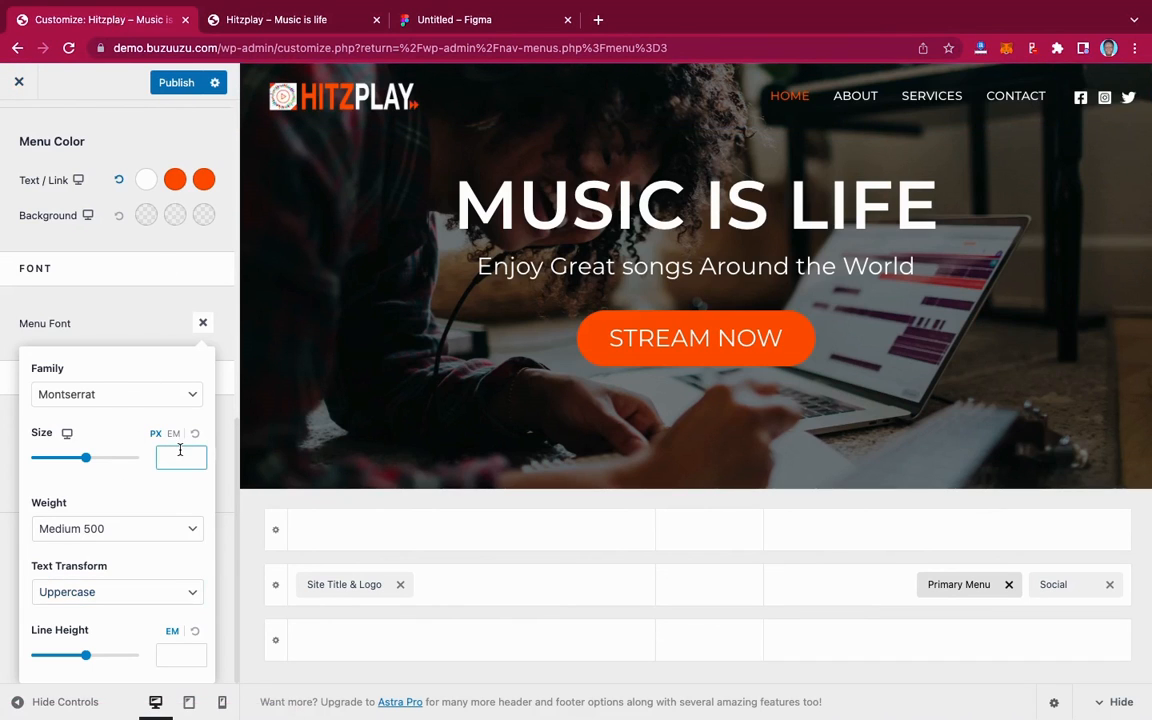
type("22")
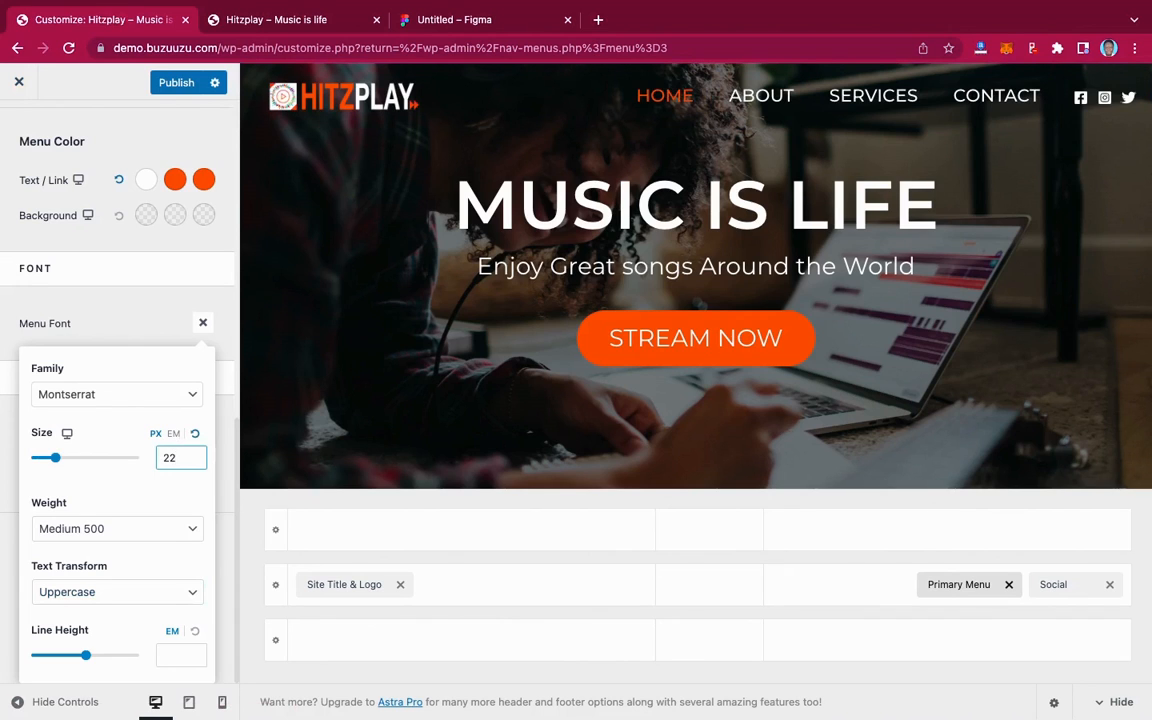
left_click(121, 318)
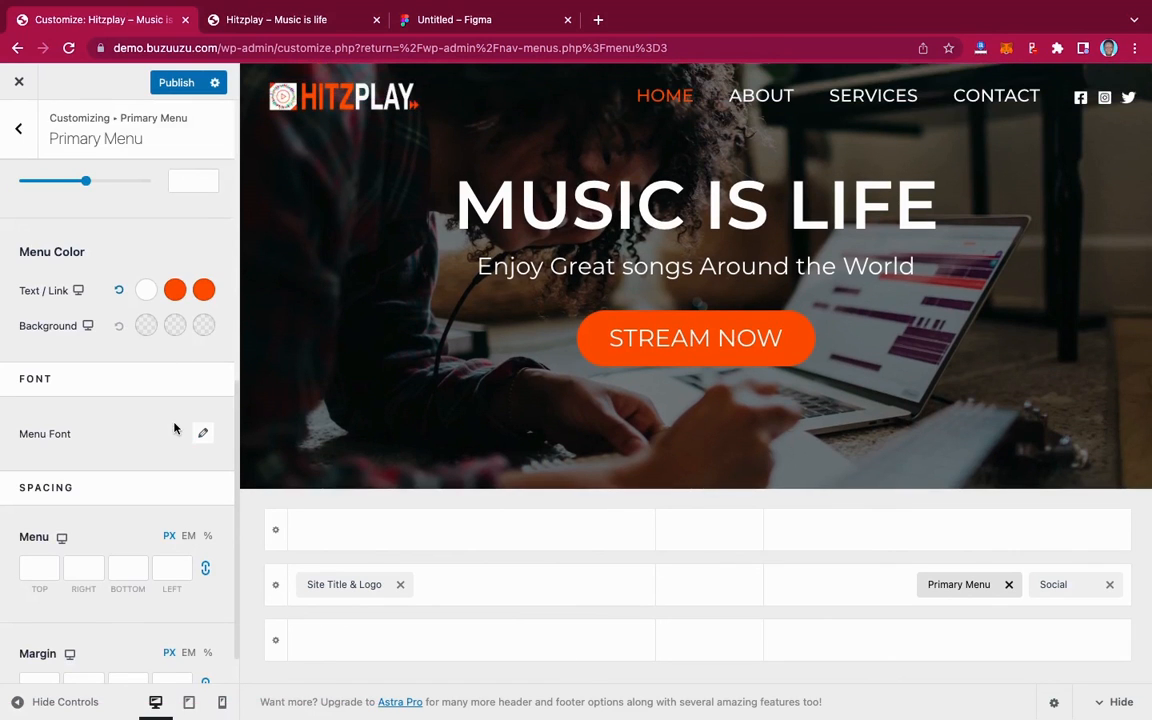
Set the Primary Menu's font size to 18 px and publish the header changes.
left_click(202, 432)
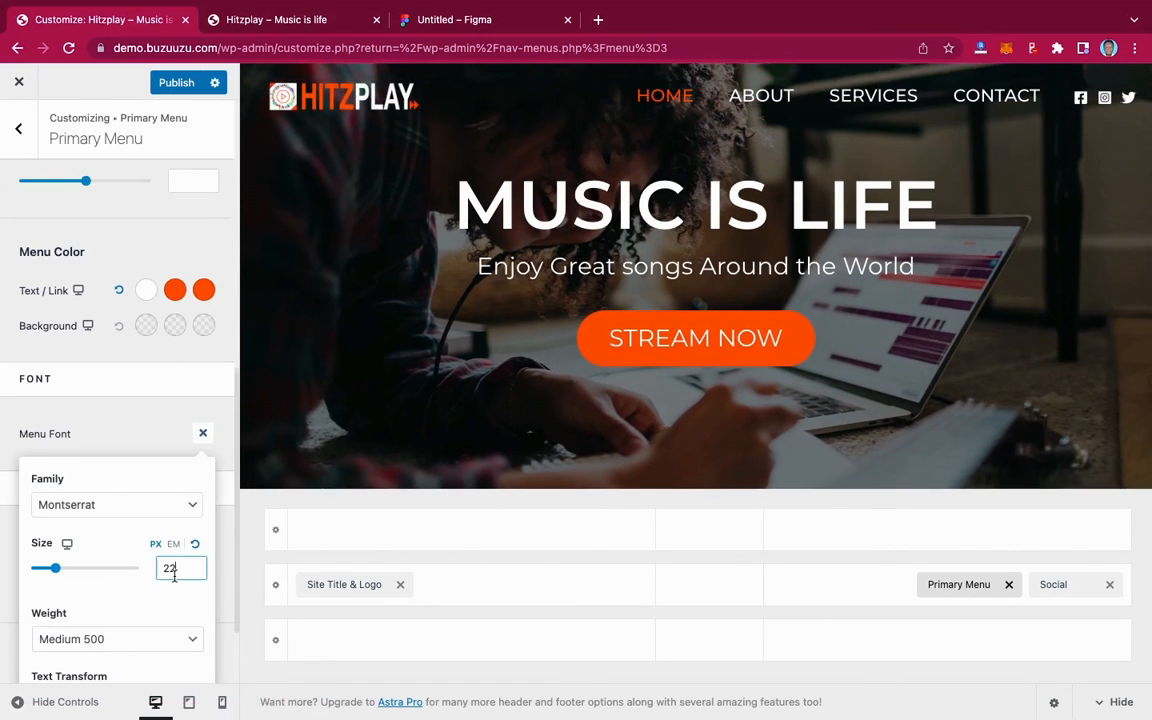
left_click_drag(174, 577, 160, 571)
type("18")
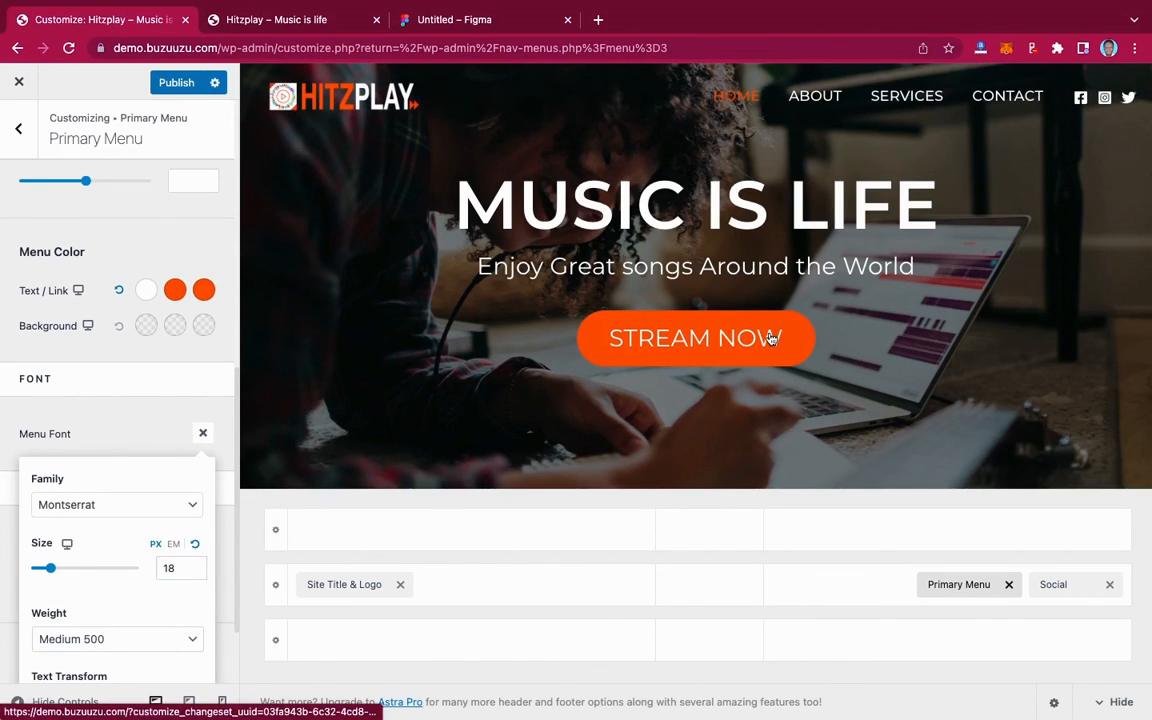
scroll(770, 335, "down", 2)
scroll(770, 337, "up", 2)
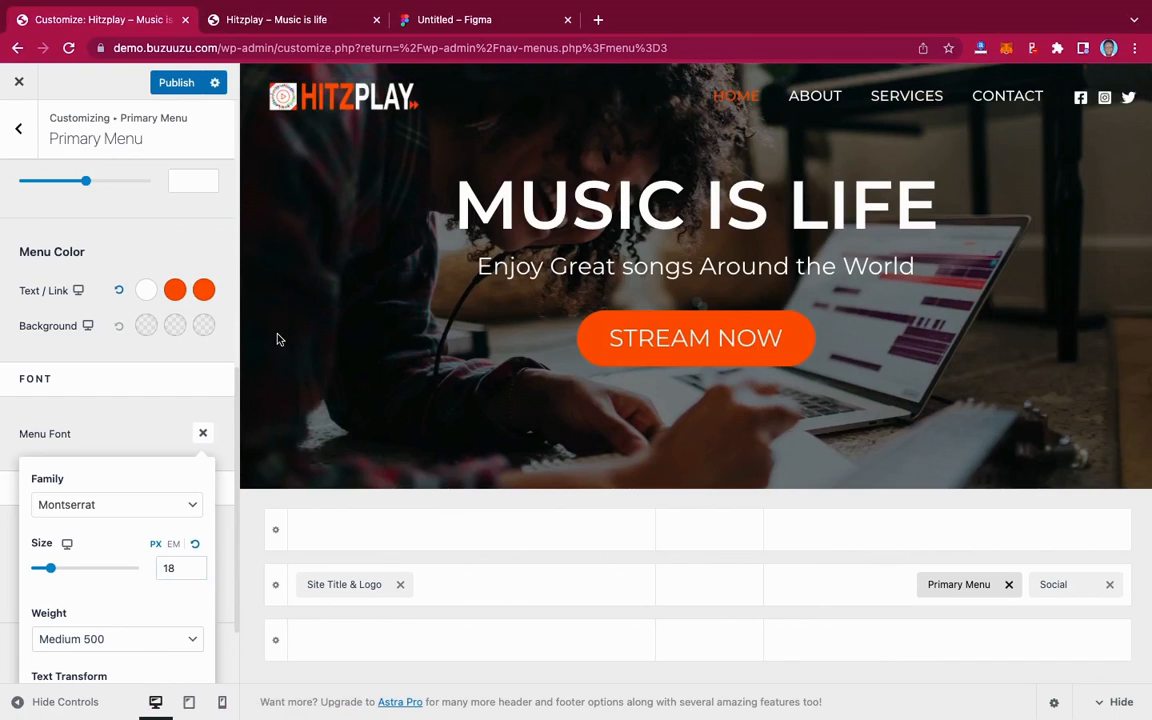
left_click(176, 84)
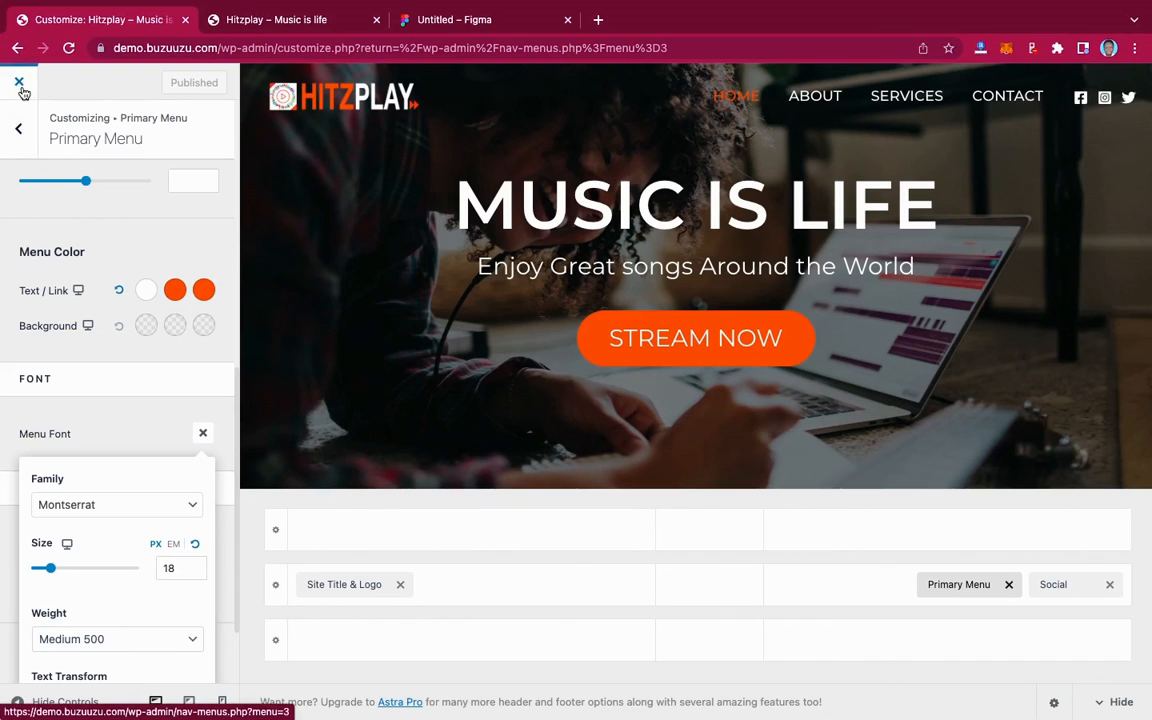
Leave the Customizer, open the Home page in Elementor and preview it at full width.
left_click(130, 91)
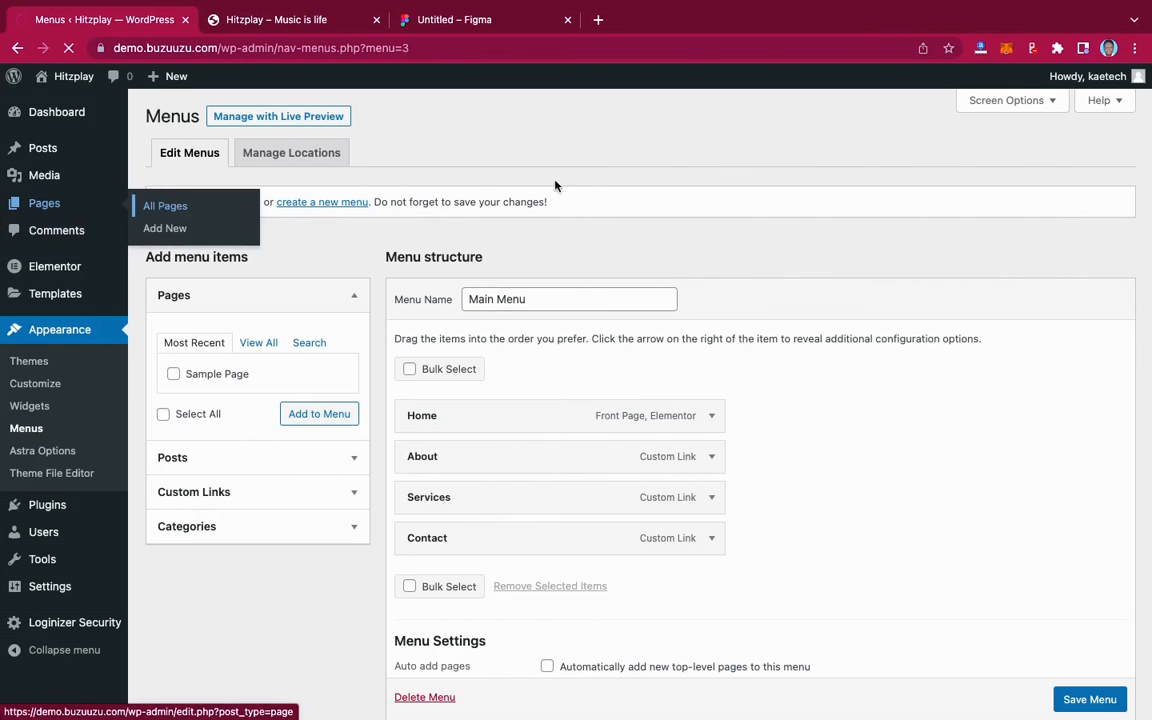
left_click(150, 205)
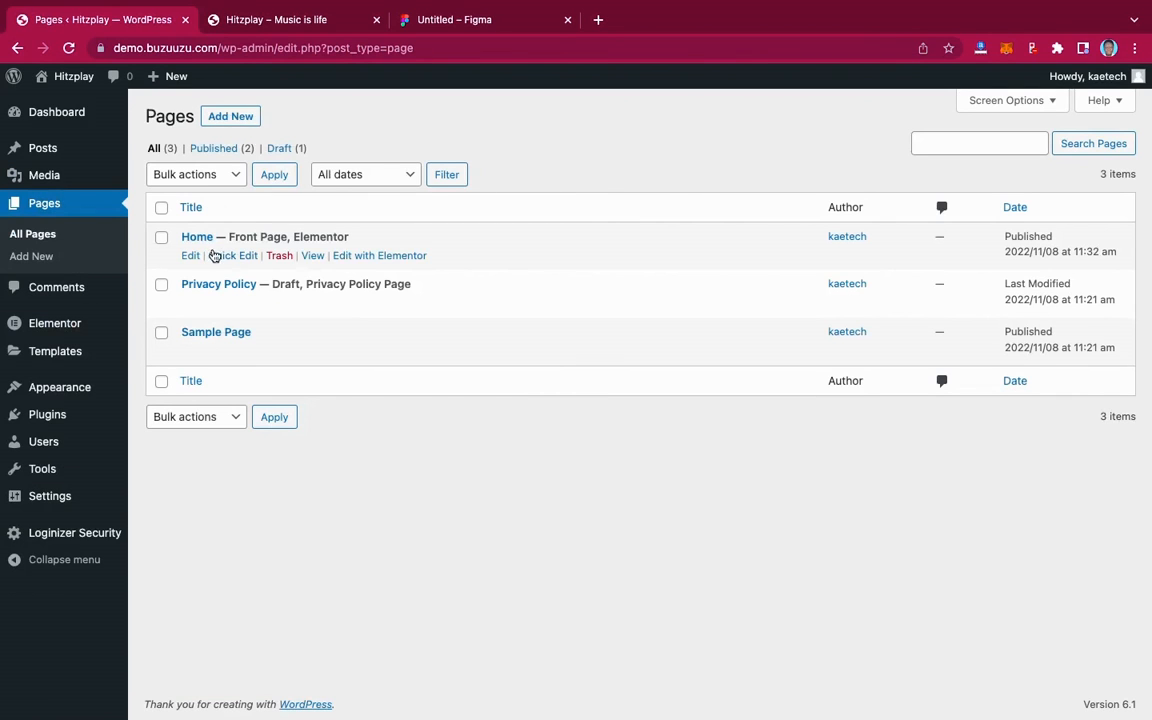
left_click(369, 256)
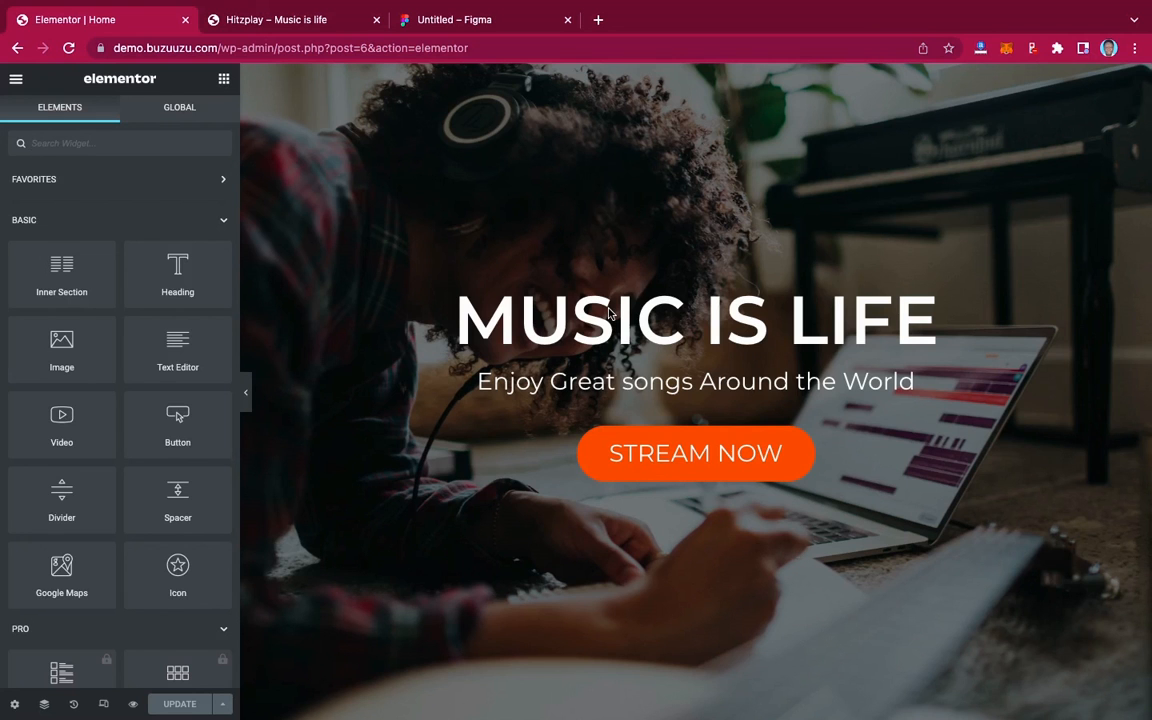
left_click(243, 392)
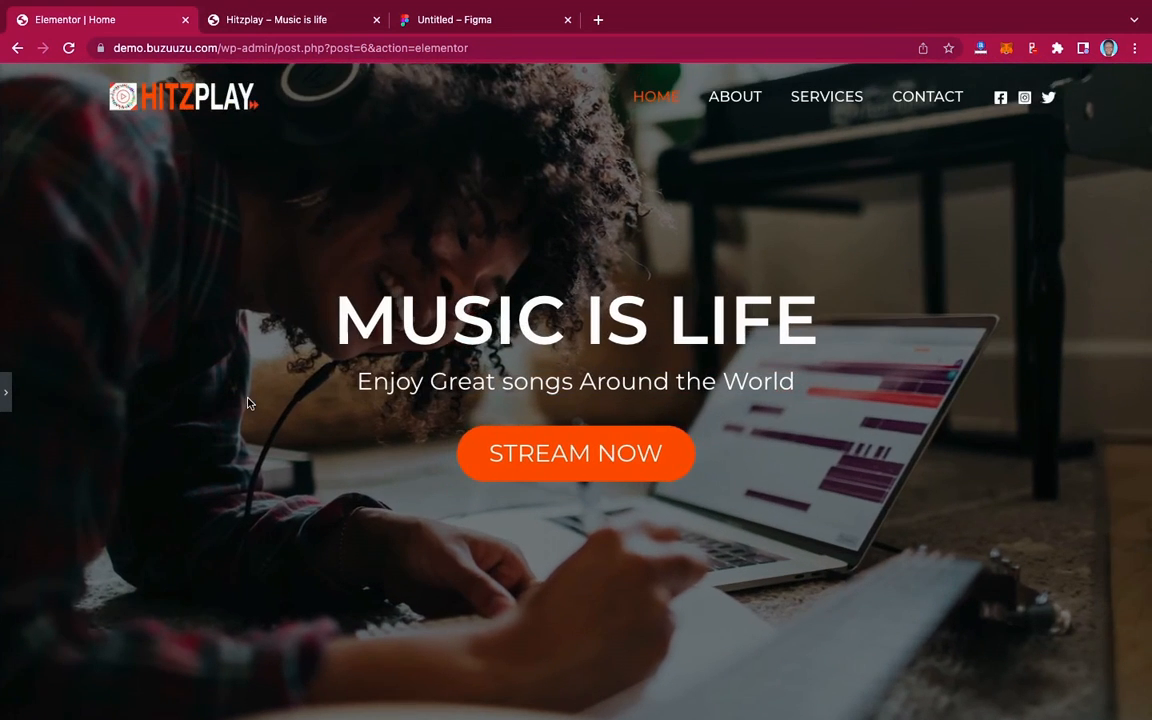
left_click(7, 394)
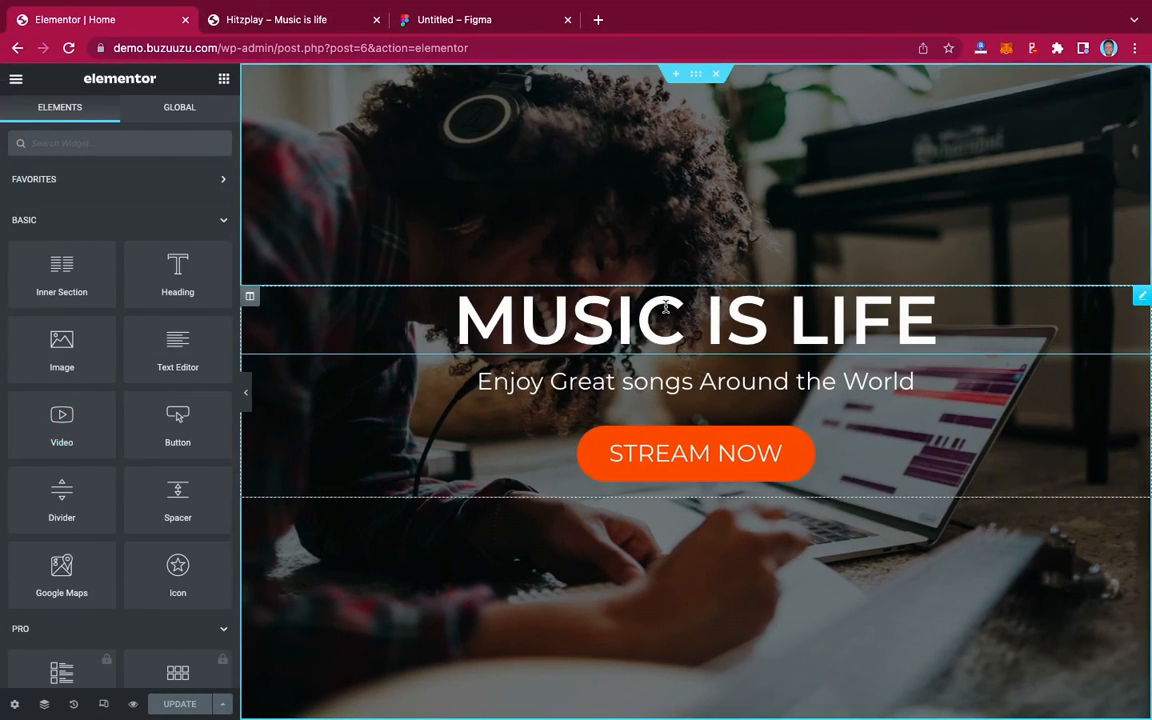
Unlink the hero section's padding values, set its top padding to 50 px and preview the page at full width.
left_click(697, 76)
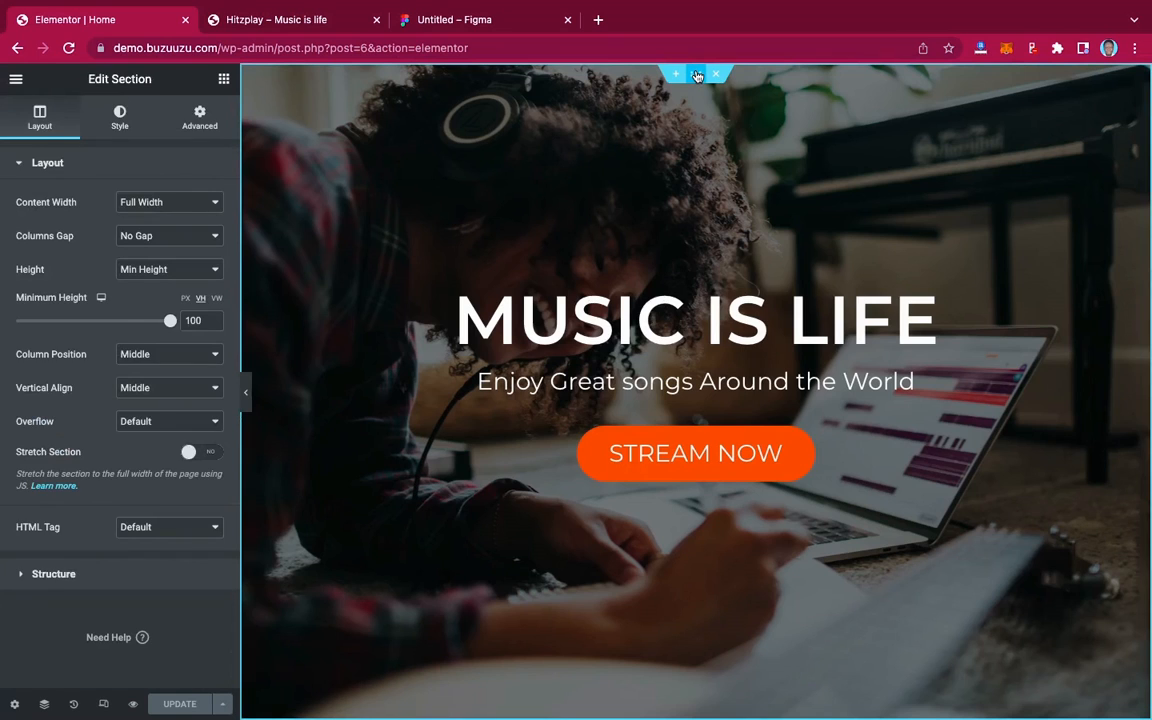
left_click(200, 120)
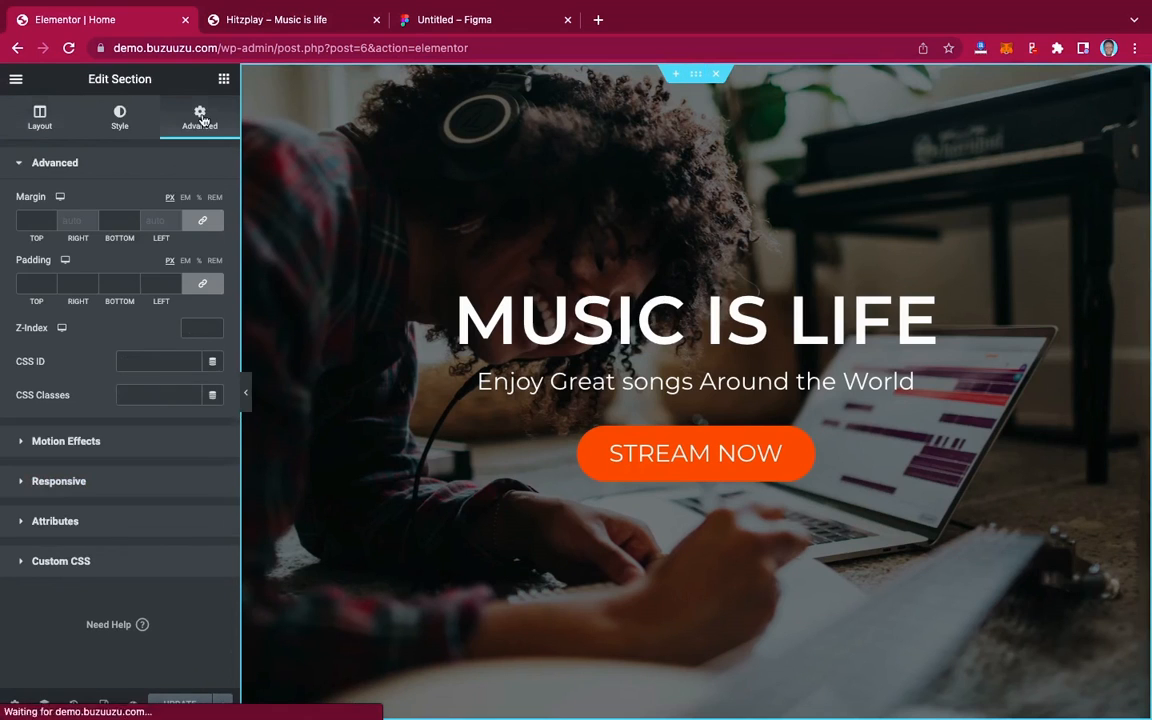
left_click(202, 283)
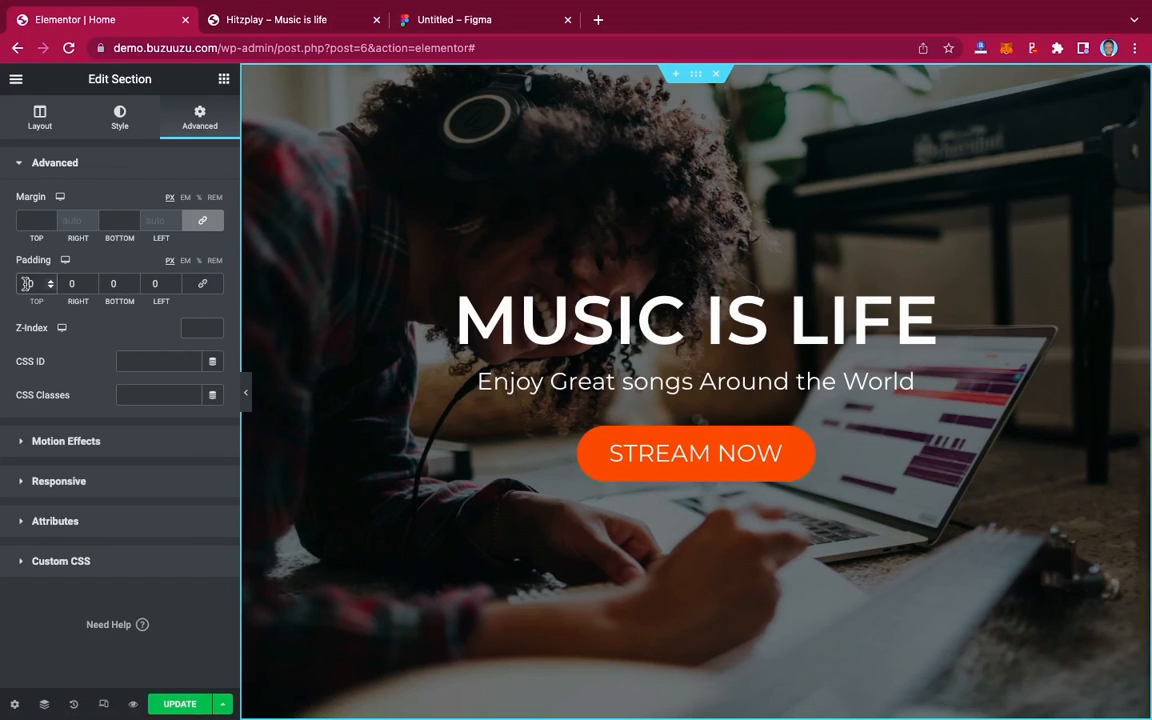
type("5")
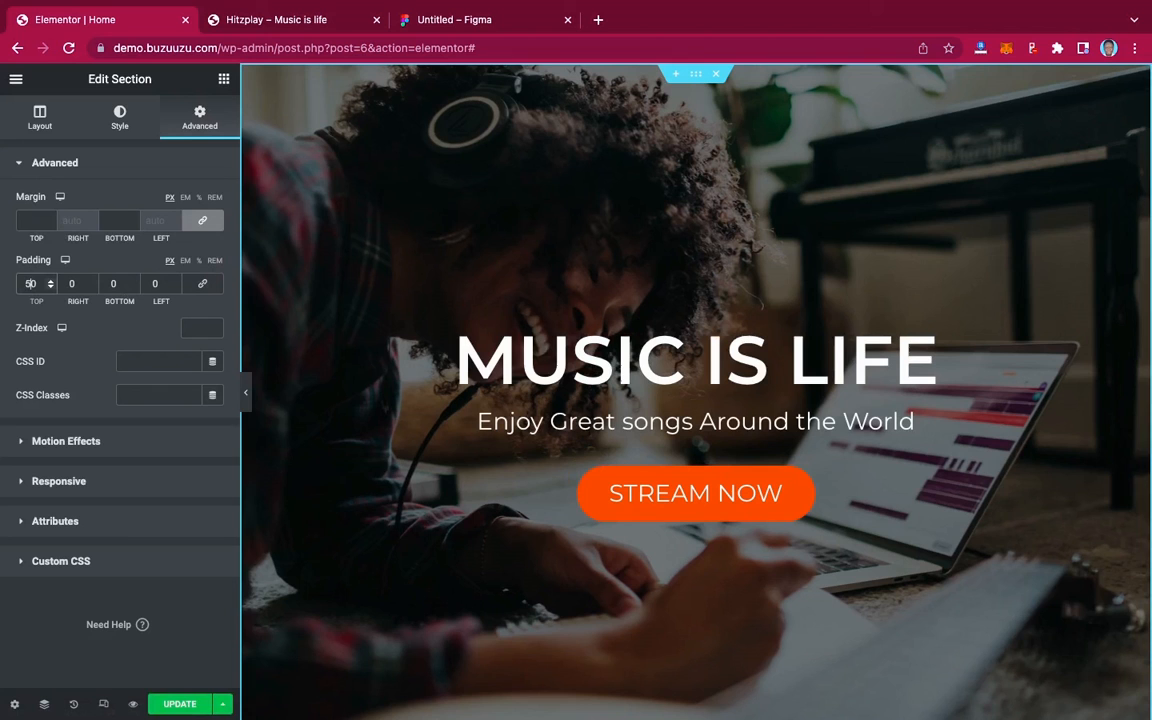
left_click(245, 393)
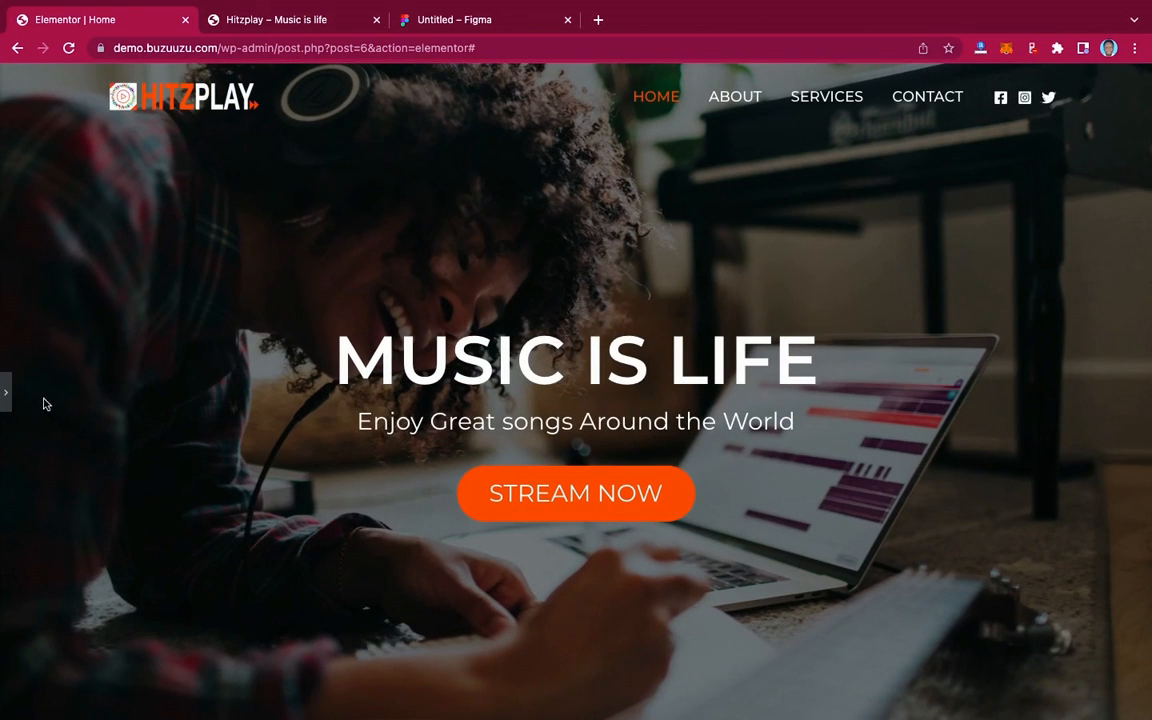
scroll(507, 425, "down", 2)
scroll(507, 425, "up", 2)
left_click(5, 392)
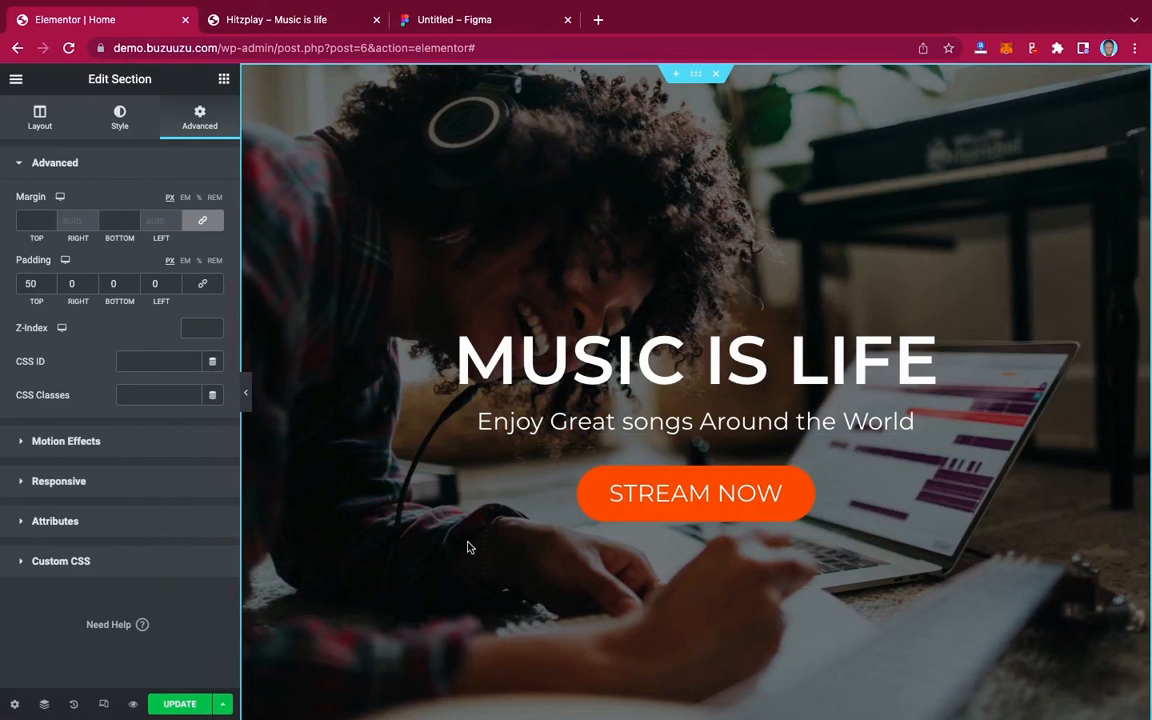
In the tablet responsive view, set the MUSIC IS LIFE heading's font size to 75 px.
left_click(102, 705)
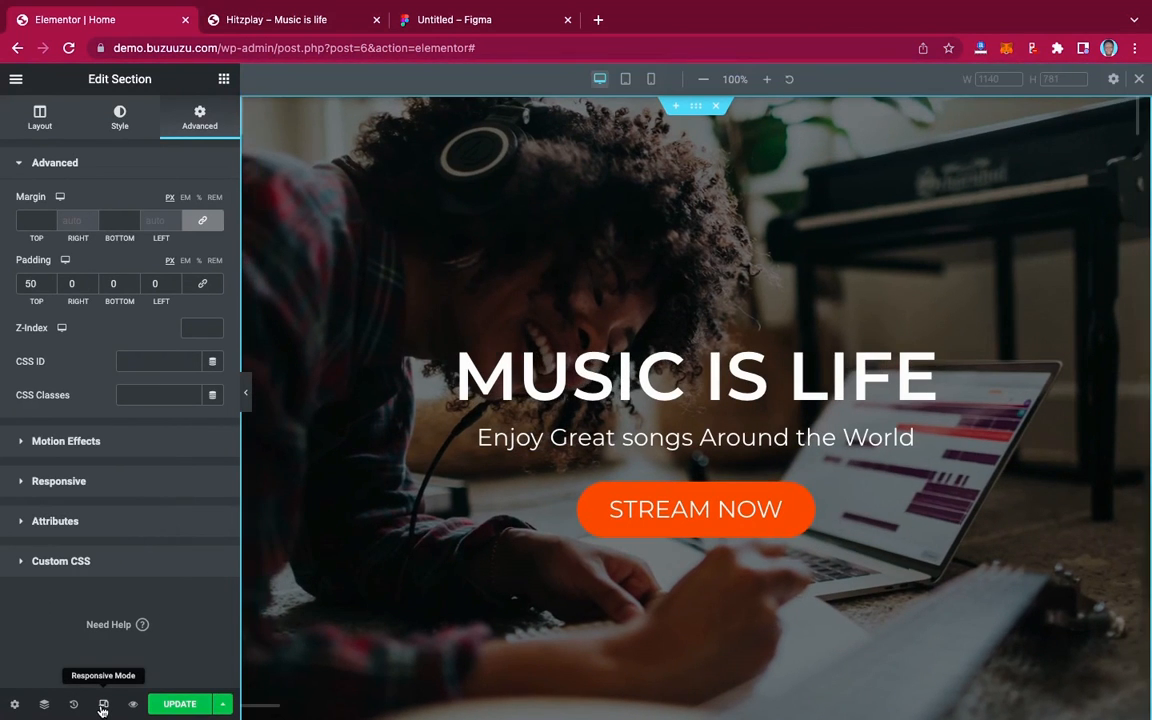
left_click(626, 84)
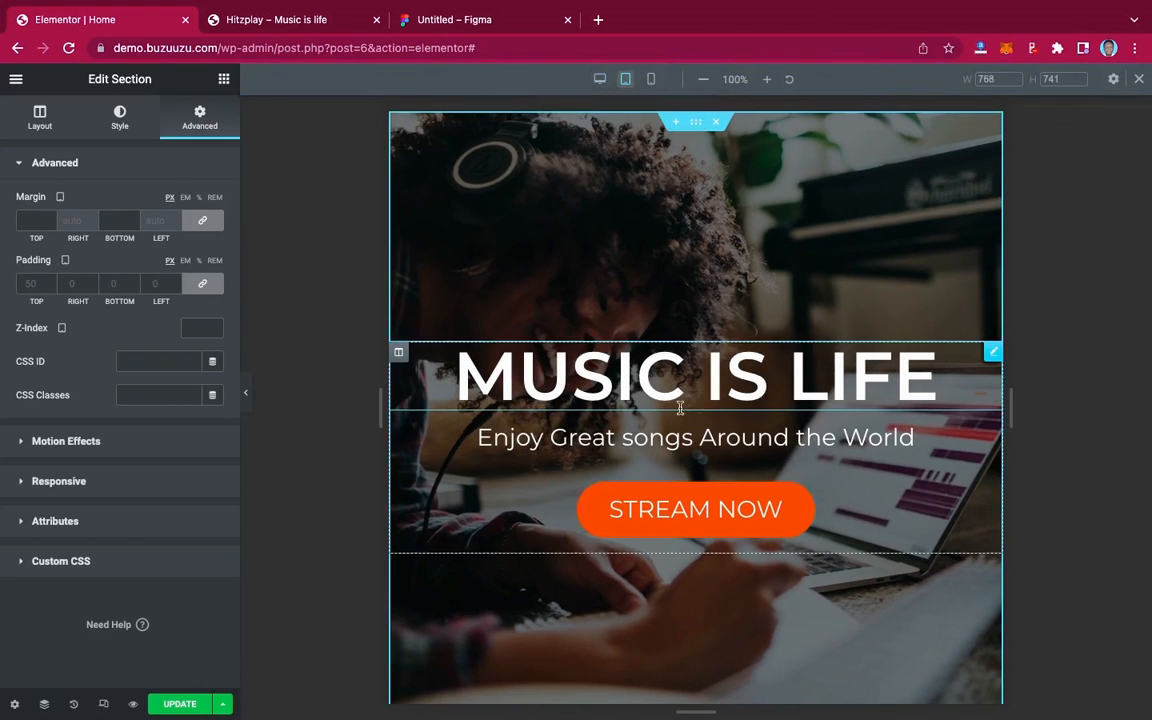
left_click(990, 354)
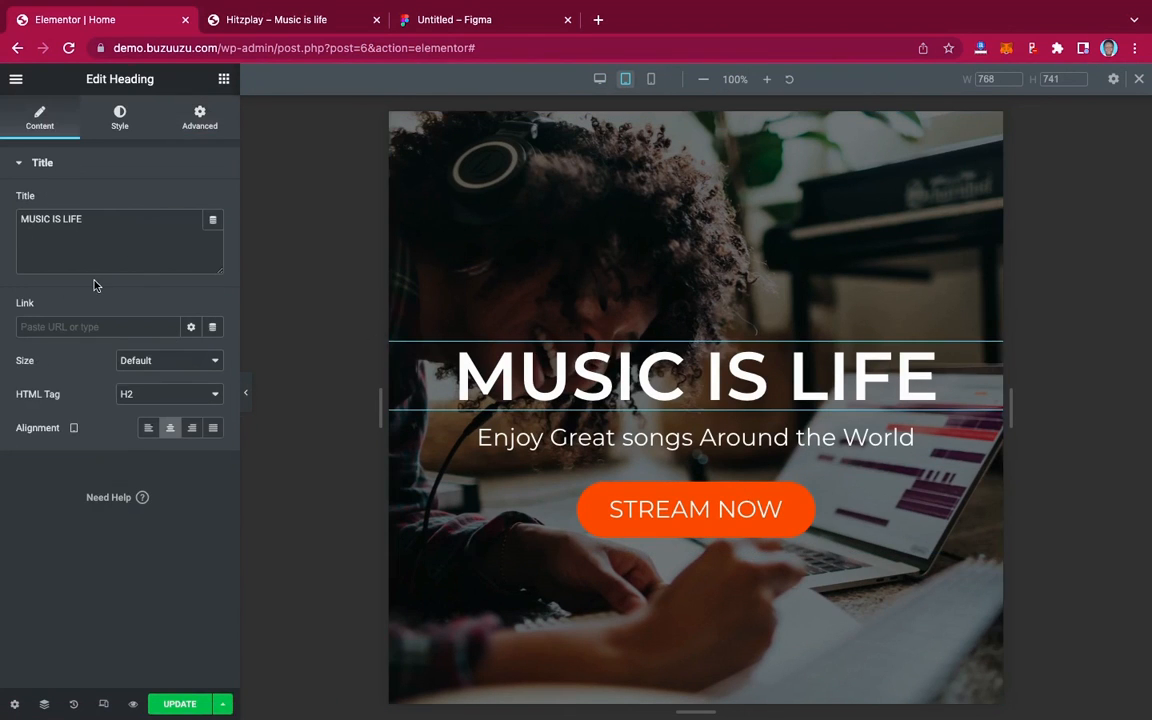
left_click(120, 118)
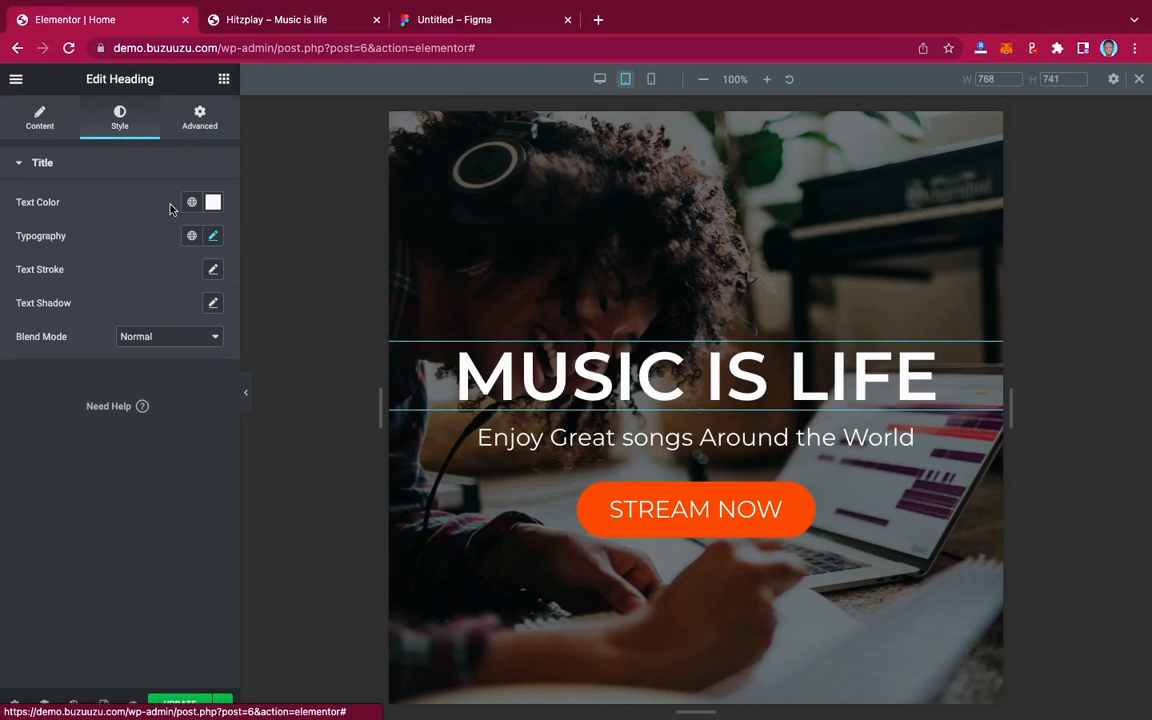
left_click(213, 235)
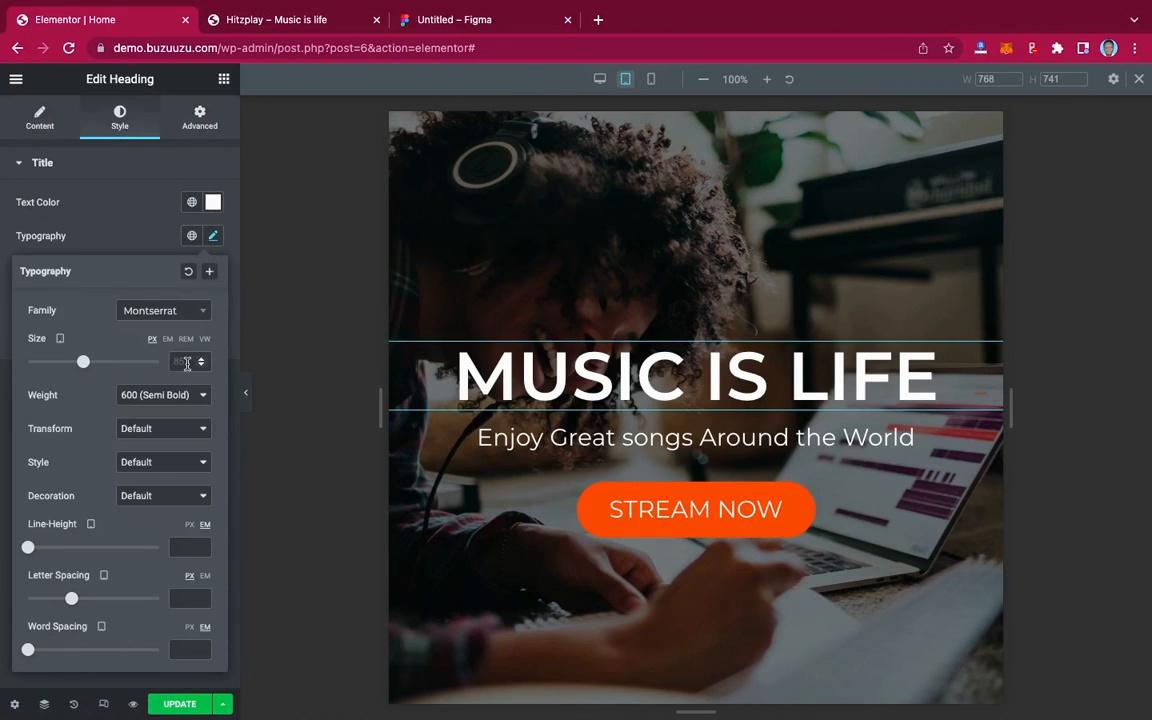
type("75")
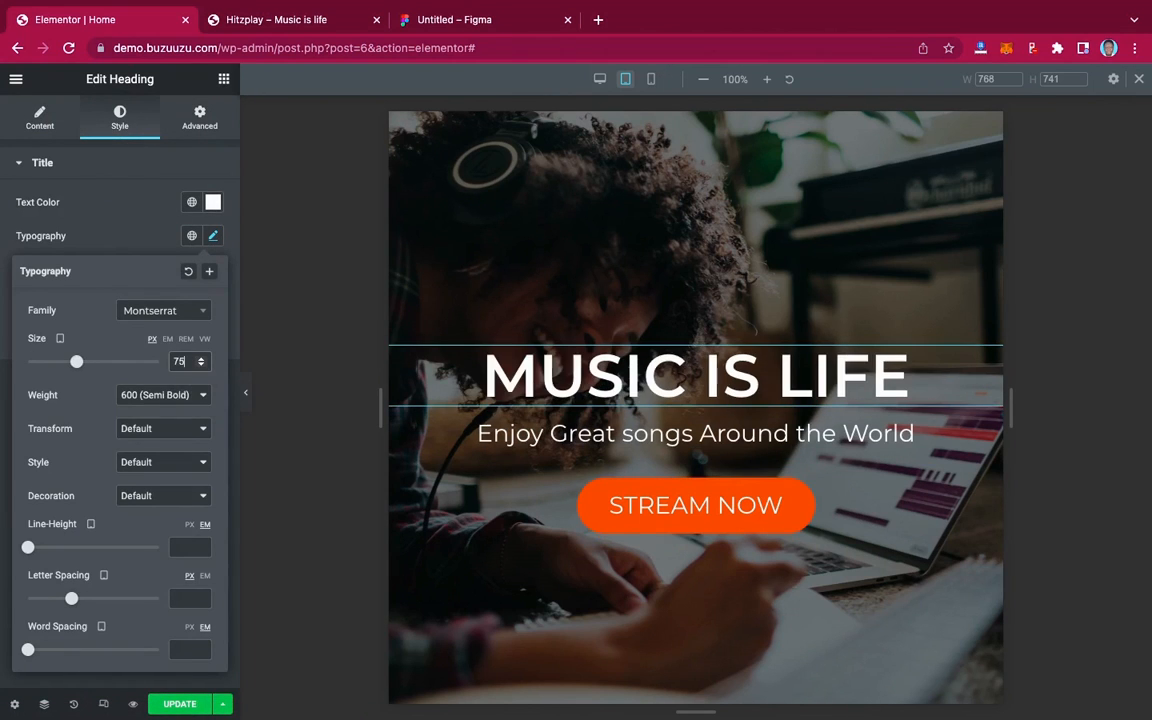
In the tablet view, set the font size of the "Enjoy Great songs Around the World" heading to 25 px.
left_click(994, 435)
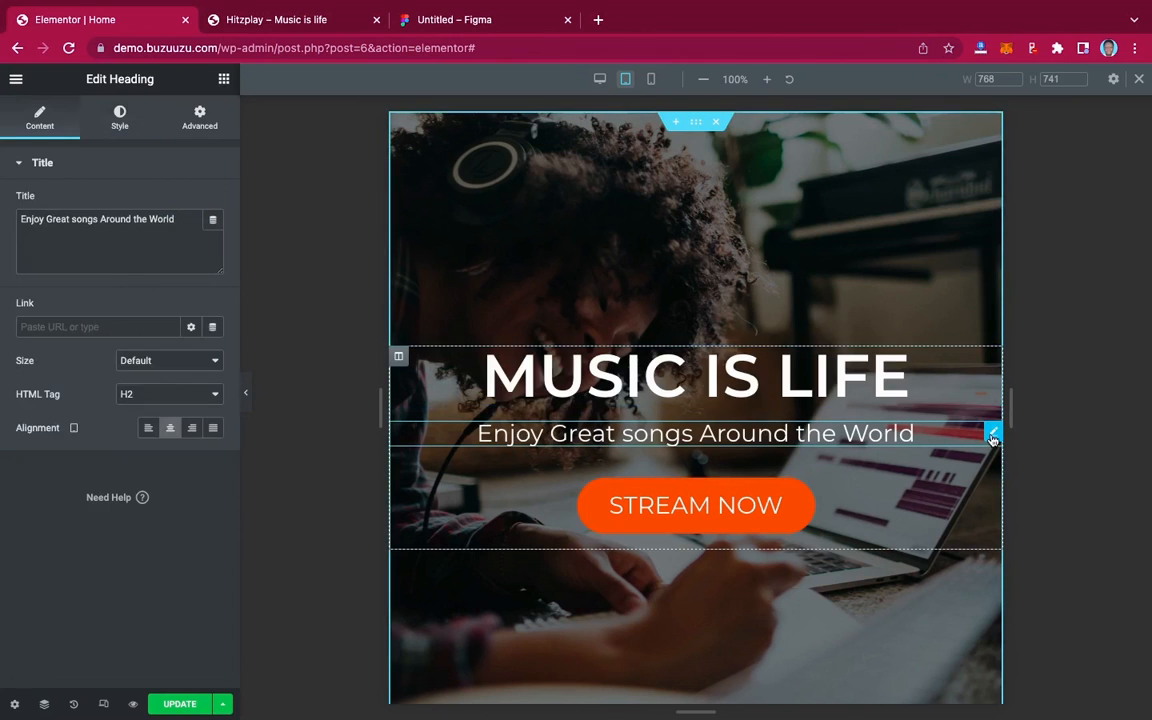
left_click(120, 116)
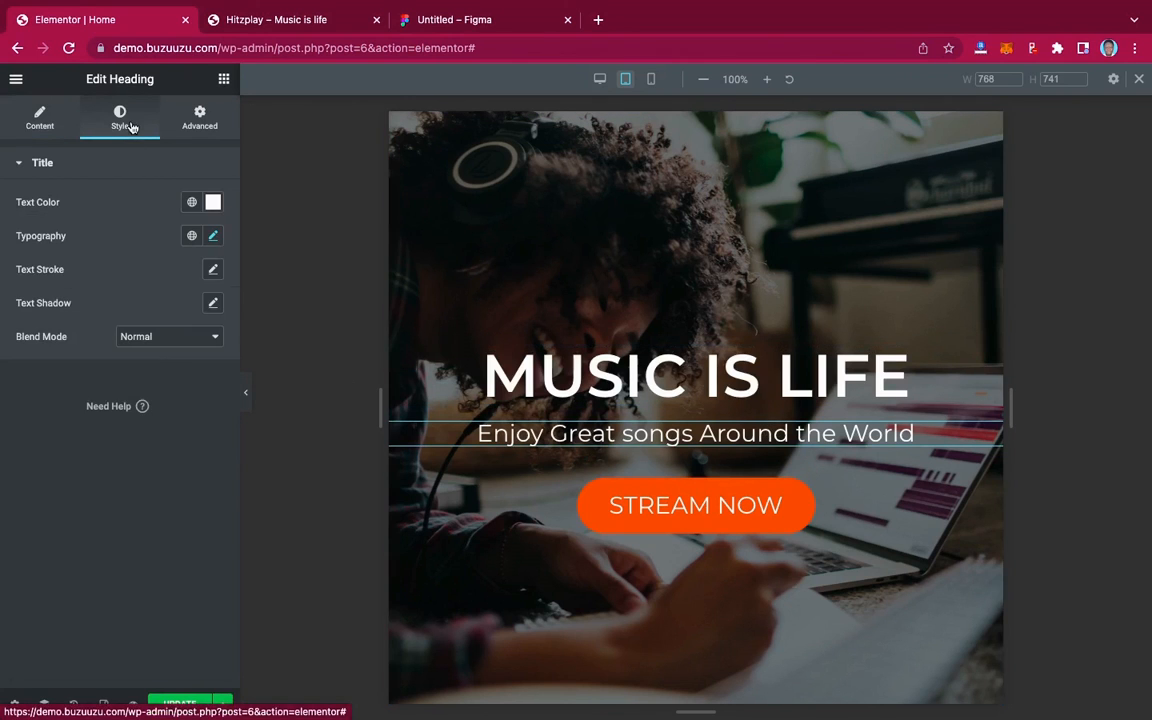
left_click(213, 236)
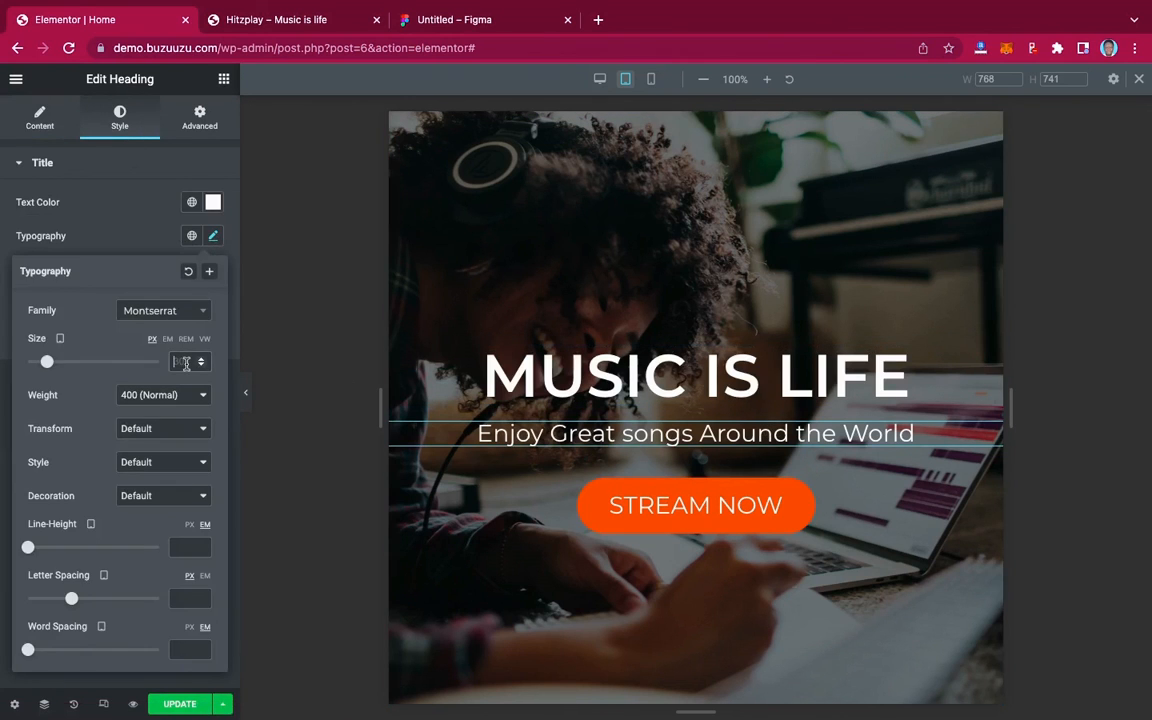
left_click(185, 363)
type("25")
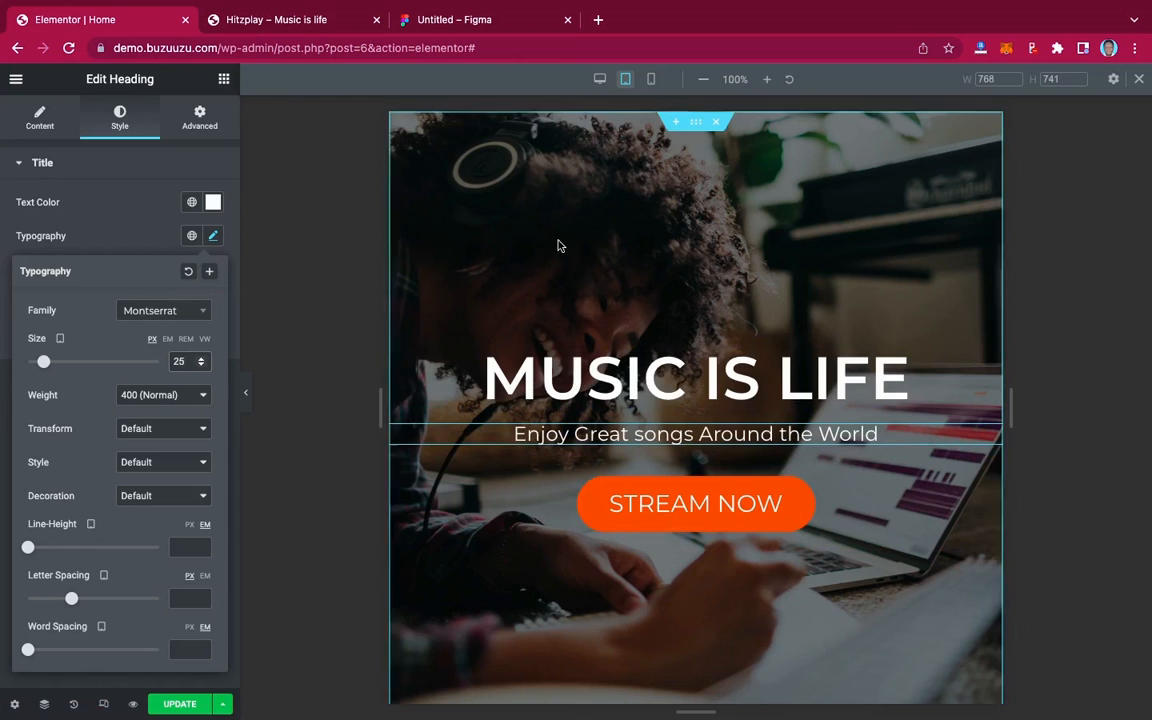
Switch to the mobile responsive view and set the MUSIC IS LIFE heading's font size to 40 px.
left_click(651, 82)
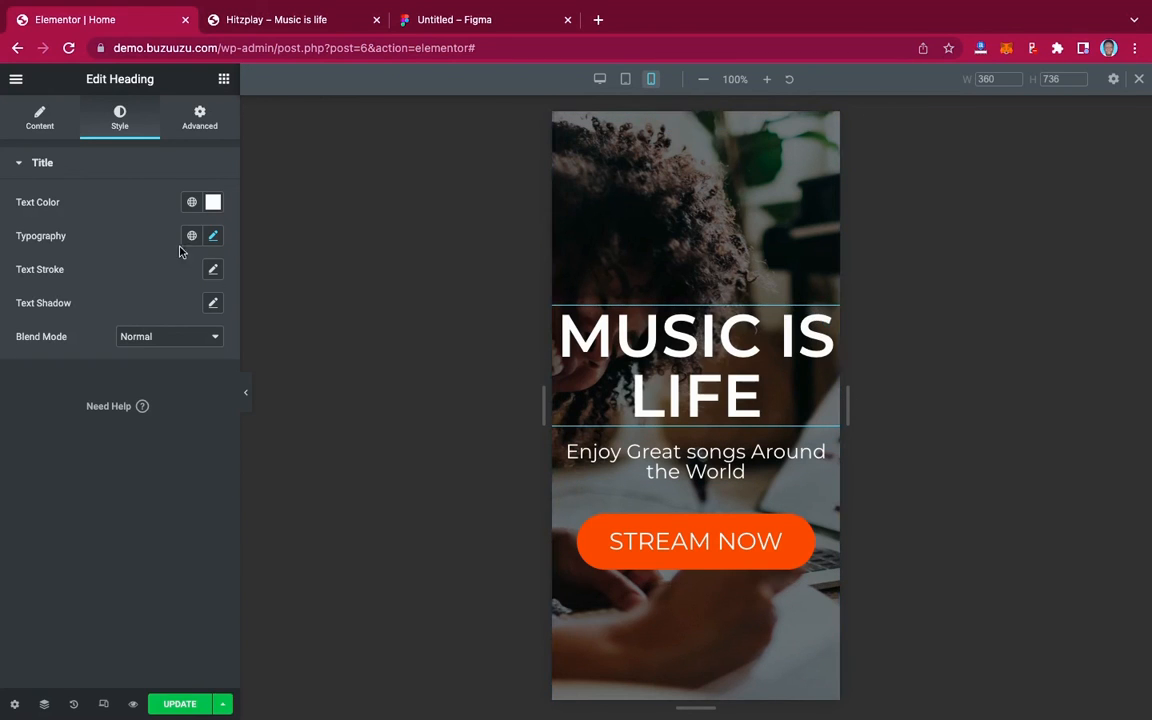
left_click(212, 236)
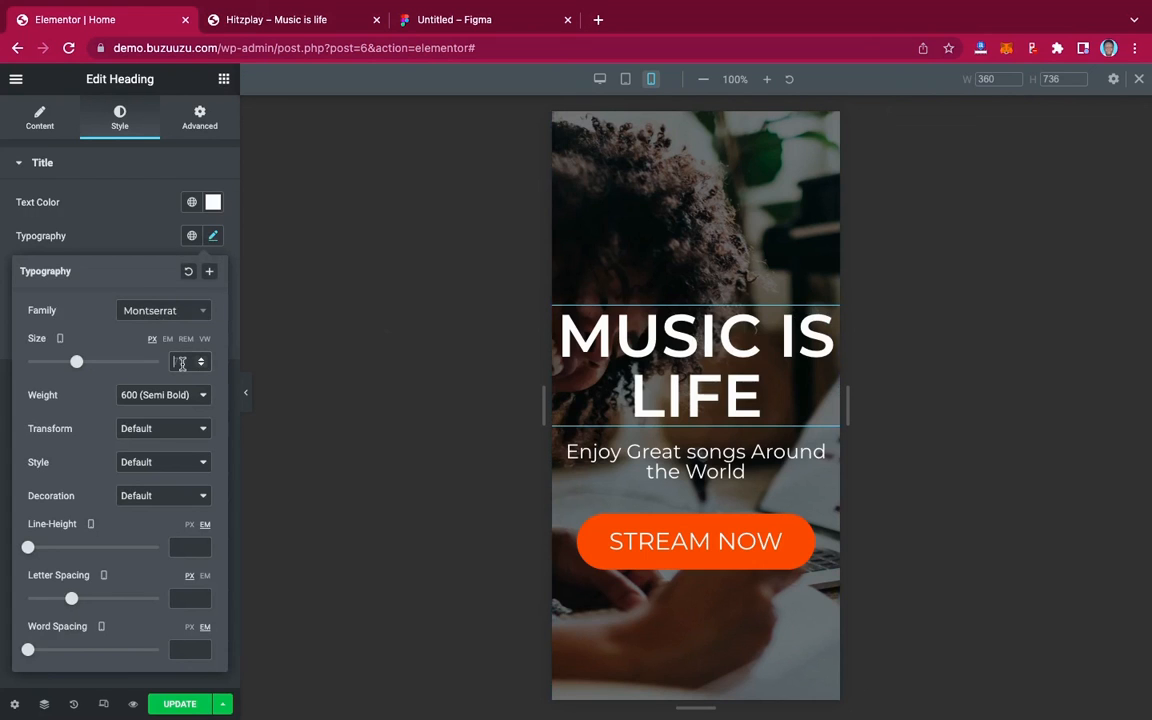
type("55")
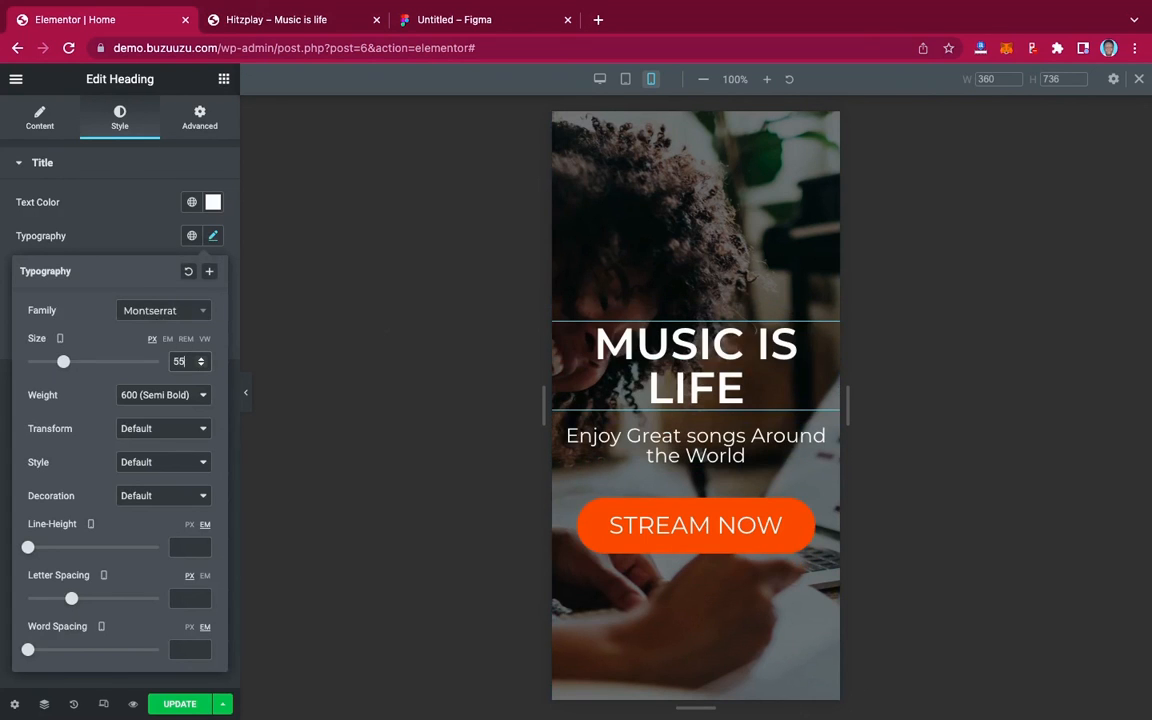
key("BackSpace")
key("BackSpace")
type("3")
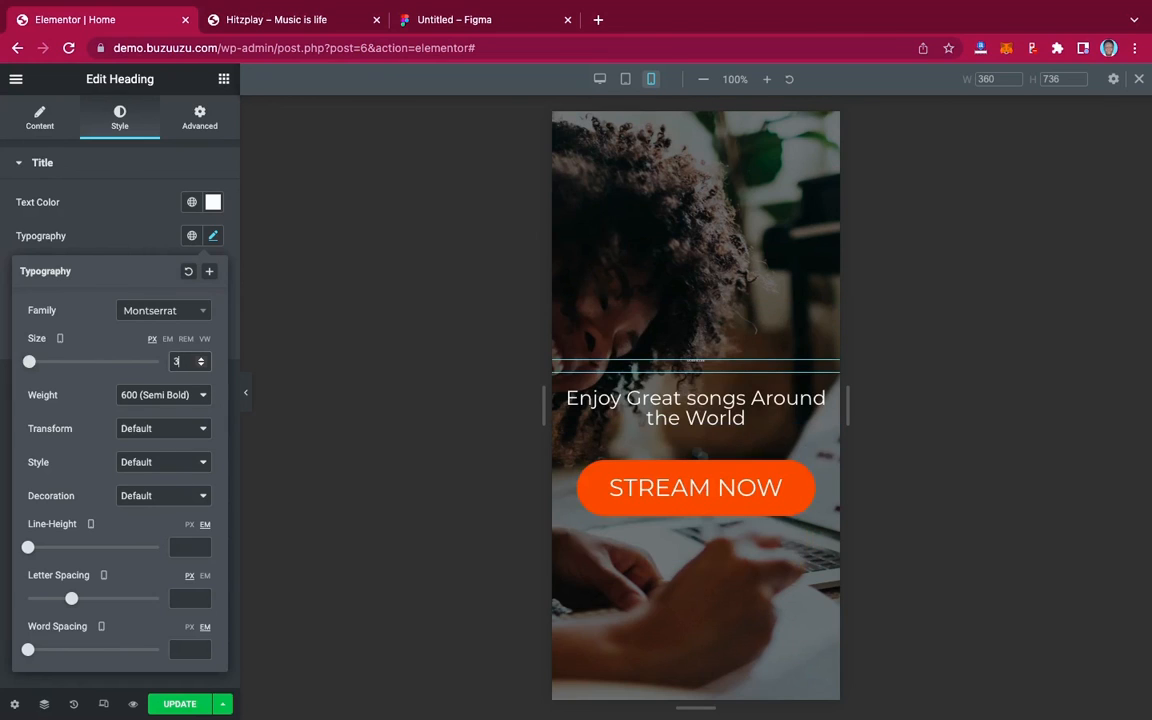
type("0")
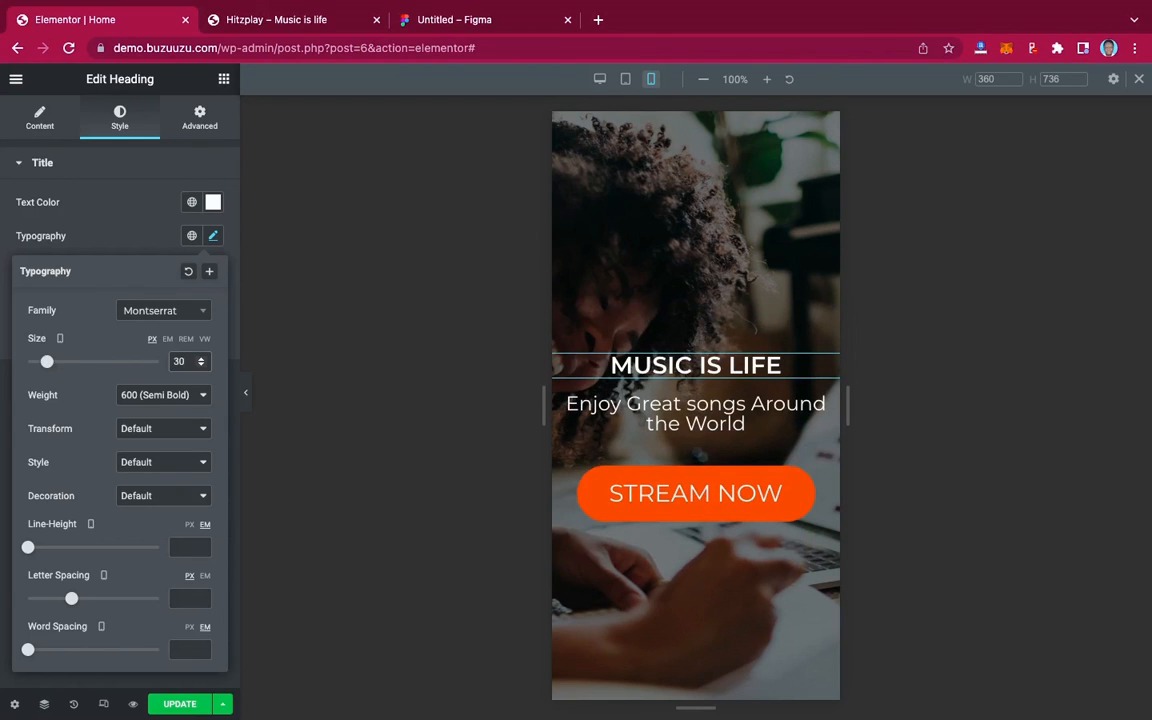
key("BackSpace")
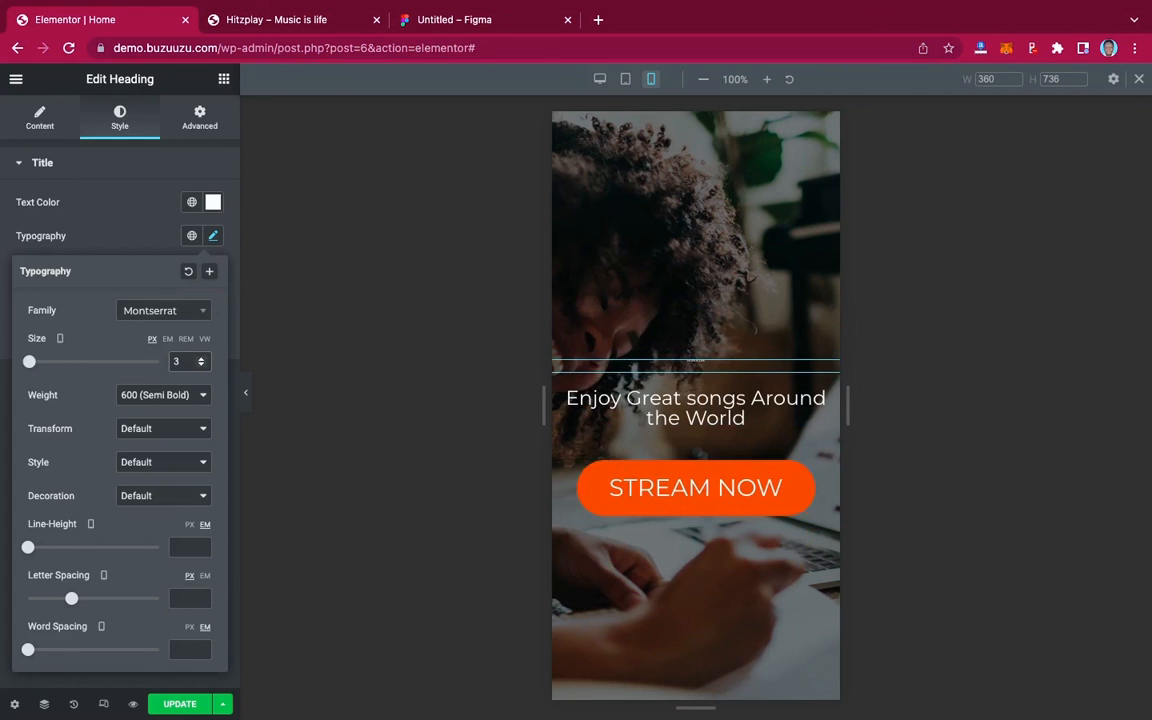
type("5")
key("BackSpace")
key("BackSpace")
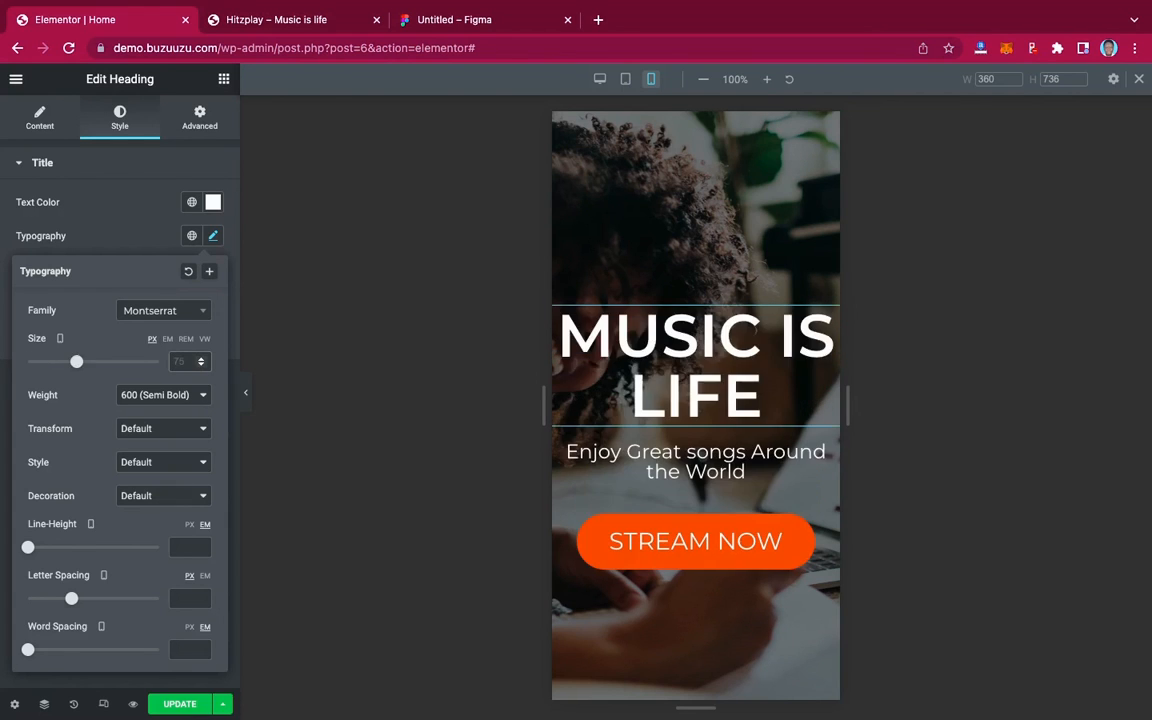
type("40")
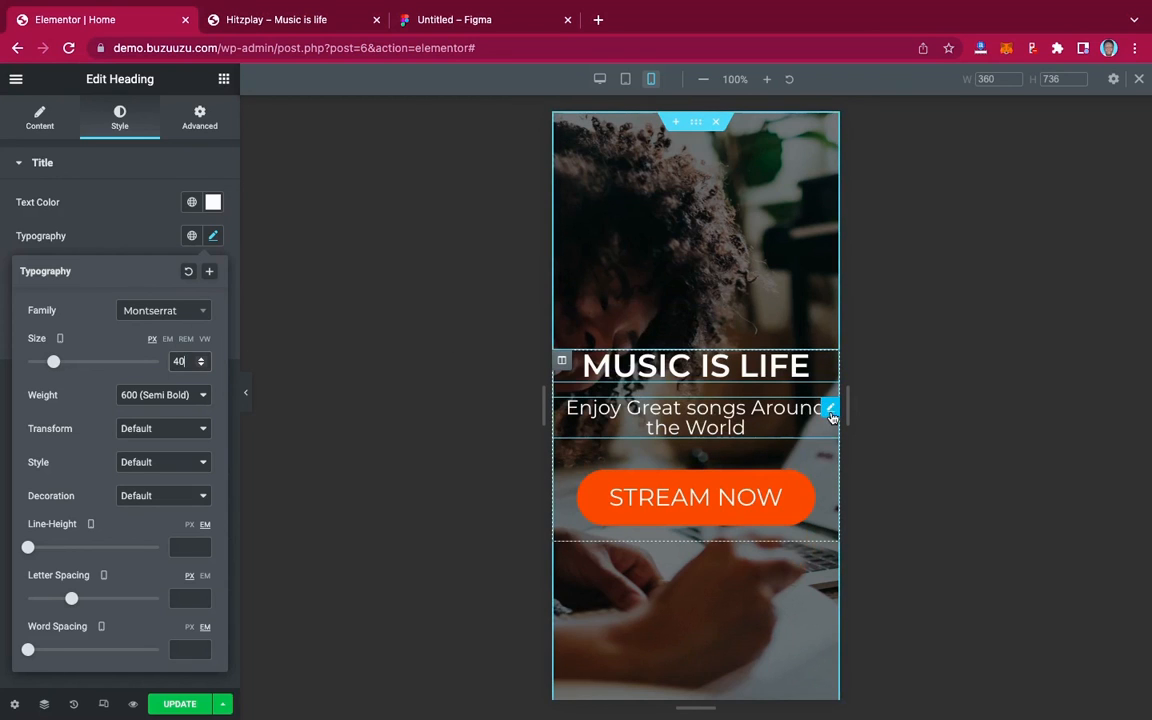
In the mobile view, set the font size of the "Enjoy Great songs Around the World" heading to 16 px.
left_click(830, 412)
left_click(212, 235)
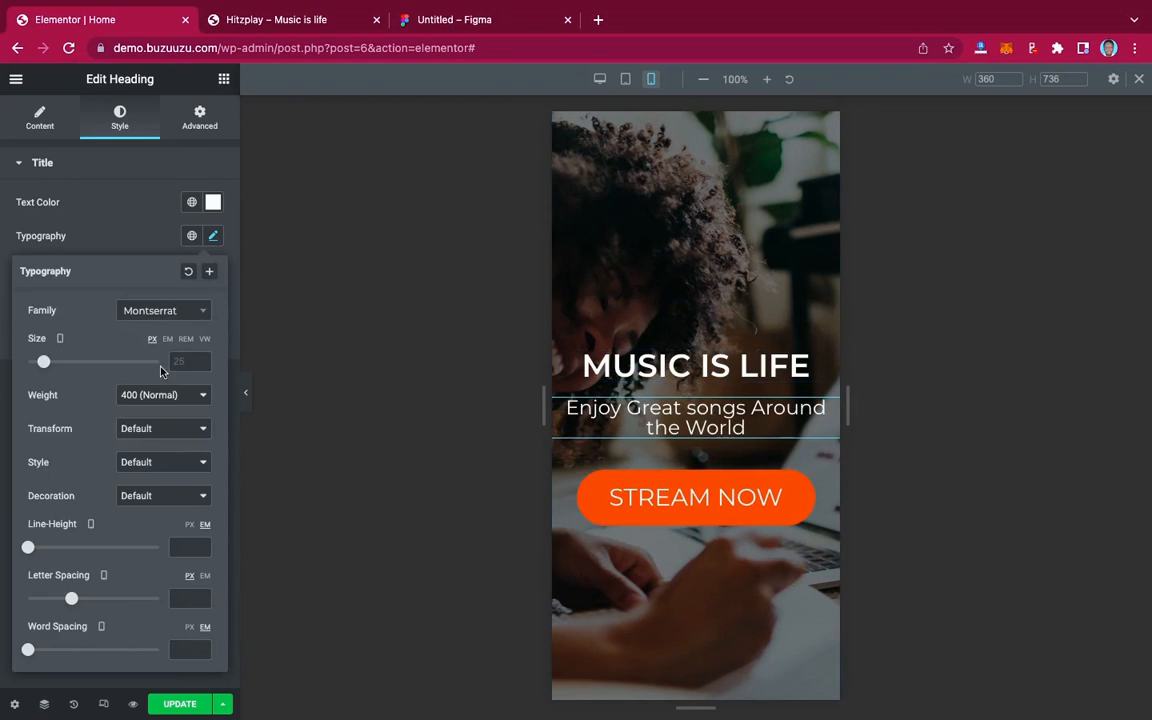
left_click(180, 362)
type("18")
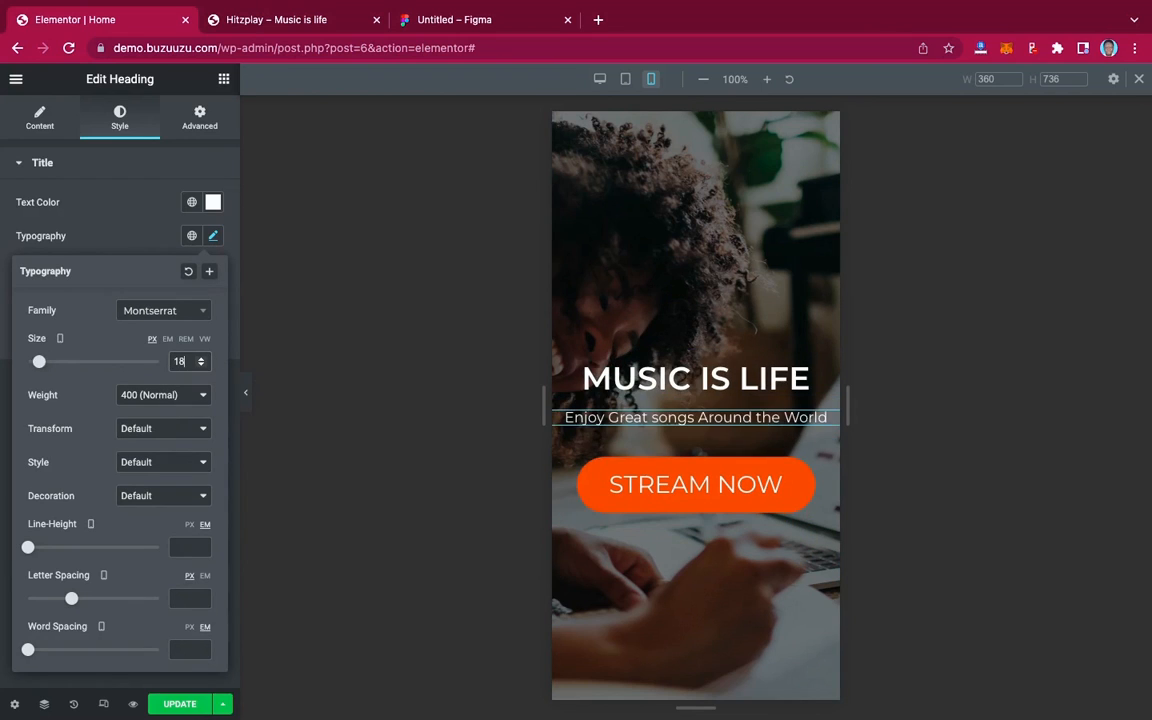
key("BackSpace")
type("6")
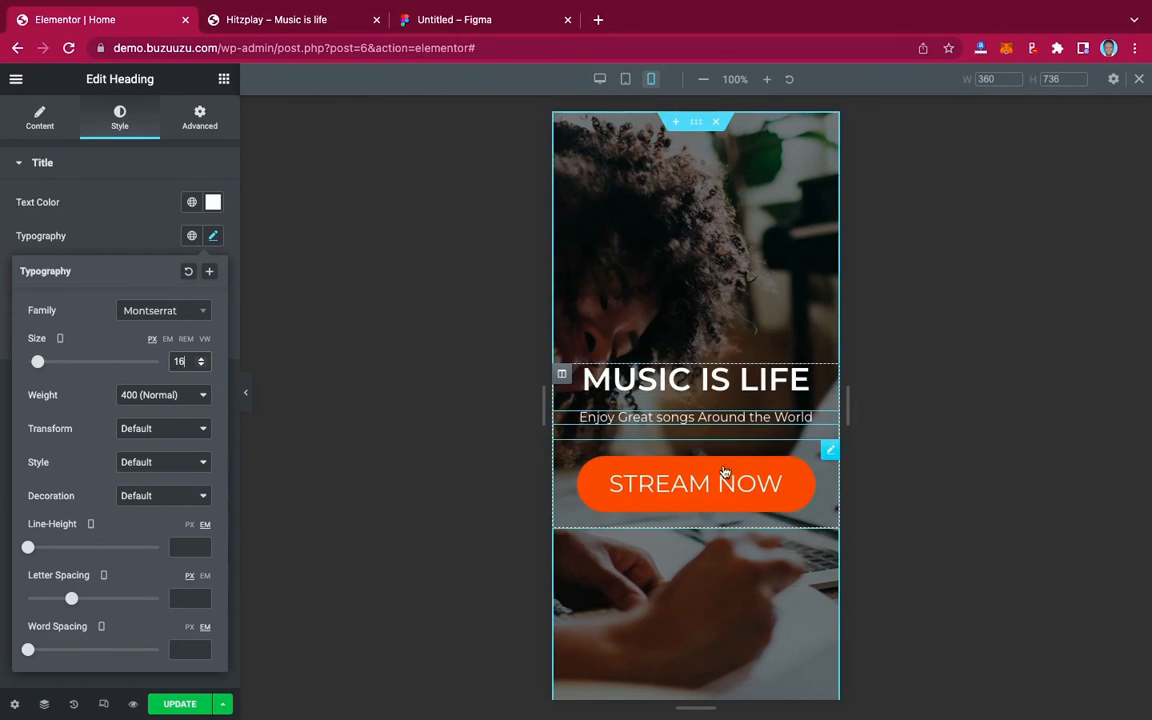
Set the STREAM NOW button's mobile font size to 20 px and preview the page without the editing panel.
left_click(828, 454)
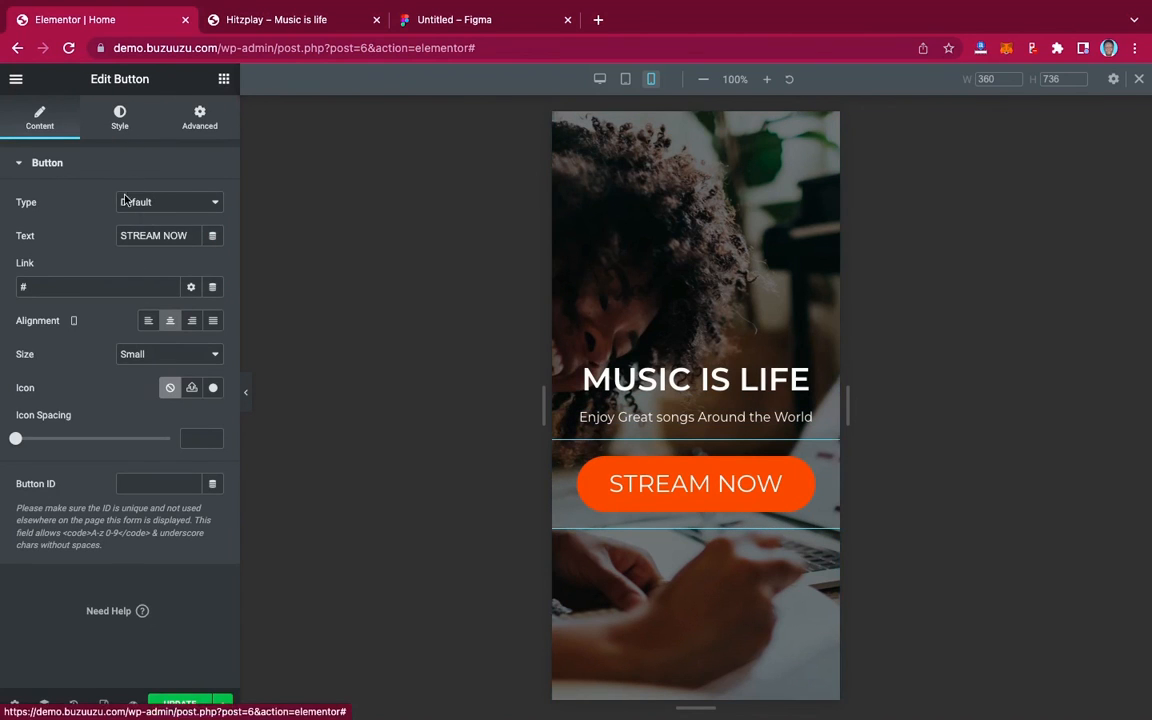
left_click(120, 118)
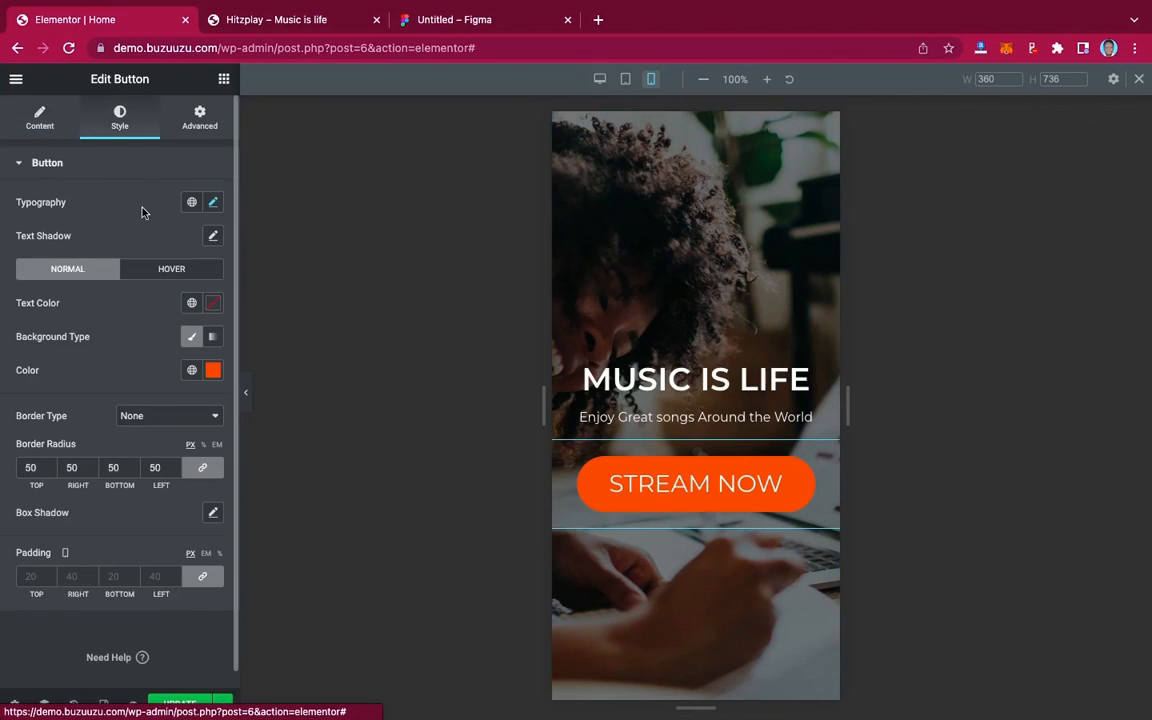
left_click(212, 203)
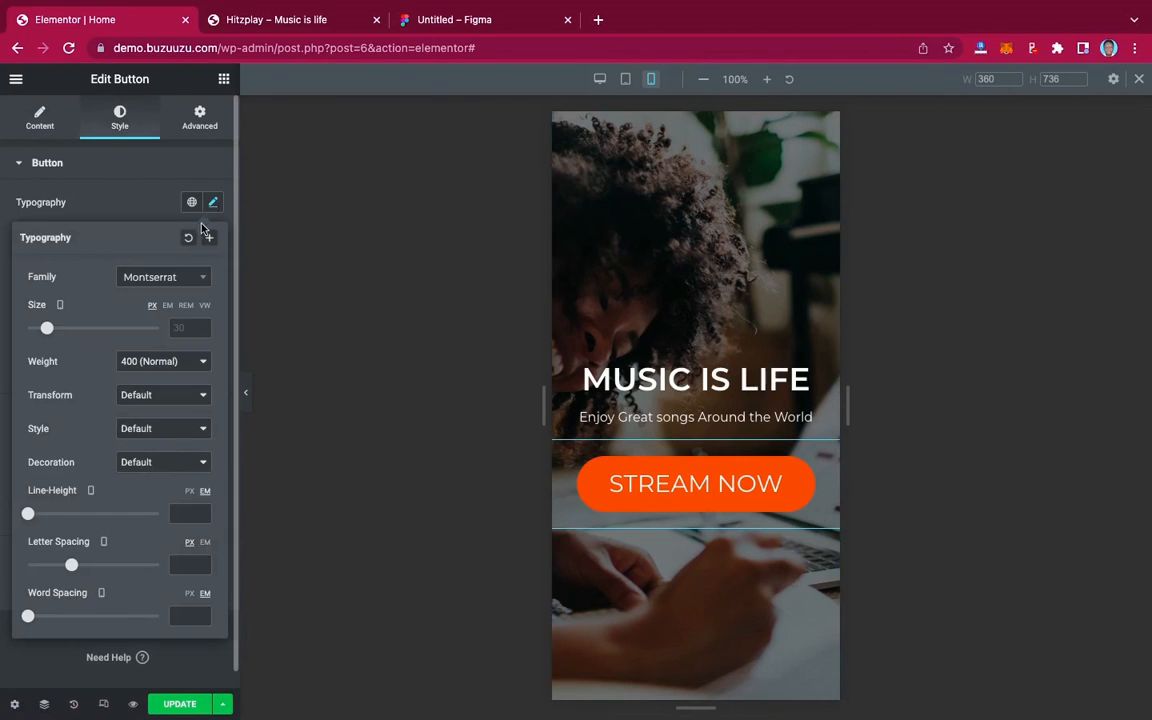
left_click(179, 328)
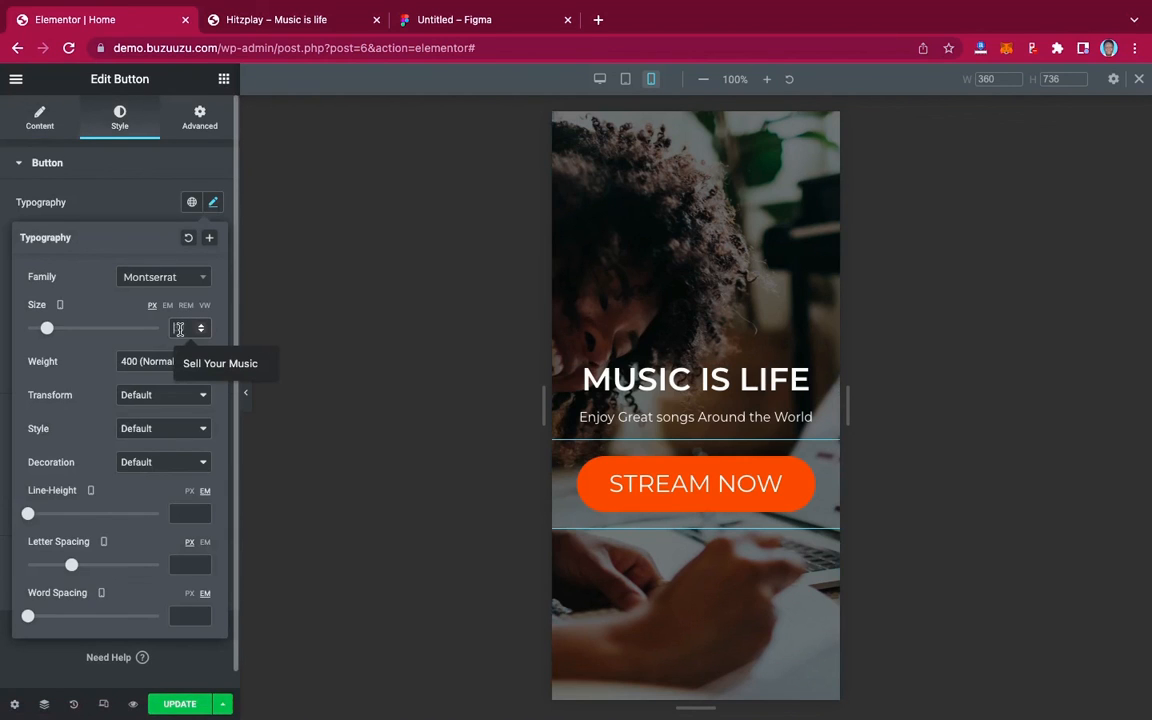
type("20")
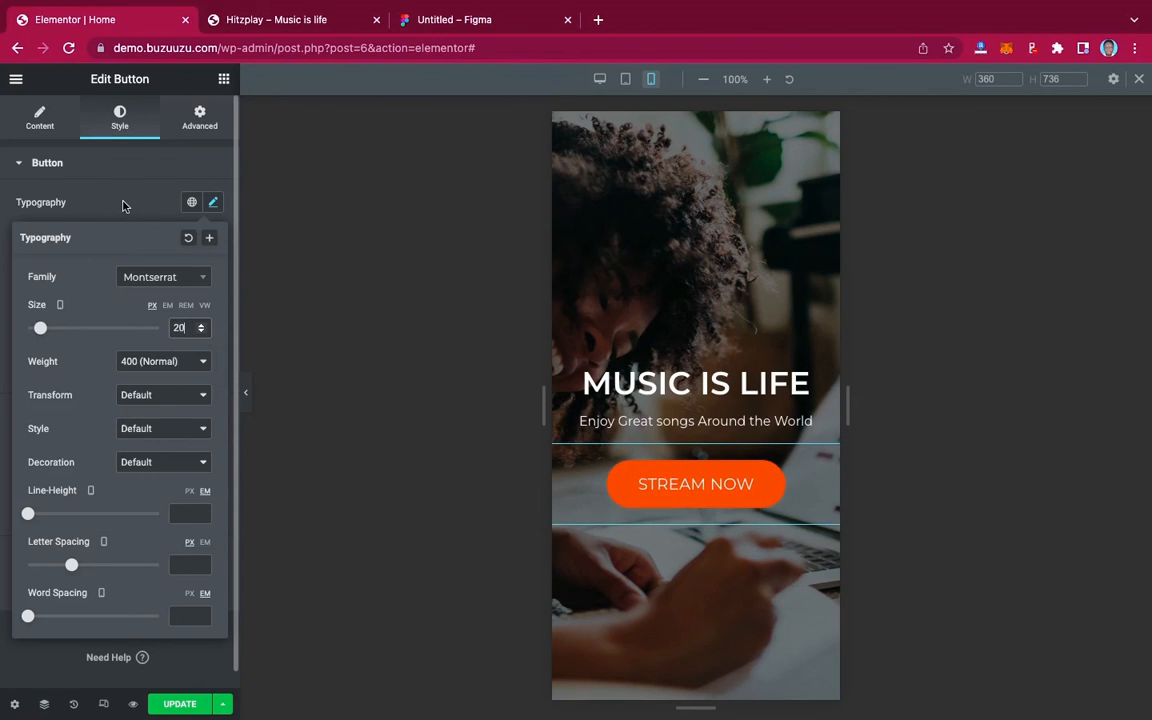
left_click(121, 205)
left_click(249, 400)
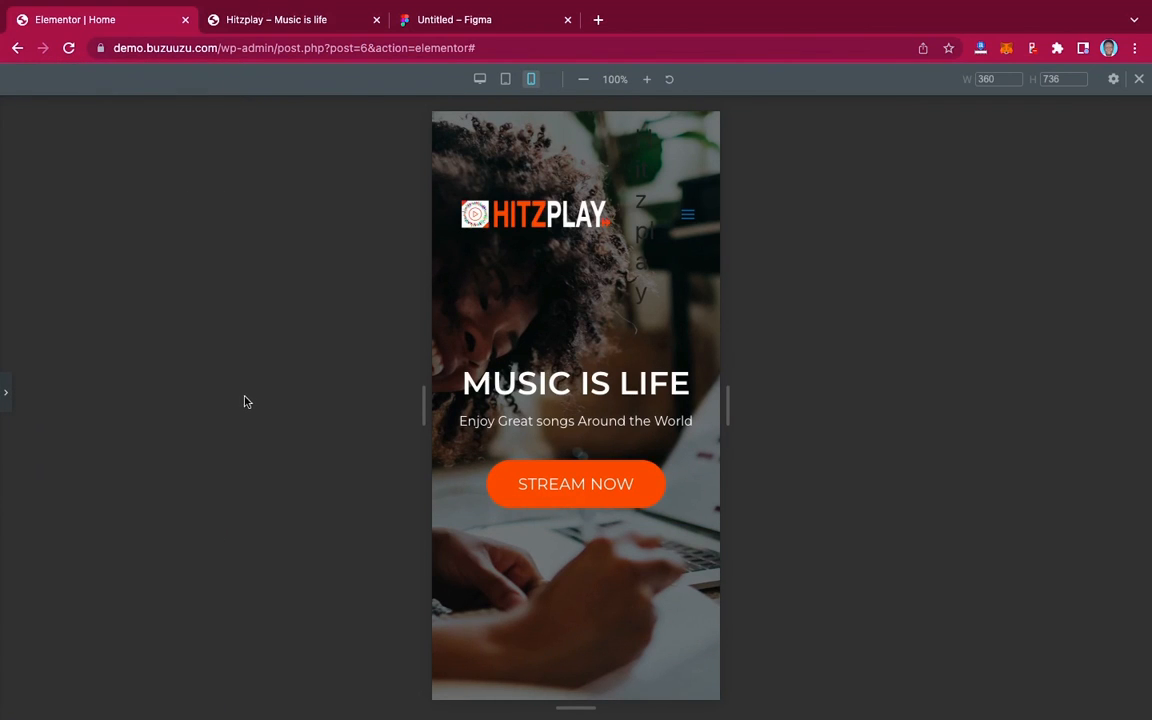
left_click(7, 398)
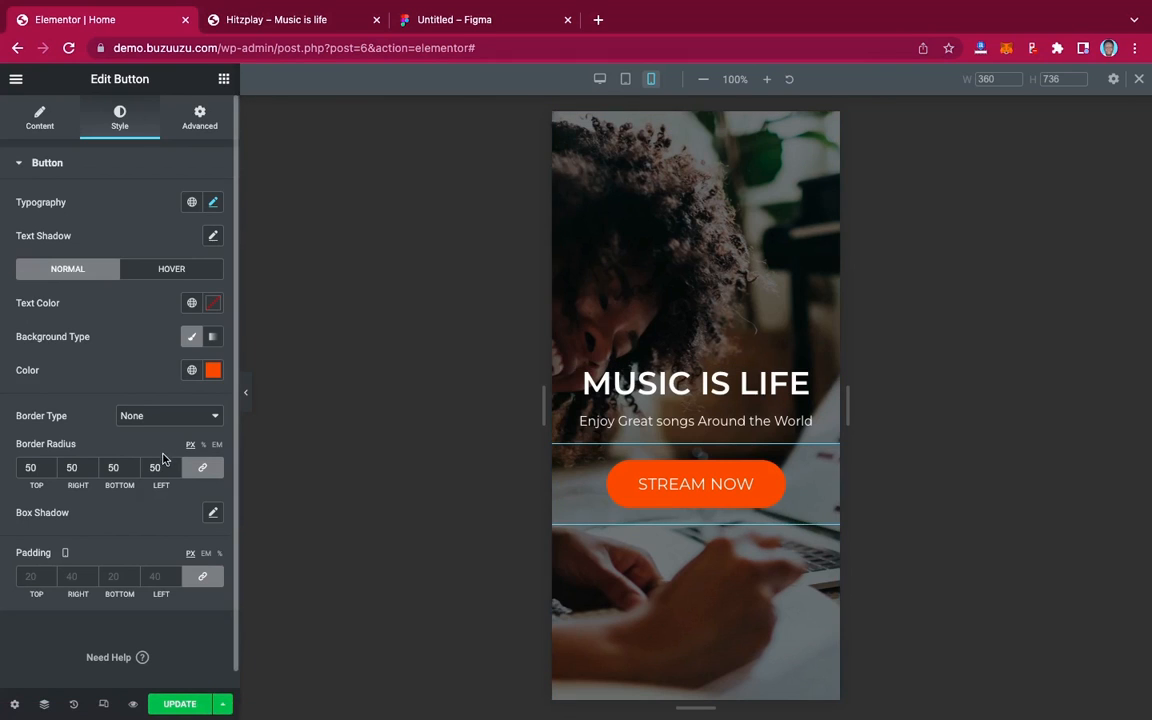
Unlink the STREAM NOW button's mobile padding values and set its top and bottom padding to 15 px.
scroll(148, 472, "down", 1)
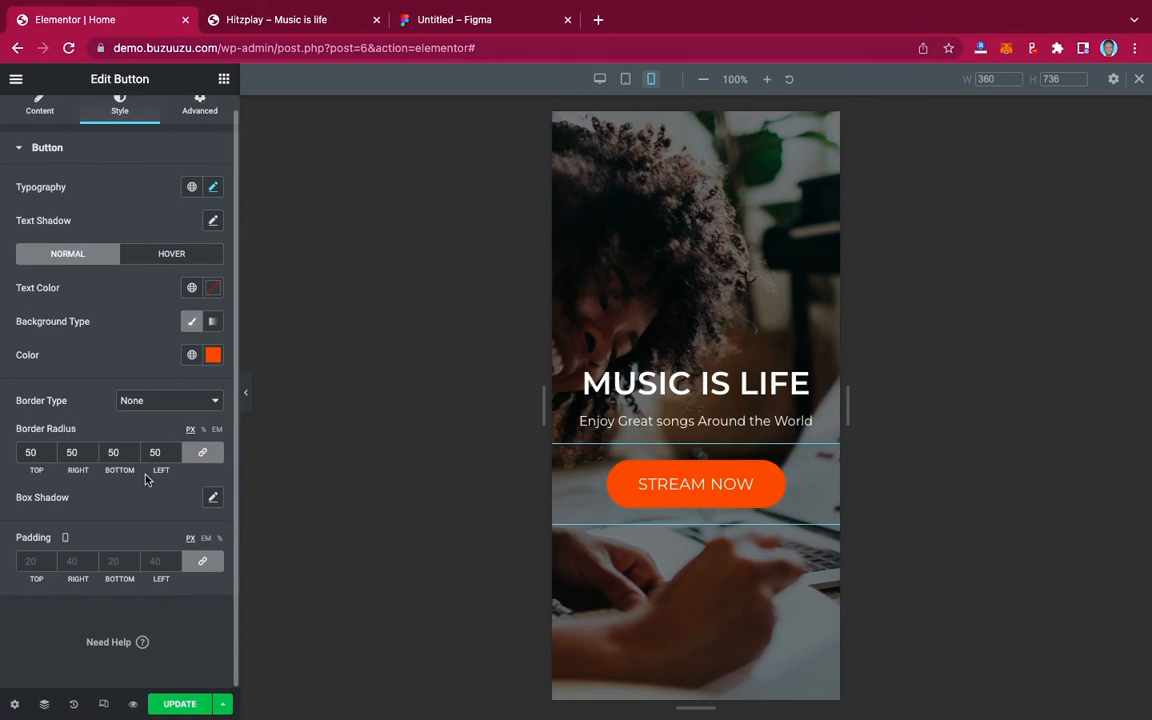
left_click(200, 563)
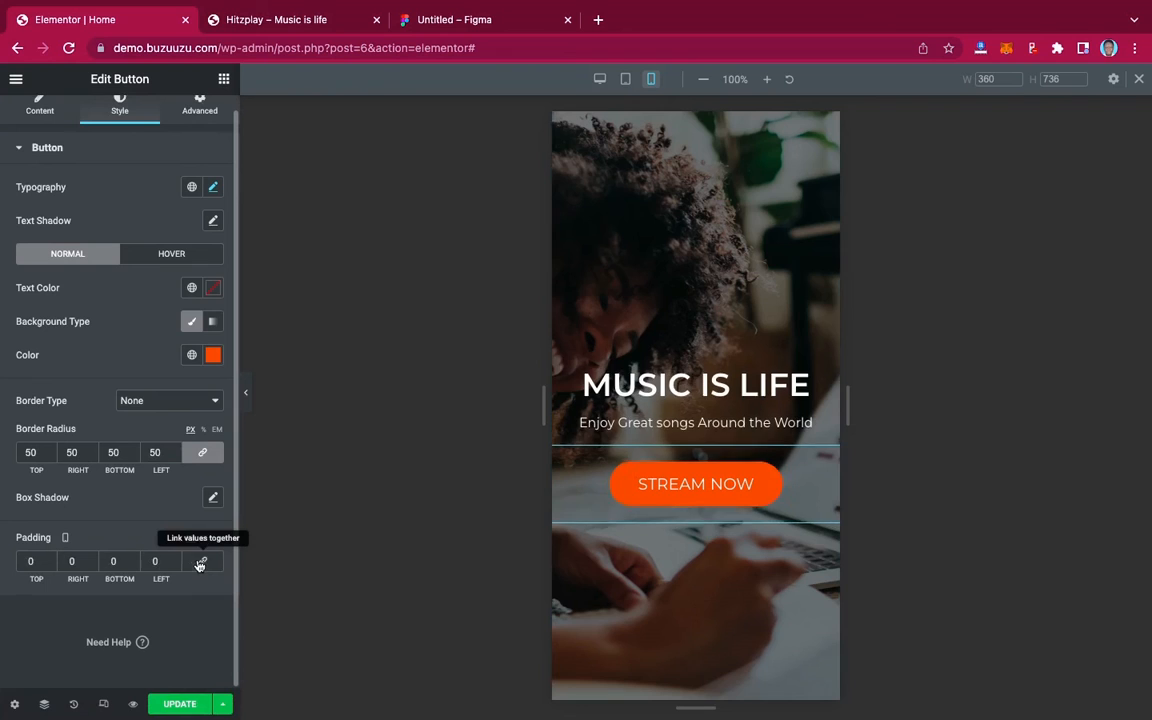
left_click(20, 561)
type("10")
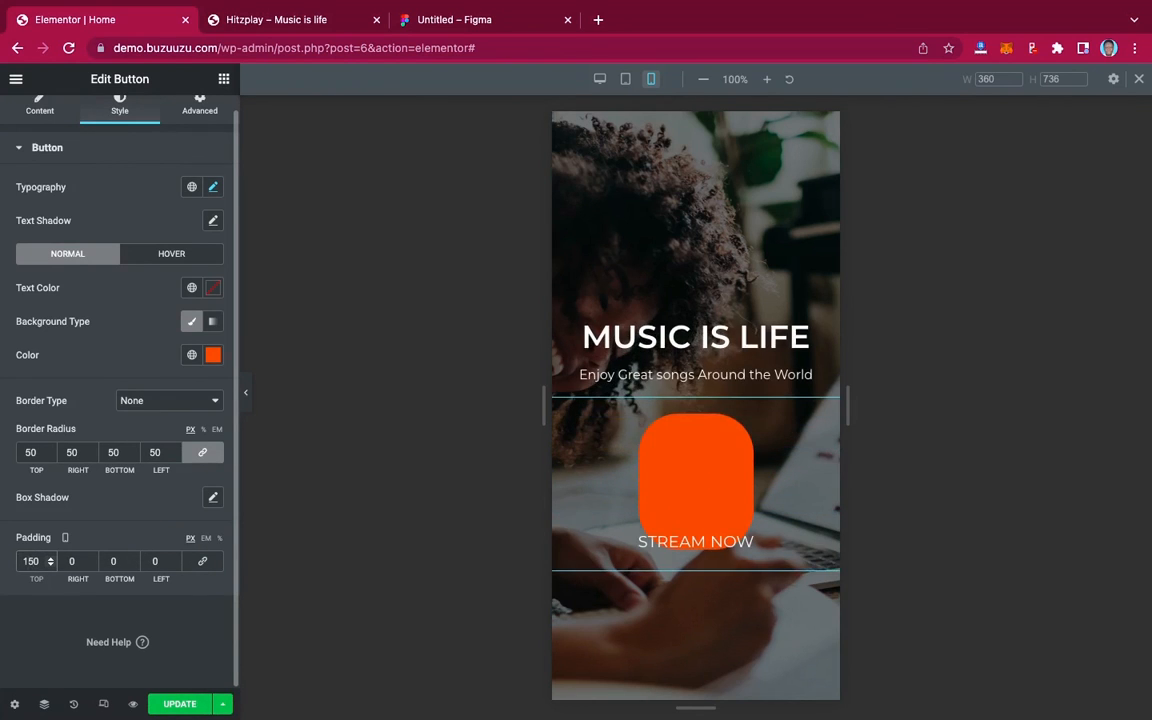
key("BackSpace")
key("BackSpace")
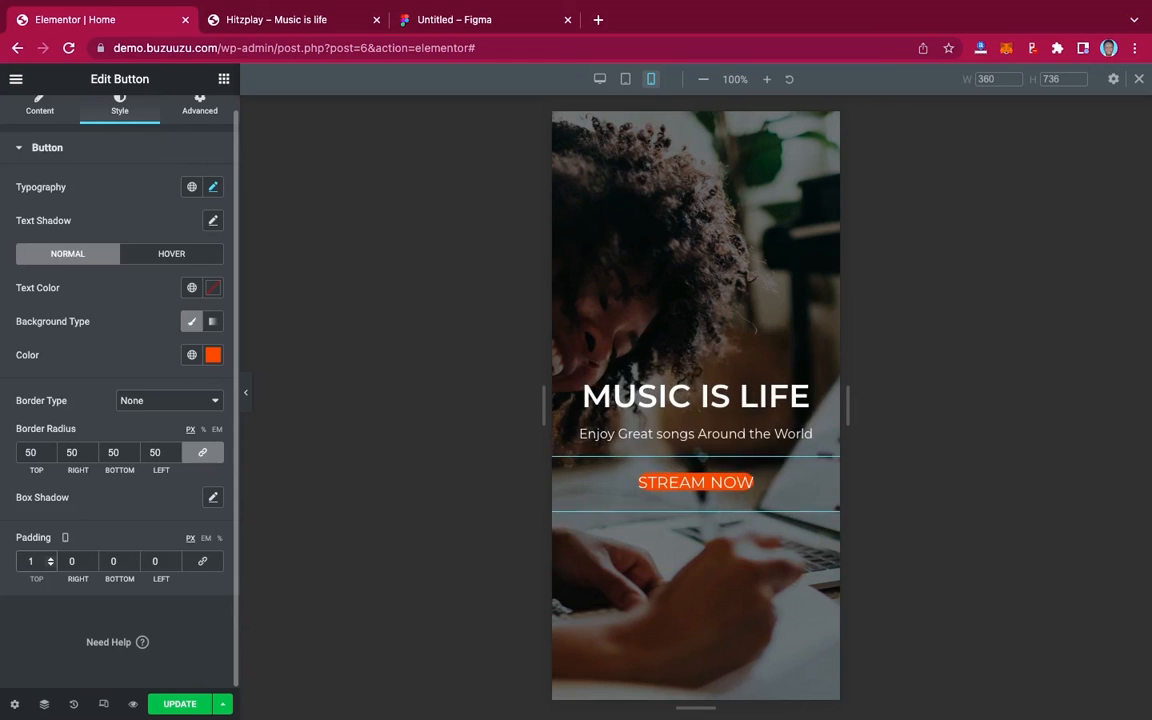
type("5")
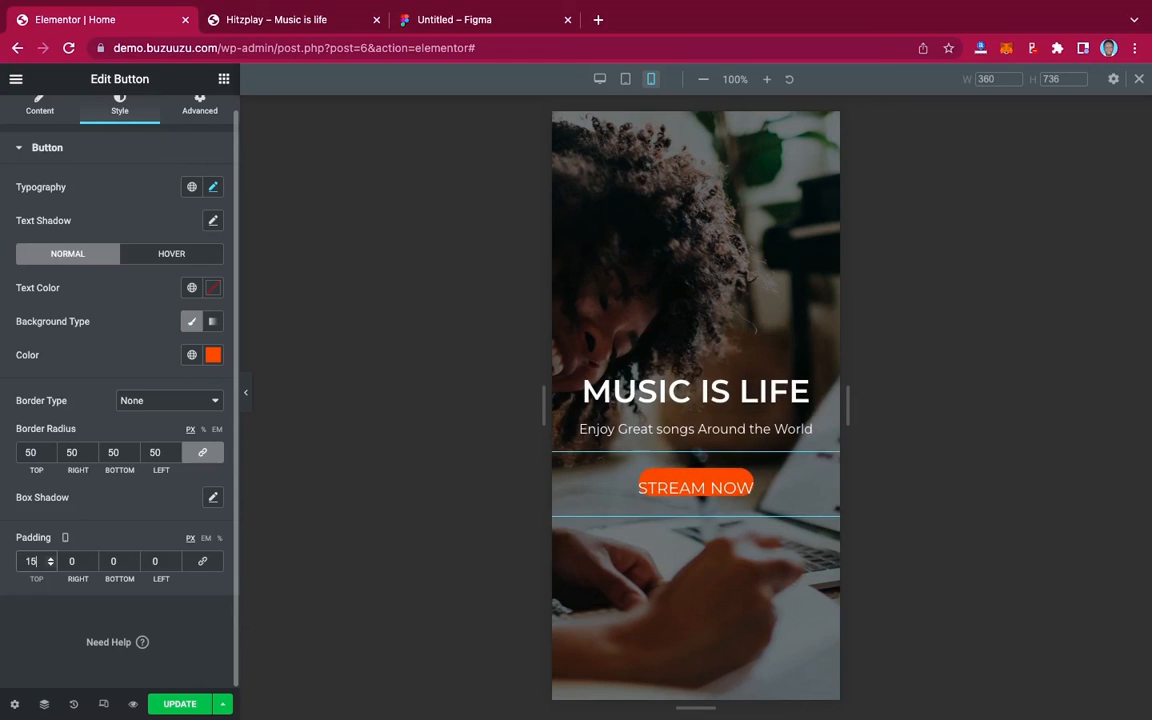
left_click(115, 561)
type("15")
Set the STREAM NOW button's right and left mobile padding to 30 px and preview the mobile page without the editing panel.
left_click(78, 564)
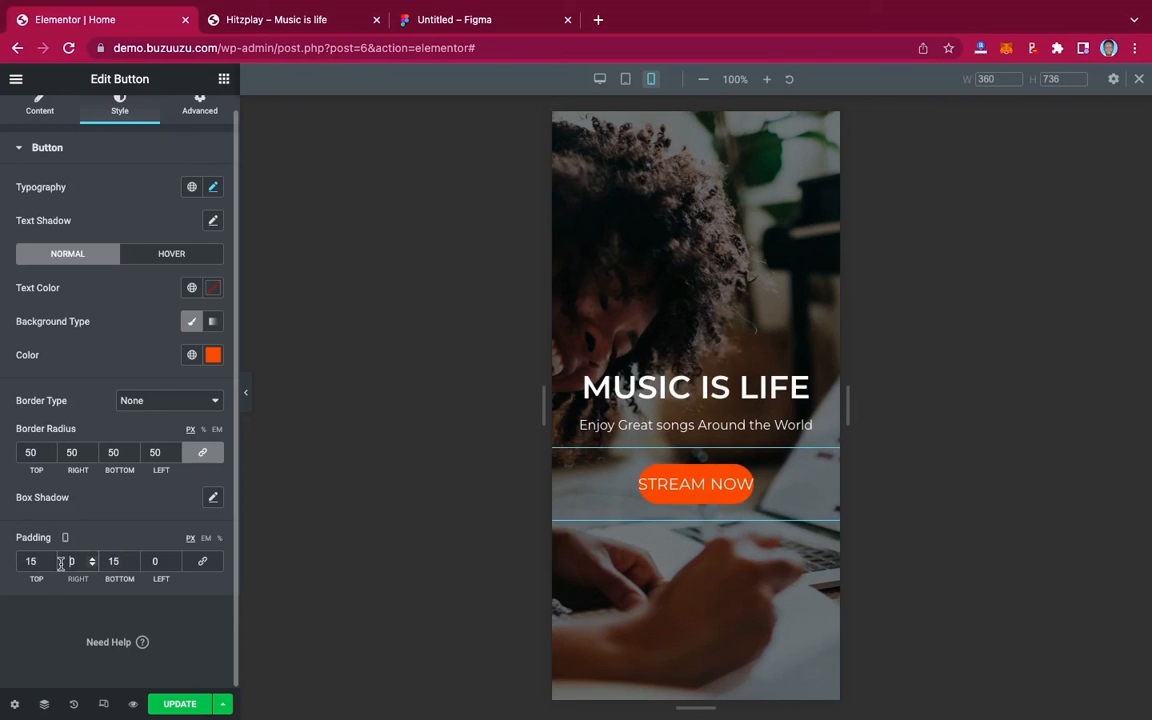
type("30")
left_click(156, 561)
type("30")
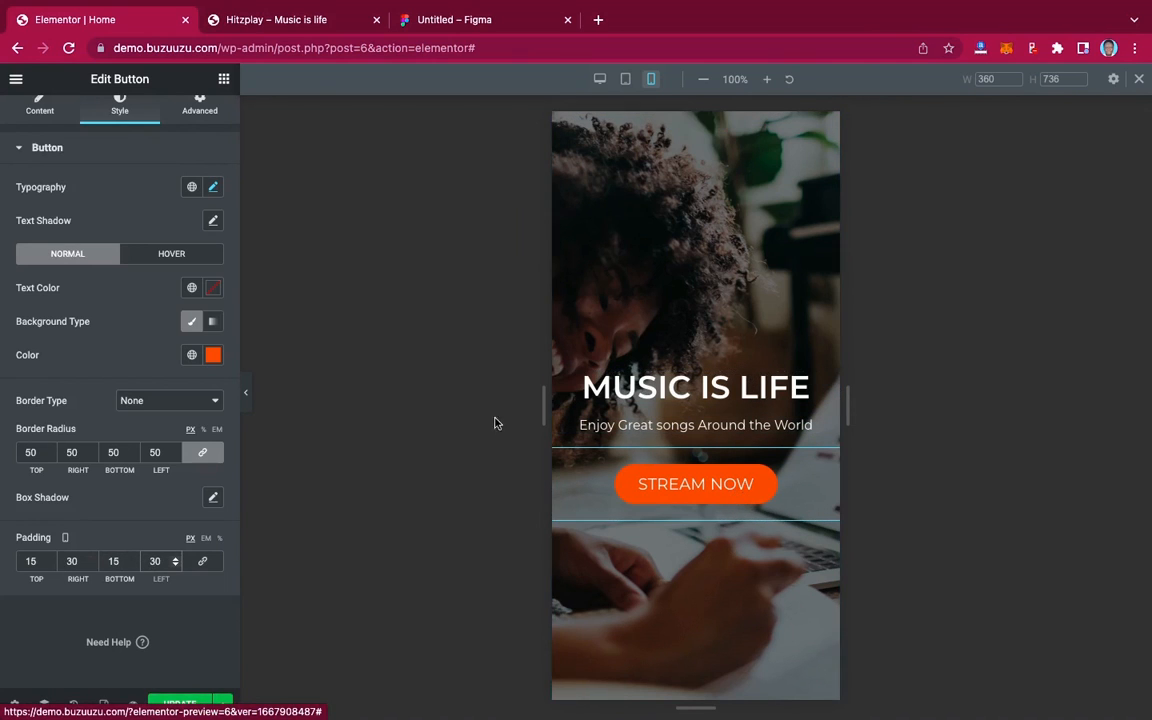
left_click(246, 396)
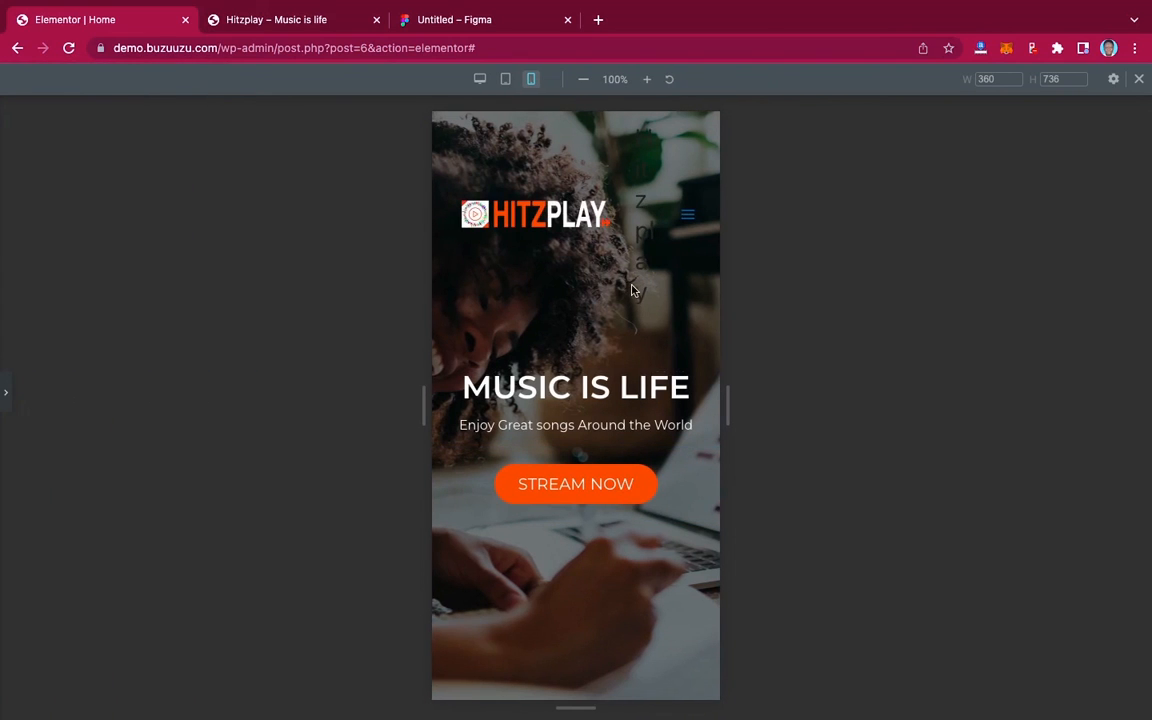
left_click(5, 392)
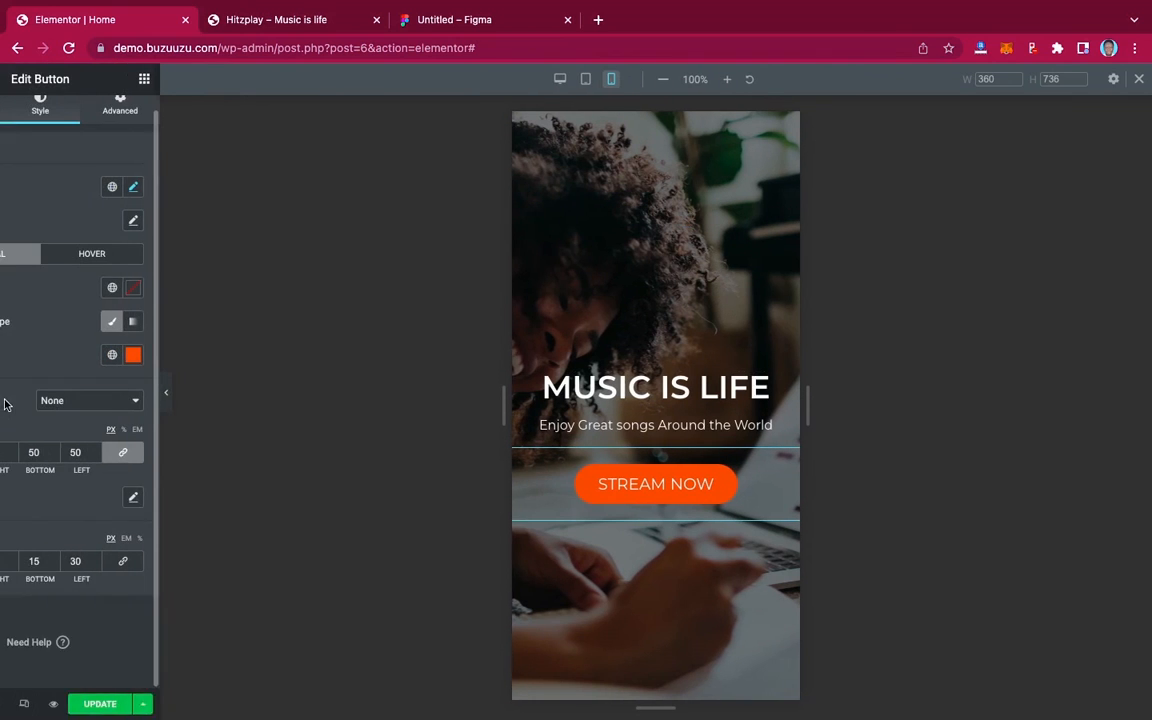
Save the Home page changes and view the published page down to its footer.
left_click(199, 706)
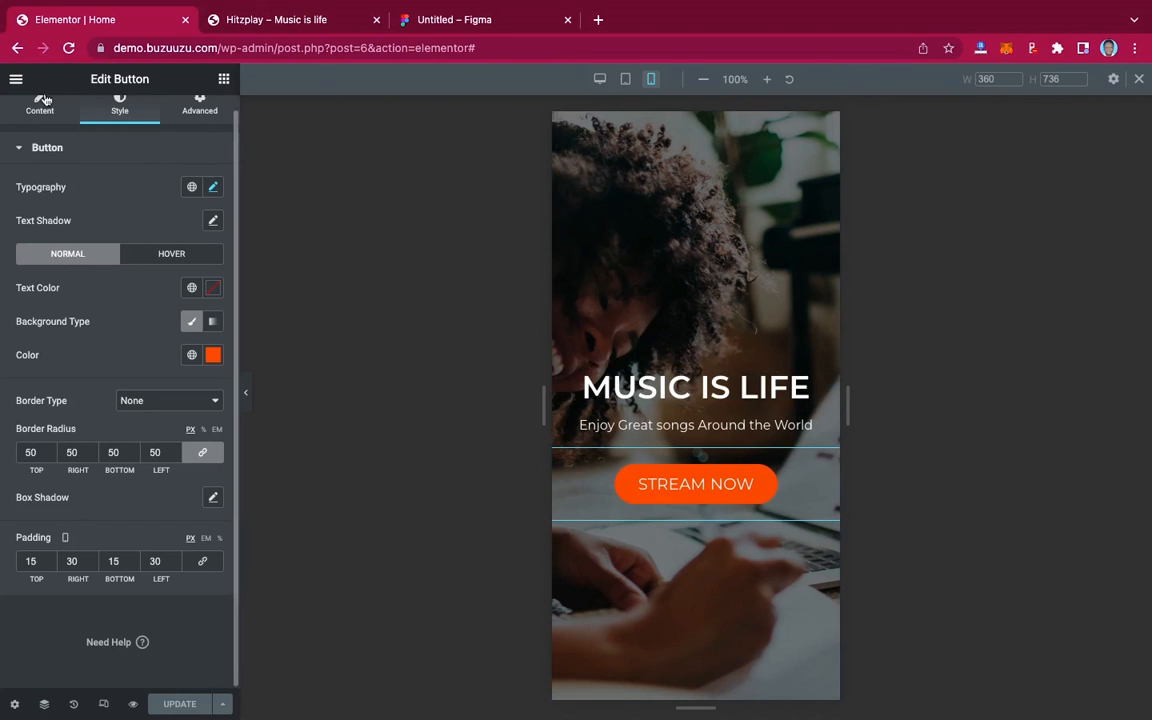
left_click(16, 79)
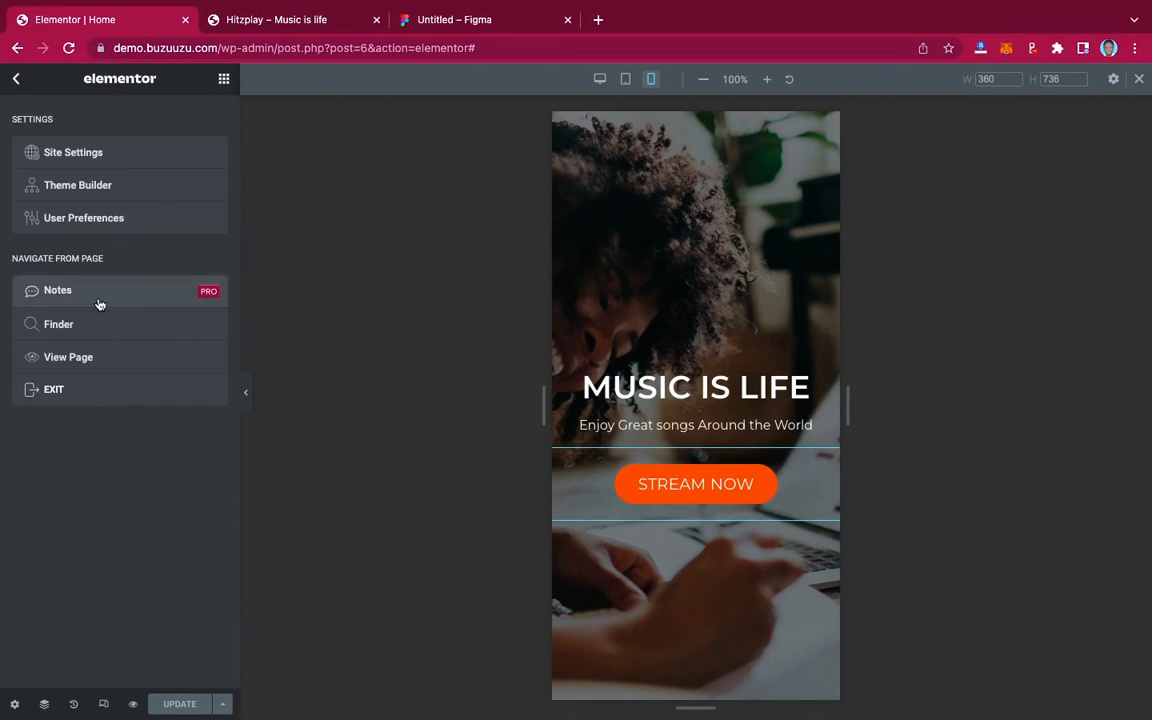
left_click(96, 360)
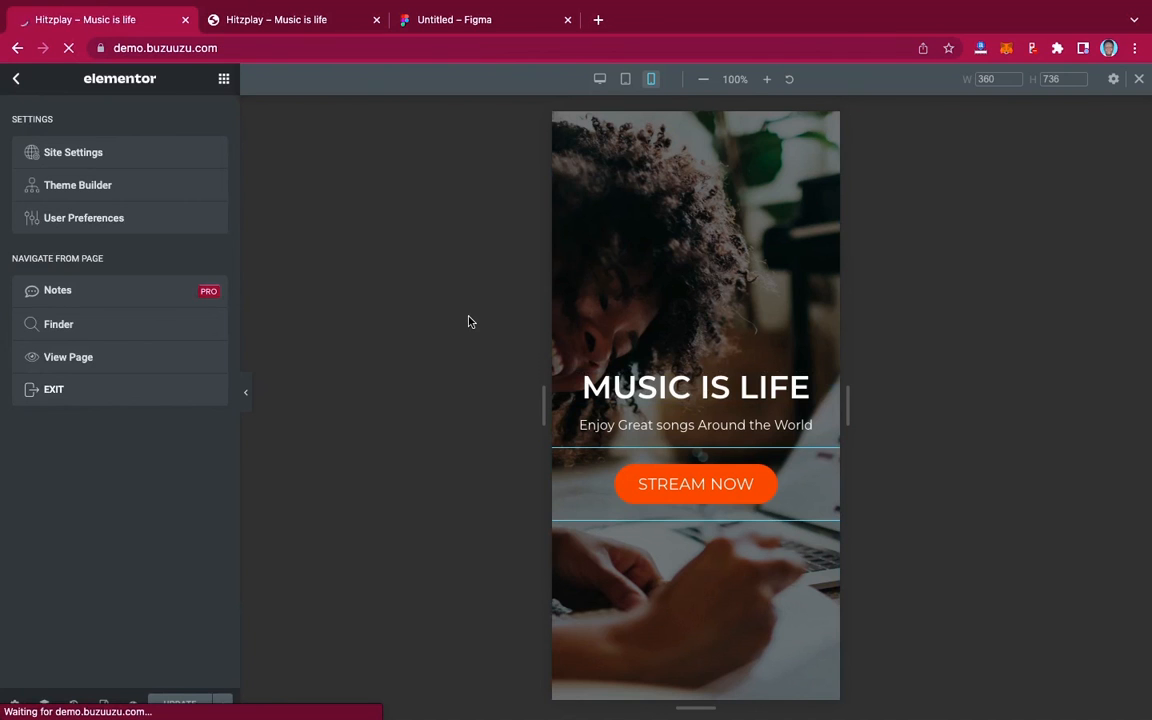
scroll(468, 320, "down", 2)
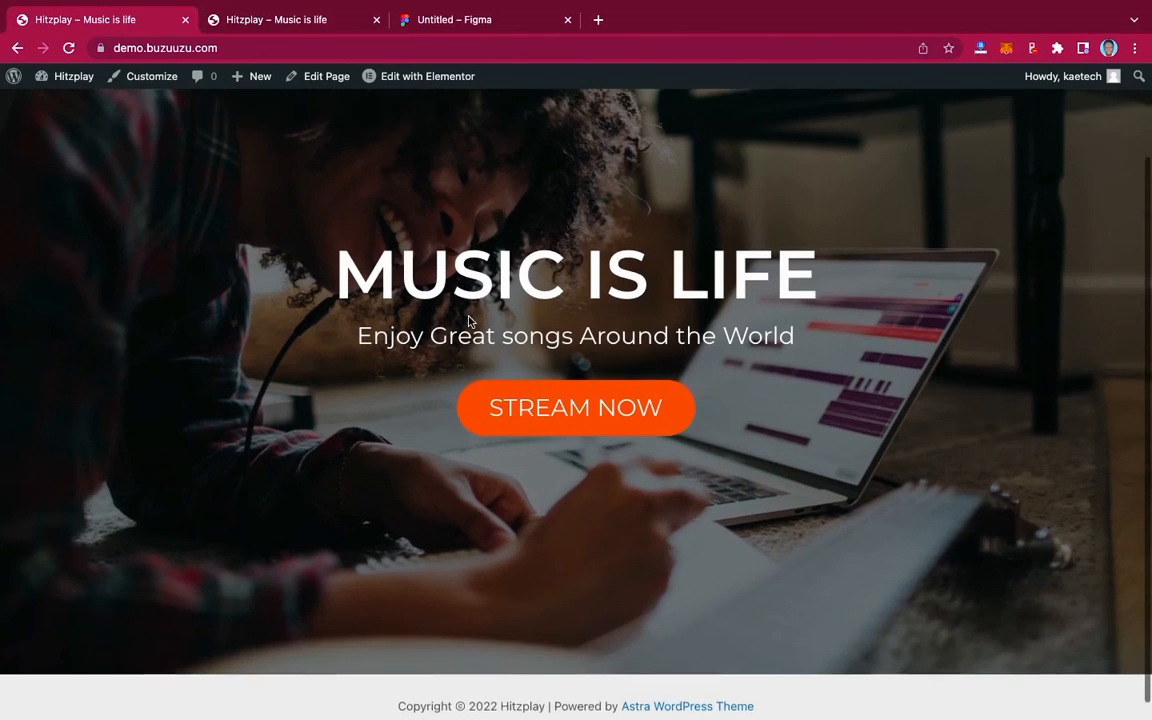
Open the site customizer from the live Home page and show the Header Builder in tablet preview.
scroll(468, 320, "up", 2)
mouse_move(72, 80)
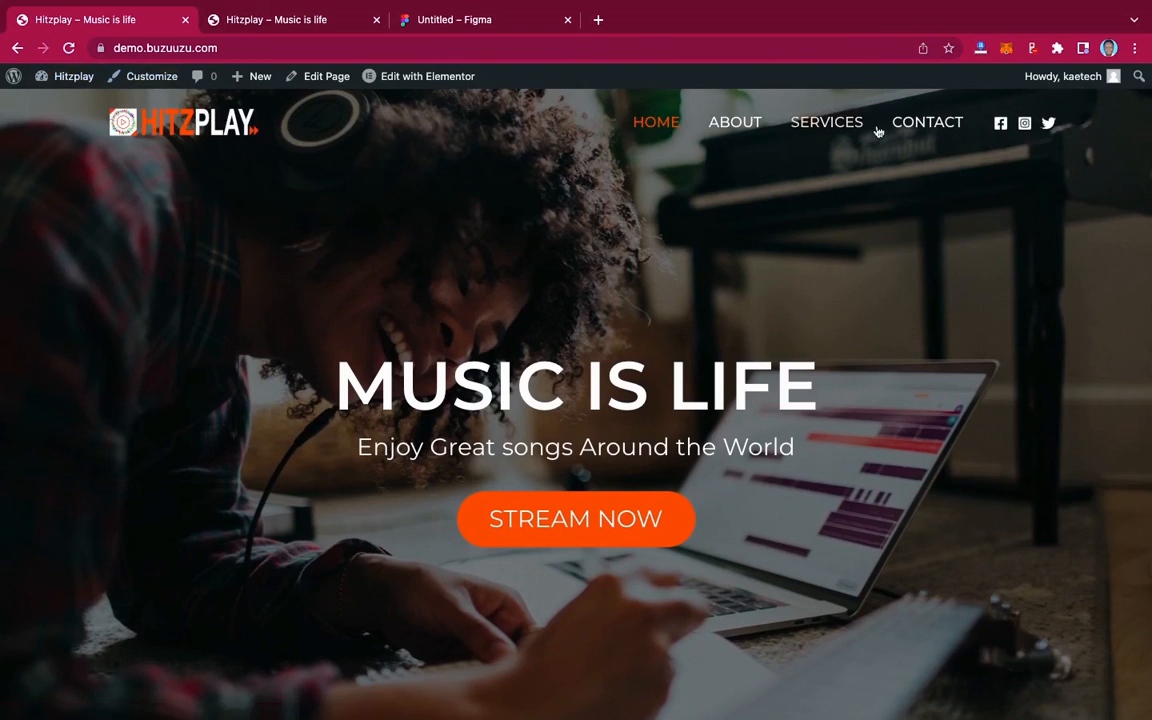
left_click(148, 80)
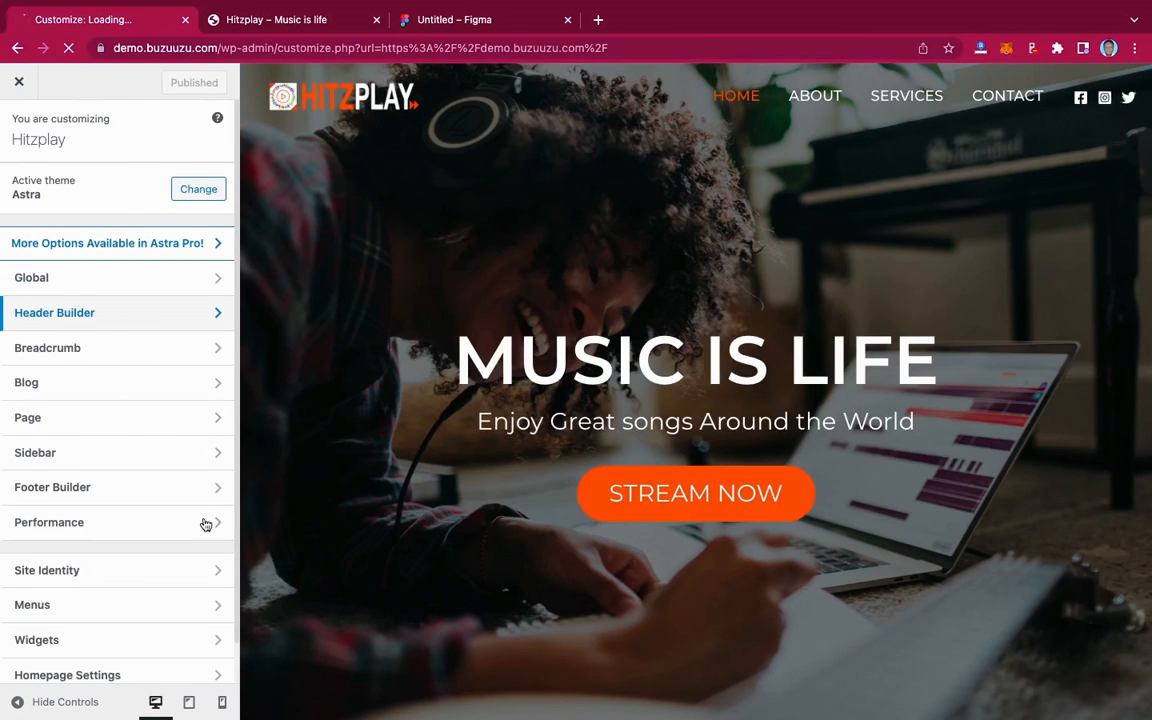
left_click(189, 702)
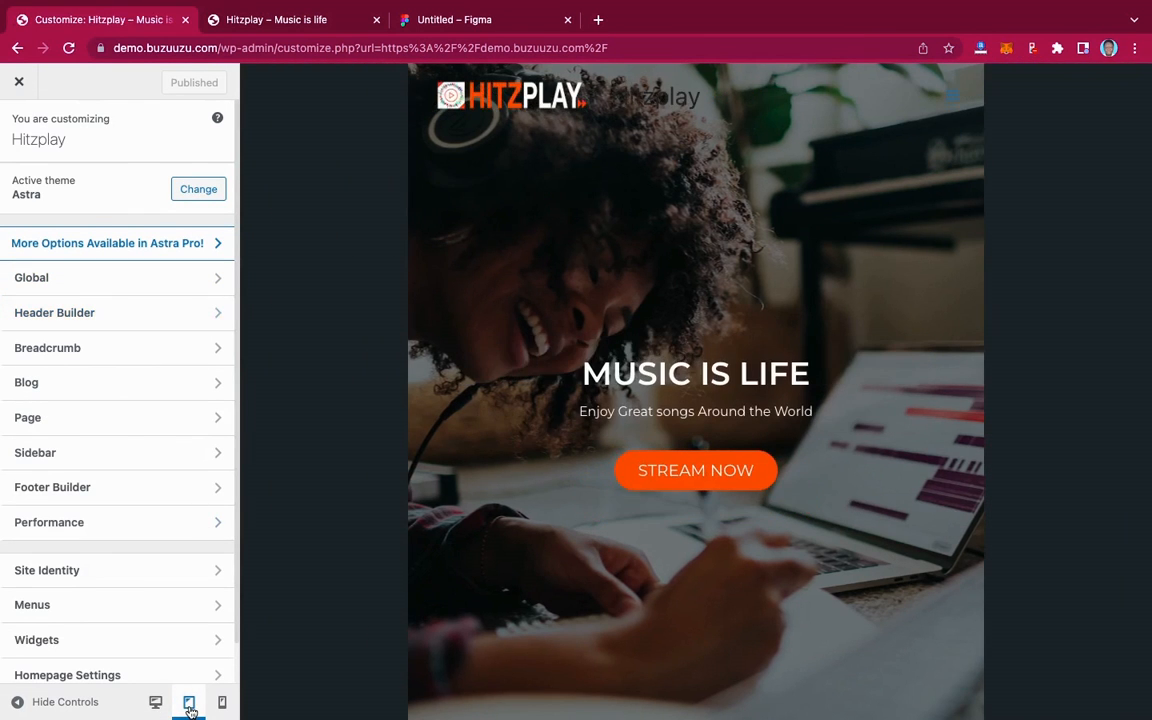
left_click(131, 313)
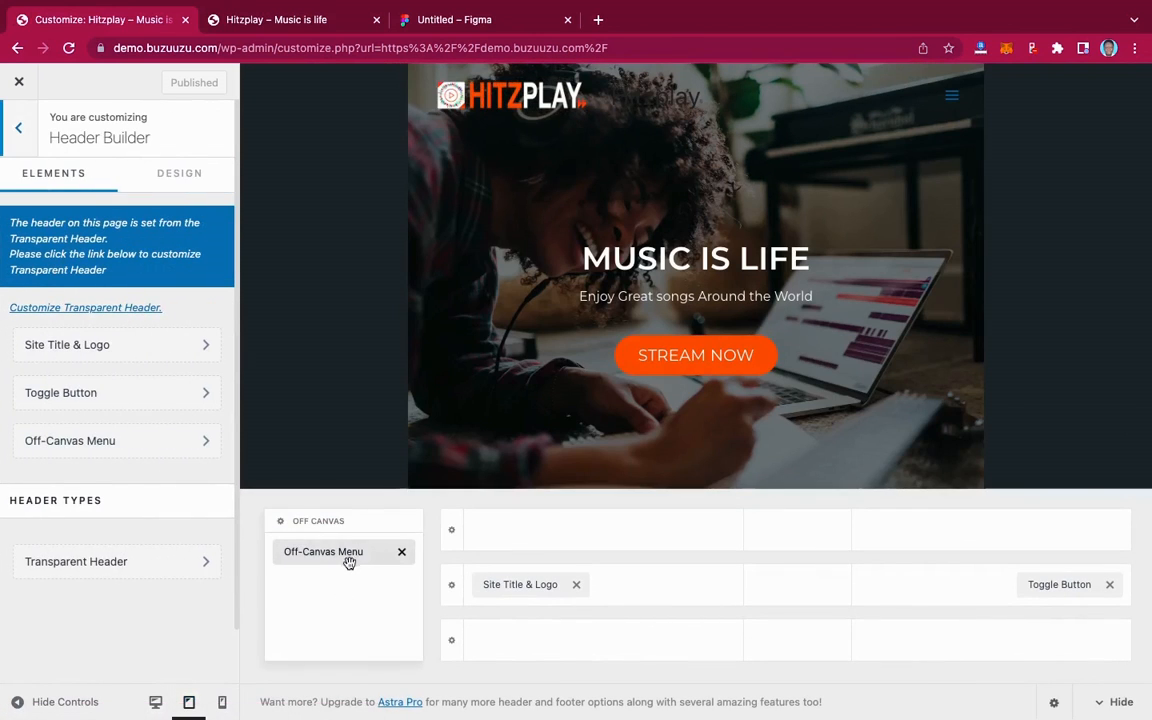
Turn off the site title display on tablet and set the tablet logo width to 200 px.
left_click(527, 586)
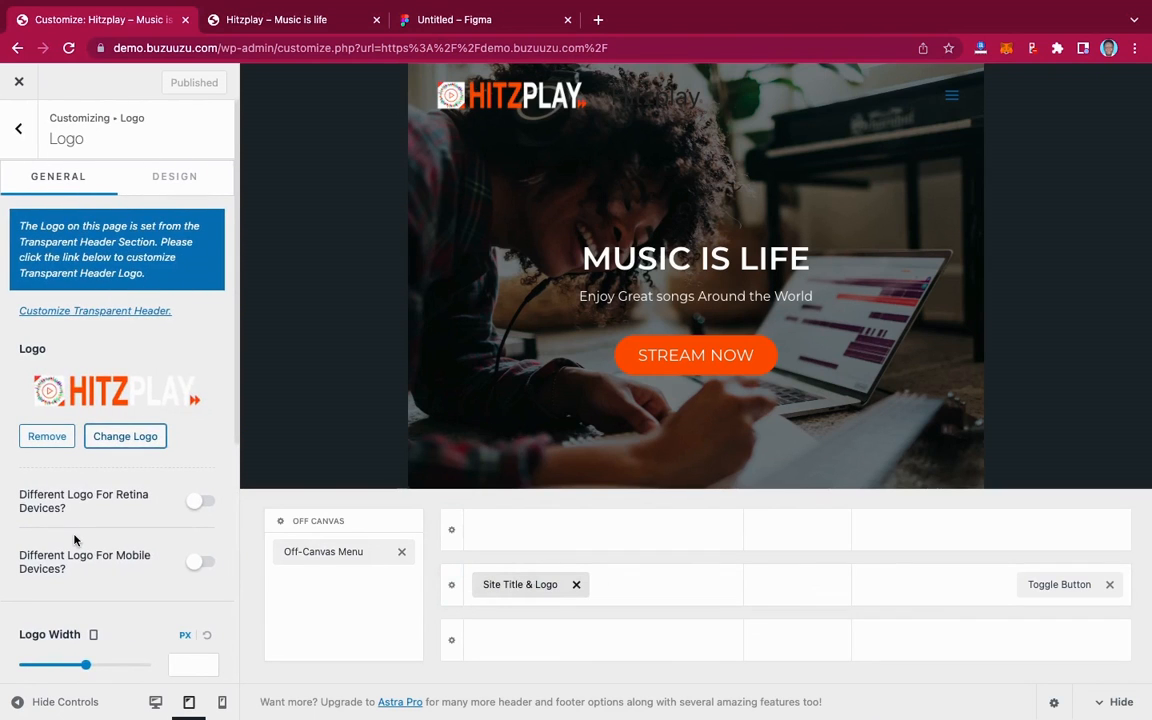
scroll(77, 540, "down", 3)
scroll(75, 538, "down", 3)
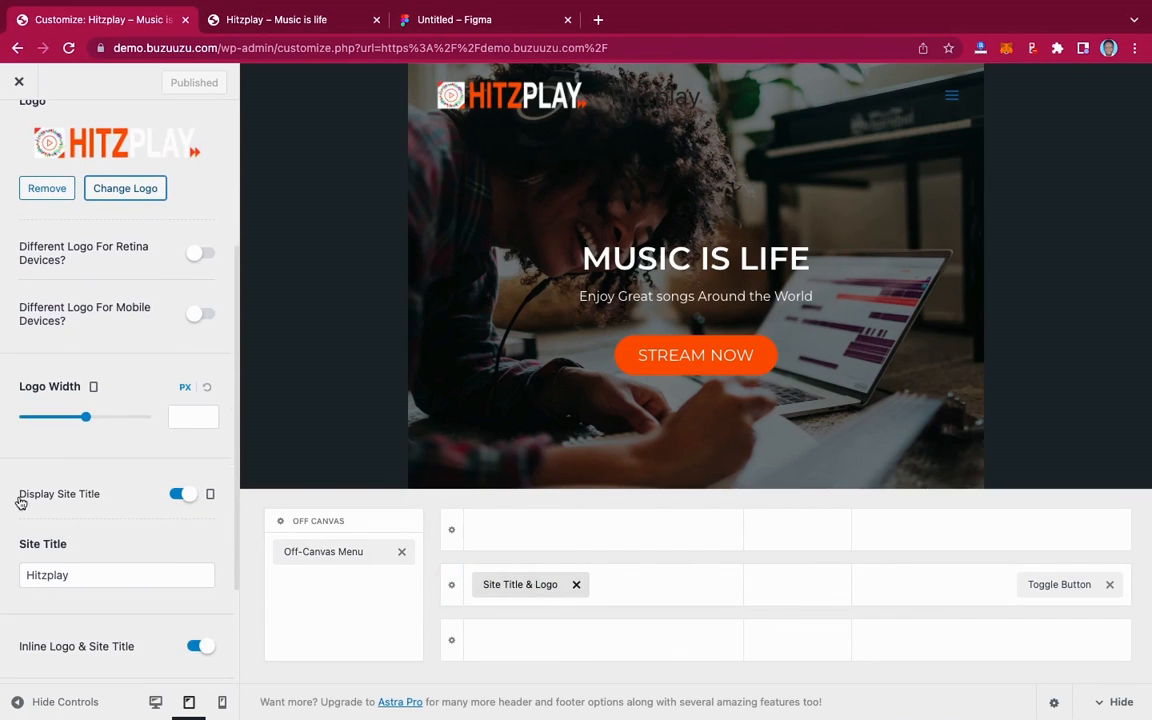
left_click(178, 494)
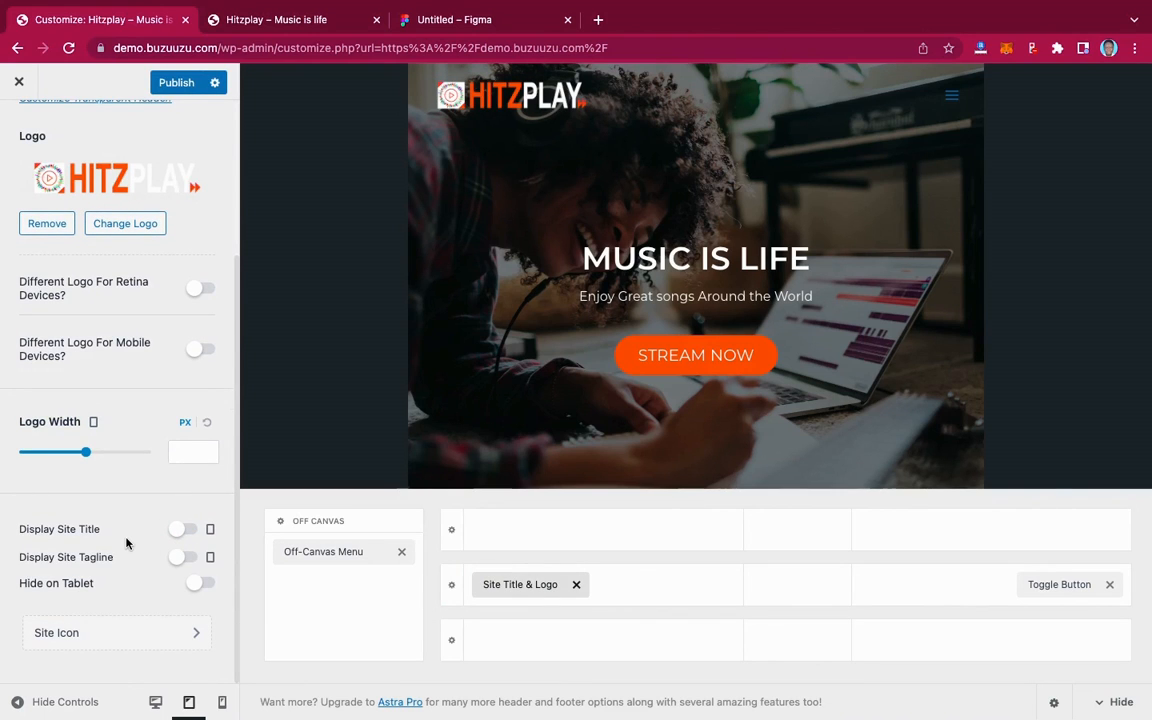
left_click(179, 449)
type("200")
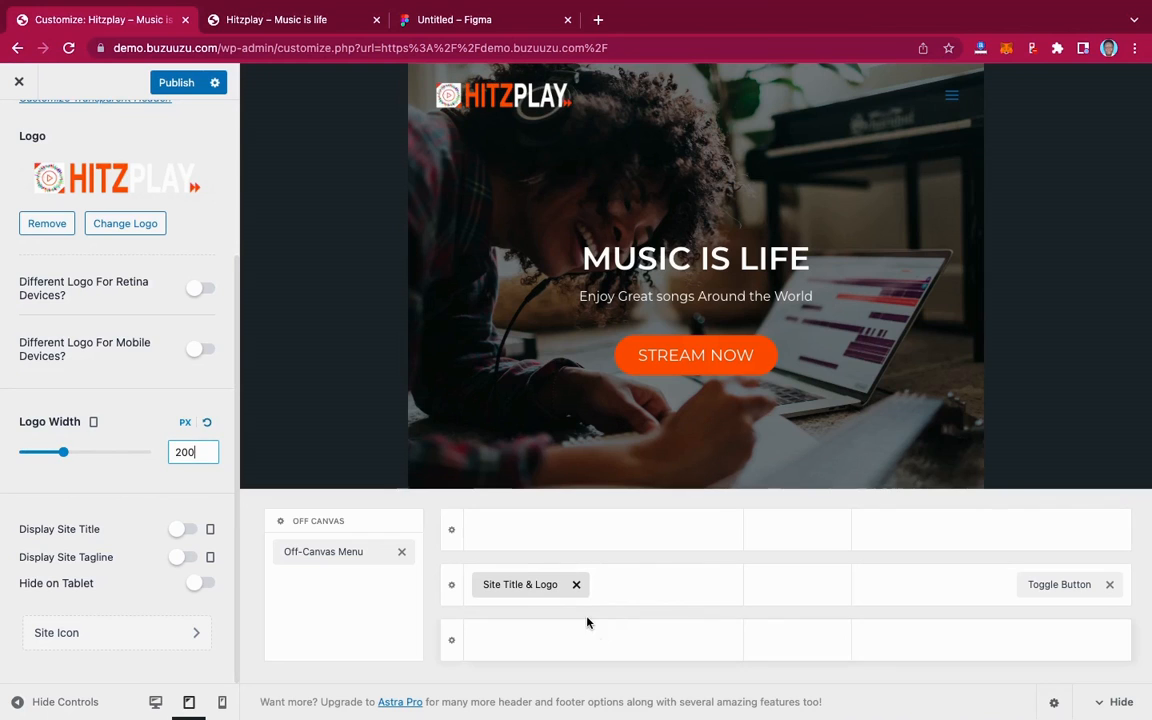
Turn off the site title display on mobile and set the mobile logo width to 150 px.
left_click(220, 702)
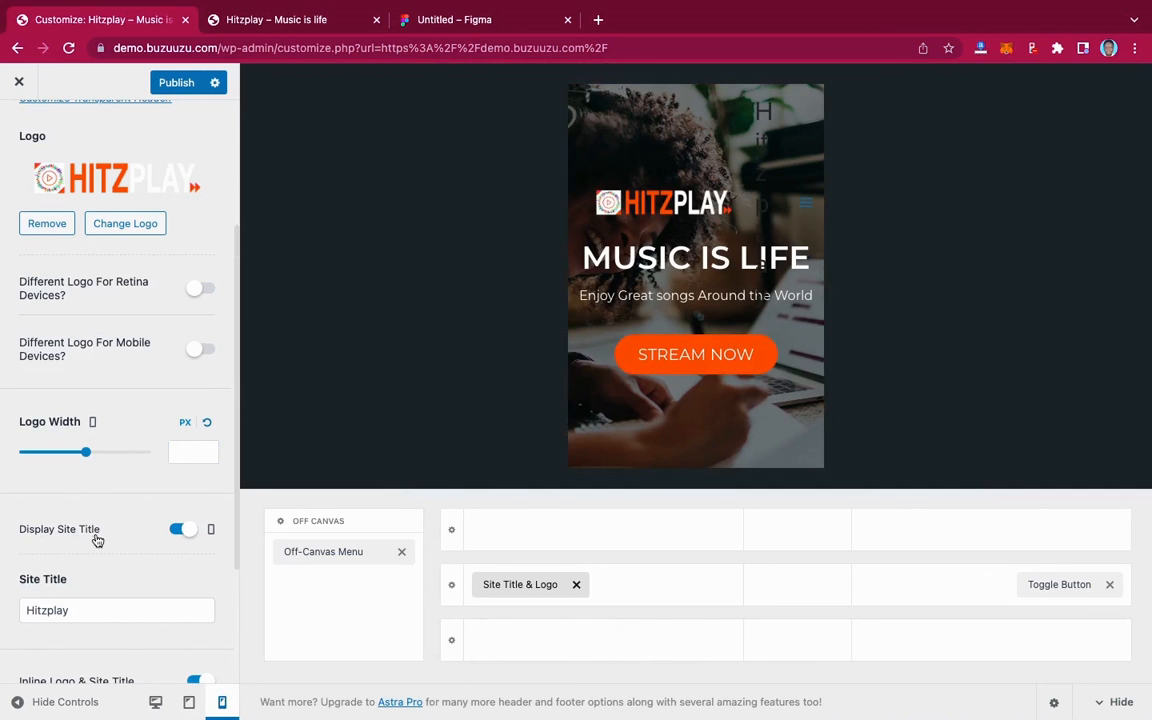
left_click(183, 530)
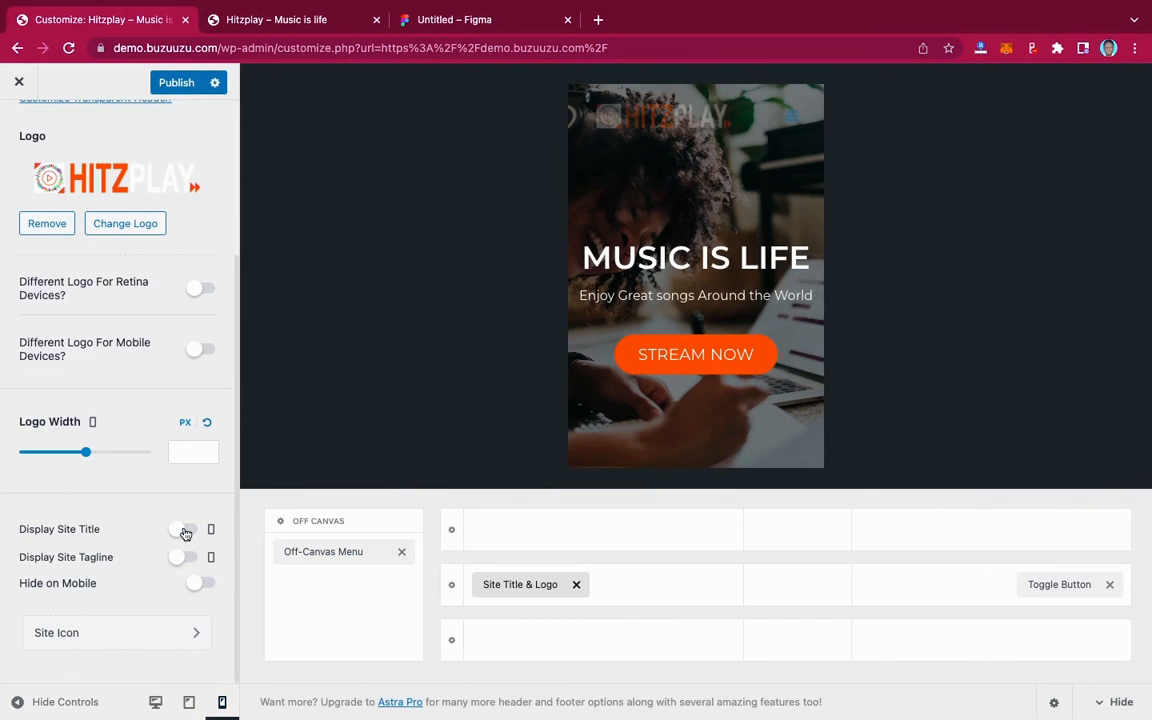
left_click(181, 453)
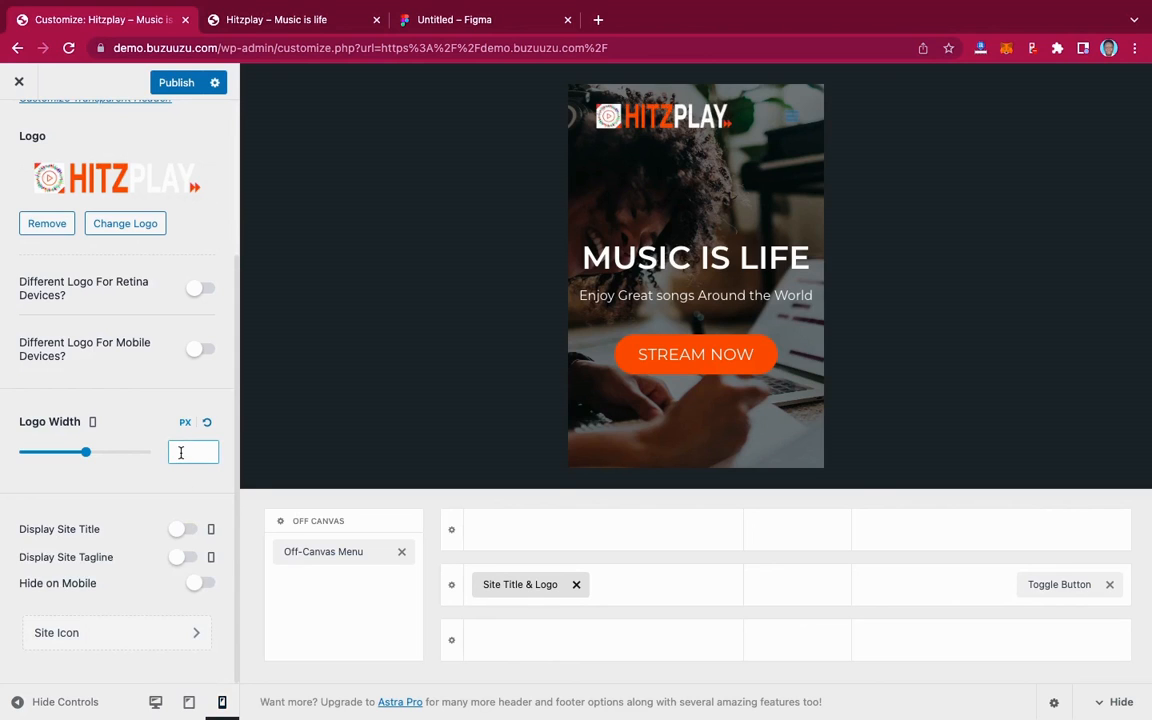
type("180")
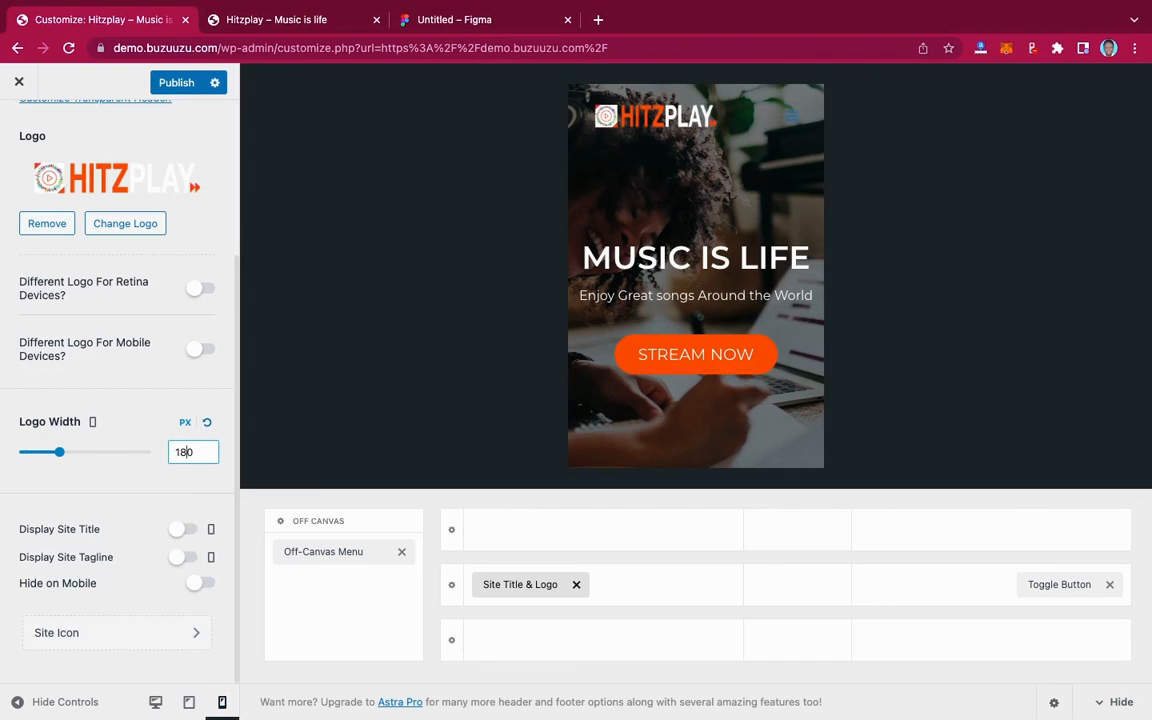
key("Left")
key("BackSpace")
type("5")
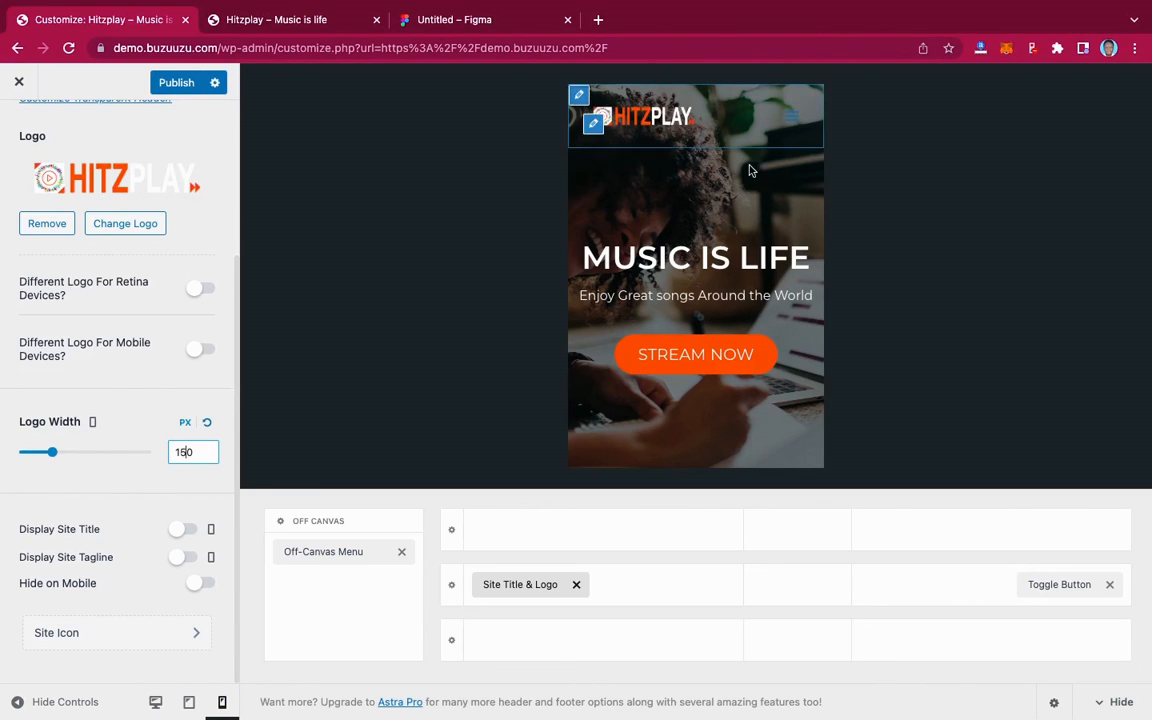
scroll(714, 295, "down", 3)
scroll(714, 295, "up", 3)
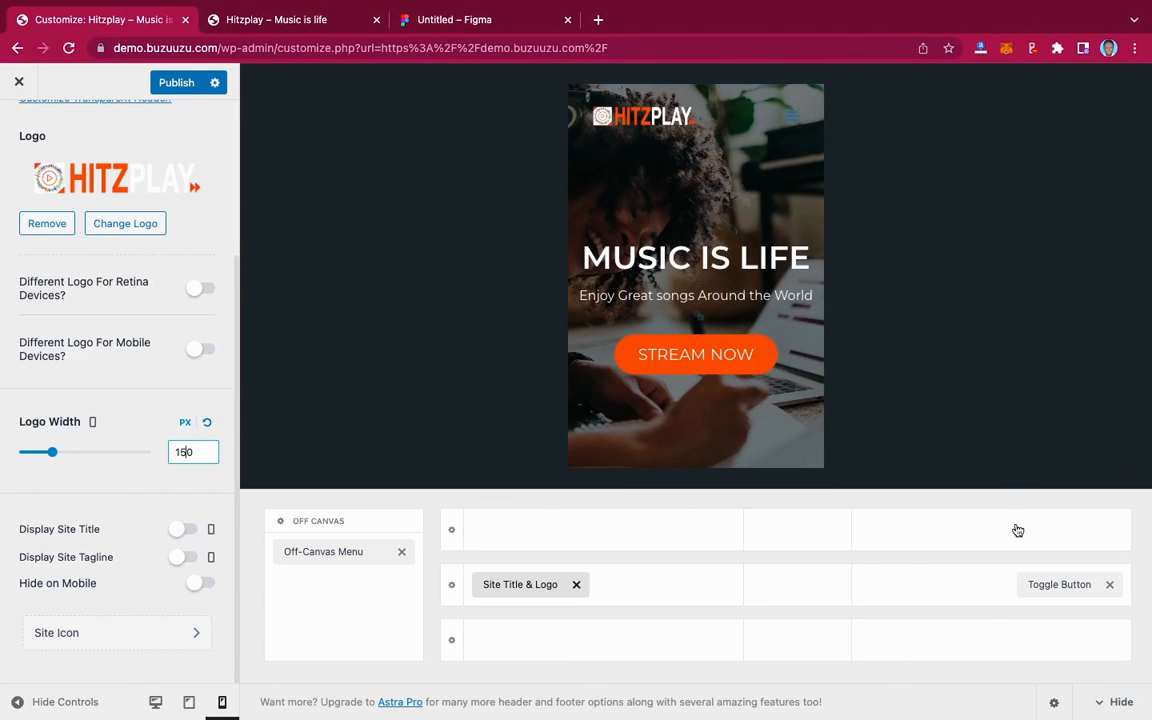
Give the header's toggle button the Menu 2 icon in white and test opening and closing its mobile menu.
left_click(1054, 584)
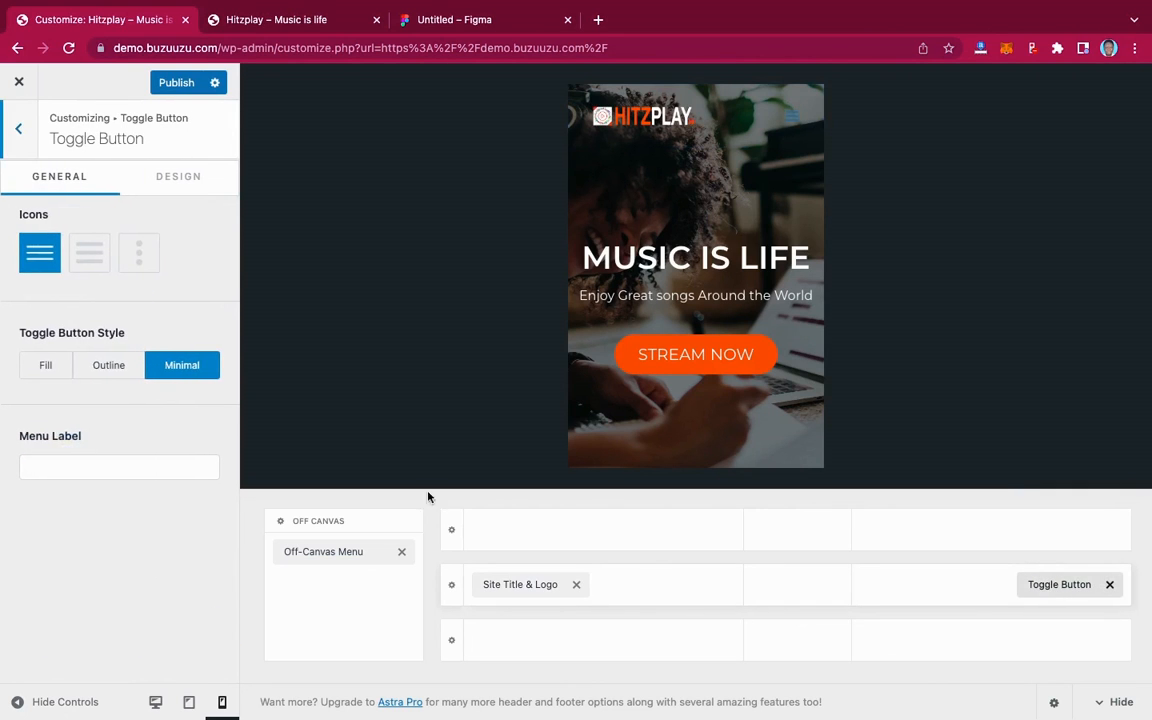
left_click(88, 256)
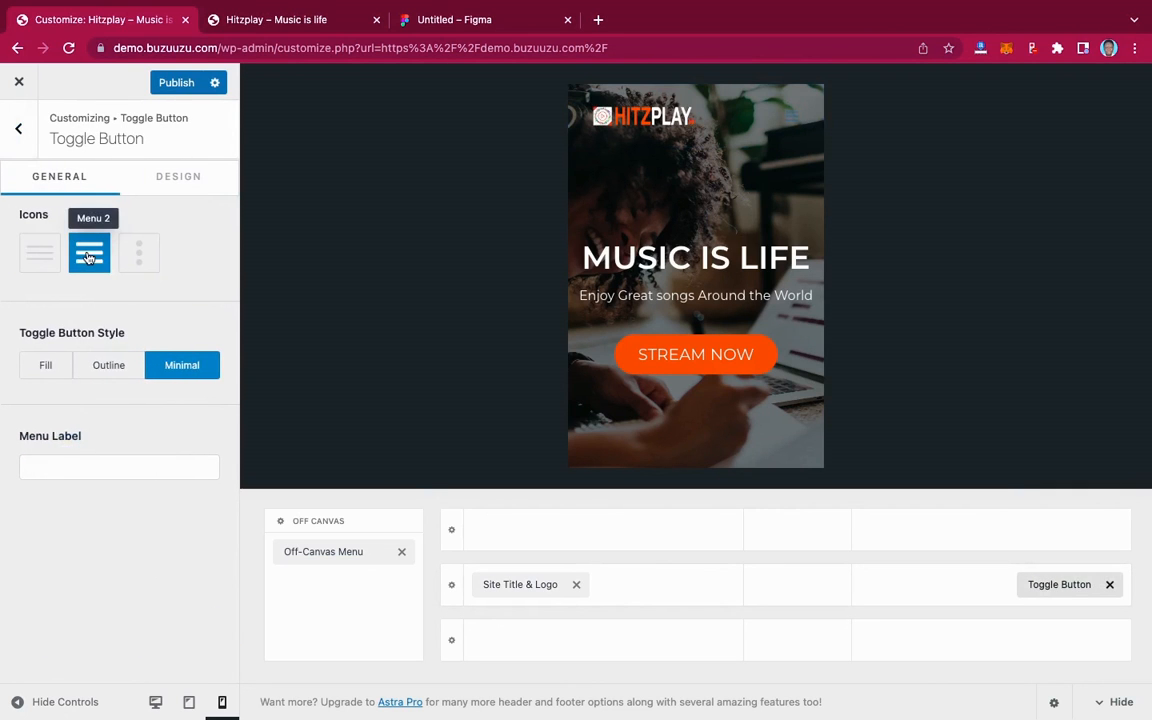
left_click(181, 181)
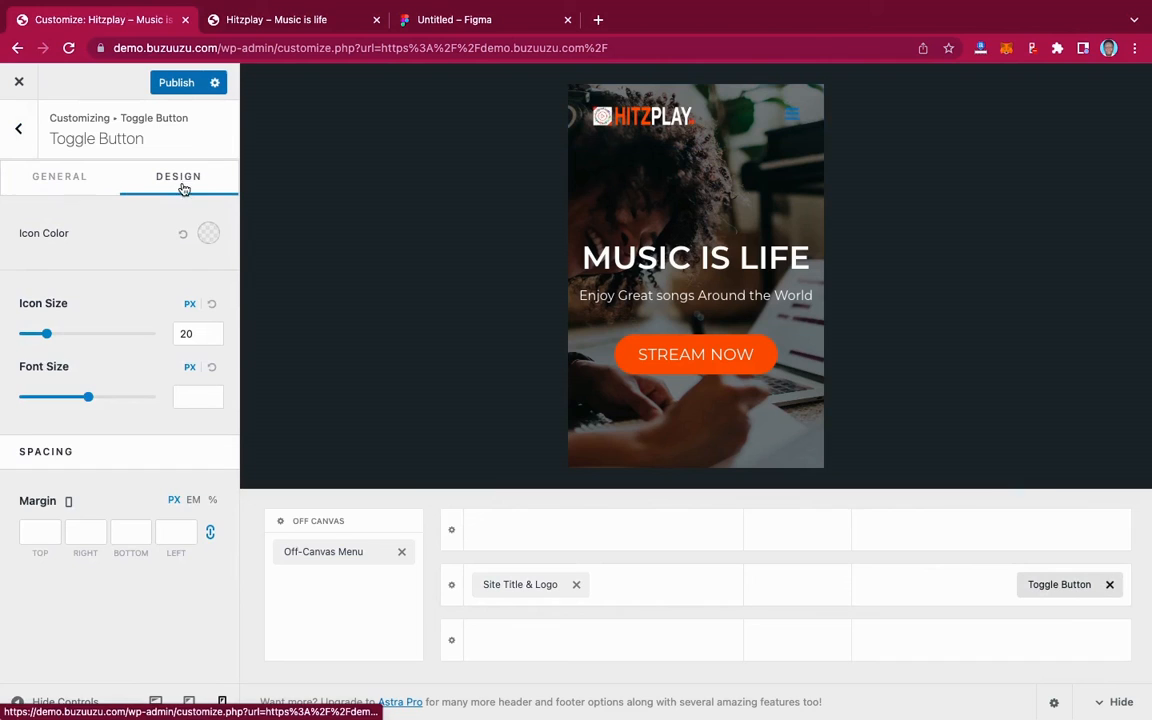
left_click(208, 234)
left_click_drag(33, 310, 5, 283)
left_click(3, 287)
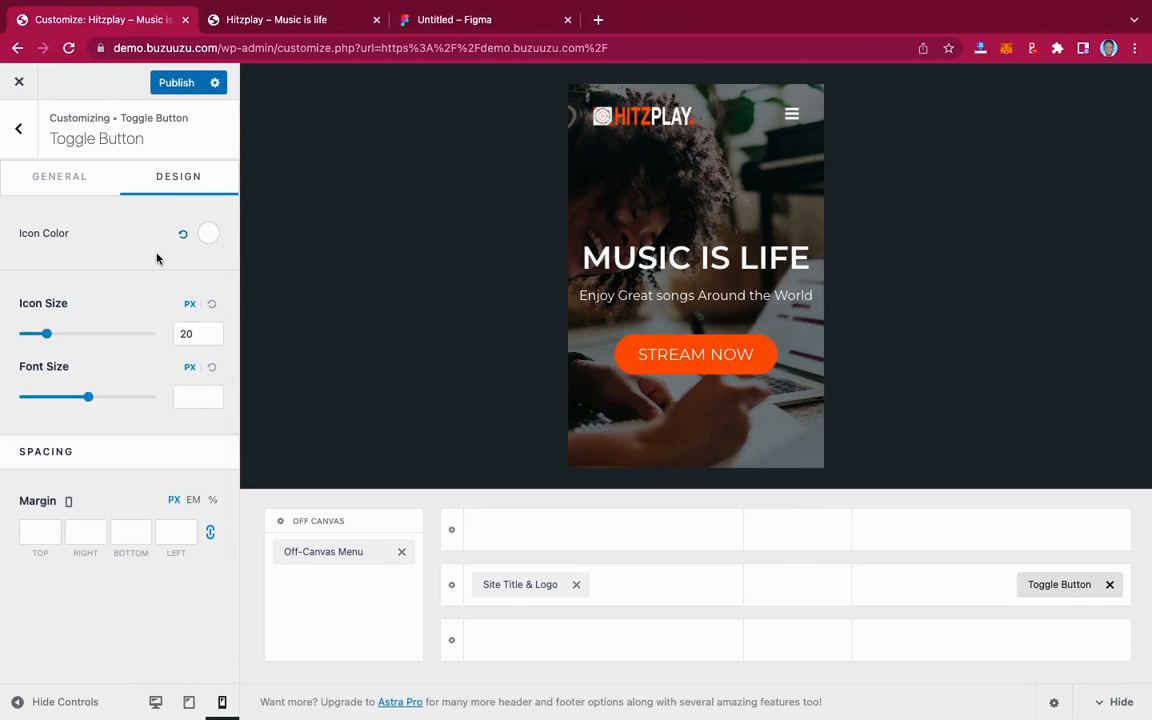
left_click(792, 116)
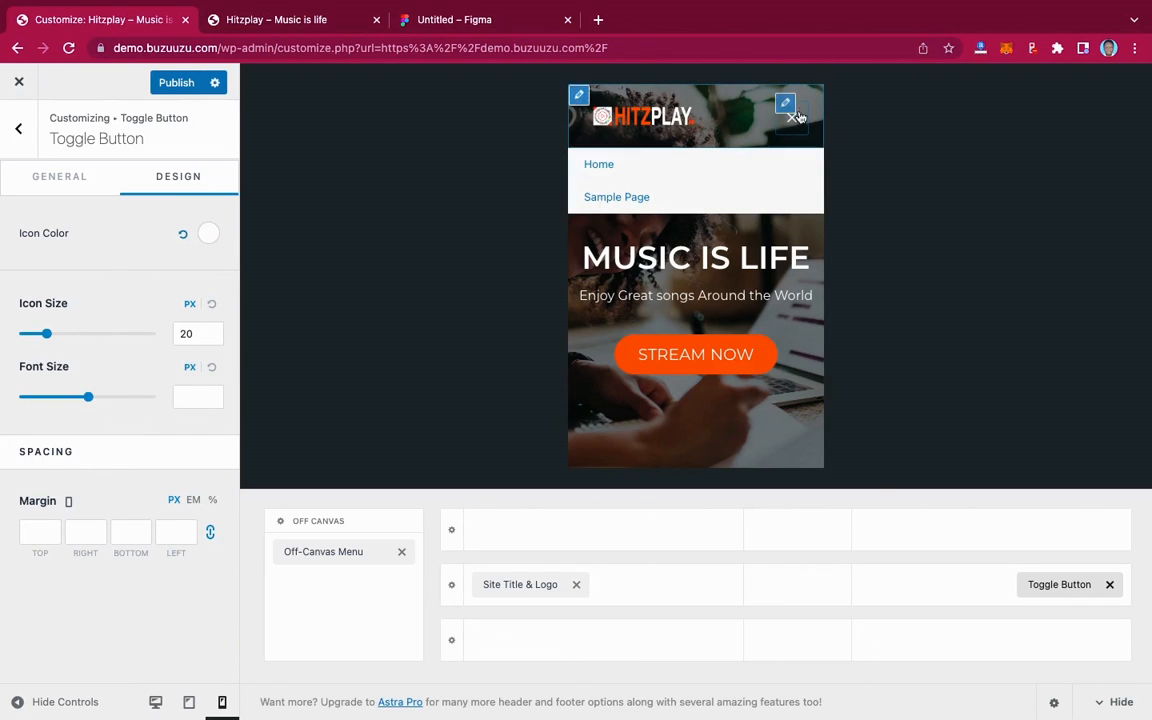
left_click(794, 118)
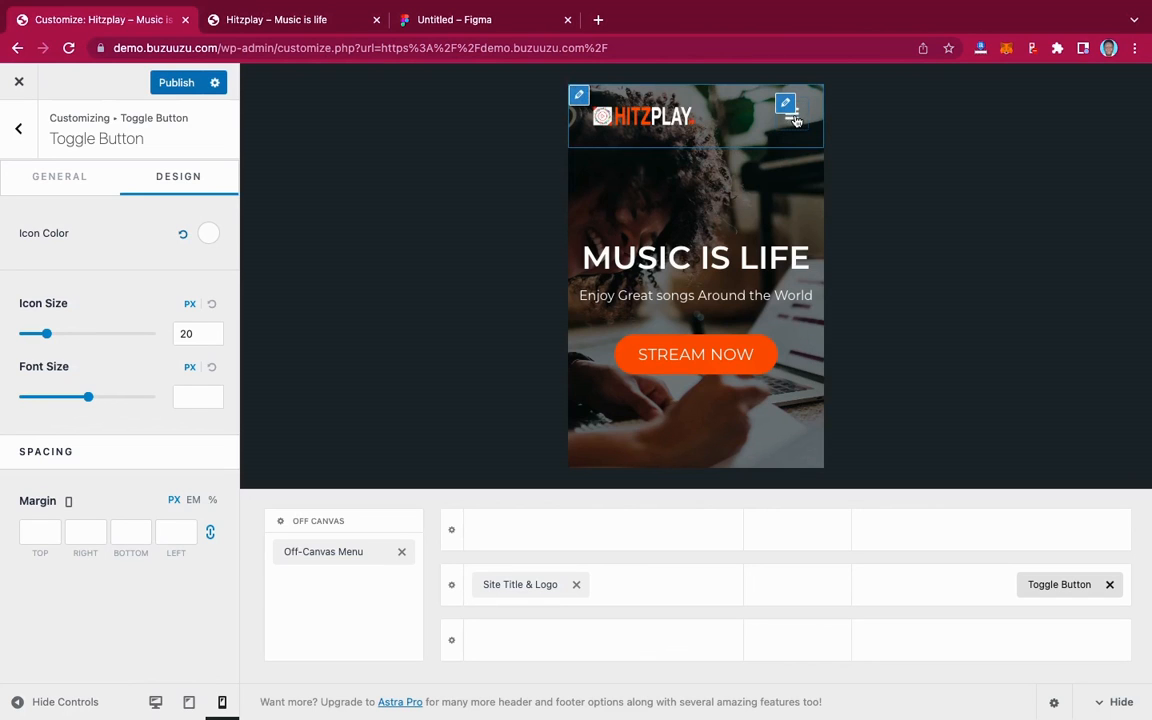
Assign Main Menu to the Off-Canvas Menu location and publish the customizer changes.
left_click(344, 553)
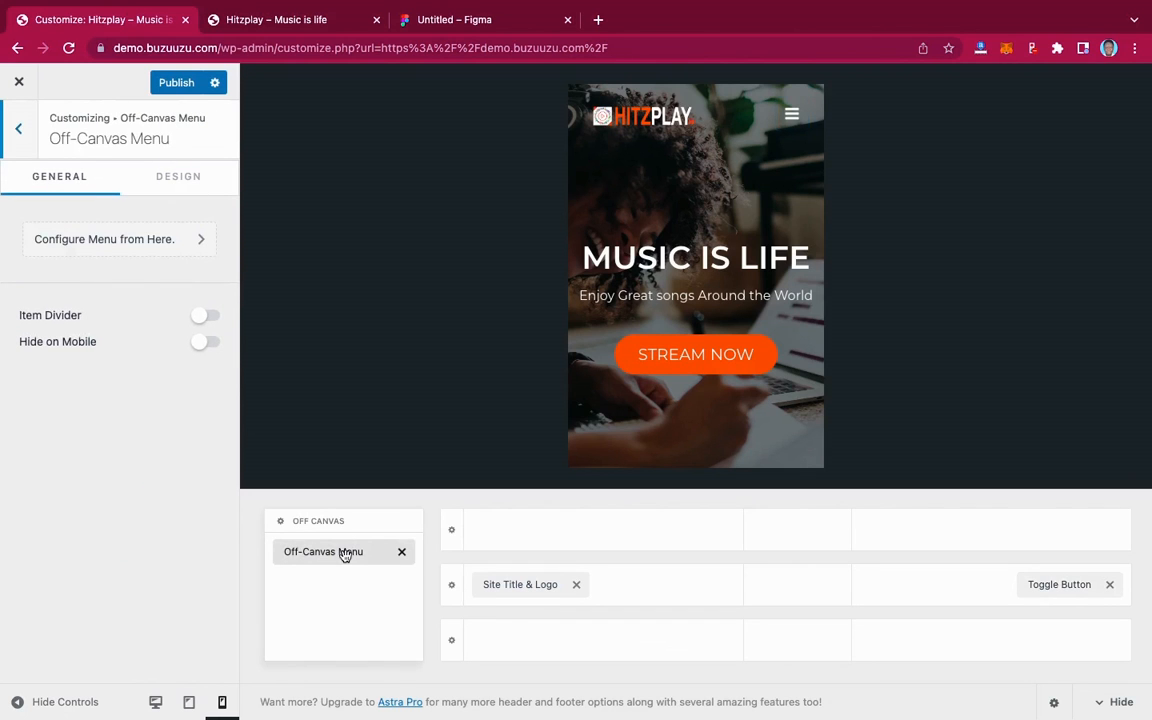
left_click(149, 240)
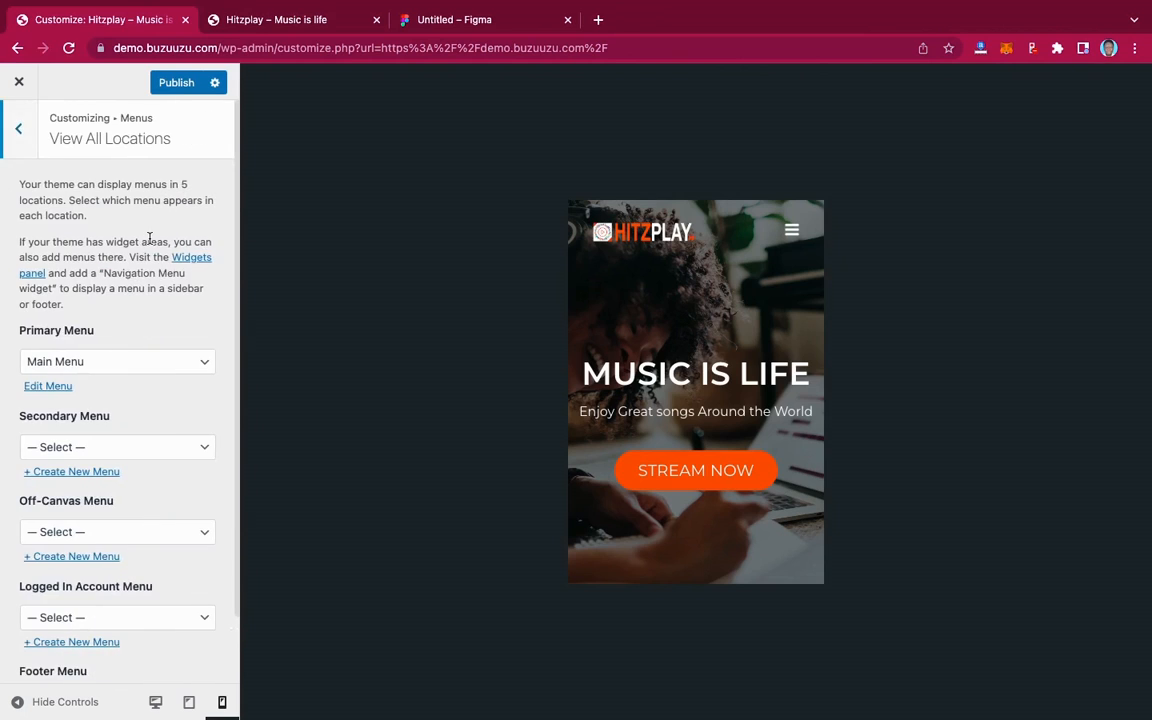
scroll(103, 437, "down", 2)
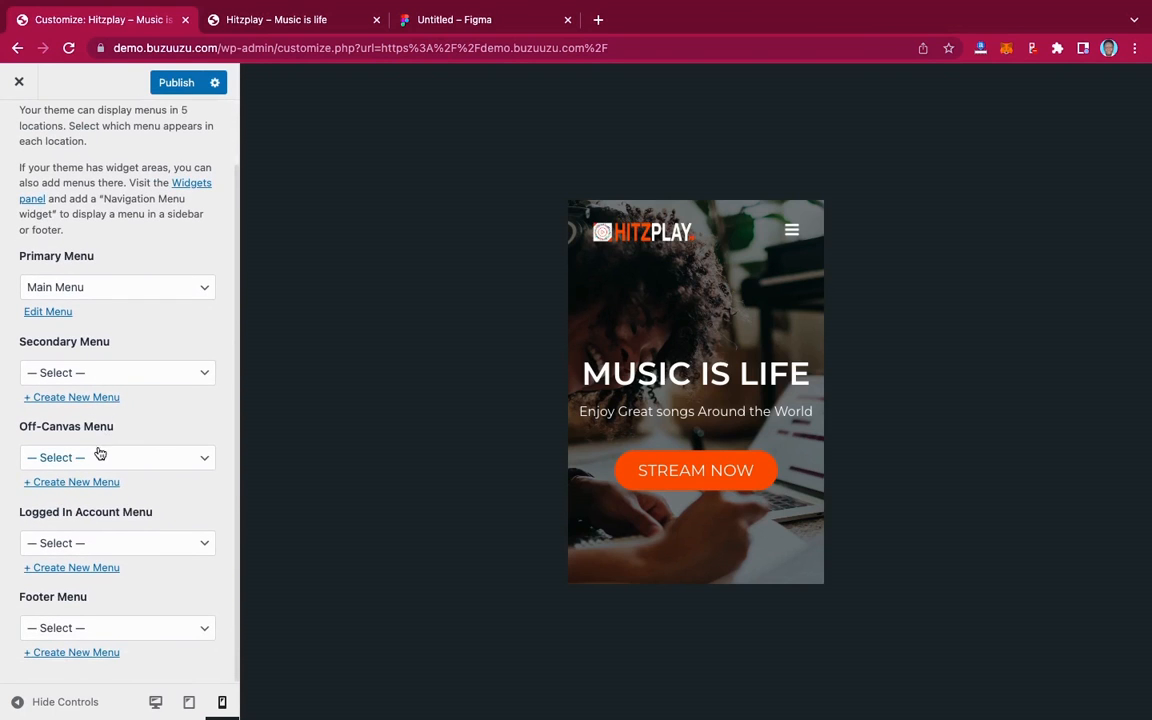
left_click(100, 455)
left_click(89, 480)
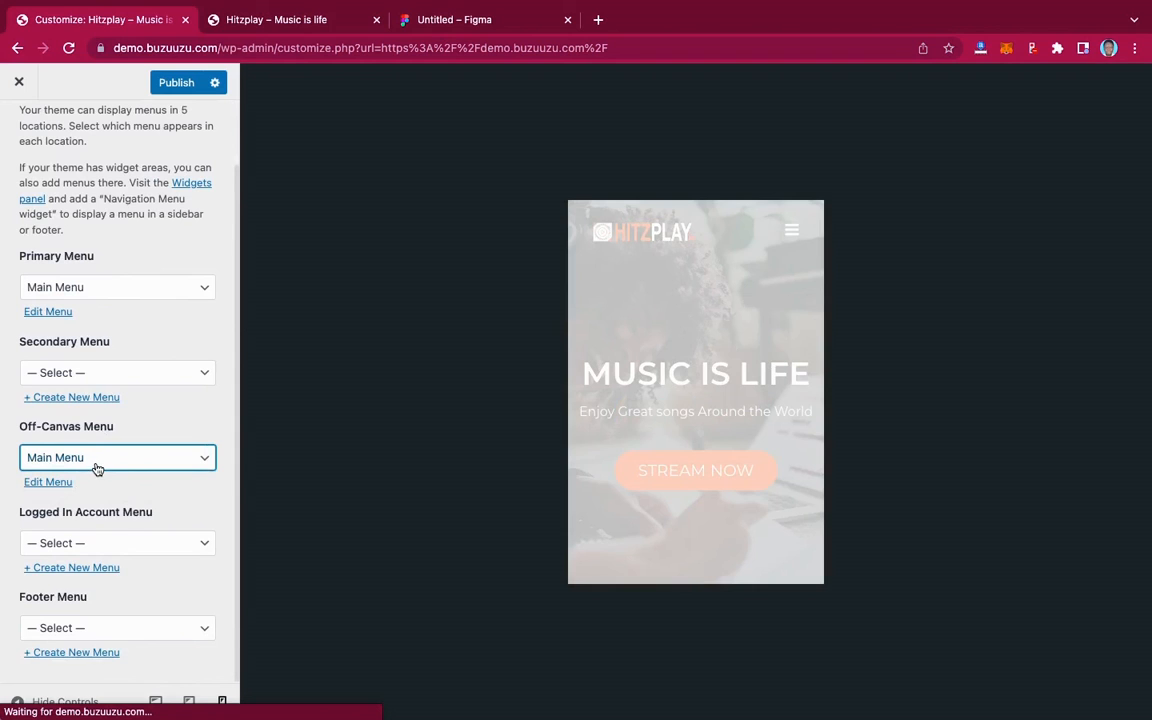
left_click(178, 86)
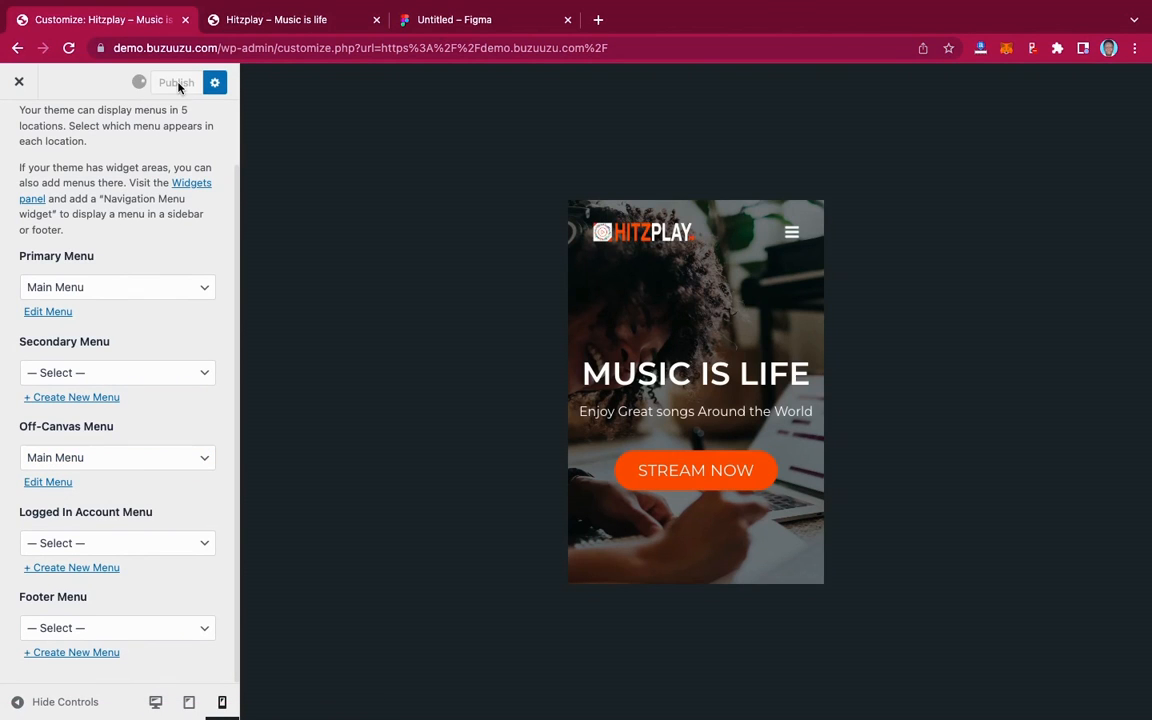
Return to the Header Builder and expand the mobile menu in the preview to check its items.
scroll(100, 220, "up", 2)
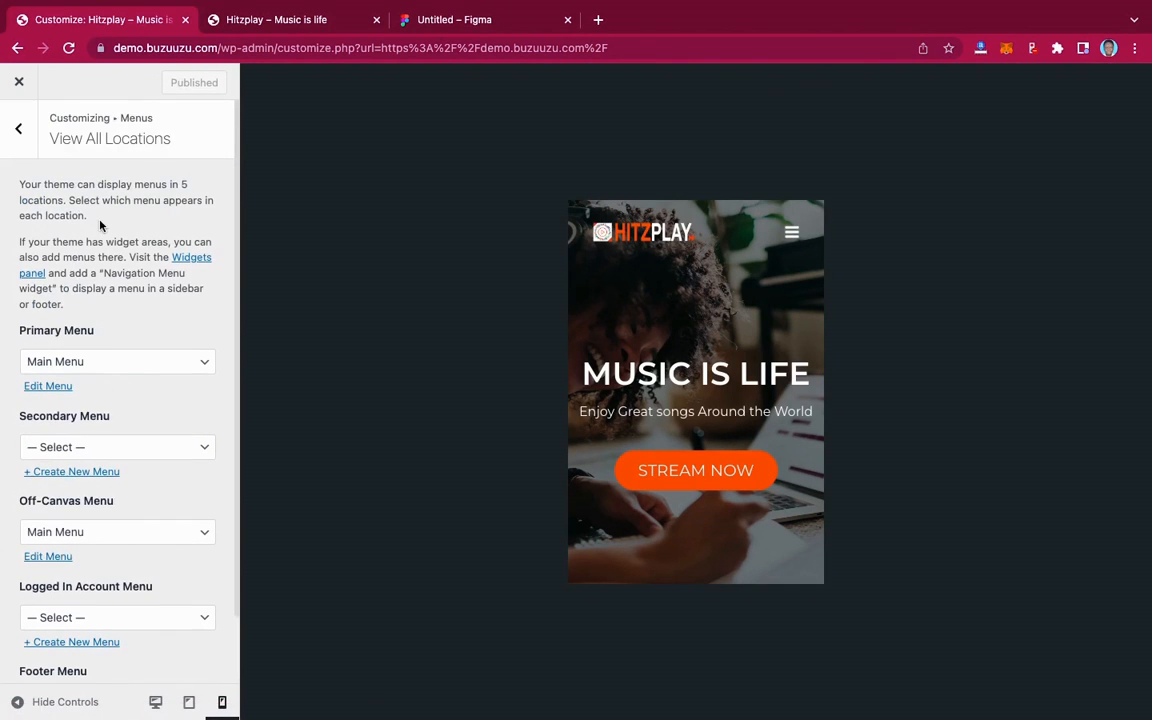
left_click(20, 124)
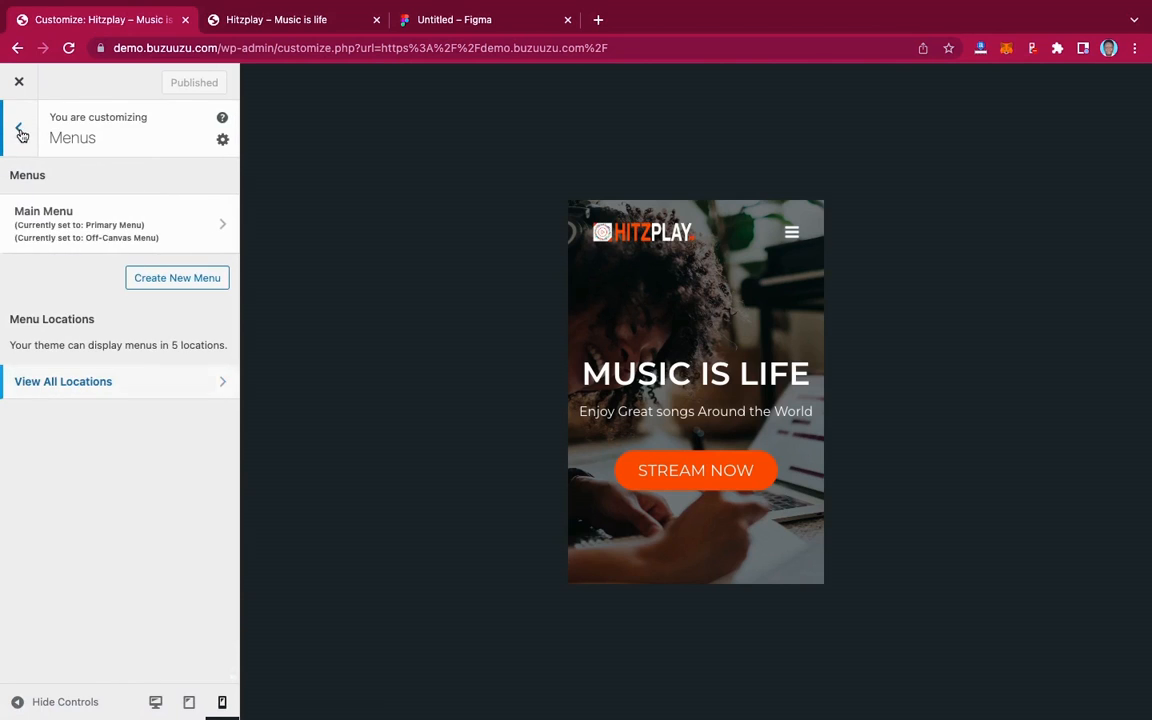
left_click(20, 128)
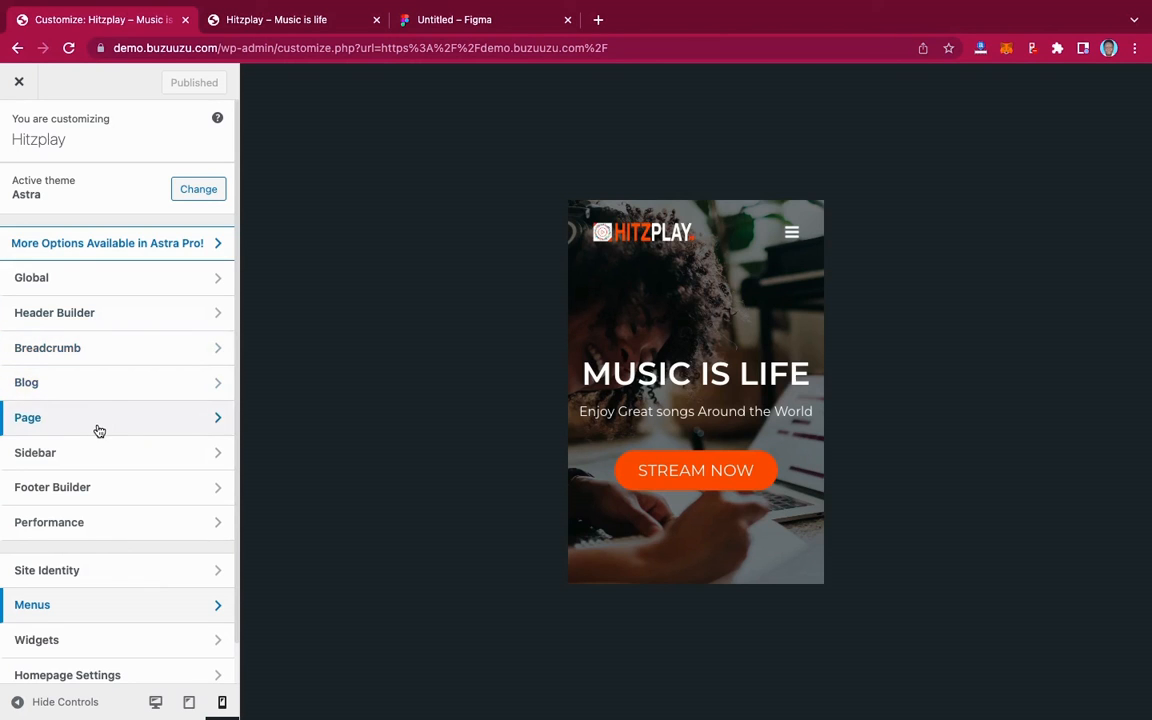
left_click(144, 316)
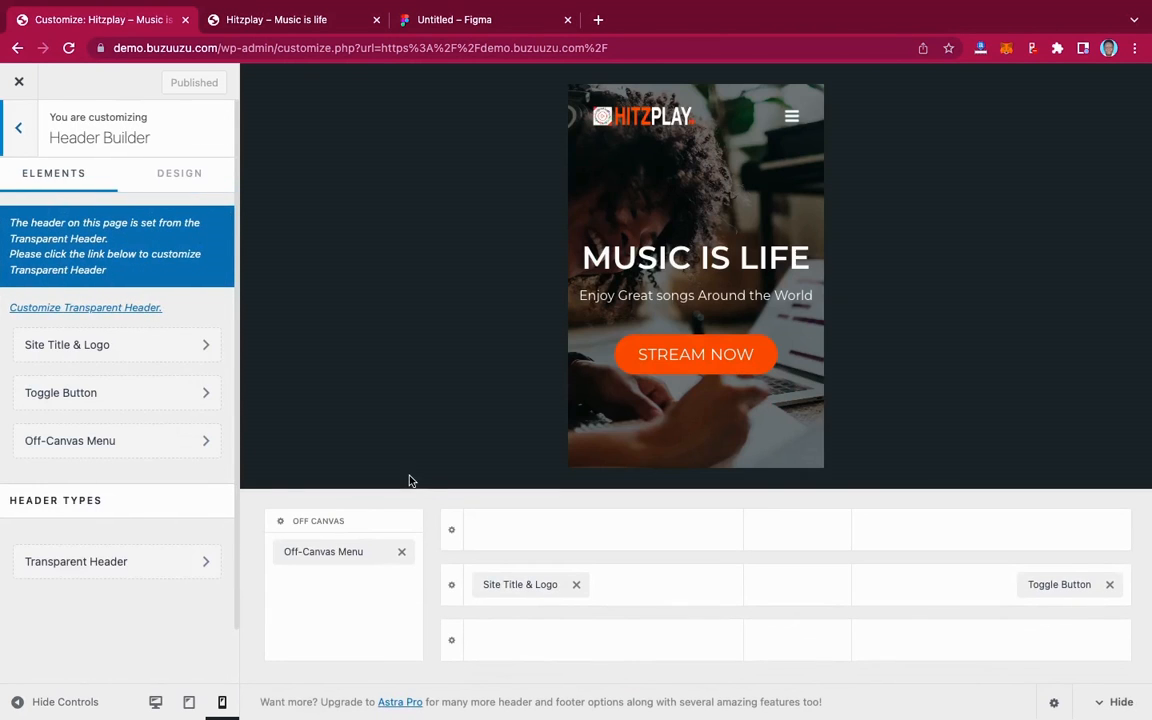
left_click(789, 110)
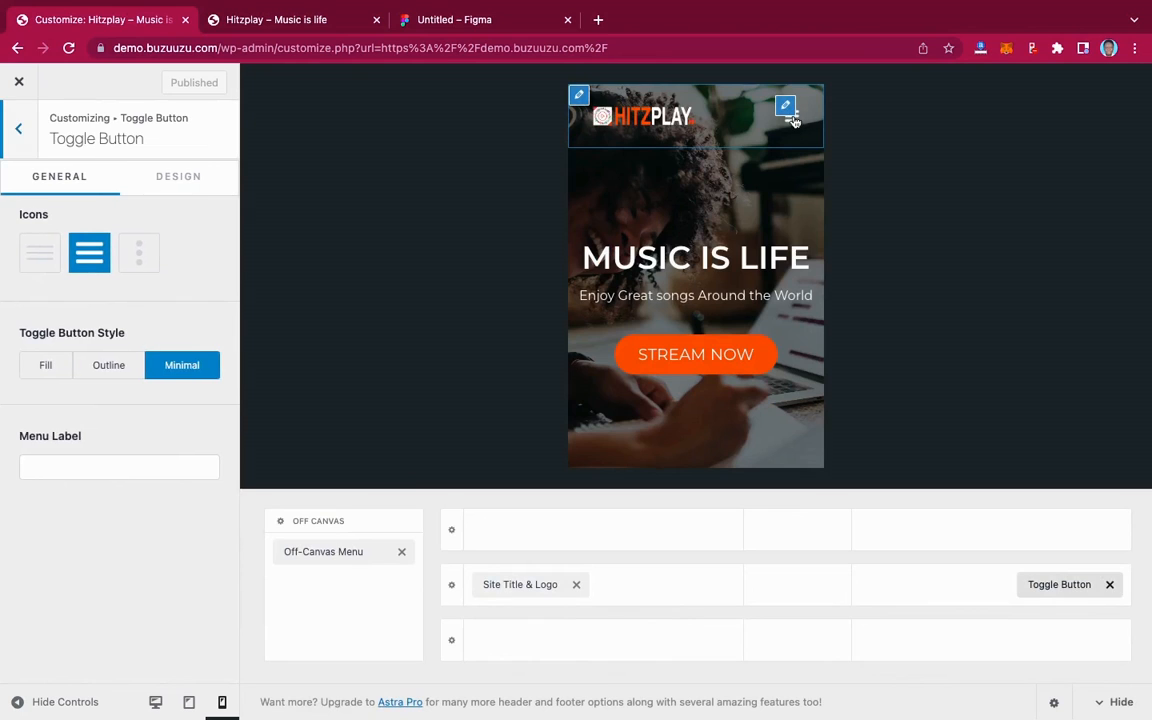
left_click(791, 115)
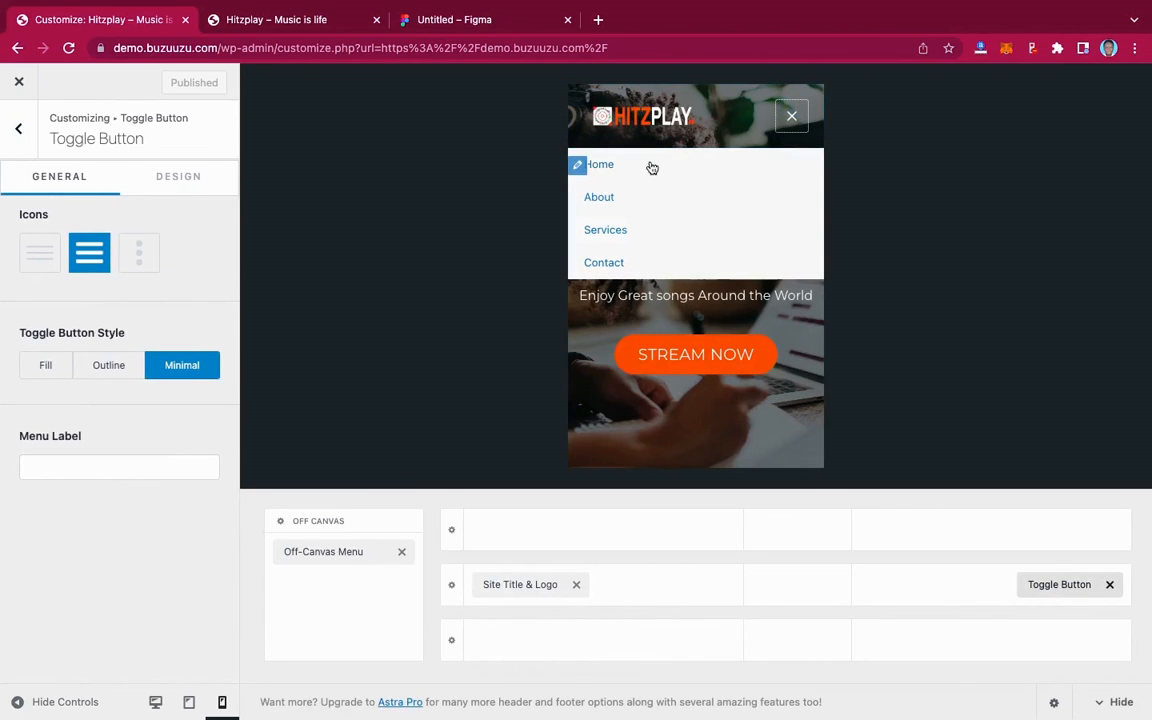
Change the off-canvas header type to Flyout and test opening and closing the mobile menu.
left_click(330, 525)
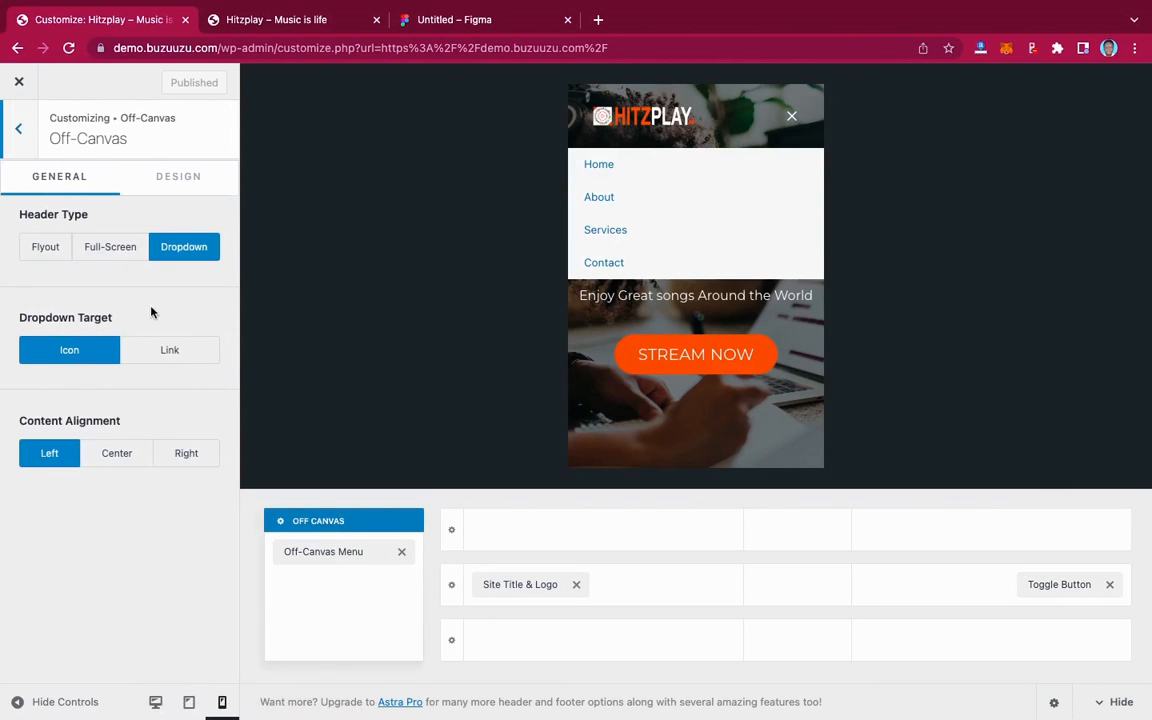
left_click(48, 250)
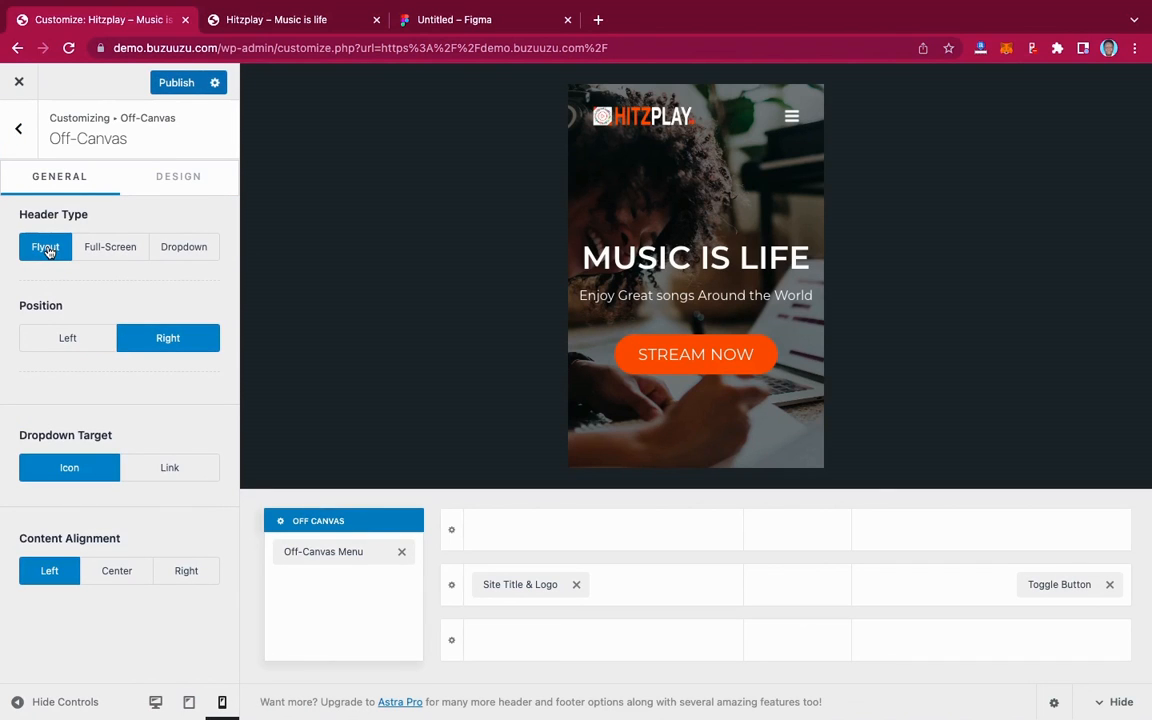
left_click(792, 122)
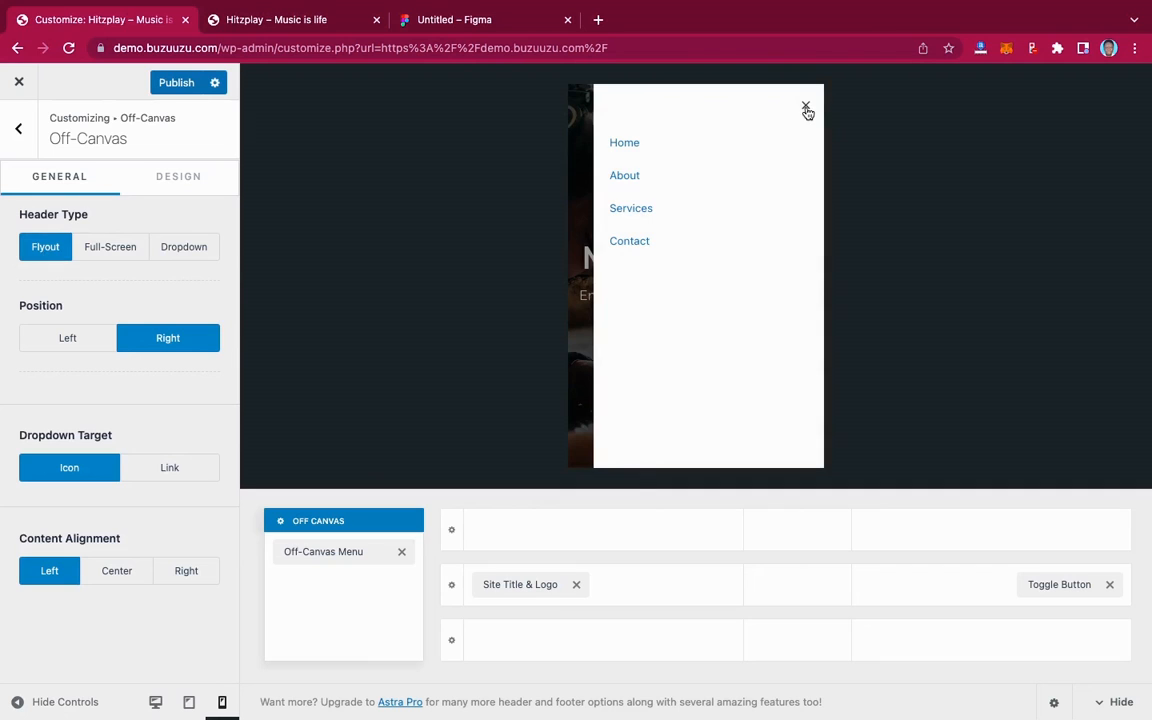
left_click(805, 106)
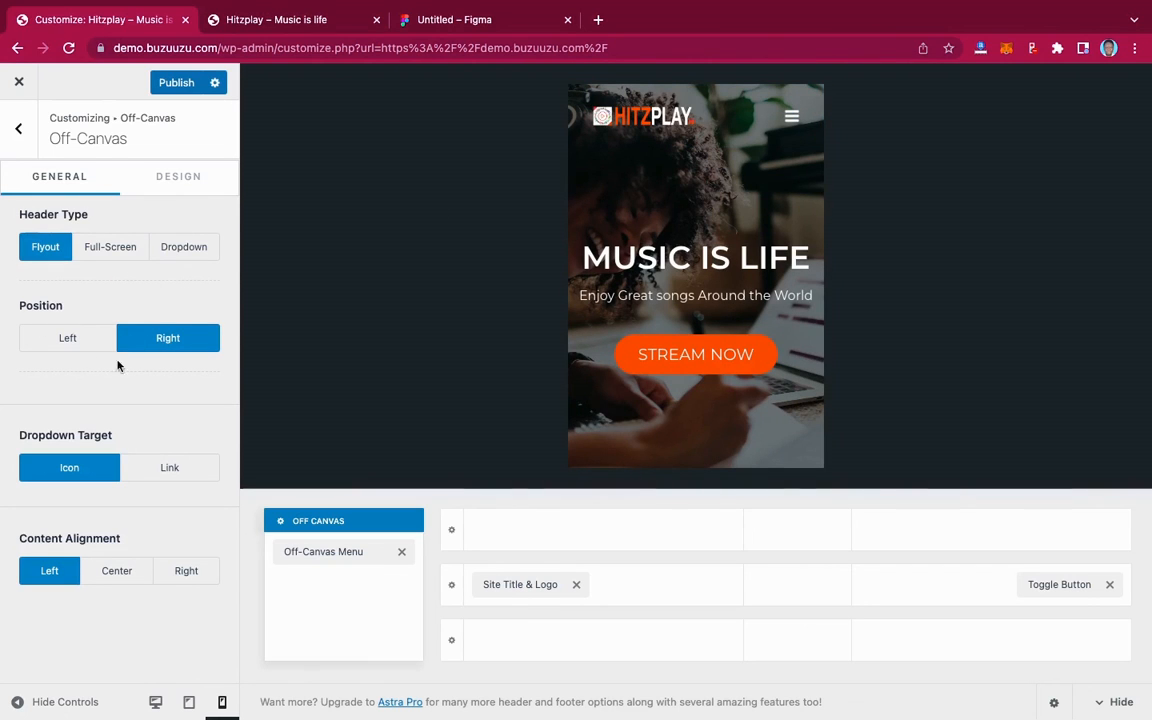
Set the off-canvas panel's background color to black.
left_click(180, 186)
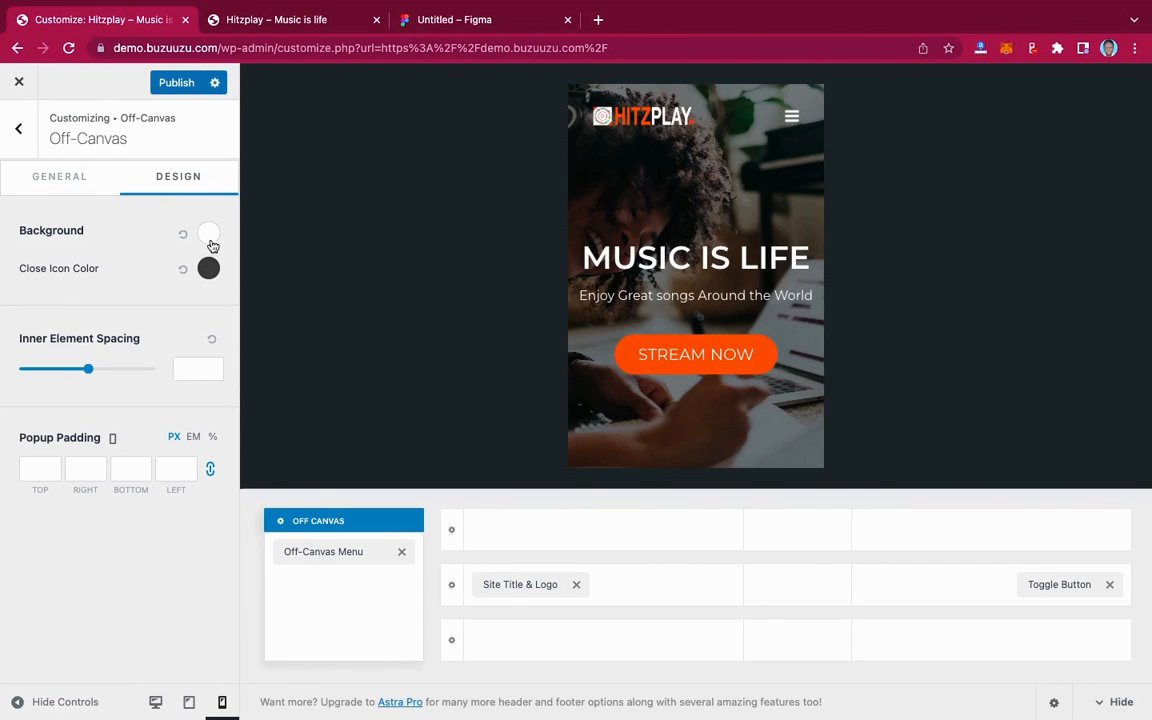
left_click(209, 236)
left_click(30, 516)
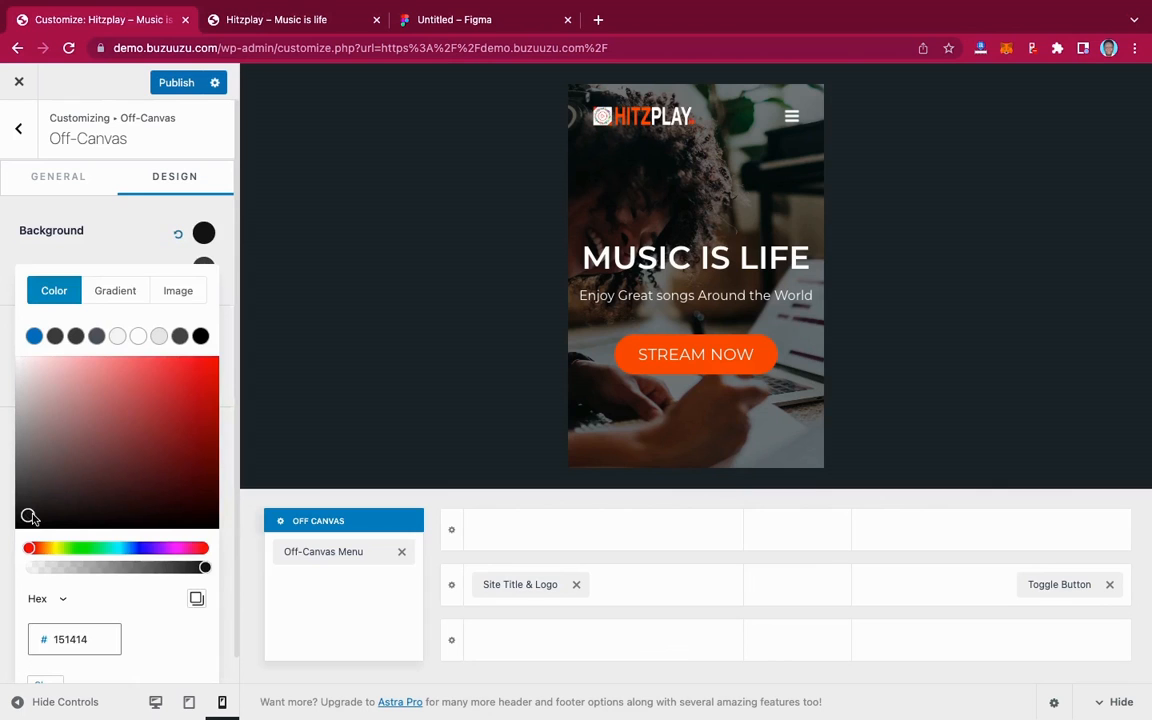
left_click_drag(30, 516, 13, 527)
left_click(13, 527)
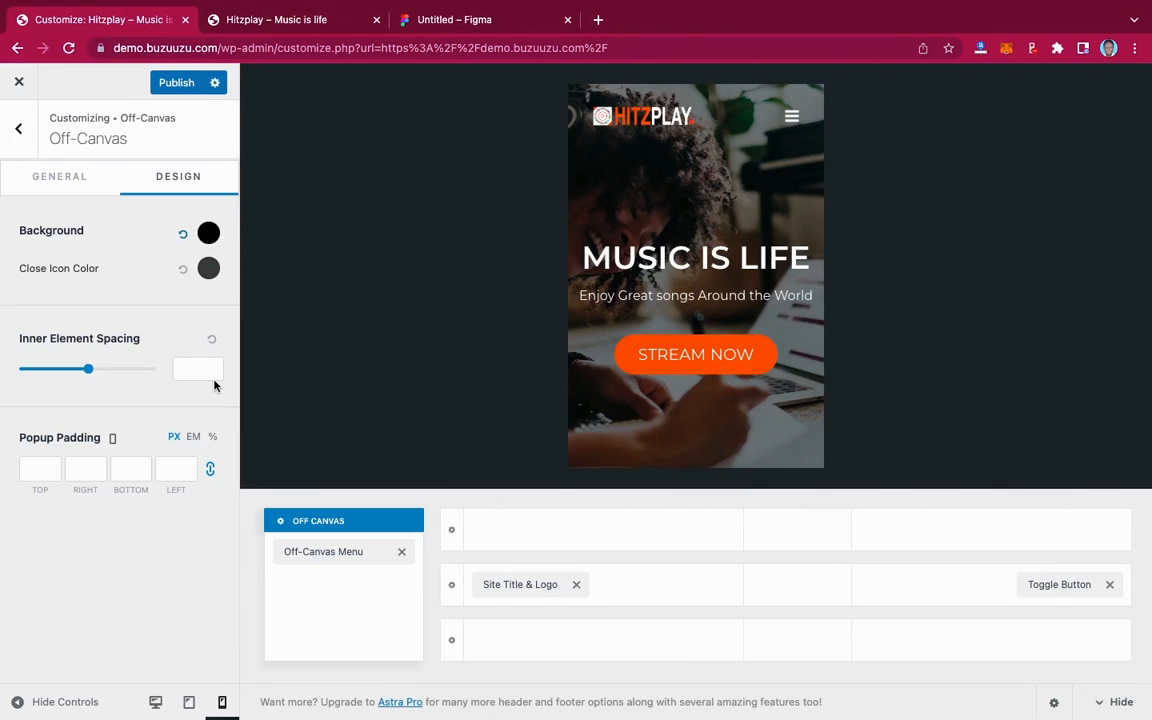
Set the off-canvas panel's close icon color to white.
left_click(209, 270)
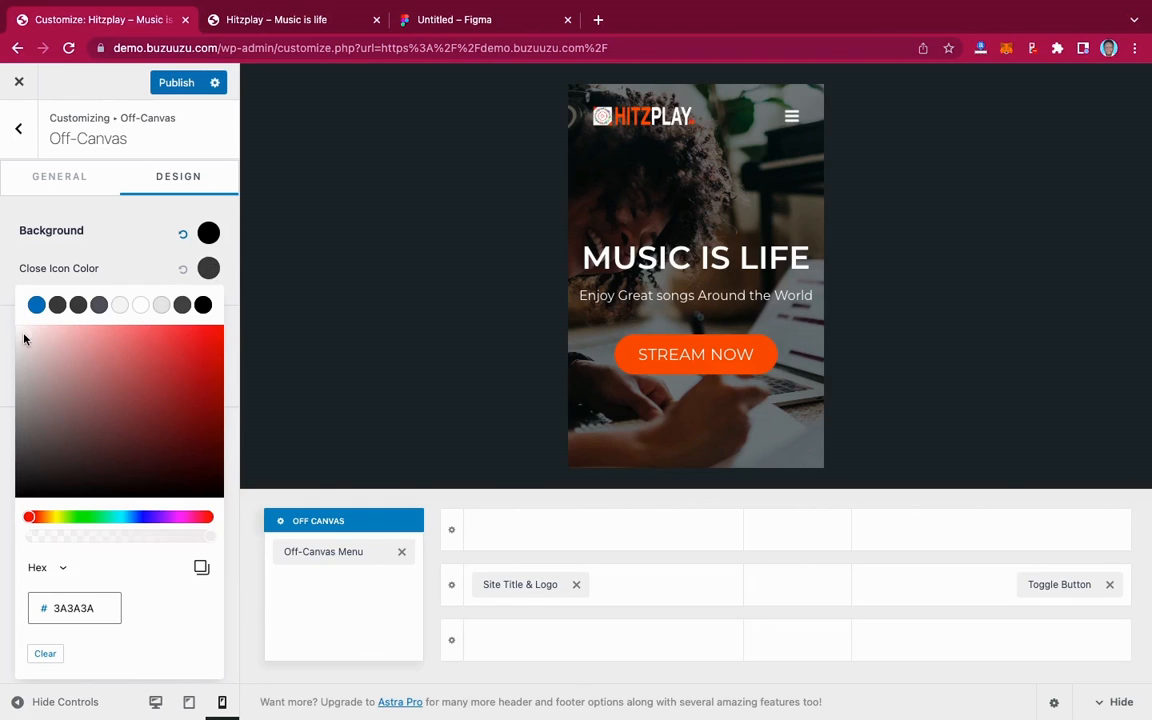
left_click_drag(26, 337, 5, 320)
left_click(4, 287)
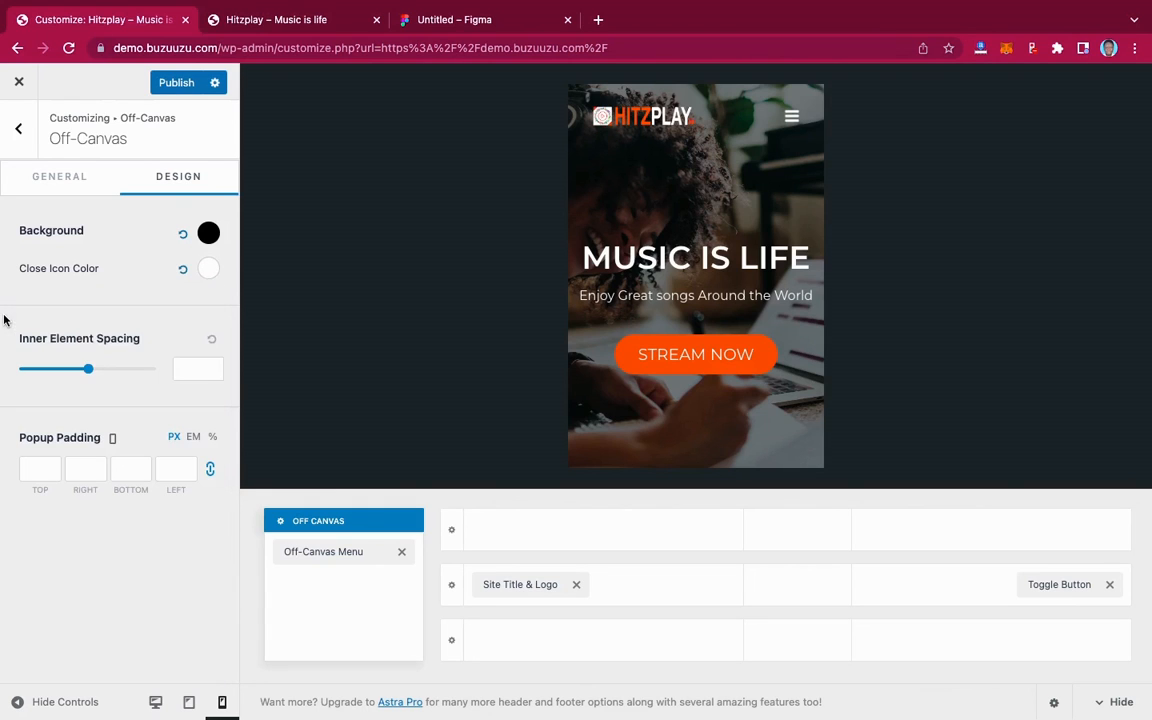
Make the off-canvas background a semi-transparent black, 000000B0, and test opening and closing the mobile menu in the preview.
left_click(209, 234)
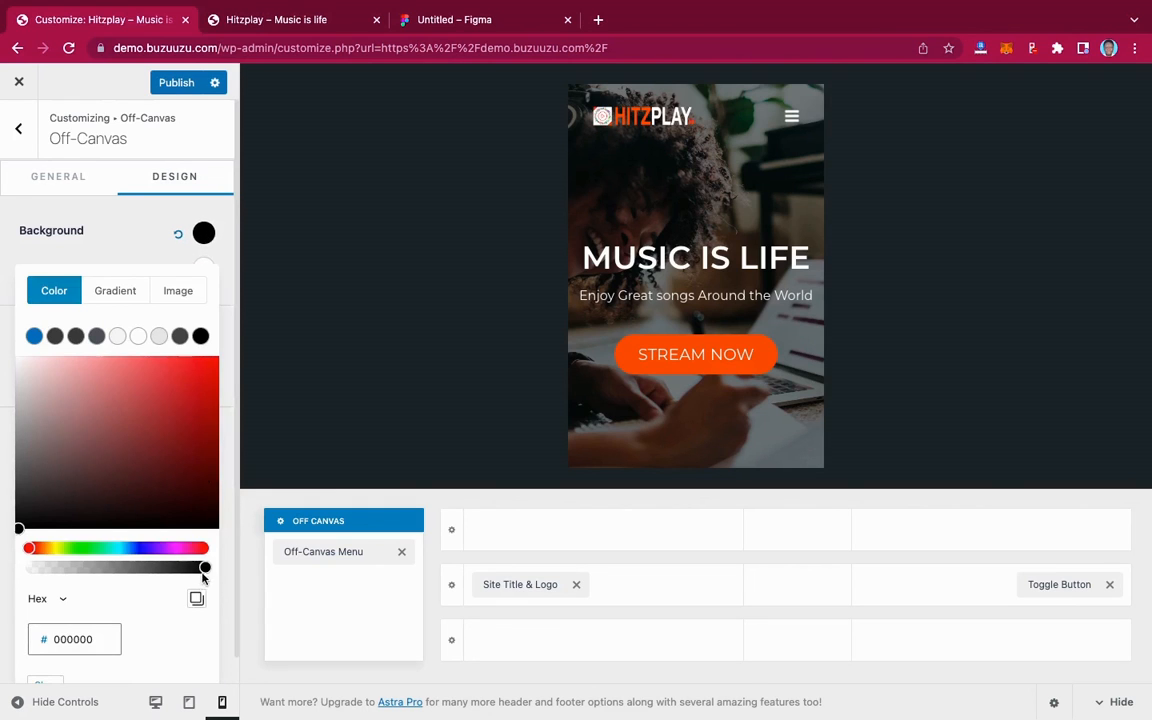
left_click_drag(202, 572, 151, 573)
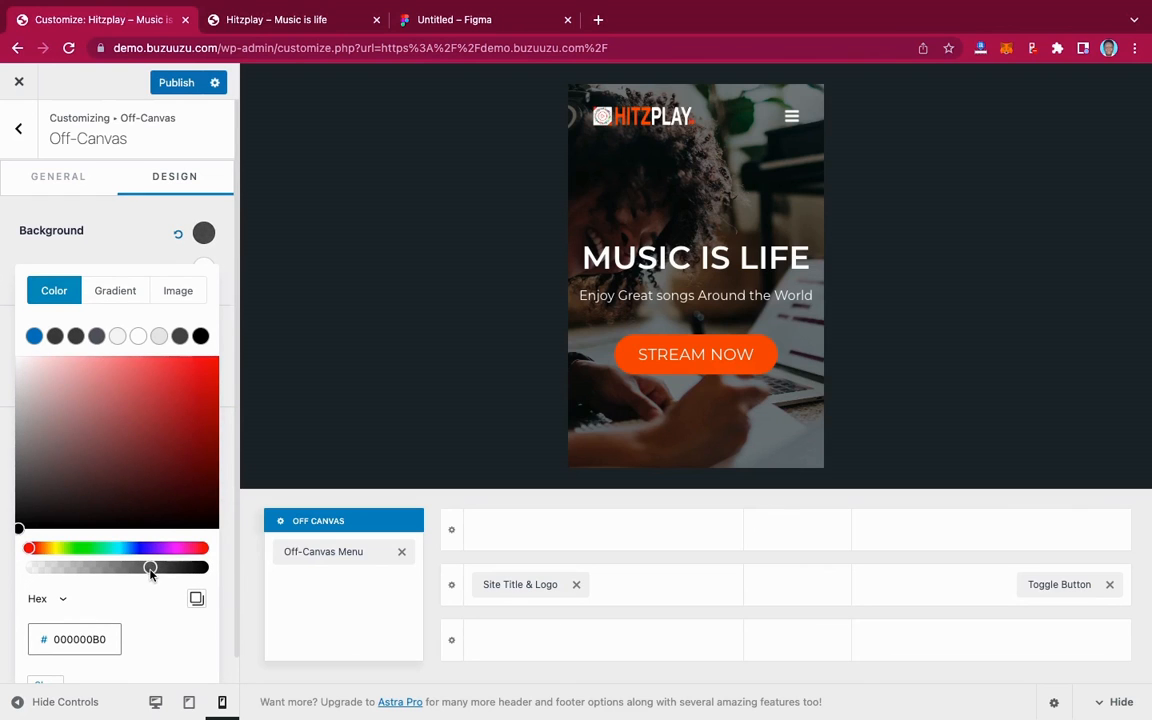
left_click(113, 225)
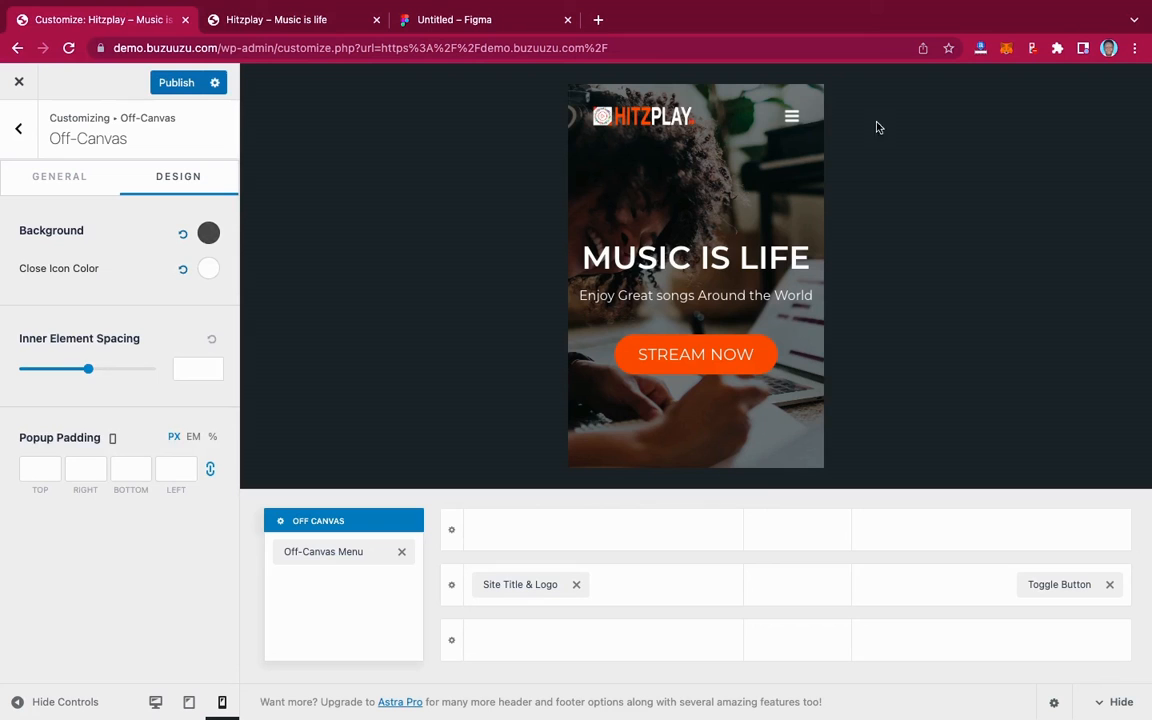
left_click(786, 107)
left_click(797, 120)
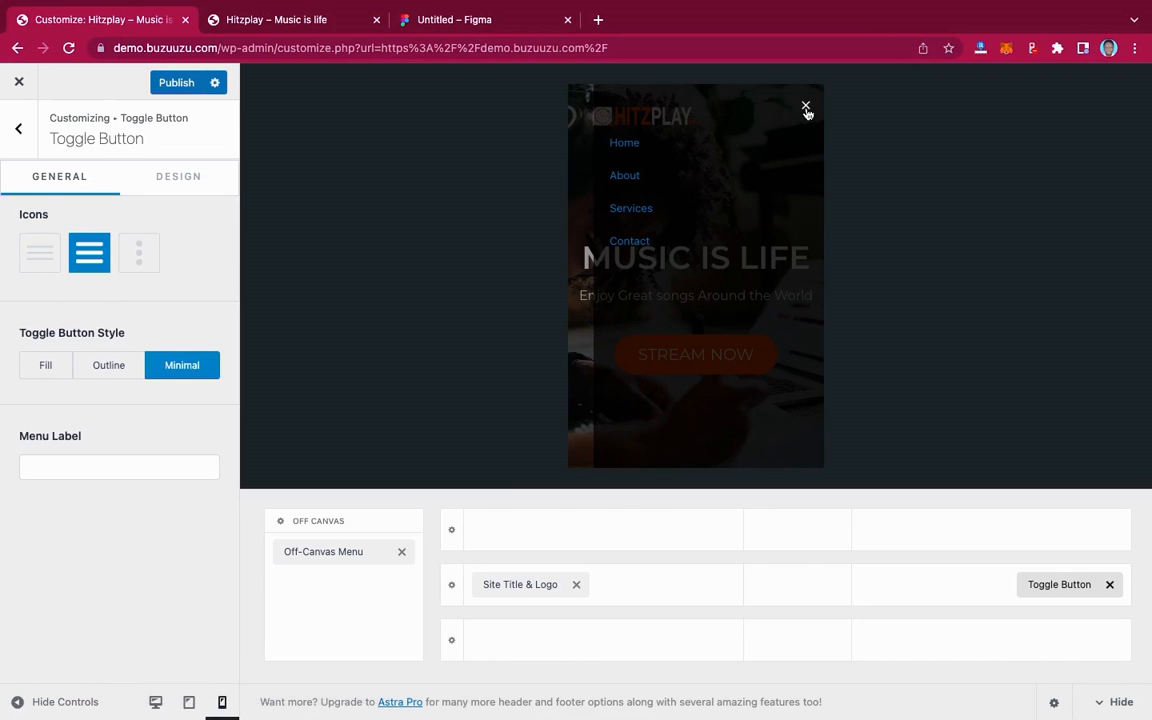
left_click(806, 107)
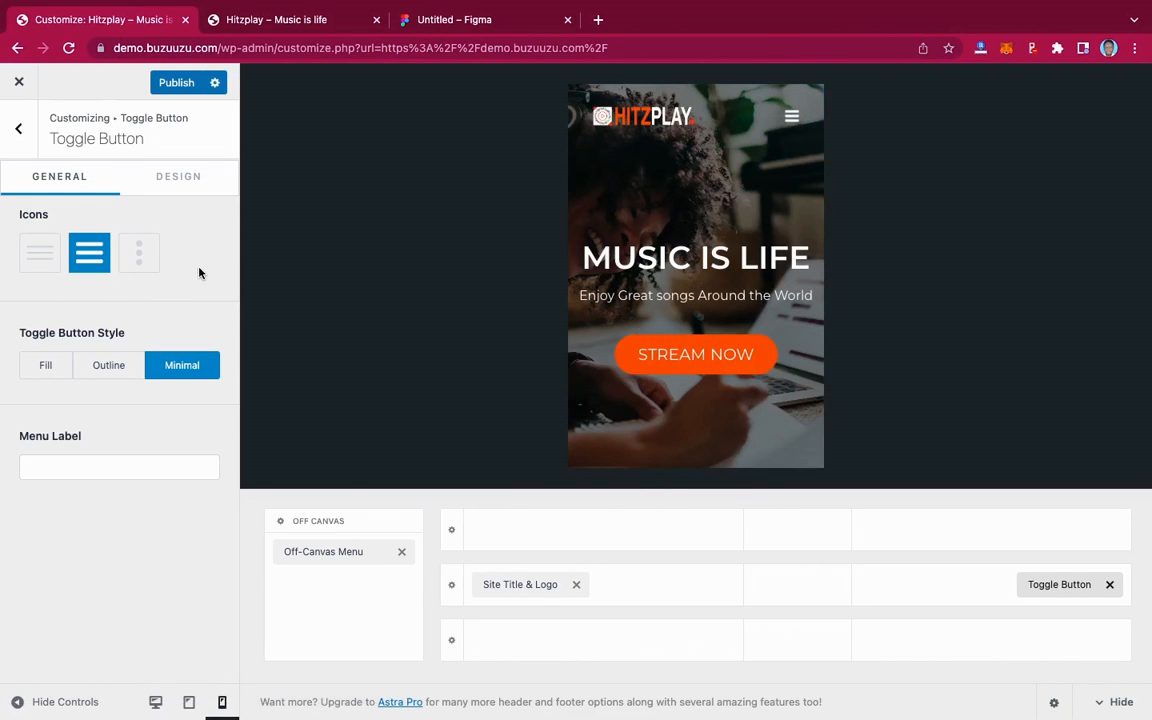
Set the normal link color of the Off-Canvas Menu to white.
left_click(318, 520)
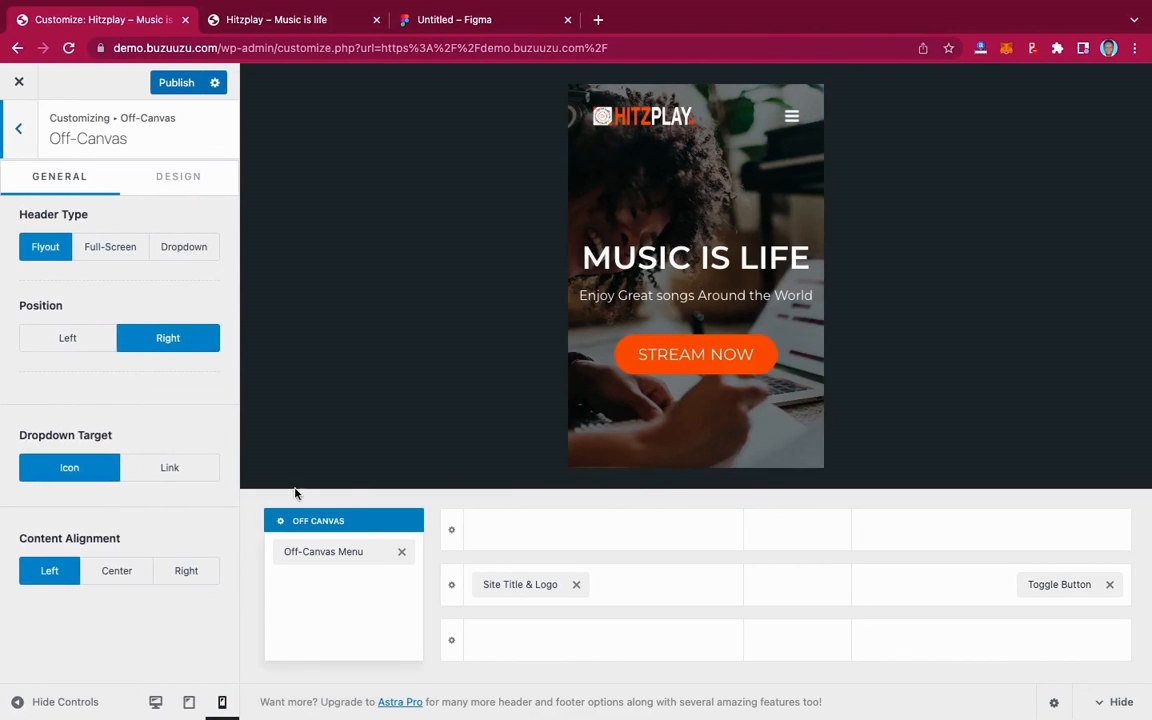
left_click(179, 190)
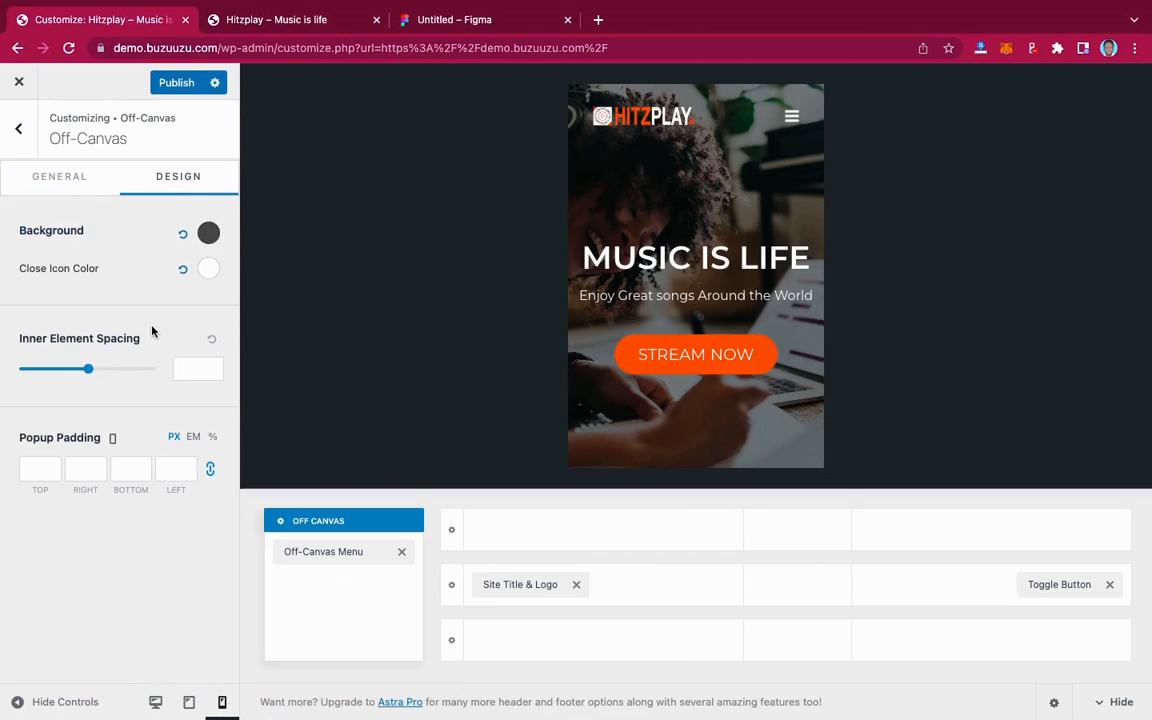
left_click(314, 551)
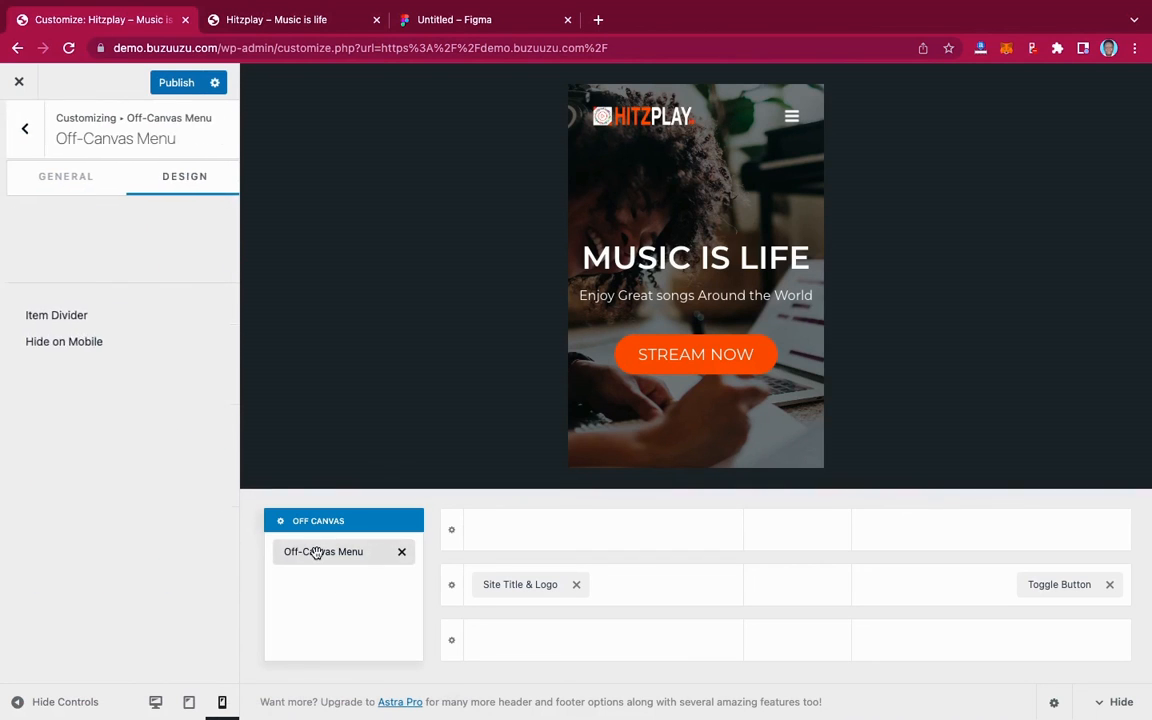
left_click(175, 177)
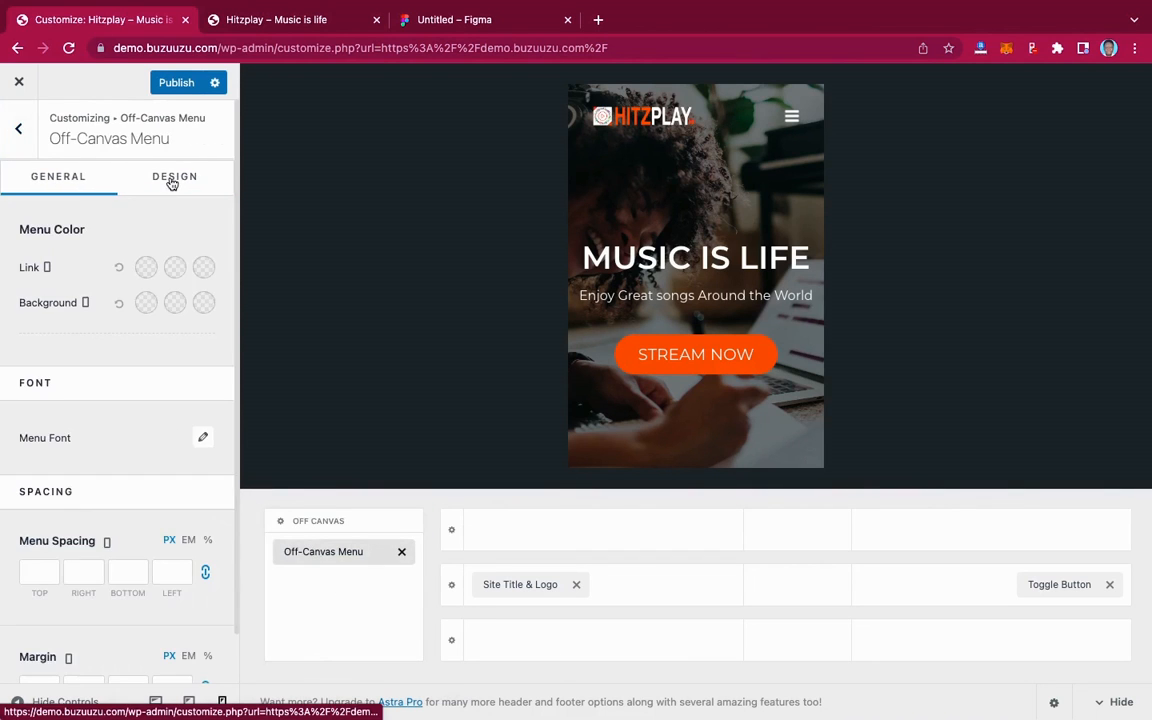
left_click(146, 268)
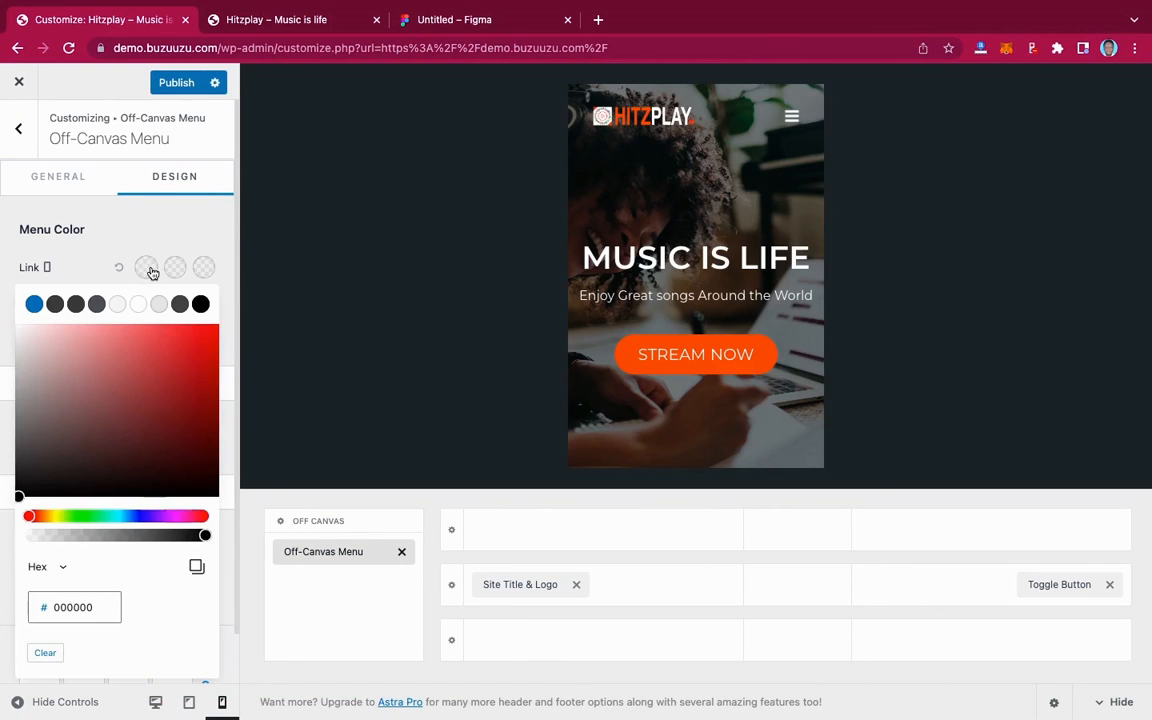
left_click(9, 321)
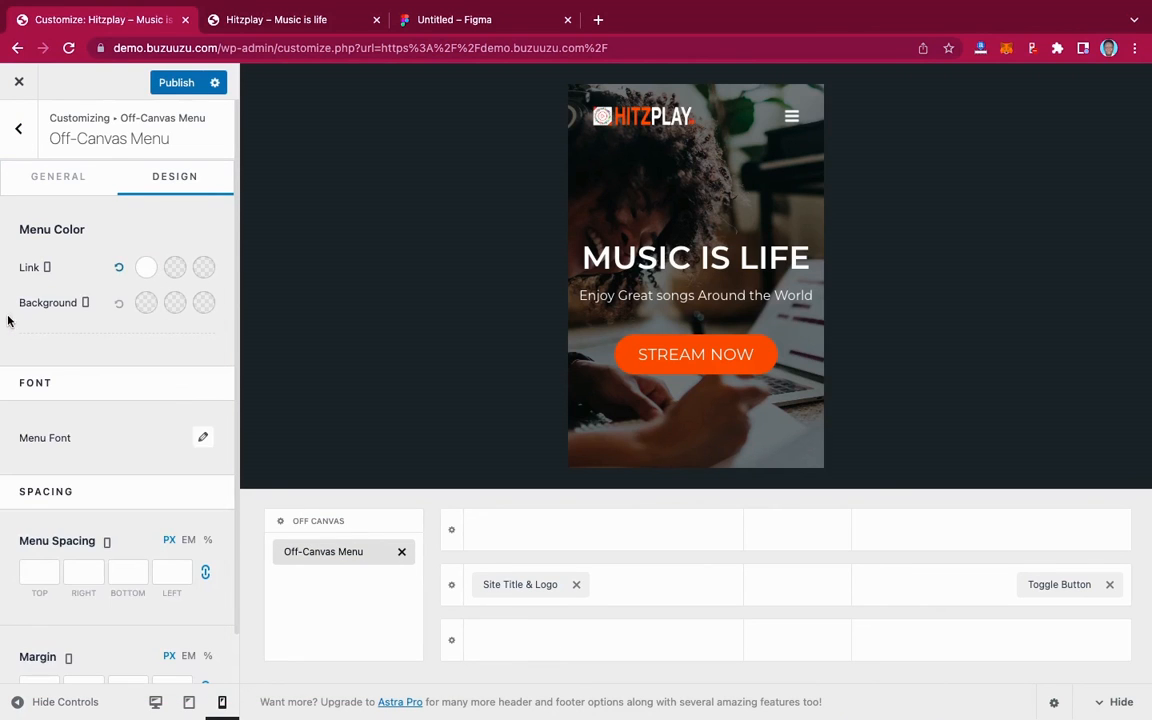
Set the Off-Canvas Menu's hover and active link colors to orange FD6410.
left_click(175, 267)
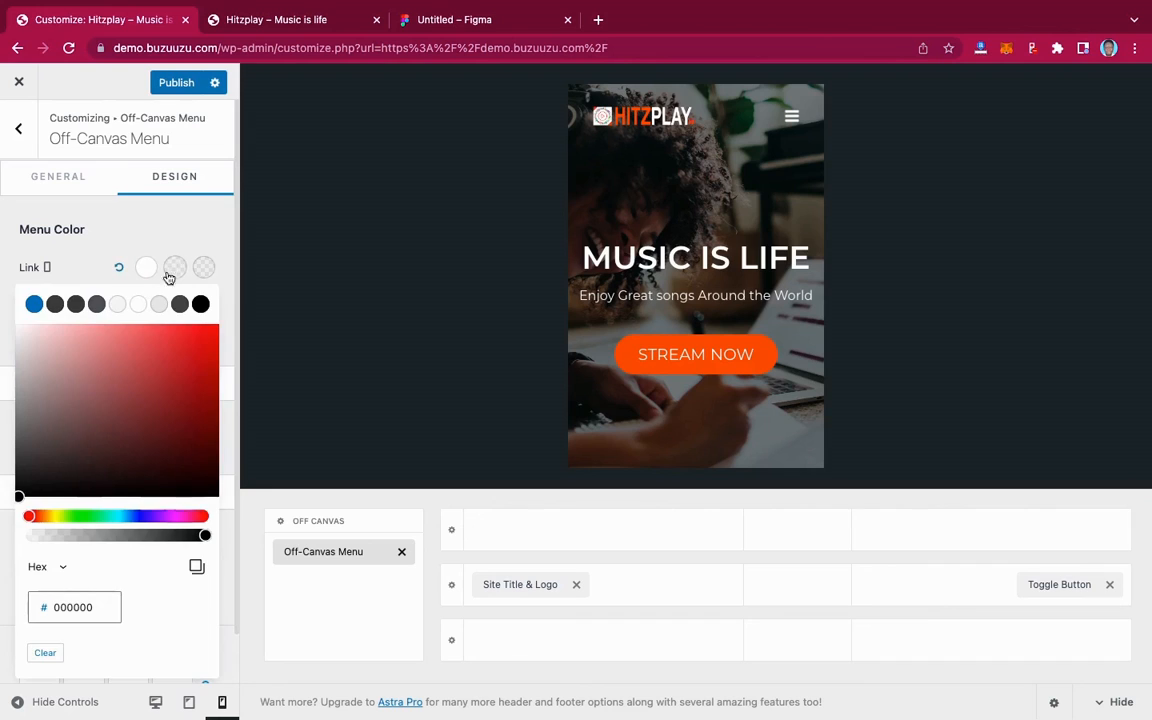
left_click(72, 607)
left_click_drag(72, 607, 49, 606)
type("FD4A10")
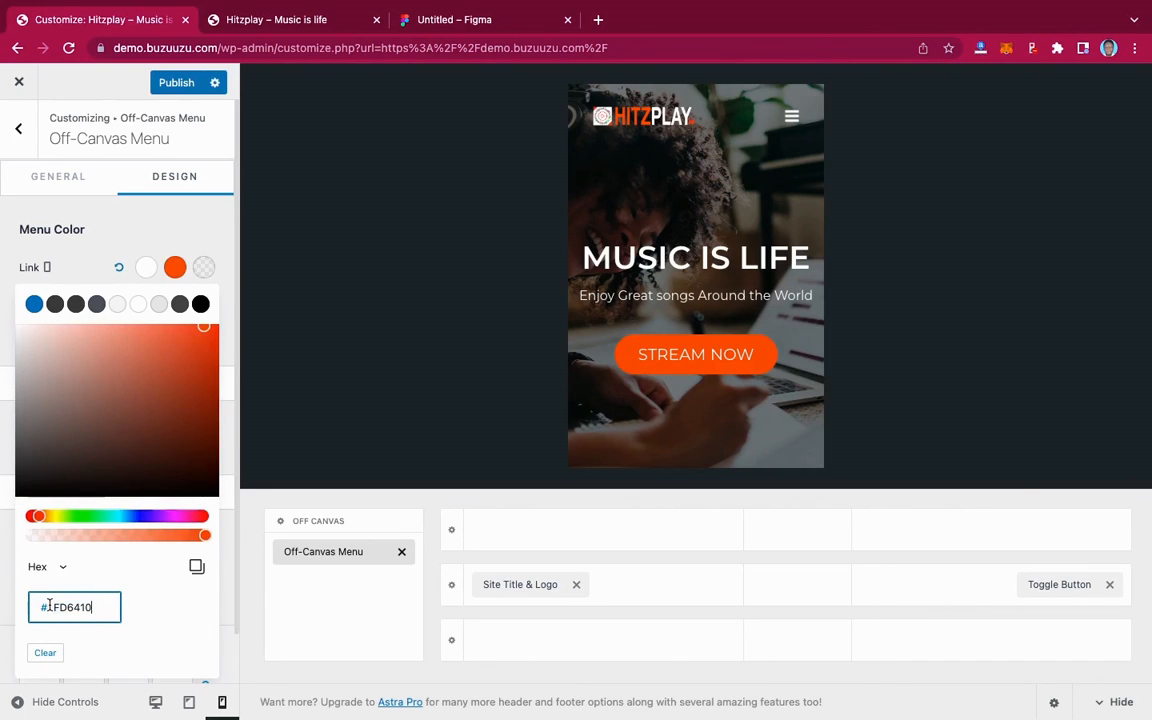
left_click(209, 266)
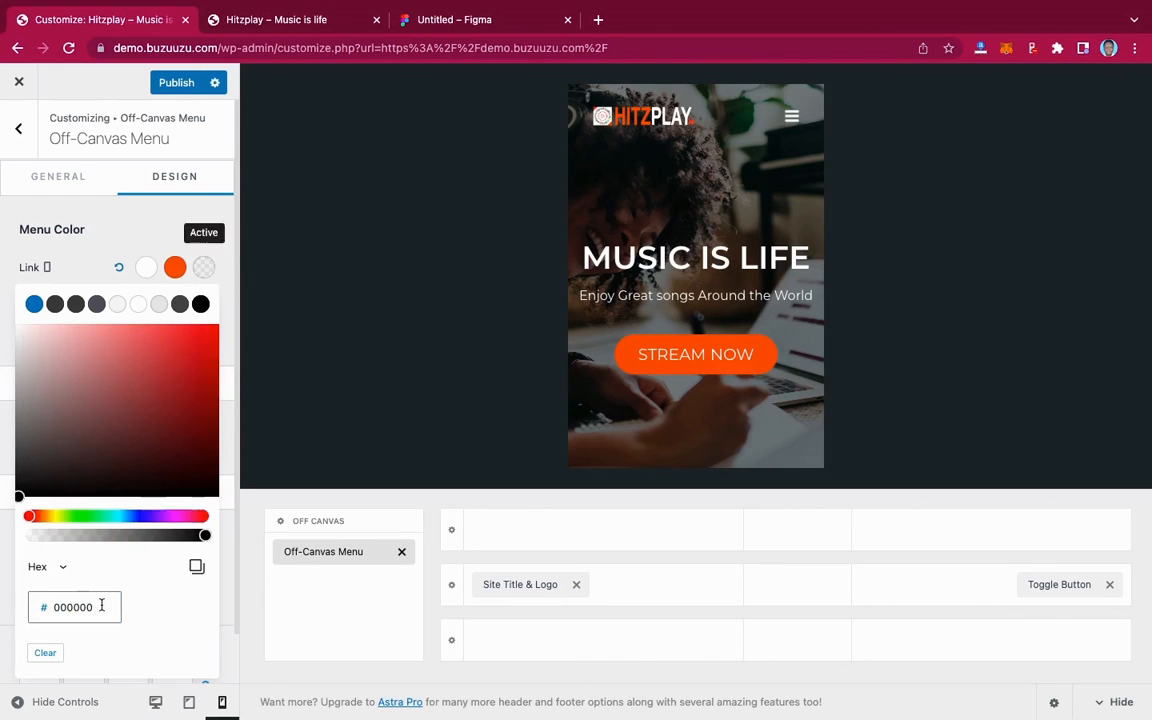
left_click_drag(103, 607, 30, 609)
type("fe6010")
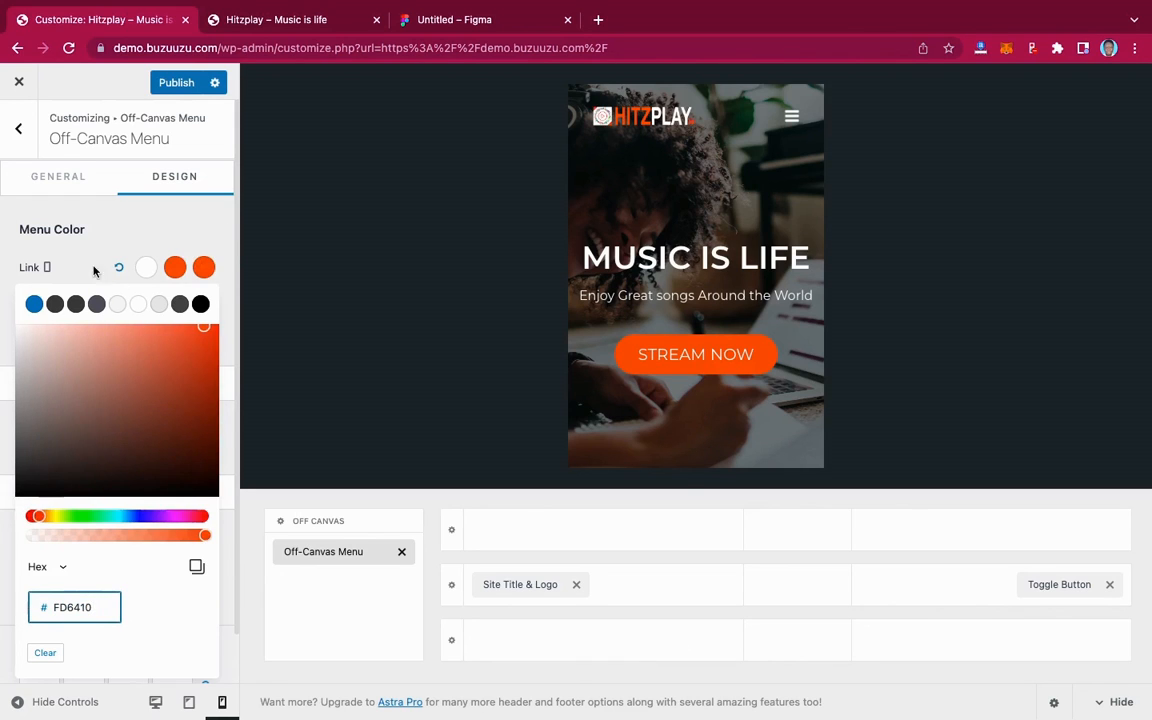
left_click(78, 270)
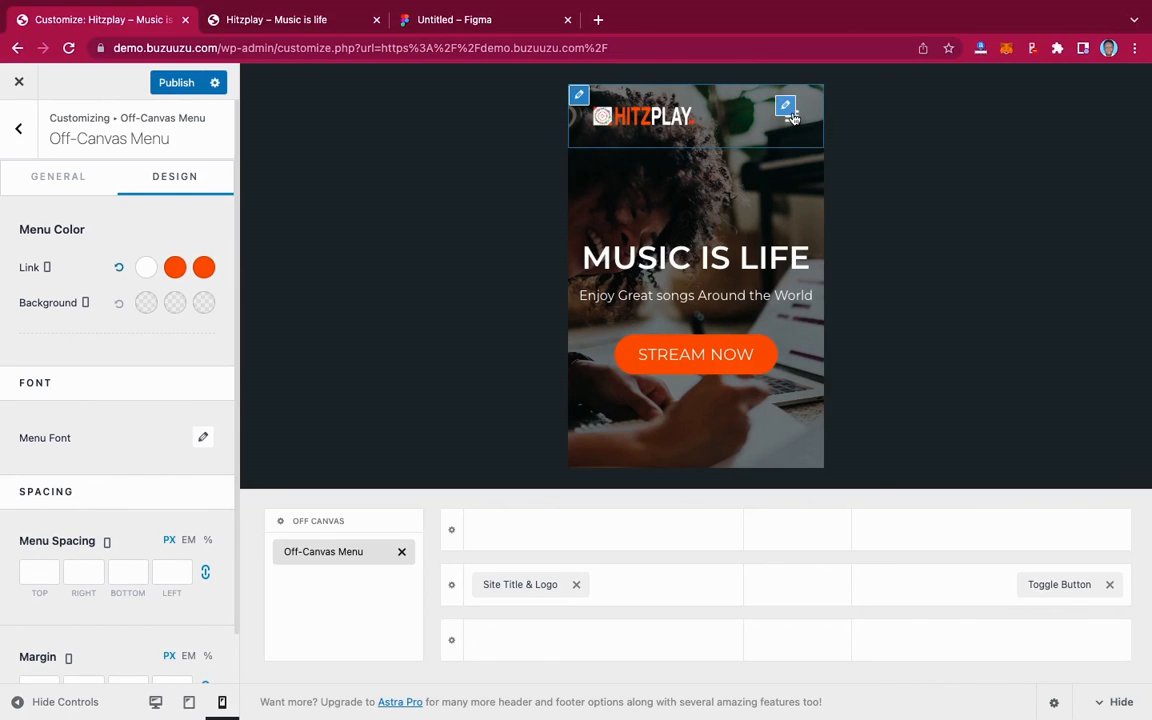
Open the mobile menu in the preview to check its link colors and close it again.
left_click(785, 106)
left_click(796, 120)
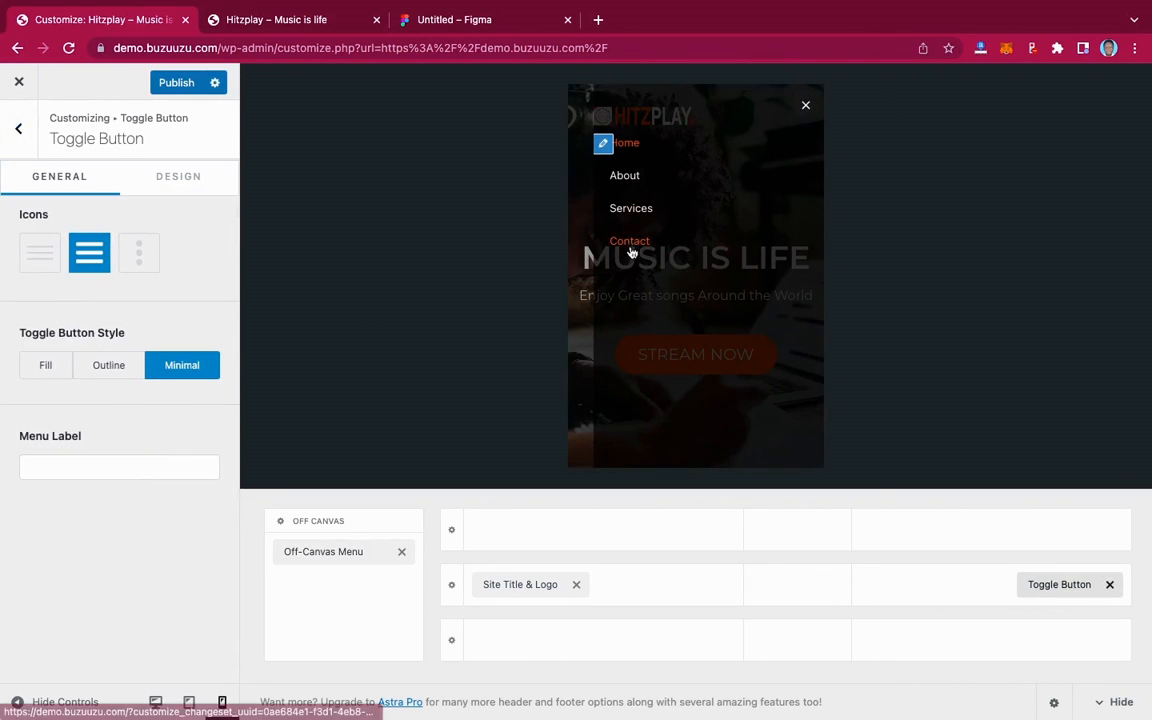
left_click(807, 107)
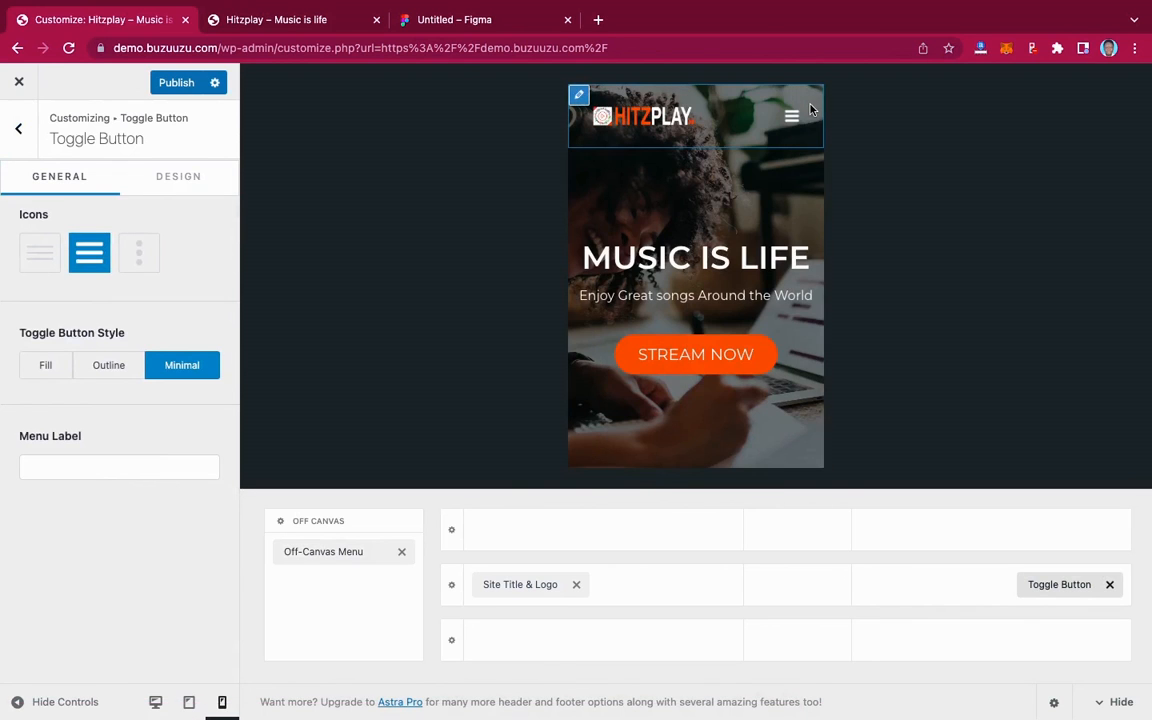
Change the off-canvas background to a more opaque black, 000000CC, and publish the customizer changes.
left_click(362, 521)
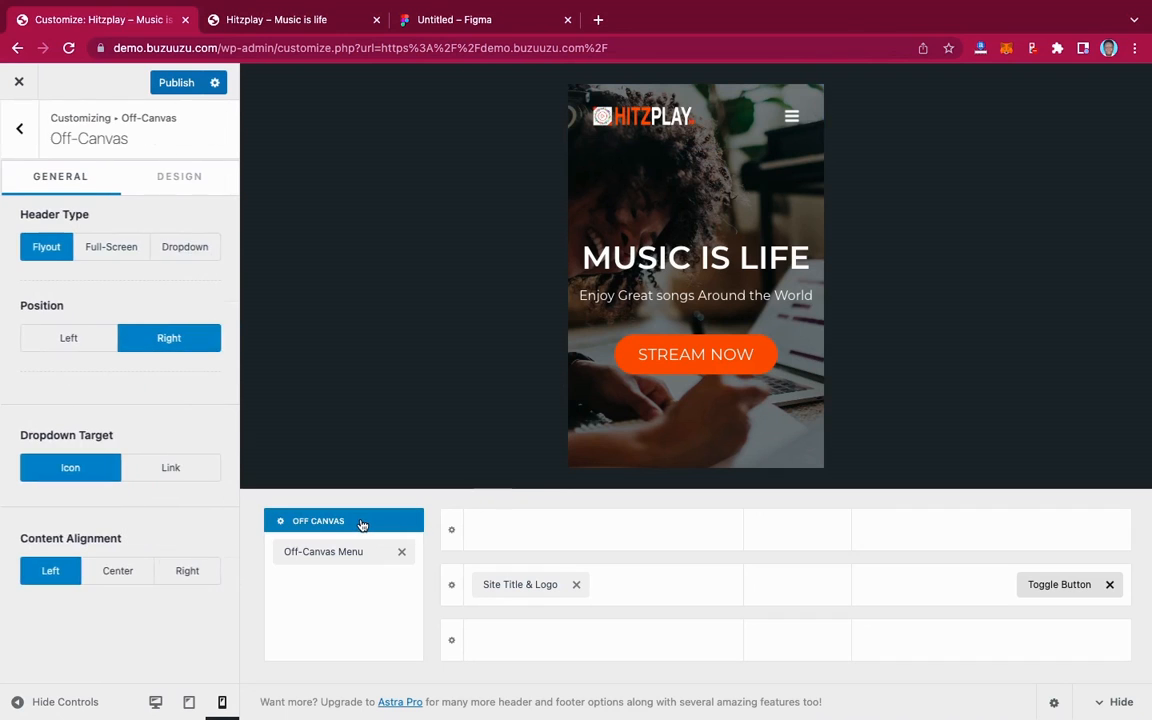
left_click(179, 180)
left_click(204, 234)
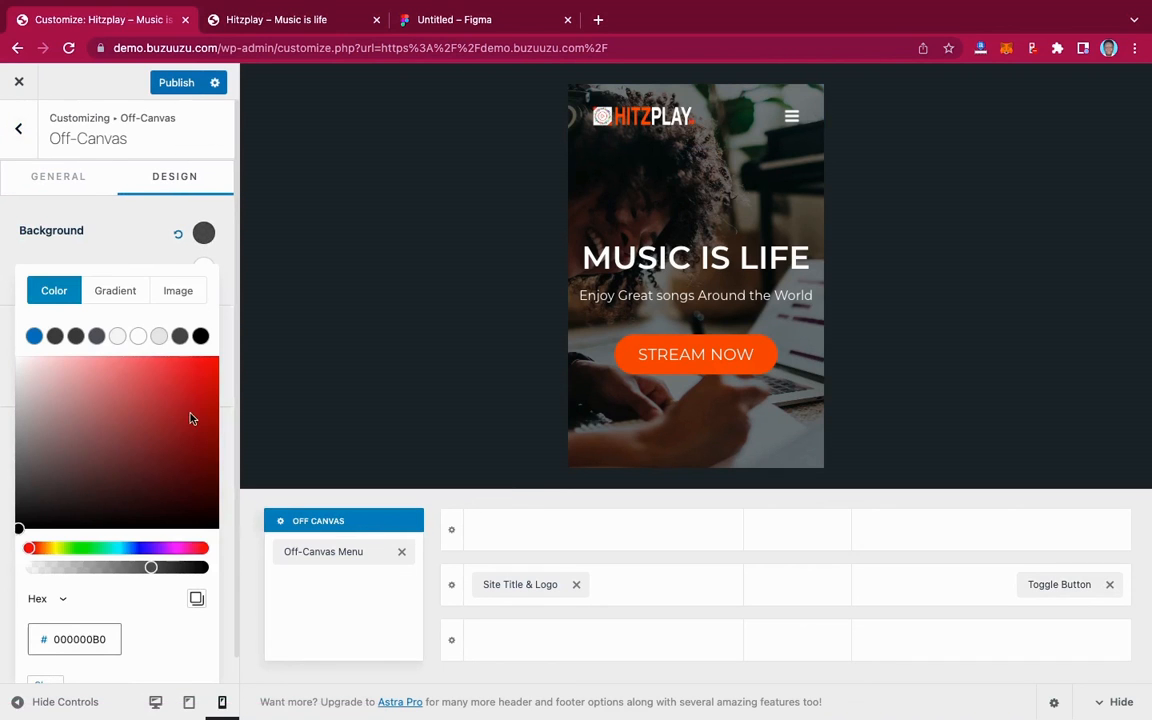
left_click_drag(151, 569, 170, 569)
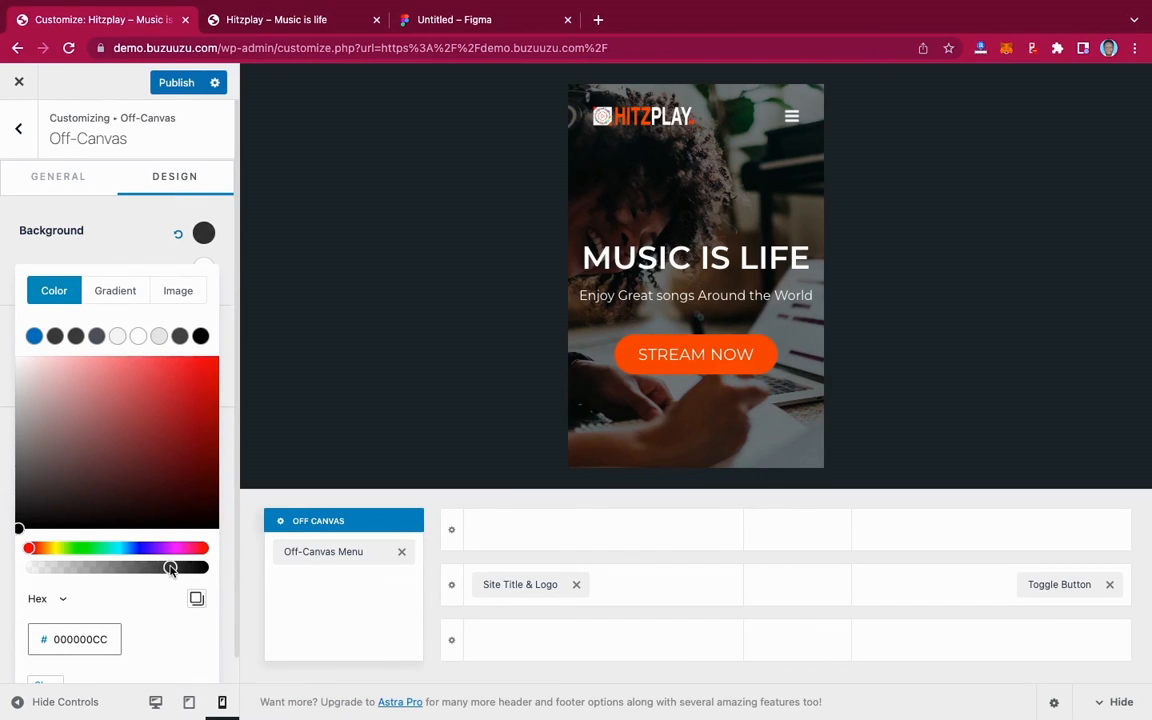
left_click(130, 246)
left_click(176, 84)
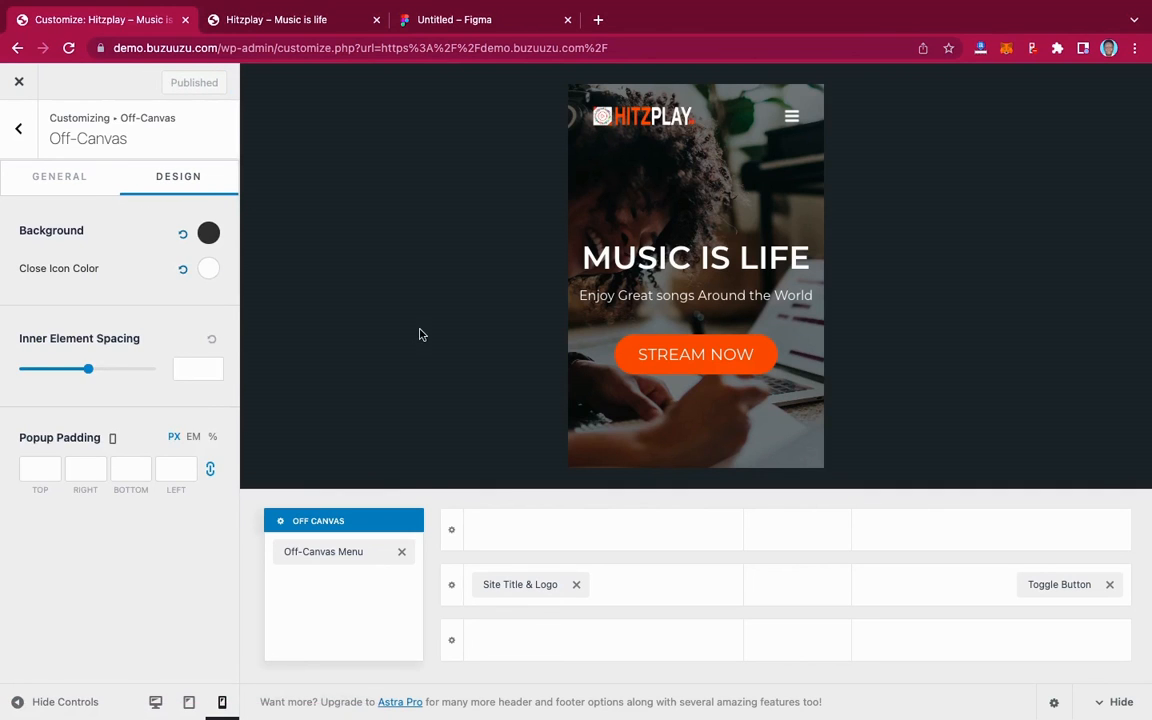
Exit the customizer, look over the live Home page and open the browser's inspector on it in device emulation.
left_click(20, 86)
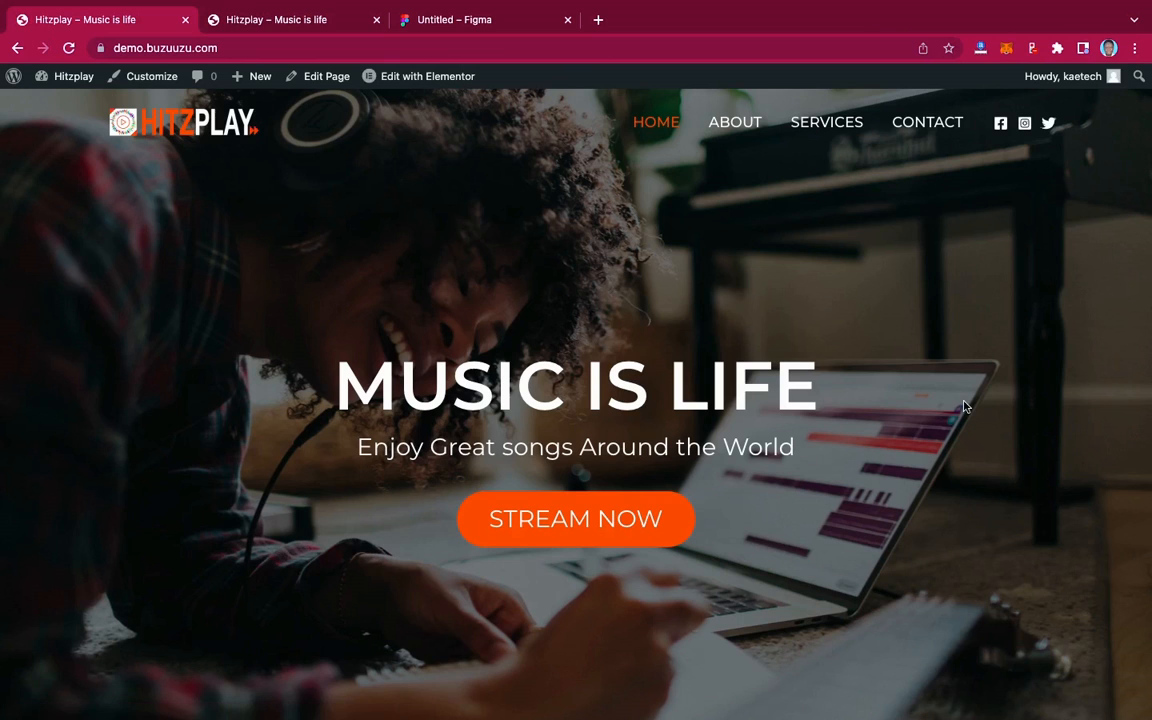
scroll(964, 404, "down", 3)
scroll(964, 404, "up", 3)
right_click(898, 329)
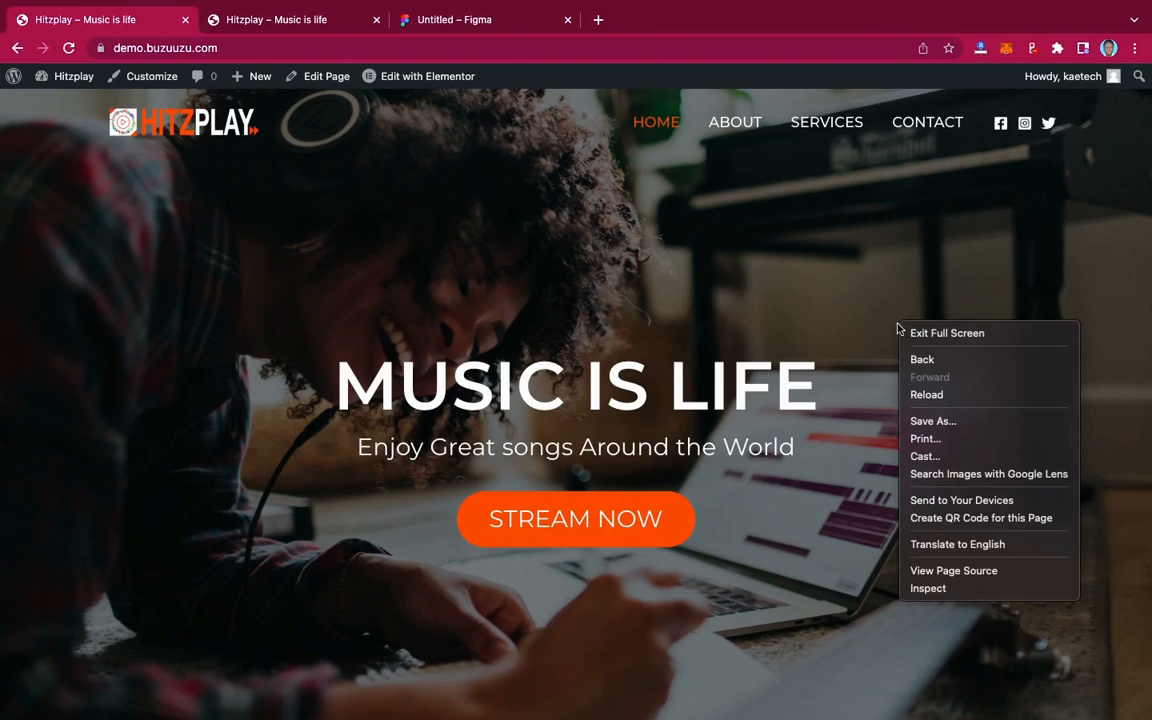
left_click(929, 589)
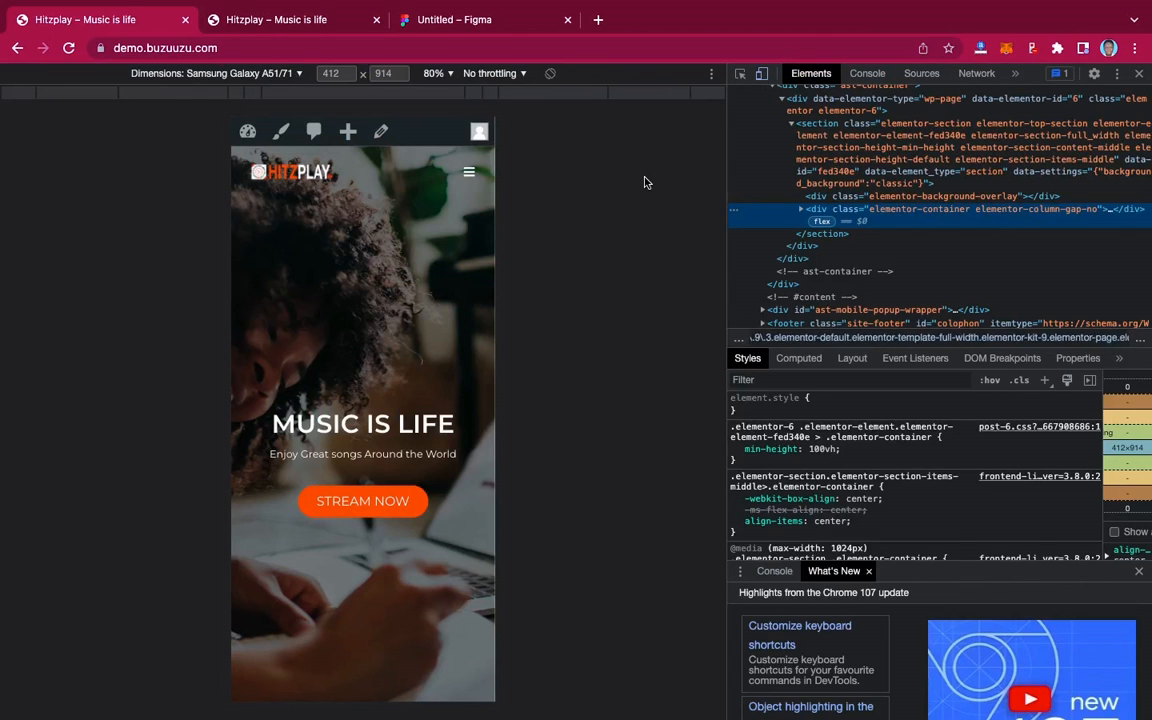
Preview the Home page at iPad Air, iPad Mini and Surface Duo dimensions to check its layout.
left_click(296, 74)
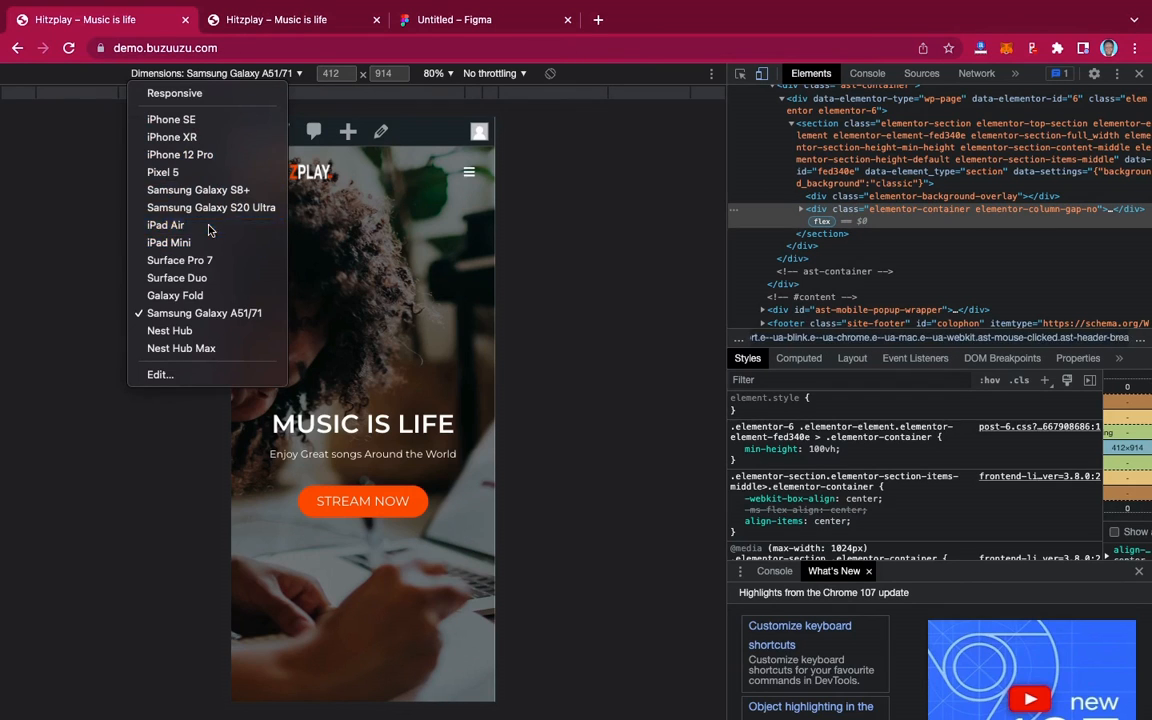
left_click(205, 225)
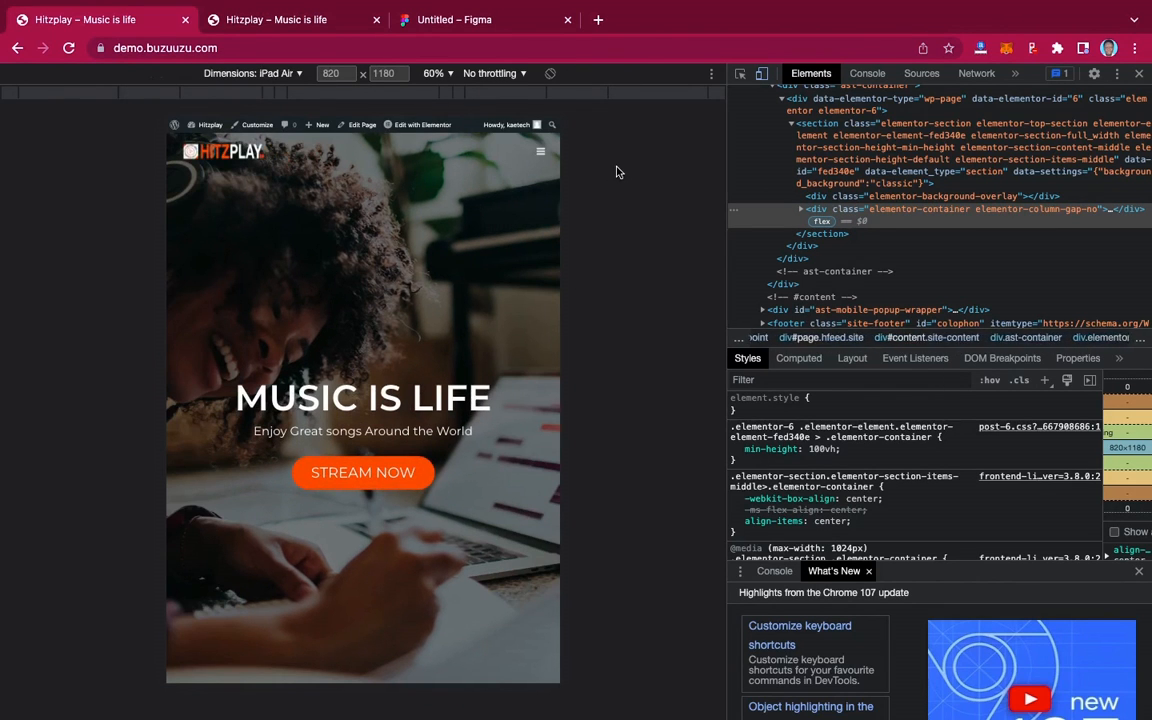
left_click(281, 74)
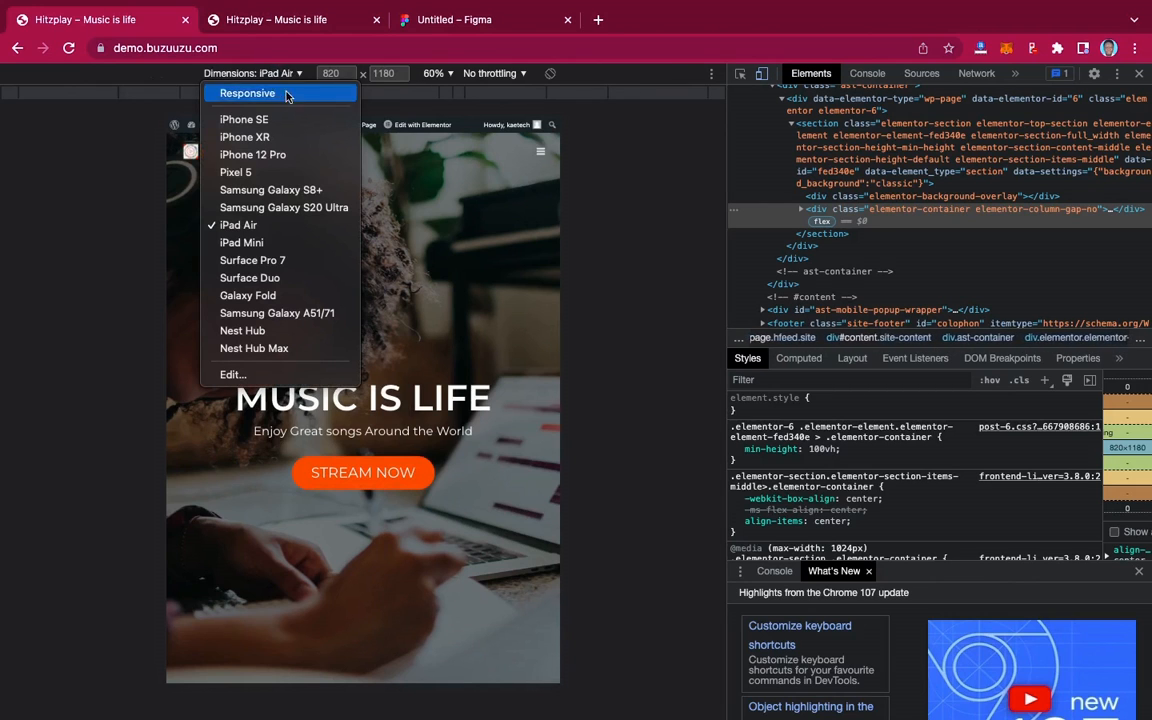
left_click(266, 243)
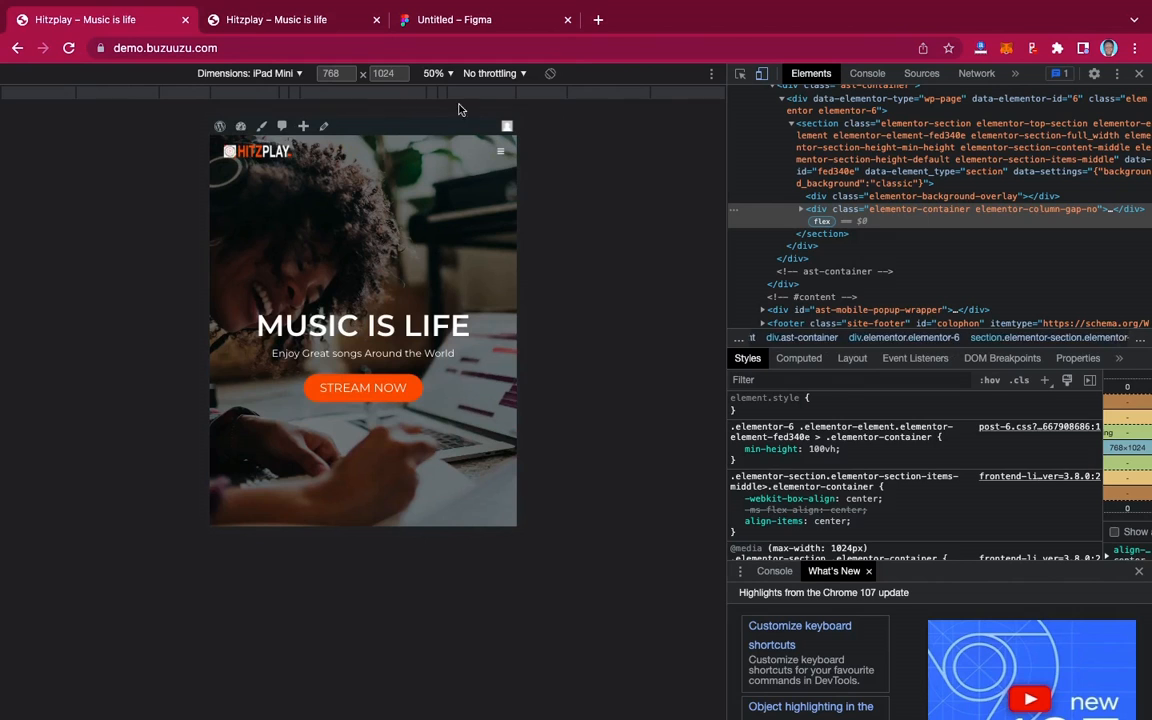
left_click(296, 75)
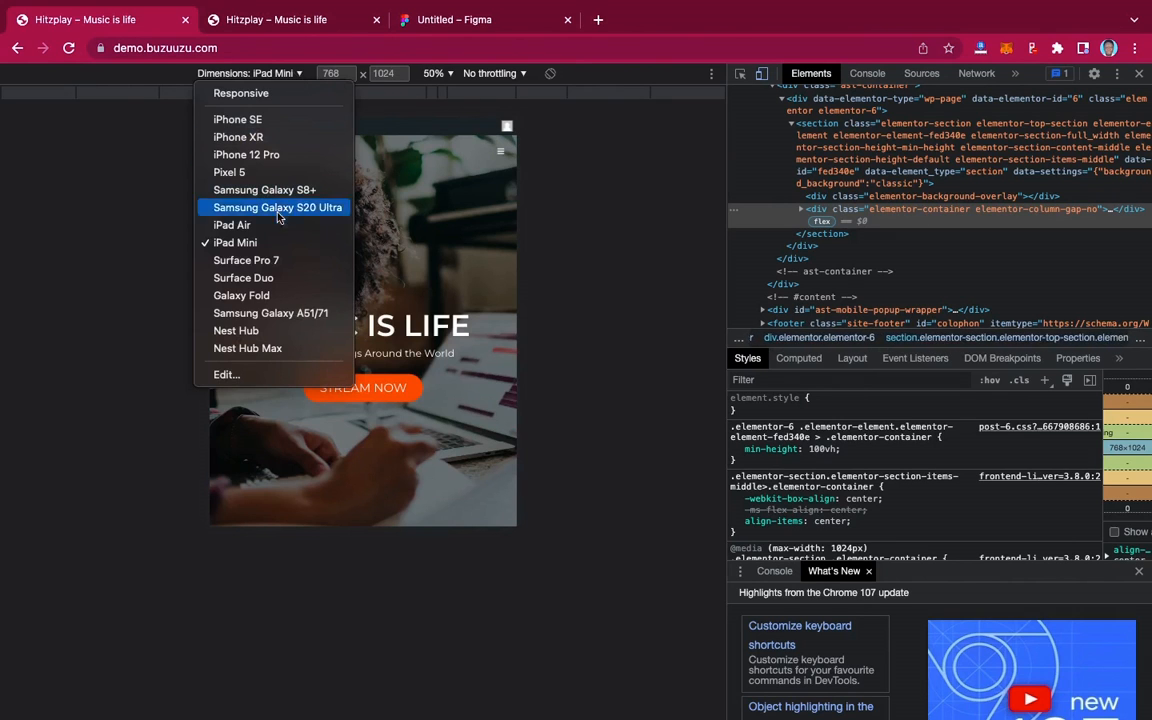
left_click(265, 279)
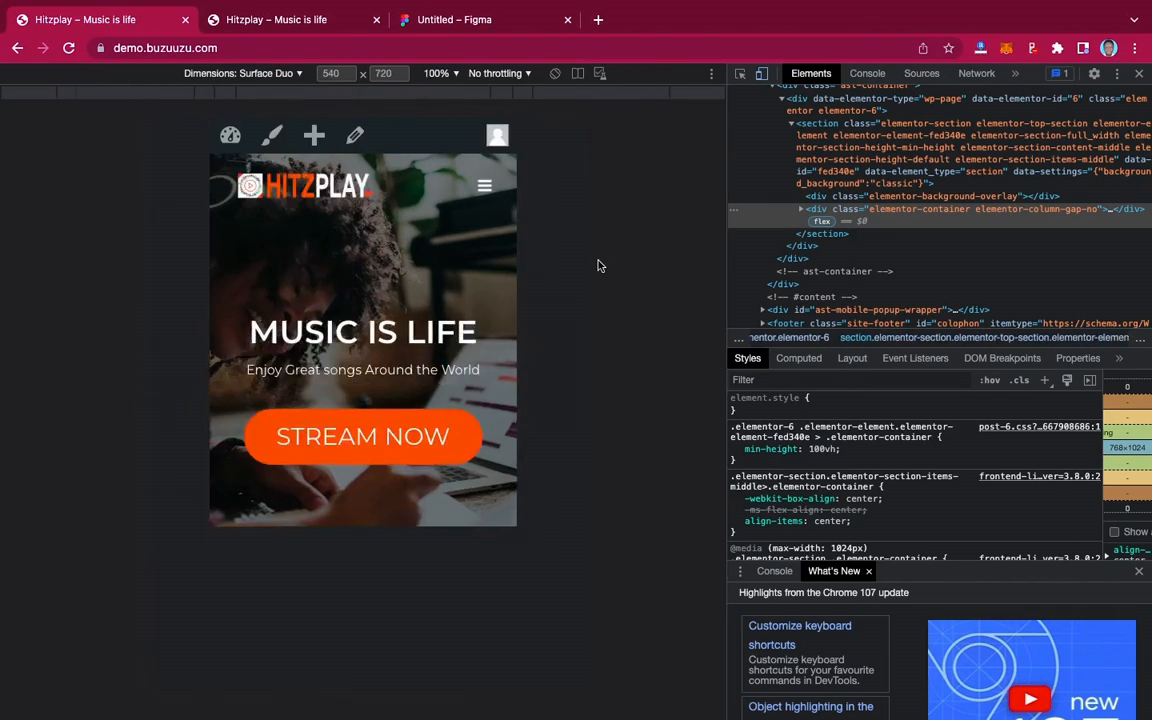
Check the Home page at iPhone SE and Pixel 5 dimensions and close the browser's inspector.
left_click(296, 74)
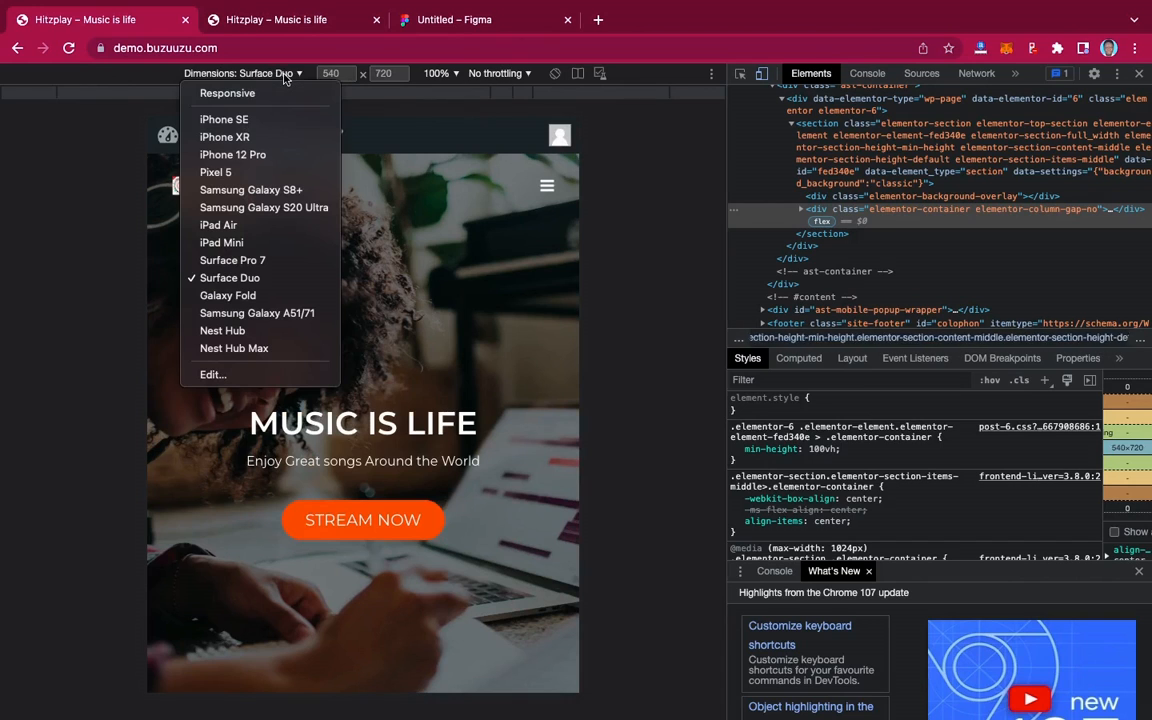
left_click(249, 120)
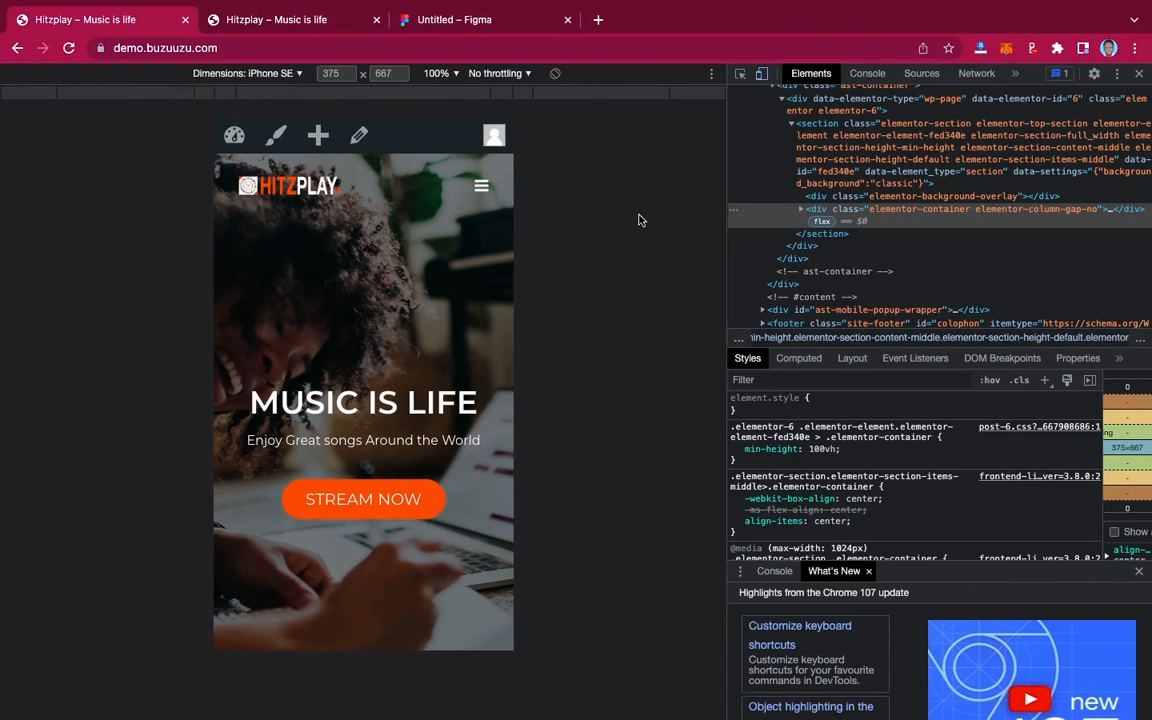
left_click(292, 74)
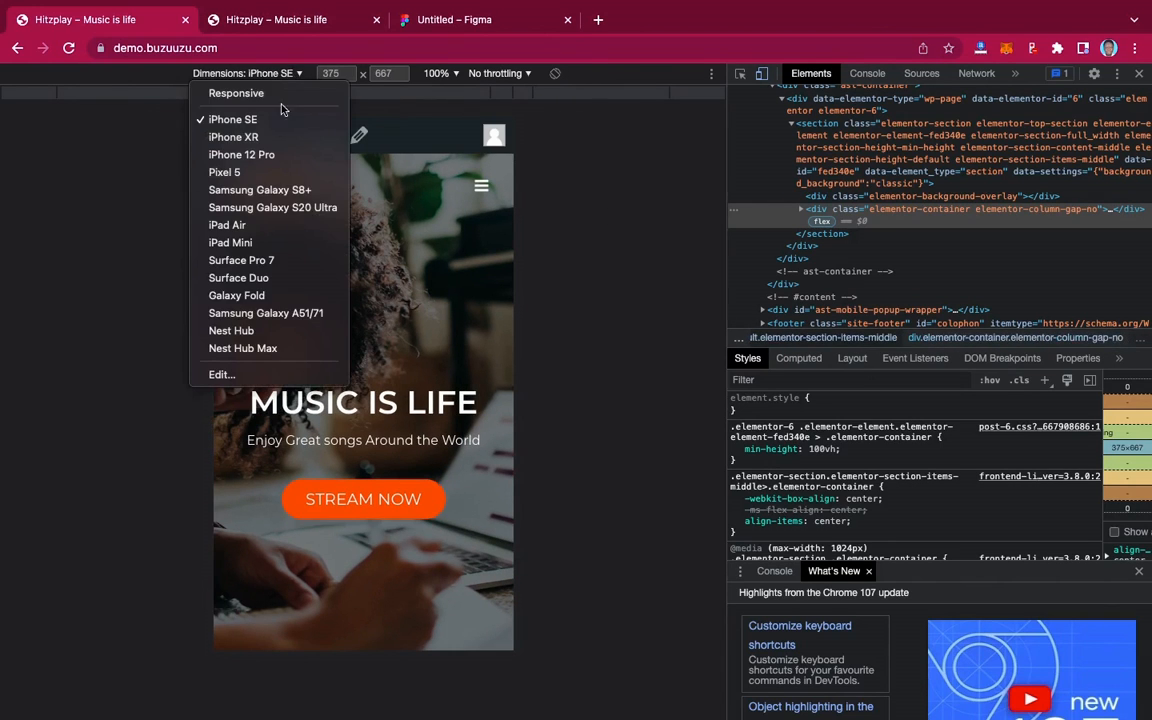
left_click(265, 173)
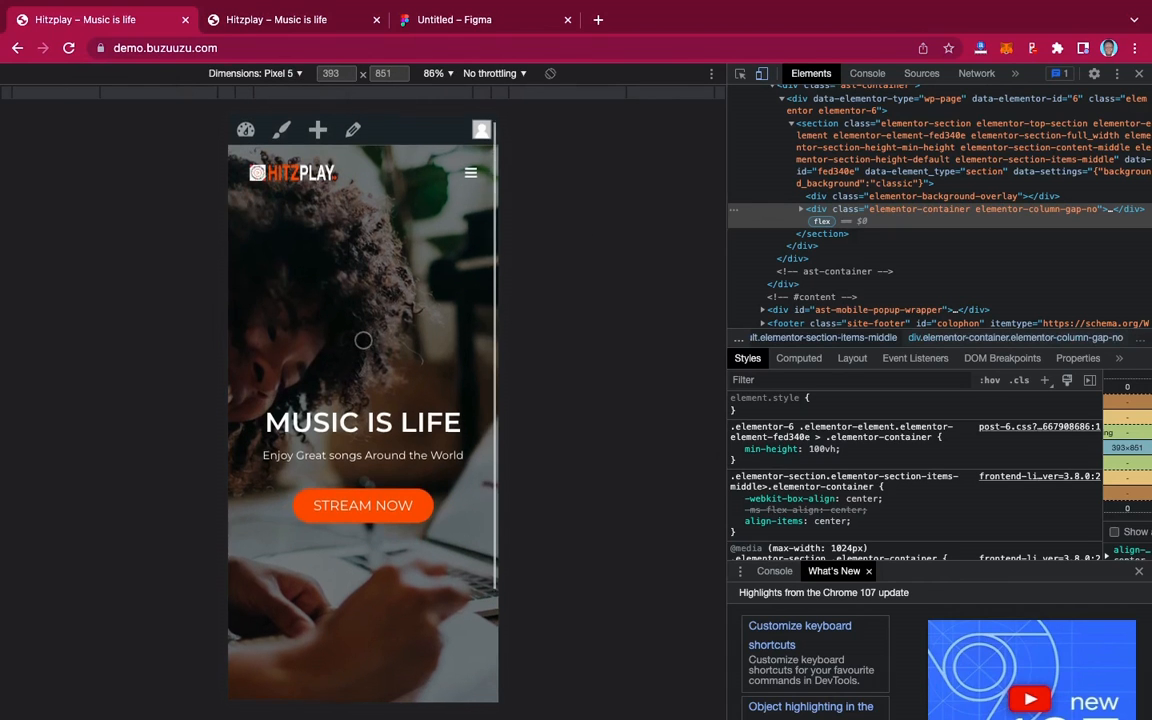
scroll(363, 340, "down", 3)
scroll(363, 340, "up", 3)
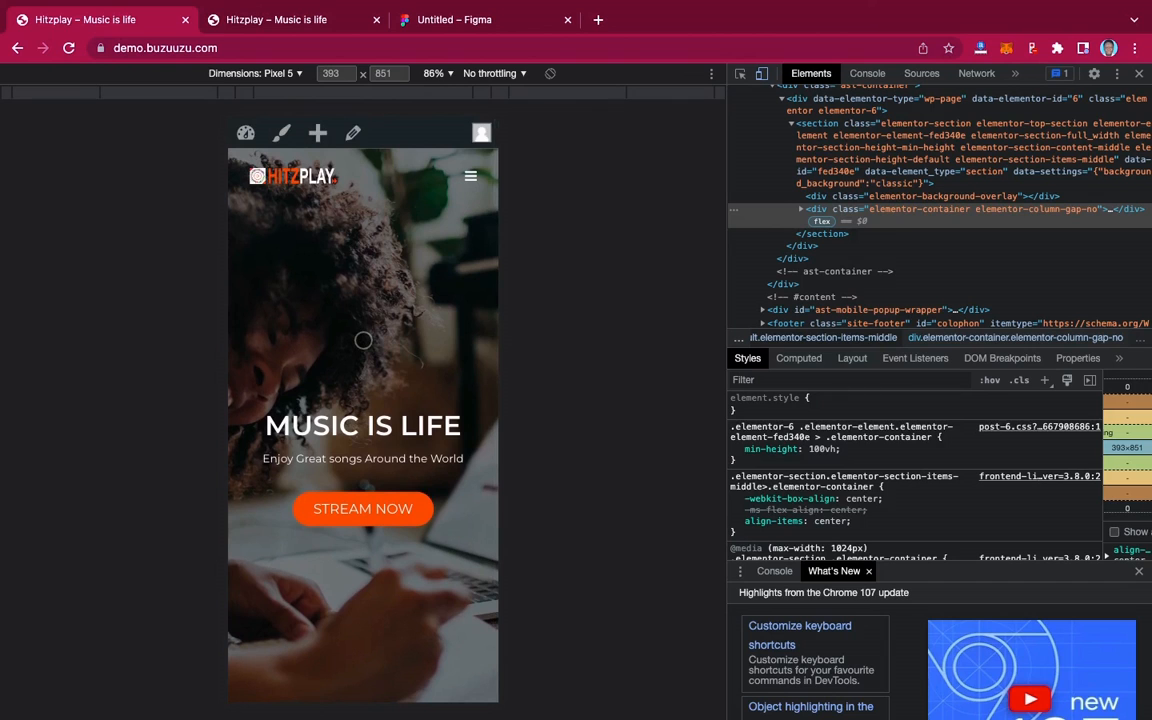
left_click(1140, 74)
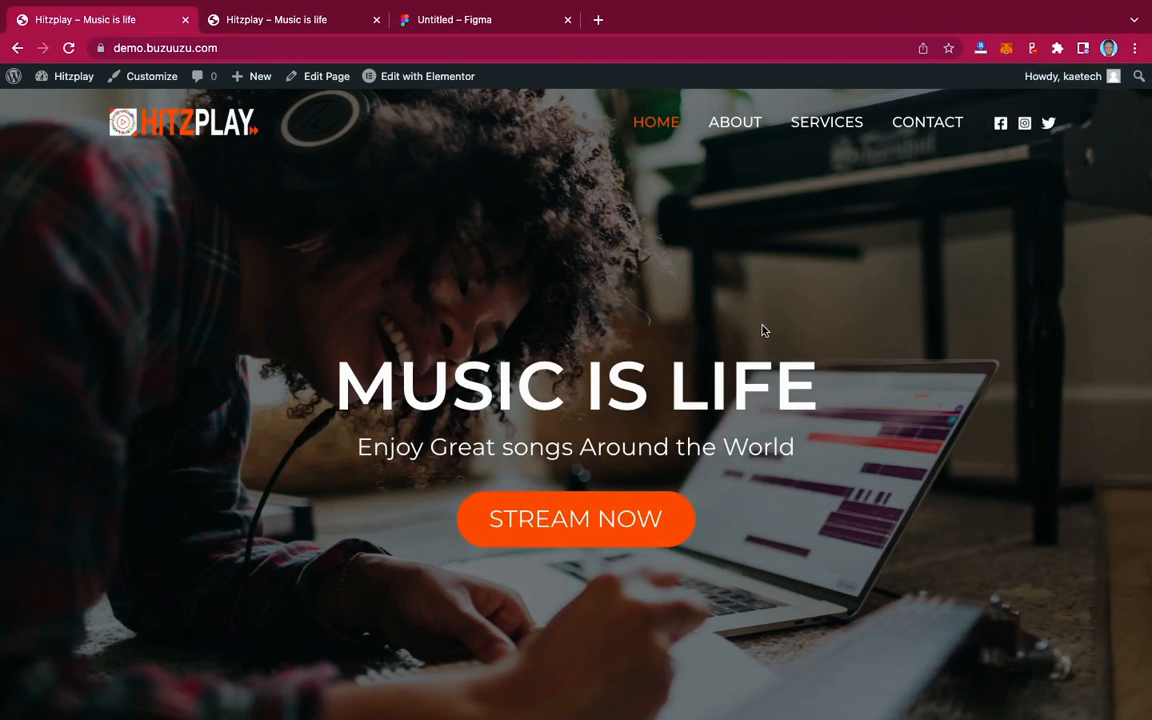